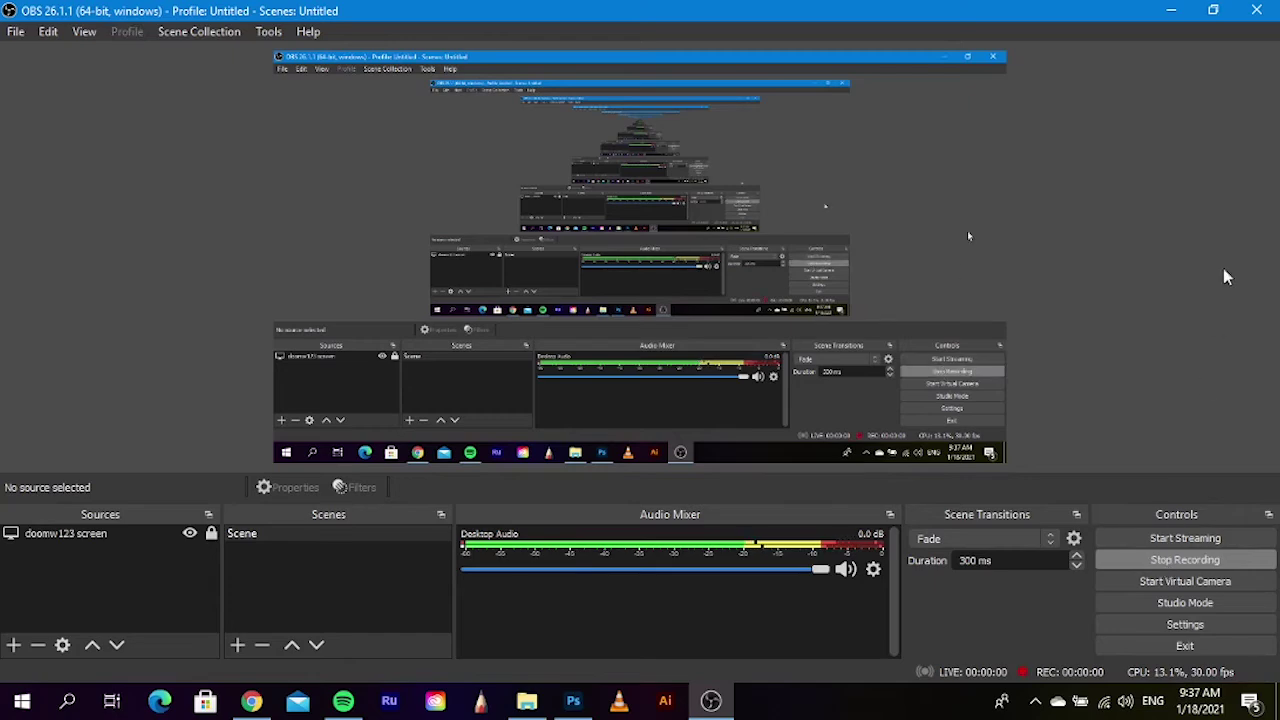
{"action": "left_click", "coordinate": [845, 568]}
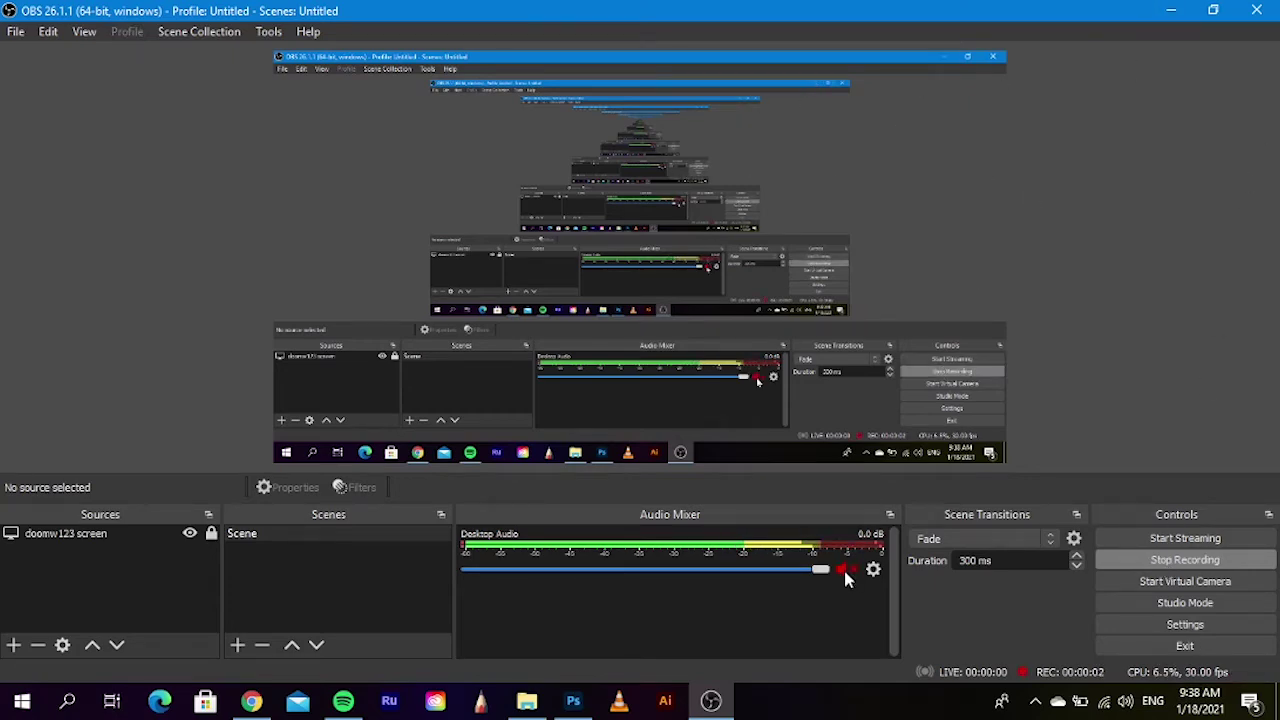
{"action": "left_click", "coordinate": [1171, 11]}
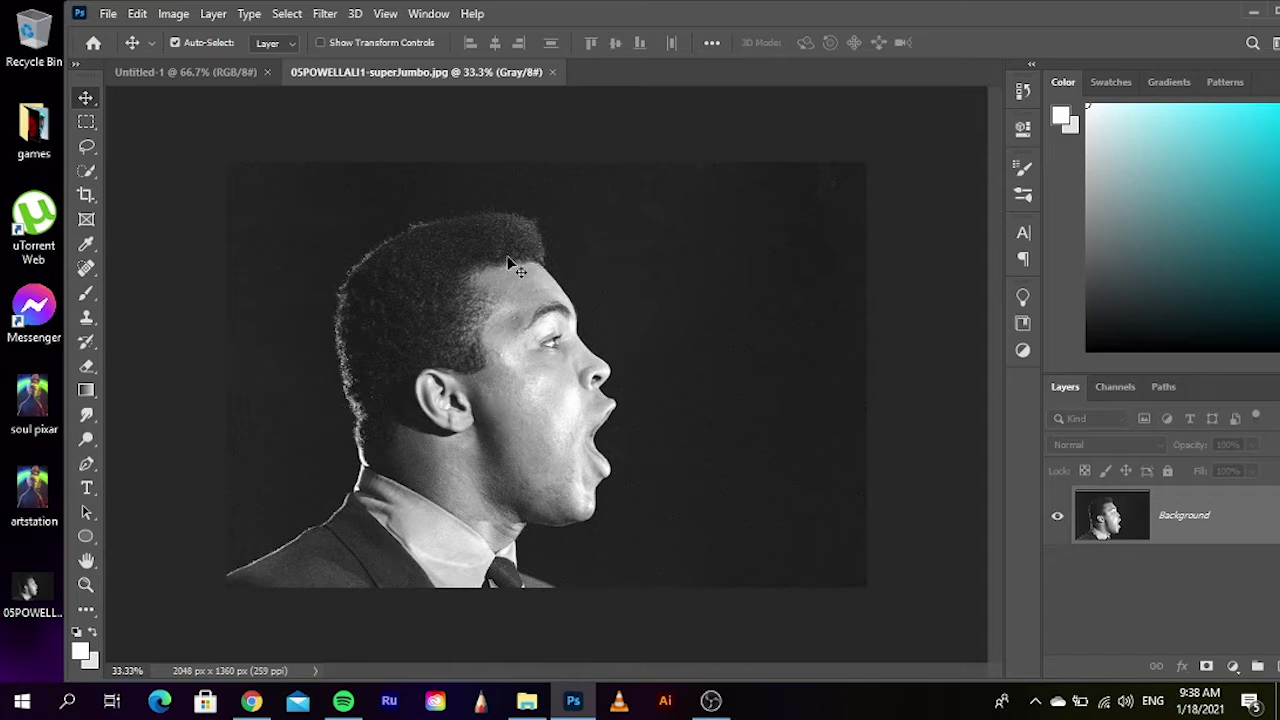
- Use Quick Selection's Select Subject to select the man, go full screen, and start dragging him with the Move tool
{"action": "left_click", "coordinate": [94, 176]}
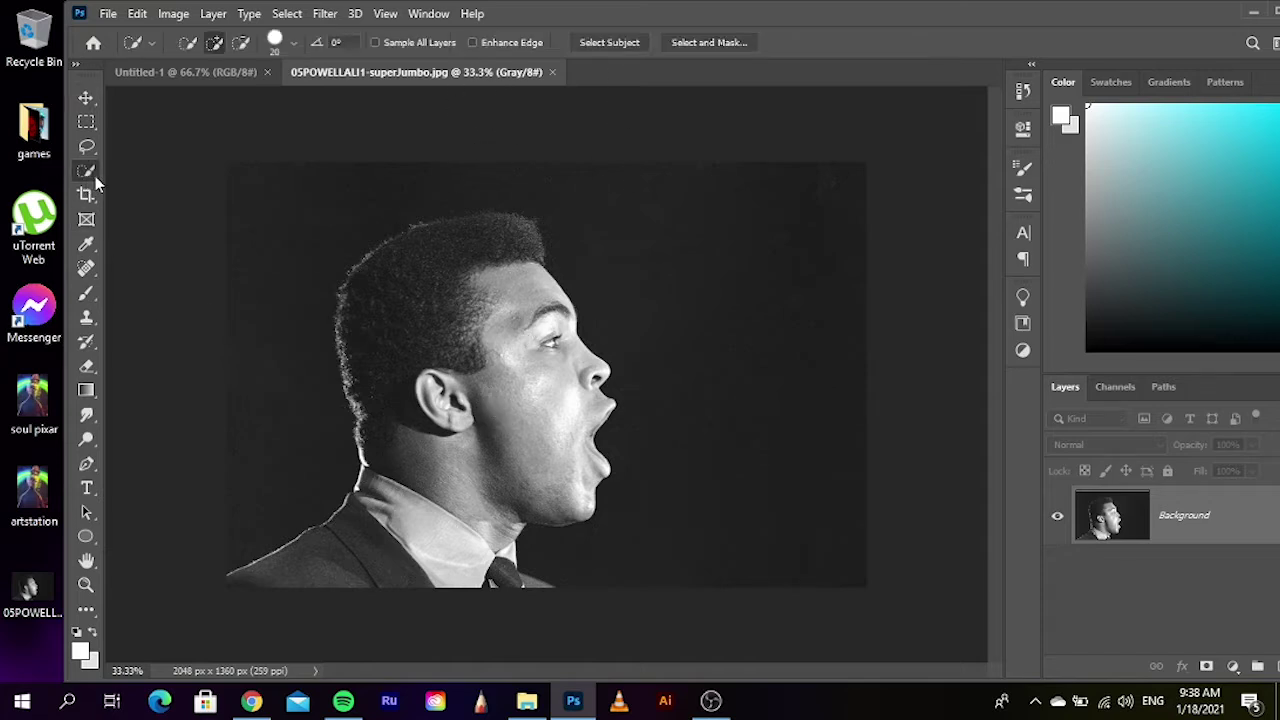
{"action": "left_click", "coordinate": [610, 42]}
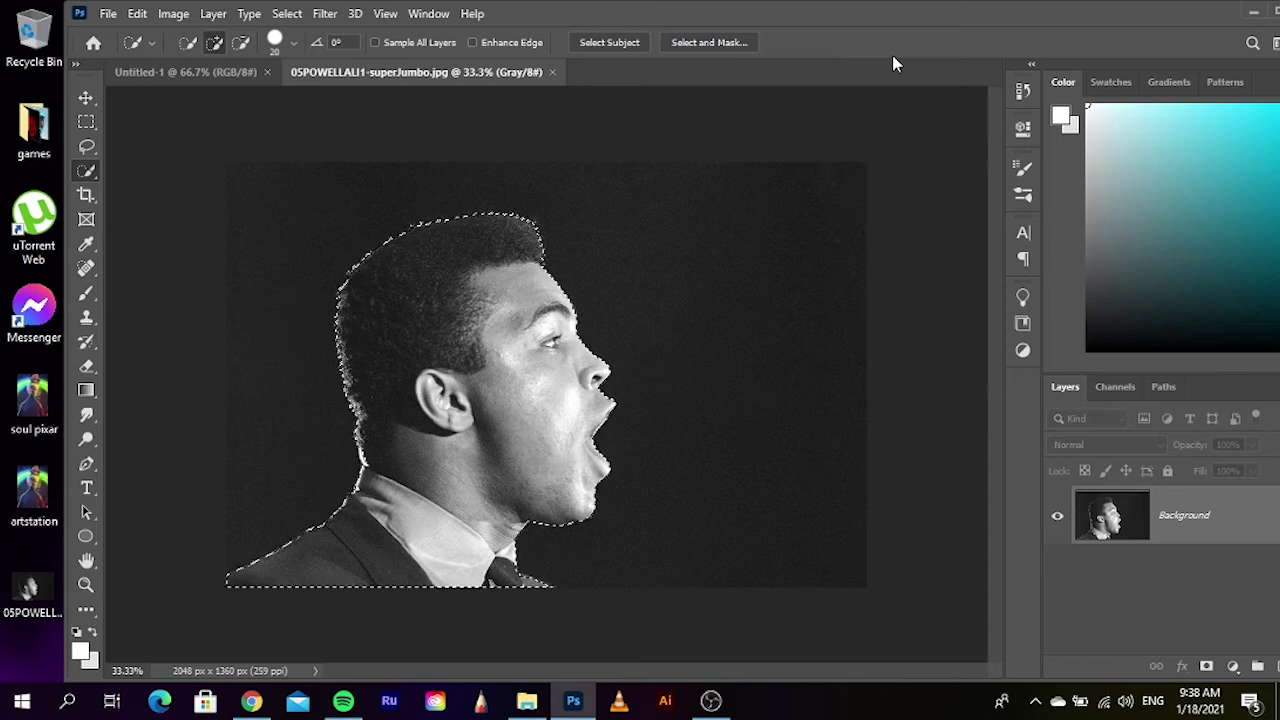
{"action": "key", "text": "super+Up"}
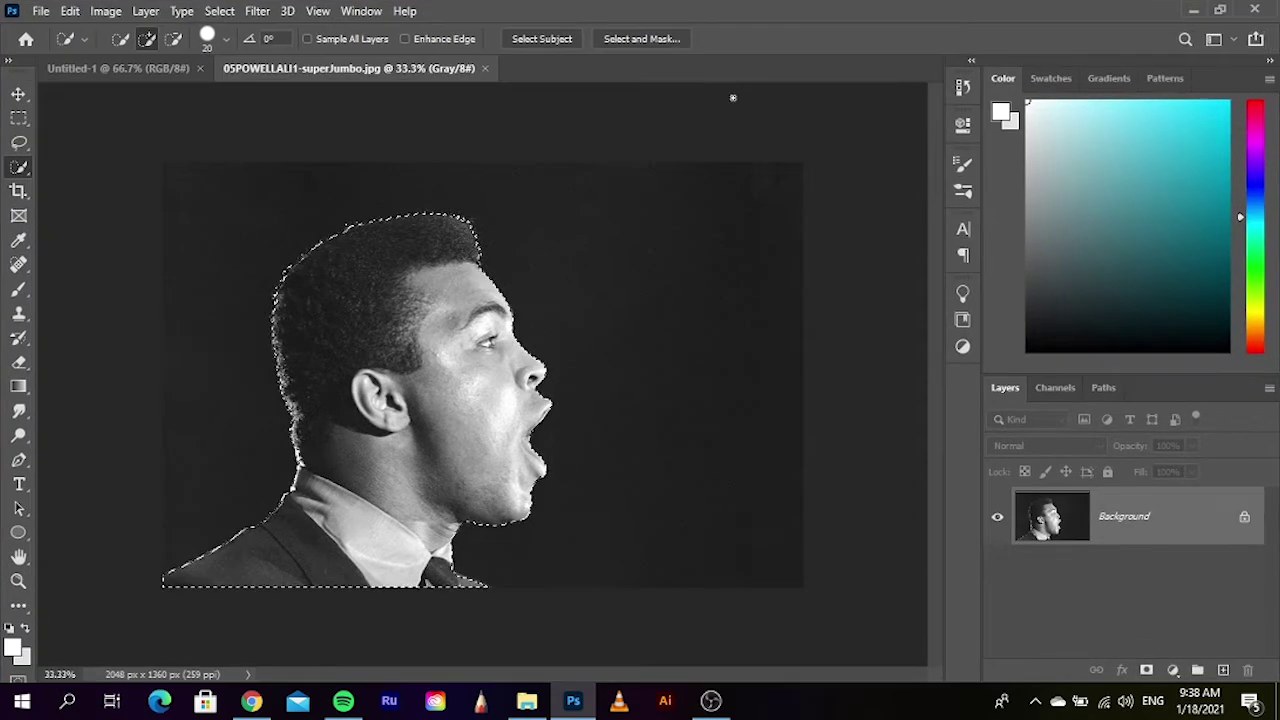
{"action": "left_click", "coordinate": [18, 93]}
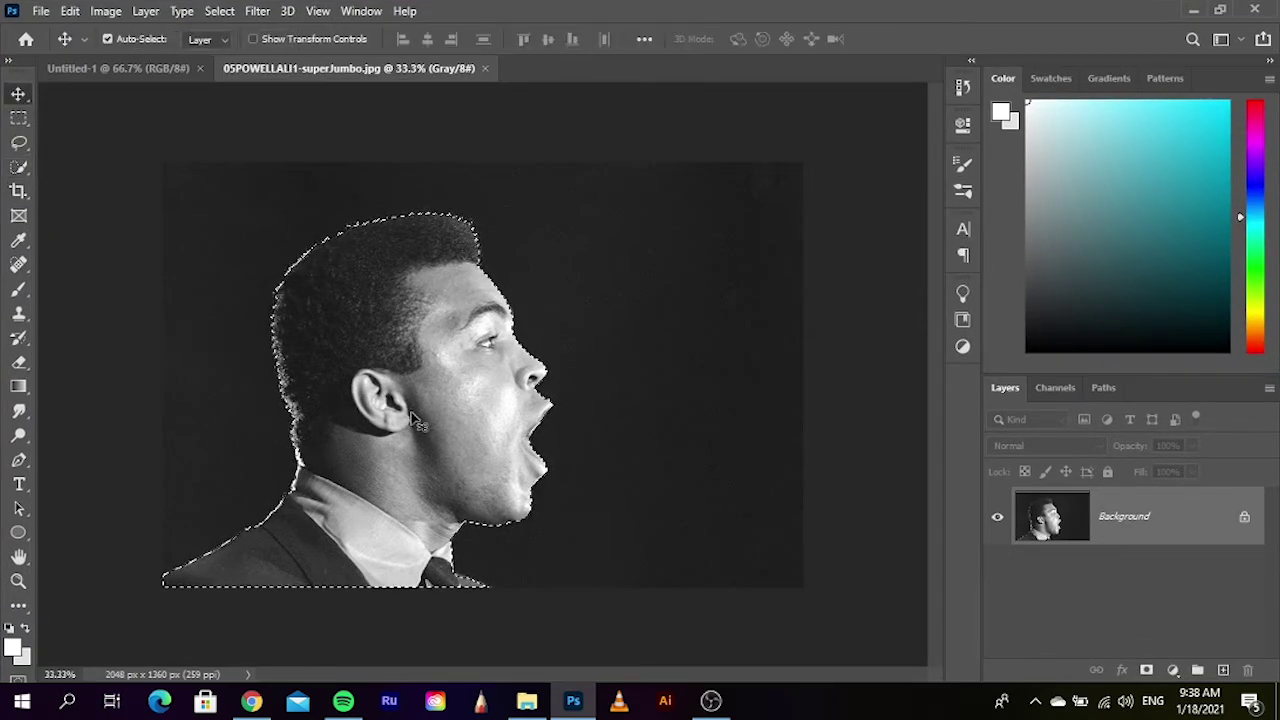
{"action": "left_click_drag", "start_coordinate": [418, 420], "coordinate": [157, 96]}
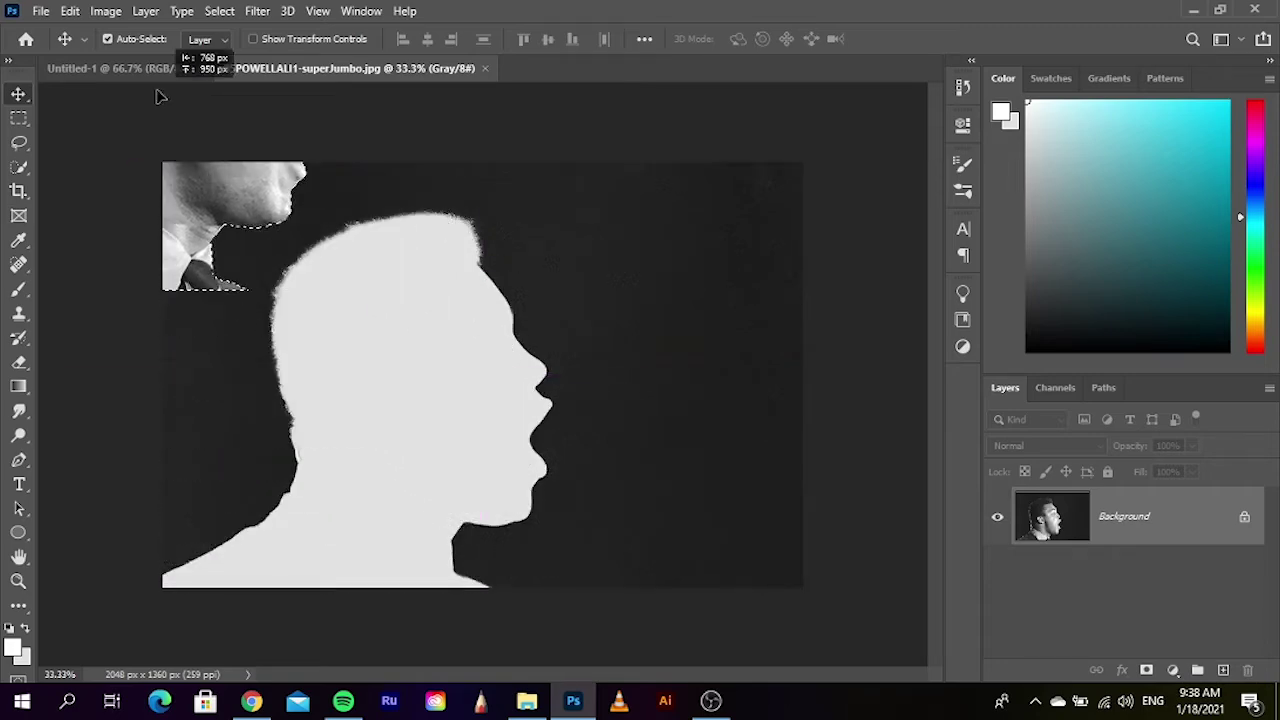
- Drop the figure into the 700 × 700 px Untitled-1 as Layer 1, scaled to 66.82%
{"action": "left_click_drag", "start_coordinate": [157, 96], "coordinate": [432, 420]}
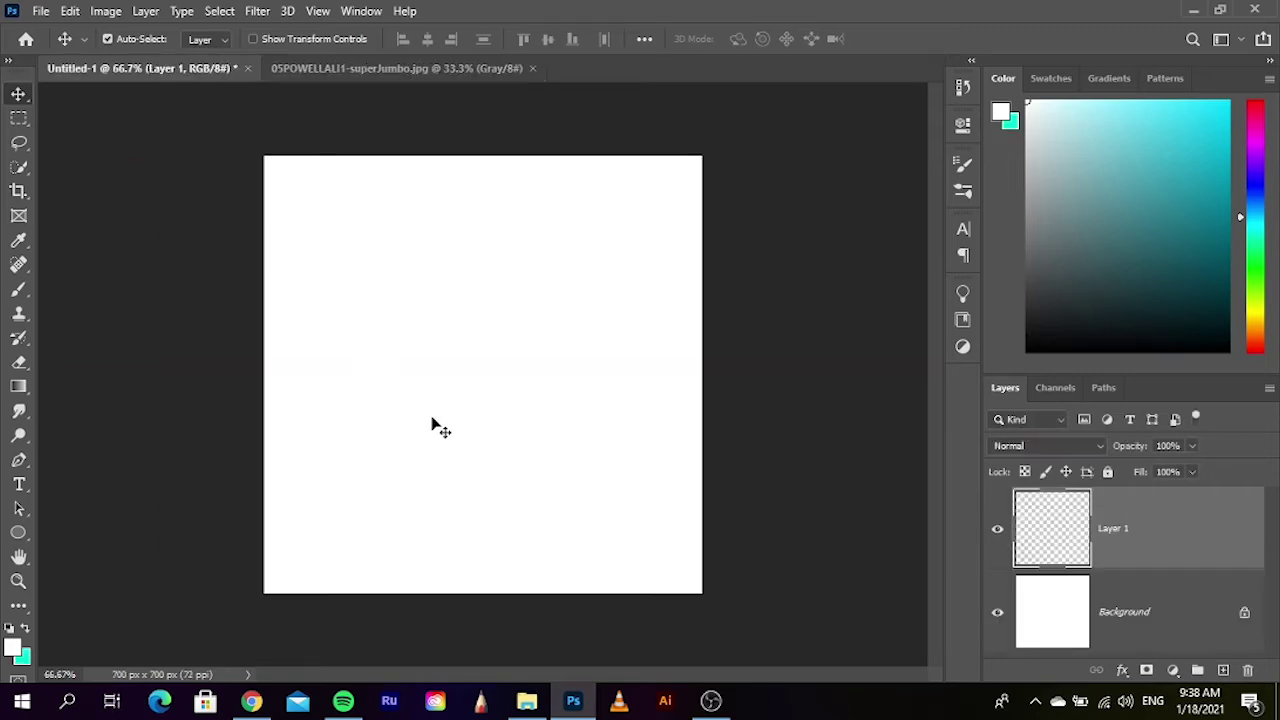
{"action": "left_click_drag", "start_coordinate": [474, 376], "coordinate": [365, 358]}
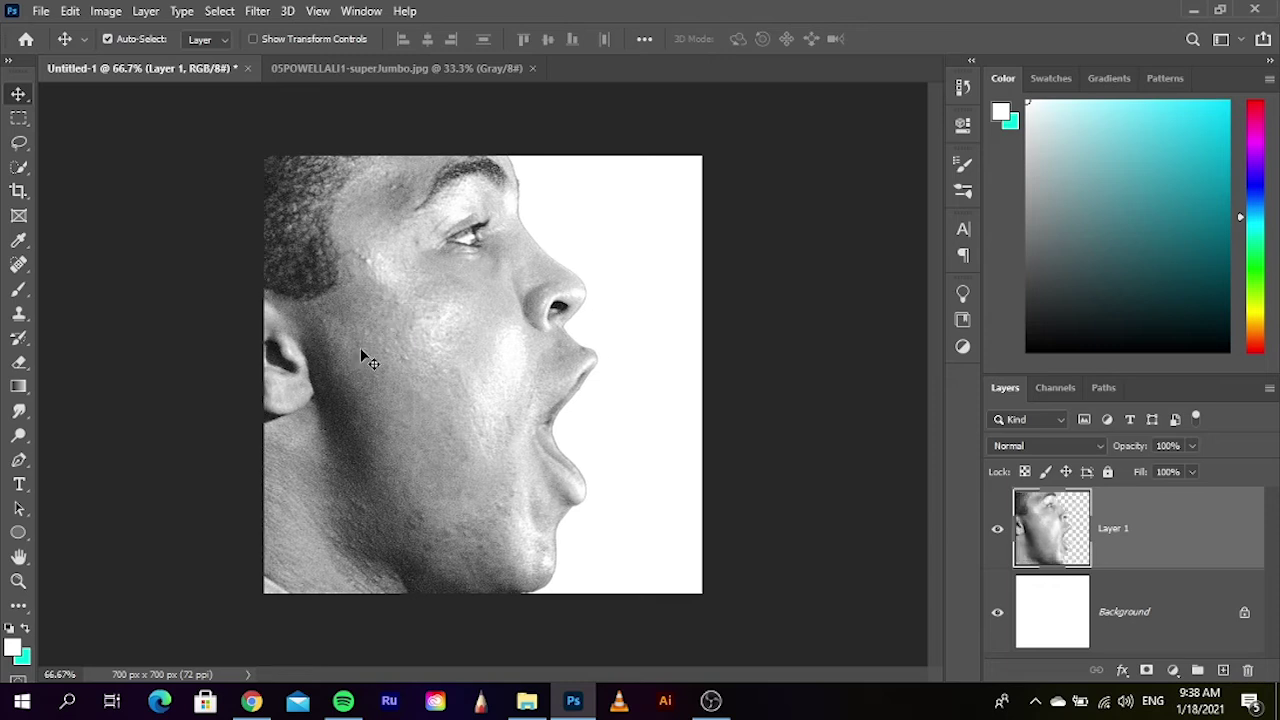
{"action": "key", "text": "ctrl+t"}
{"action": "mouse_move", "coordinate": [598, 346]}
{"action": "left_mouse_down"}
{"action": "mouse_move", "coordinate": [482, 368]}
{"action": "mouse_move", "coordinate": [469, 344]}
{"action": "left_mouse_up"}
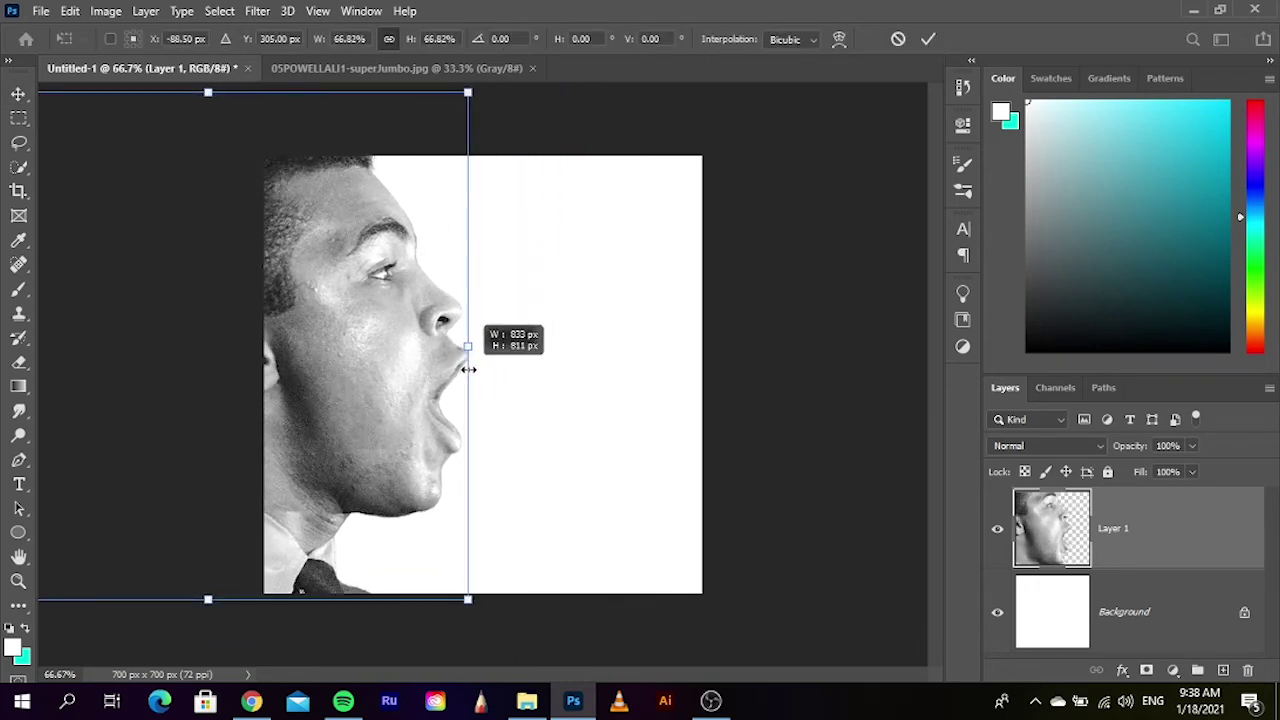
{"action": "left_click_drag", "start_coordinate": [372, 382], "coordinate": [399, 405]}
{"action": "key", "text": "Return"}
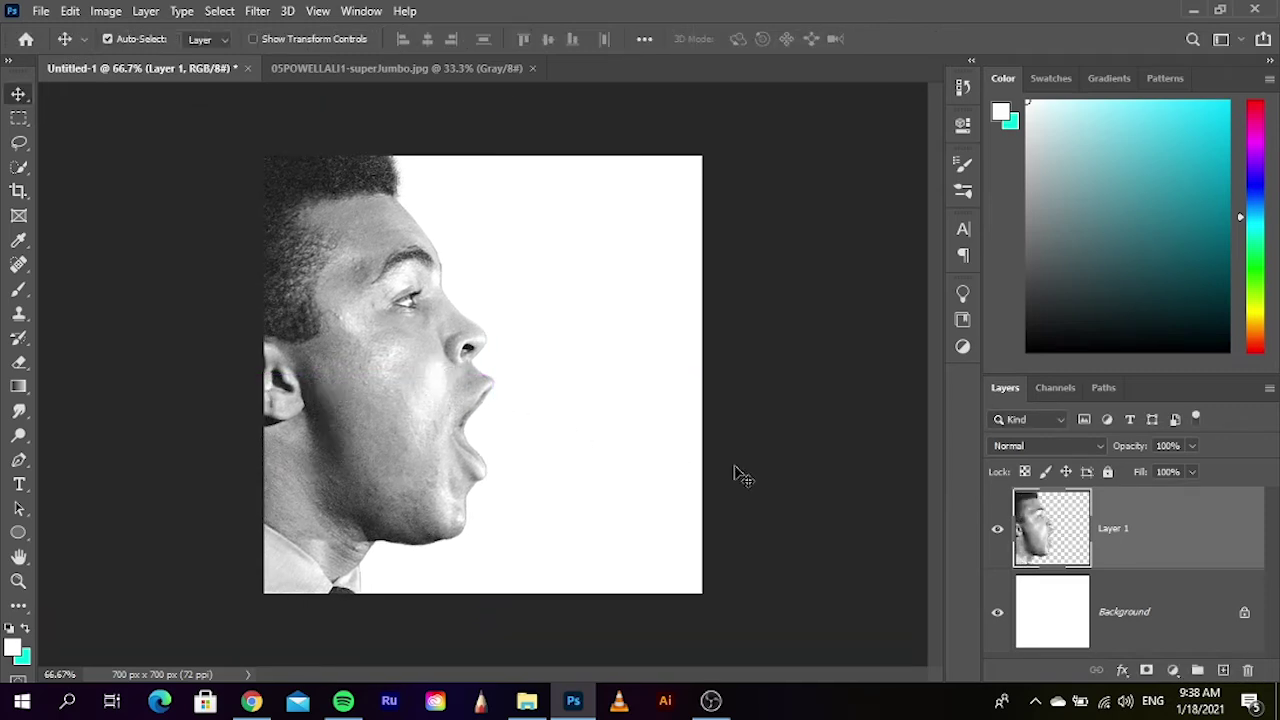
- Duplicate Layer 1 to create Layer 1 copy
{"action": "right_click", "coordinate": [1136, 558]}
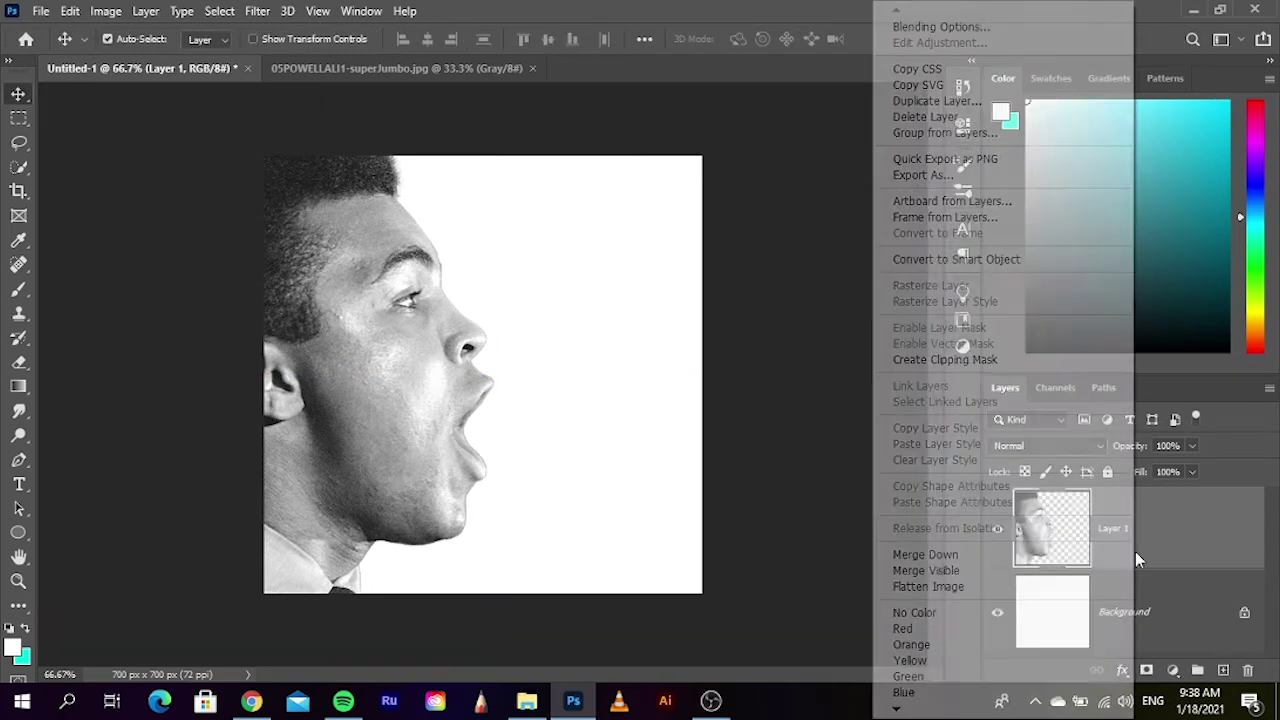
{"action": "left_click", "coordinate": [940, 101]}
{"action": "left_click", "coordinate": [801, 180]}
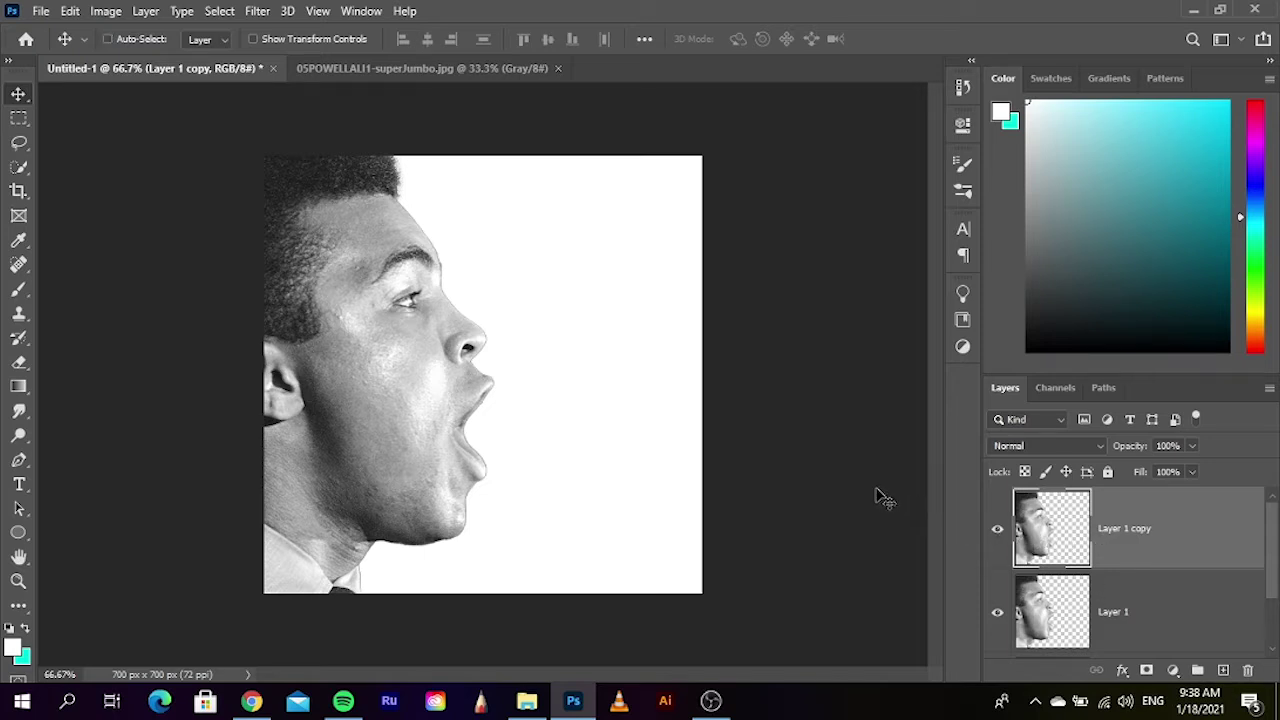
- Stretch Layer 1 copy rightward to about 127% width and stack Layer 1 above it
{"action": "key", "text": "ctrl+t"}
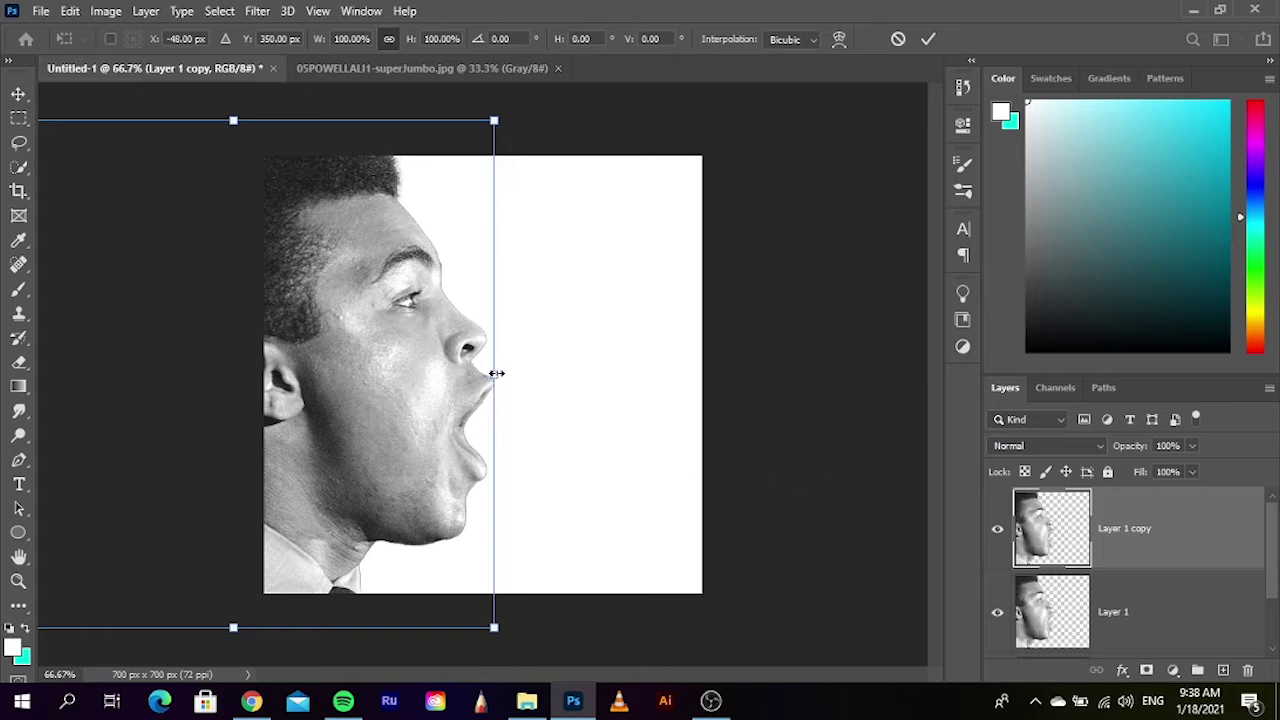
{"action": "left_click_drag", "start_coordinate": [496, 373], "coordinate": [669, 379]}
{"action": "key", "text": "Return"}
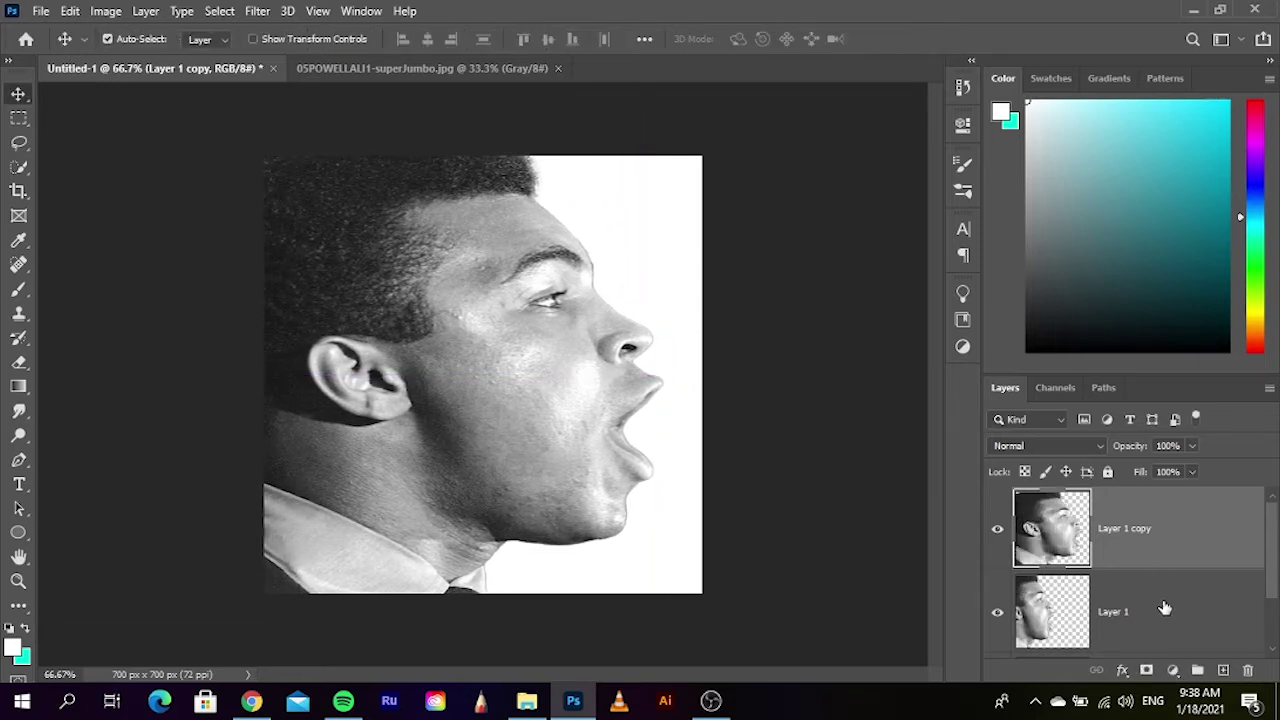
{"action": "left_click_drag", "start_coordinate": [1153, 511], "coordinate": [1123, 595]}
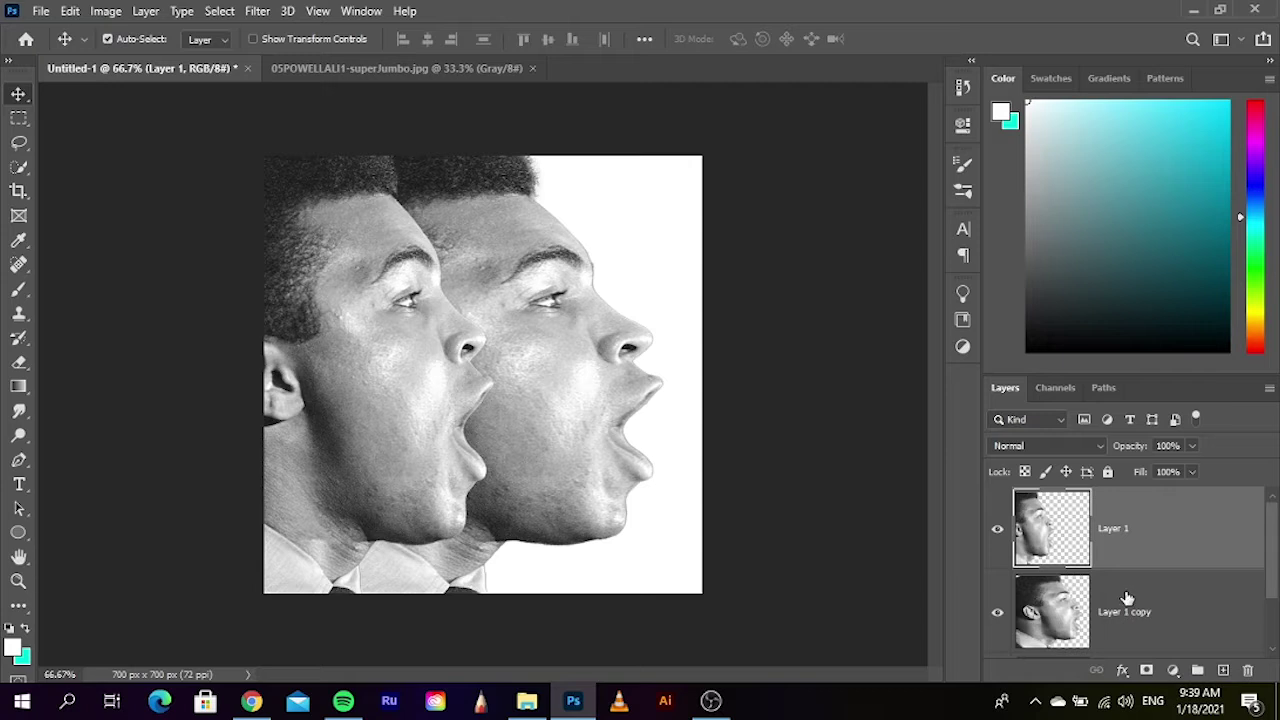
- Merge the two face layers into one and add a reveal-all layer mask
{"action": "left_click", "coordinate": [1149, 595], "text": "shift"}
{"action": "key", "text": "ctrl+e"}
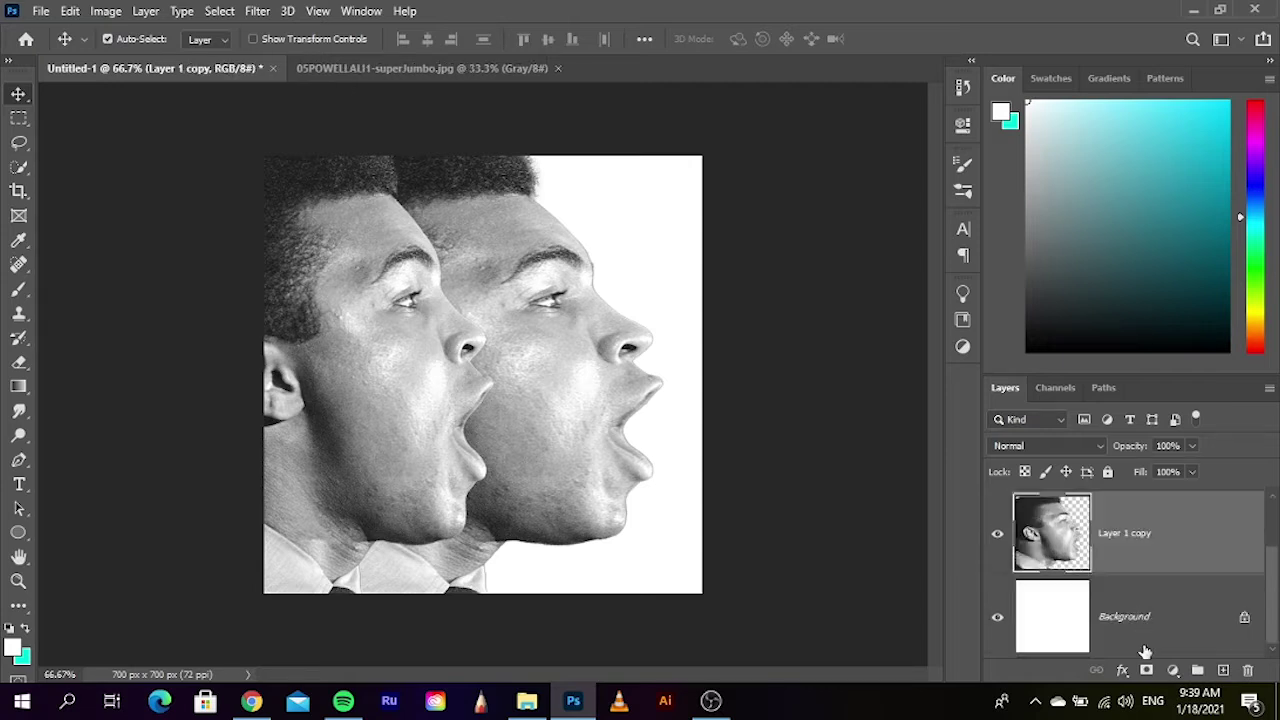
{"action": "left_click", "coordinate": [1147, 671]}
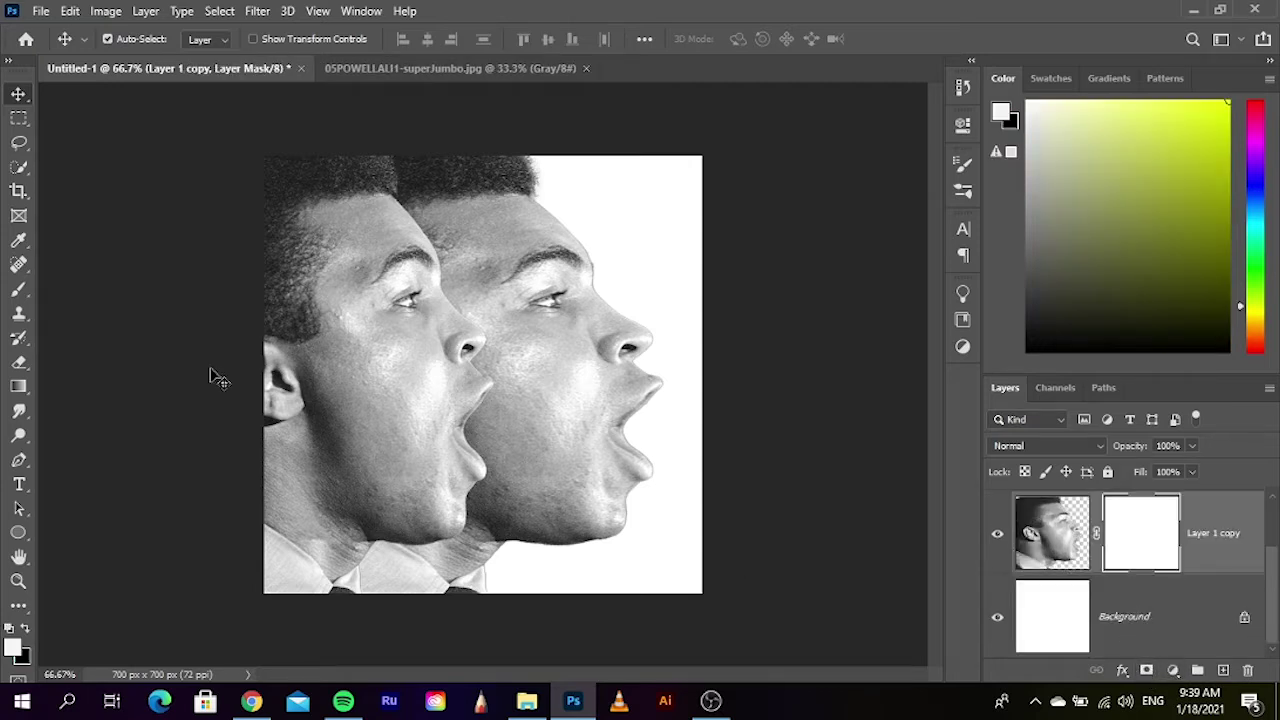
- Set the brush to 35 px Soft Round and select the Background layer
{"action": "left_click", "coordinate": [18, 362]}
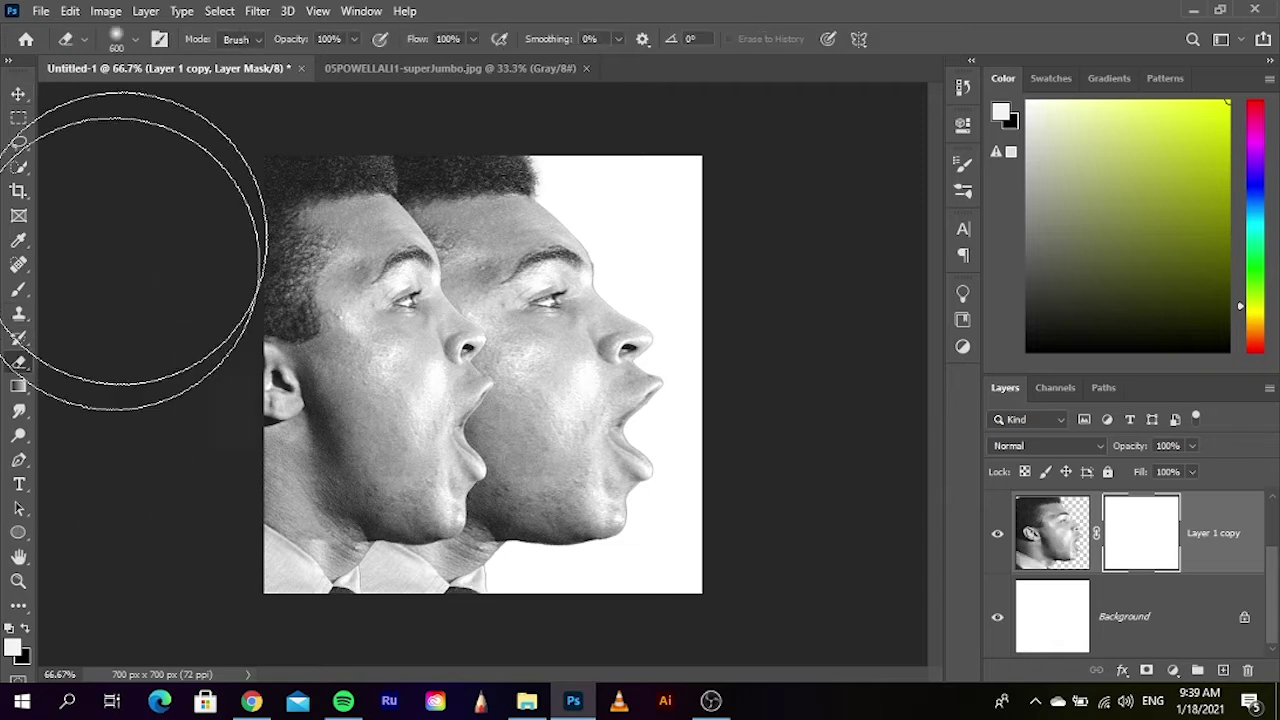
{"action": "left_click", "coordinate": [135, 42]}
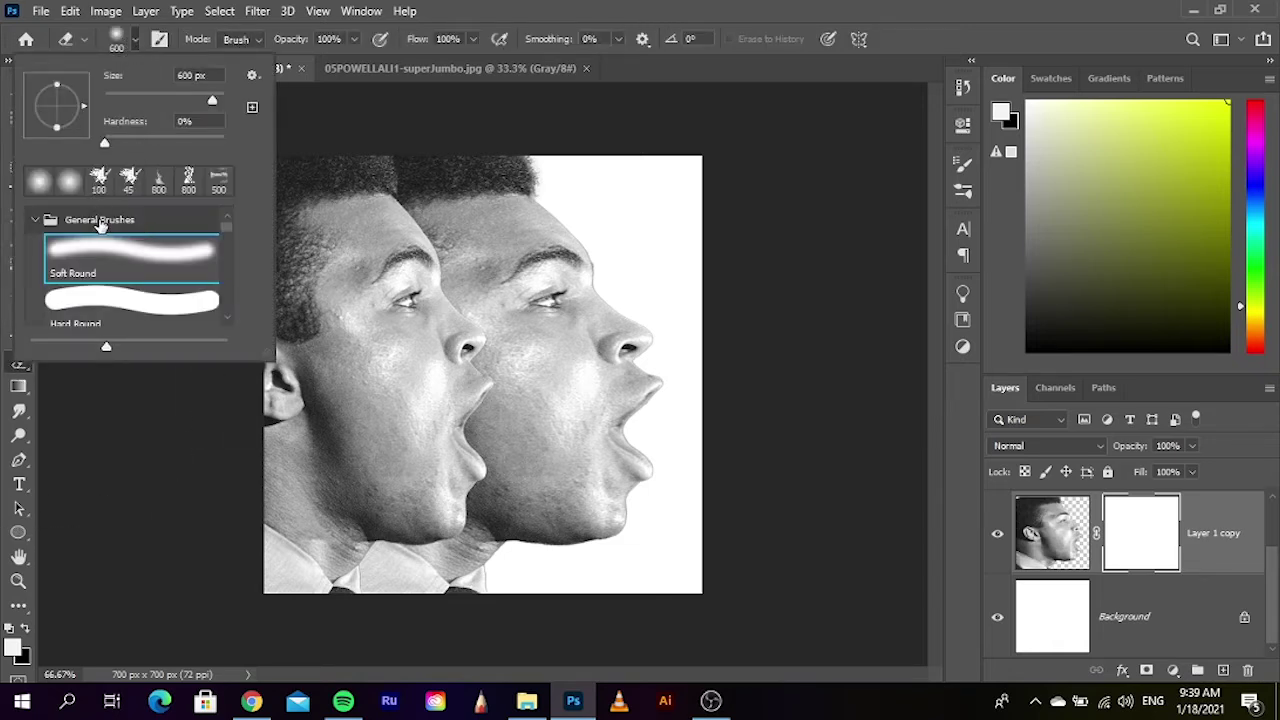
{"action": "left_click", "coordinate": [135, 45]}
{"action": "key", "text": "b"}
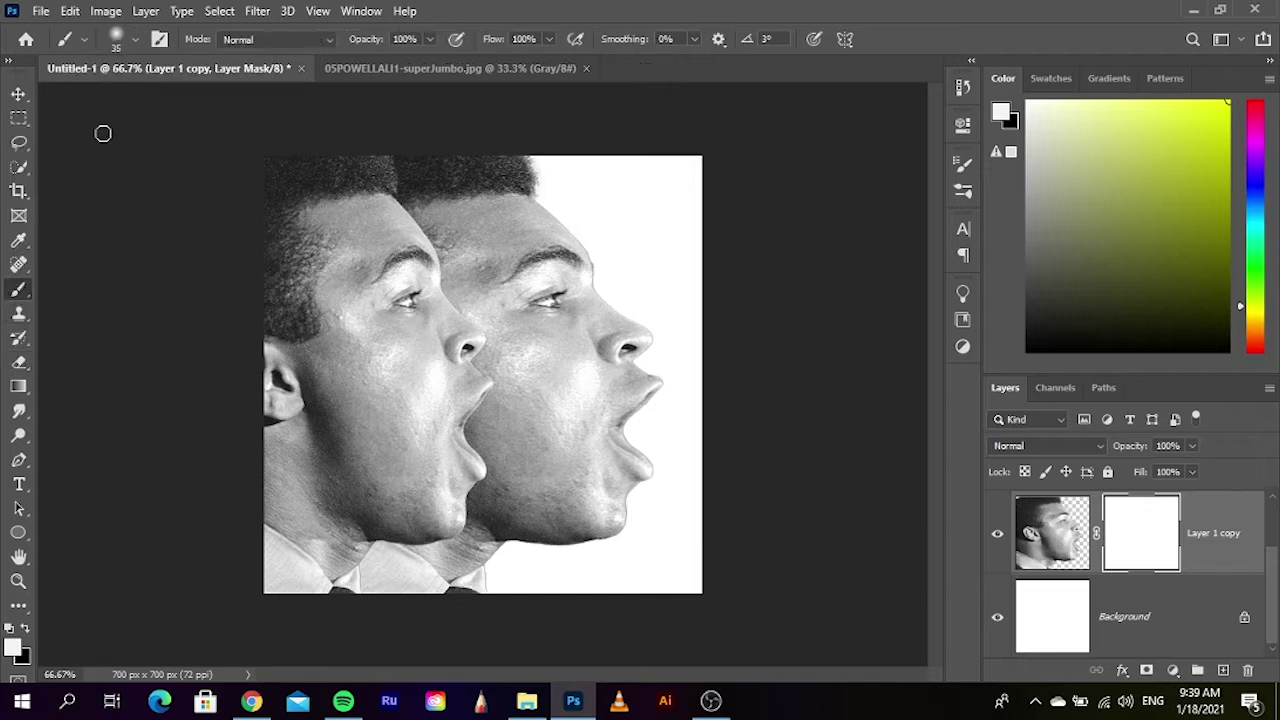
{"action": "left_click", "coordinate": [134, 45]}
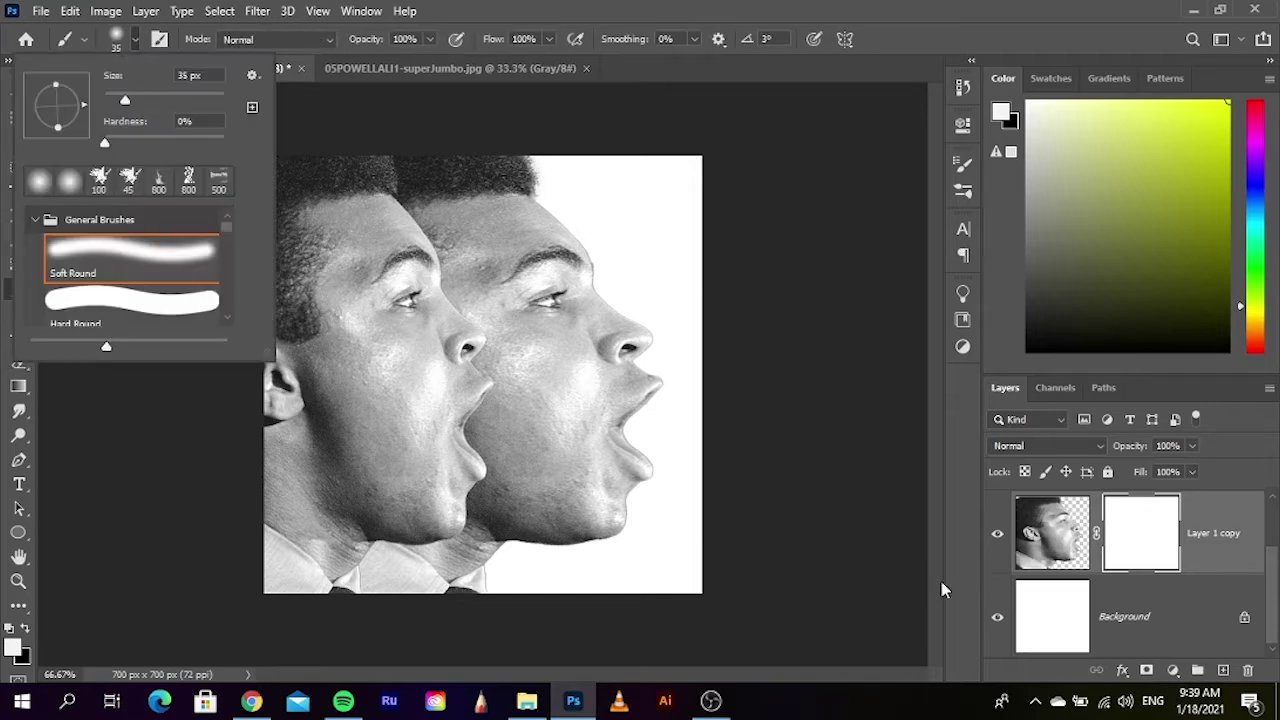
{"action": "left_click", "coordinate": [758, 10]}
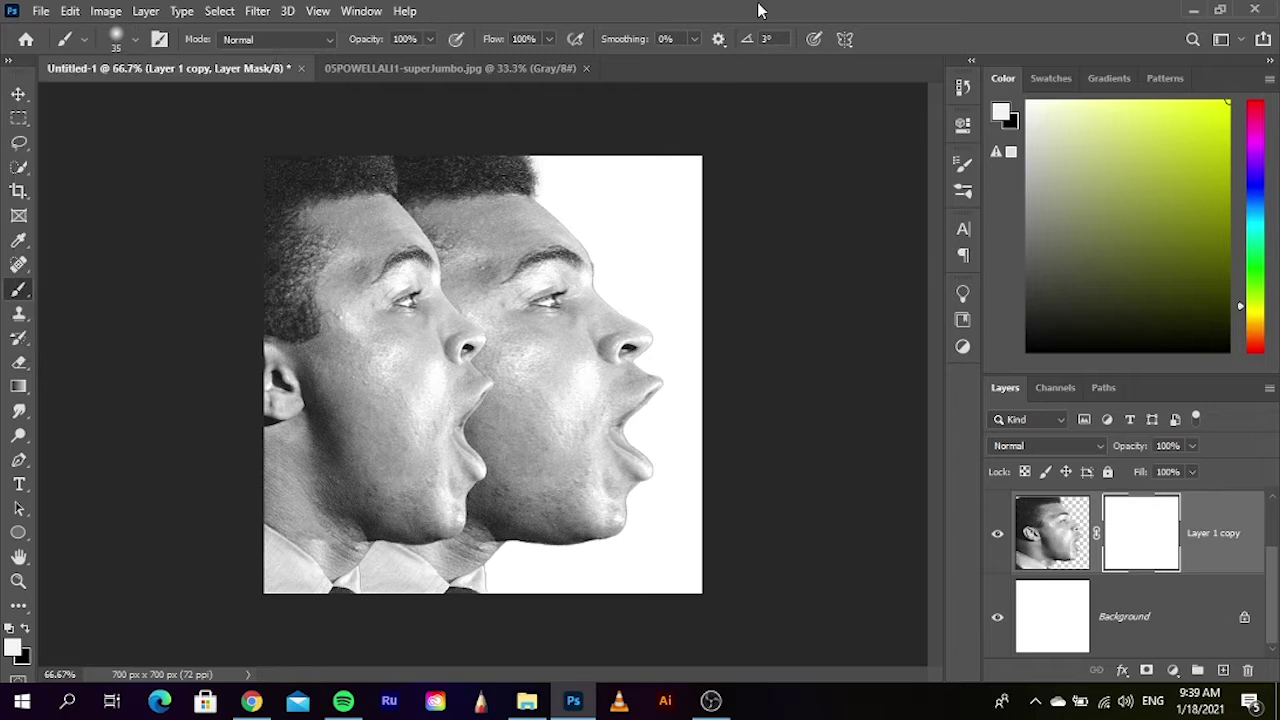
{"action": "left_click", "coordinate": [1143, 633]}
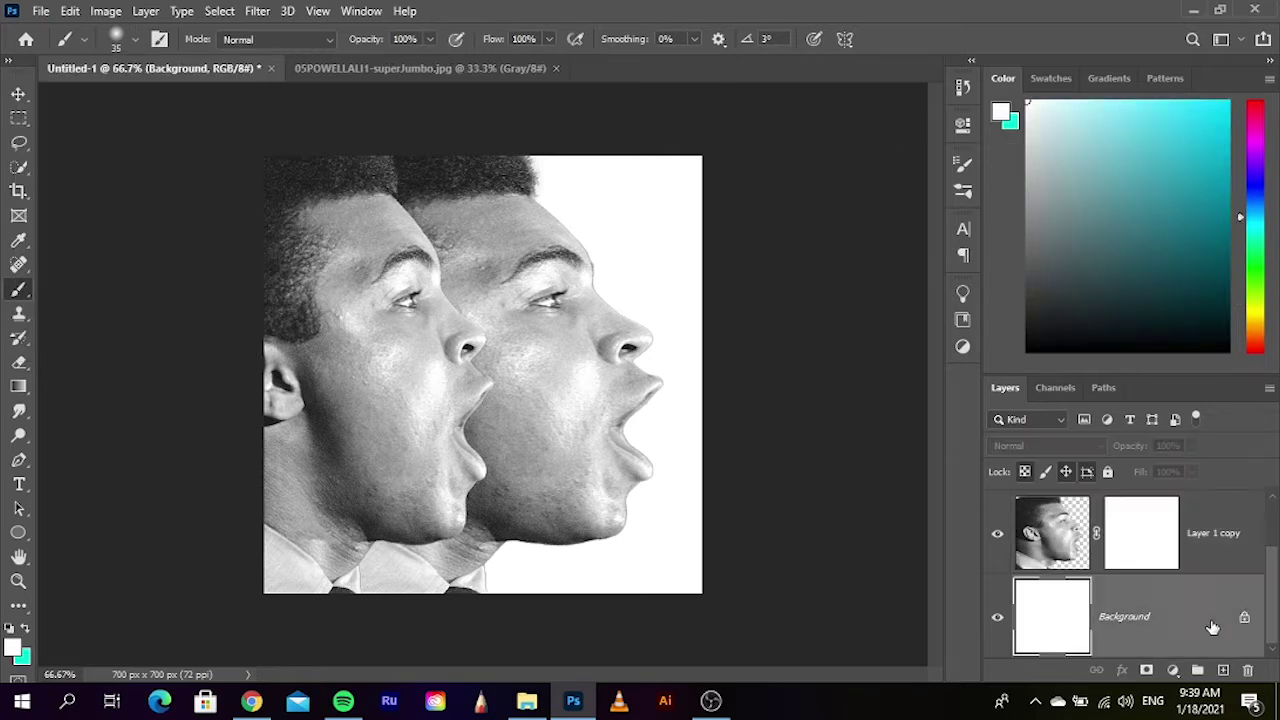
- Unlock the Background as Layer 0 and fill it with black
{"action": "left_click", "coordinate": [1241, 622]}
{"action": "left_click_drag", "start_coordinate": [1063, 346], "coordinate": [1027, 352]}
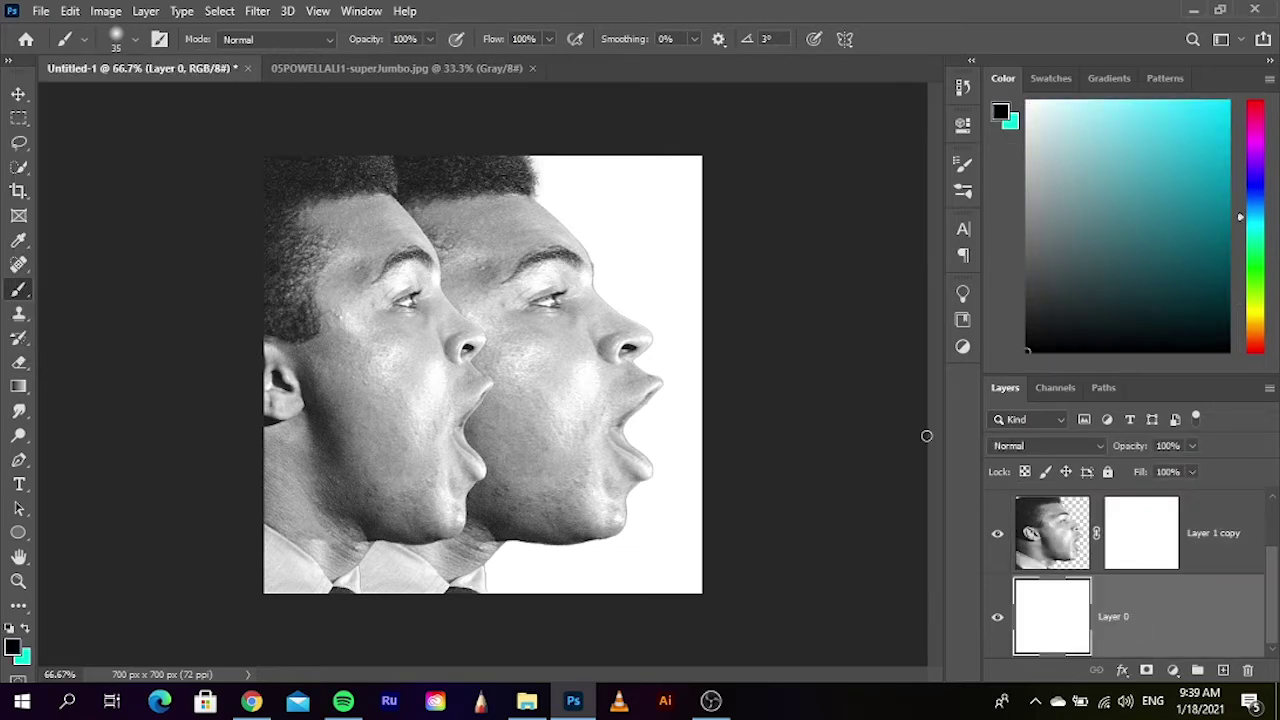
{"action": "key", "text": "alt+BackSpace"}
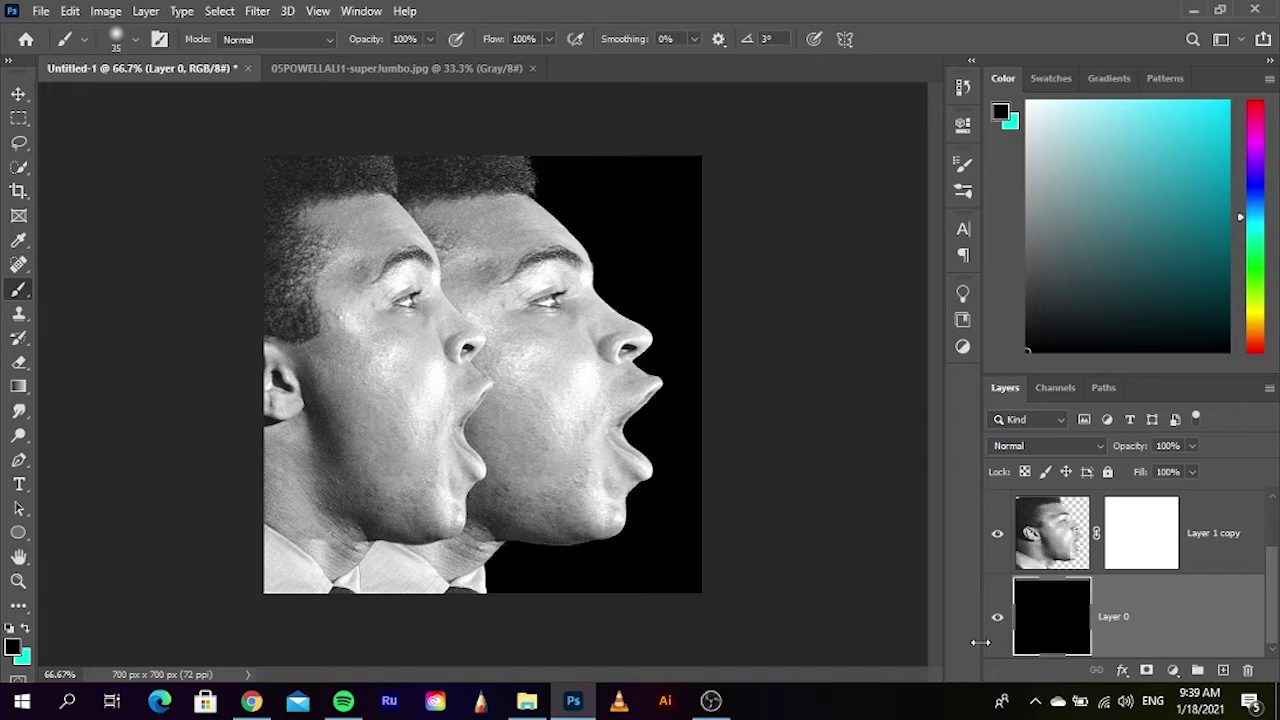
- Delete the Layer 1 copy duplicate face and clear the layer selection with the Move tool
{"action": "left_click", "coordinate": [1136, 534]}
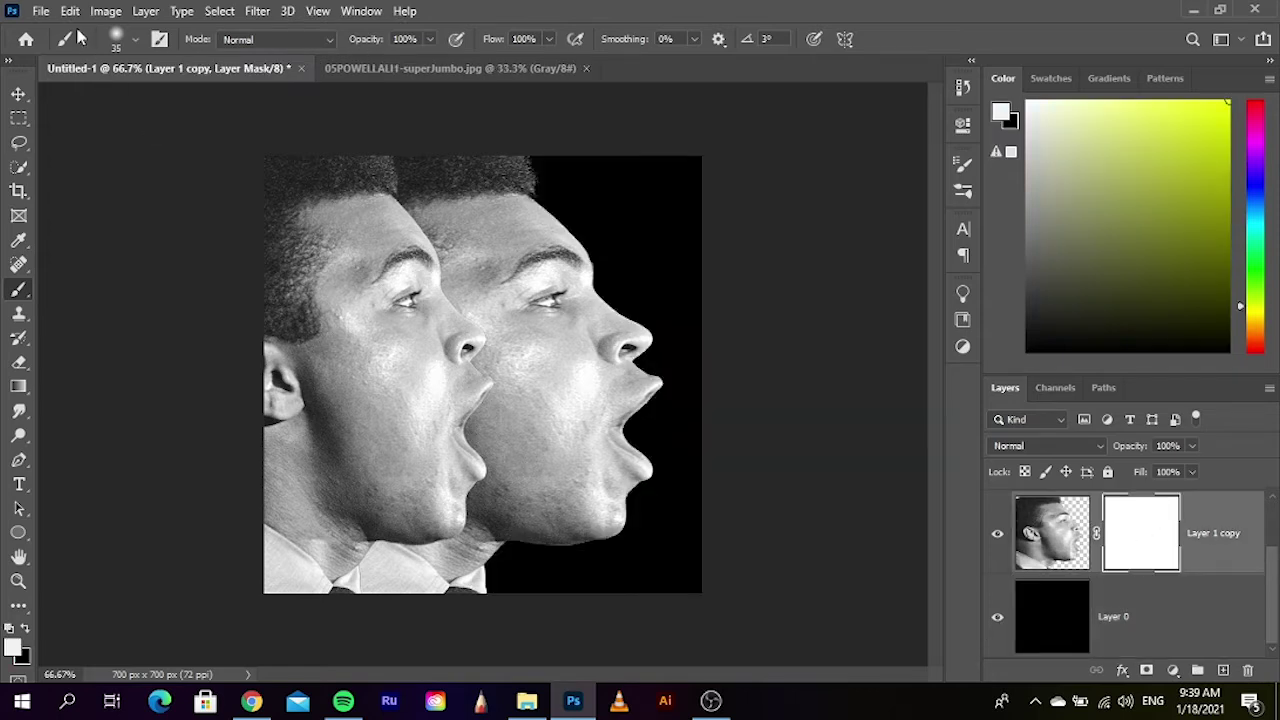
{"action": "left_click", "coordinate": [135, 40]}
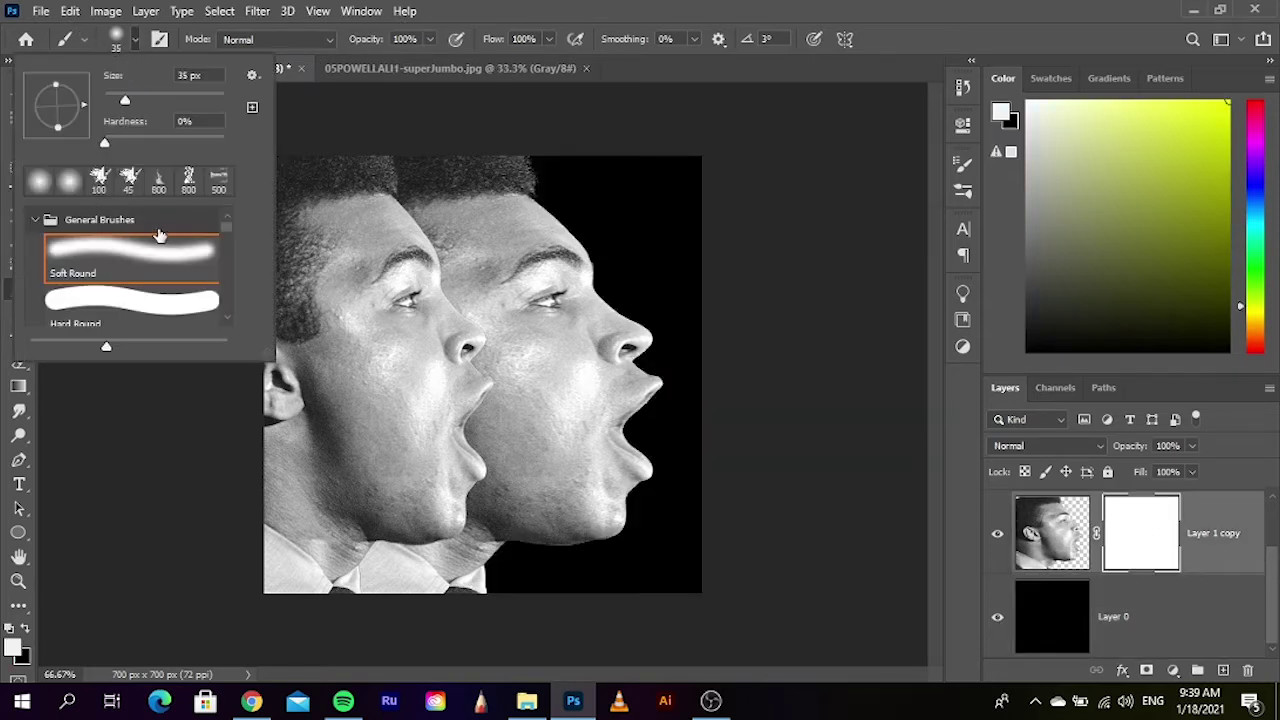
{"action": "left_click", "coordinate": [135, 42]}
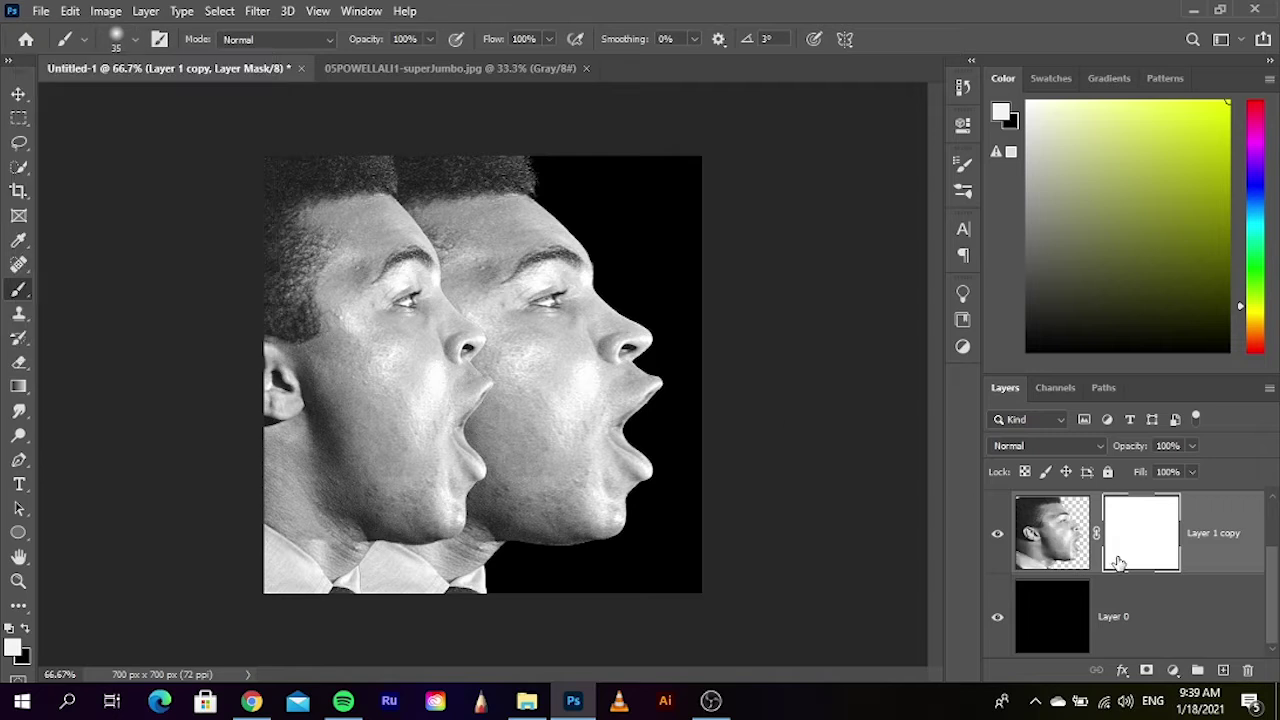
{"action": "key", "text": "Delete"}
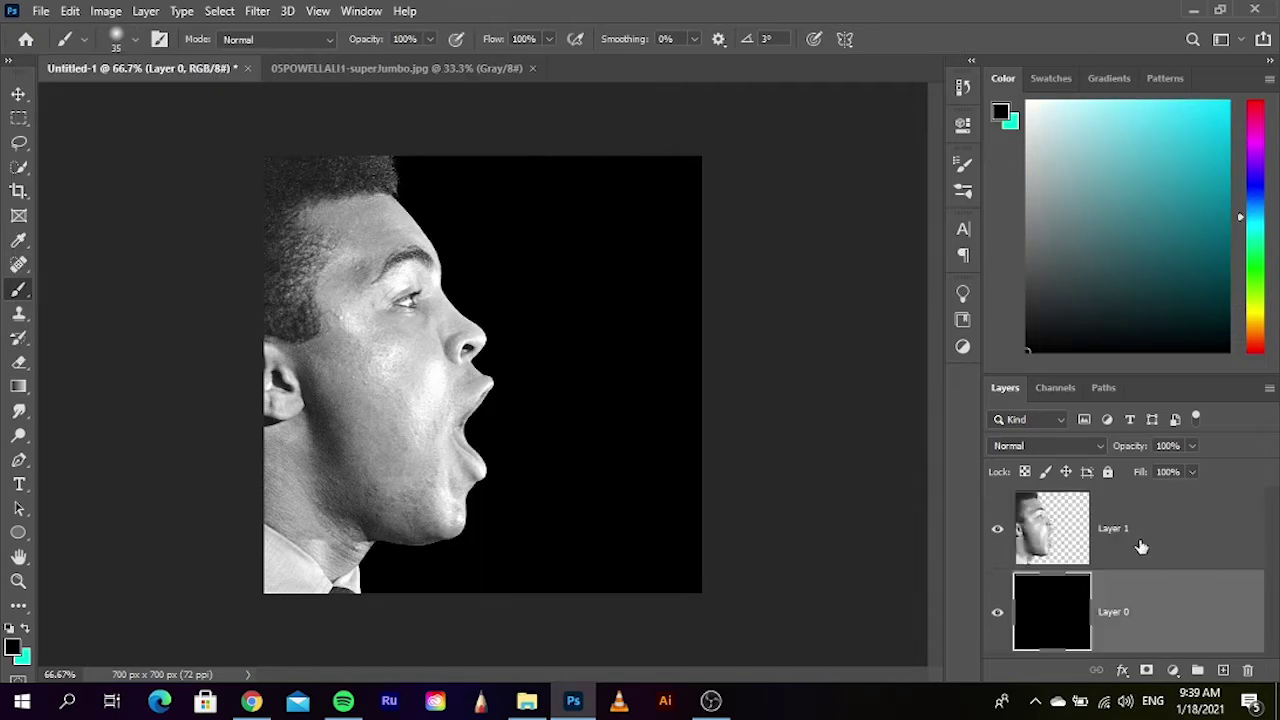
{"action": "left_click", "coordinate": [18, 93]}
{"action": "left_click", "coordinate": [141, 178]}
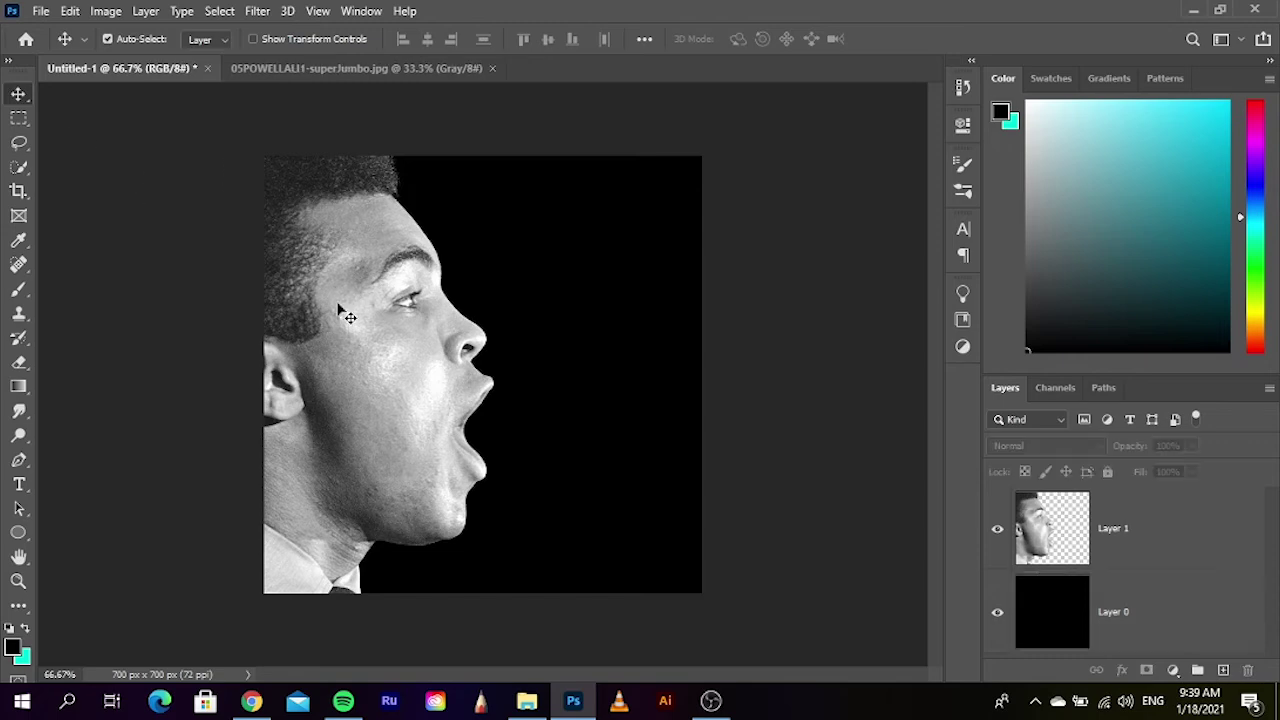
{"action": "left_click", "coordinate": [520, 704]}
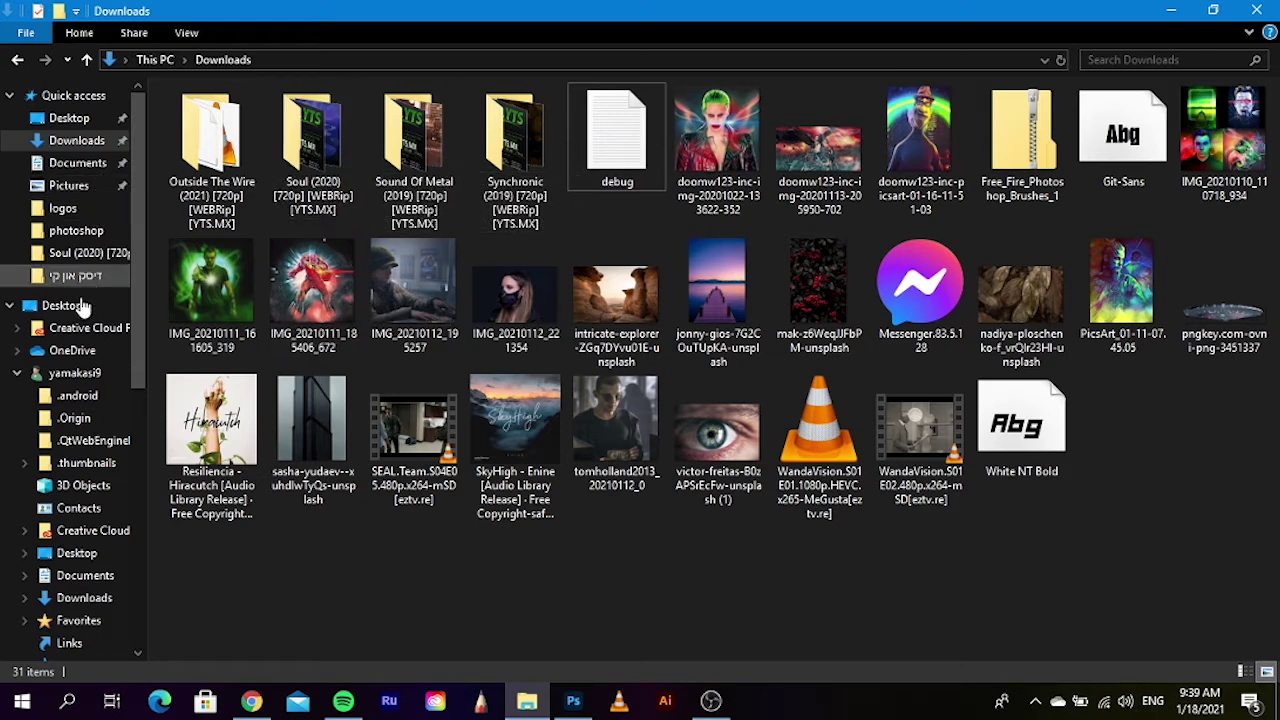
- Browse File Explorer from Downloads to This PC, then bring Chrome's new tab page forward
{"action": "scroll", "coordinate": [70, 420], "scroll_direction": "down", "scroll_amount": 1}
{"action": "scroll", "coordinate": [65, 450], "scroll_direction": "down", "scroll_amount": 4}
{"action": "scroll", "coordinate": [60, 468], "scroll_direction": "down", "scroll_amount": 3}
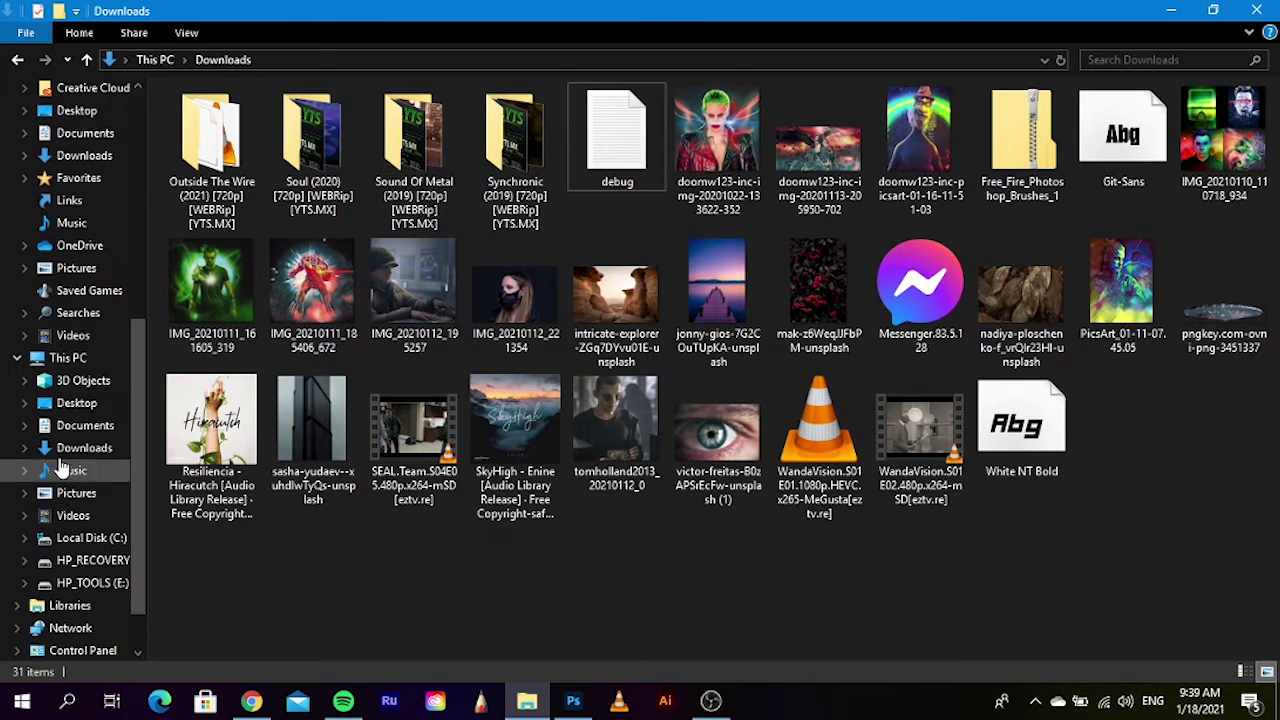
{"action": "left_click", "coordinate": [55, 360]}
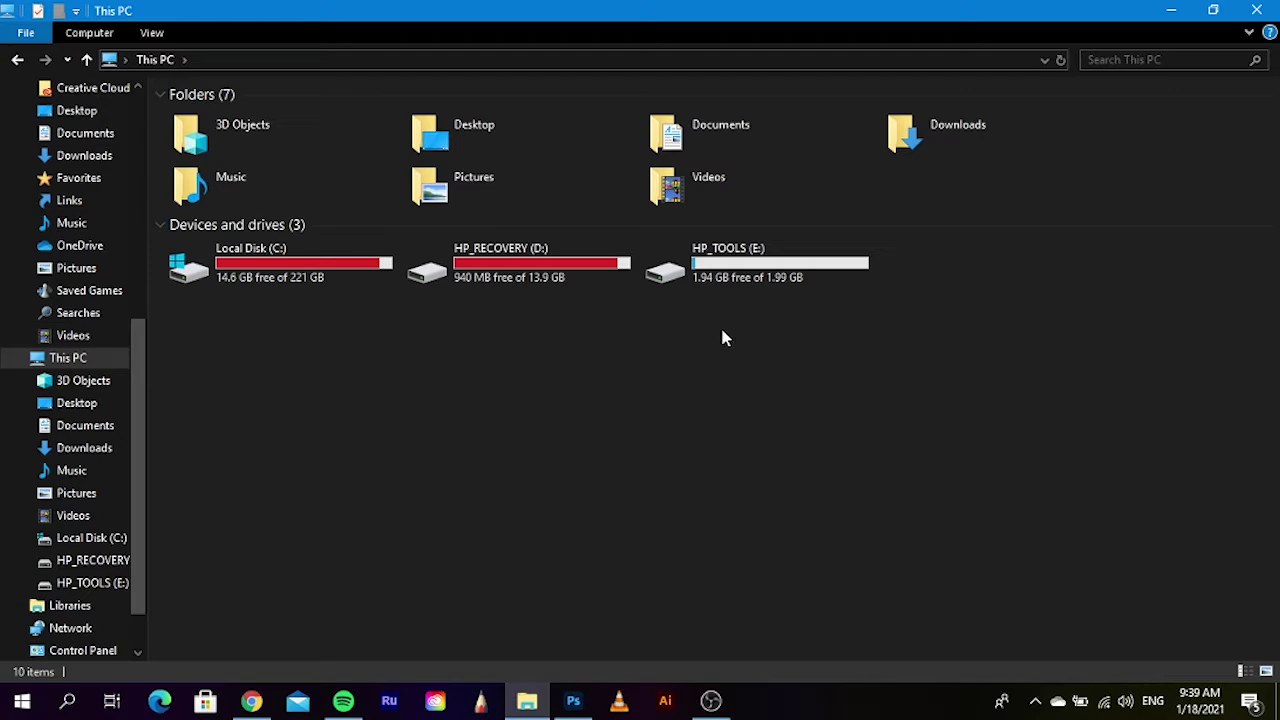
{"action": "left_click", "coordinate": [251, 700]}
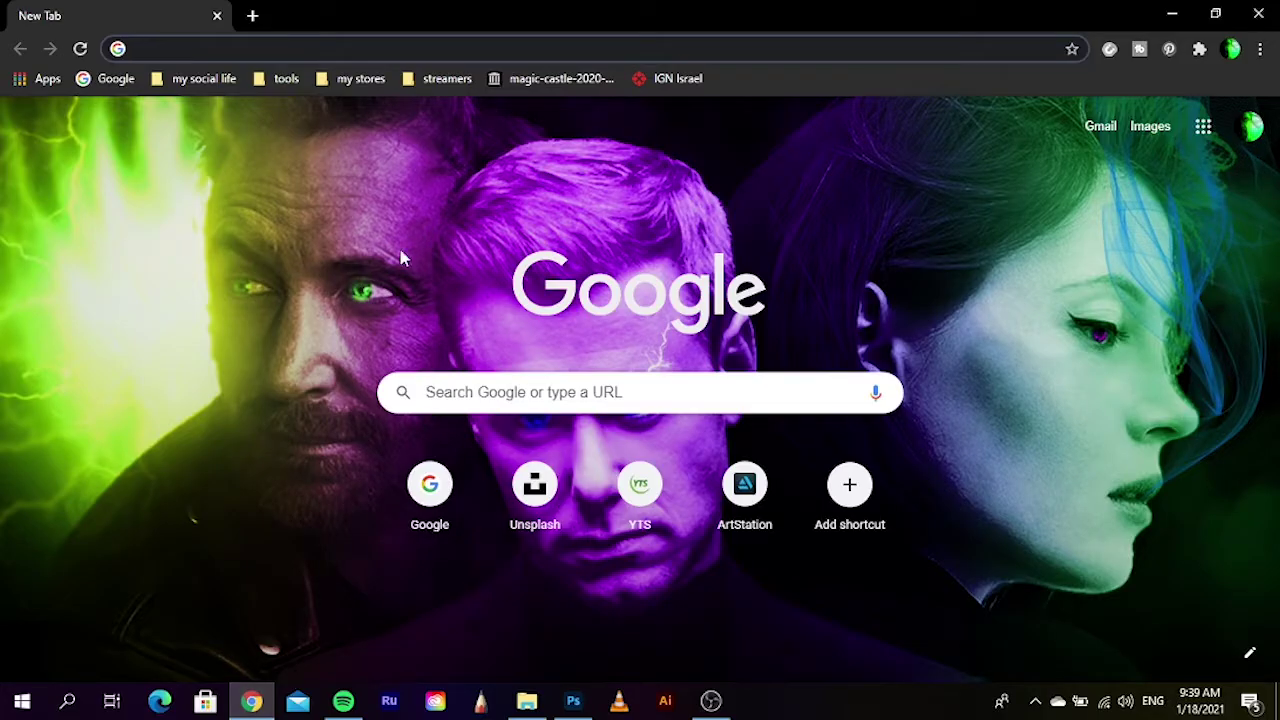
- Search Google Images for 'muhammad ali' and preview the biography.com portrait
{"action": "left_click", "coordinate": [489, 395]}
{"action": "type", "text": "m"}
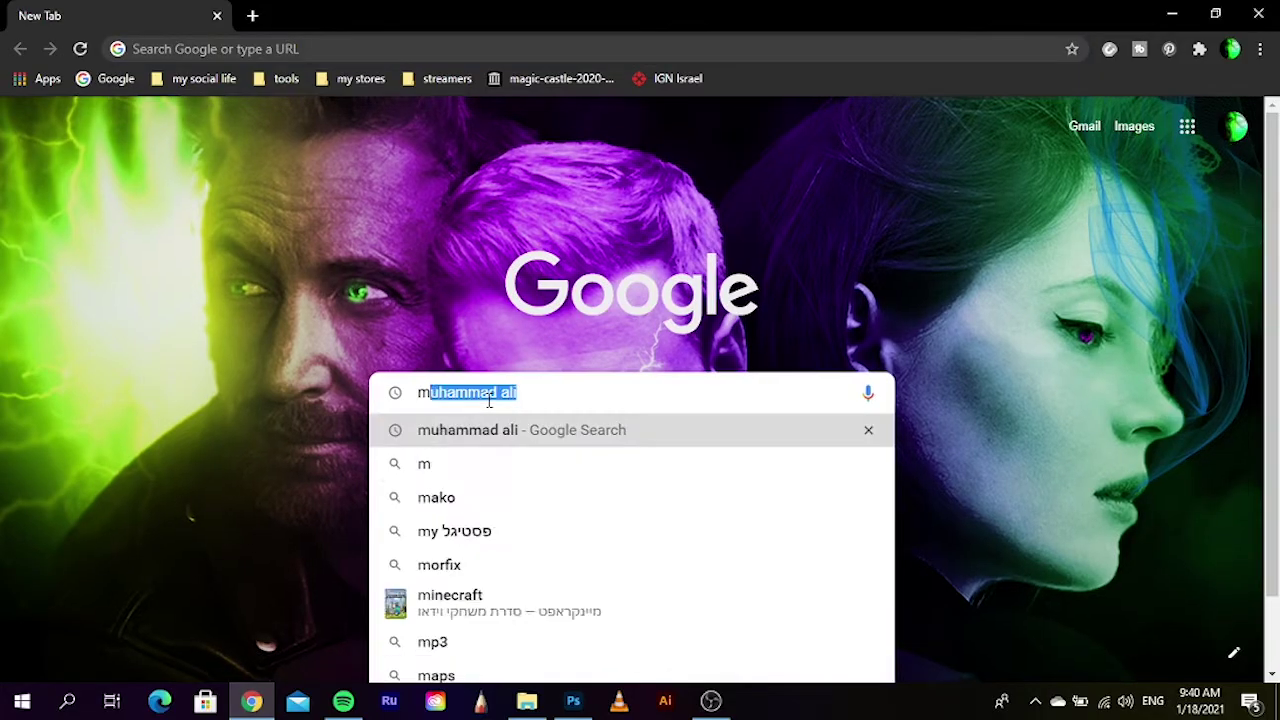
{"action": "type", "text": "uha"}
{"action": "key", "text": "Down"}
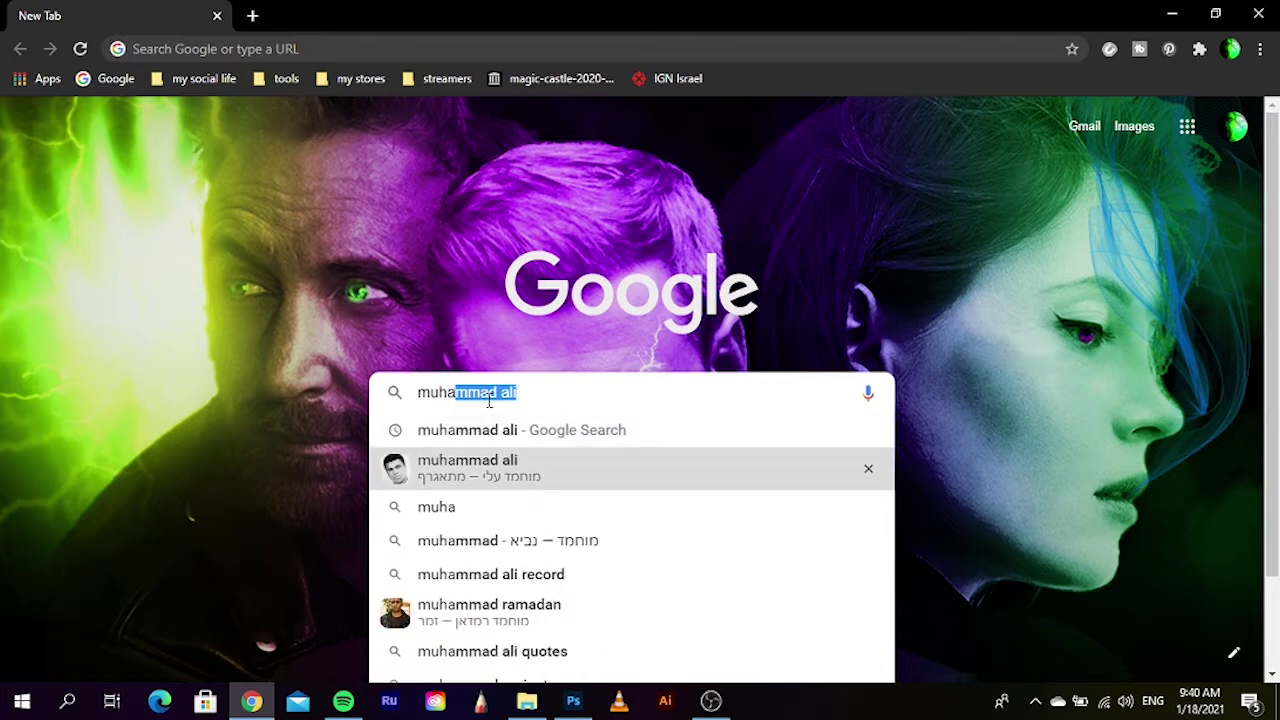
{"action": "key", "text": "Return"}
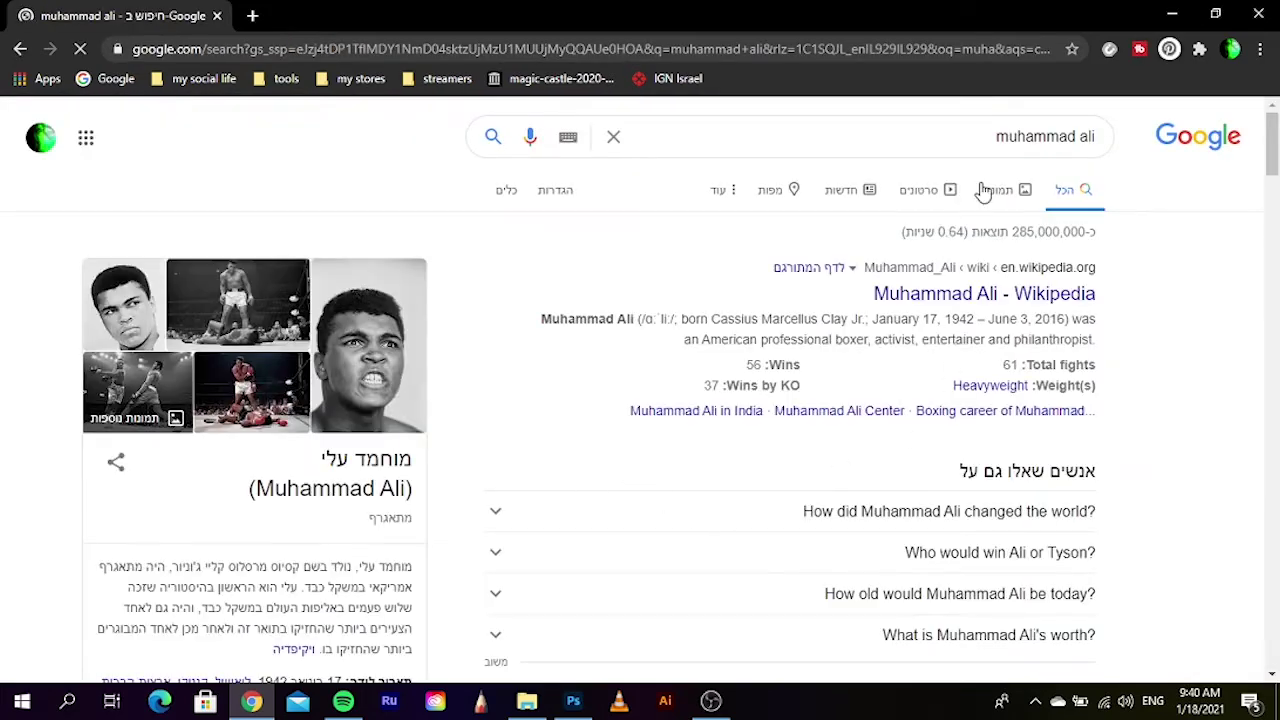
{"action": "left_click", "coordinate": [996, 189]}
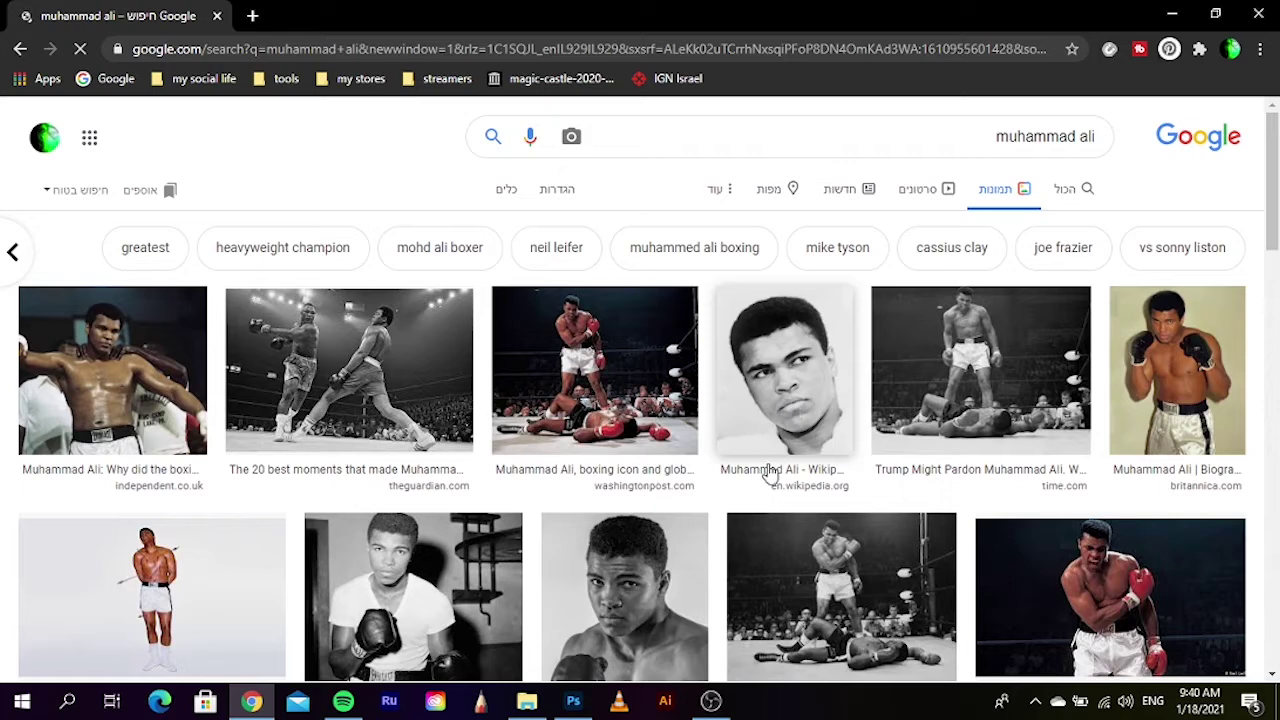
{"action": "scroll", "coordinate": [643, 523], "scroll_direction": "down", "scroll_amount": 1}
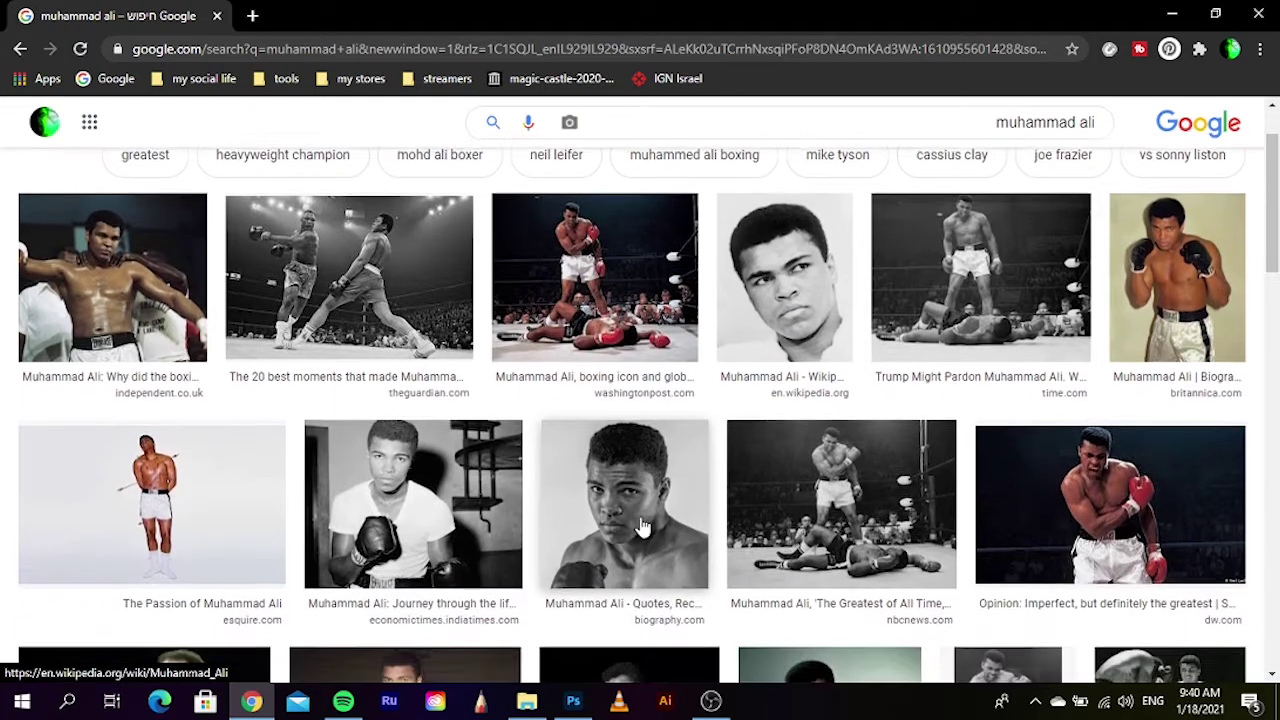
{"action": "left_click", "coordinate": [648, 540]}
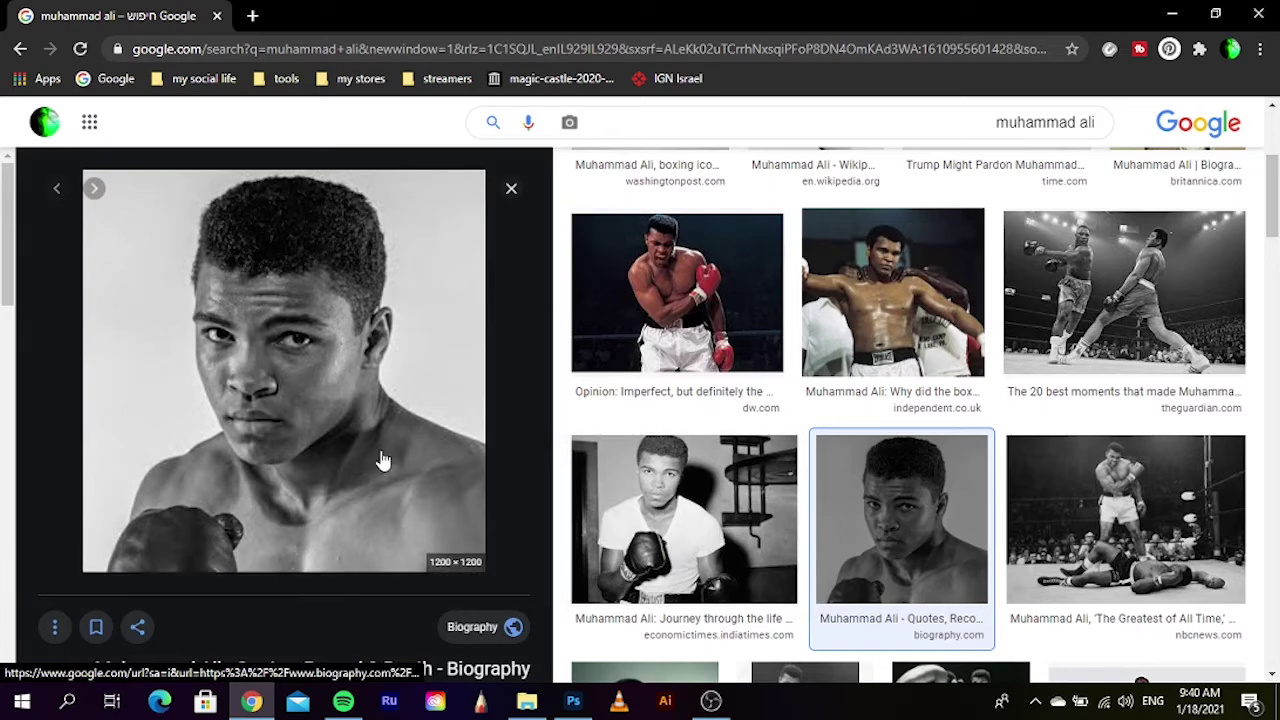
- Save the portrait to the Desktop as a JPEG and close Chrome
{"action": "right_click", "coordinate": [383, 461]}
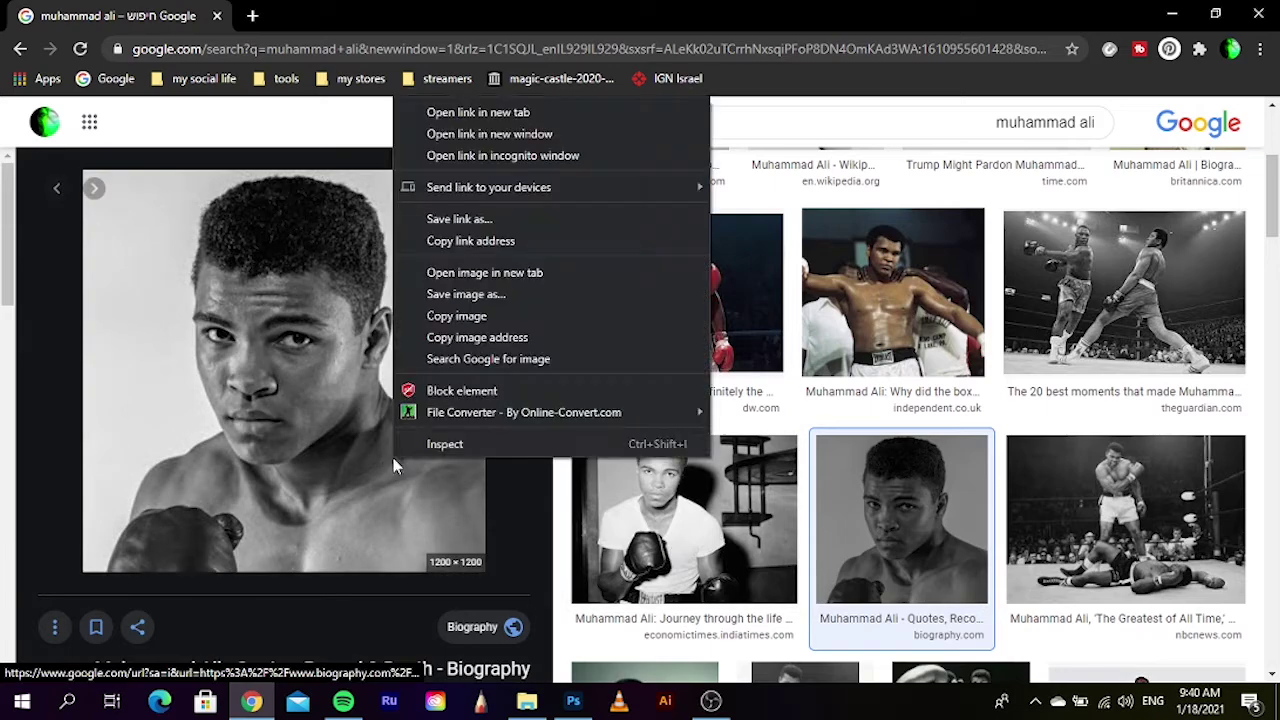
{"action": "left_click", "coordinate": [487, 295]}
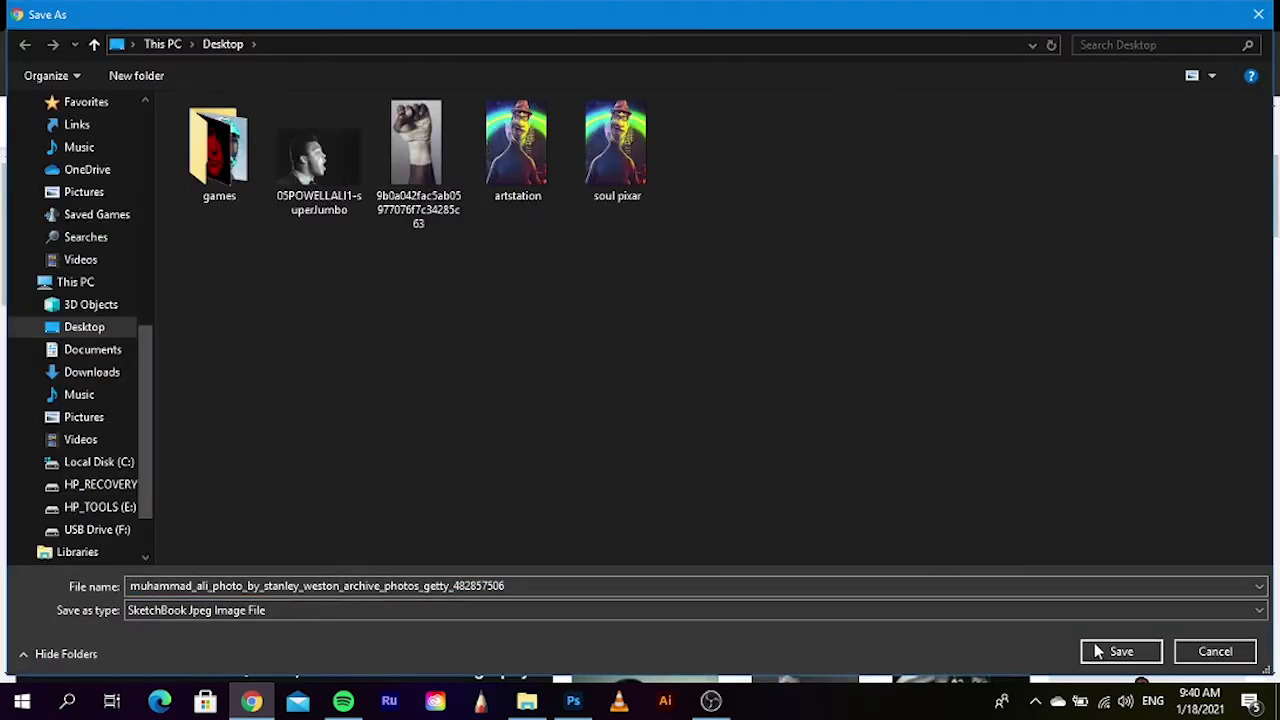
{"action": "left_click", "coordinate": [1121, 651]}
{"action": "scroll", "coordinate": [400, 500], "scroll_direction": "down", "scroll_amount": 5}
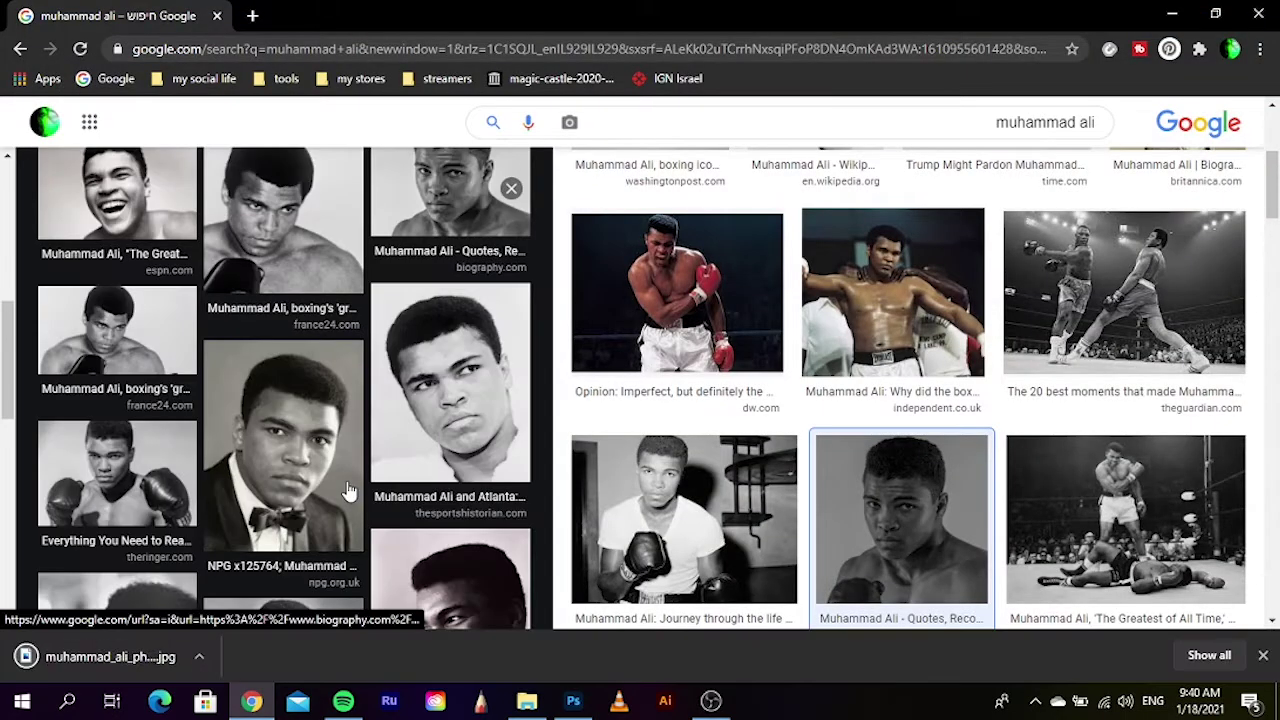
{"action": "scroll", "coordinate": [348, 490], "scroll_direction": "down", "scroll_amount": 2}
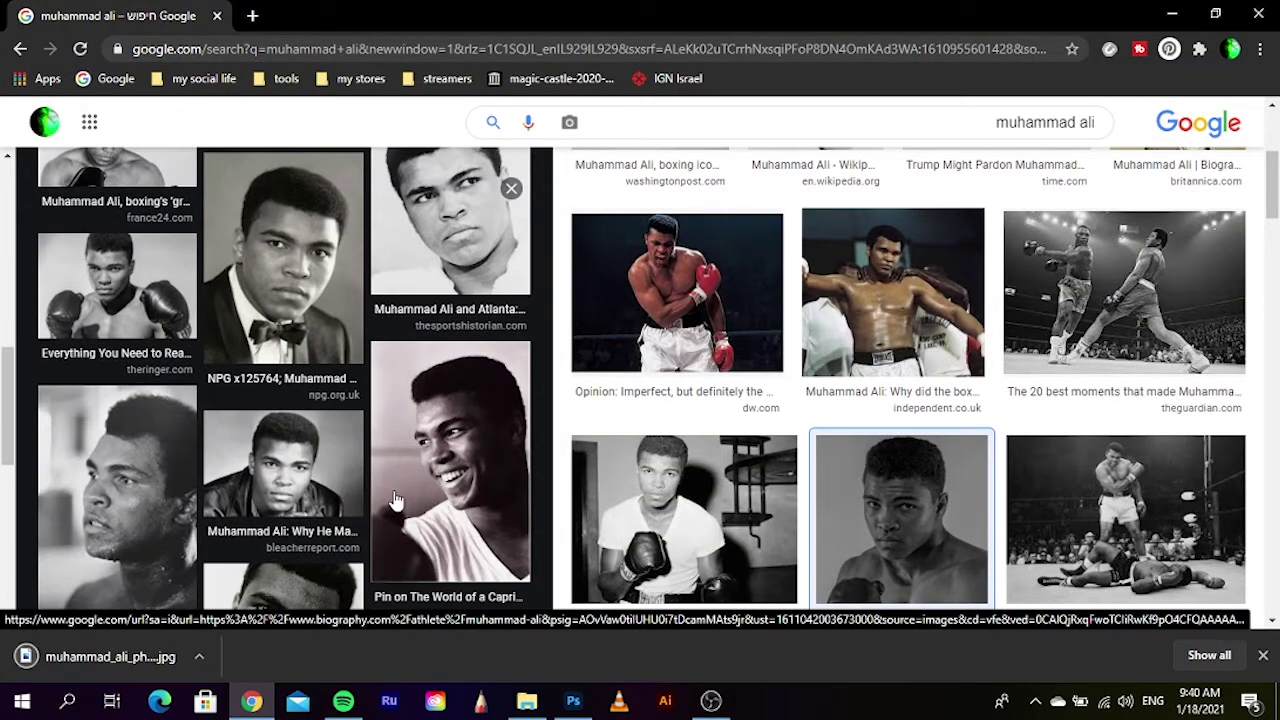
{"action": "scroll", "coordinate": [390, 486], "scroll_direction": "up", "scroll_amount": 3}
{"action": "scroll", "coordinate": [404, 466], "scroll_direction": "up", "scroll_amount": 5}
{"action": "scroll", "coordinate": [404, 466], "scroll_direction": "up", "scroll_amount": 2}
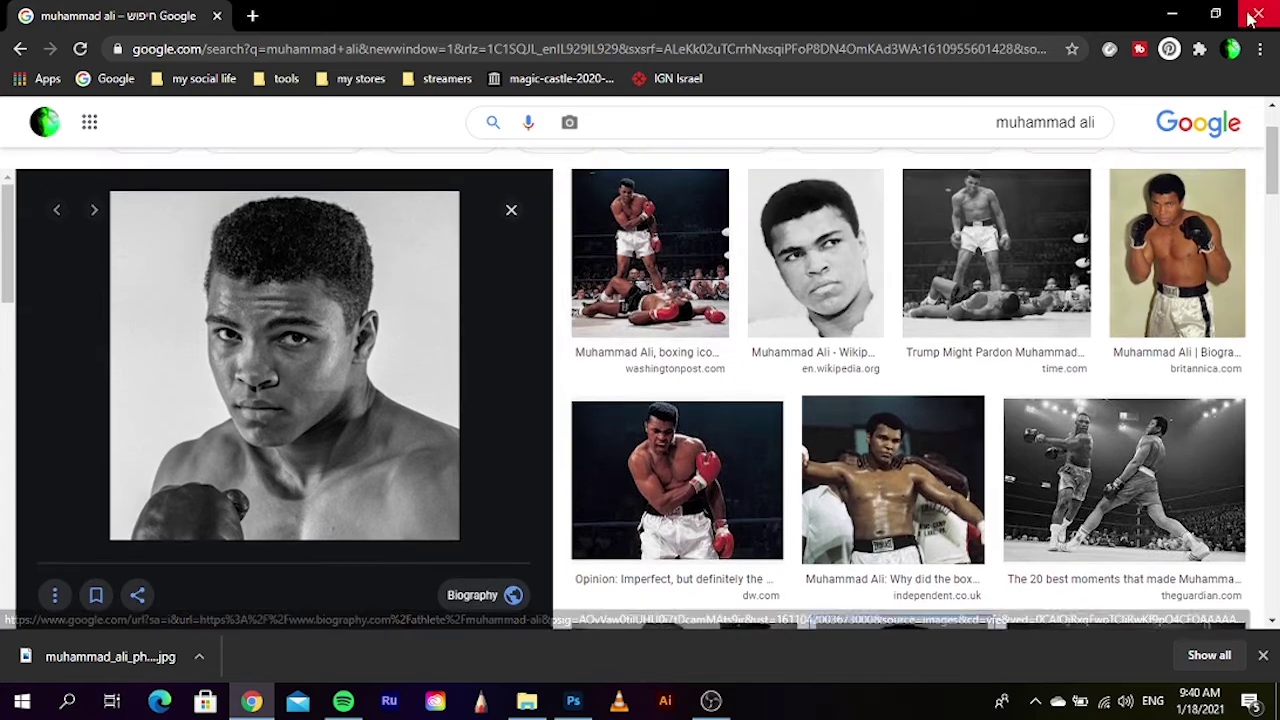
{"action": "left_click", "coordinate": [1258, 14]}
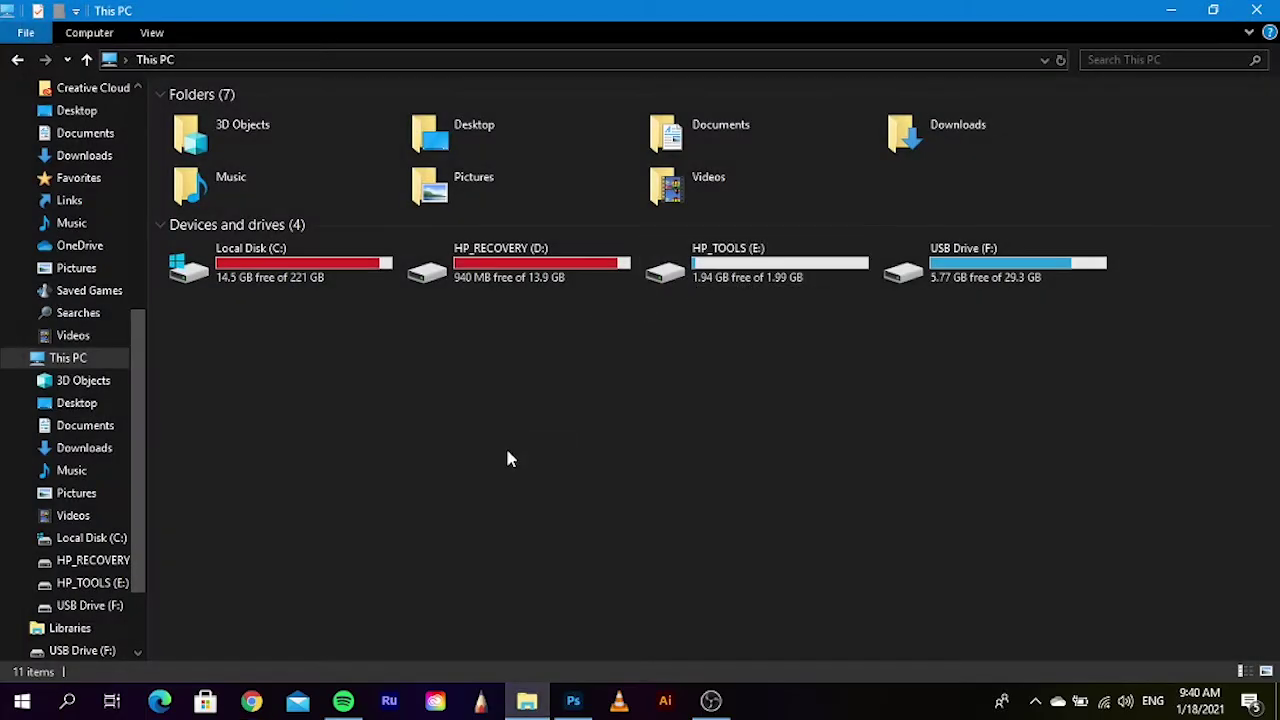
- Open USB Drive (F:) > Hebrew-named folder > png > energy effects and drag smoke 6724221 into Photoshop
{"action": "left_click", "coordinate": [1170, 10]}
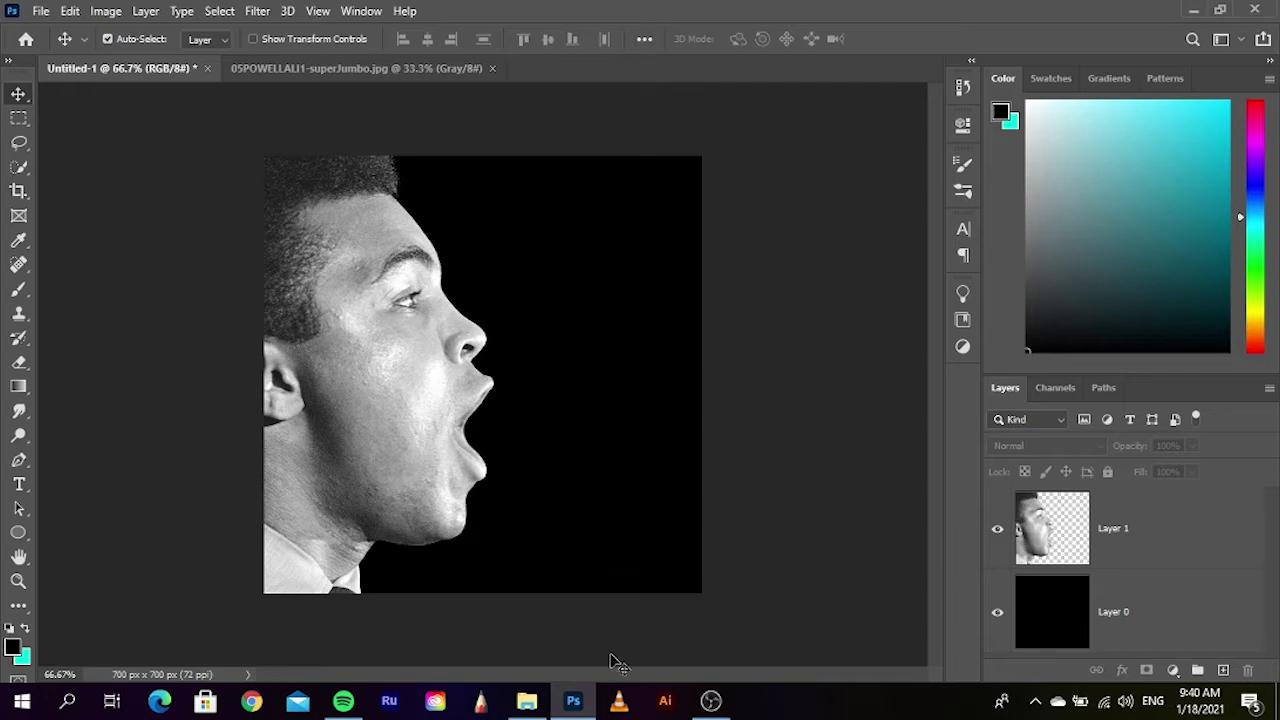
{"action": "left_click", "coordinate": [527, 703]}
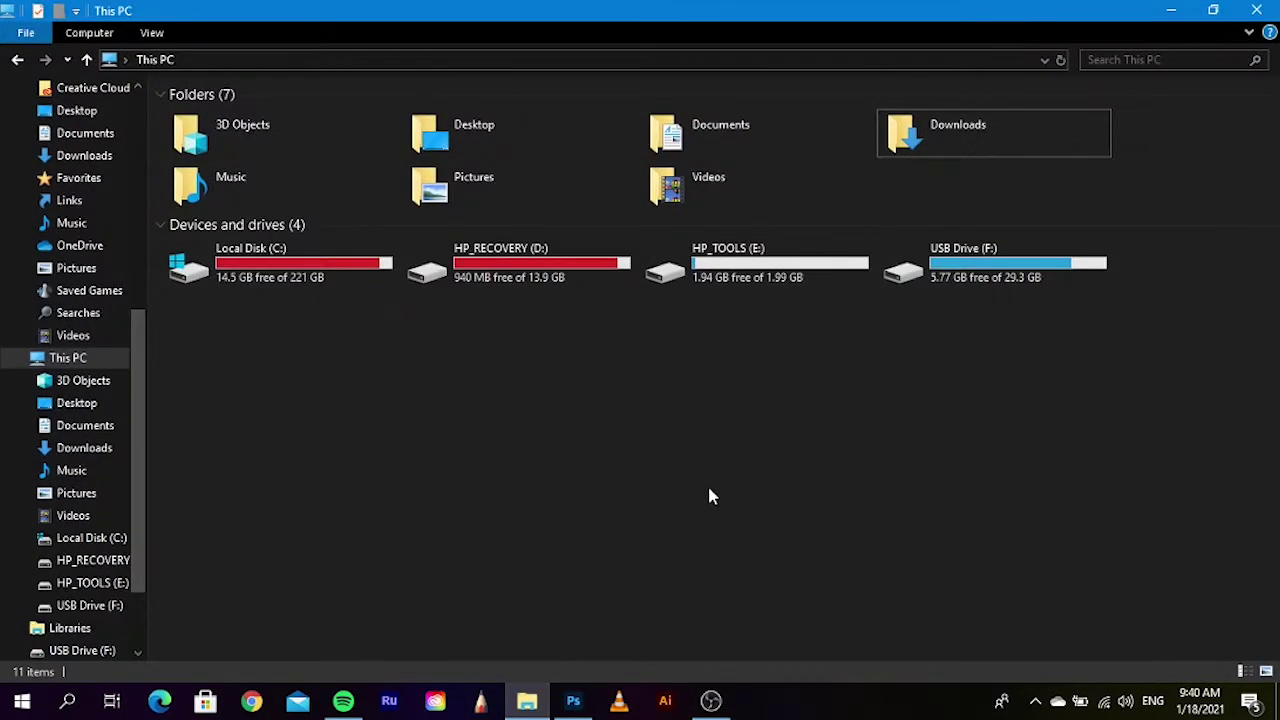
{"action": "double_click", "coordinate": [981, 252]}
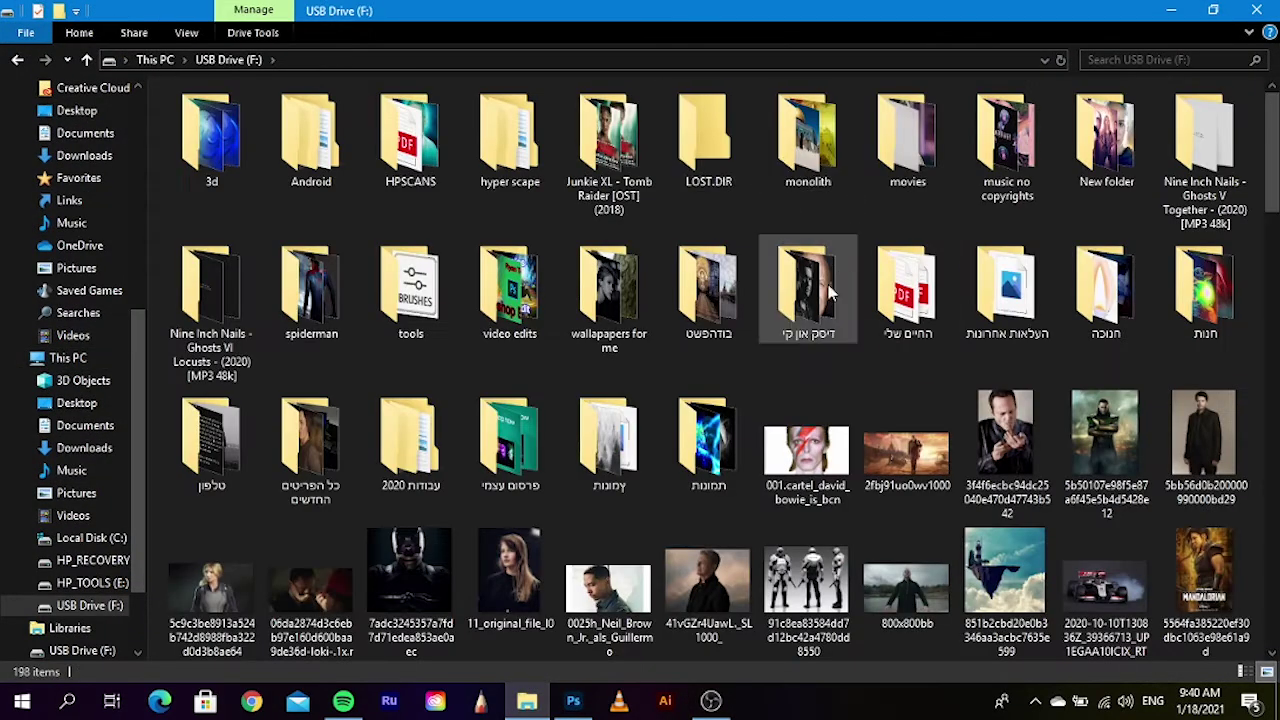
{"action": "double_click", "coordinate": [808, 285]}
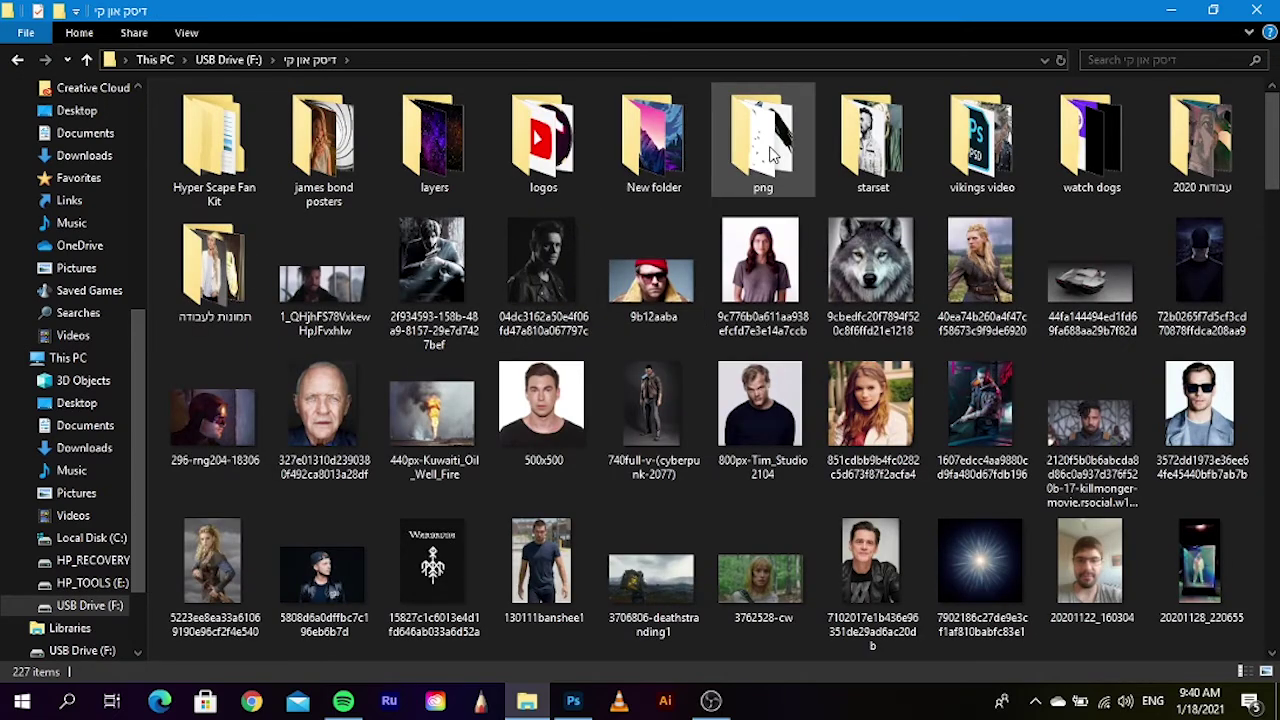
{"action": "double_click", "coordinate": [762, 145]}
{"action": "double_click", "coordinate": [310, 140]}
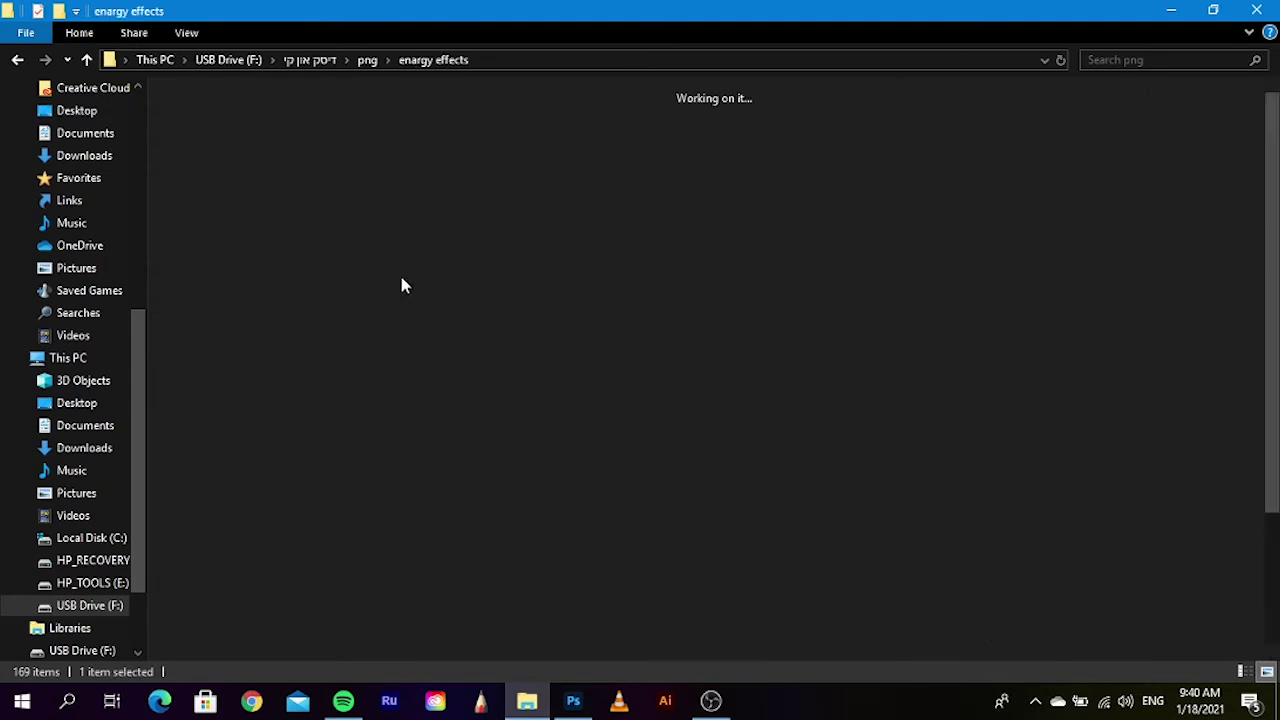
{"action": "mouse_move", "coordinate": [893, 188]}
{"action": "left_mouse_down"}
{"action": "mouse_move", "coordinate": [508, 518]}
{"action": "mouse_move", "coordinate": [582, 318]}
{"action": "mouse_move", "coordinate": [593, 350]}
{"action": "mouse_move", "coordinate": [835, 270]}
{"action": "left_mouse_up"}
- Enlarge the 6724221 smoke to 394.14% along the canvas bottom, then delete Layer 1's Ali photo
{"action": "left_click_drag", "start_coordinate": [518, 450], "coordinate": [506, 644]}
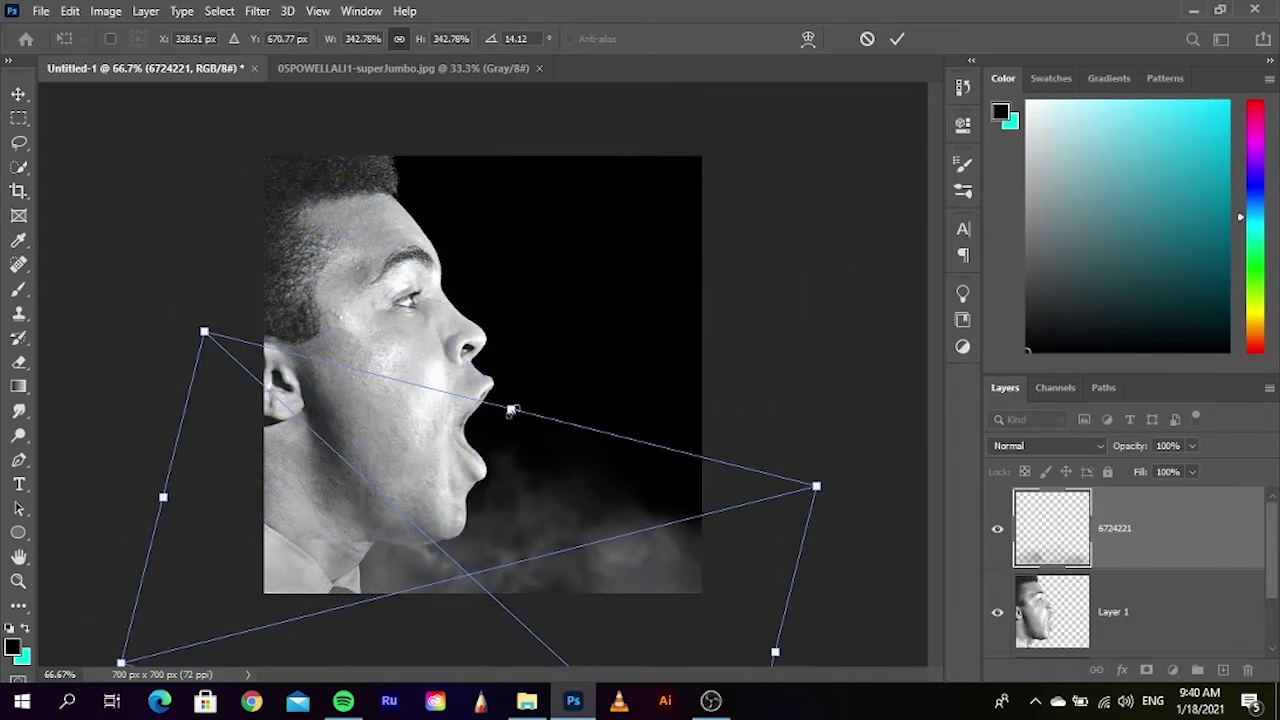
{"action": "left_click_drag", "start_coordinate": [512, 410], "coordinate": [514, 380]}
{"action": "left_click_drag", "start_coordinate": [512, 482], "coordinate": [506, 488]}
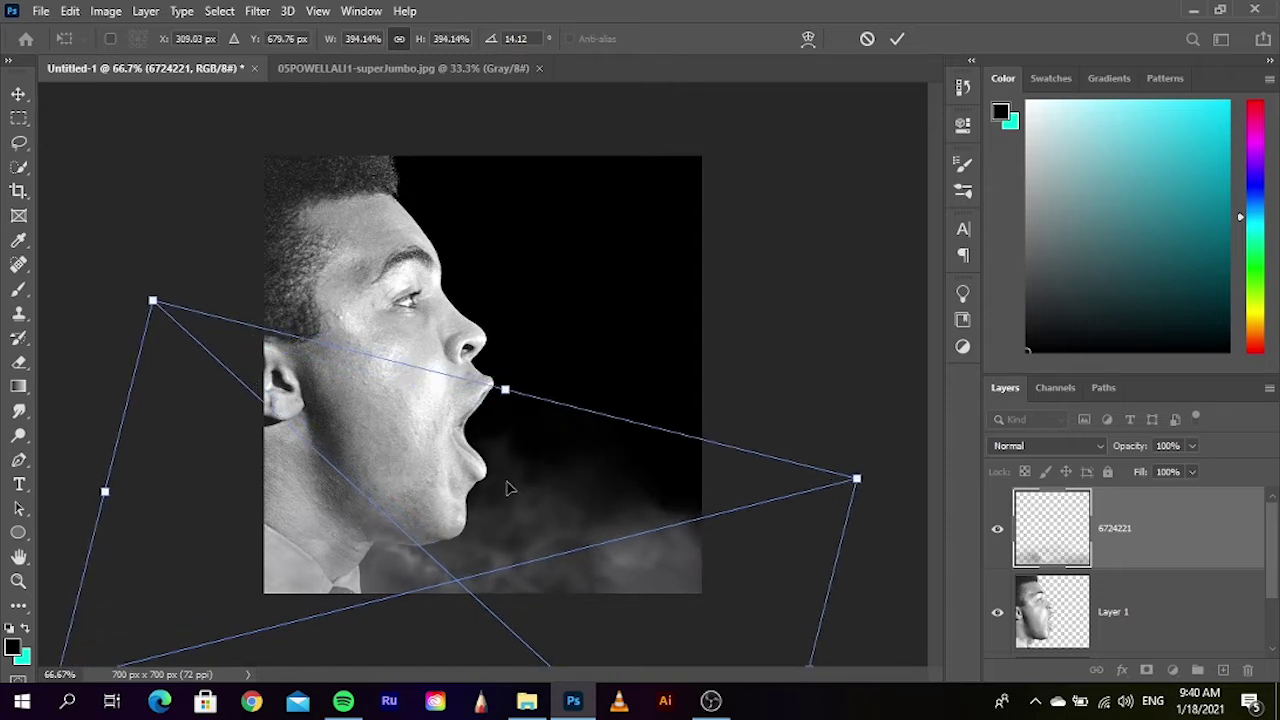
{"action": "key", "text": "Return"}
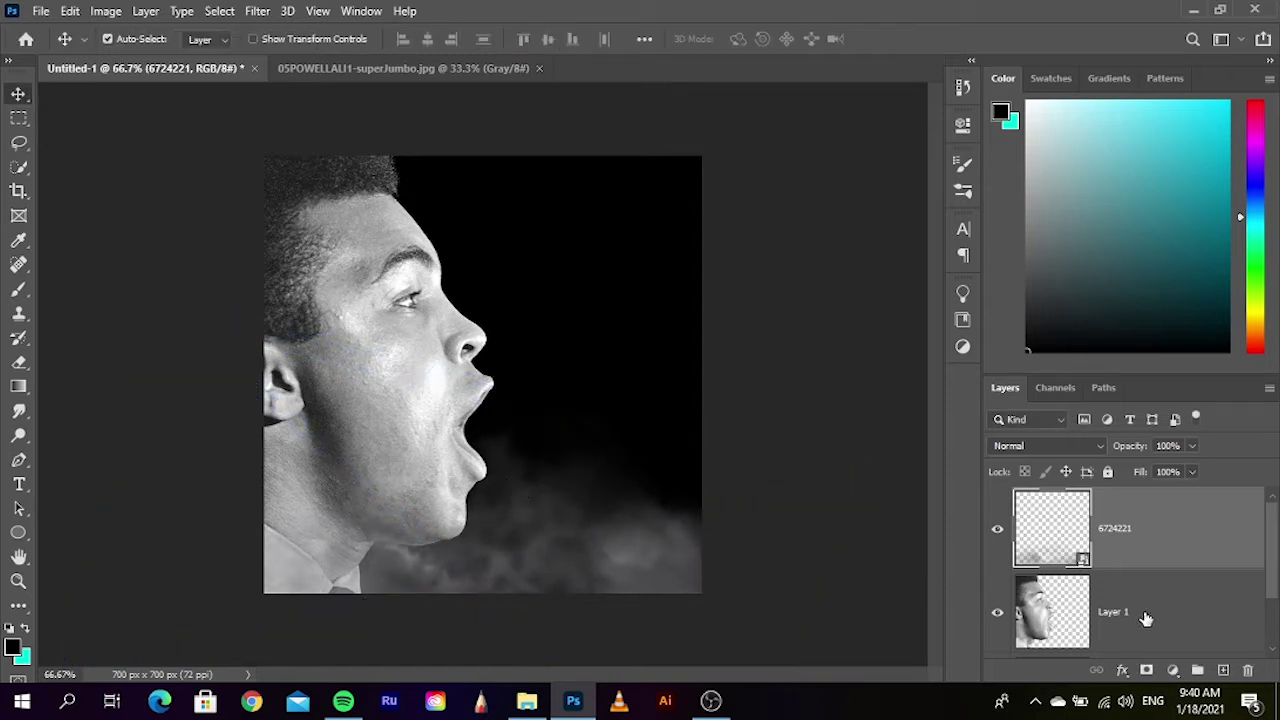
{"action": "left_click", "coordinate": [1146, 619]}
{"action": "key", "text": "Delete"}
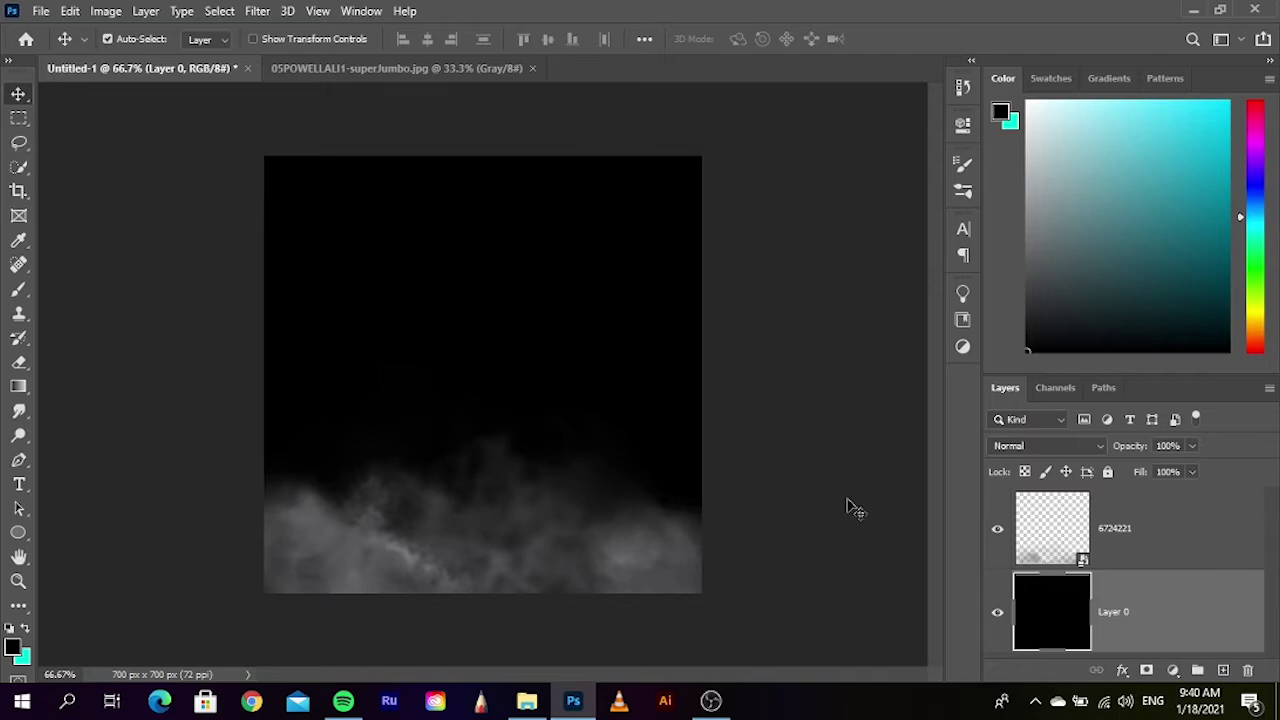
- Open the Muhammad Ali photo as its own Photoshop document
{"action": "left_click", "coordinate": [527, 700]}
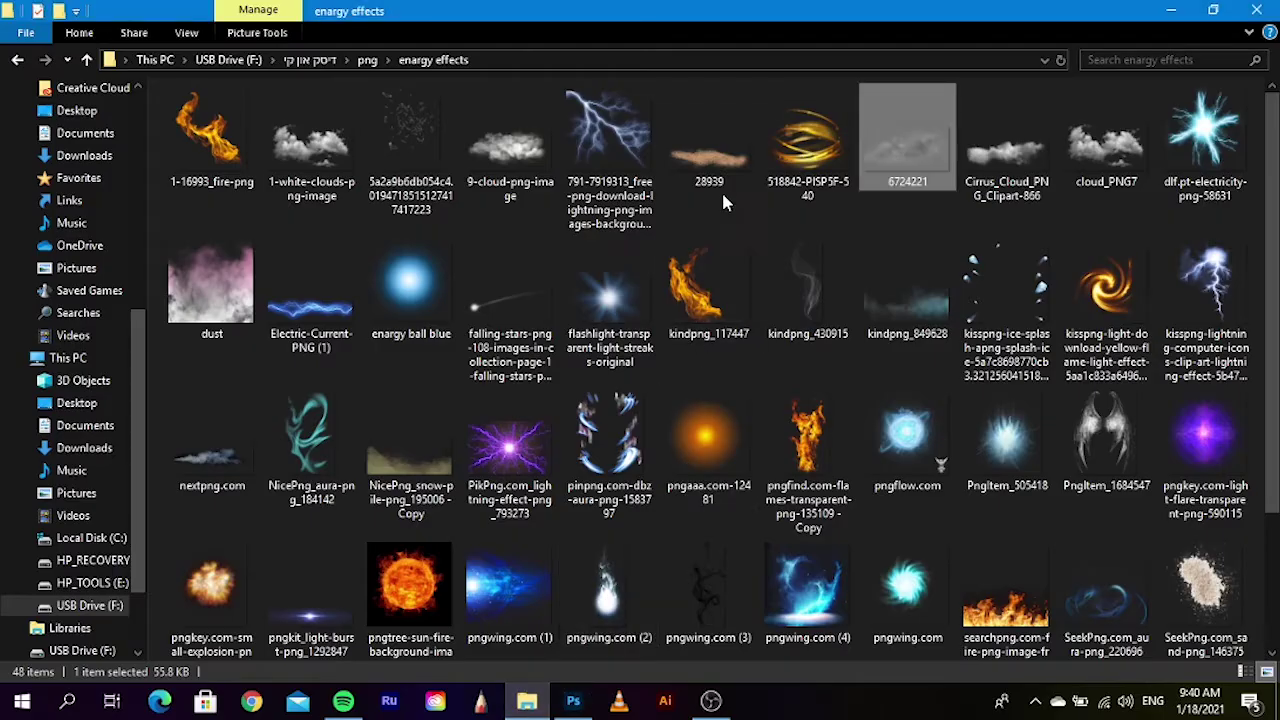
{"action": "left_click", "coordinate": [1171, 10]}
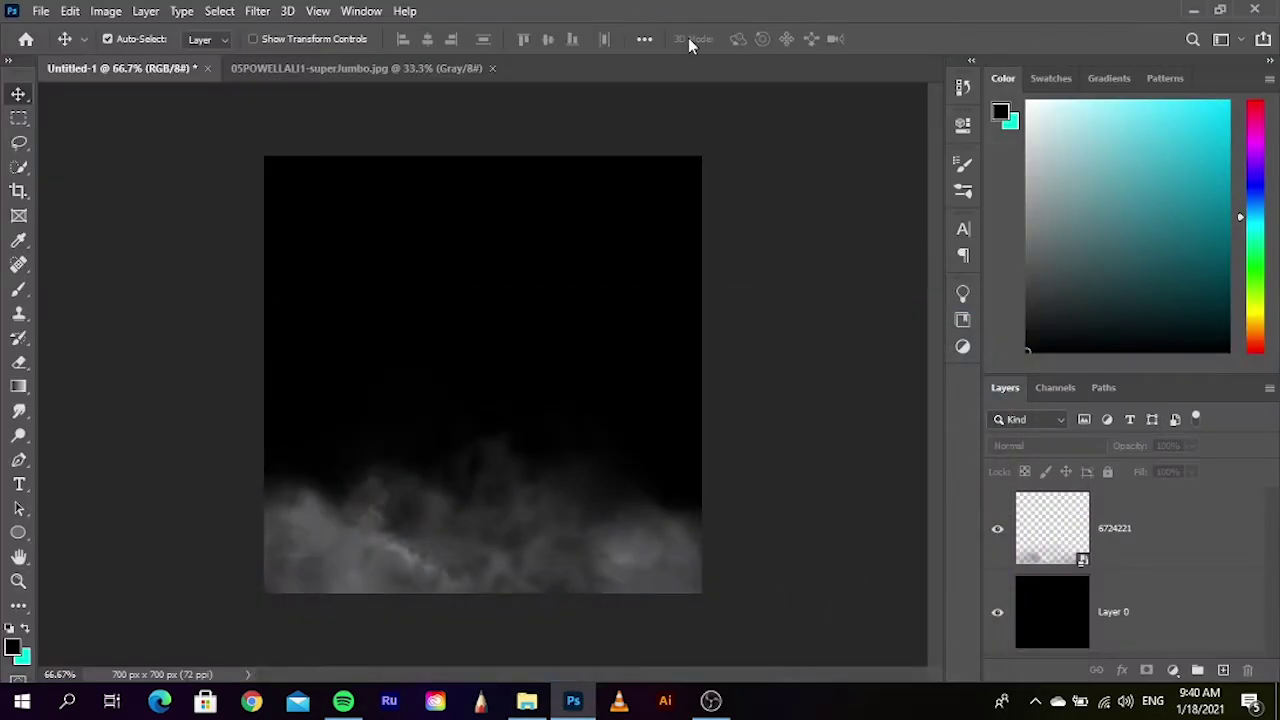
{"action": "left_click", "coordinate": [1193, 10]}
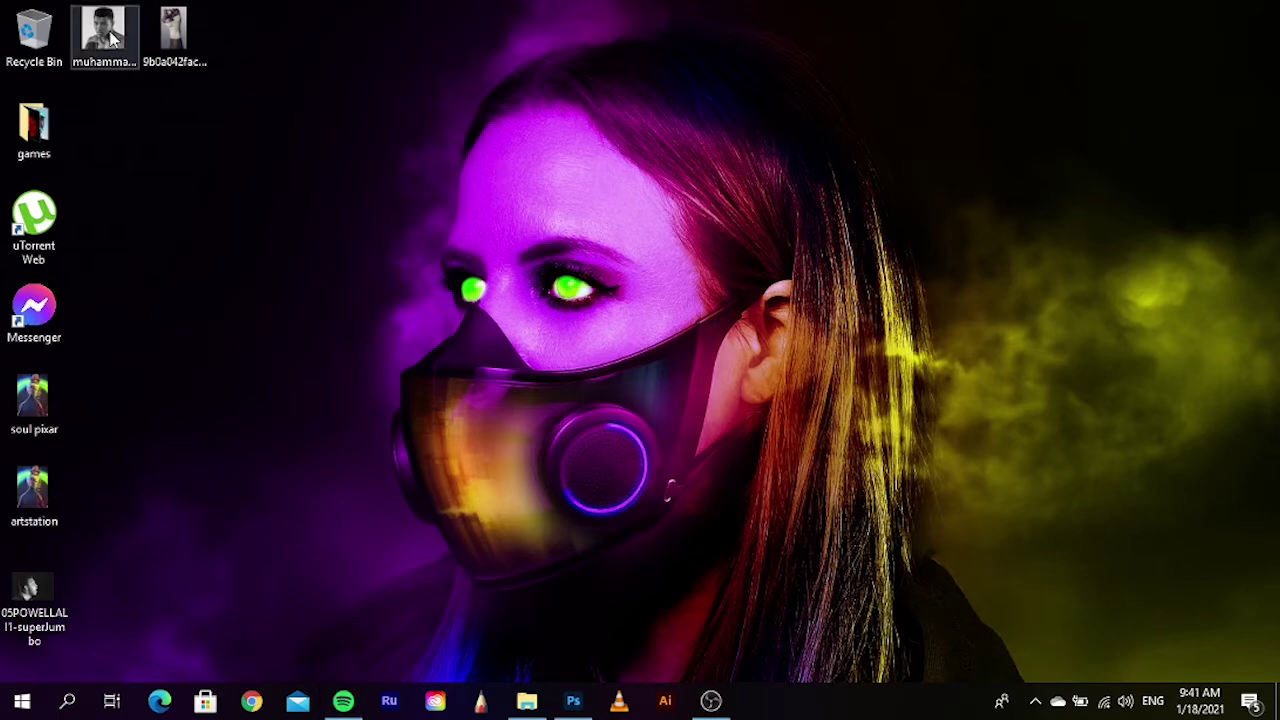
{"action": "left_click_drag", "start_coordinate": [112, 37], "coordinate": [527, 465]}
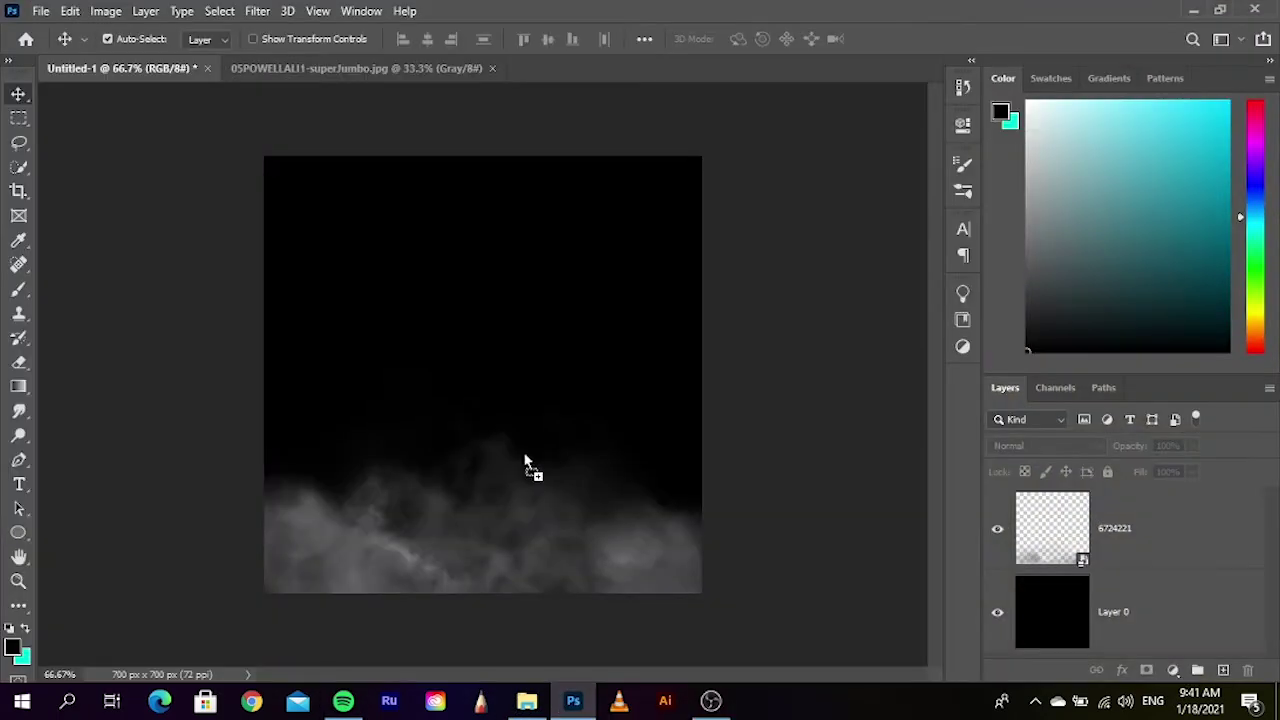
{"action": "left_click_drag", "start_coordinate": [527, 465], "coordinate": [546, 68]}
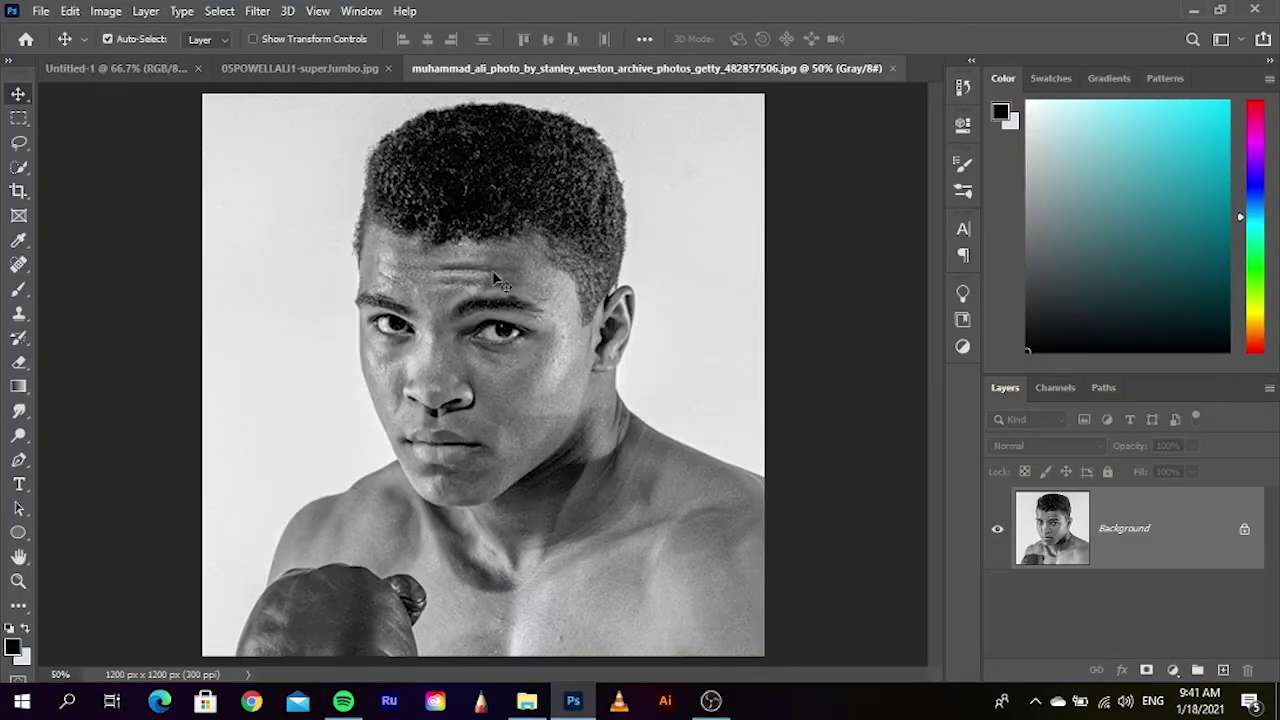
- Select the boxer with Select Subject and drag the selection onto the Untitled-1 tab
{"action": "left_click", "coordinate": [19, 167]}
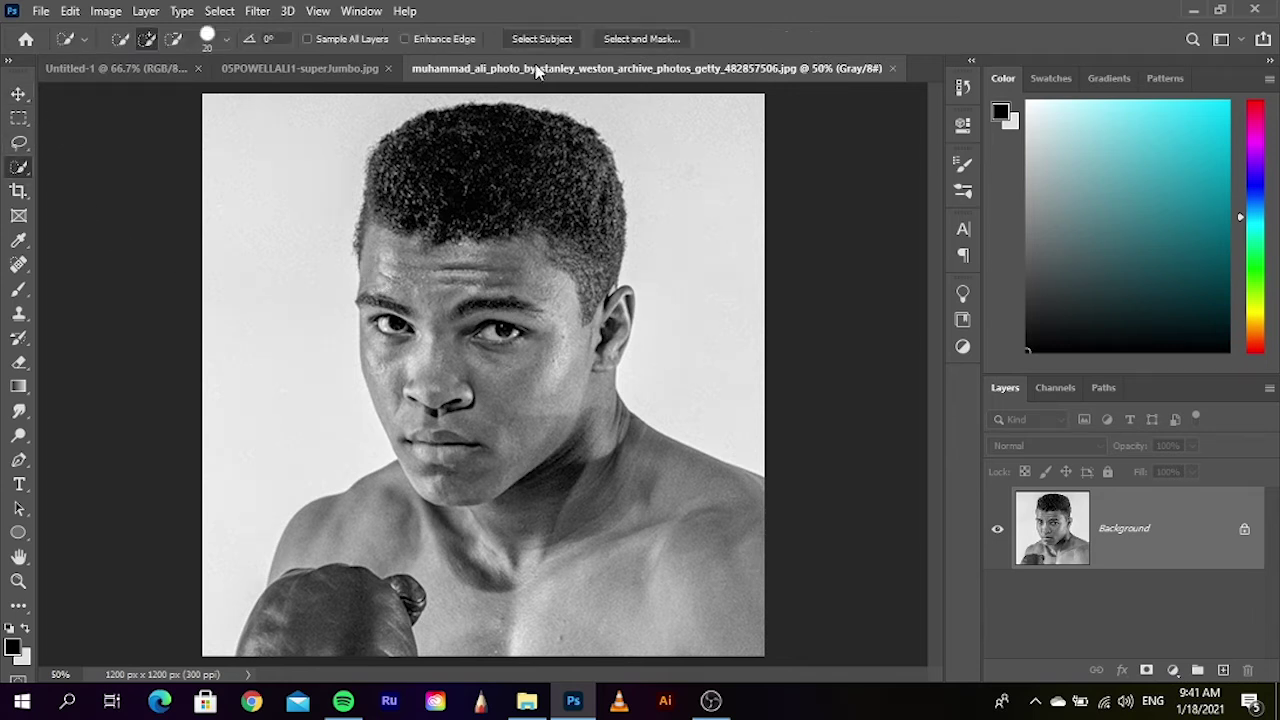
{"action": "left_click", "coordinate": [570, 40]}
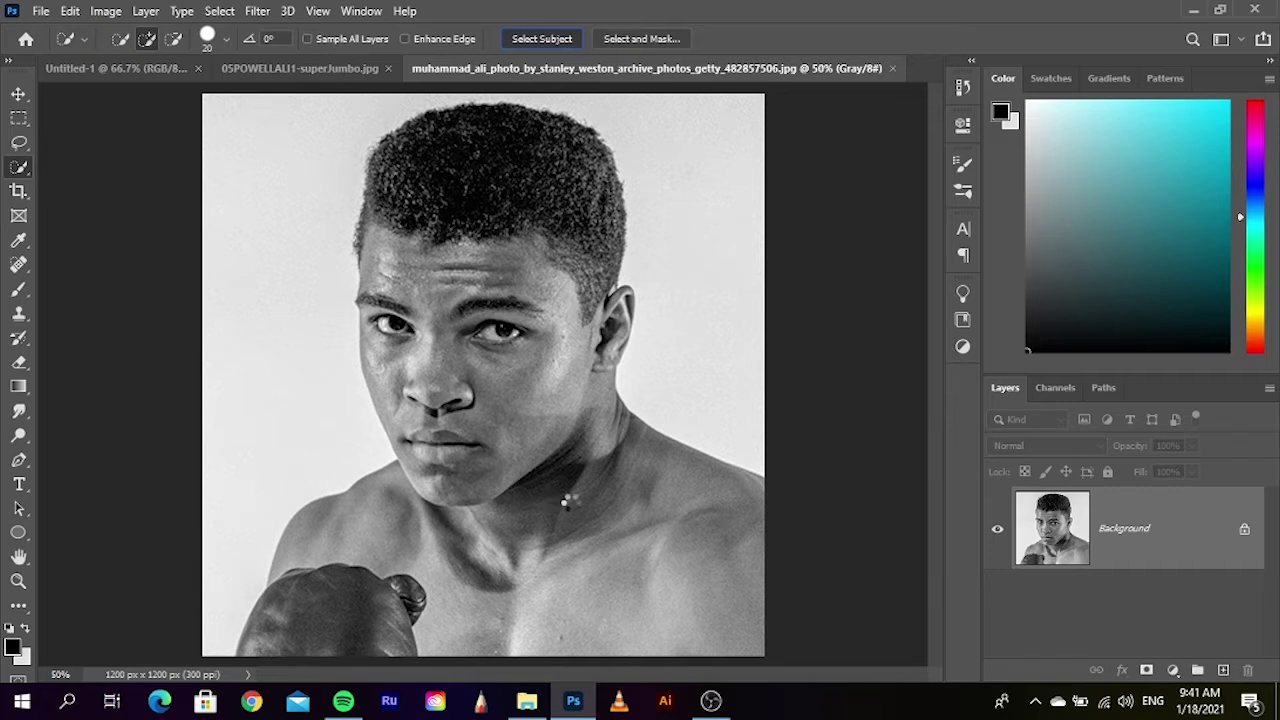
{"action": "left_click", "coordinate": [18, 95]}
{"action": "left_click_drag", "start_coordinate": [515, 530], "coordinate": [157, 67]}
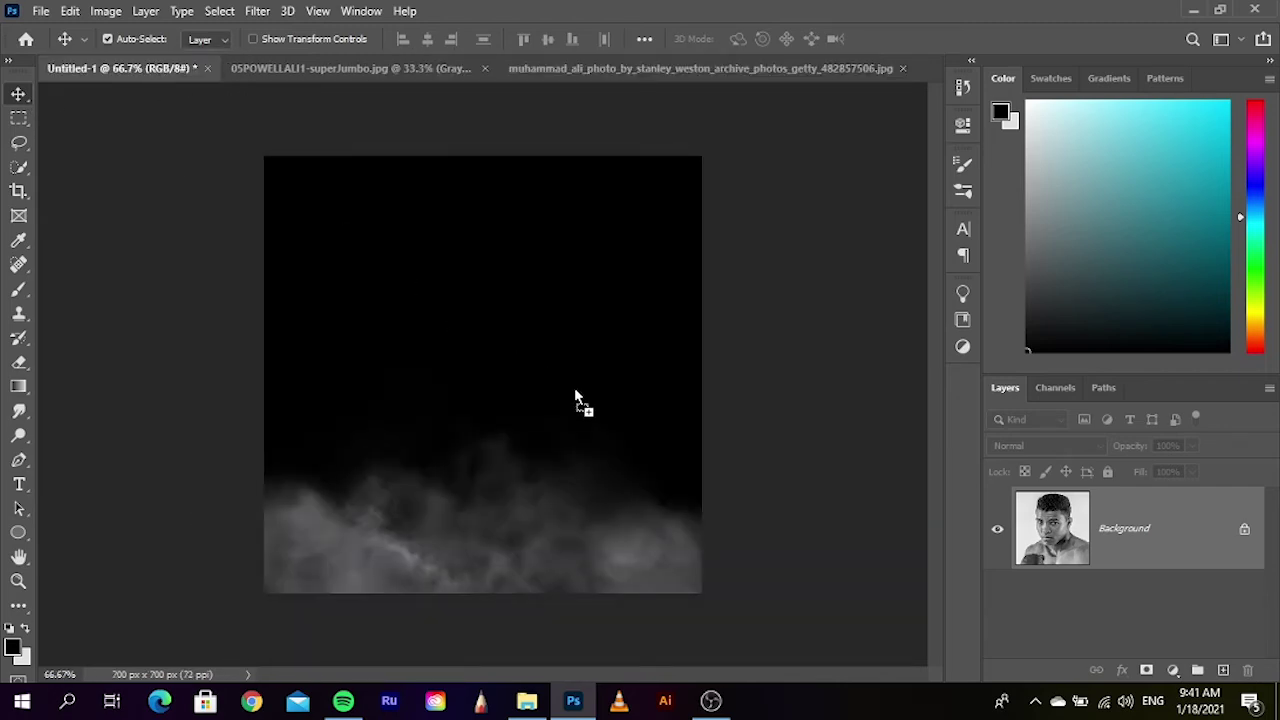
- Scale the boxer to about 62% and place him against the canvas's right edge
{"action": "left_click_drag", "start_coordinate": [575, 395], "coordinate": [631, 500]}
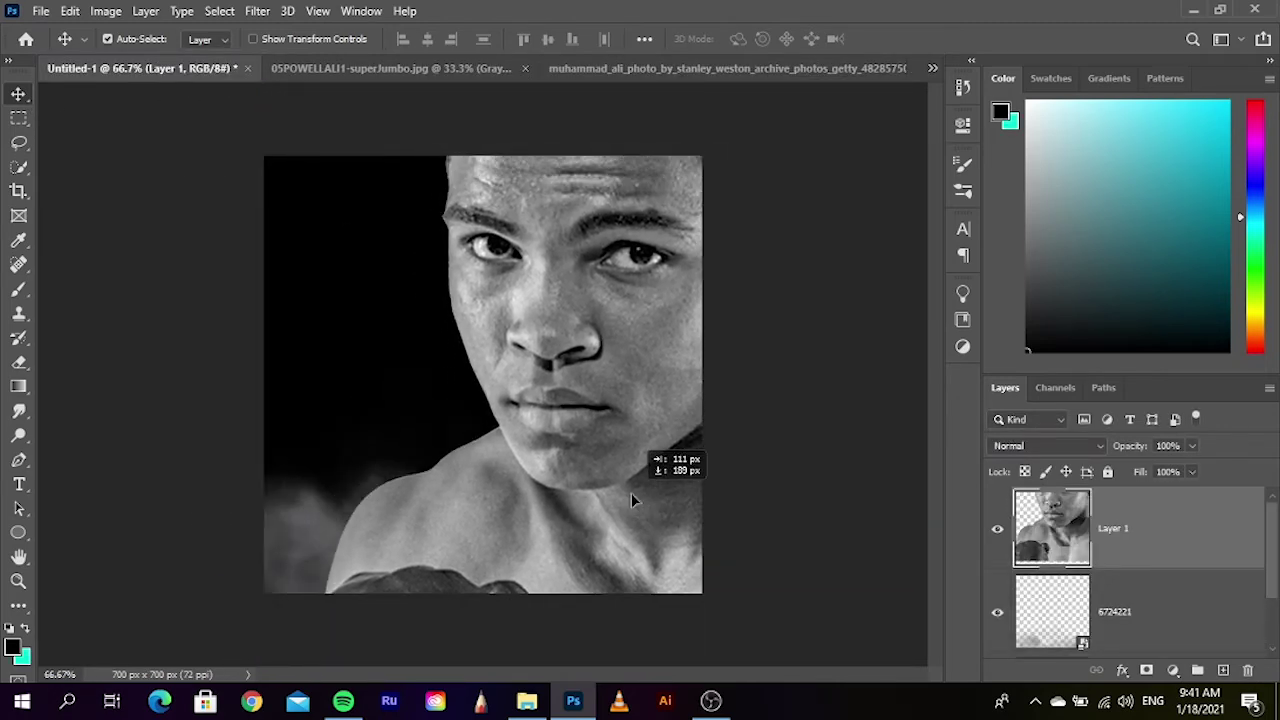
{"action": "key", "text": "ctrl+t"}
{"action": "key", "text": "ctrl+minus"}
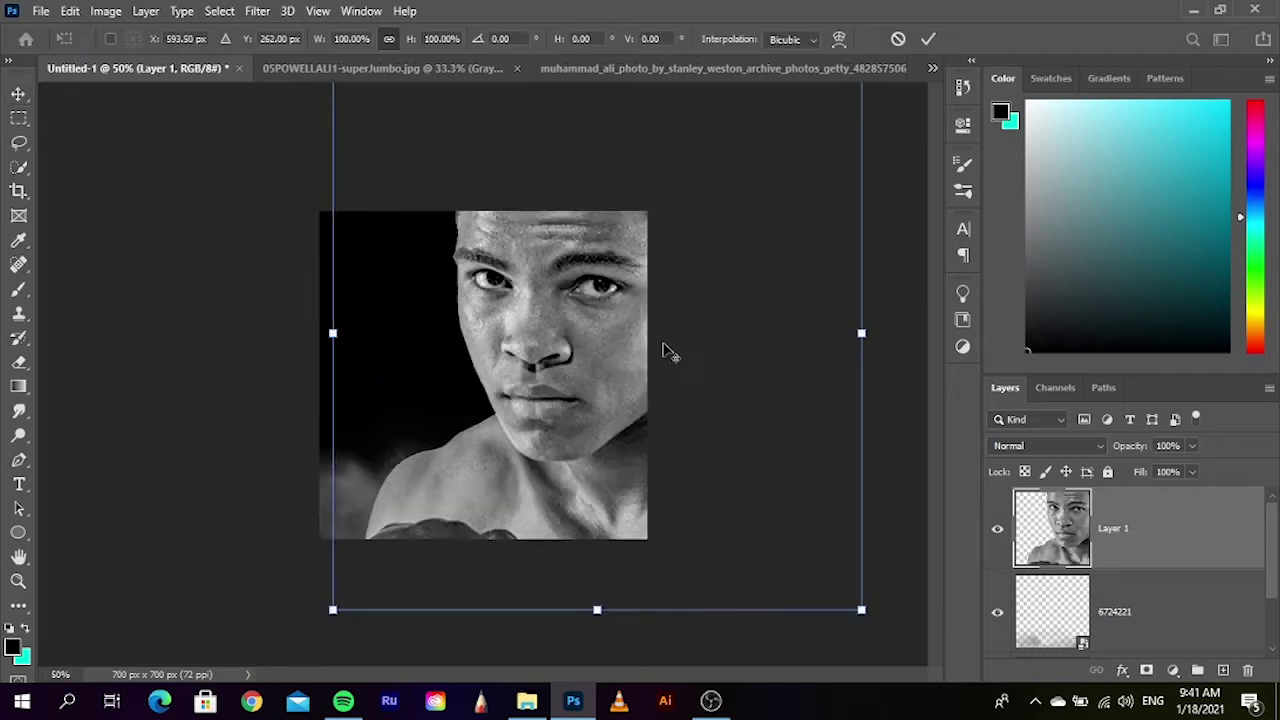
{"action": "key", "text": "ctrl+minus"}
{"action": "left_click_drag", "start_coordinate": [740, 155], "coordinate": [655, 231]}
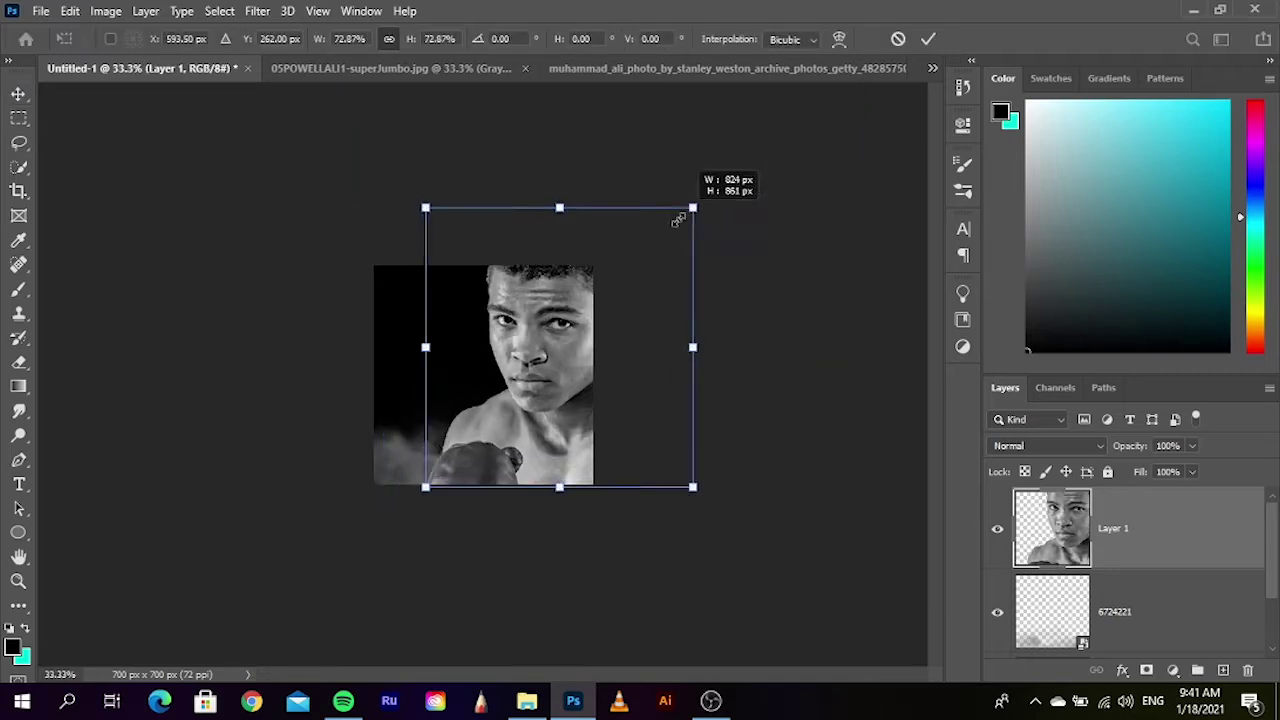
{"action": "left_click_drag", "start_coordinate": [555, 377], "coordinate": [568, 407]}
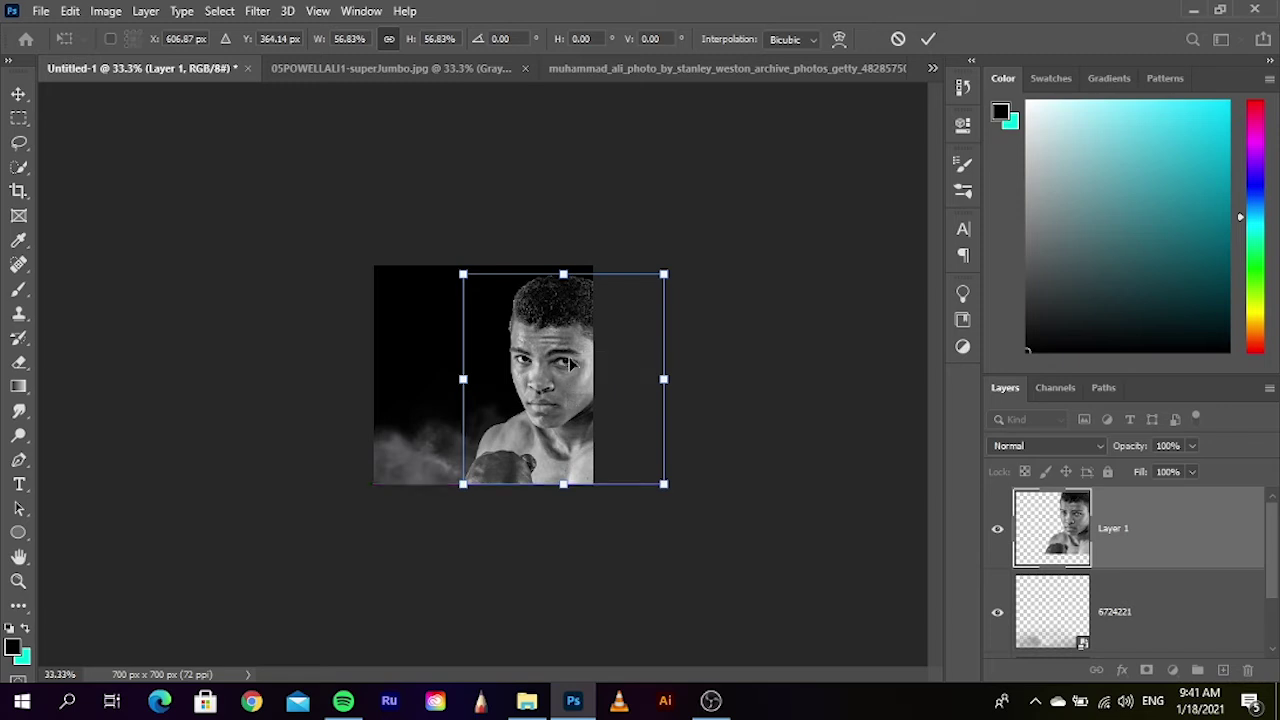
{"action": "left_click_drag", "start_coordinate": [563, 270], "coordinate": [564, 256]}
{"action": "left_click_drag", "start_coordinate": [569, 341], "coordinate": [575, 349]}
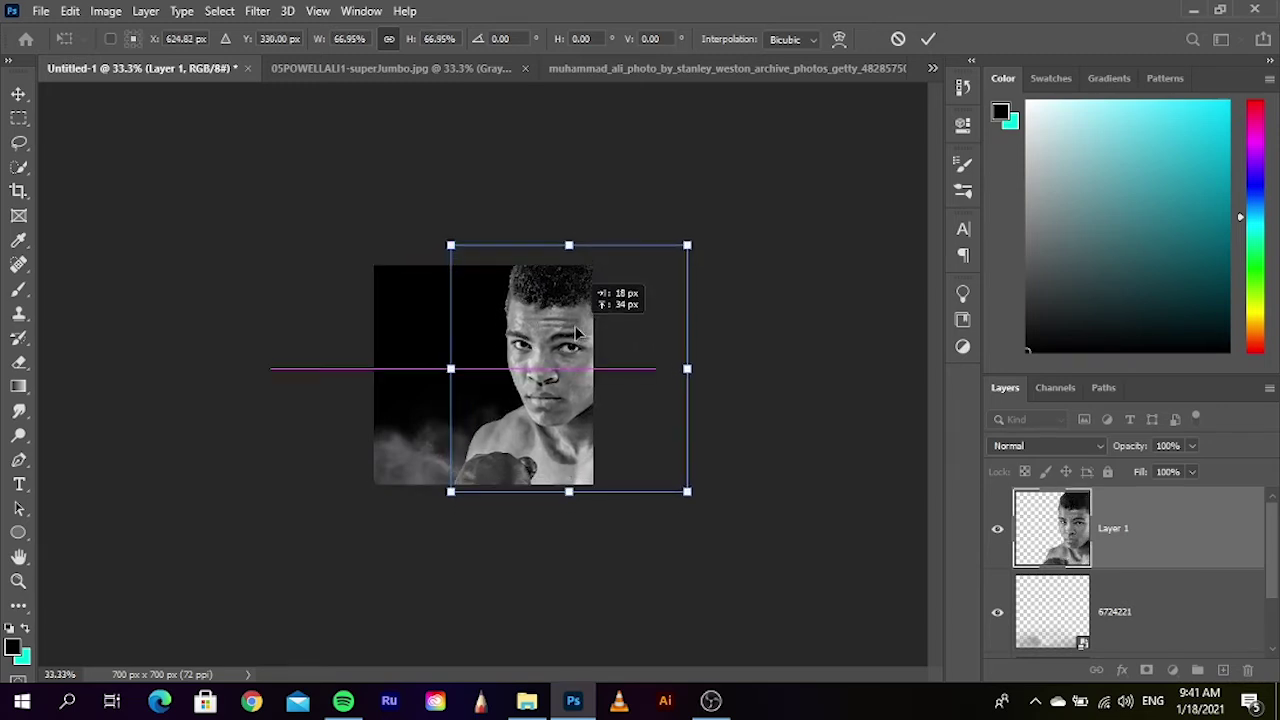
{"action": "key", "text": "Return"}
- Move Layer 1 below the 6724221 smoke layer at 66.67% zoom
{"action": "key", "text": "ctrl+plus"}
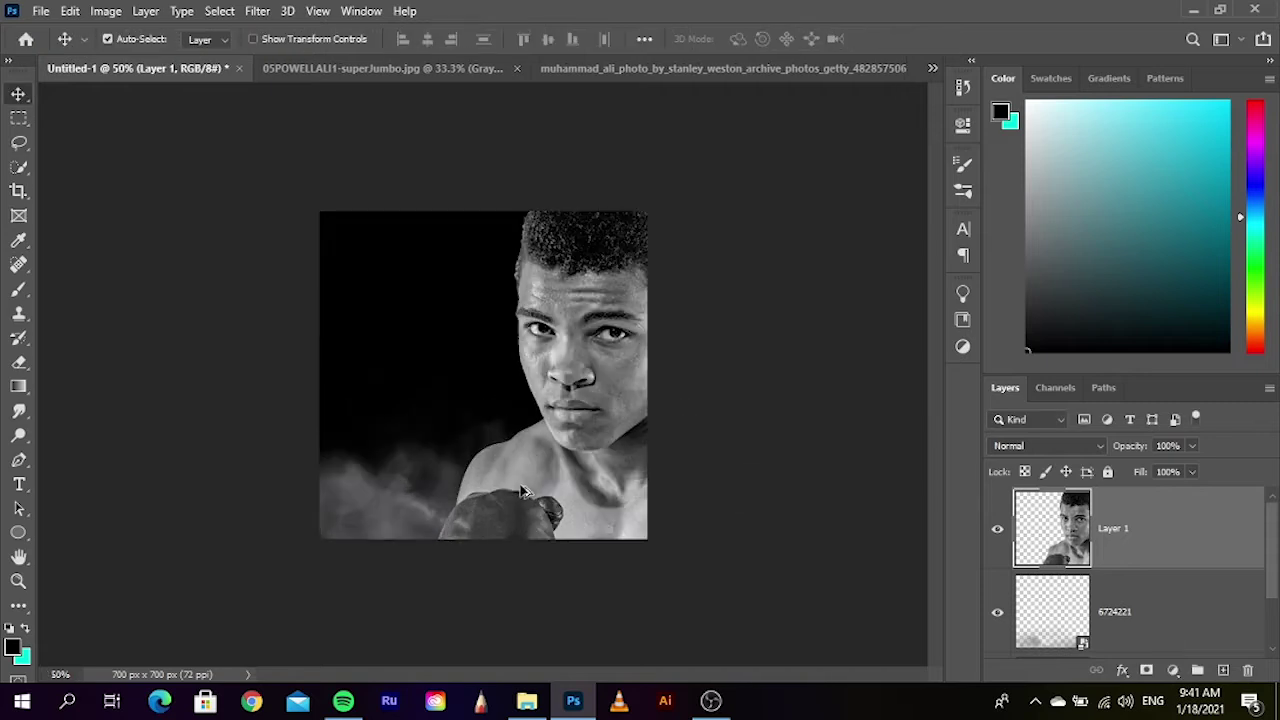
{"action": "key", "text": "ctrl+plus"}
{"action": "left_click_drag", "start_coordinate": [1136, 554], "coordinate": [1122, 614]}
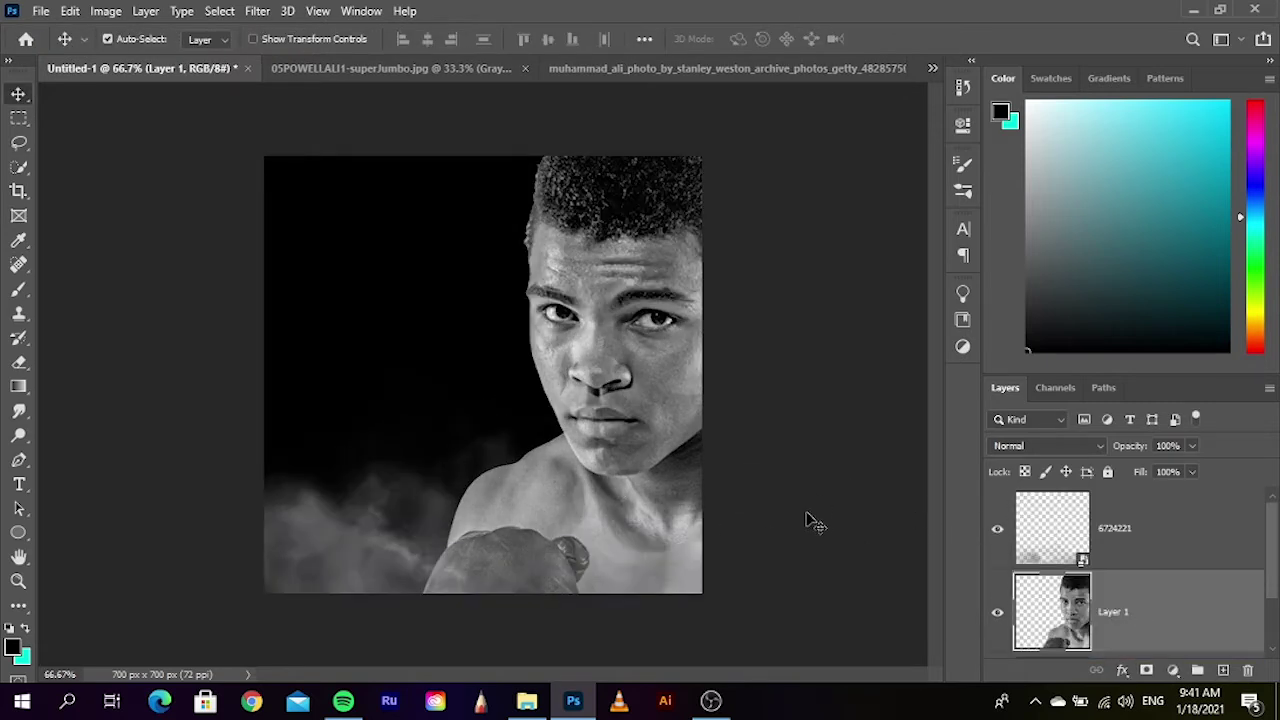
{"action": "left_click", "coordinate": [838, 533]}
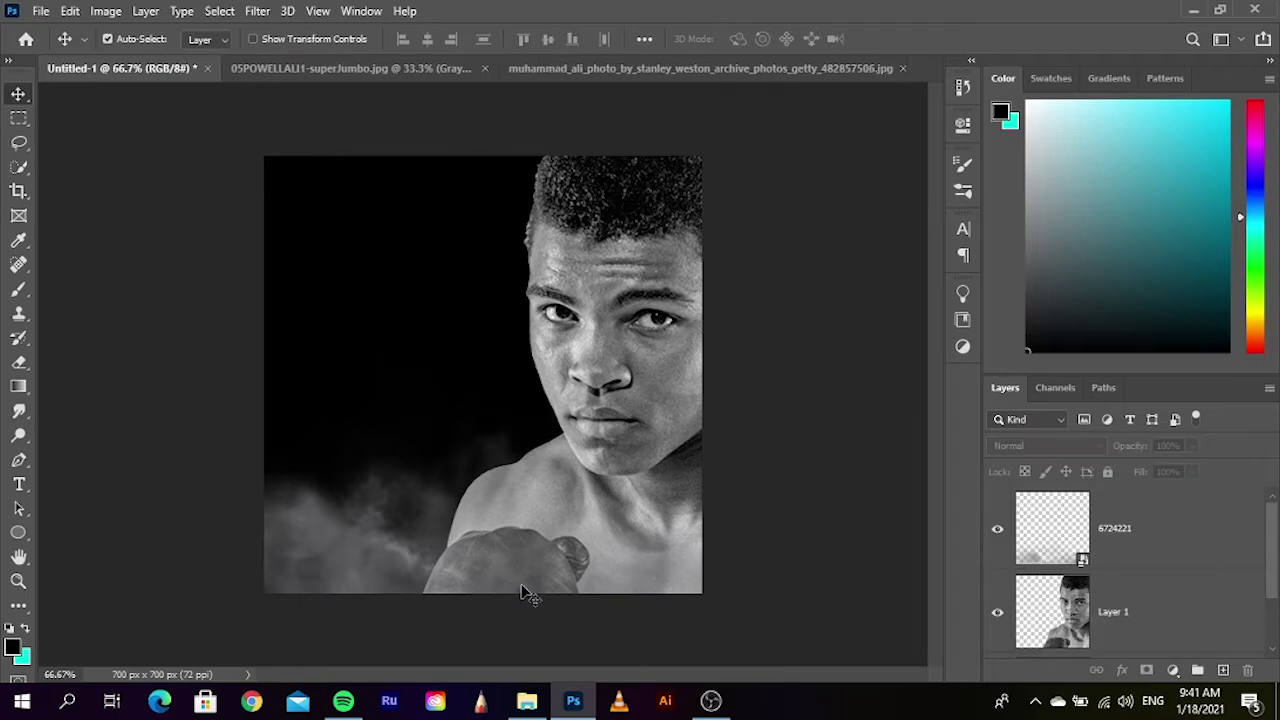
- Drag the 'unnamed' orange glow image from the energy effects folder onto the canvas
{"action": "scroll", "coordinate": [525, 540], "scroll_direction": "up", "scroll_amount": 1}
{"action": "scroll", "coordinate": [528, 543], "scroll_direction": "down", "scroll_amount": 1}
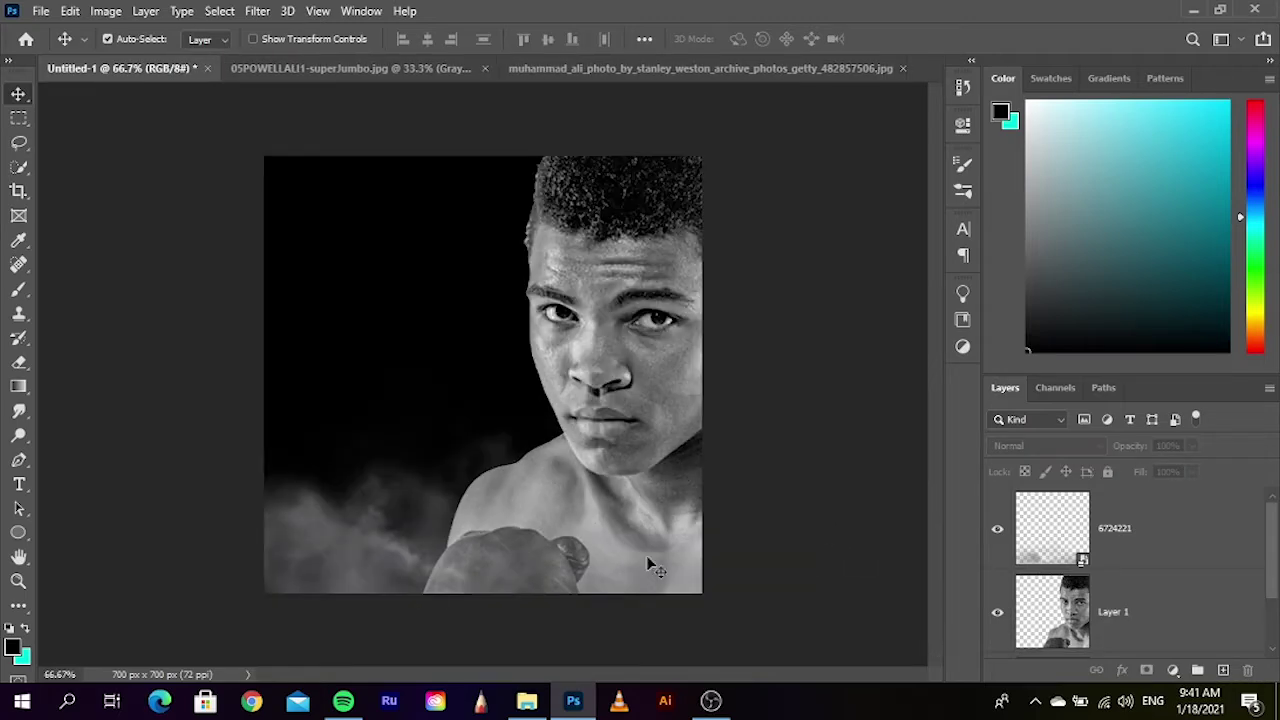
{"action": "left_click", "coordinate": [535, 703]}
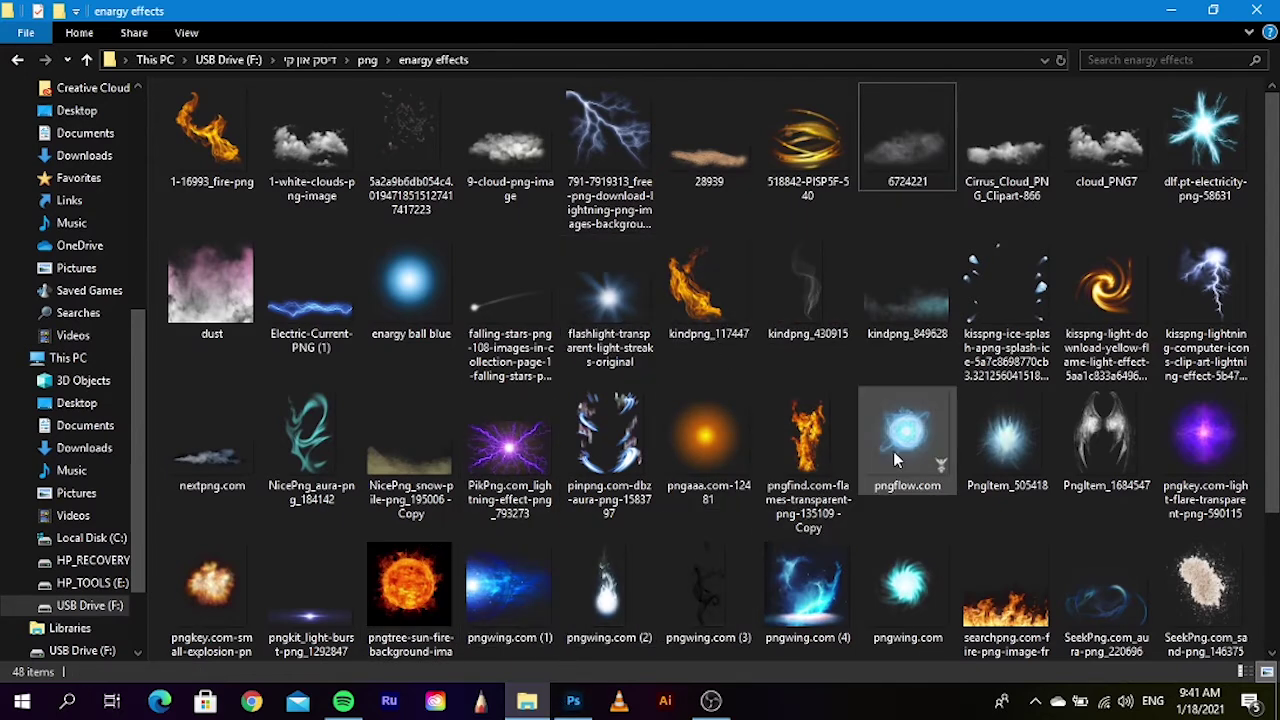
{"action": "scroll", "coordinate": [763, 434], "scroll_direction": "down", "scroll_amount": 2}
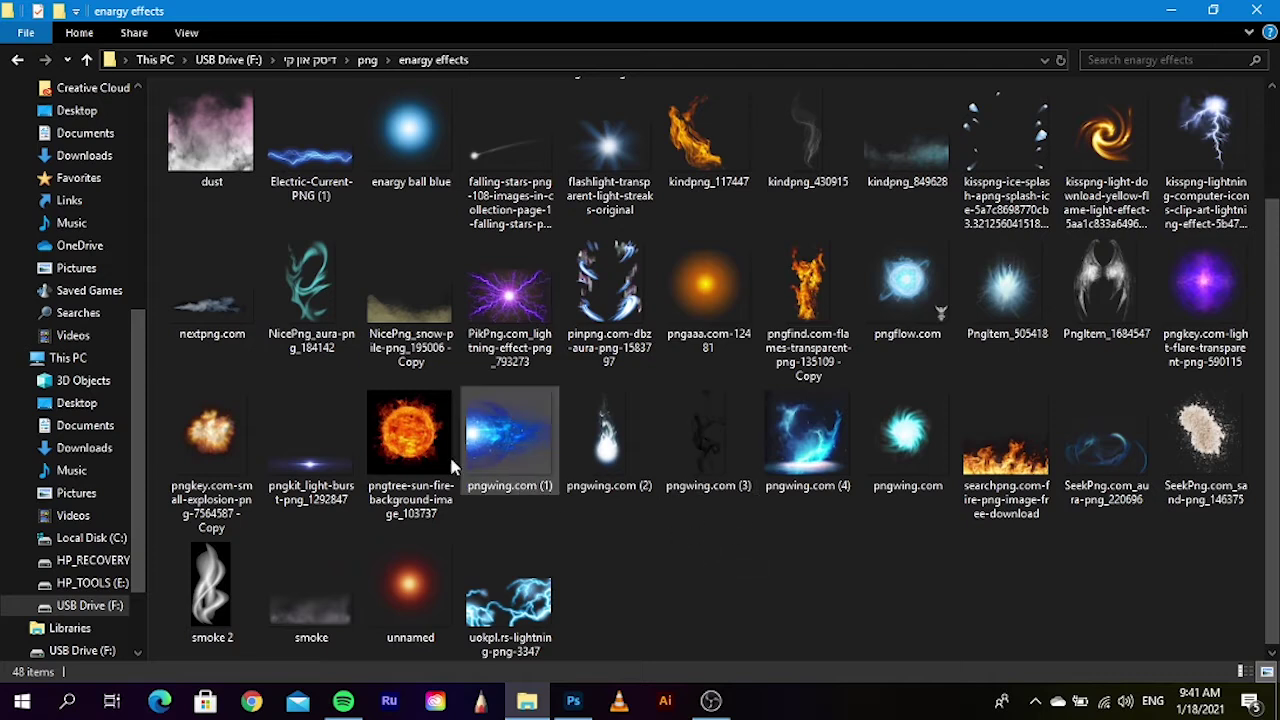
{"action": "mouse_move", "coordinate": [410, 590]}
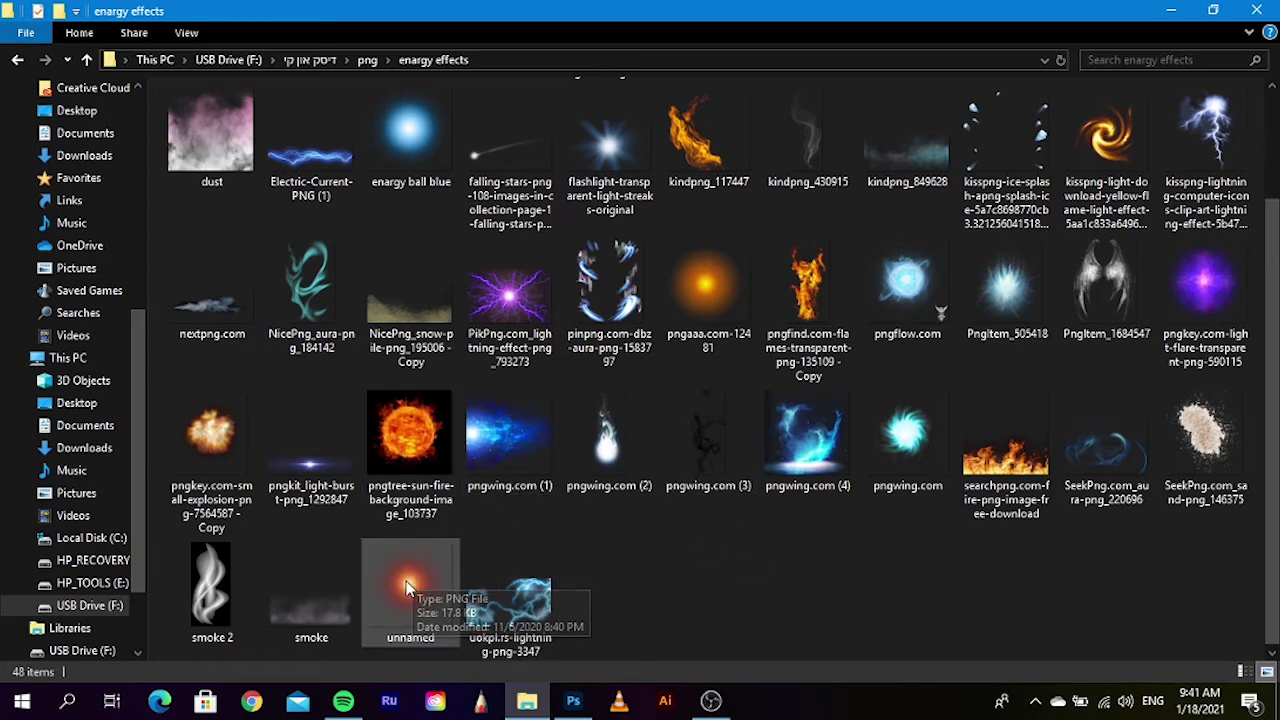
{"action": "mouse_move", "coordinate": [395, 587]}
{"action": "left_mouse_down"}
{"action": "mouse_move", "coordinate": [507, 429]}
{"action": "mouse_move", "coordinate": [503, 401]}
{"action": "mouse_move", "coordinate": [502, 418]}
{"action": "left_mouse_up"}
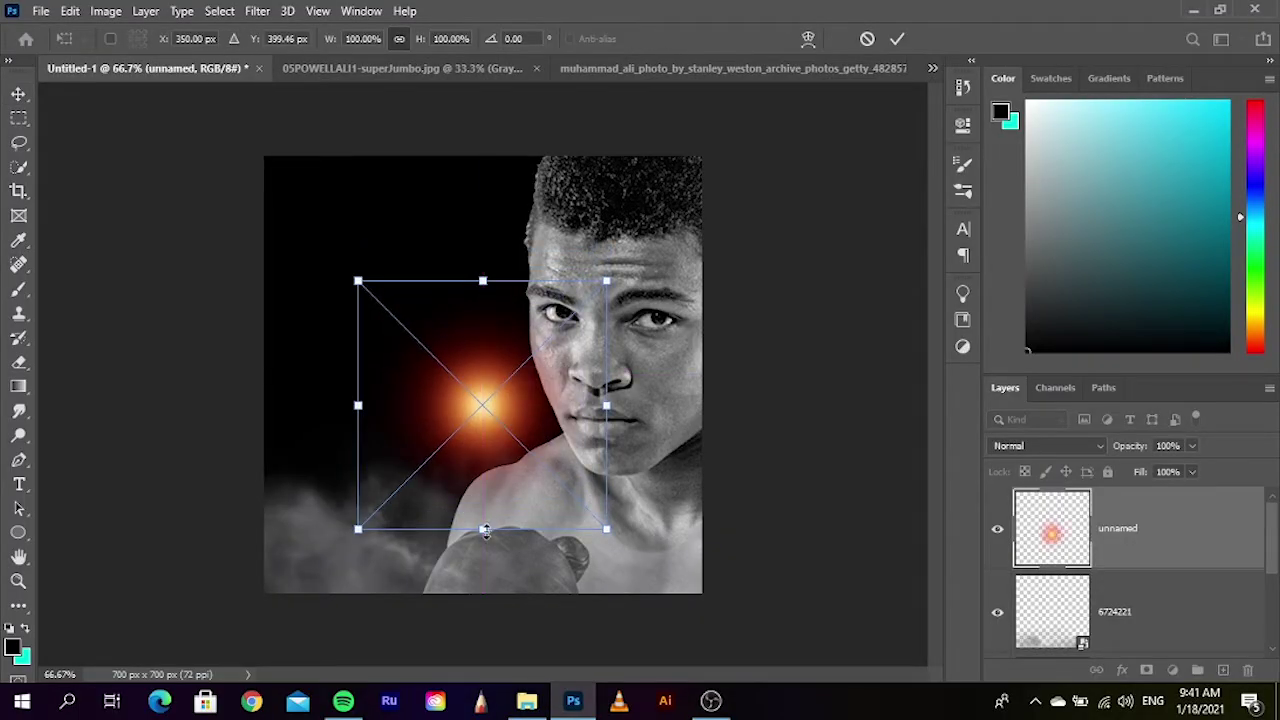
- Scale the glow to about 207% and move it up-left beside Ali's face
{"action": "left_click_drag", "start_coordinate": [484, 530], "coordinate": [483, 662]}
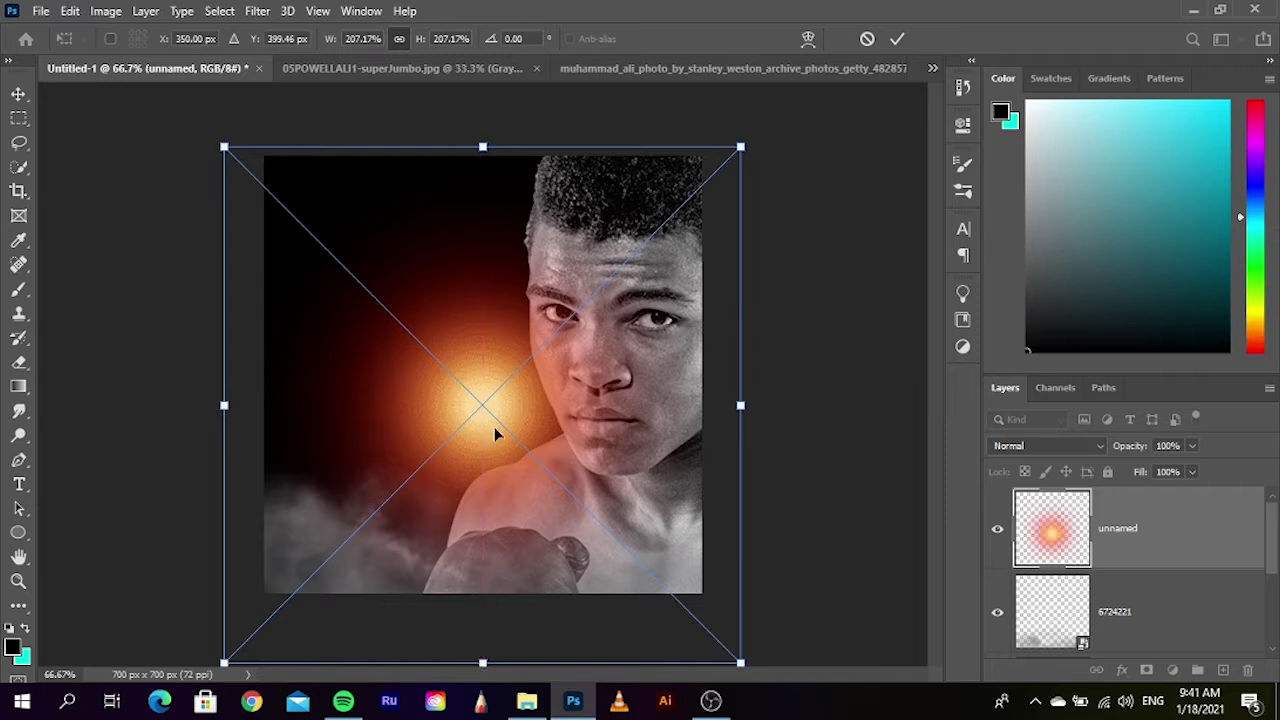
{"action": "left_click_drag", "start_coordinate": [494, 426], "coordinate": [488, 402]}
{"action": "key", "text": "Return"}
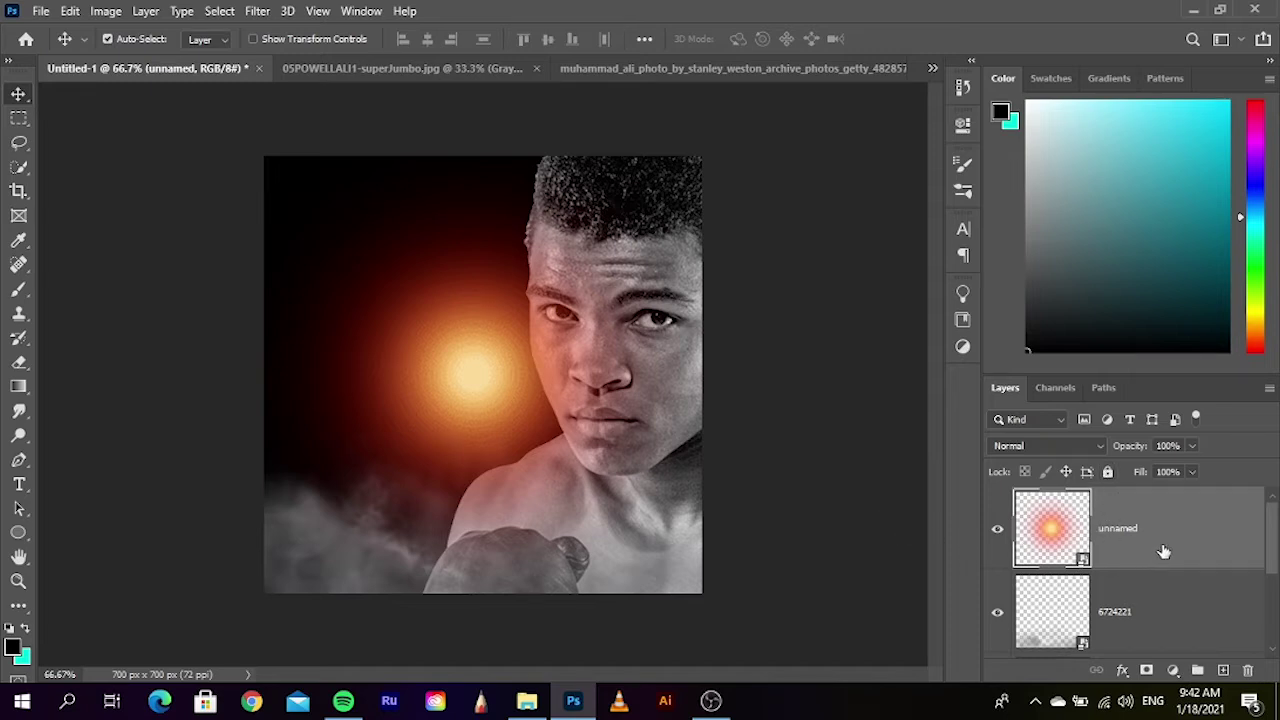
{"action": "scroll", "coordinate": [1163, 527], "scroll_direction": "down", "scroll_amount": 1}
{"action": "scroll", "coordinate": [1157, 558], "scroll_direction": "up", "scroll_amount": 1}
{"action": "scroll", "coordinate": [1157, 558], "scroll_direction": "down", "scroll_amount": 1}
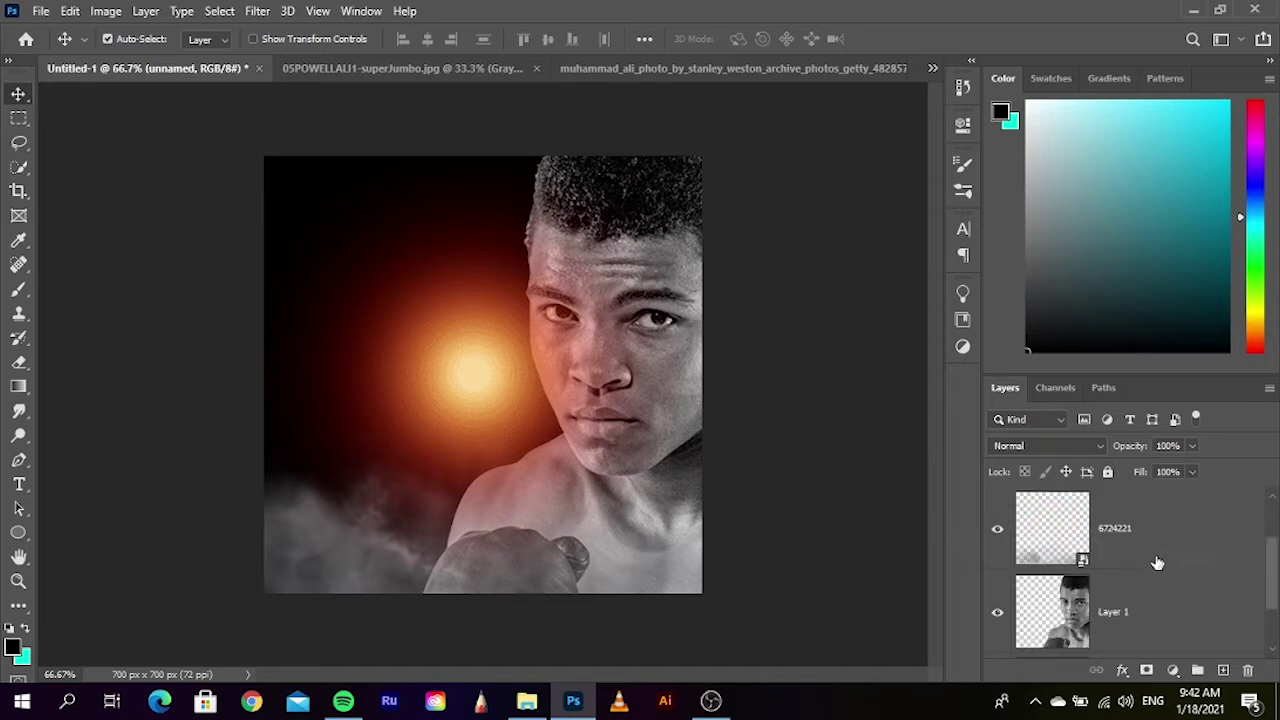
{"action": "scroll", "coordinate": [1155, 558], "scroll_direction": "down", "scroll_amount": 1}
- Select the unnamed glow layer and bring up the new fill and adjustment layer list
{"action": "left_click", "coordinate": [1152, 560]}
{"action": "scroll", "coordinate": [1141, 573], "scroll_direction": "up", "scroll_amount": 1}
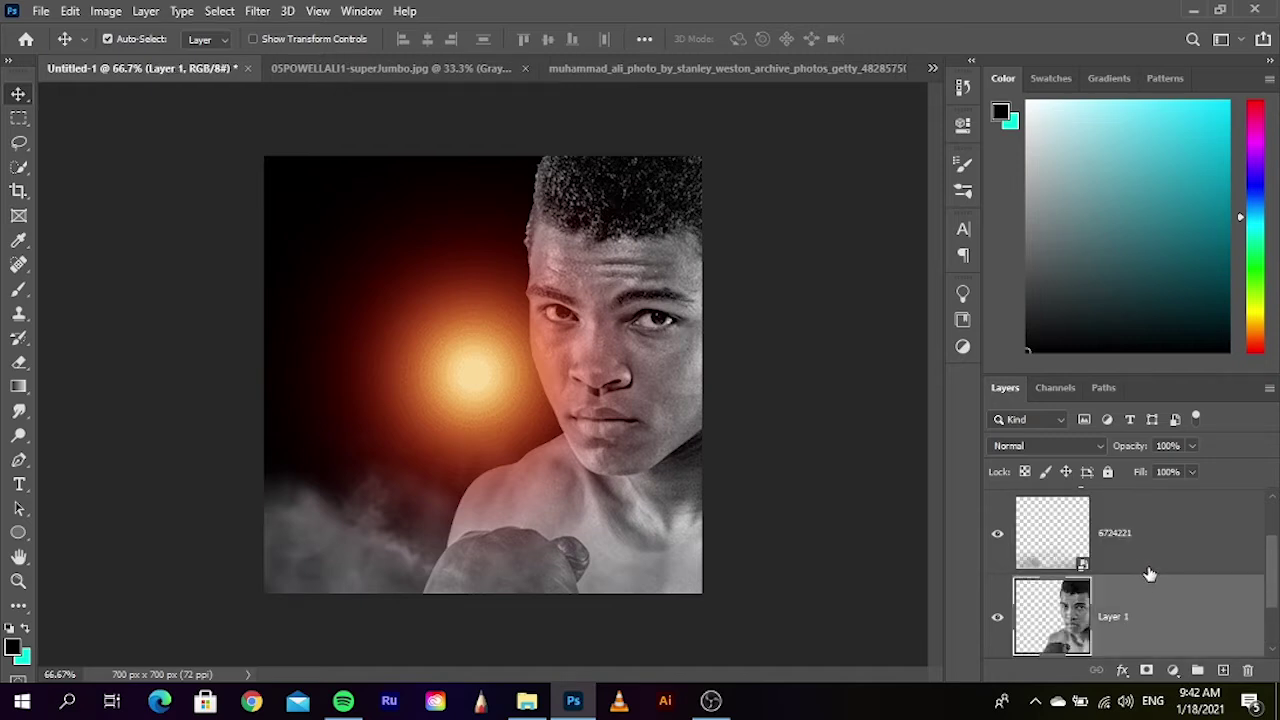
{"action": "scroll", "coordinate": [1150, 611], "scroll_direction": "up", "scroll_amount": 1}
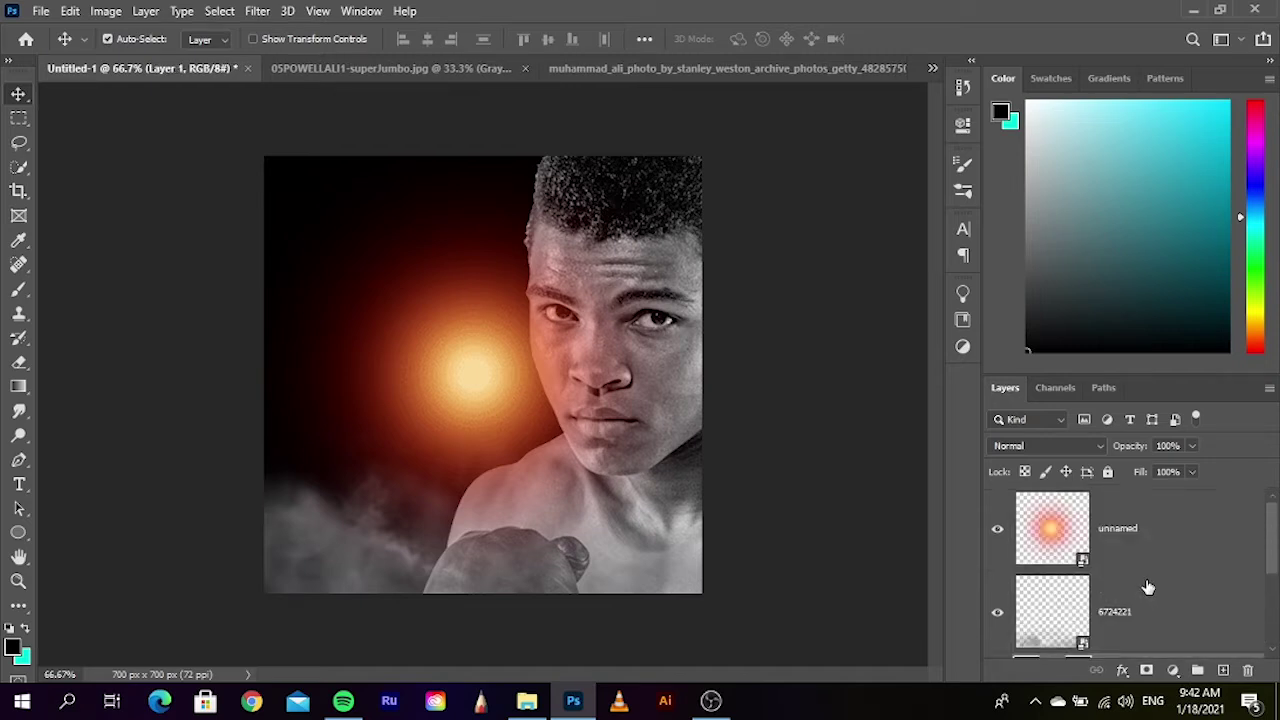
{"action": "left_click", "coordinate": [1148, 538]}
{"action": "left_click", "coordinate": [1168, 676]}
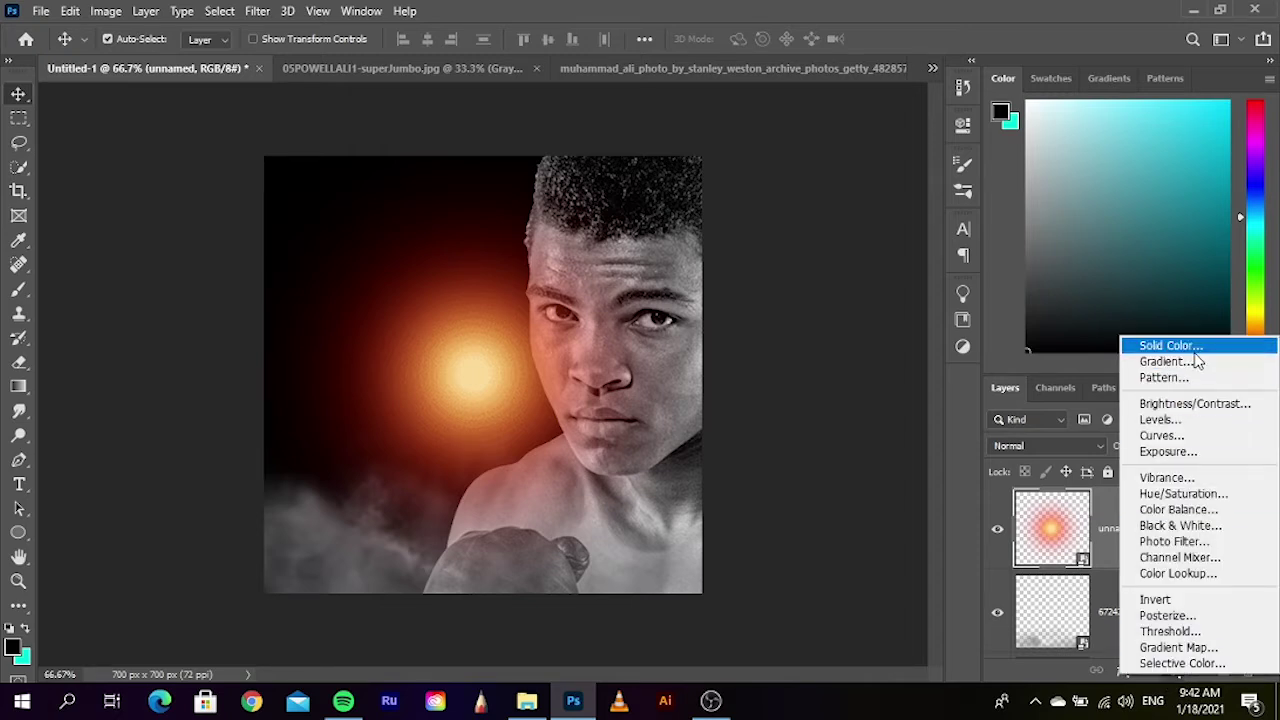
- Add a bfa200 yellow Solid Color fill layer blending in Soft Light
{"action": "left_click", "coordinate": [1168, 346]}
{"action": "left_click_drag", "start_coordinate": [1020, 428], "coordinate": [1020, 393]}
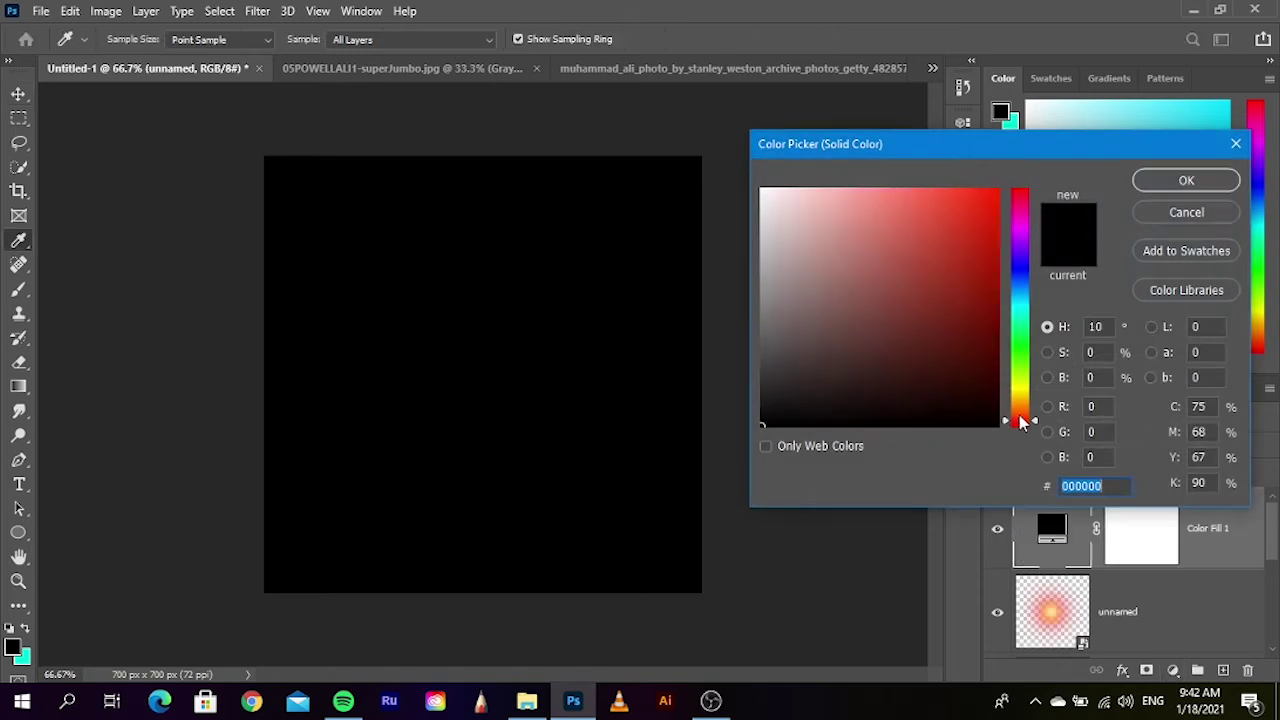
{"action": "left_click", "coordinate": [997, 249]}
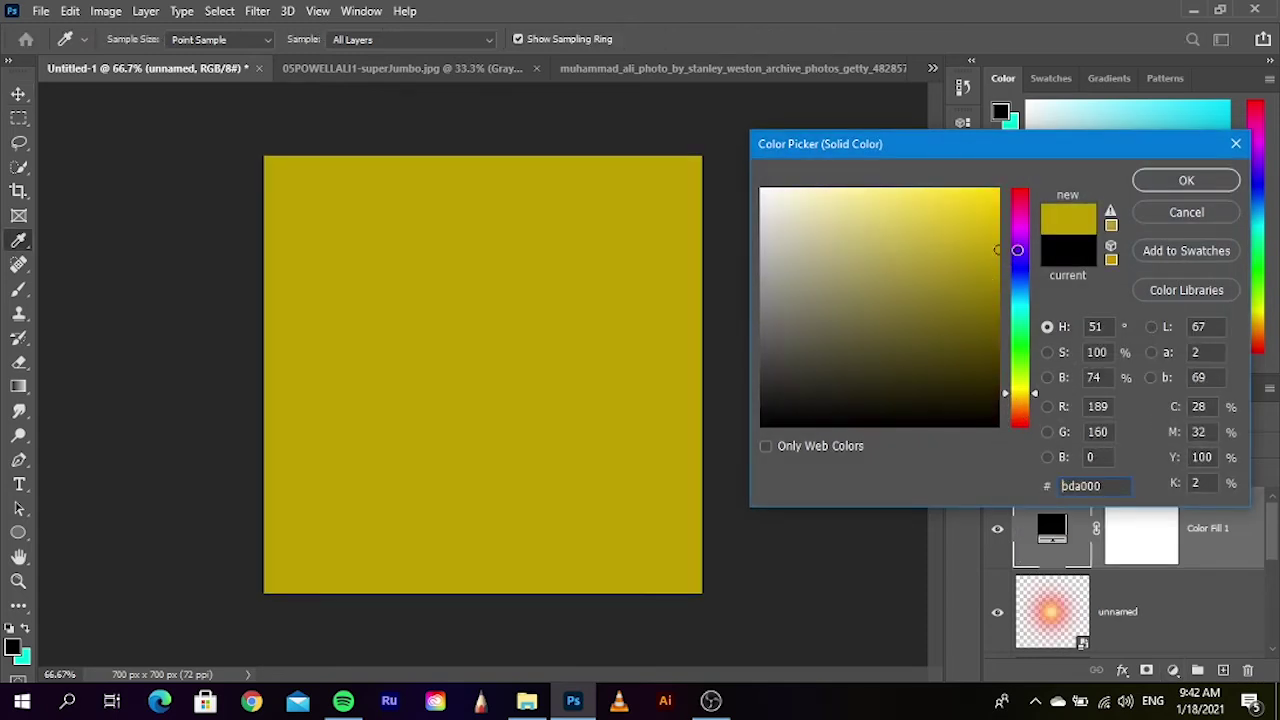
{"action": "left_click", "coordinate": [1186, 180]}
{"action": "left_click", "coordinate": [1072, 447]}
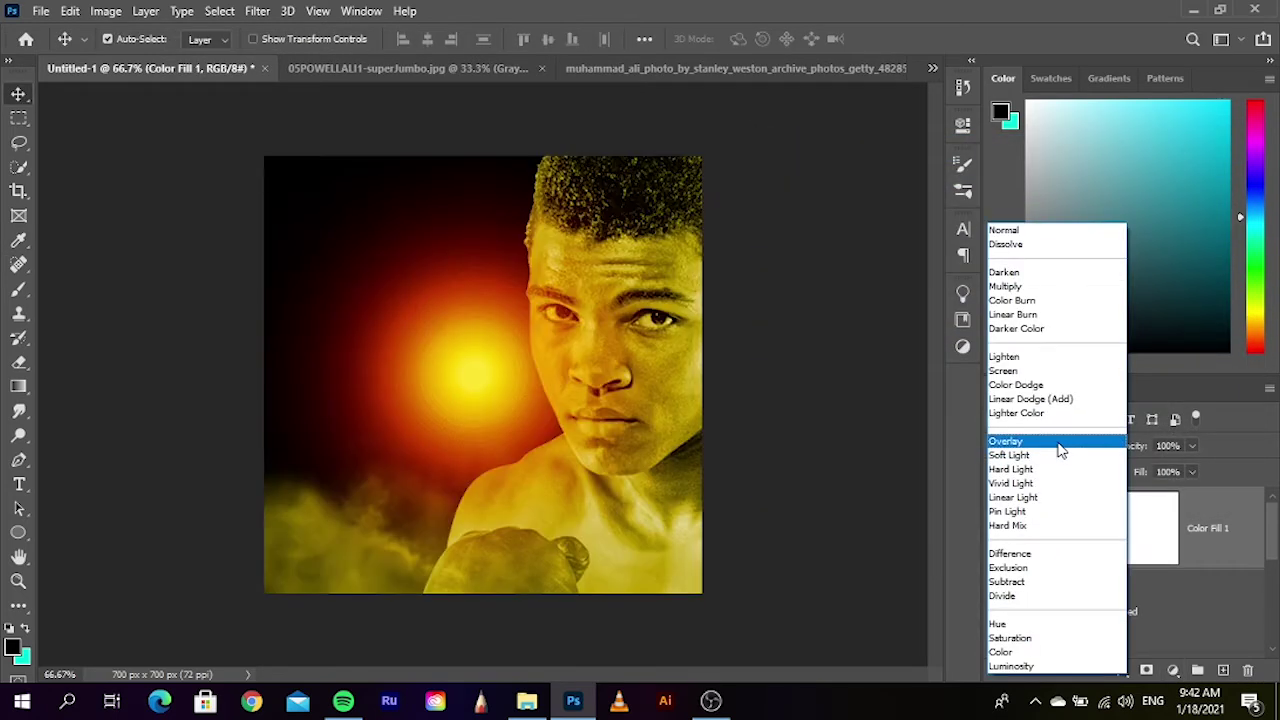
{"action": "left_click", "coordinate": [1050, 459]}
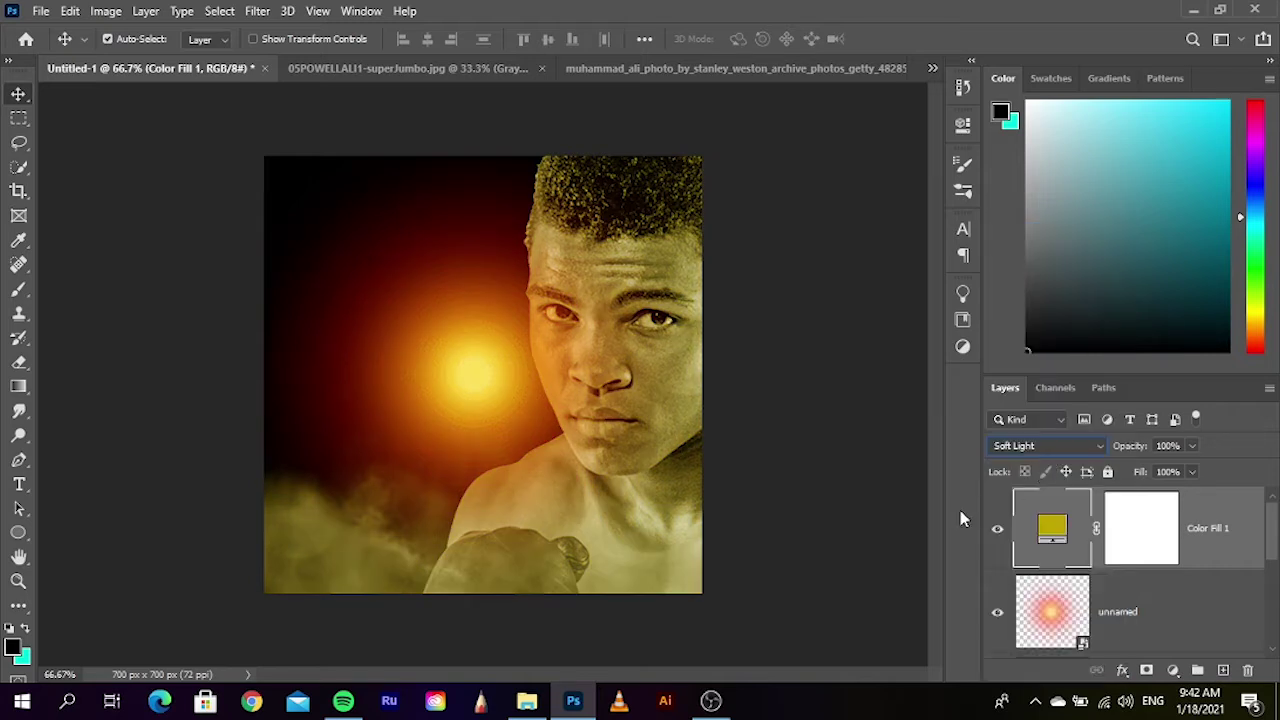
{"action": "left_click", "coordinate": [790, 543]}
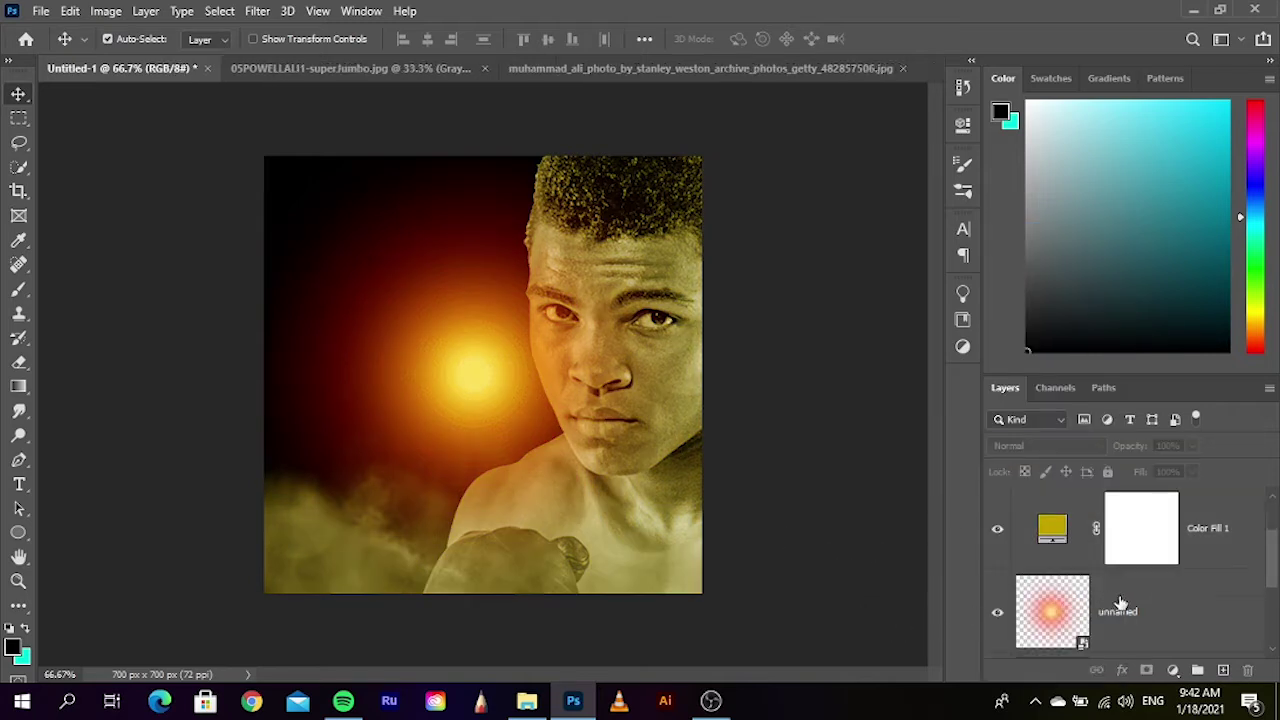
- Add an empty new layer above the 6724221 smoke layer
{"action": "scroll", "coordinate": [1148, 591], "scroll_direction": "down", "scroll_amount": 3}
{"action": "left_click", "coordinate": [1165, 570]}
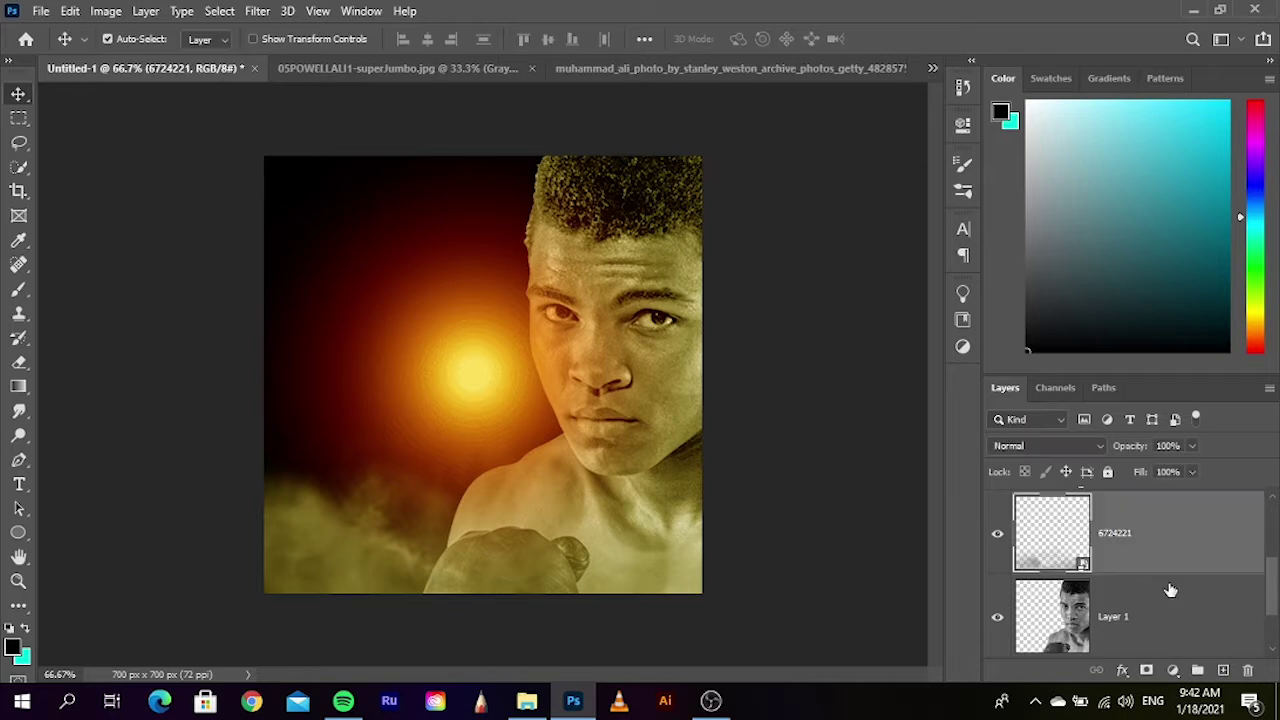
{"action": "left_click", "coordinate": [1222, 670]}
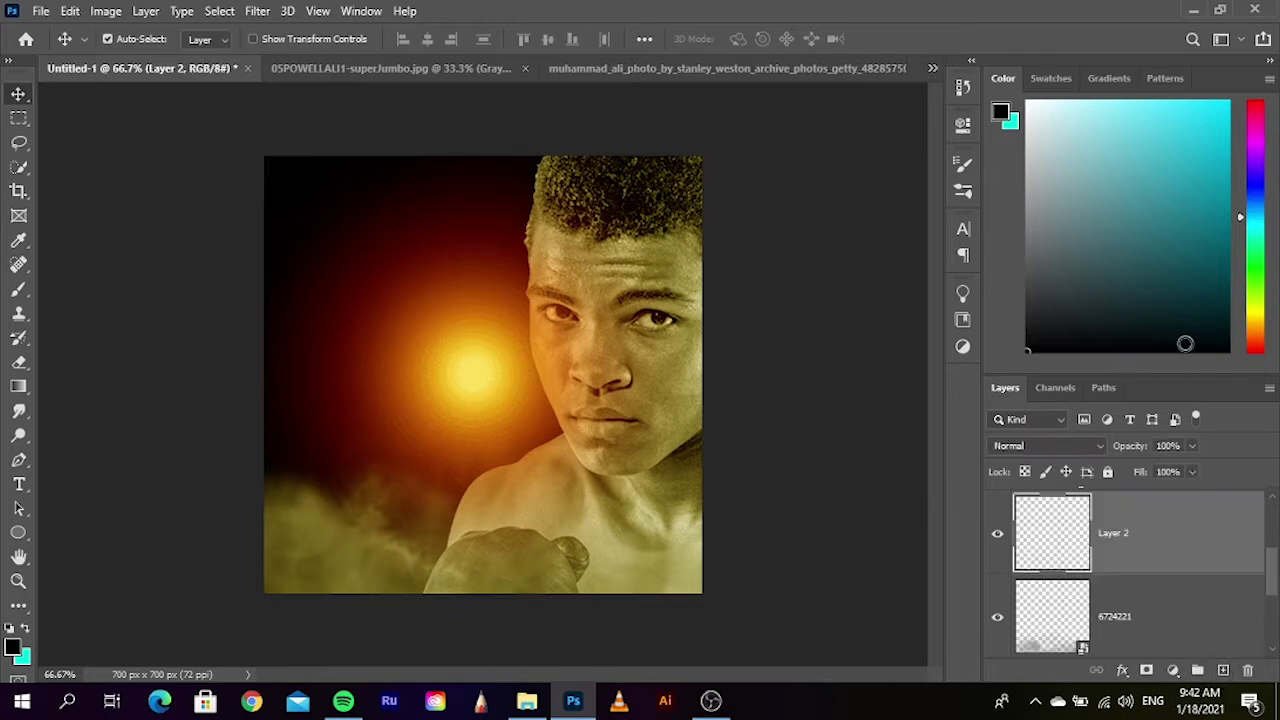
{"action": "left_click_drag", "start_coordinate": [1261, 233], "coordinate": [1258, 345]}
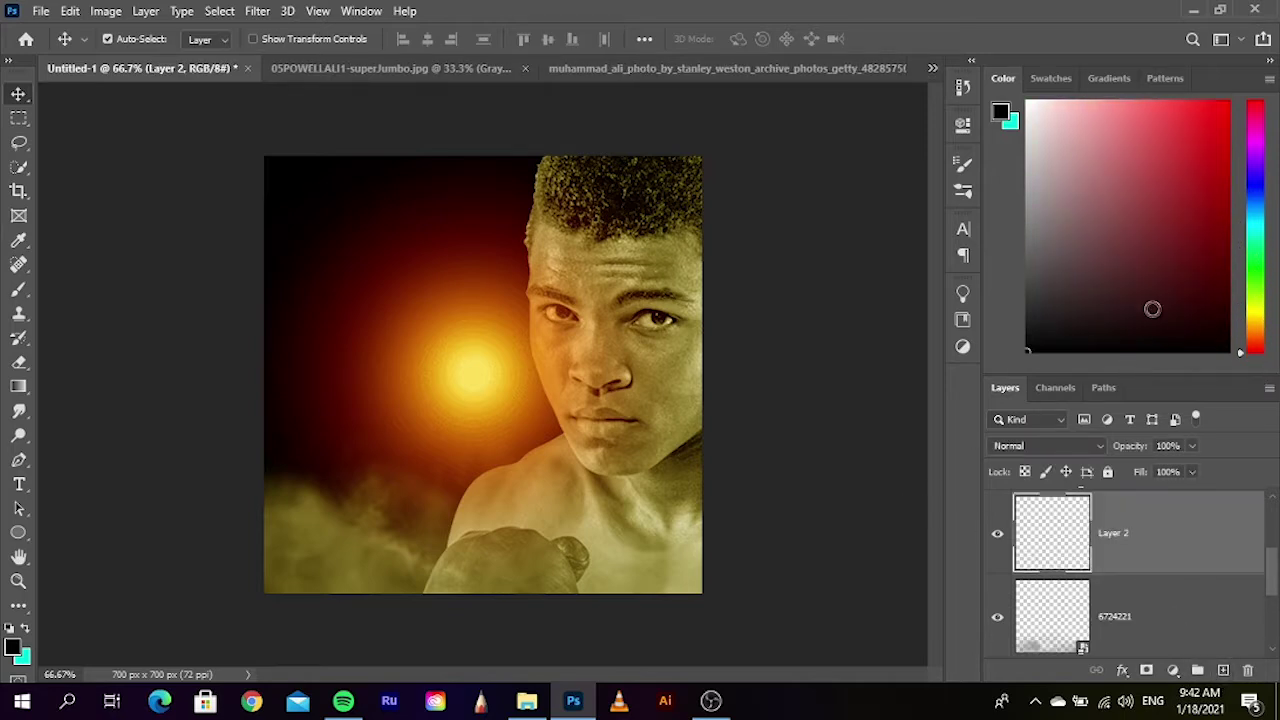
- Paint both of Ali's irises with a small pure-red brush on Layer 2
{"action": "left_click_drag", "start_coordinate": [1152, 310], "coordinate": [1258, 103]}
{"action": "scroll", "coordinate": [665, 355], "scroll_direction": "up", "scroll_amount": 2}
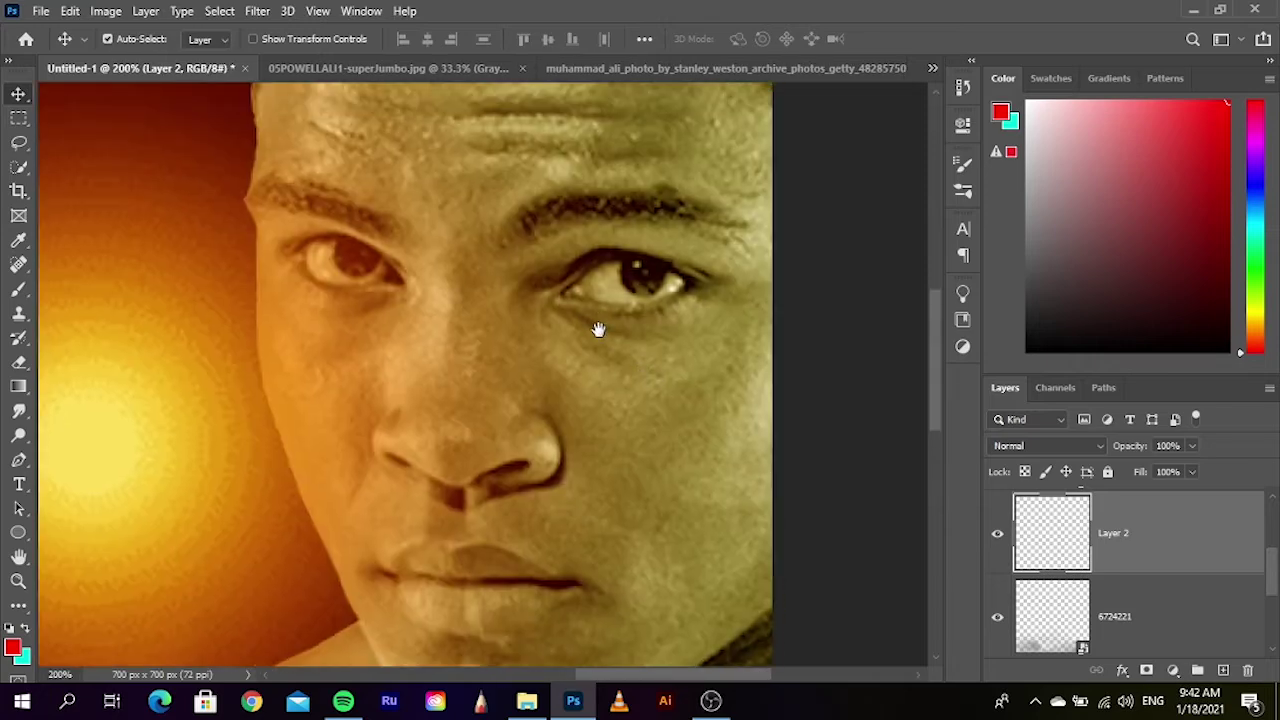
{"action": "left_click", "coordinate": [18, 289]}
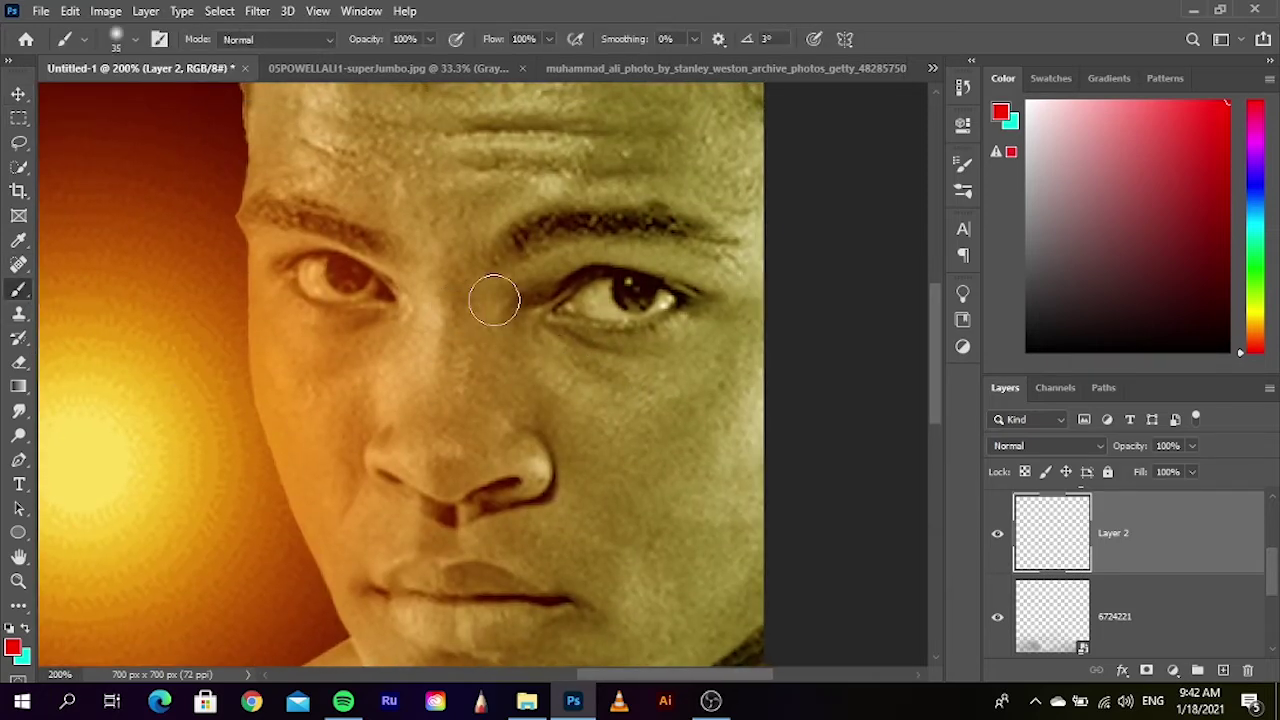
{"action": "key", "text": "bracketleft"}
{"action": "left_click", "coordinate": [632, 292]}
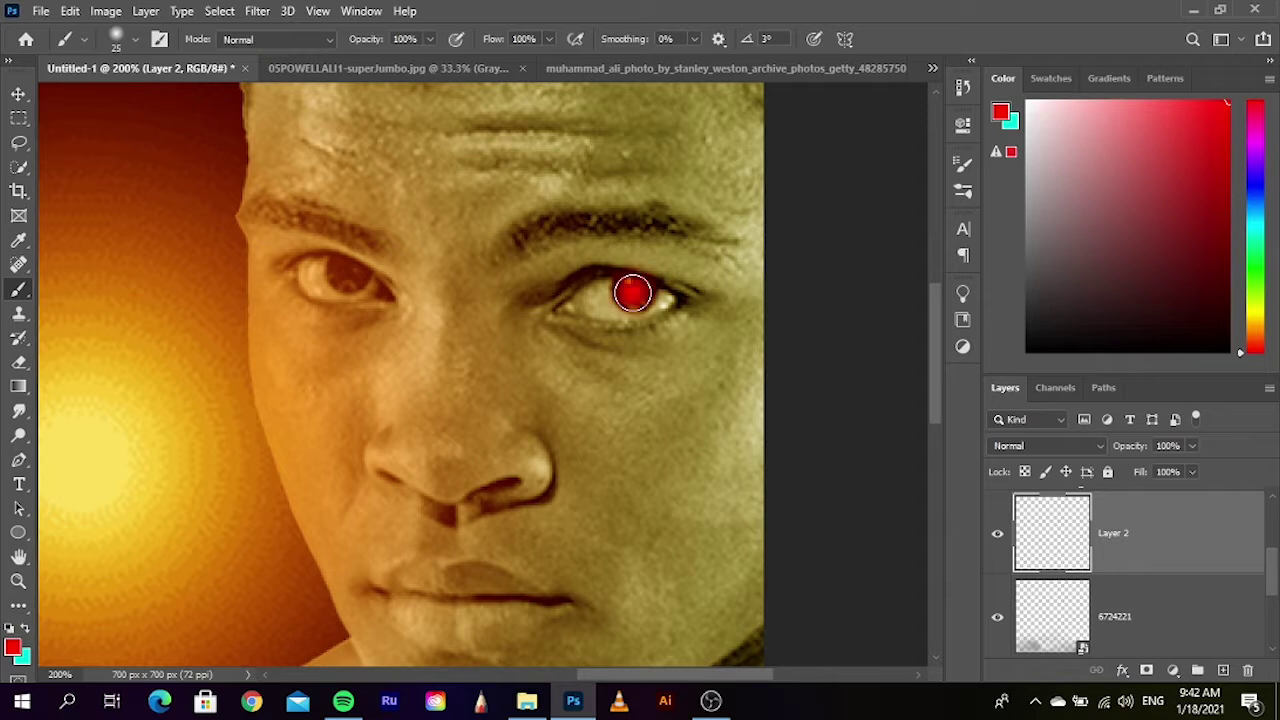
{"action": "left_click", "coordinate": [347, 274]}
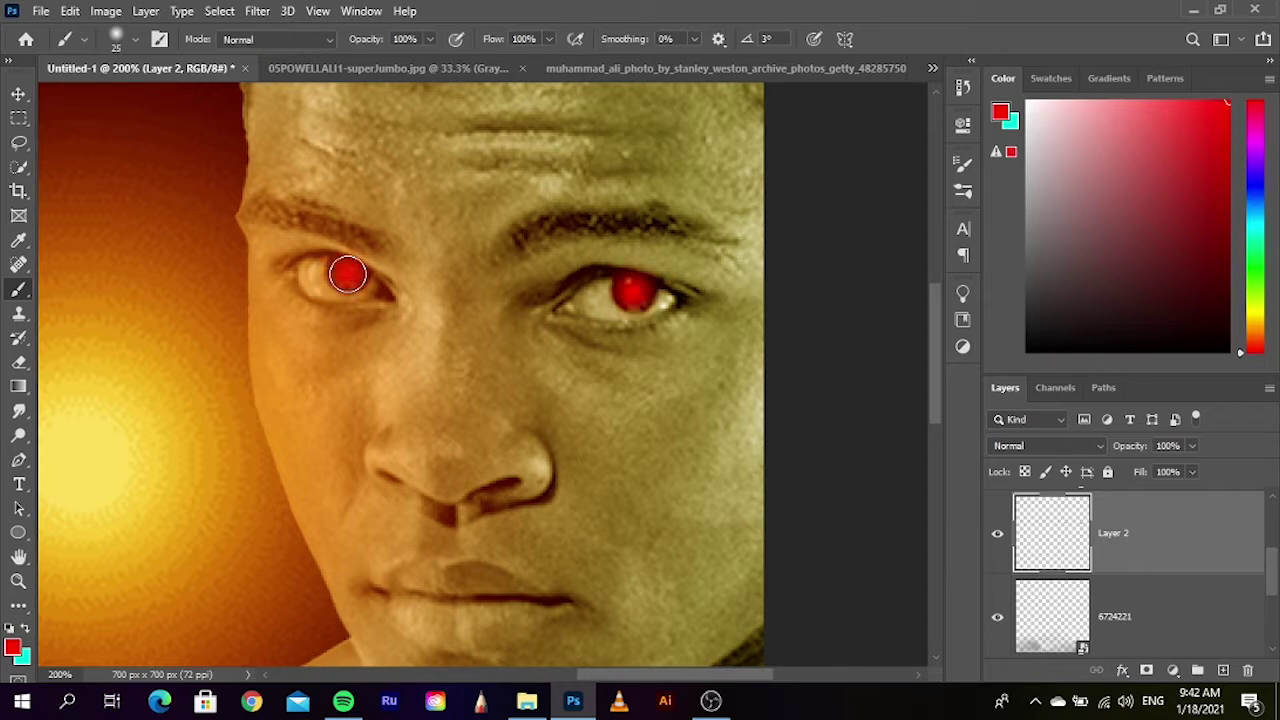
{"action": "left_click", "coordinate": [18, 93]}
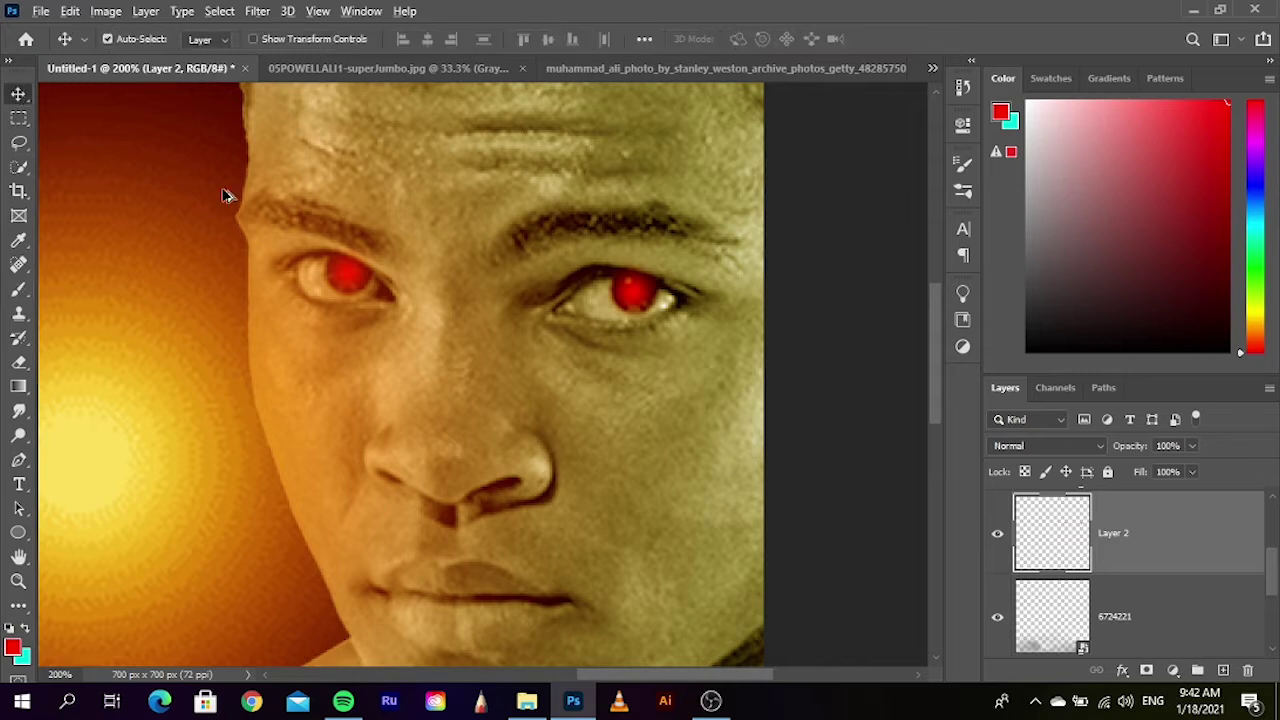
{"action": "key", "text": "ctrl+minus"}
{"action": "key", "text": "ctrl+minus"}
{"action": "left_click", "coordinate": [762, 551]}
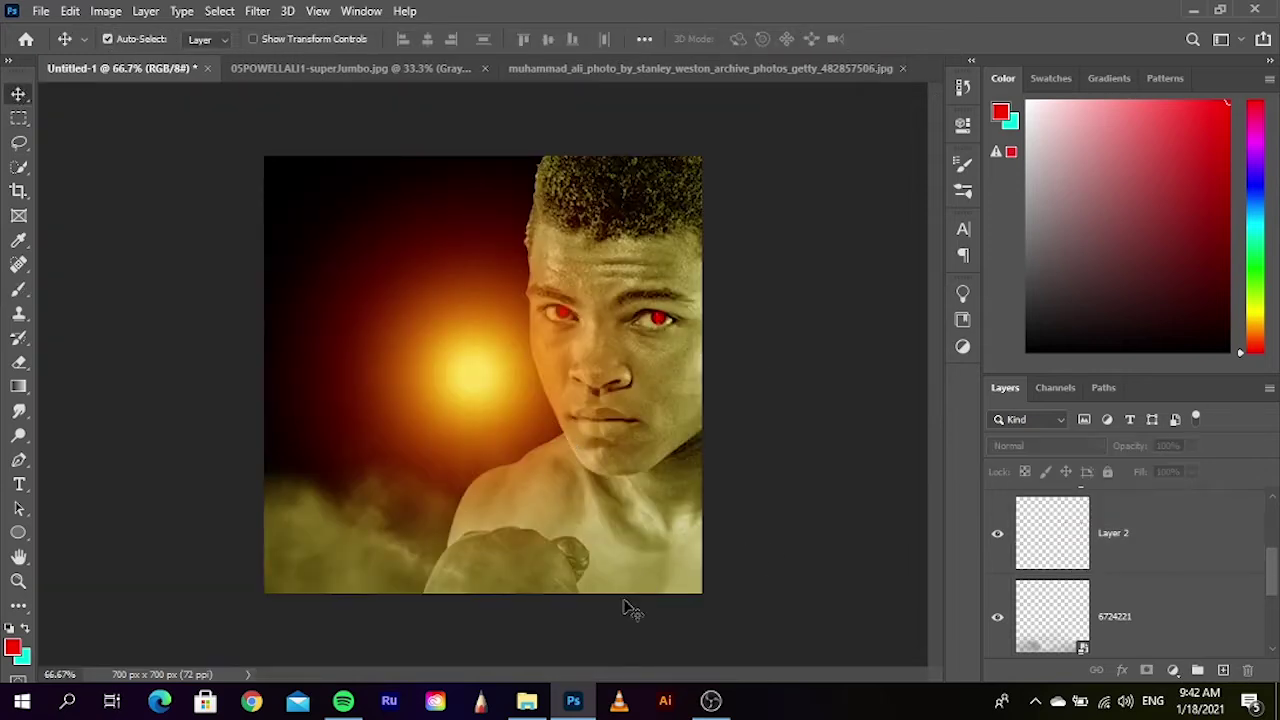
- Place the smoke 2 image on the canvas and flip it horizontally
{"action": "left_click", "coordinate": [527, 703]}
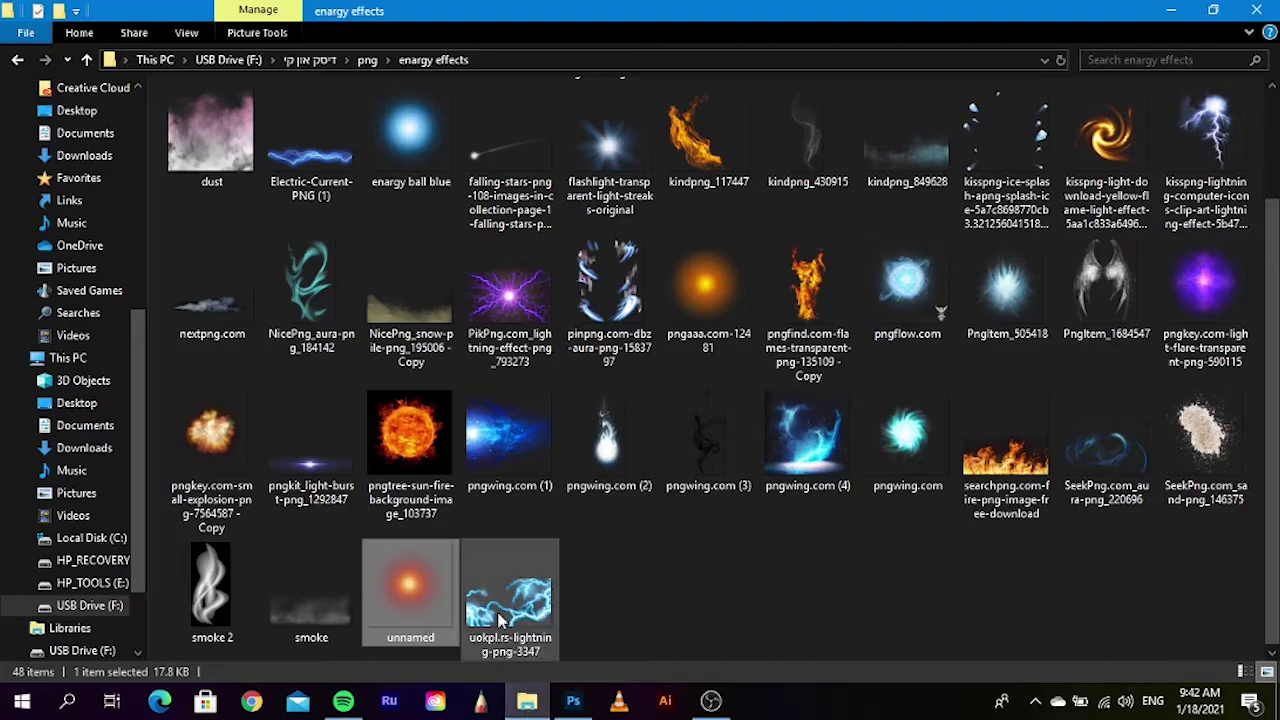
{"action": "left_click_drag", "start_coordinate": [214, 600], "coordinate": [522, 550]}
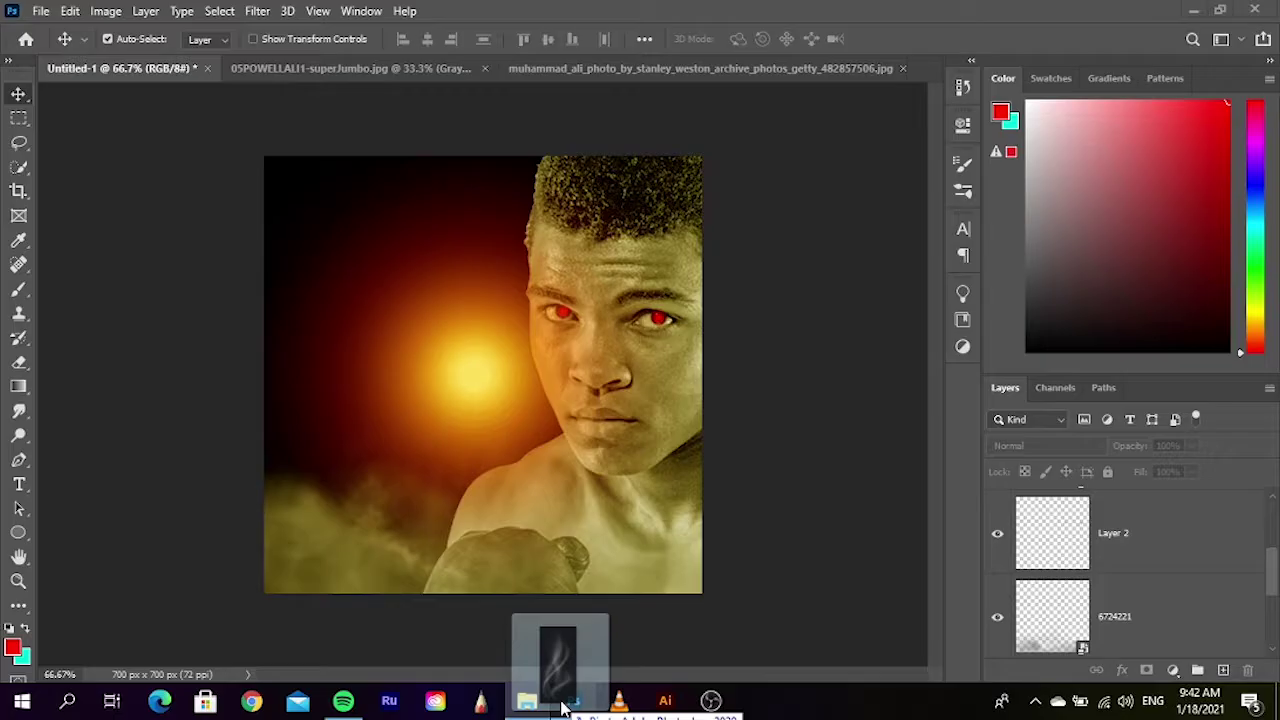
{"action": "right_click", "coordinate": [500, 460]}
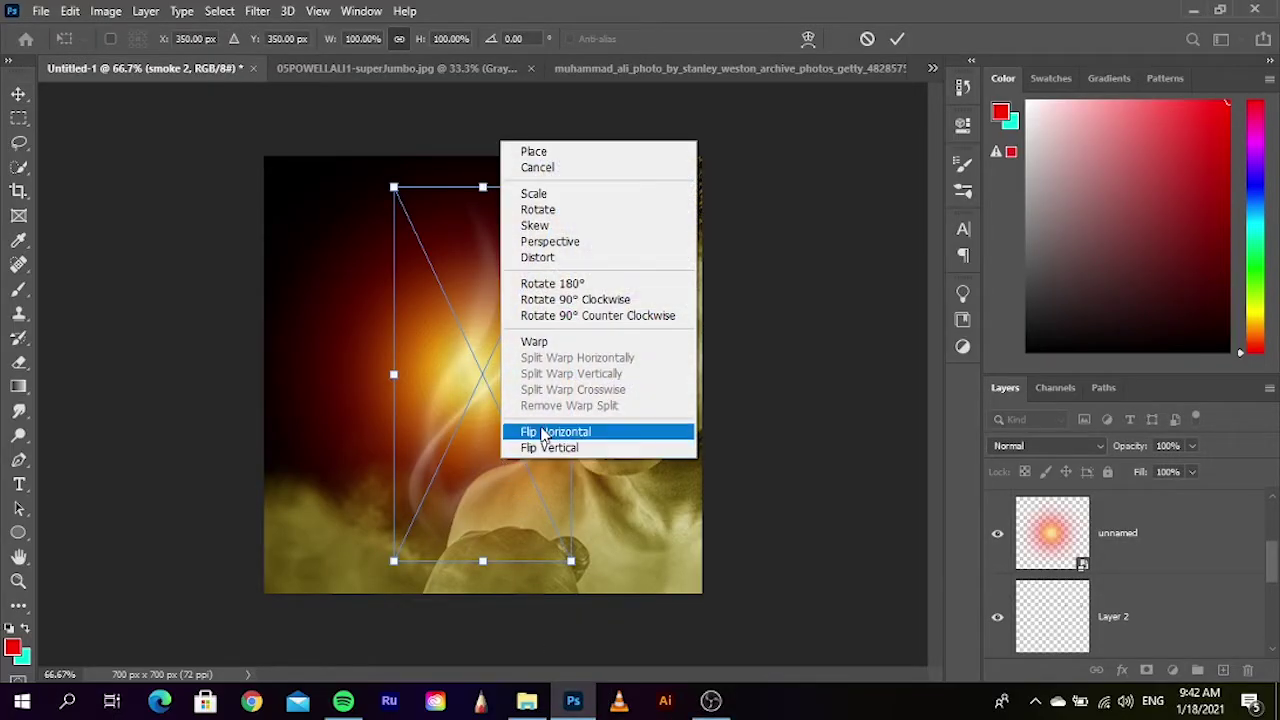
{"action": "left_click", "coordinate": [541, 432]}
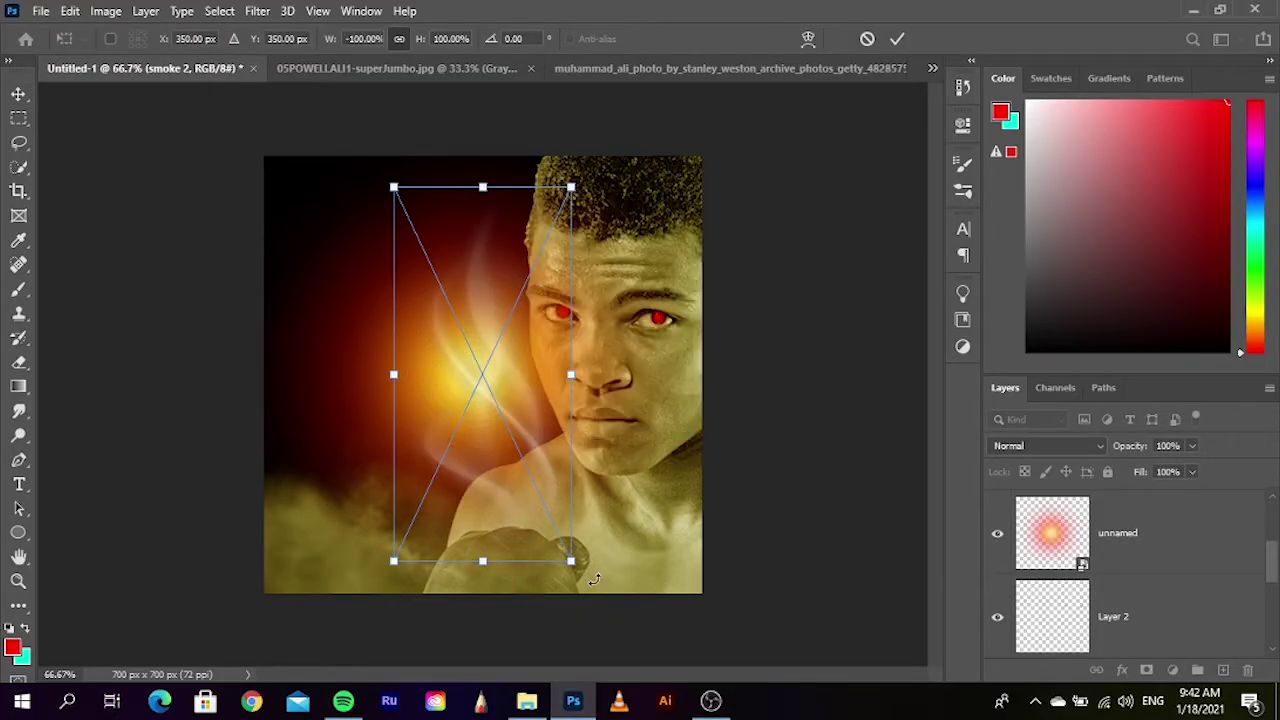
- Rotate the wisp about 149° and enlarge it so it curves left of Ali's face
{"action": "left_click_drag", "start_coordinate": [594, 579], "coordinate": [708, 524]}
{"action": "mouse_move", "coordinate": [482, 476]}
{"action": "left_mouse_down"}
{"action": "mouse_move", "coordinate": [527, 547]}
{"action": "mouse_move", "coordinate": [490, 640]}
{"action": "left_mouse_up"}
{"action": "left_click_drag", "start_coordinate": [607, 604], "coordinate": [681, 652]}
{"action": "left_click_drag", "start_coordinate": [591, 557], "coordinate": [541, 520]}
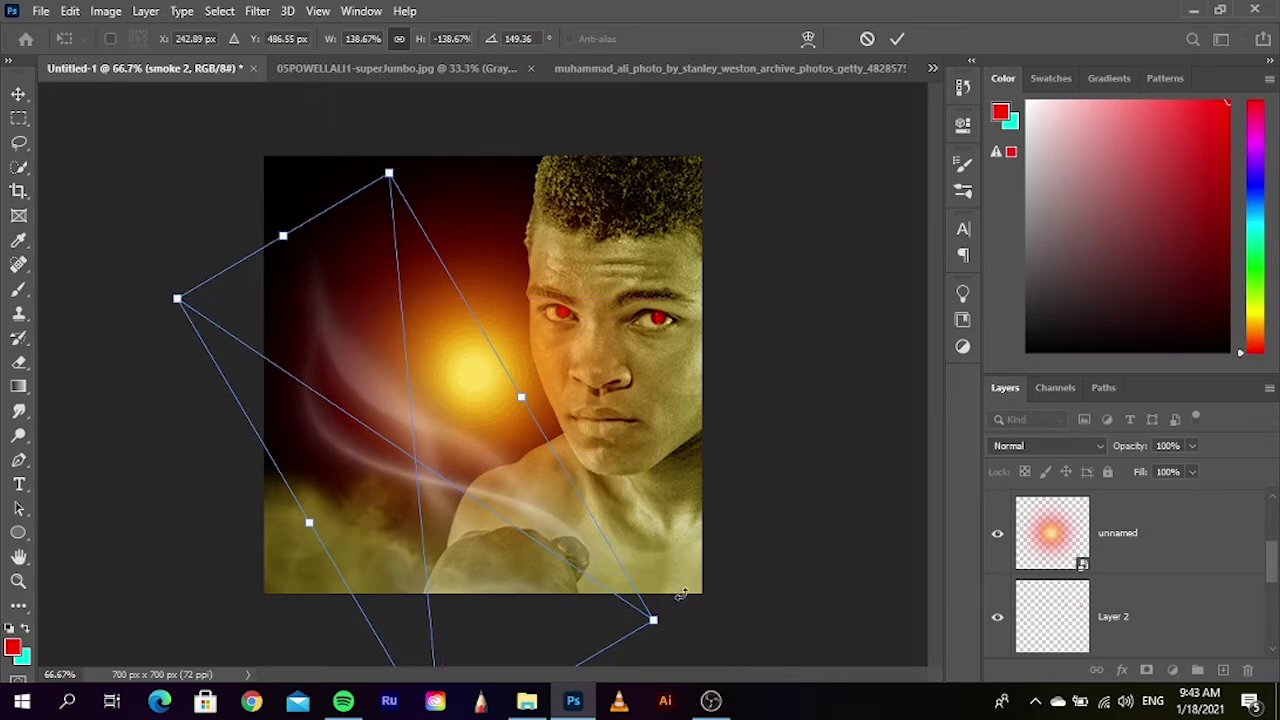
{"action": "key", "text": "Return"}
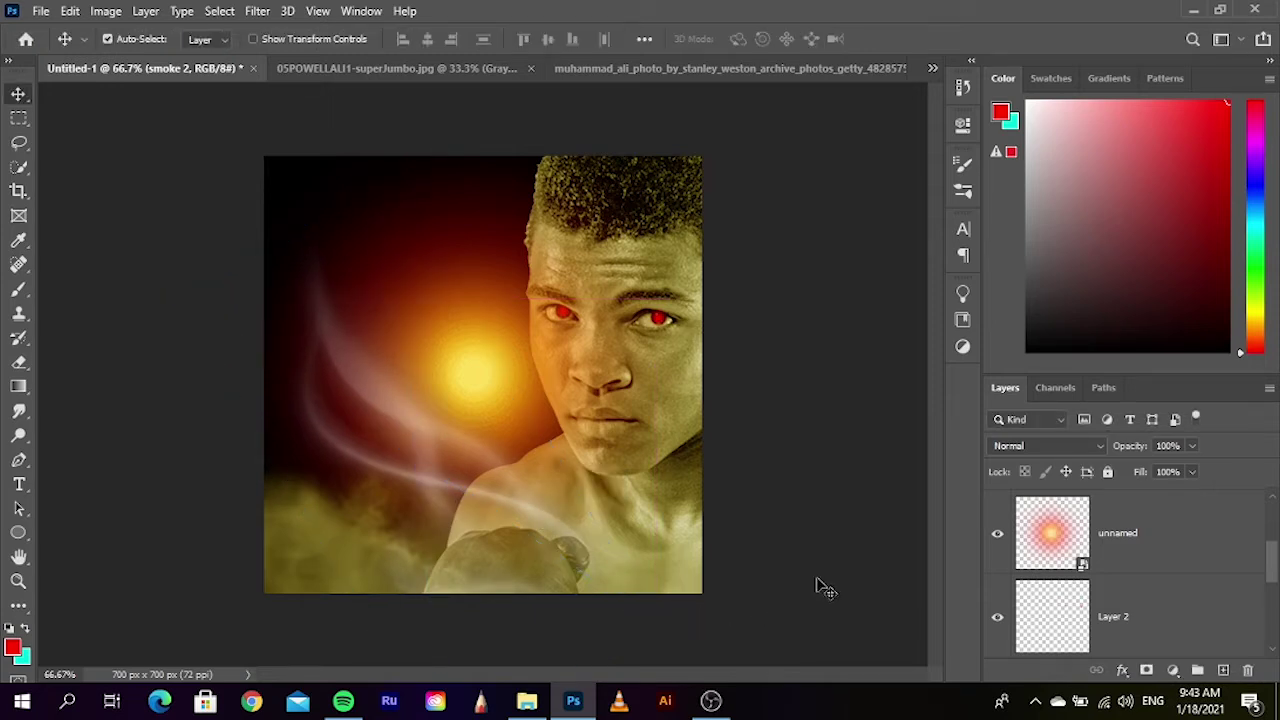
{"action": "left_click", "coordinate": [816, 587]}
- Move the smoke 2 layer below Color Fill 1
{"action": "scroll", "coordinate": [497, 541], "scroll_direction": "up", "scroll_amount": 1}
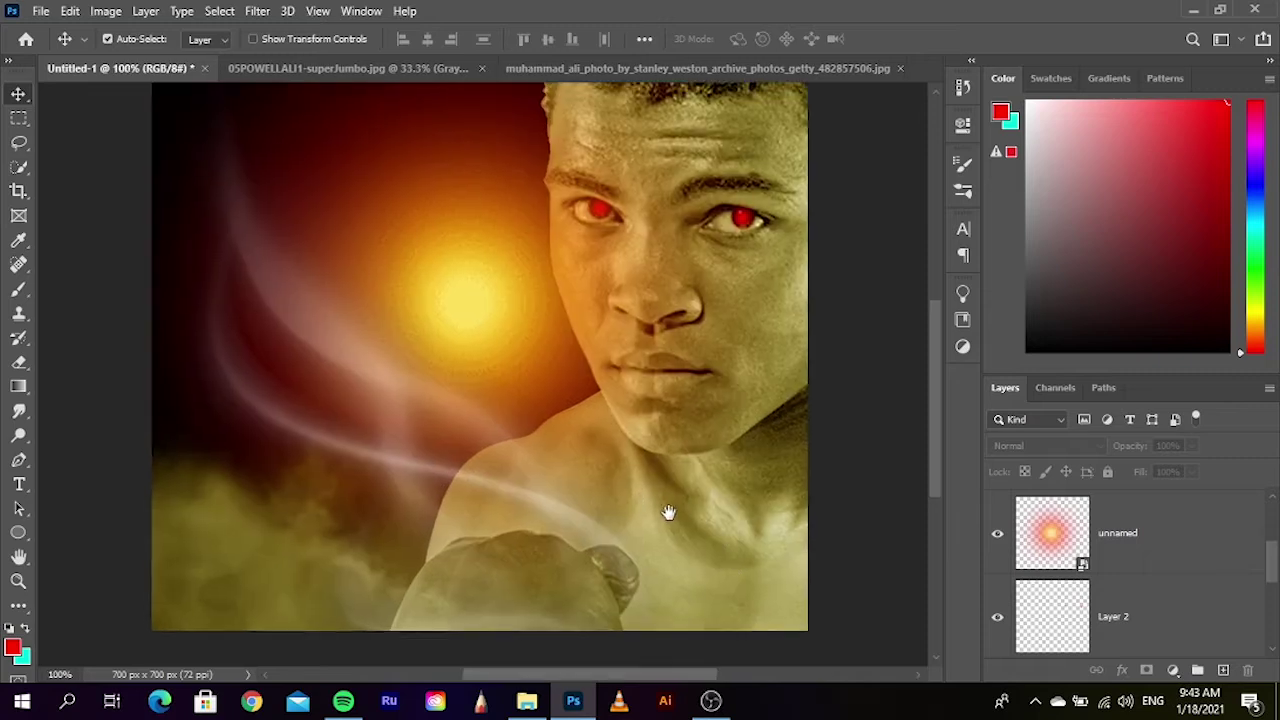
{"action": "scroll", "coordinate": [1106, 555], "scroll_direction": "up", "scroll_amount": 1}
{"action": "scroll", "coordinate": [1180, 536], "scroll_direction": "up", "scroll_amount": 1}
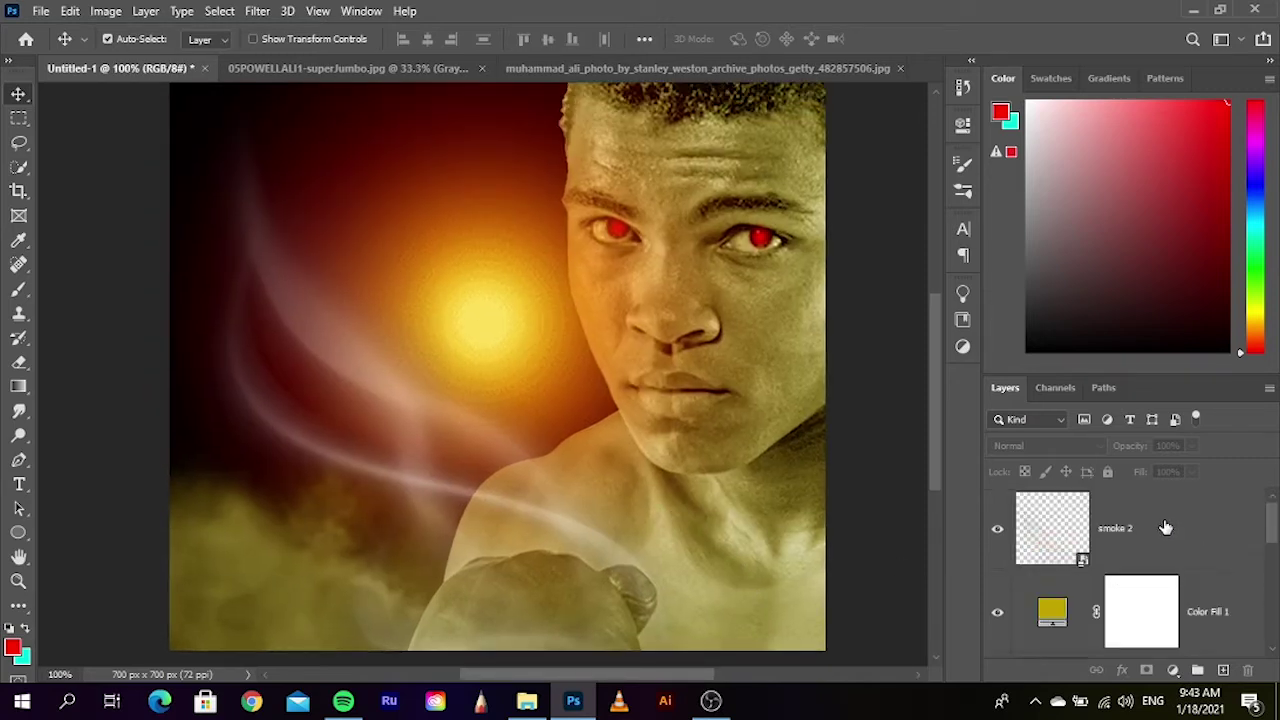
{"action": "left_click_drag", "start_coordinate": [1160, 531], "coordinate": [1150, 625]}
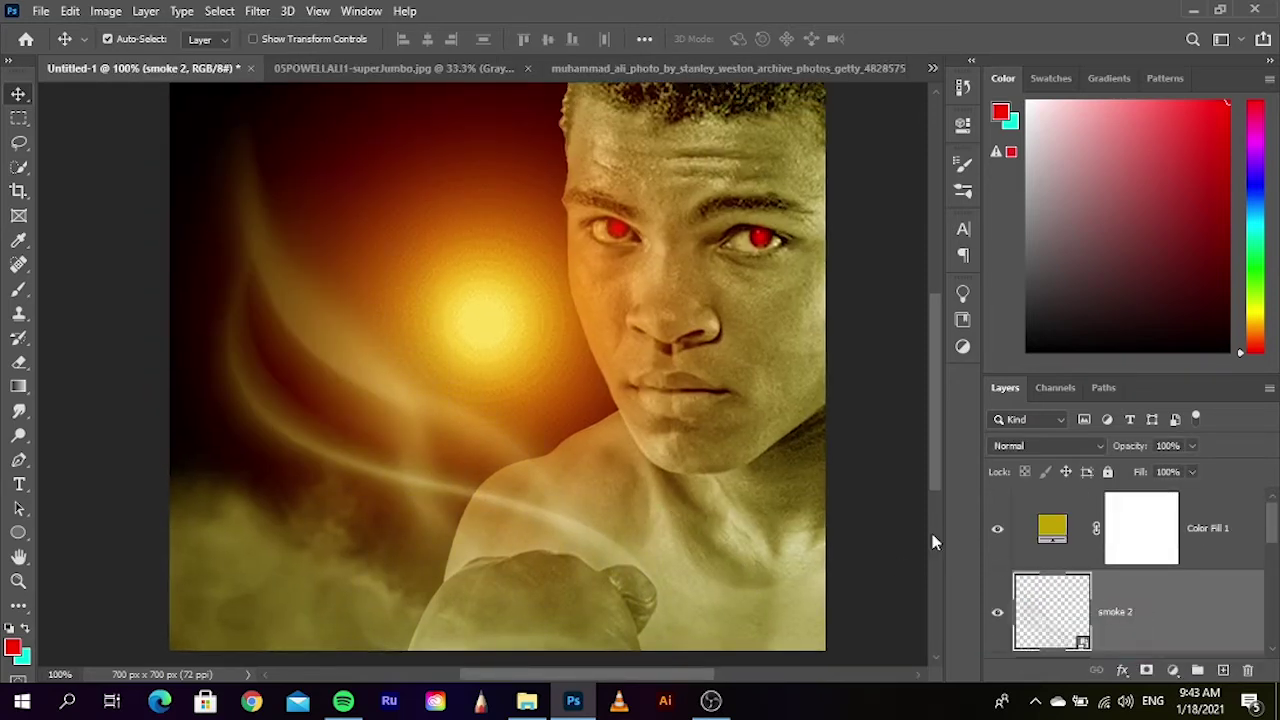
- Give smoke 2 a #ff0000 Color Overlay effect in Overlay blend mode
{"action": "left_click", "coordinate": [1128, 672]}
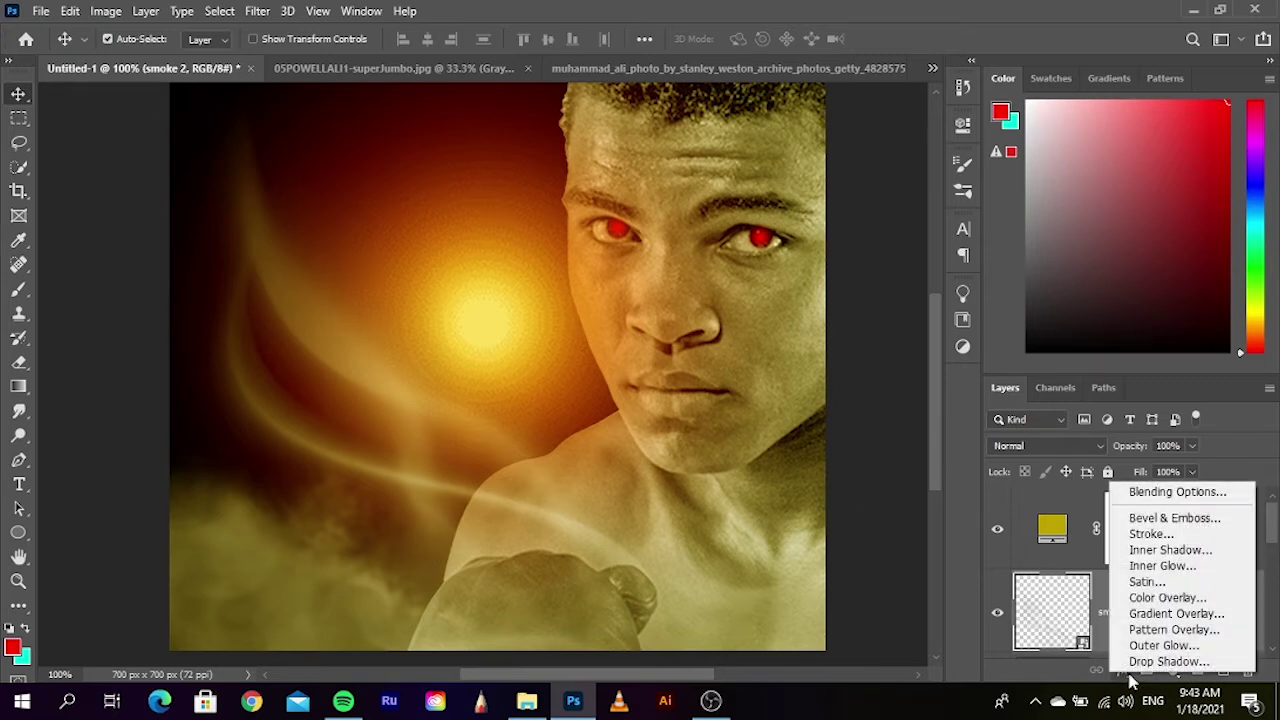
{"action": "left_click", "coordinate": [1150, 518]}
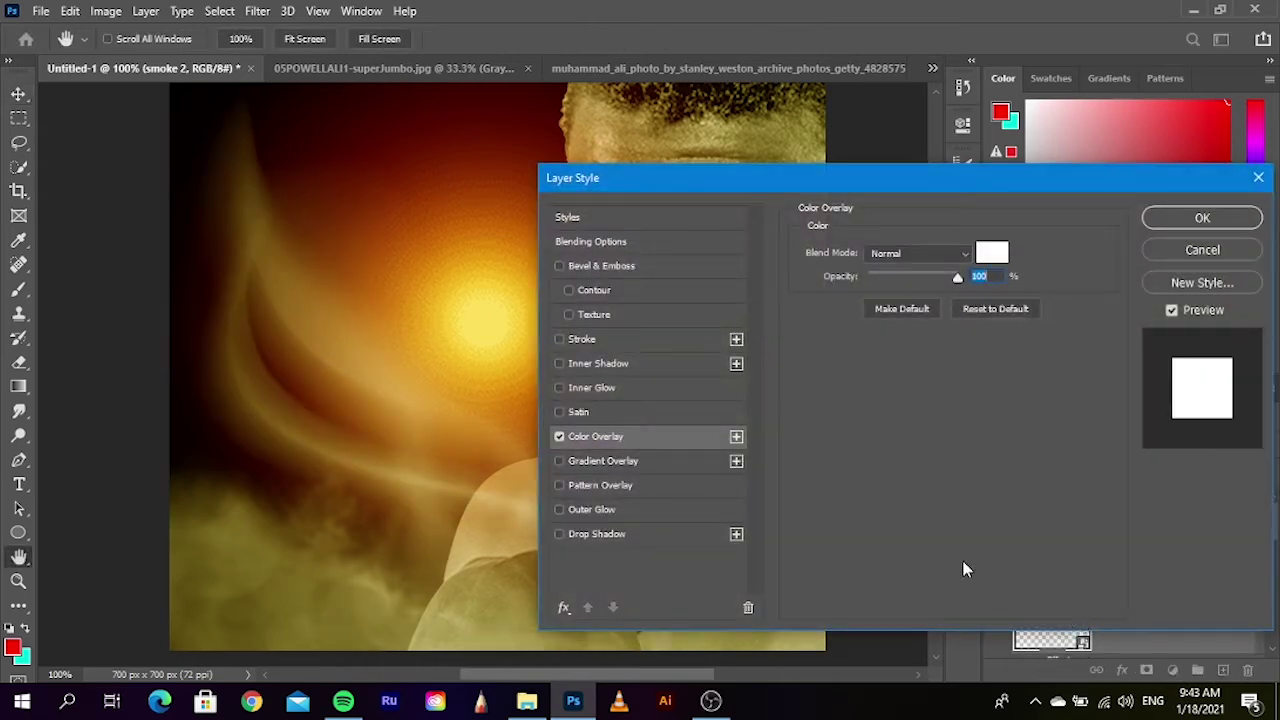
{"action": "left_click", "coordinate": [991, 253]}
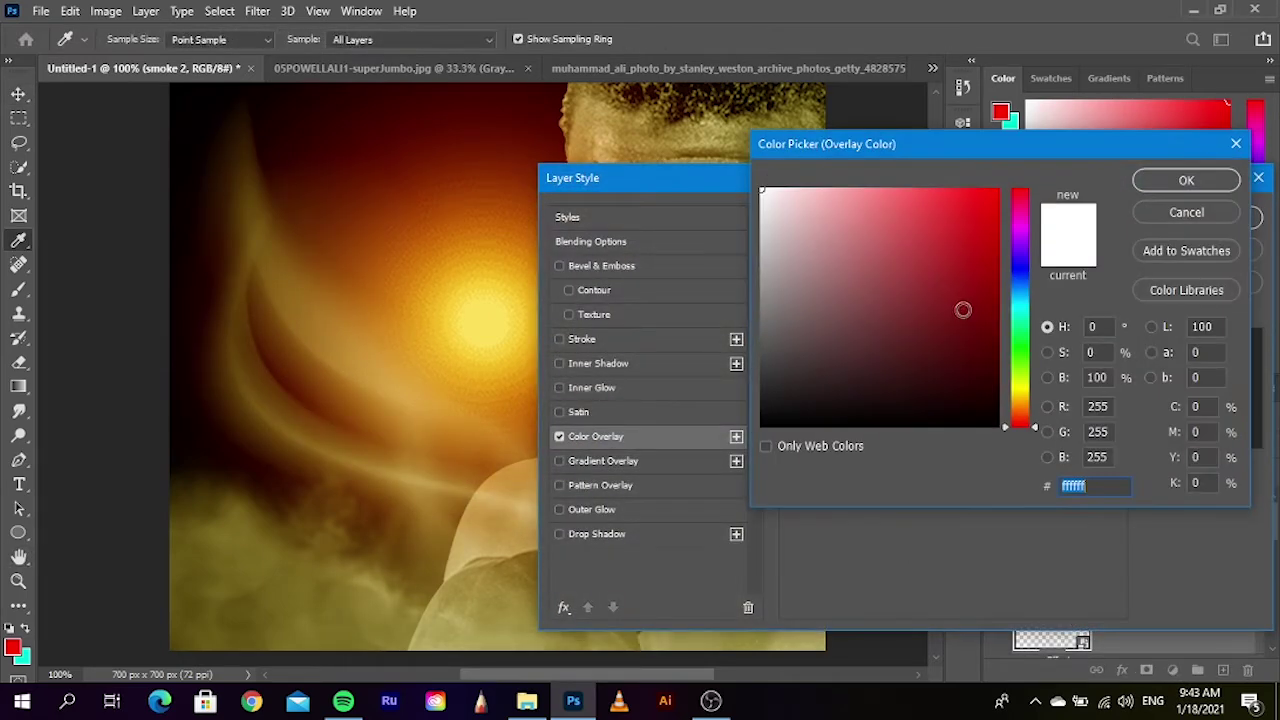
{"action": "left_click_drag", "start_coordinate": [980, 230], "coordinate": [1040, 210]}
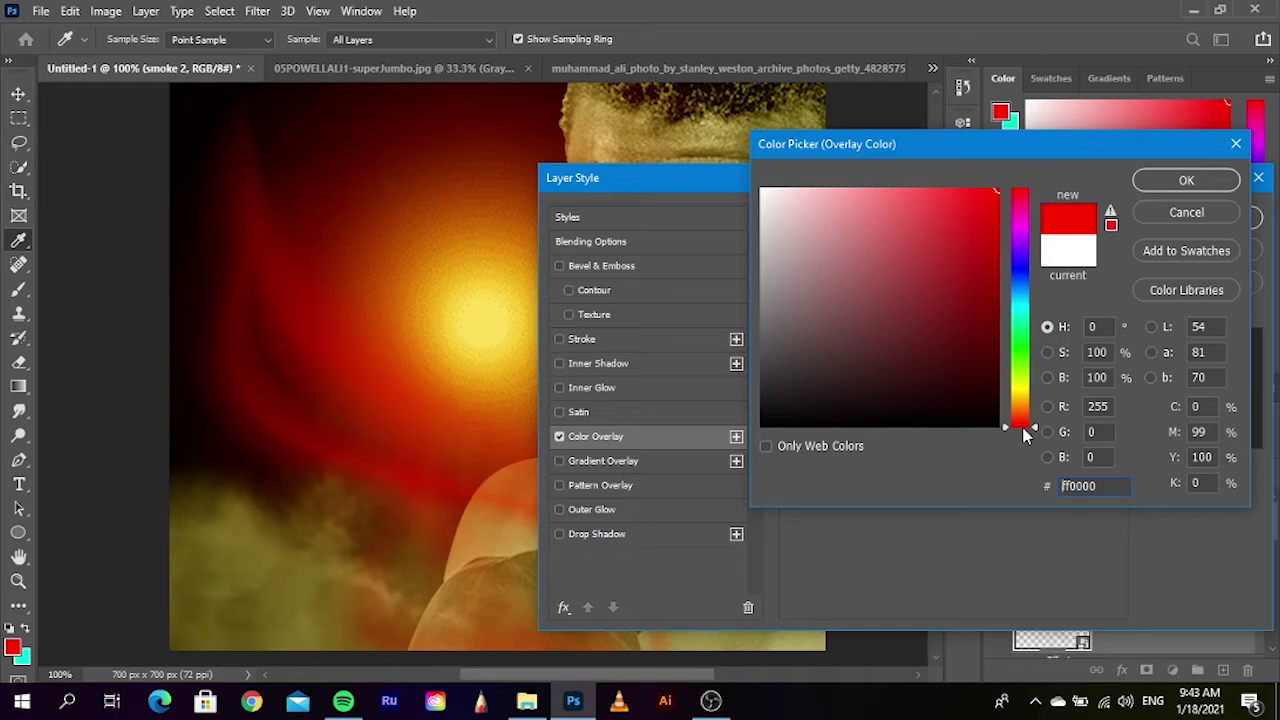
{"action": "left_click_drag", "start_coordinate": [979, 315], "coordinate": [995, 316]}
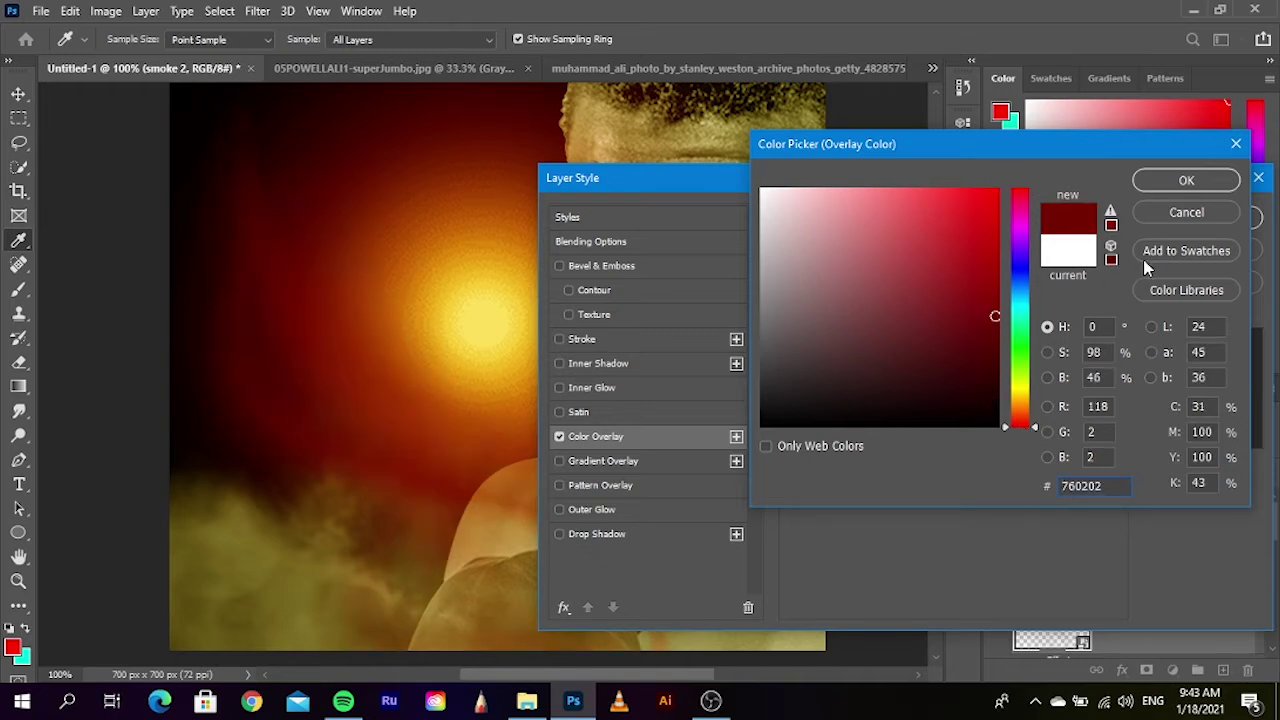
{"action": "type", "text": "ff0000"}
{"action": "left_click", "coordinate": [1186, 180]}
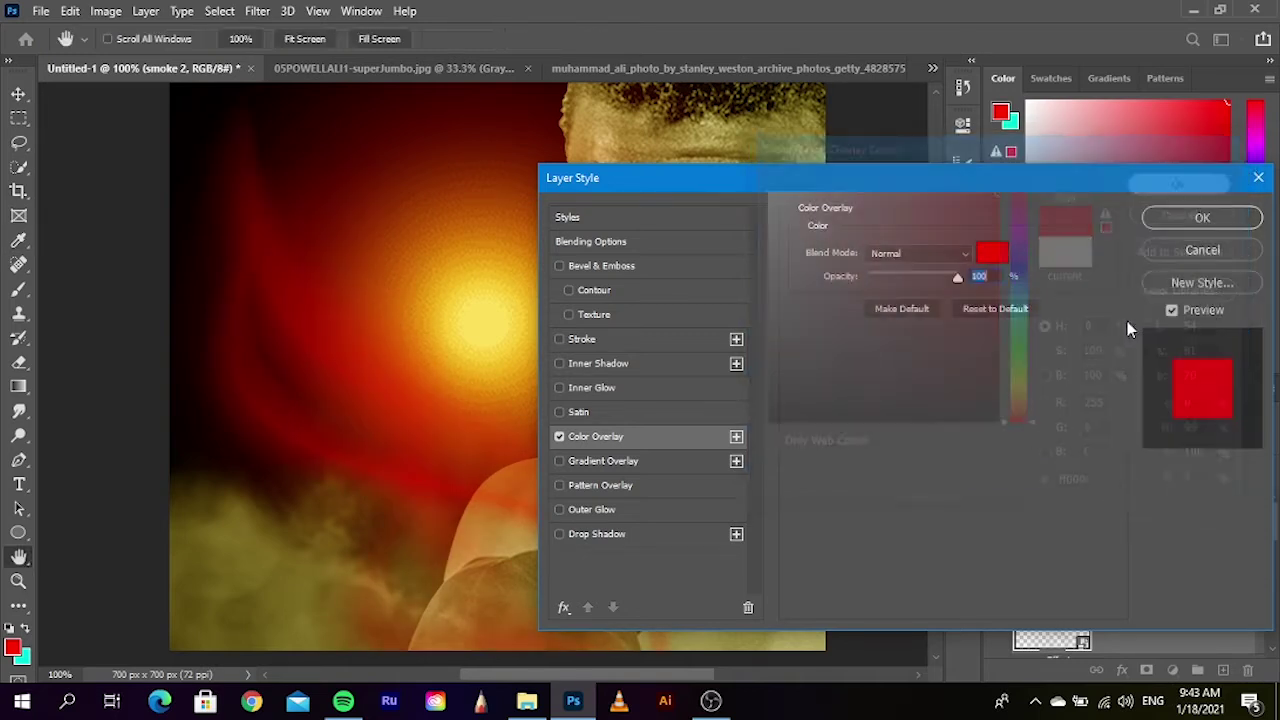
{"action": "left_click", "coordinate": [925, 253]}
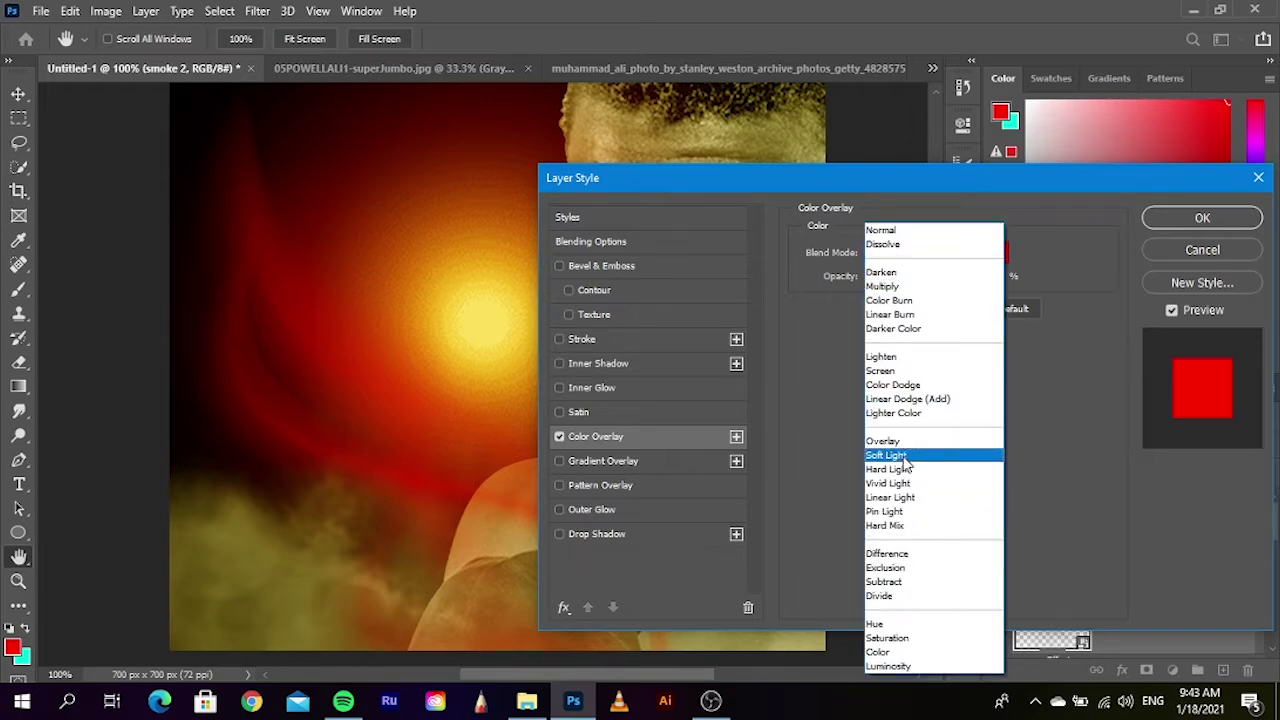
{"action": "left_click", "coordinate": [906, 445]}
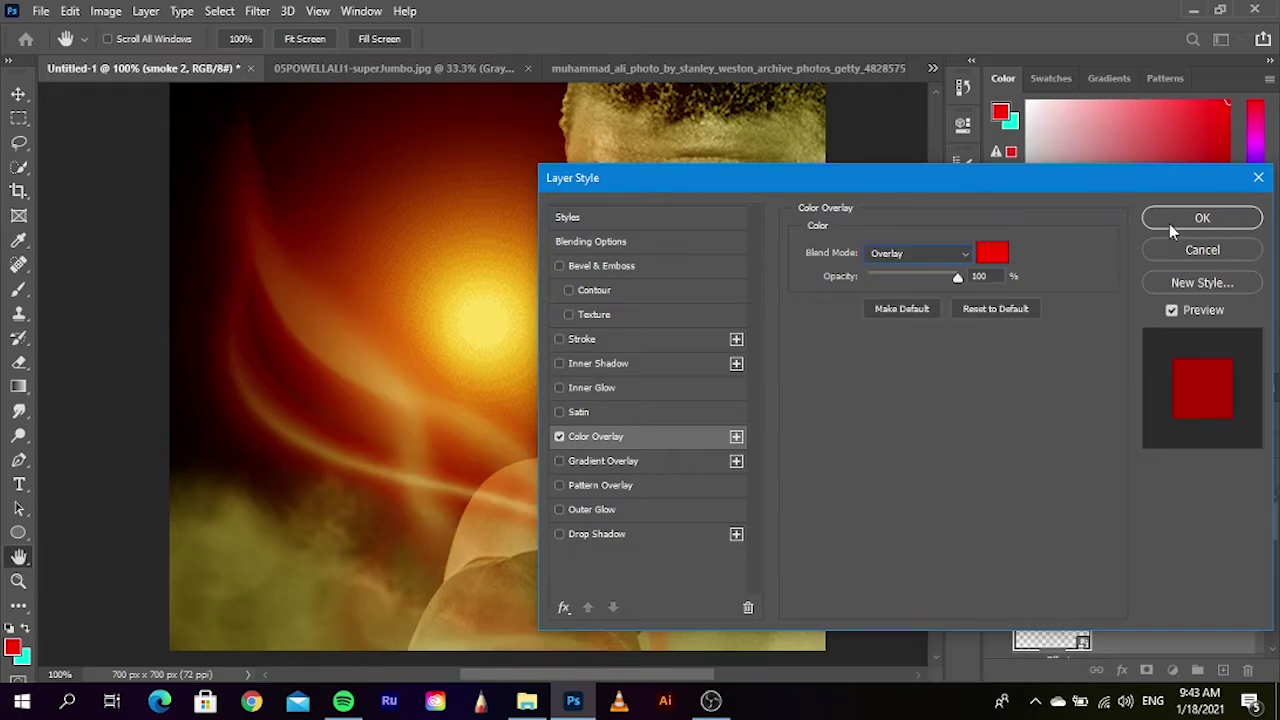
{"action": "left_click", "coordinate": [1200, 219]}
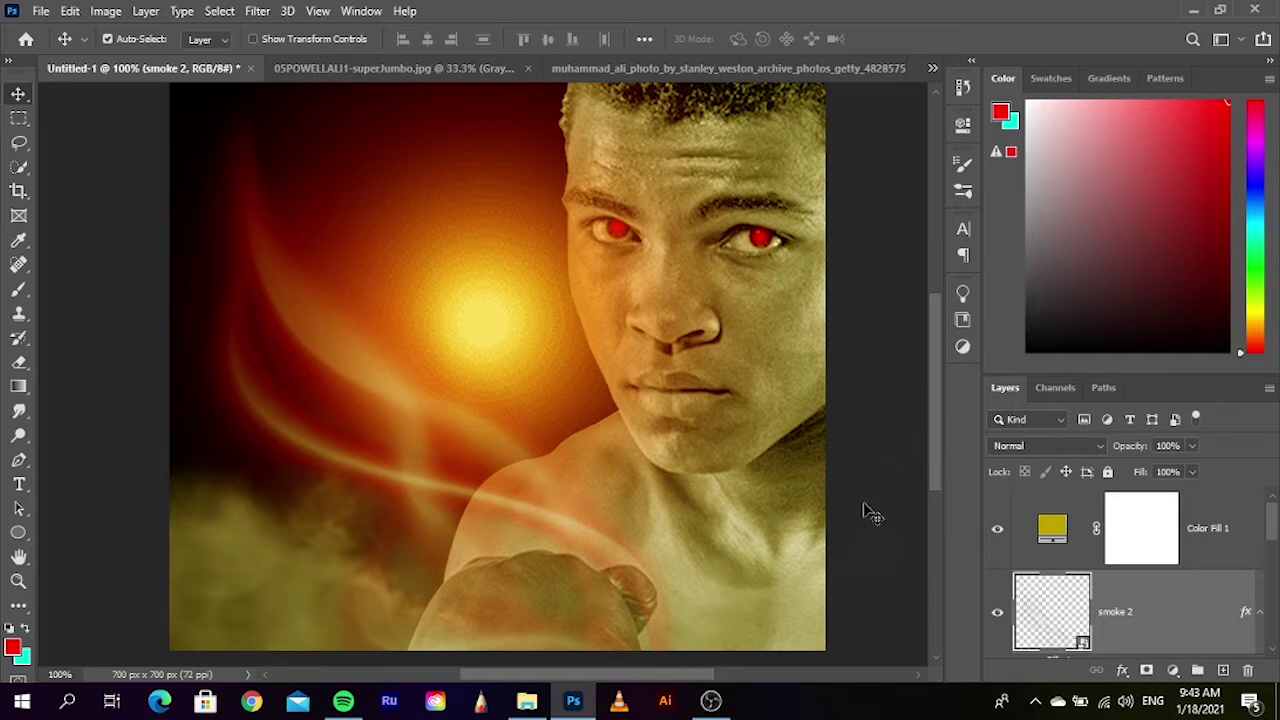
{"action": "left_click", "coordinate": [896, 551]}
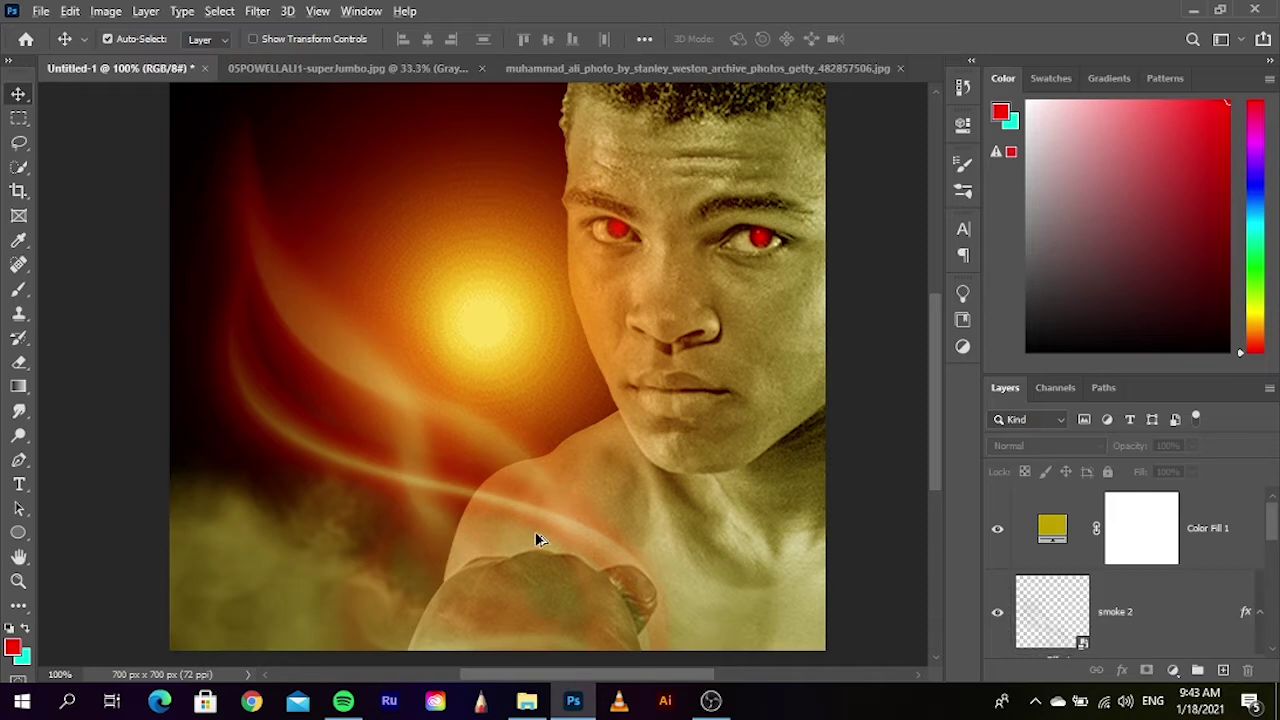
- Bring the 6724221 smoke image from the effects folder into the composite
{"action": "key", "text": "ctrl+minus"}
{"action": "key", "text": "ctrl+minus"}
{"action": "left_click", "coordinate": [527, 700]}
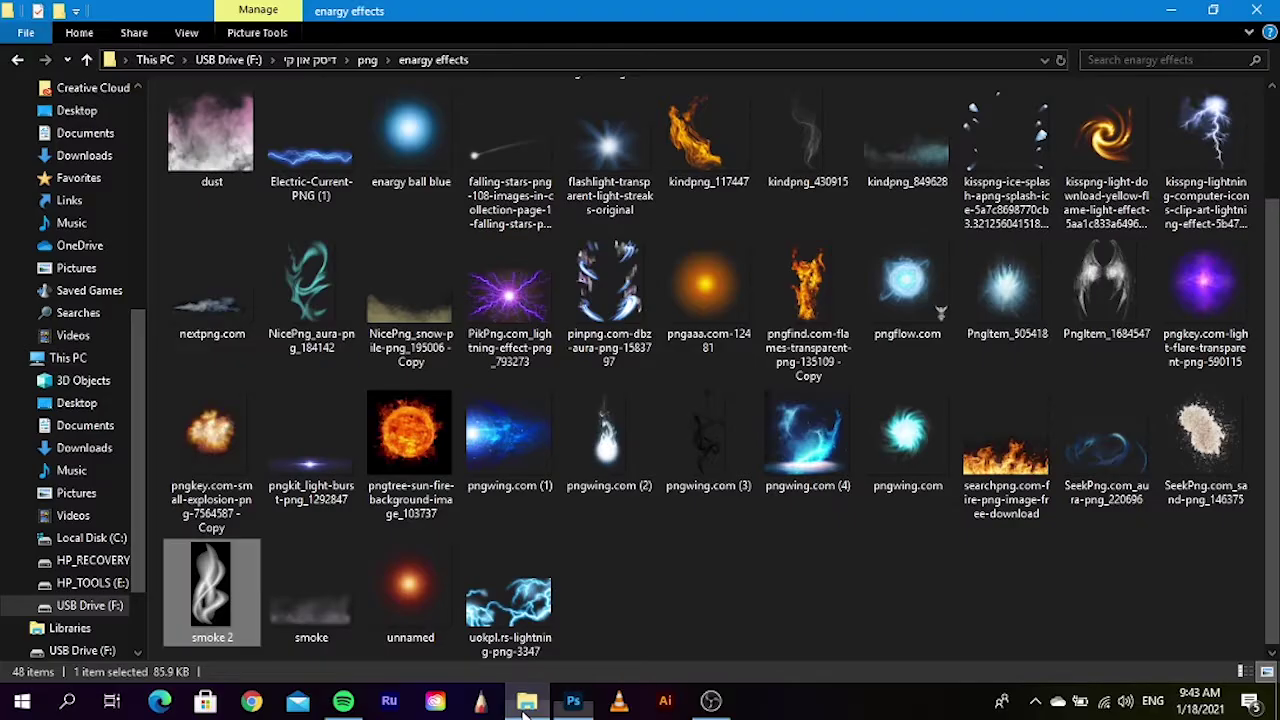
{"action": "left_click", "coordinate": [632, 620]}
{"action": "scroll", "coordinate": [525, 525], "scroll_direction": "up", "scroll_amount": 1}
{"action": "scroll", "coordinate": [500, 542], "scroll_direction": "down", "scroll_amount": 1}
{"action": "scroll", "coordinate": [876, 270], "scroll_direction": "up", "scroll_amount": 1}
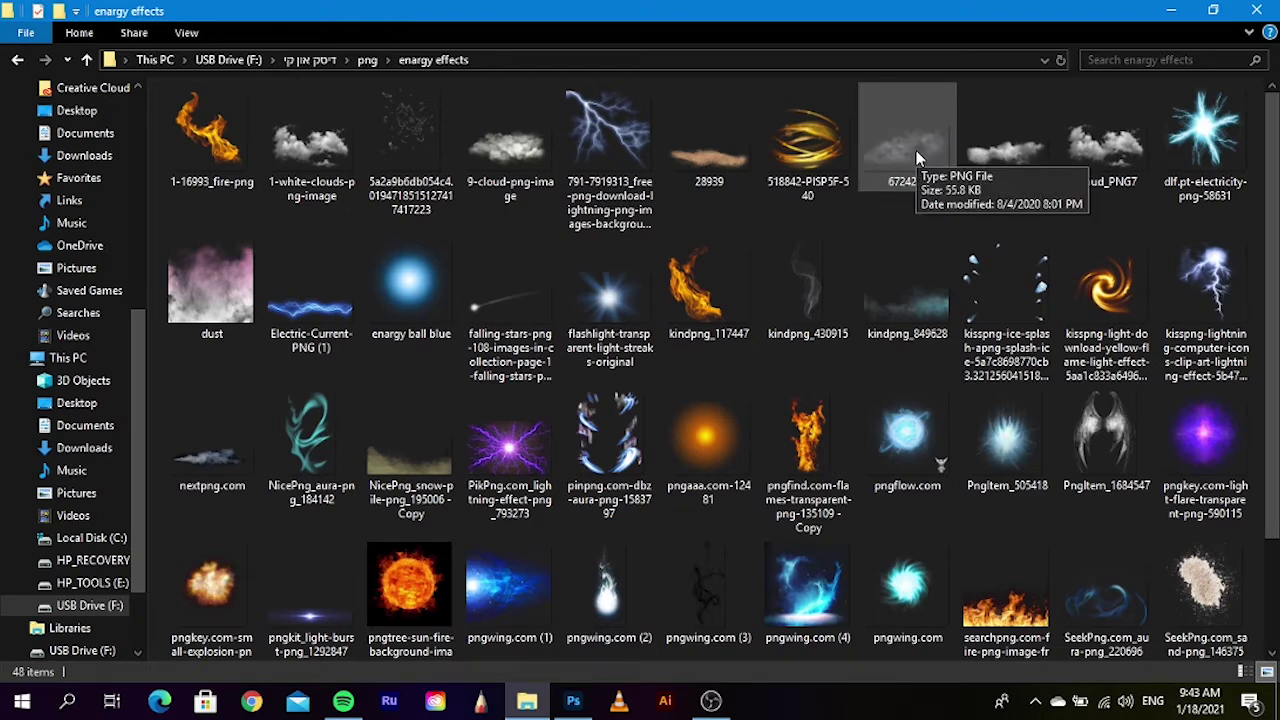
{"action": "mouse_move", "coordinate": [916, 151]}
{"action": "left_mouse_down"}
{"action": "mouse_move", "coordinate": [645, 647]}
{"action": "mouse_move", "coordinate": [551, 494]}
{"action": "left_mouse_up"}
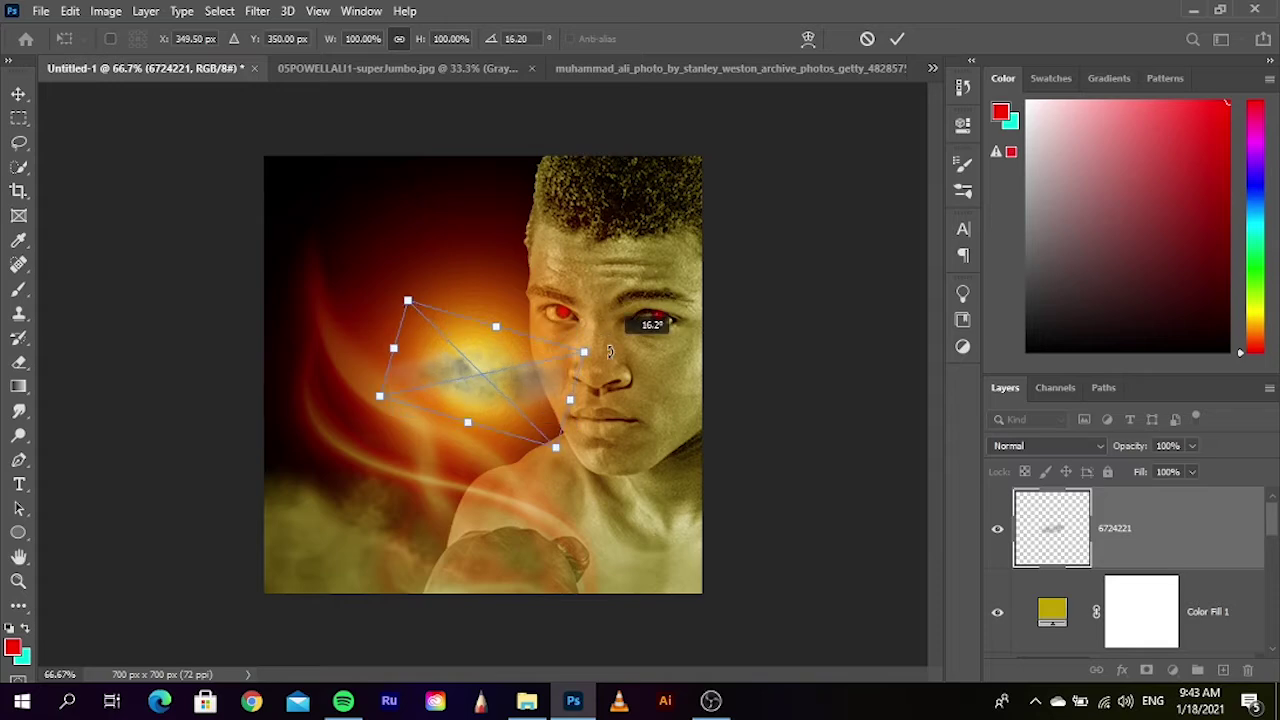
- Rotate the smoke about 23°, enlarge it to 544.30%, and stack it above Layer 0
{"action": "mouse_move", "coordinate": [597, 310]}
{"action": "left_mouse_down"}
{"action": "mouse_move", "coordinate": [583, 350]}
{"action": "mouse_move", "coordinate": [652, 367]}
{"action": "mouse_move", "coordinate": [860, 335]}
{"action": "left_mouse_up"}
{"action": "left_click_drag", "start_coordinate": [497, 392], "coordinate": [508, 349]}
{"action": "key", "text": "Return"}
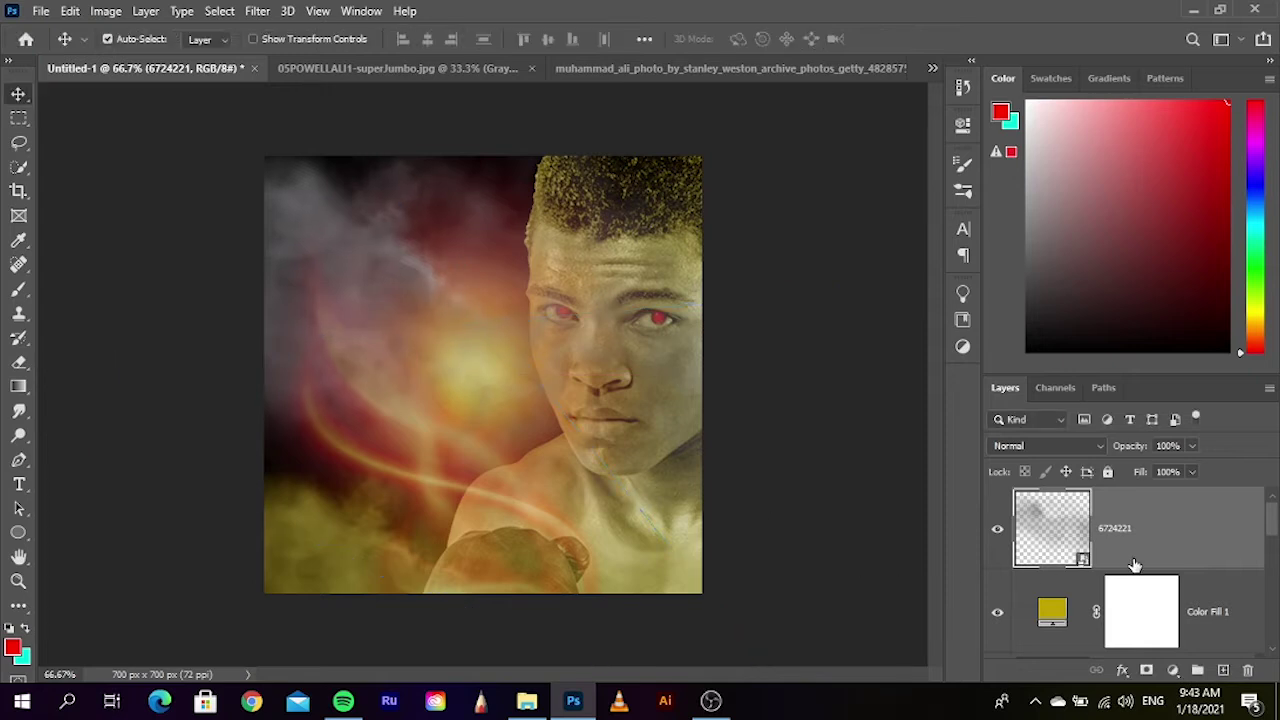
{"action": "mouse_move", "coordinate": [1131, 563]}
{"action": "left_mouse_down"}
{"action": "mouse_move", "coordinate": [1089, 654]}
{"action": "mouse_move", "coordinate": [1082, 596]}
{"action": "left_mouse_up"}
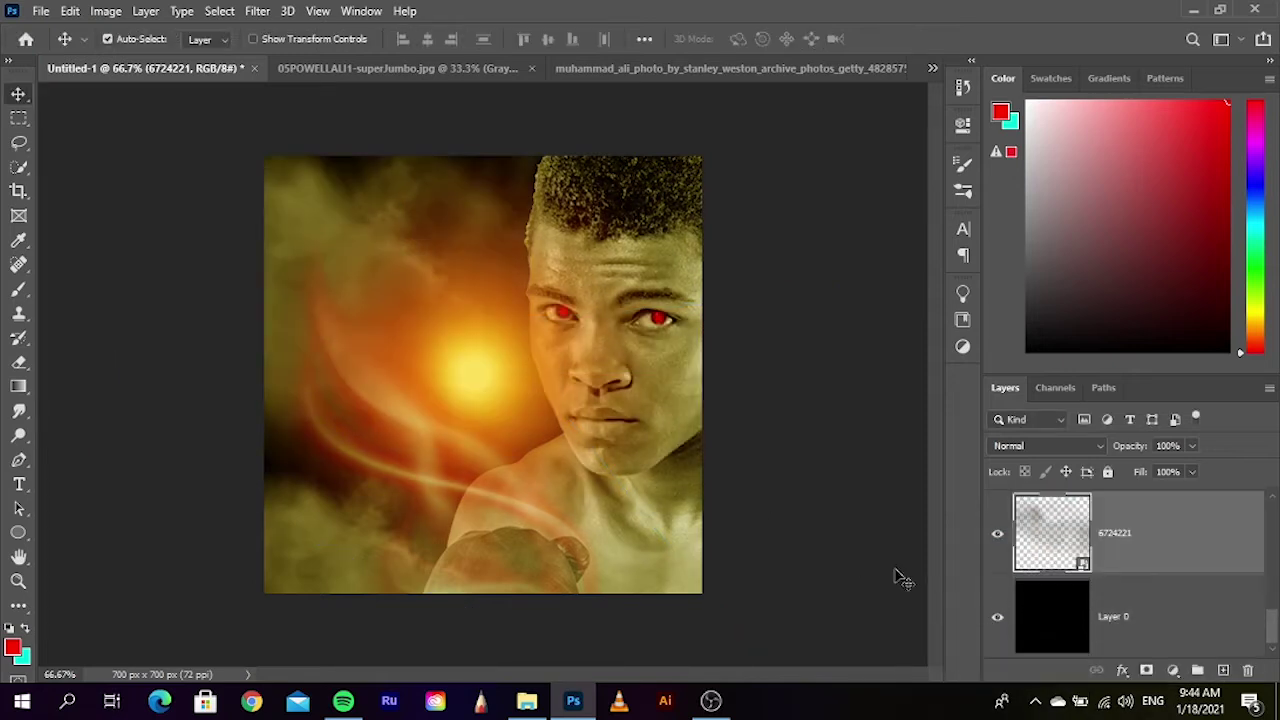
{"action": "left_click", "coordinate": [872, 530]}
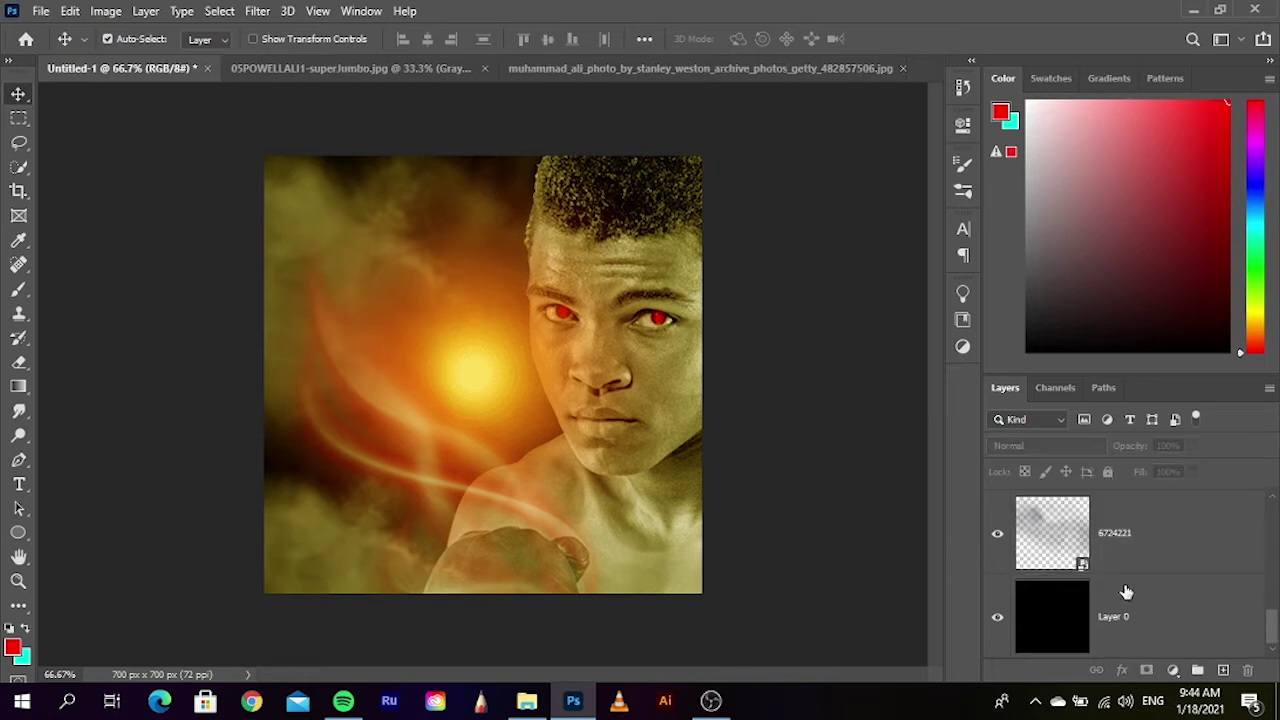
- Try Hard Light on the 6724221 smoke layer and preview blend modes on the glow
{"action": "left_click", "coordinate": [1144, 552]}
{"action": "left_click", "coordinate": [1060, 447]}
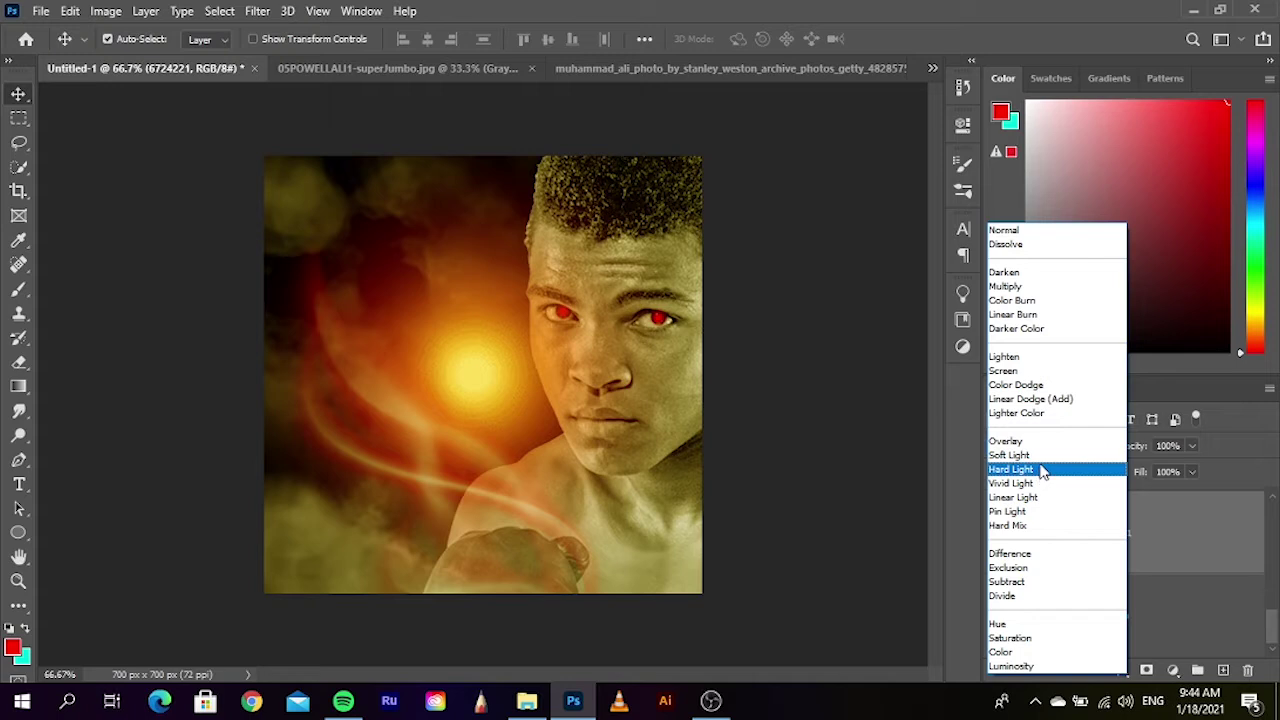
{"action": "left_click", "coordinate": [1041, 470]}
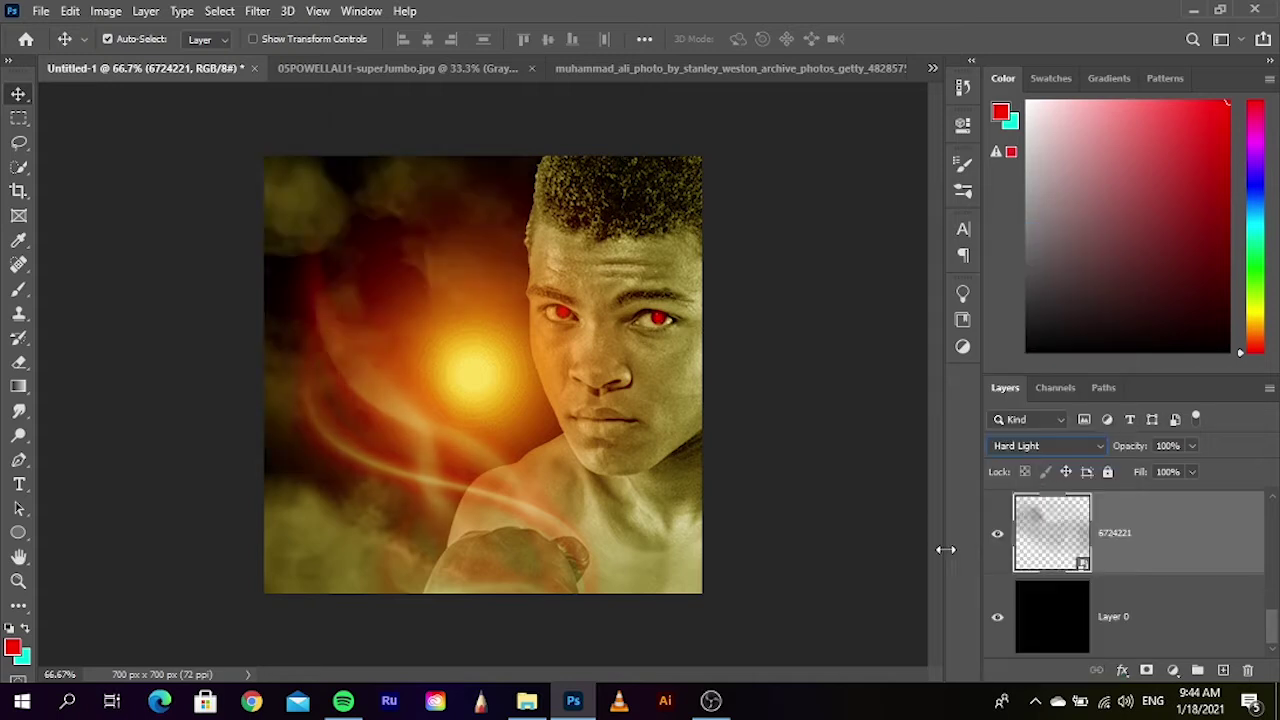
{"action": "scroll", "coordinate": [1108, 588], "scroll_direction": "up", "scroll_amount": 1}
{"action": "scroll", "coordinate": [1147, 618], "scroll_direction": "up", "scroll_amount": 1}
{"action": "scroll", "coordinate": [1147, 615], "scroll_direction": "up", "scroll_amount": 1}
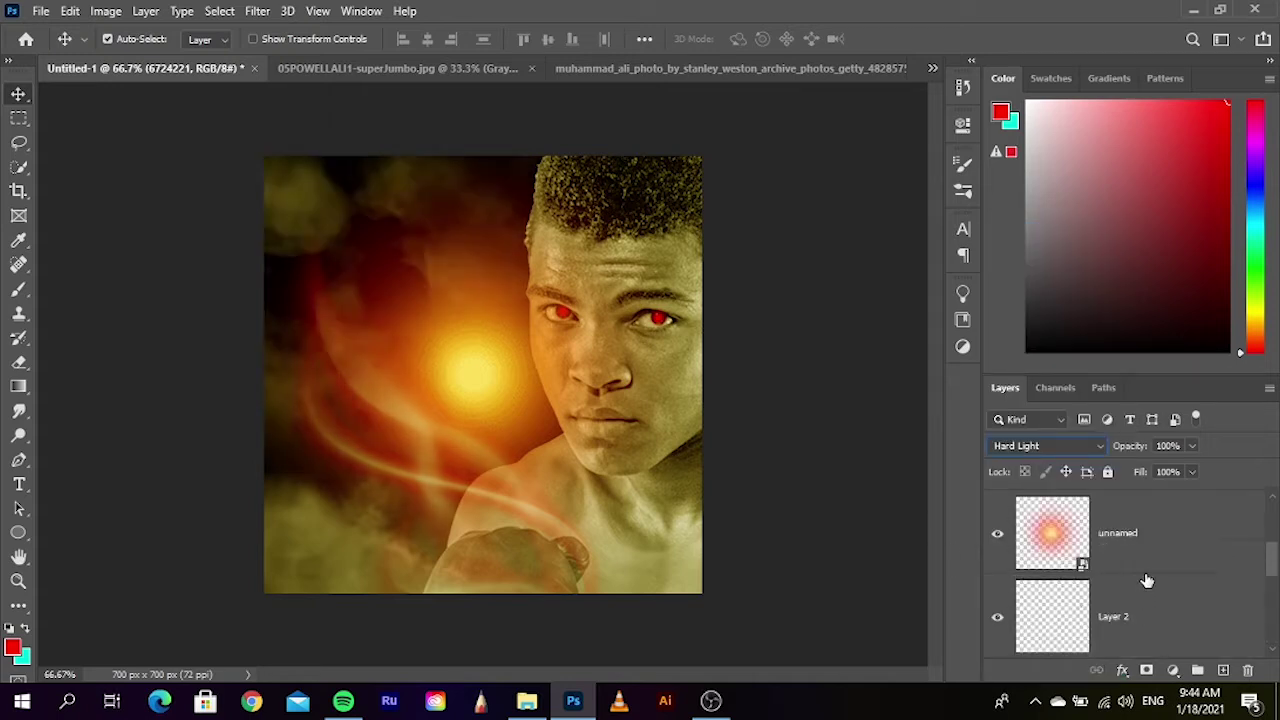
{"action": "scroll", "coordinate": [1145, 600], "scroll_direction": "up", "scroll_amount": 1}
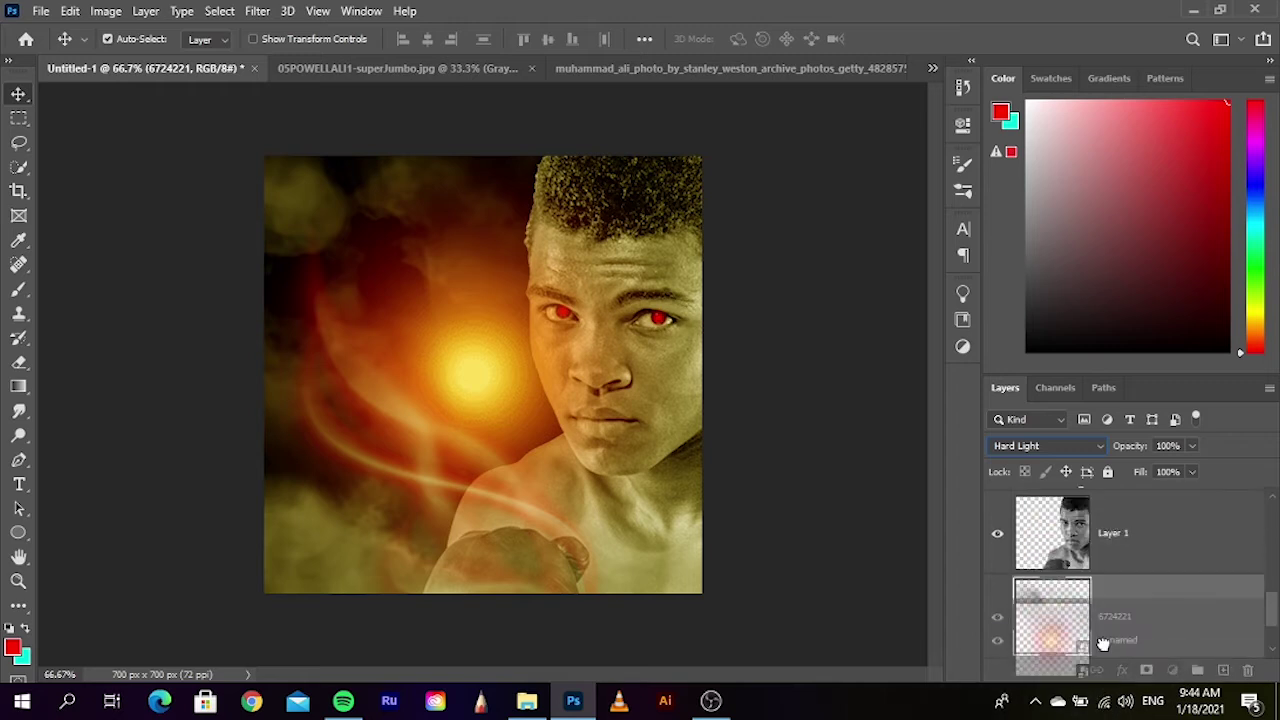
{"action": "scroll", "coordinate": [1114, 545], "scroll_direction": "down", "scroll_amount": 1}
{"action": "left_click", "coordinate": [1113, 568]}
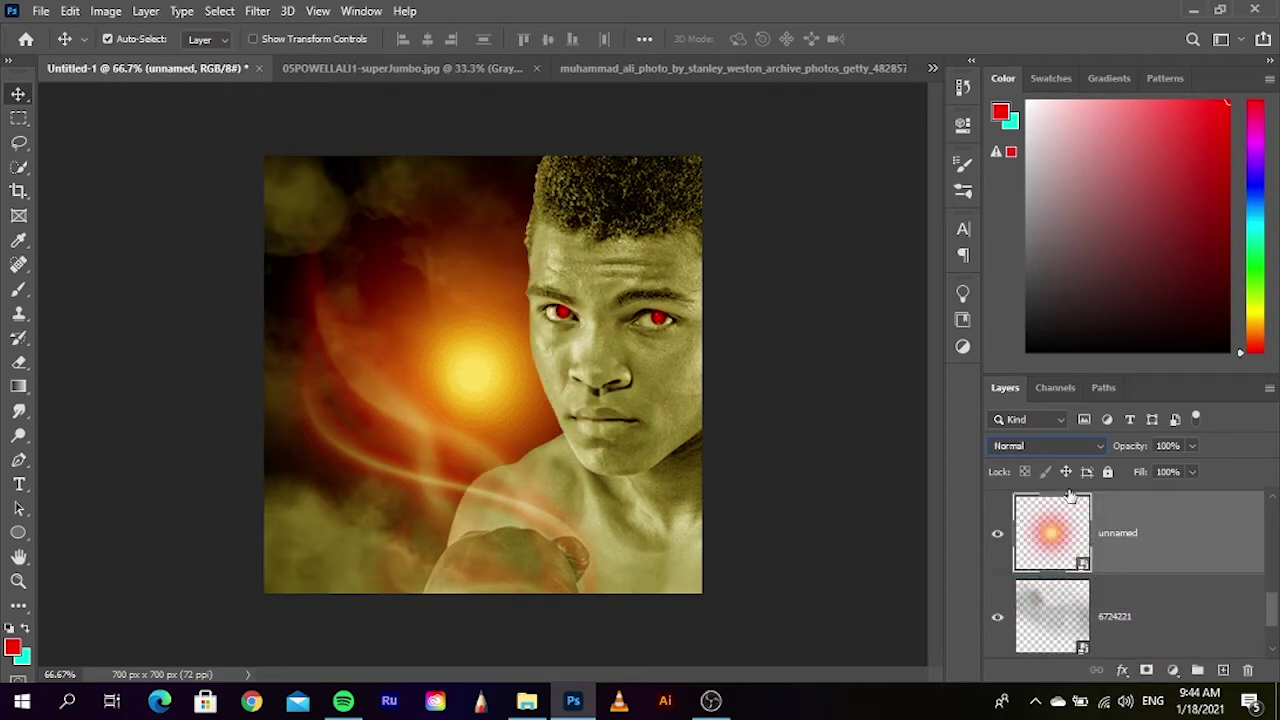
{"action": "left_click", "coordinate": [1062, 446]}
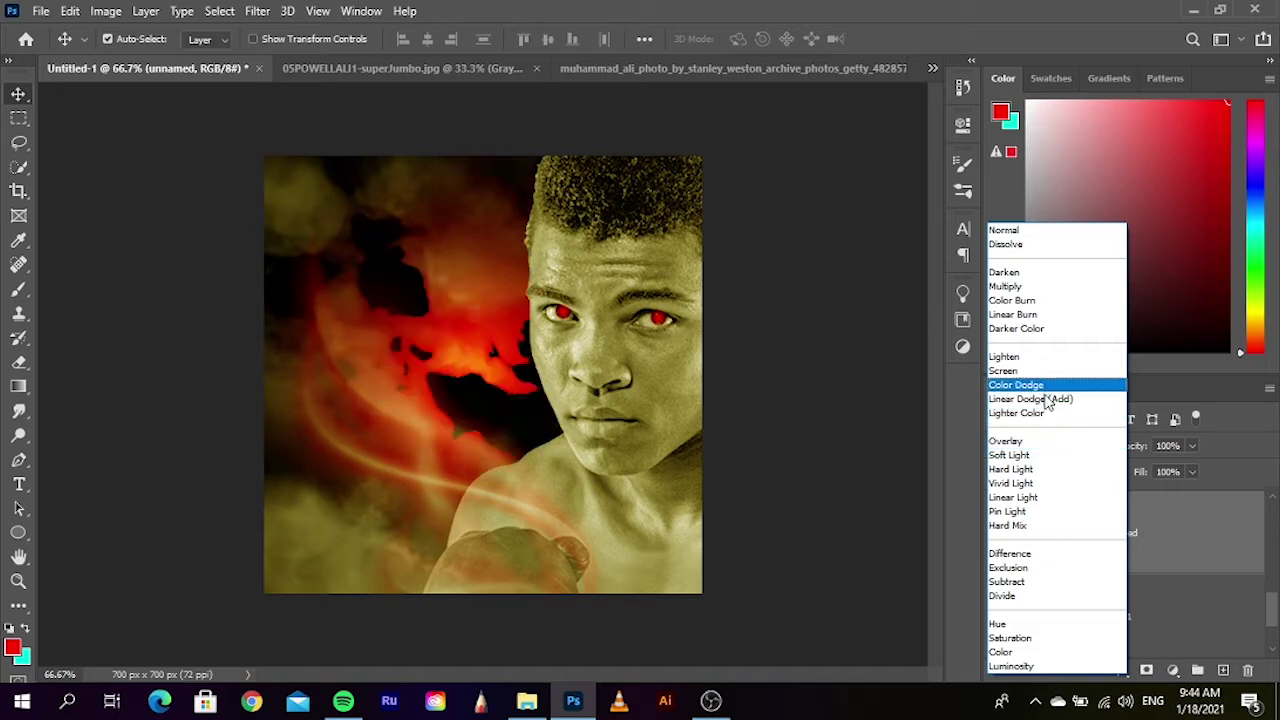
{"action": "left_click", "coordinate": [1040, 232]}
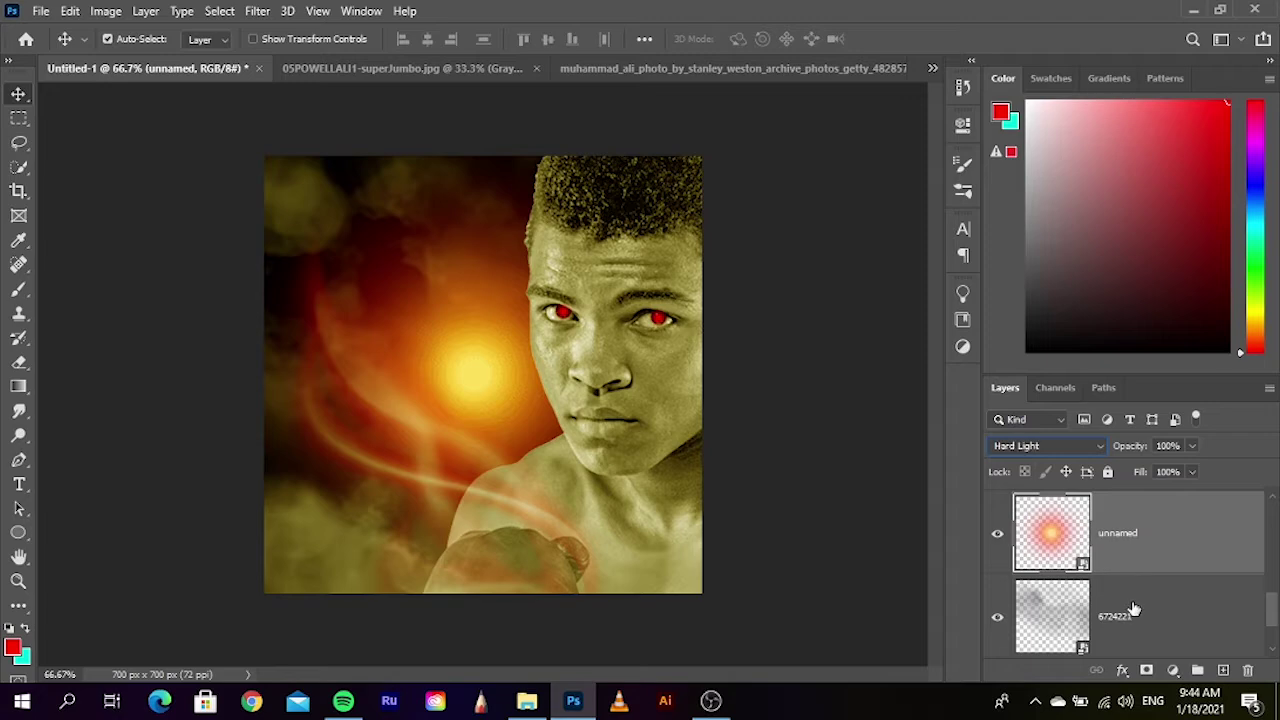
- Return the smoke layer to Normal and set the unnamed glow to Linear Dodge (Add)
{"action": "left_click", "coordinate": [1133, 609]}
{"action": "left_click", "coordinate": [1068, 446]}
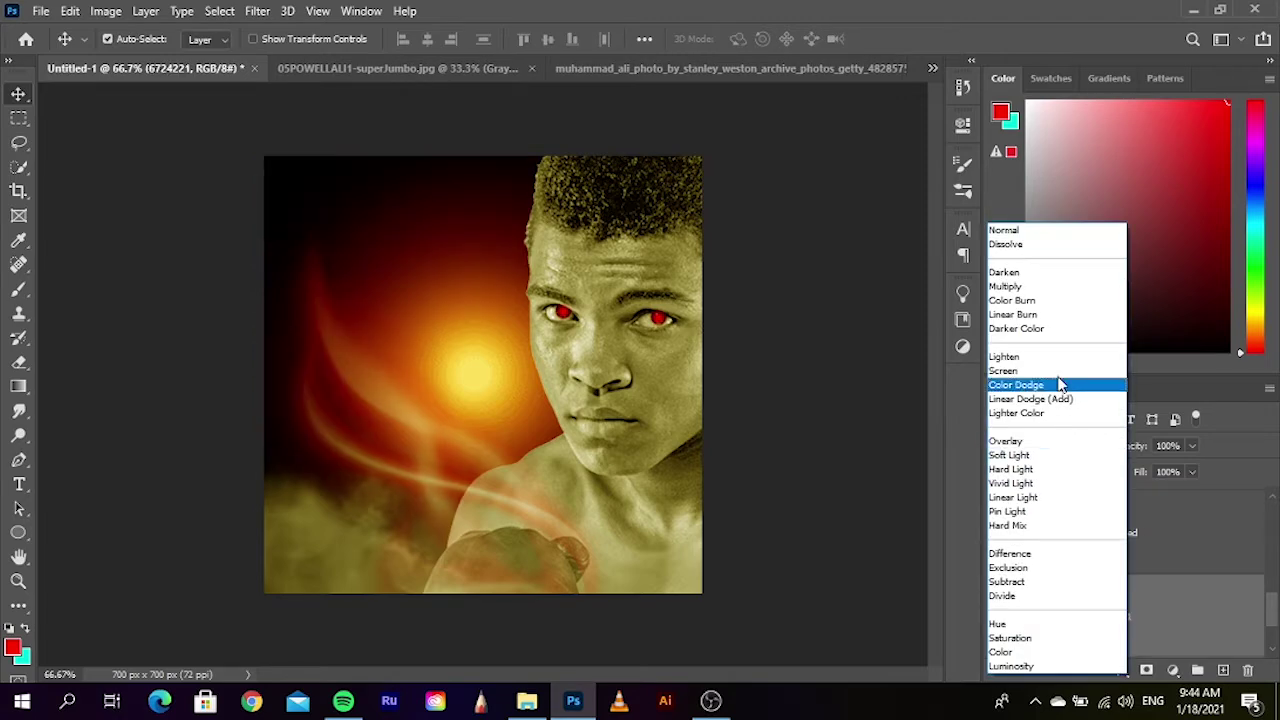
{"action": "left_click", "coordinate": [1042, 232]}
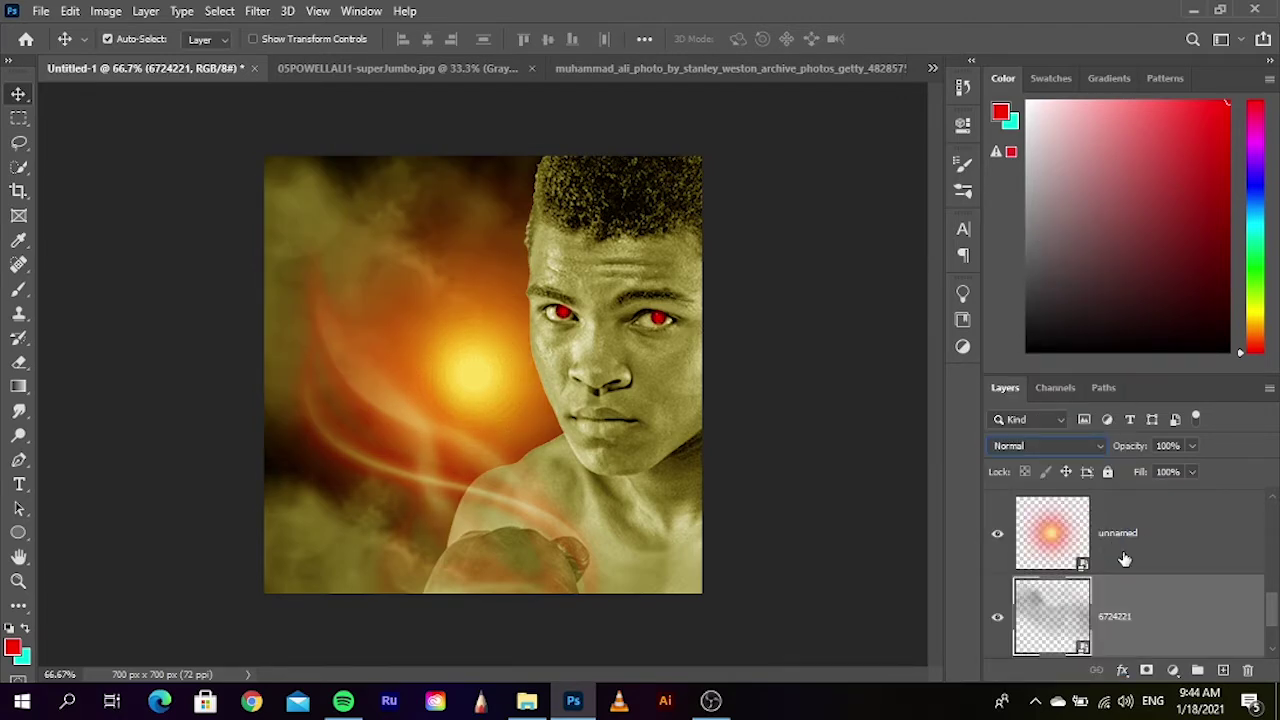
{"action": "left_click", "coordinate": [1125, 559]}
{"action": "left_click", "coordinate": [1065, 446]}
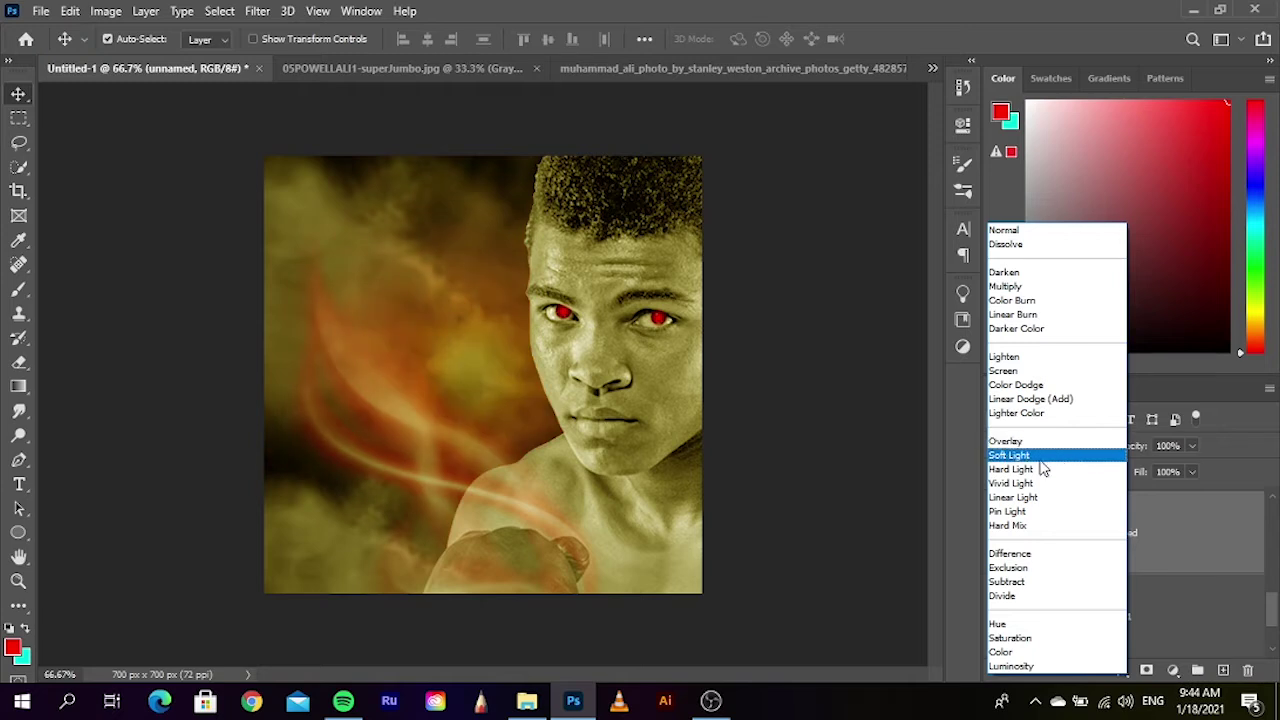
{"action": "left_click", "coordinate": [1035, 400]}
- Scale the orange glow evenly to 333% and shift it right and down toward the face
{"action": "key", "text": "ctrl+t"}
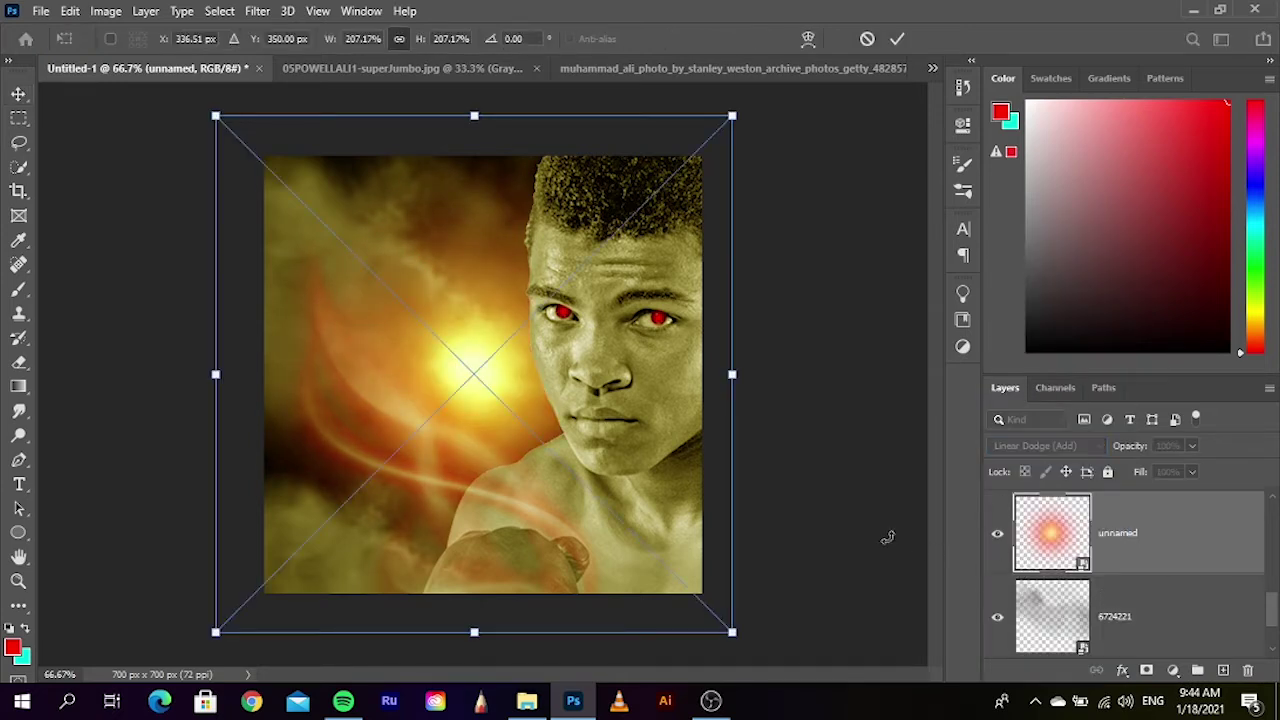
{"action": "left_click_drag", "start_coordinate": [733, 373], "coordinate": [890, 373]}
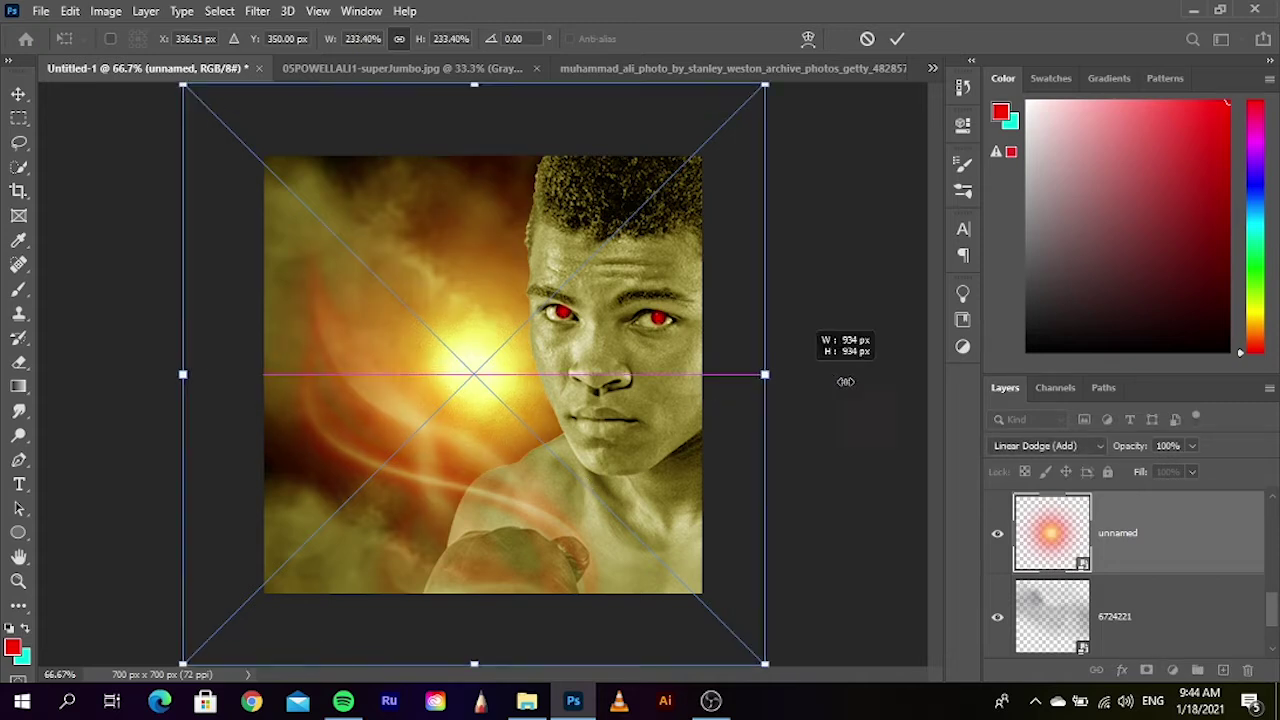
{"action": "left_click_drag", "start_coordinate": [467, 420], "coordinate": [518, 465]}
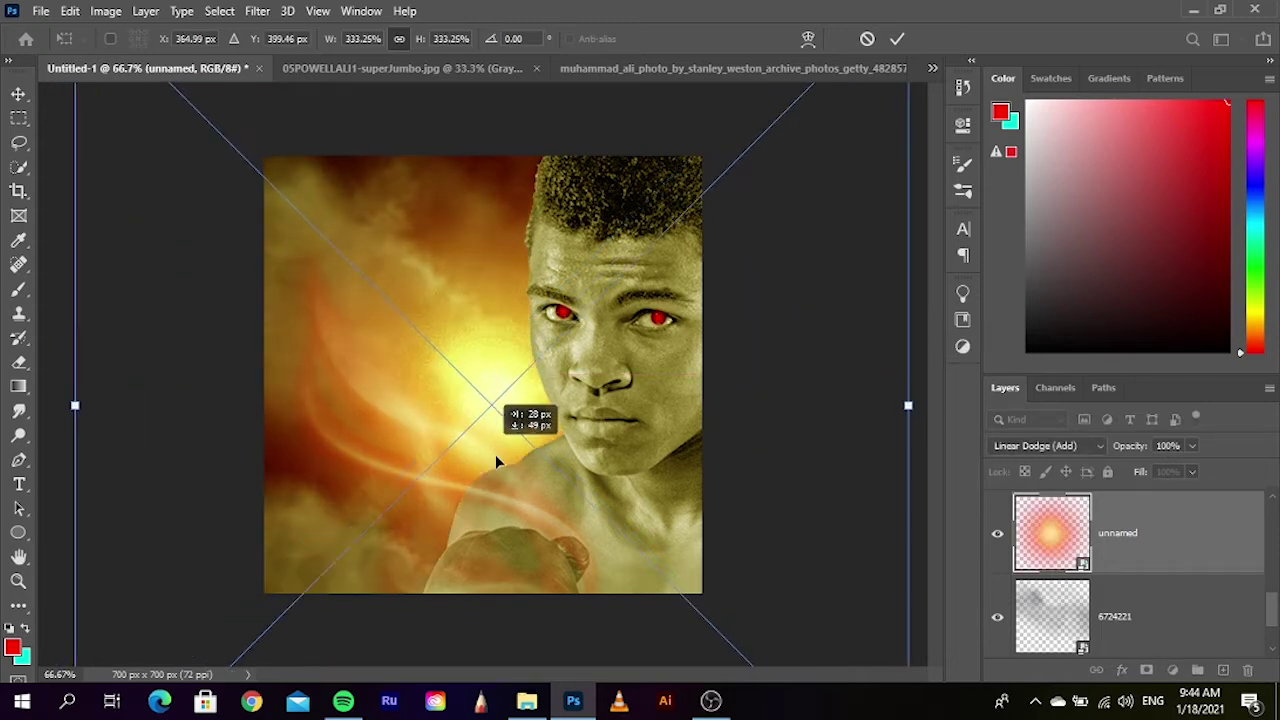
{"action": "left_click_drag", "start_coordinate": [516, 459], "coordinate": [526, 440]}
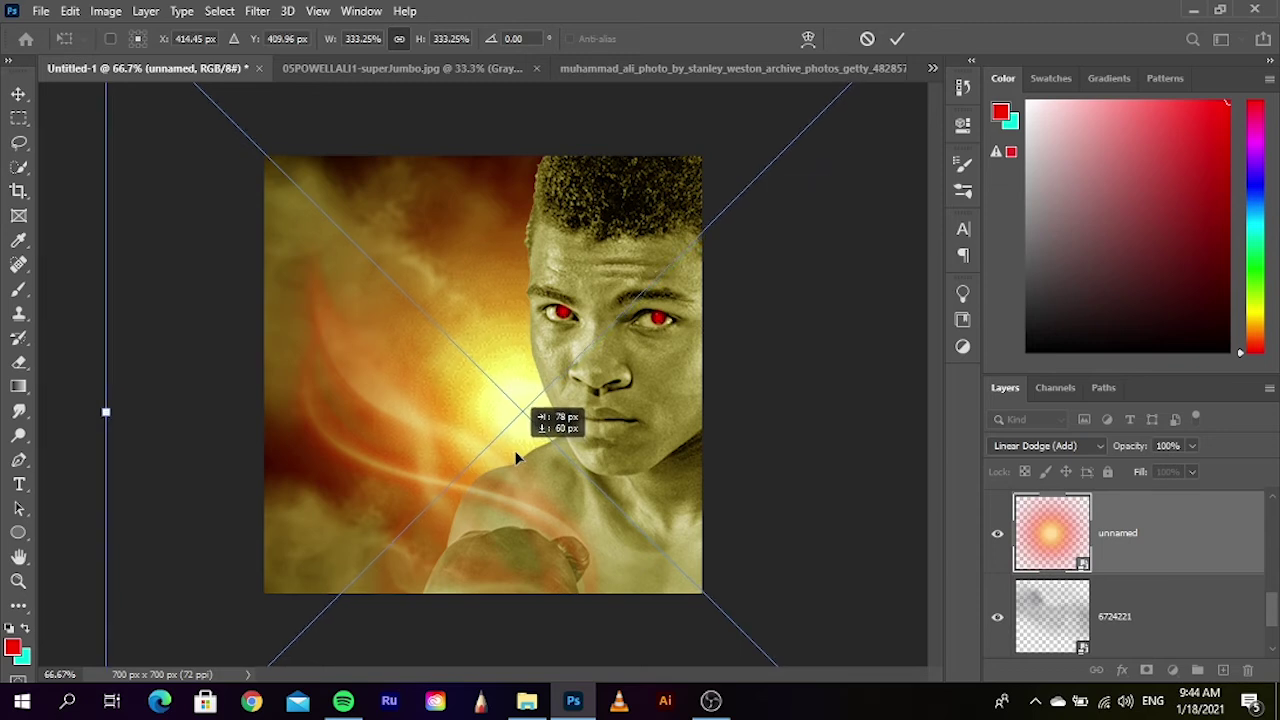
{"action": "key", "text": "Return"}
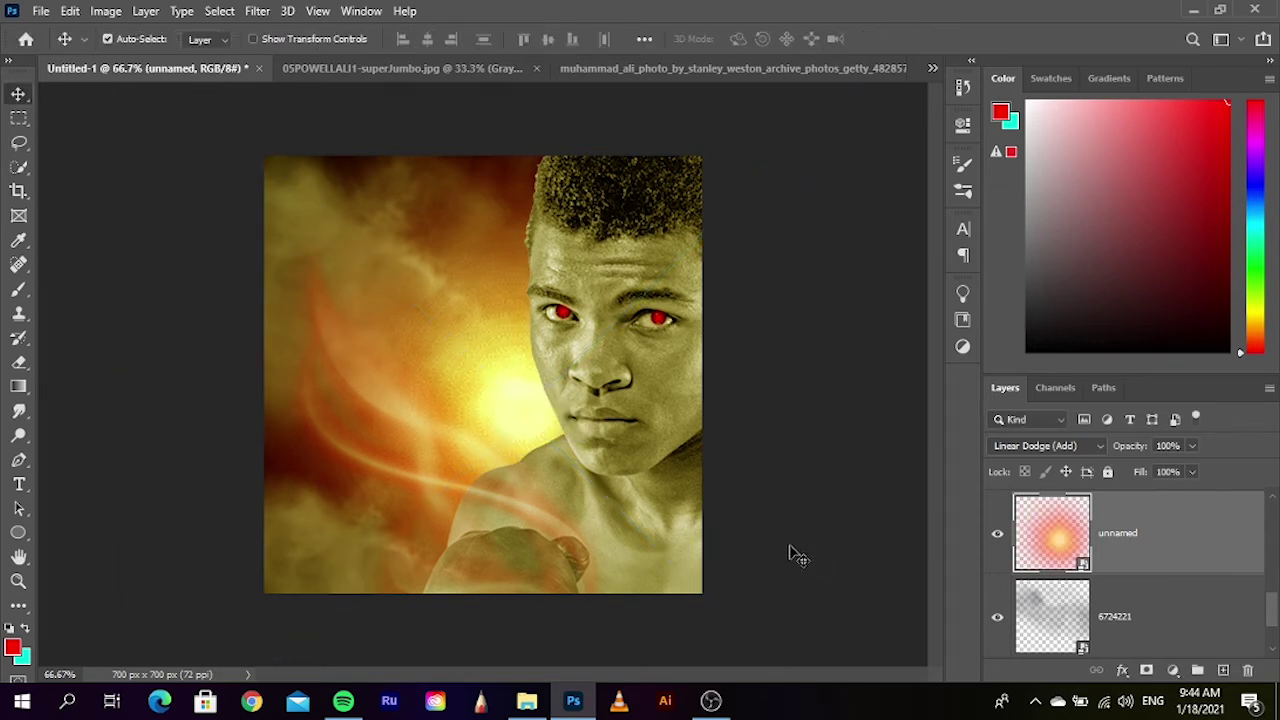
{"action": "scroll", "coordinate": [1138, 600], "scroll_direction": "up", "scroll_amount": 2}
{"action": "scroll", "coordinate": [1150, 590], "scroll_direction": "up", "scroll_amount": 2}
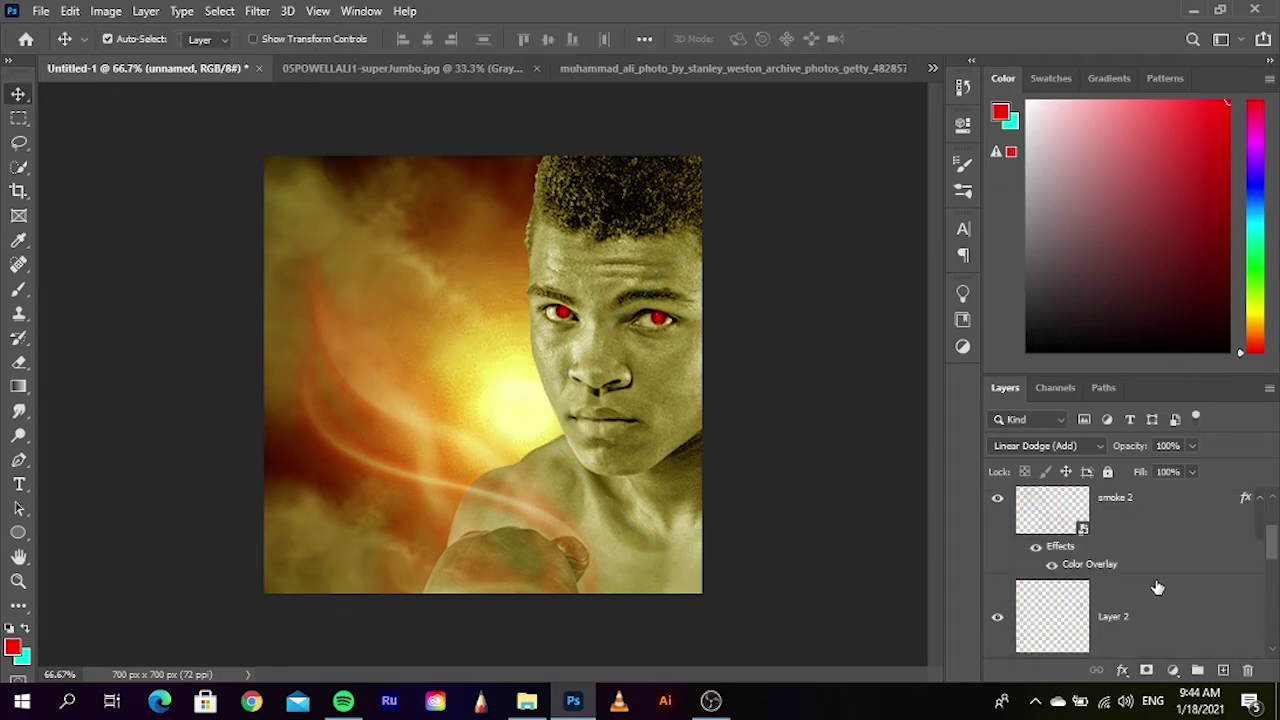
{"action": "scroll", "coordinate": [1157, 587], "scroll_direction": "up", "scroll_amount": 2}
- Move the smoke 2 wisps slightly left and down, commit the transform, and deselect
{"action": "left_click", "coordinate": [1148, 618]}
{"action": "key", "text": "ctrl+t"}
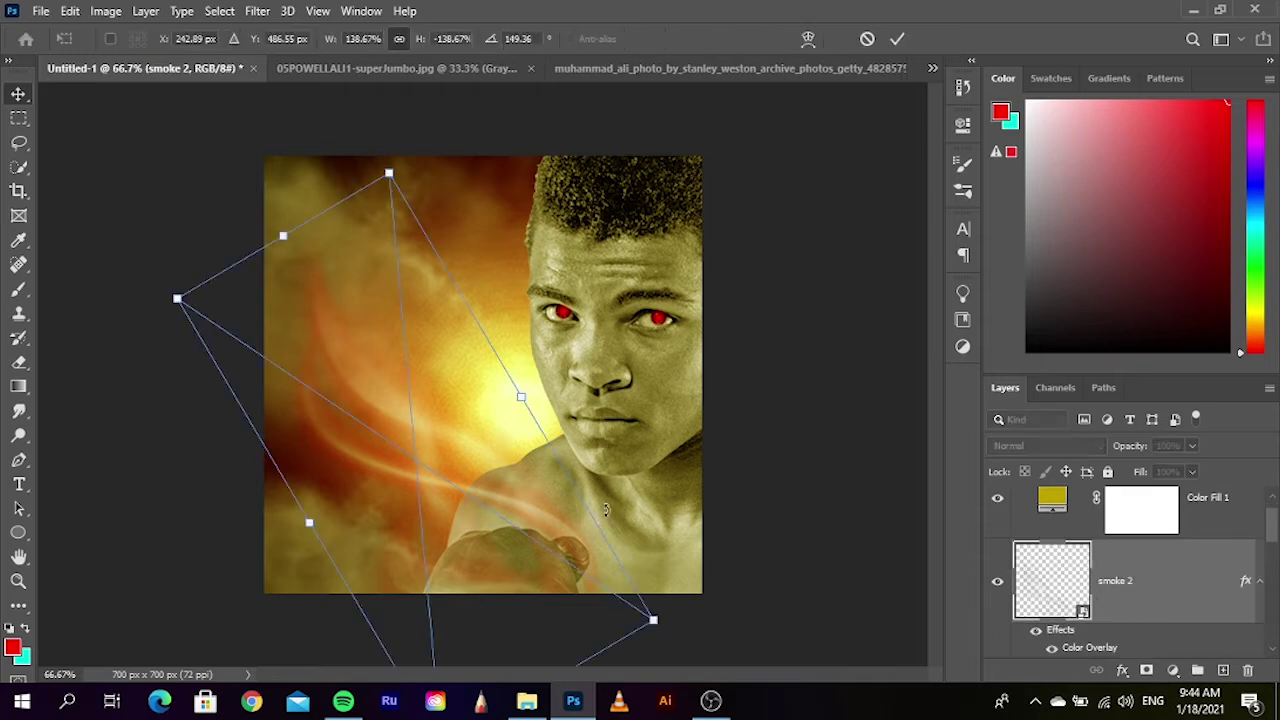
{"action": "key", "text": "Left"}
{"action": "key", "text": "Left"}
{"action": "key", "text": "Left"}
{"action": "key", "text": "Left"}
{"action": "key", "text": "Left"}
{"action": "key", "text": "Left"}
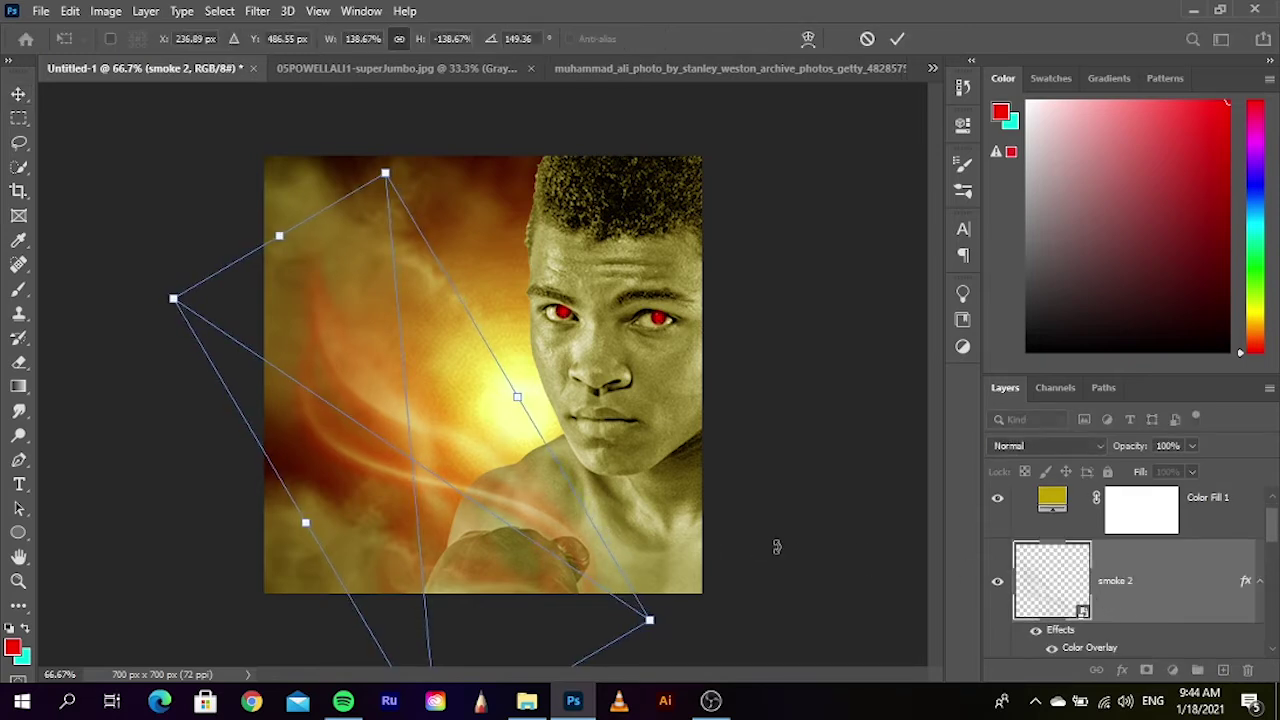
{"action": "left_click_drag", "start_coordinate": [532, 522], "coordinate": [543, 553]}
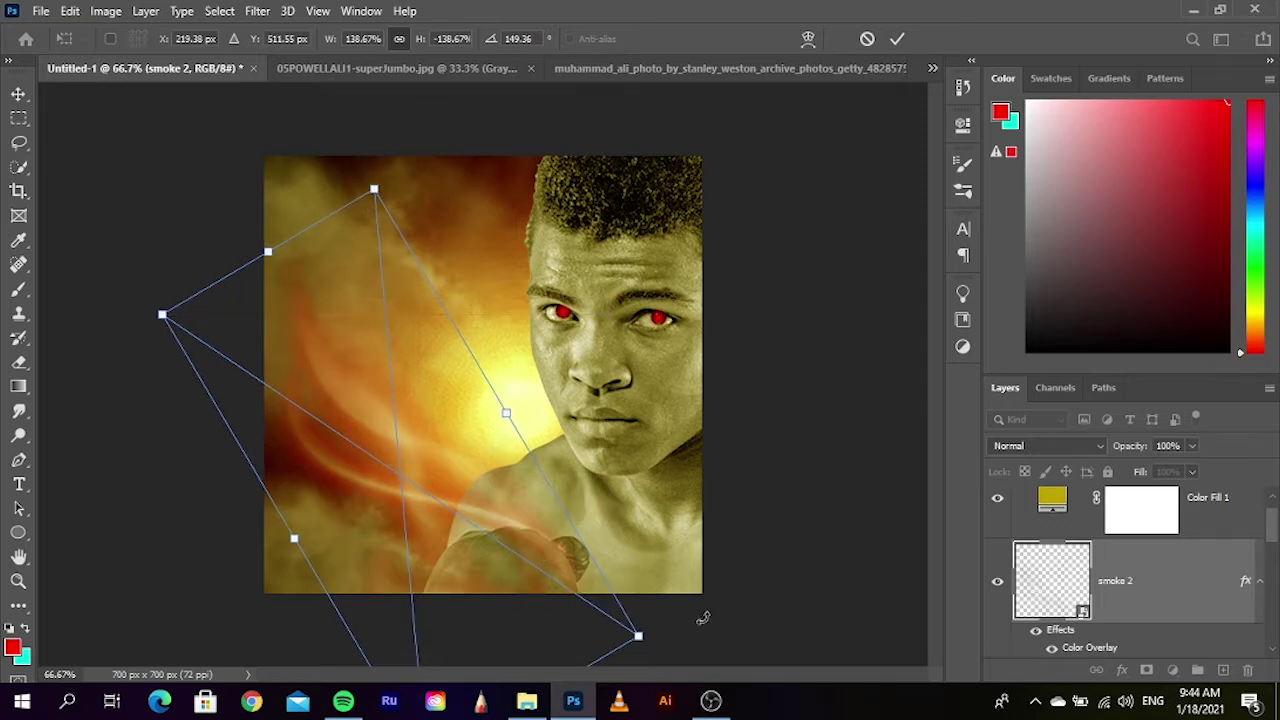
{"action": "key", "text": "Return"}
{"action": "left_click", "coordinate": [812, 614]}
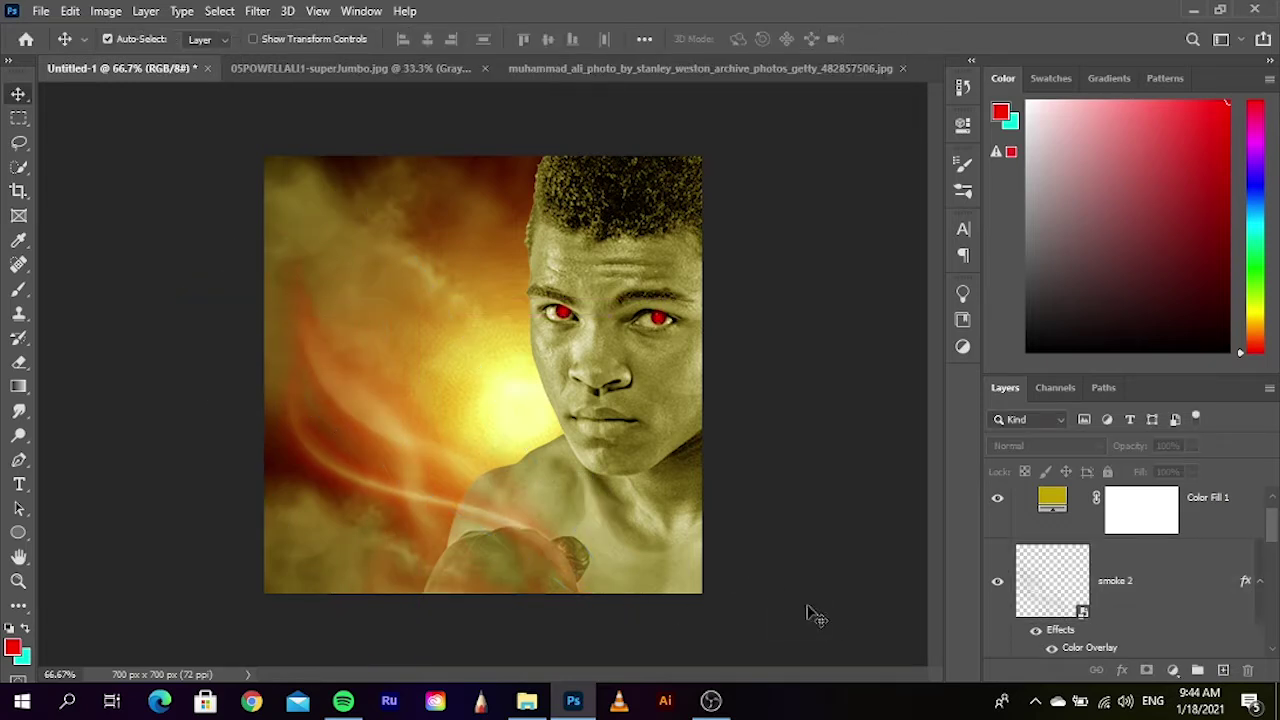
{"action": "scroll", "coordinate": [1128, 596], "scroll_direction": "down", "scroll_amount": 1}
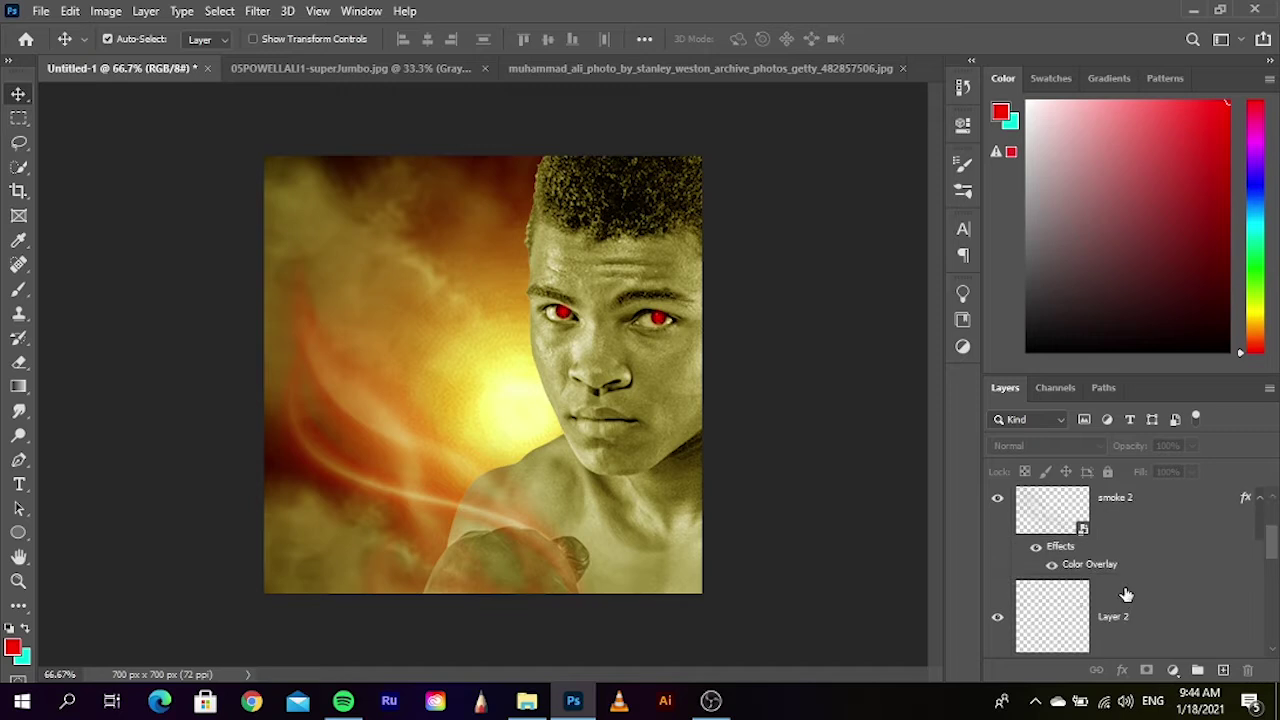
{"action": "scroll", "coordinate": [1126, 595], "scroll_direction": "up", "scroll_amount": 2}
- Add a reversed radial Gradient Fill layer at 166% scale above Color Fill 1
{"action": "left_click", "coordinate": [1210, 530]}
{"action": "left_click", "coordinate": [1172, 670]}
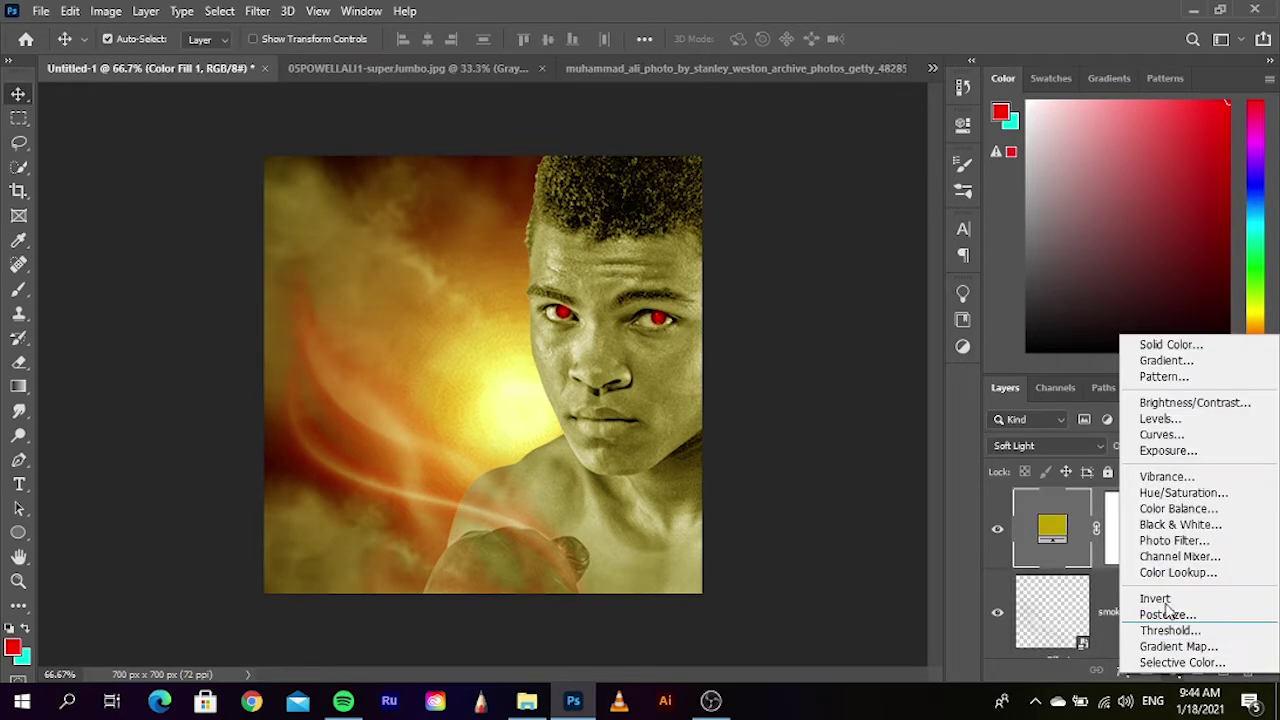
{"action": "left_click", "coordinate": [1164, 361]}
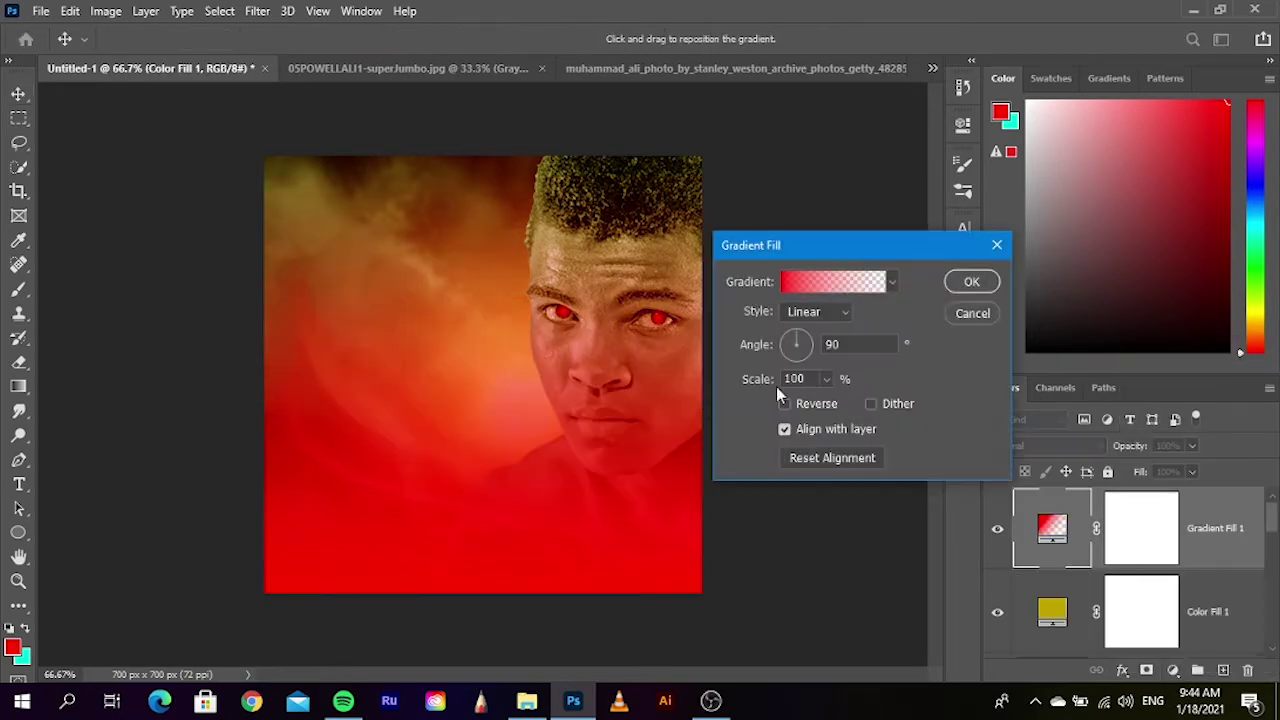
{"action": "left_click", "coordinate": [843, 314]}
{"action": "left_click", "coordinate": [838, 335]}
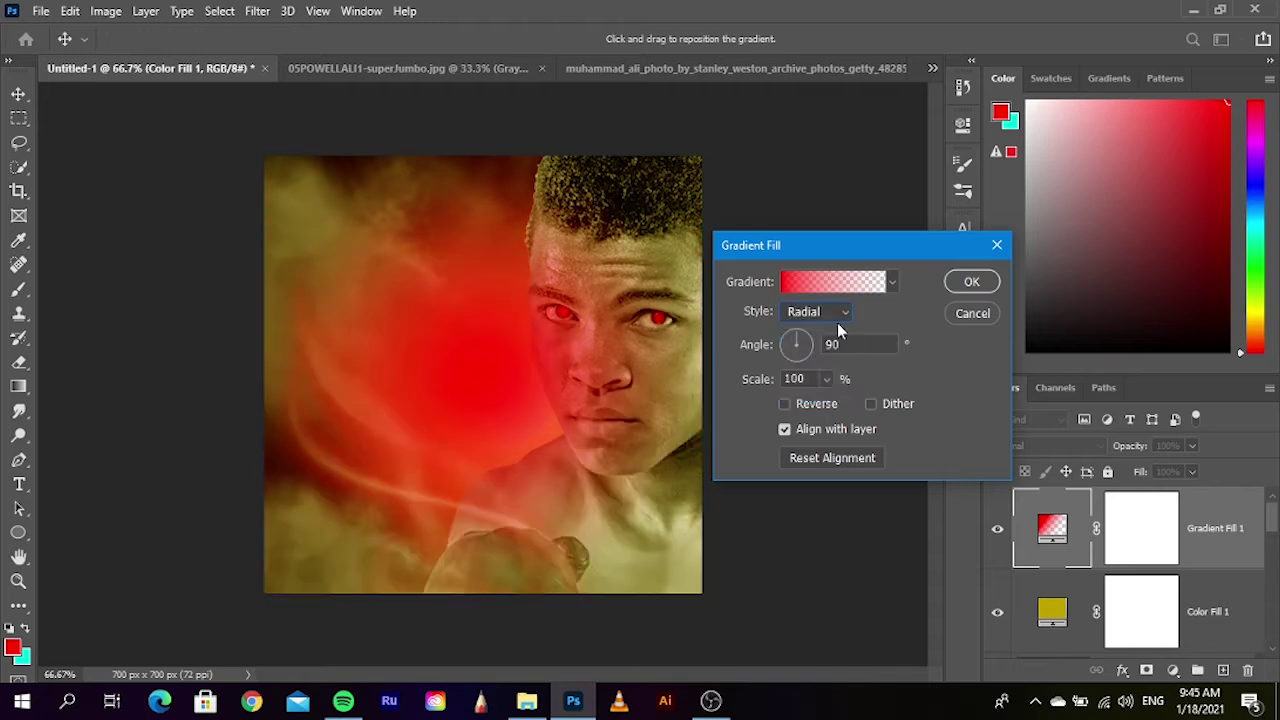
{"action": "left_click", "coordinate": [800, 405]}
{"action": "left_click", "coordinate": [826, 379]}
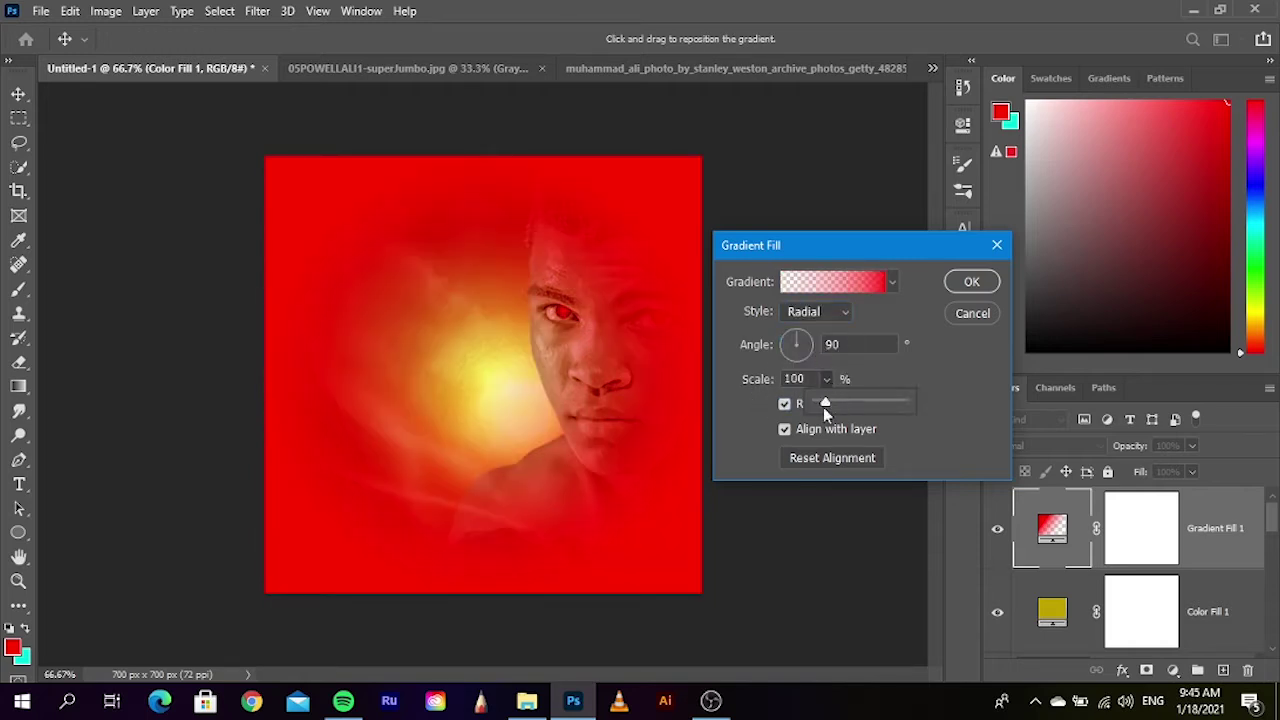
{"action": "left_click_drag", "start_coordinate": [830, 404], "coordinate": [833, 398]}
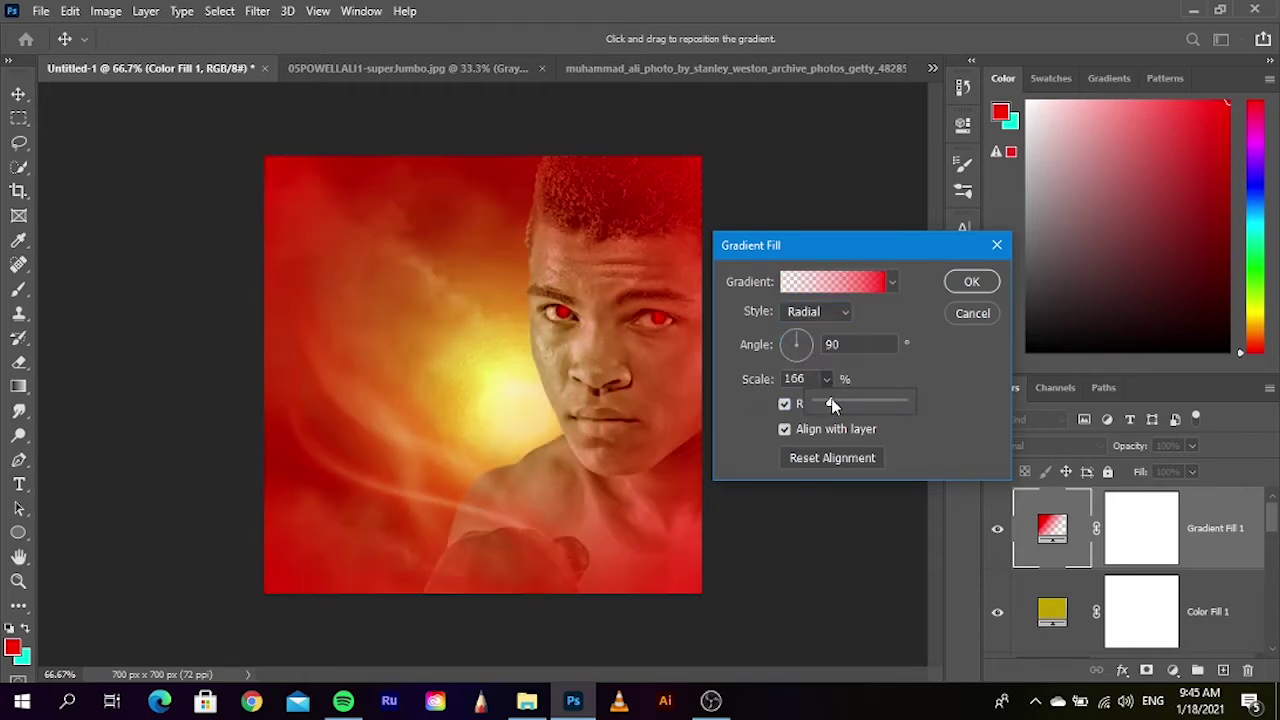
- Set both gradient stops to black, apply the fill, and blend it in Overlay mode
{"action": "left_click", "coordinate": [858, 287]}
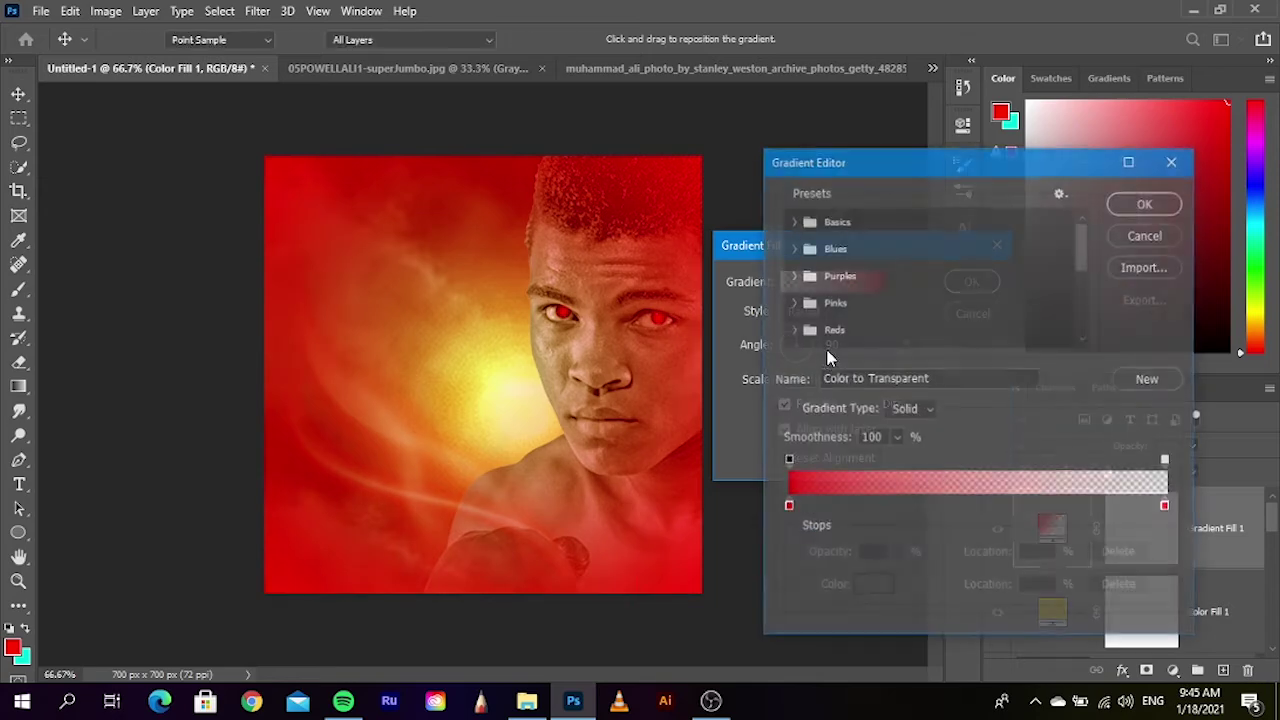
{"action": "double_click", "coordinate": [788, 510]}
{"action": "left_click_drag", "start_coordinate": [834, 420], "coordinate": [760, 428]}
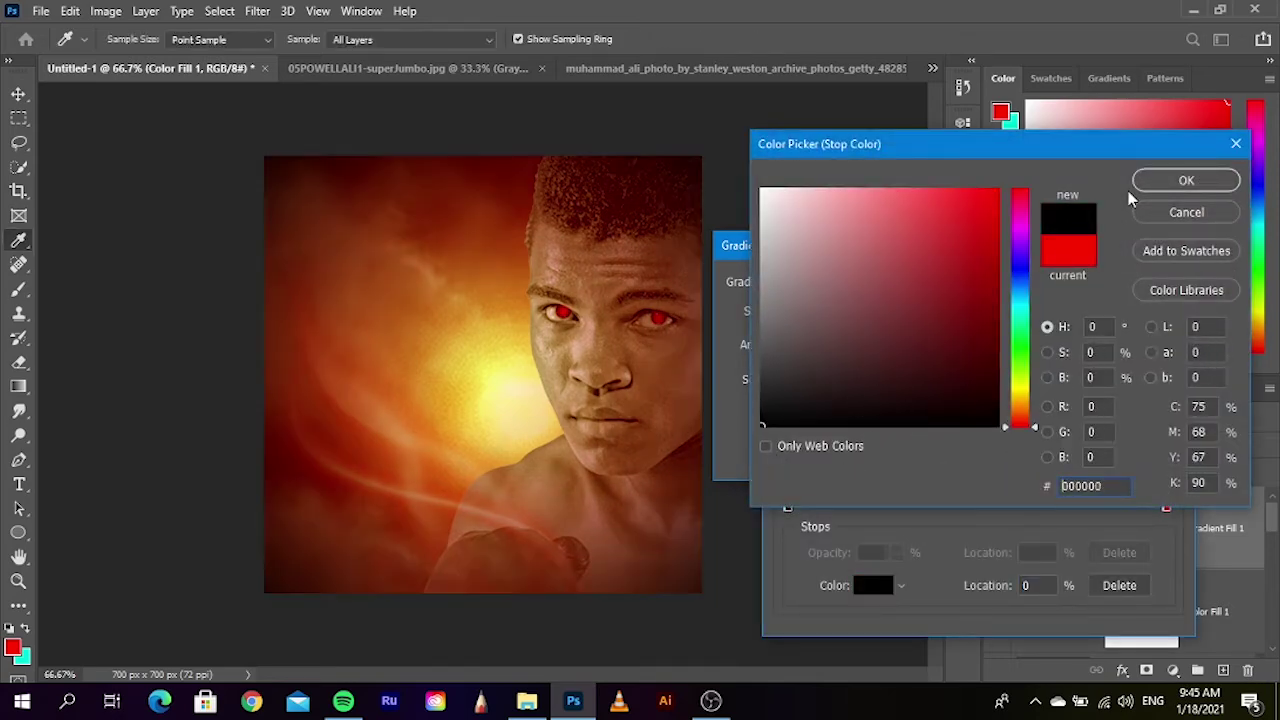
{"action": "left_click", "coordinate": [1165, 183]}
{"action": "double_click", "coordinate": [1167, 508]}
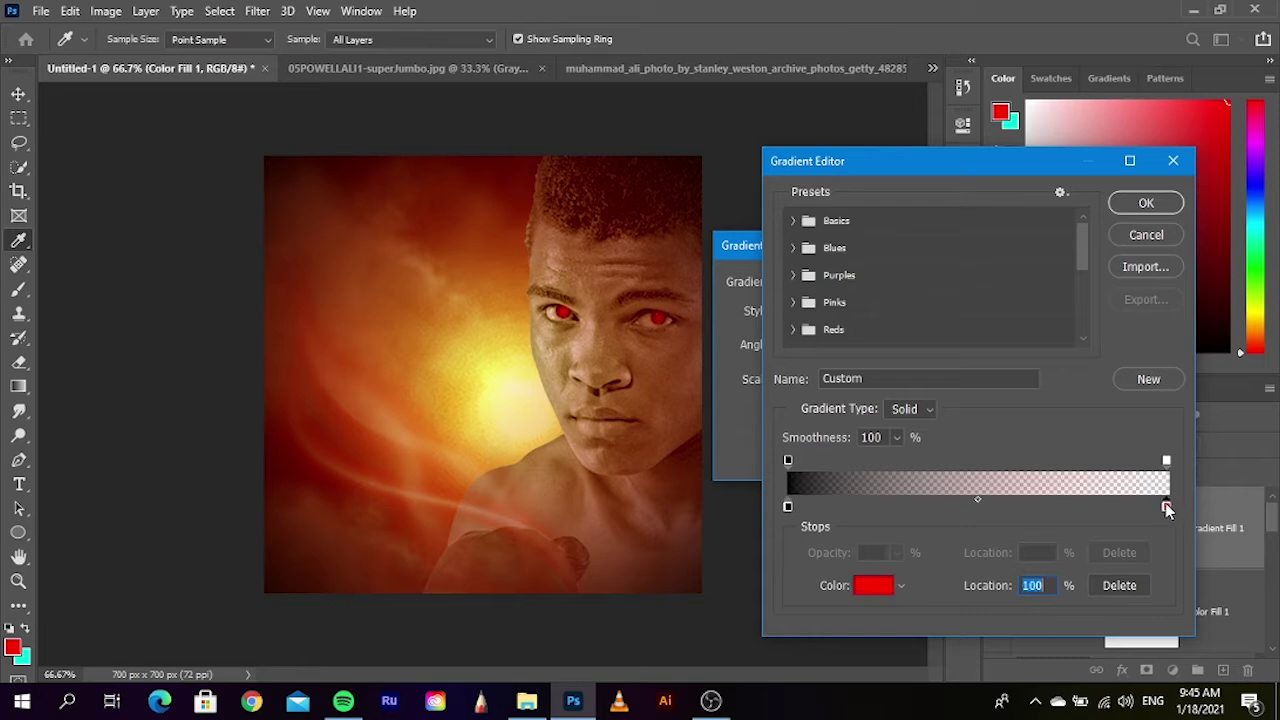
{"action": "left_click_drag", "start_coordinate": [934, 377], "coordinate": [760, 428]}
{"action": "left_click", "coordinate": [1155, 181]}
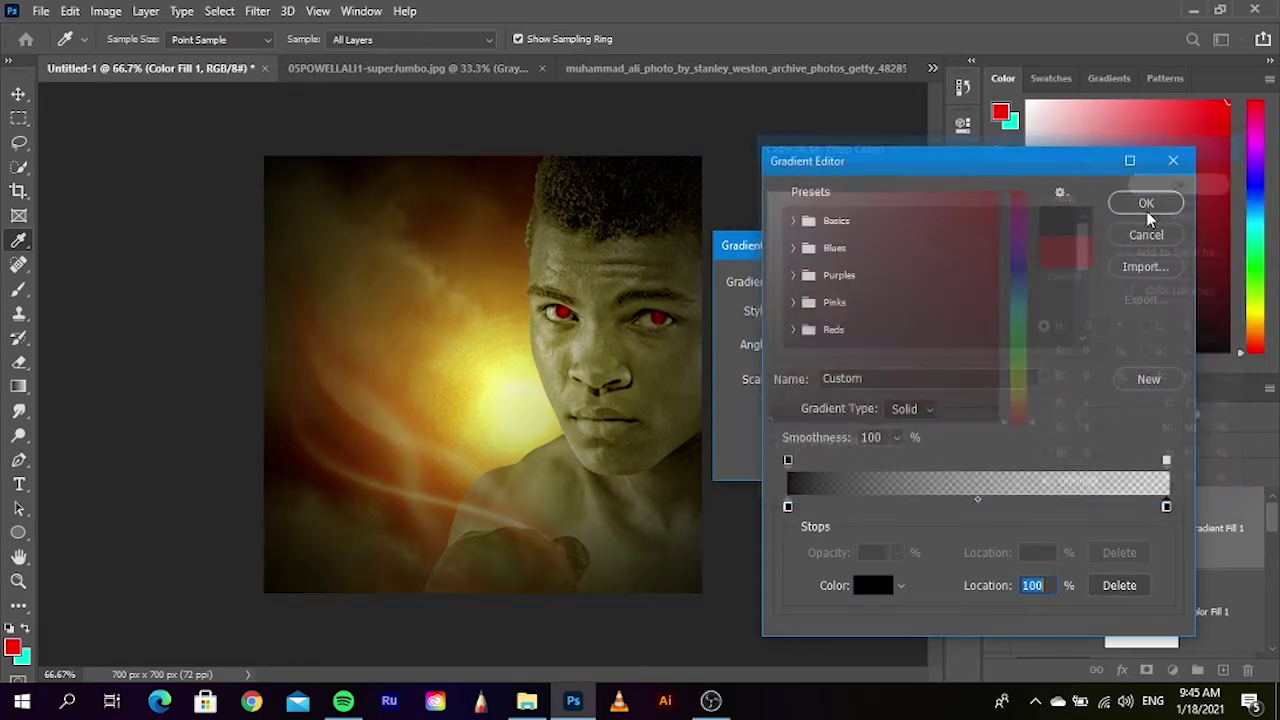
{"action": "left_click", "coordinate": [1140, 204]}
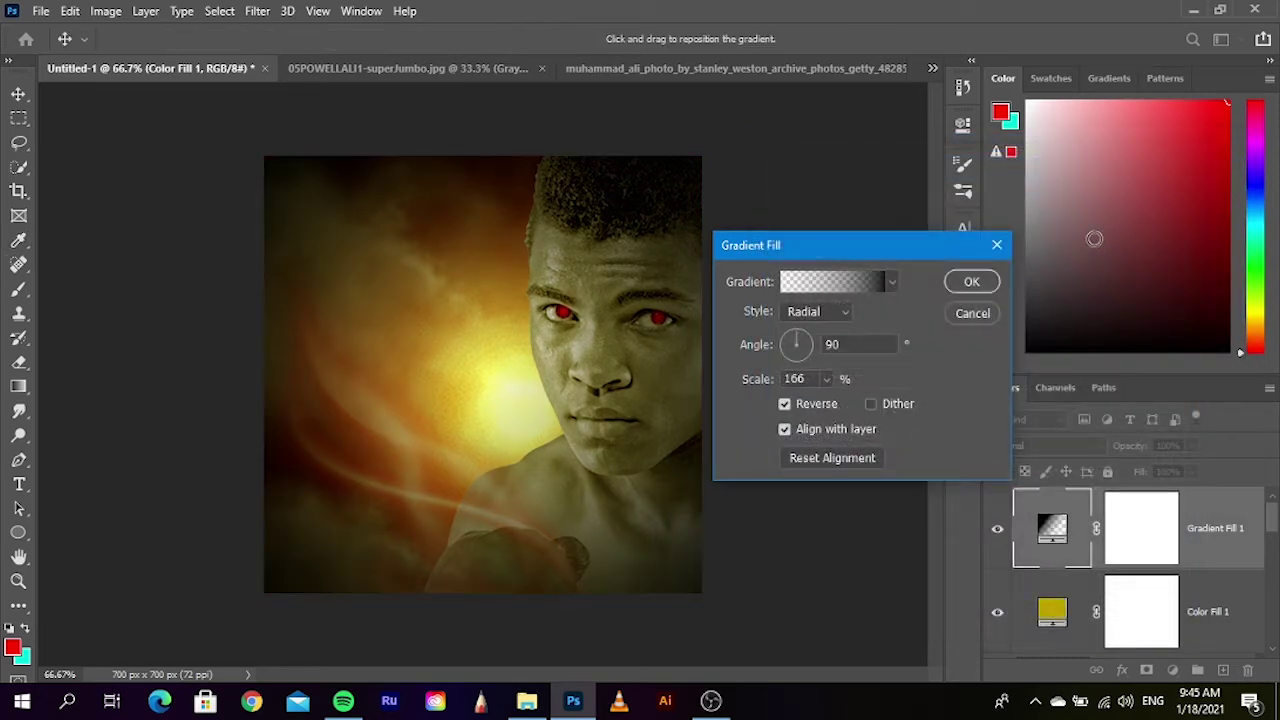
{"action": "left_click", "coordinate": [971, 282]}
{"action": "left_click", "coordinate": [1040, 446]}
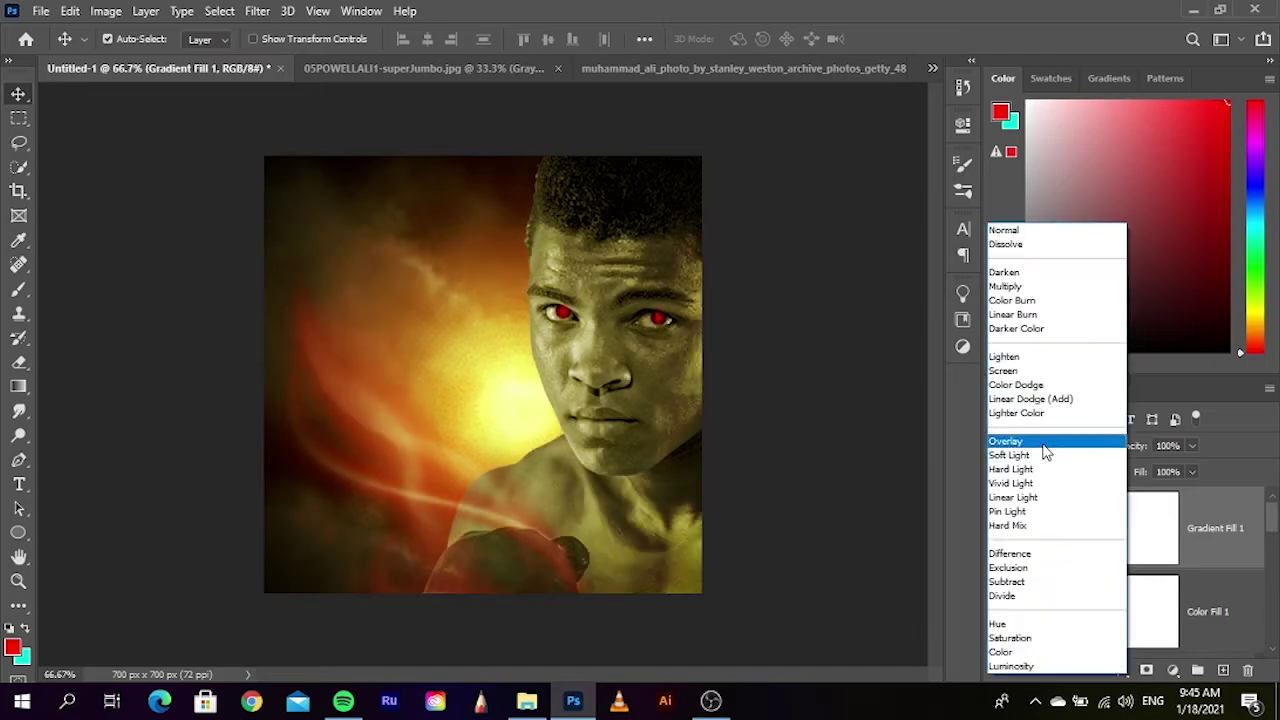
{"action": "left_click", "coordinate": [1041, 446]}
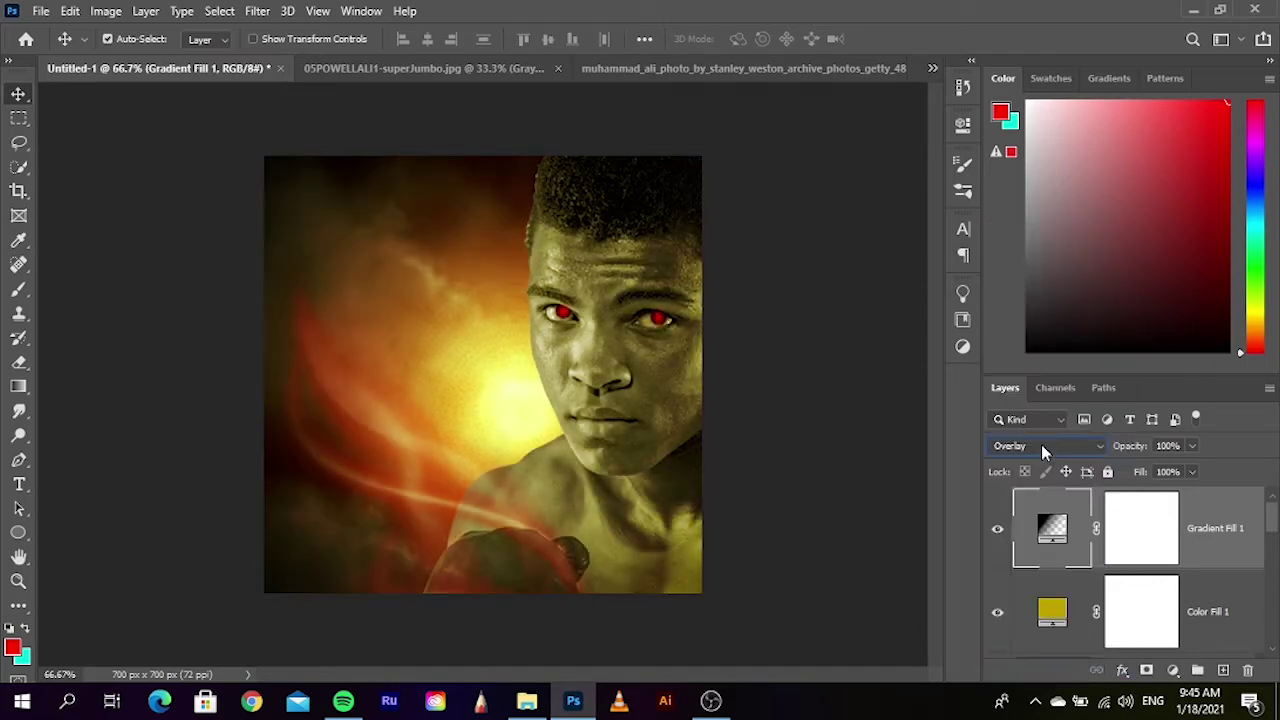
{"action": "left_click", "coordinate": [862, 475]}
- Bring the boxing glove into view and add a new empty layer above Layer 1
{"action": "scroll", "coordinate": [580, 345], "scroll_direction": "up", "scroll_amount": 1}
{"action": "scroll", "coordinate": [574, 334], "scroll_direction": "up", "scroll_amount": 1}
{"action": "scroll", "coordinate": [590, 360], "scroll_direction": "down", "scroll_amount": 1}
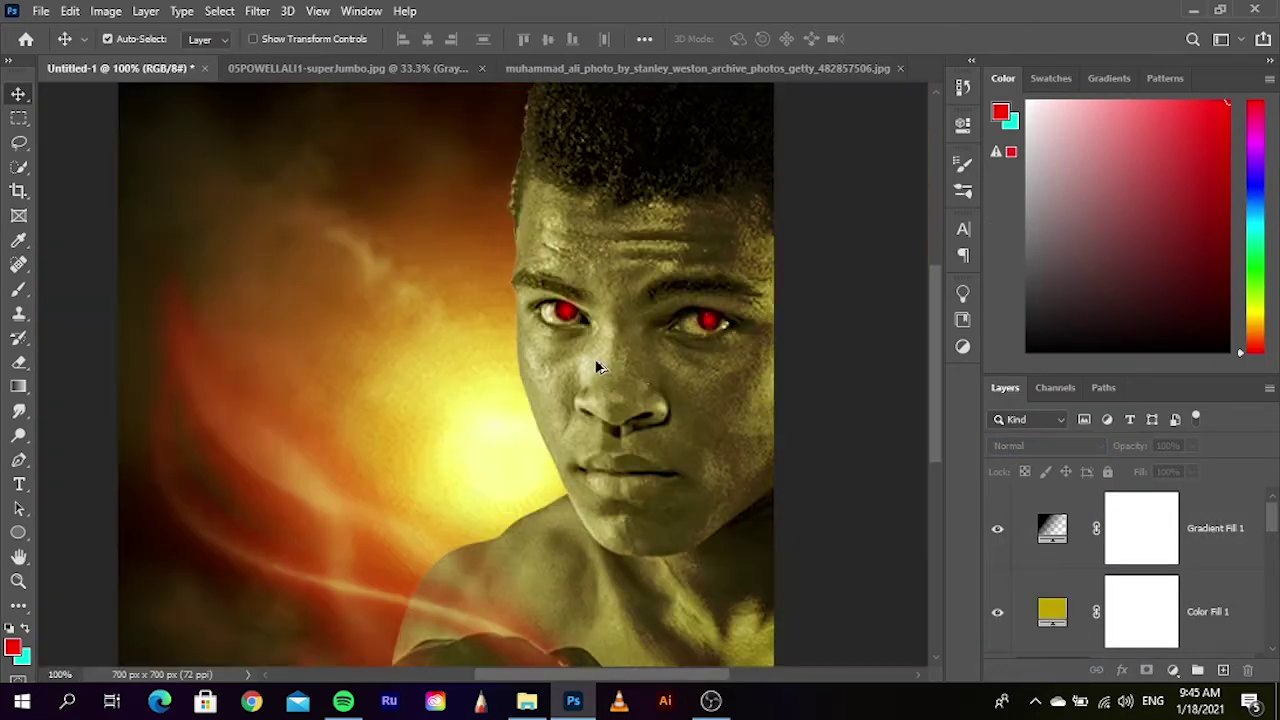
{"action": "left_click_drag", "start_coordinate": [627, 518], "coordinate": [617, 354]}
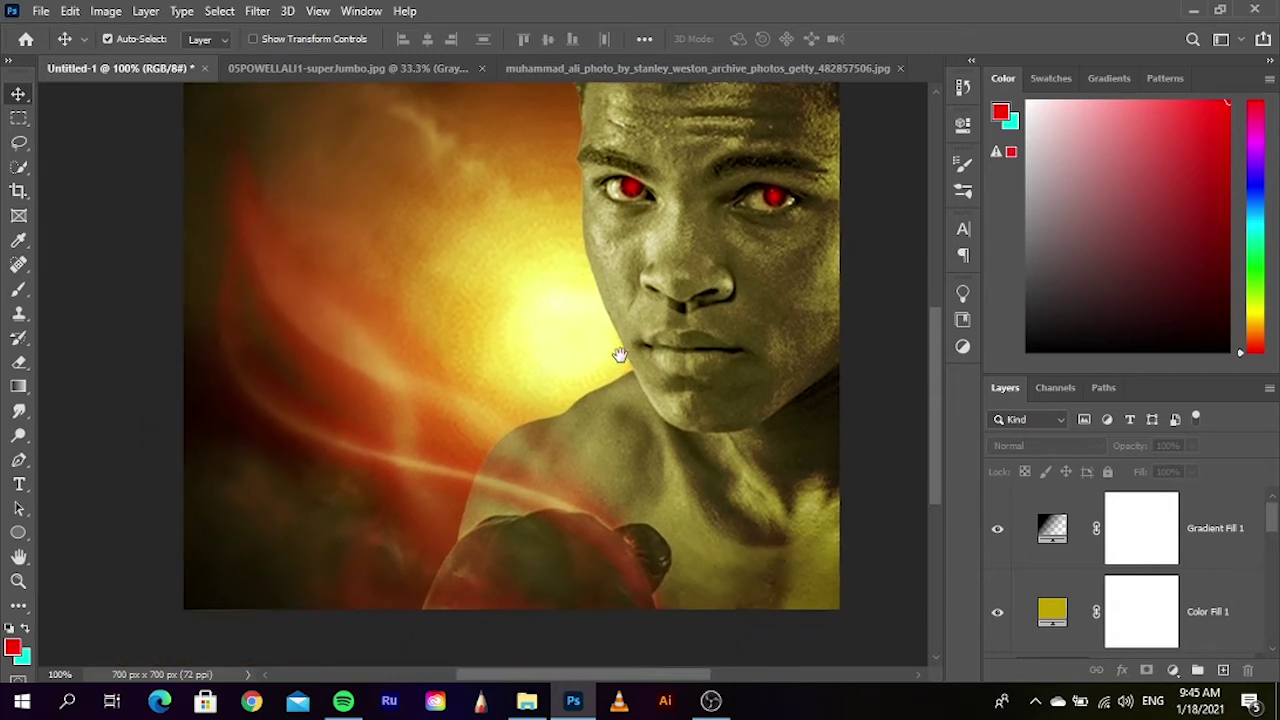
{"action": "scroll", "coordinate": [630, 437], "scroll_direction": "up", "scroll_amount": 1}
{"action": "left_click_drag", "start_coordinate": [646, 397], "coordinate": [648, 367]}
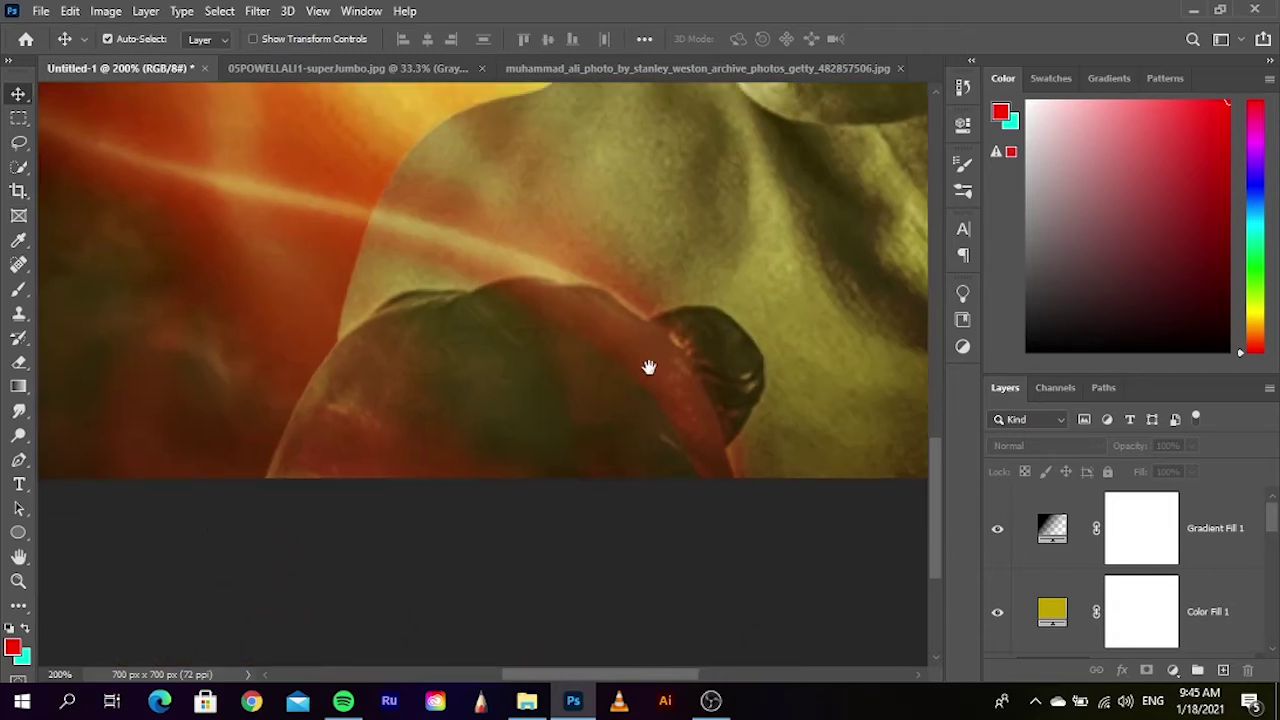
{"action": "scroll", "coordinate": [1100, 615], "scroll_direction": "down", "scroll_amount": 2}
{"action": "scroll", "coordinate": [1140, 572], "scroll_direction": "down", "scroll_amount": 1}
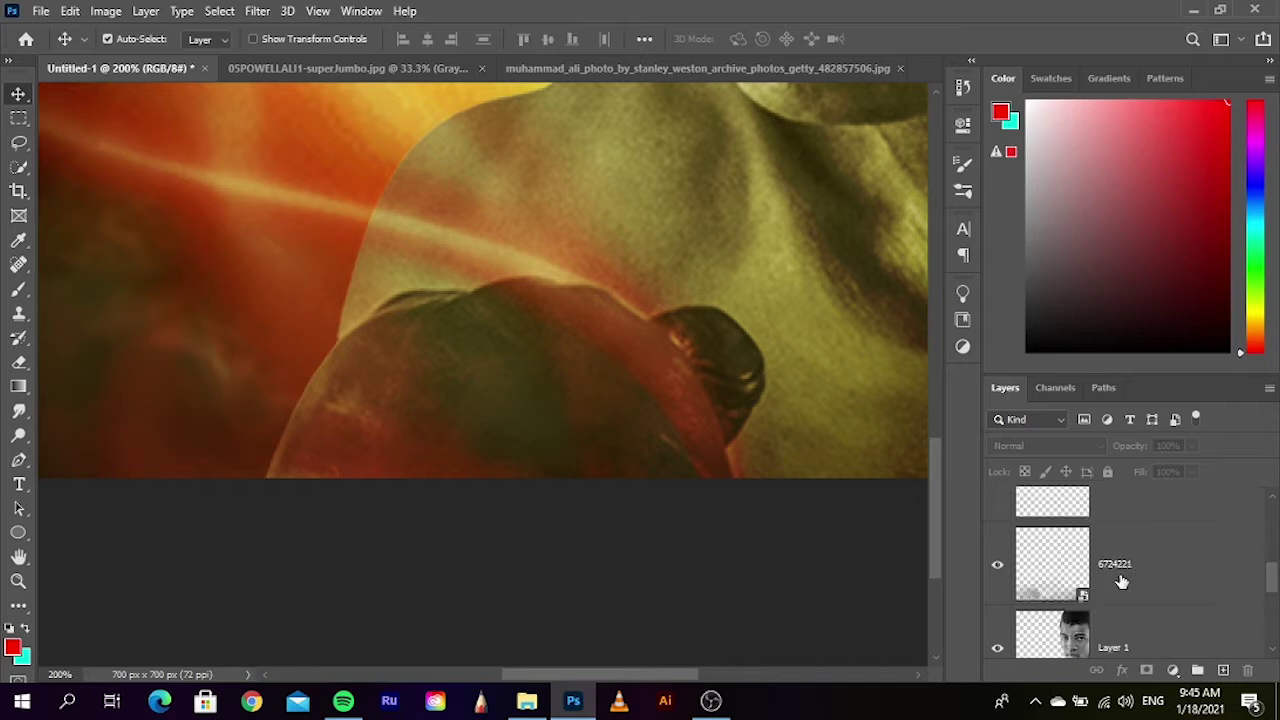
{"action": "scroll", "coordinate": [1140, 572], "scroll_direction": "down", "scroll_amount": 1}
{"action": "left_click", "coordinate": [1128, 571]}
{"action": "left_click", "coordinate": [1223, 671]}
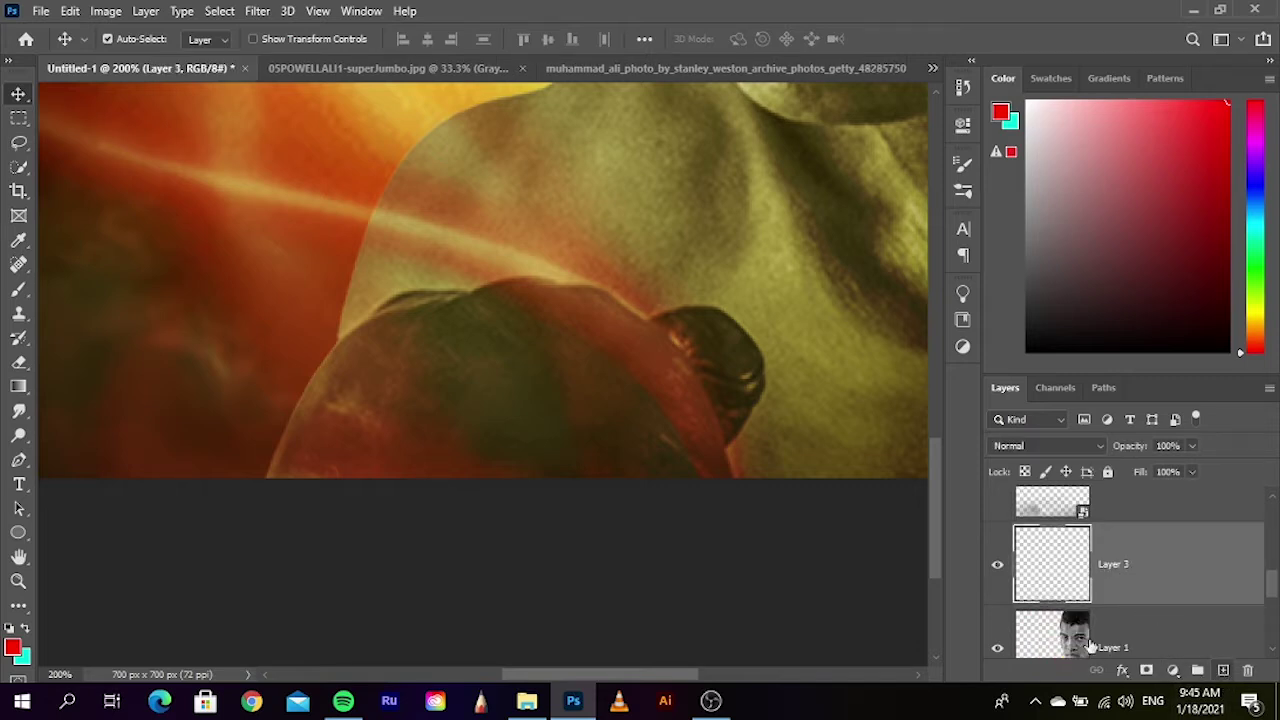
- Paint red over the boxing glove with an enlarged brush and blend Layer 3 in Overlay
{"action": "left_click", "coordinate": [18, 289]}
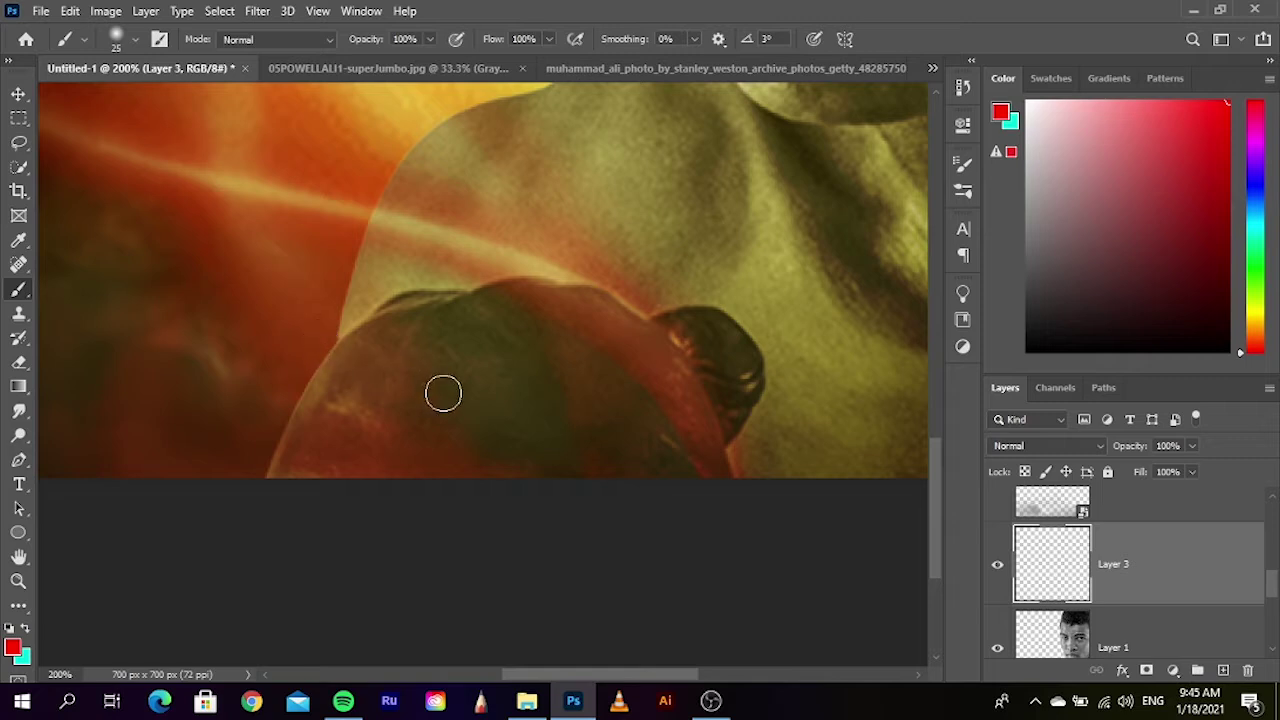
{"action": "key", "text": "bracketright"}
{"action": "key", "text": "bracketright"}
{"action": "key", "text": "bracketright"}
{"action": "key", "text": "bracketright"}
{"action": "key", "text": "bracketright"}
{"action": "key", "text": "bracketright"}
{"action": "key", "text": "bracketright"}
{"action": "key", "text": "bracketright"}
{"action": "key", "text": "bracketright"}
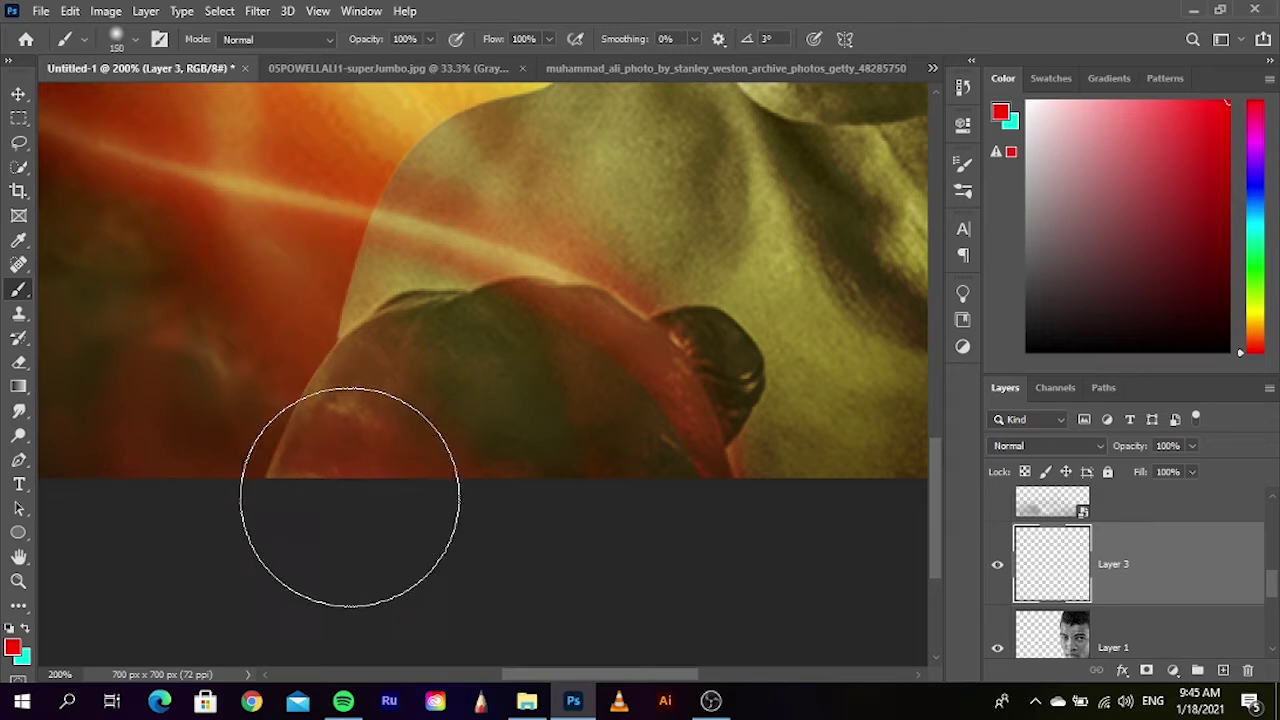
{"action": "left_click", "coordinate": [361, 492]}
{"action": "mouse_move", "coordinate": [361, 492]}
{"action": "left_mouse_down"}
{"action": "mouse_move", "coordinate": [443, 386]}
{"action": "mouse_move", "coordinate": [494, 391]}
{"action": "mouse_move", "coordinate": [529, 371]}
{"action": "mouse_move", "coordinate": [586, 414]}
{"action": "left_mouse_up"}
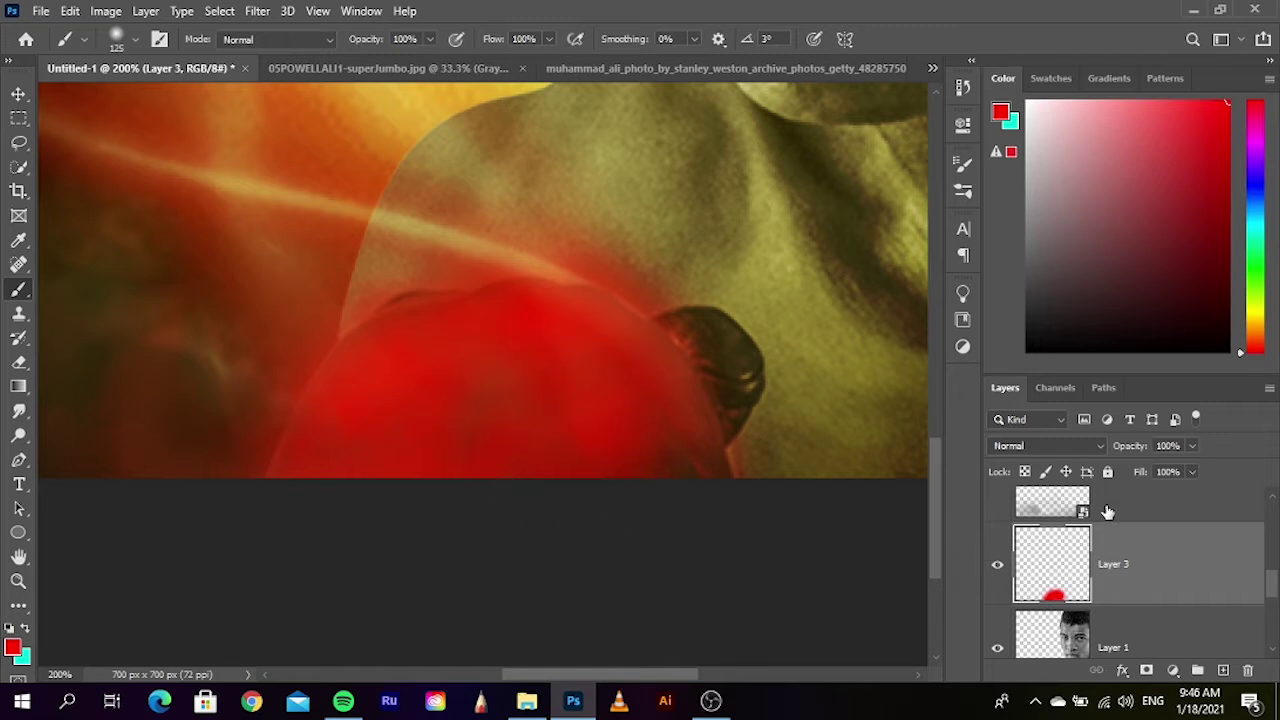
{"action": "left_click", "coordinate": [1068, 450]}
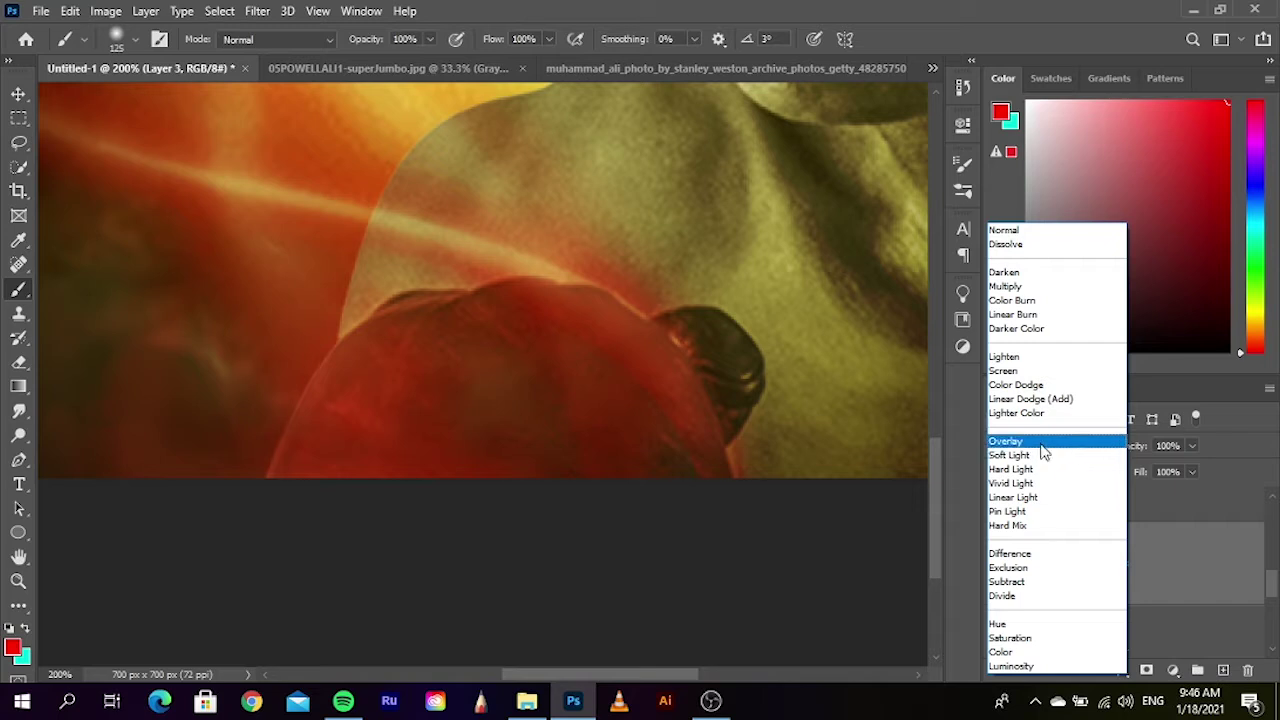
{"action": "left_click", "coordinate": [1040, 445]}
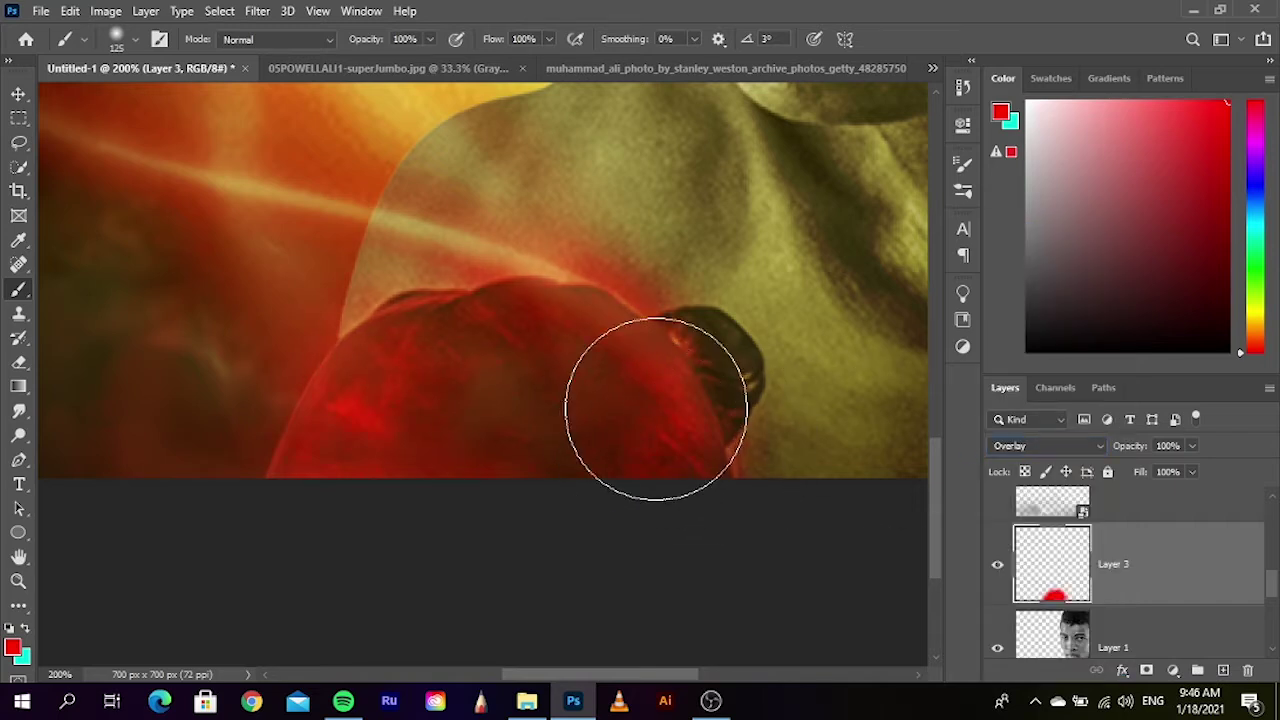
{"action": "key", "text": "bracketleft"}
{"action": "key", "text": "bracketleft"}
{"action": "key", "text": "bracketleft"}
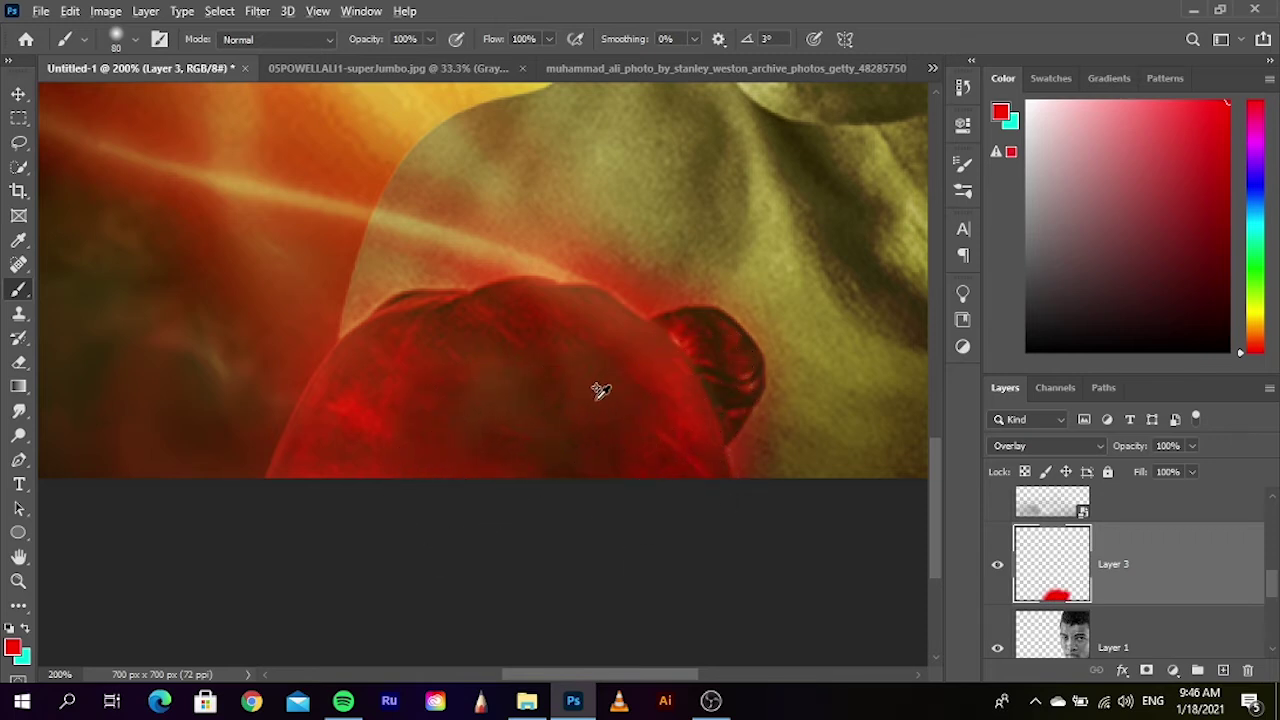
{"action": "key", "text": "ctrl+minus"}
{"action": "key", "text": "ctrl+minus"}
- Add a new empty layer above Layer 3 and pick an orange-red paint colour
{"action": "left_click", "coordinate": [18, 93]}
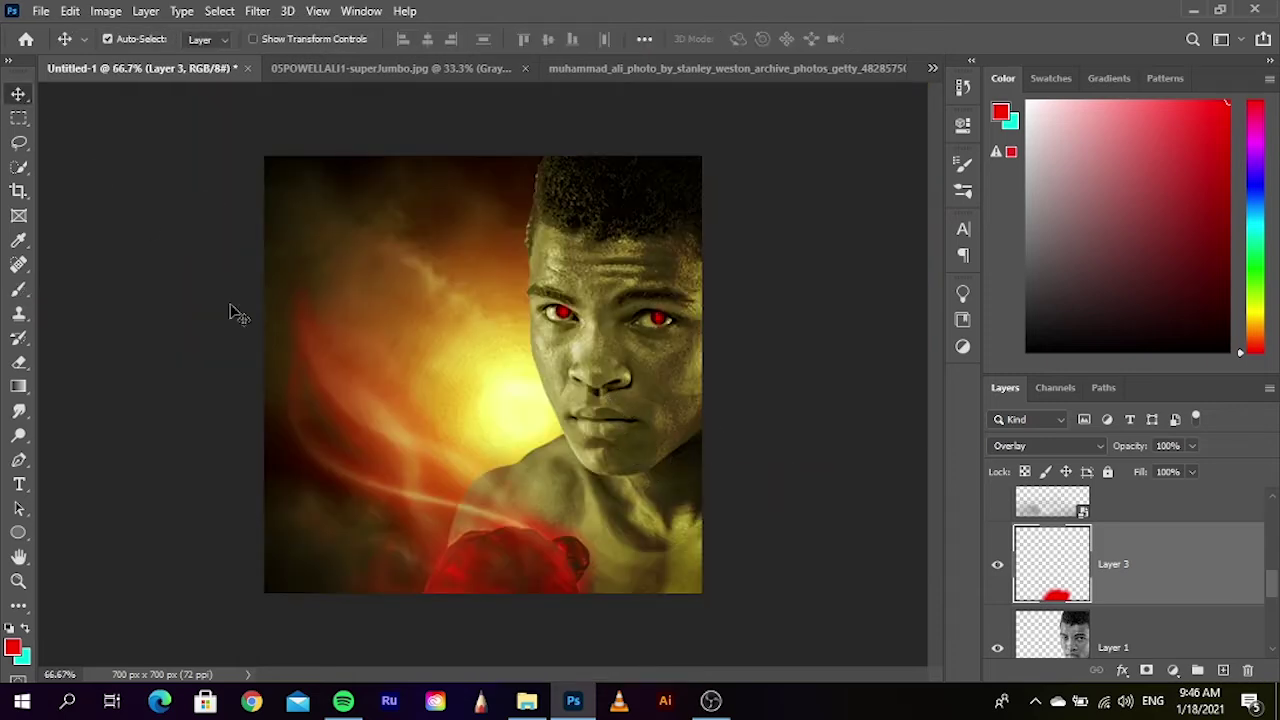
{"action": "scroll", "coordinate": [517, 623], "scroll_direction": "up", "scroll_amount": 2}
{"action": "left_click_drag", "start_coordinate": [560, 565], "coordinate": [602, 536]}
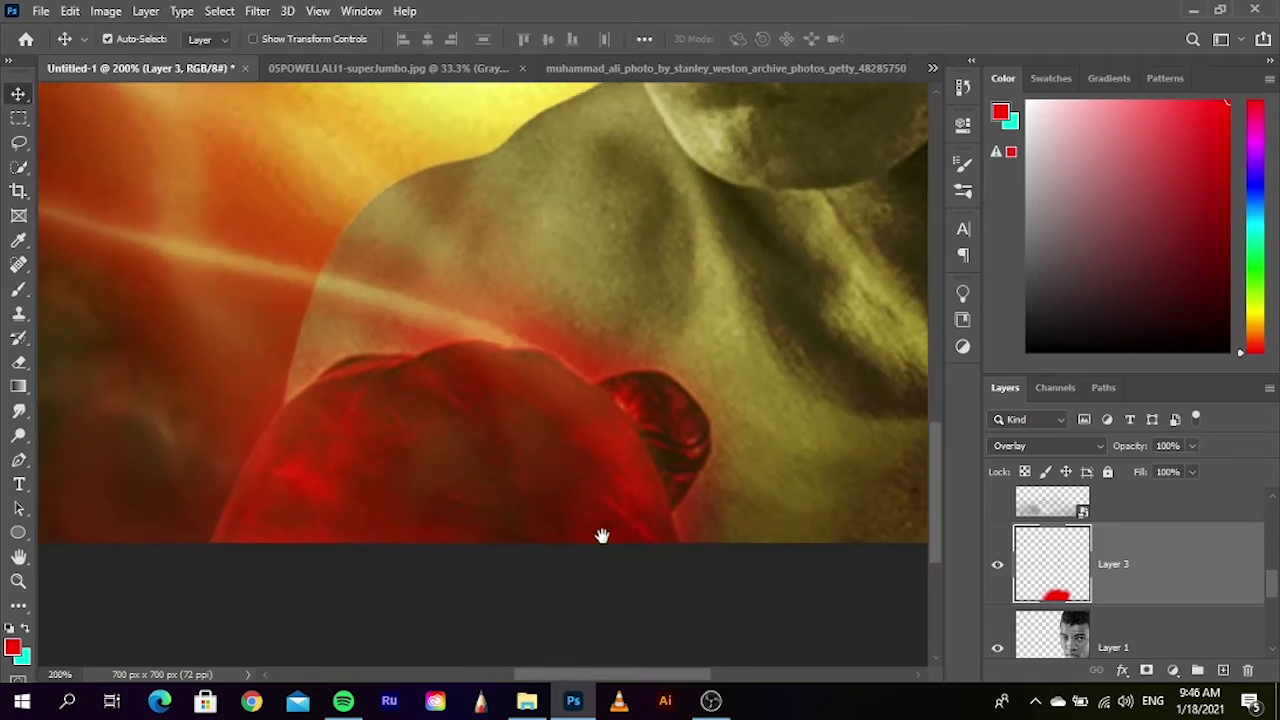
{"action": "left_click", "coordinate": [1222, 670]}
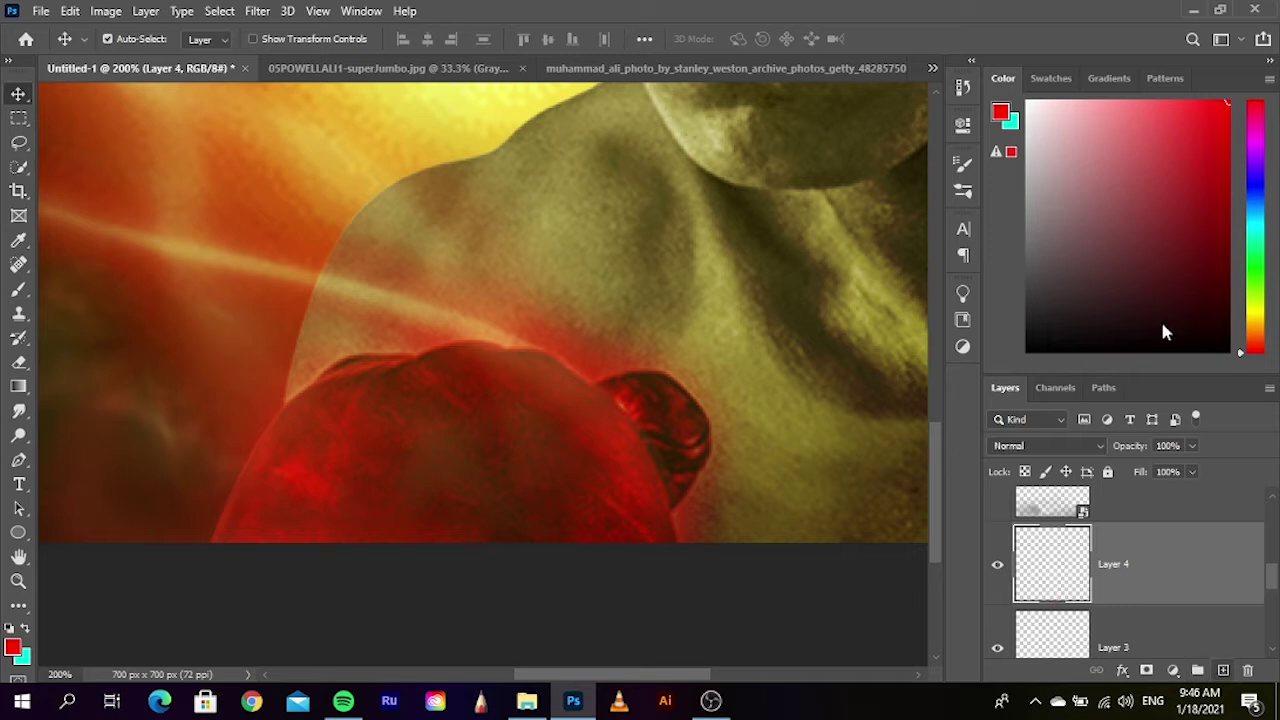
{"action": "left_click", "coordinate": [1257, 343]}
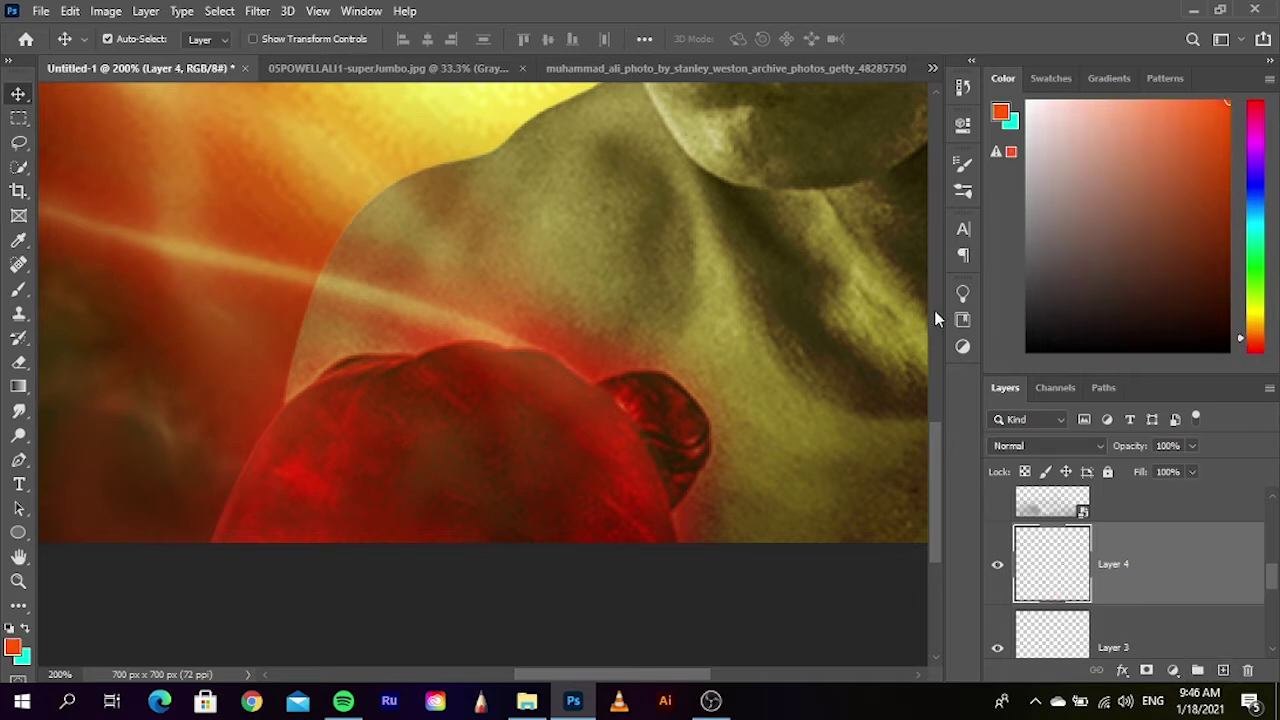
- Brush orange-red over the glove and the dark spot beside it, blending Layer 4 as Darker Color
{"action": "left_click", "coordinate": [18, 289]}
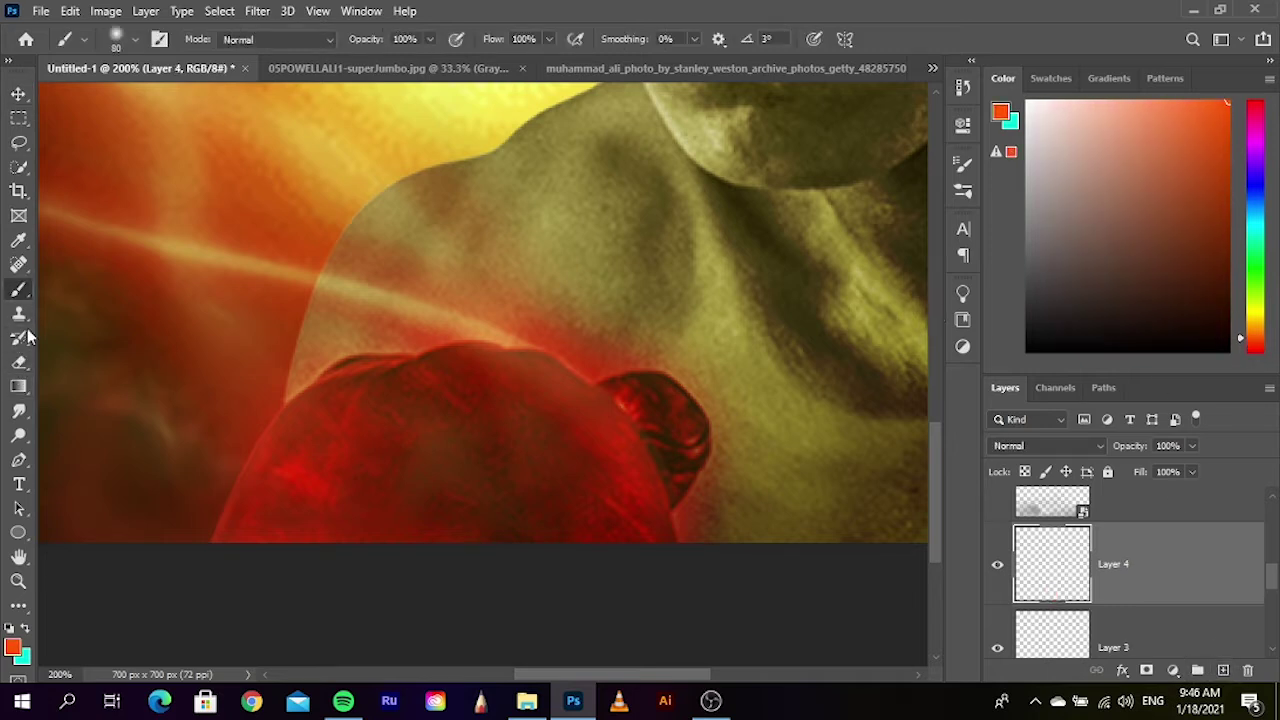
{"action": "mouse_move", "coordinate": [267, 554]}
{"action": "left_mouse_down"}
{"action": "mouse_move", "coordinate": [366, 414]}
{"action": "mouse_move", "coordinate": [386, 423]}
{"action": "mouse_move", "coordinate": [470, 403]}
{"action": "mouse_move", "coordinate": [529, 423]}
{"action": "mouse_move", "coordinate": [575, 469]}
{"action": "mouse_move", "coordinate": [600, 500]}
{"action": "mouse_move", "coordinate": [611, 566]}
{"action": "mouse_move", "coordinate": [606, 509]}
{"action": "mouse_move", "coordinate": [549, 546]}
{"action": "mouse_move", "coordinate": [451, 523]}
{"action": "mouse_move", "coordinate": [430, 475]}
{"action": "mouse_move", "coordinate": [409, 551]}
{"action": "mouse_move", "coordinate": [423, 486]}
{"action": "mouse_move", "coordinate": [585, 460]}
{"action": "left_mouse_up"}
{"action": "key", "text": "bracketleft"}
{"action": "key", "text": "bracketleft"}
{"action": "key", "text": "bracketleft"}
{"action": "key", "text": "bracketleft"}
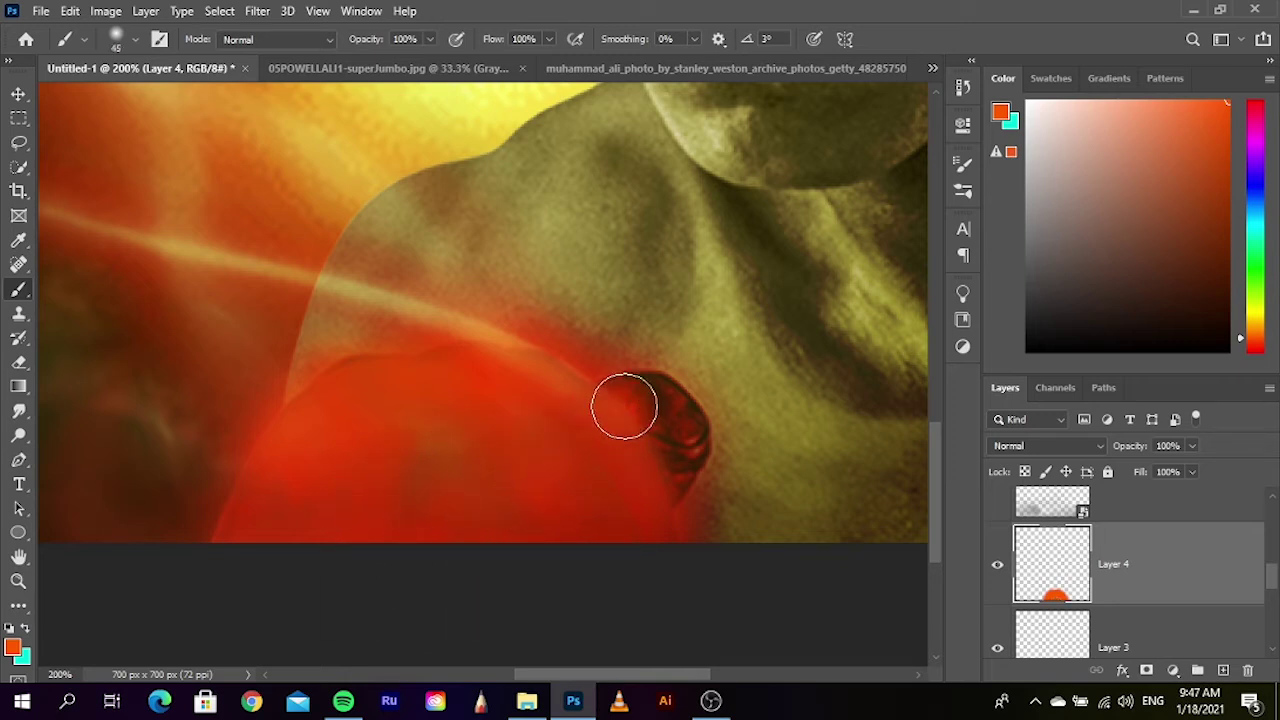
{"action": "mouse_move", "coordinate": [637, 407]}
{"action": "left_mouse_down"}
{"action": "mouse_move", "coordinate": [666, 440]}
{"action": "mouse_move", "coordinate": [666, 463]}
{"action": "mouse_move", "coordinate": [669, 434]}
{"action": "mouse_move", "coordinate": [651, 417]}
{"action": "mouse_move", "coordinate": [620, 434]}
{"action": "mouse_move", "coordinate": [625, 495]}
{"action": "left_mouse_up"}
{"action": "left_click", "coordinate": [1045, 446]}
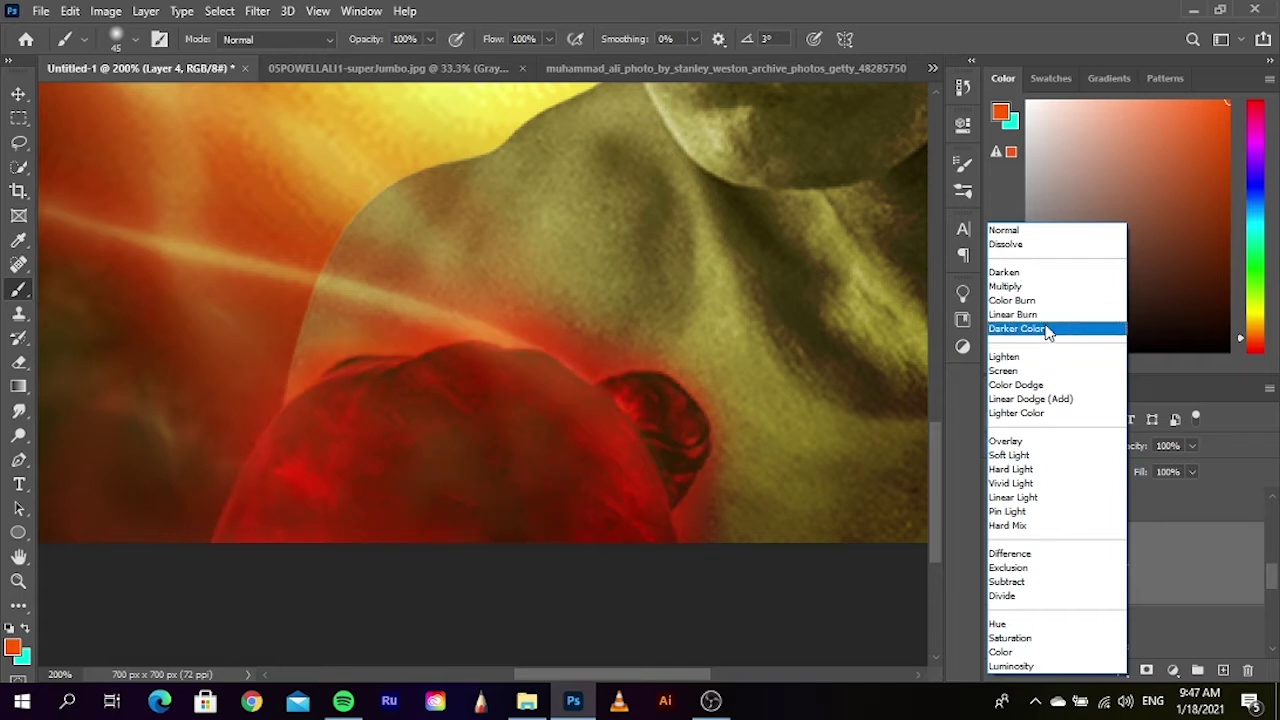
{"action": "left_click", "coordinate": [1047, 333]}
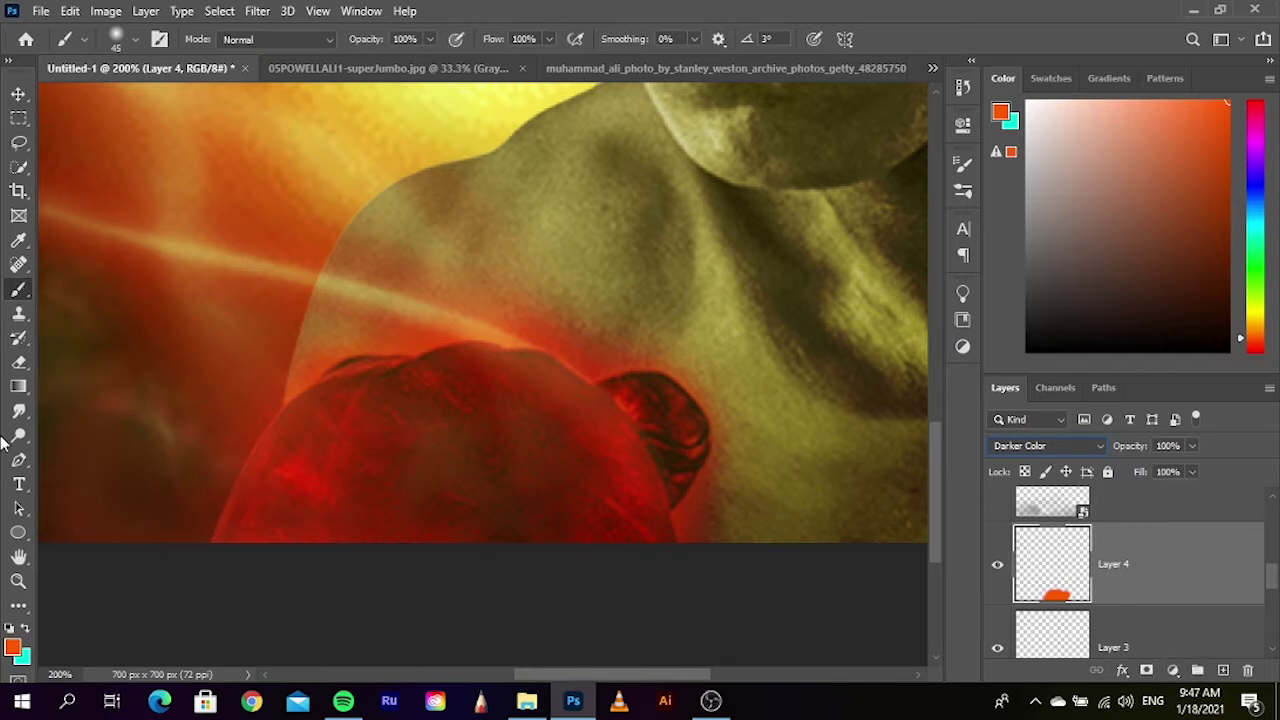
- Switch to the Eraser, adjust its size, and pan along the glove's edge
{"action": "left_click", "coordinate": [19, 362]}
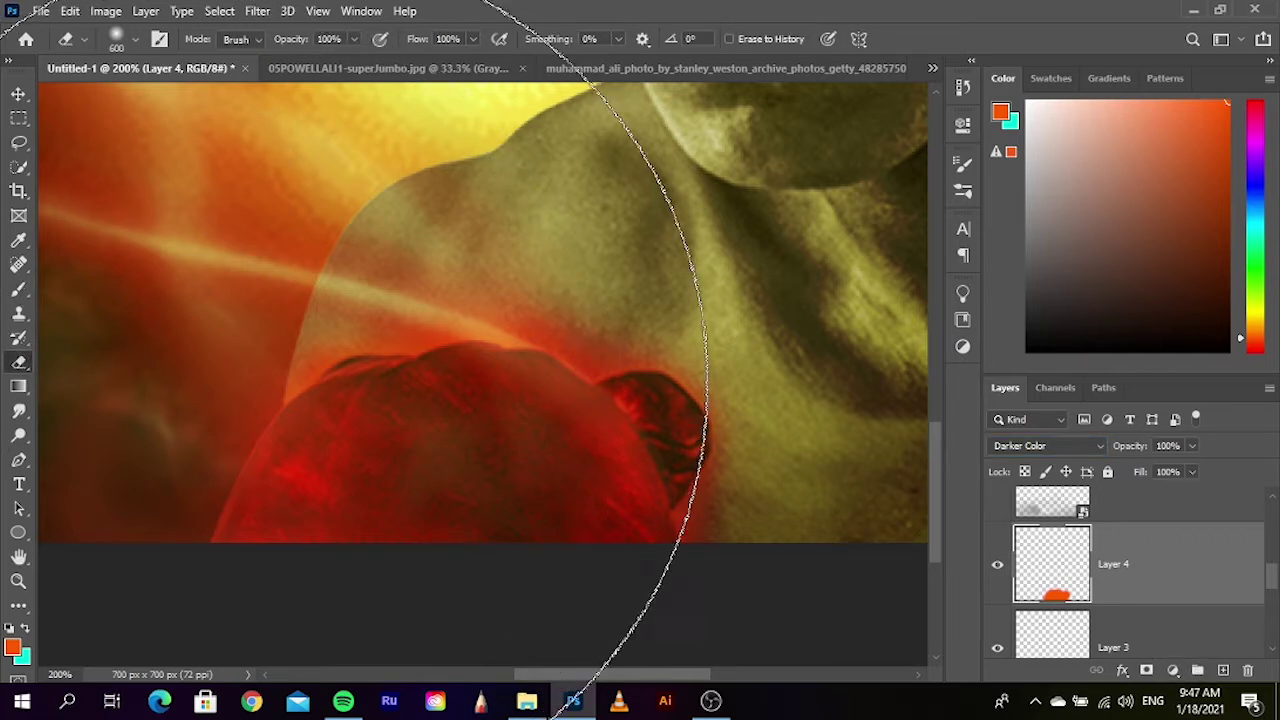
{"action": "scroll", "coordinate": [180, 385], "scroll_direction": "down", "scroll_amount": 3}
{"action": "left_click_drag", "start_coordinate": [406, 381], "coordinate": [517, 402]}
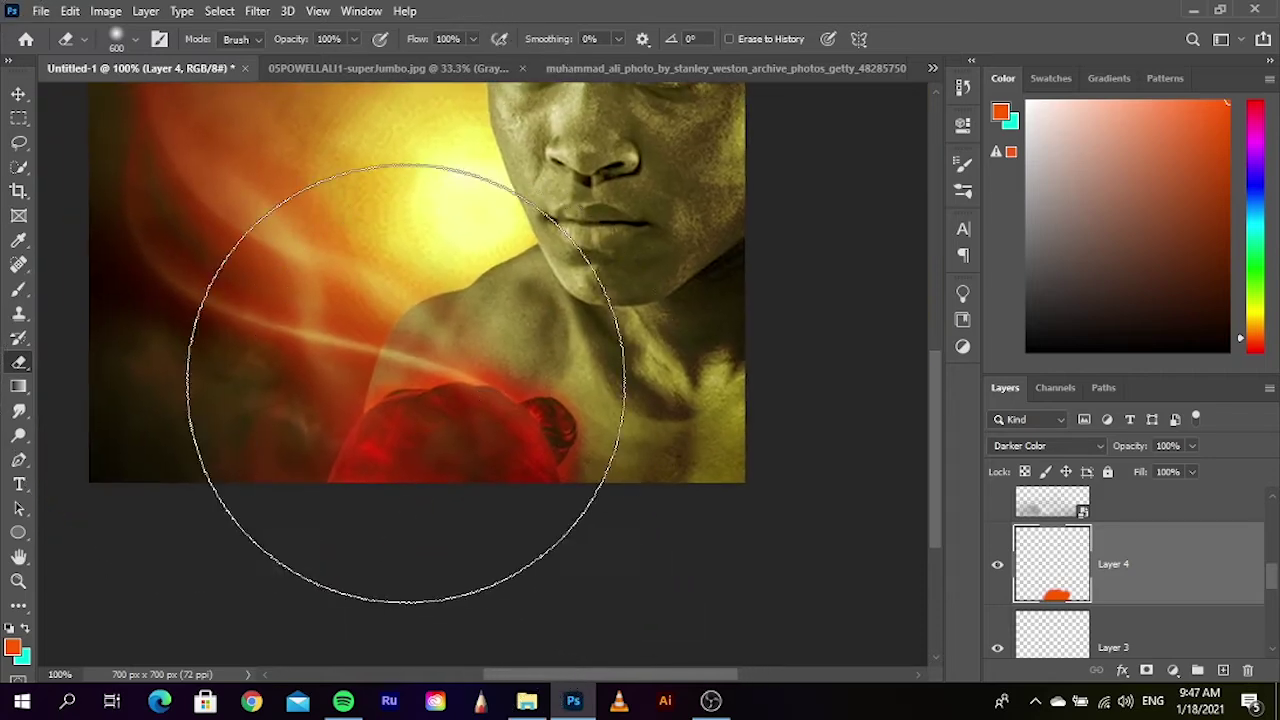
{"action": "key", "text": "bracketleft"}
{"action": "key", "text": "bracketleft"}
{"action": "key", "text": "bracketleft"}
{"action": "key", "text": "bracketleft"}
{"action": "key", "text": "bracketleft"}
{"action": "key", "text": "bracketleft"}
{"action": "key", "text": "bracketleft"}
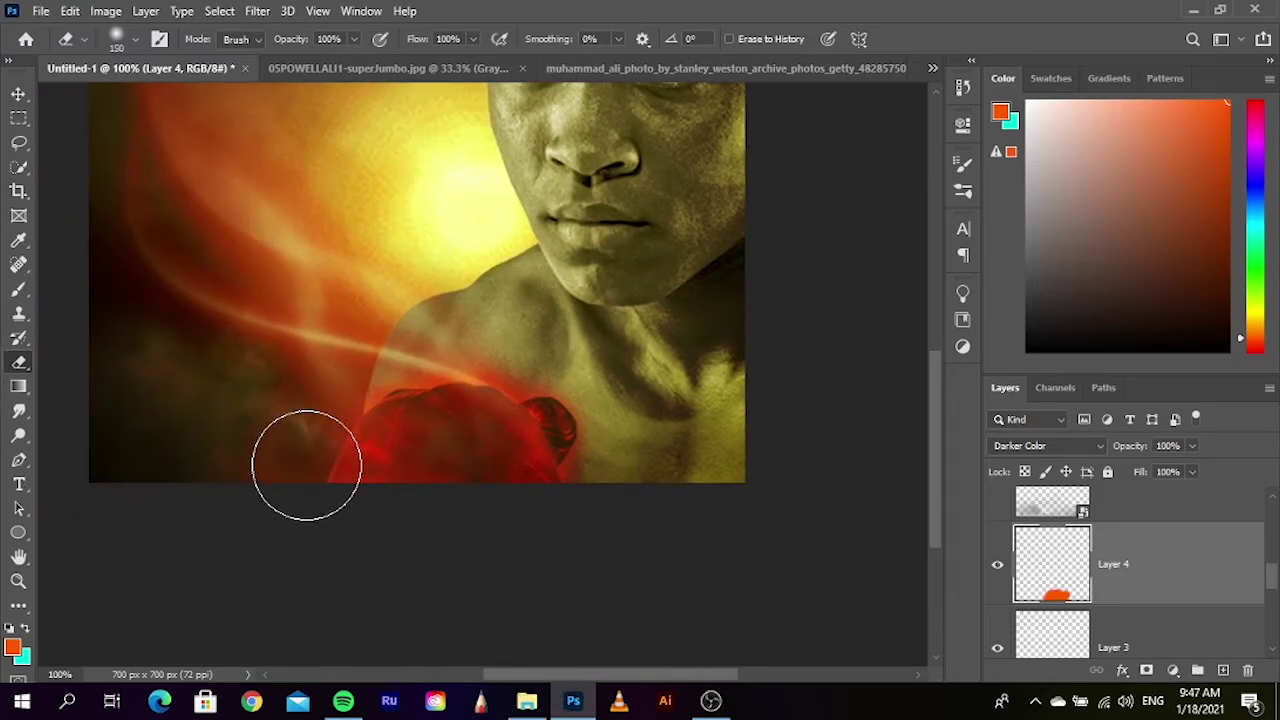
{"action": "scroll", "coordinate": [300, 462], "scroll_direction": "up", "scroll_amount": 1}
{"action": "scroll", "coordinate": [300, 540], "scroll_direction": "up", "scroll_amount": 1}
{"action": "mouse_move", "coordinate": [300, 423]}
{"action": "left_mouse_down"}
{"action": "mouse_move", "coordinate": [326, 348]}
{"action": "mouse_move", "coordinate": [294, 368]}
{"action": "left_mouse_up"}
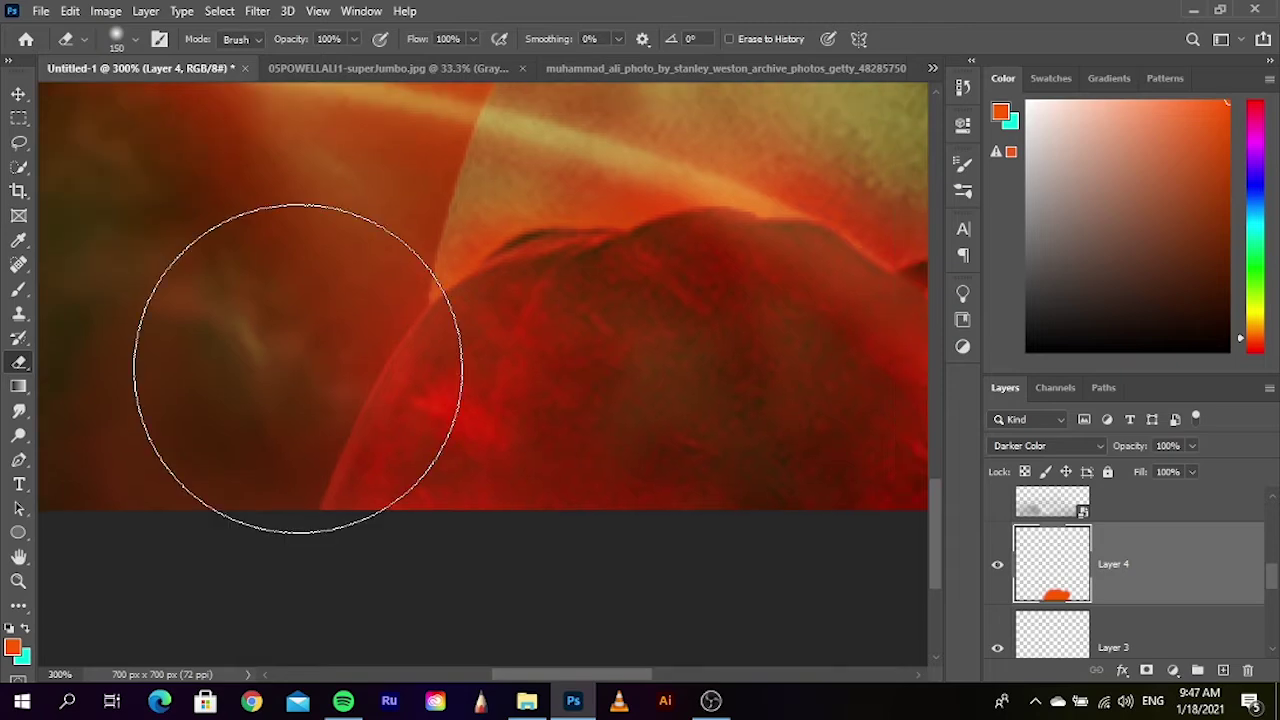
{"action": "key", "text": "bracketright"}
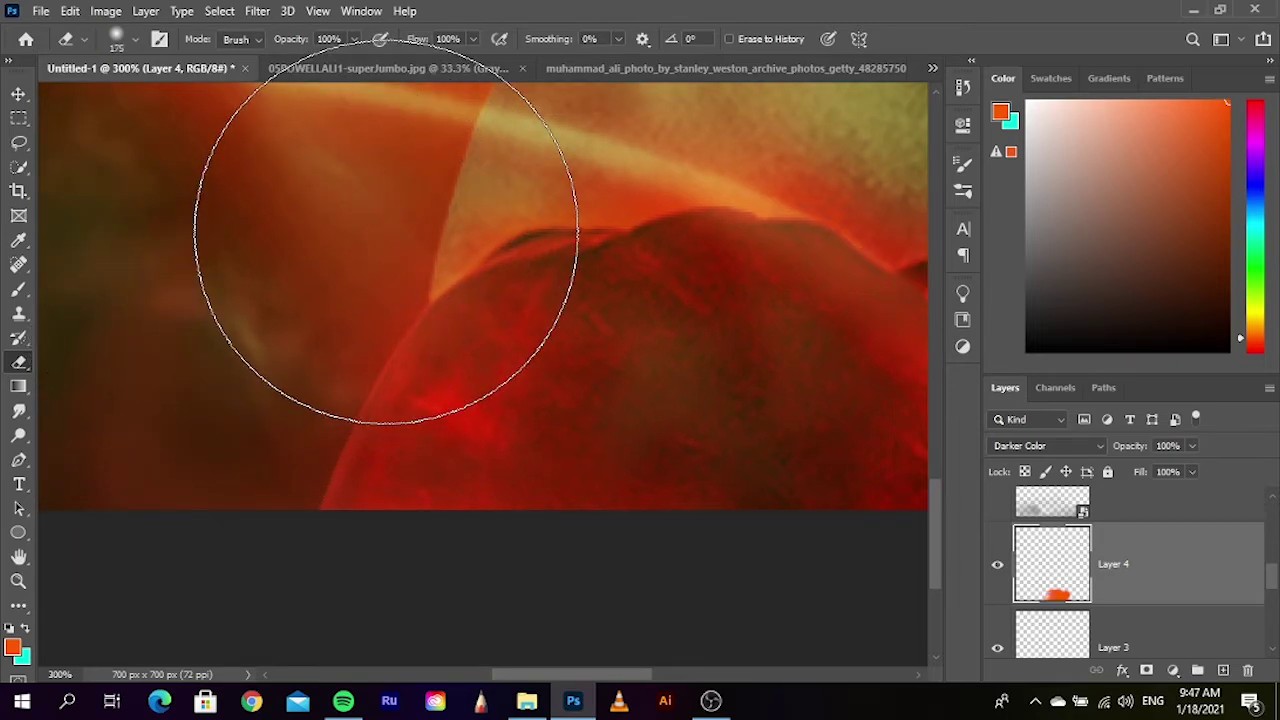
{"action": "left_click_drag", "start_coordinate": [425, 450], "coordinate": [340, 530]}
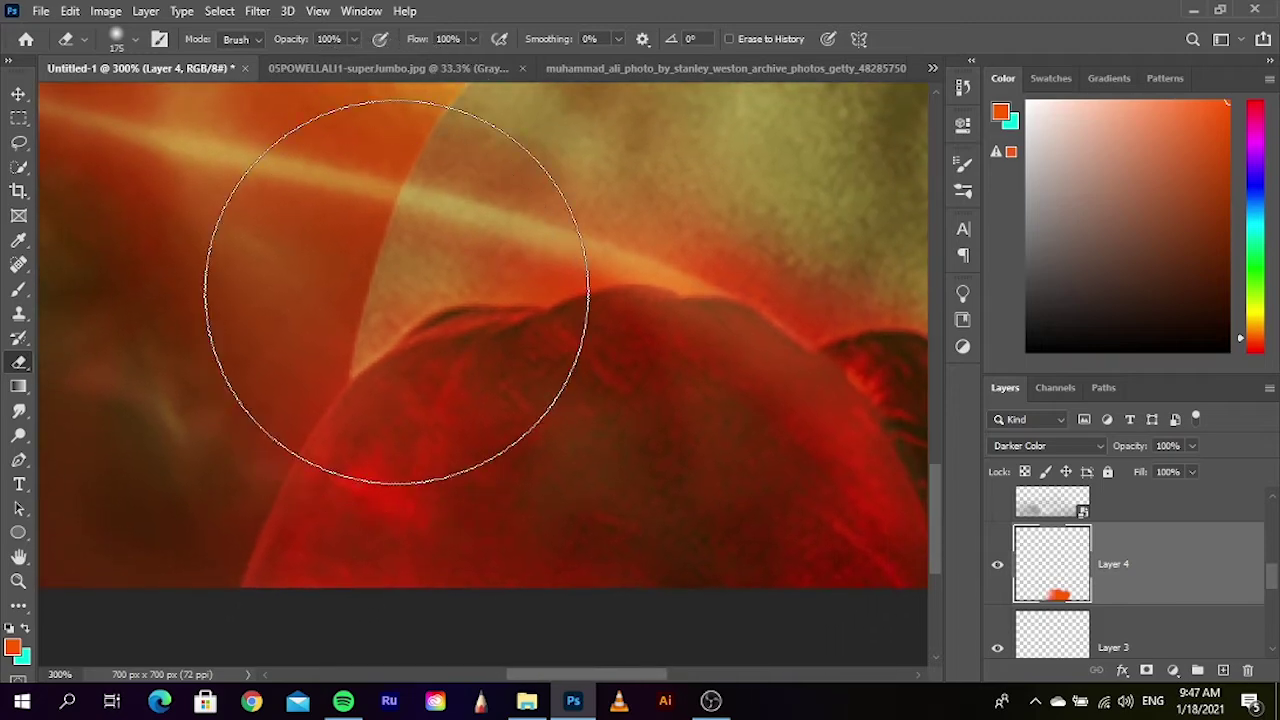
{"action": "left_click_drag", "start_coordinate": [548, 216], "coordinate": [458, 316]}
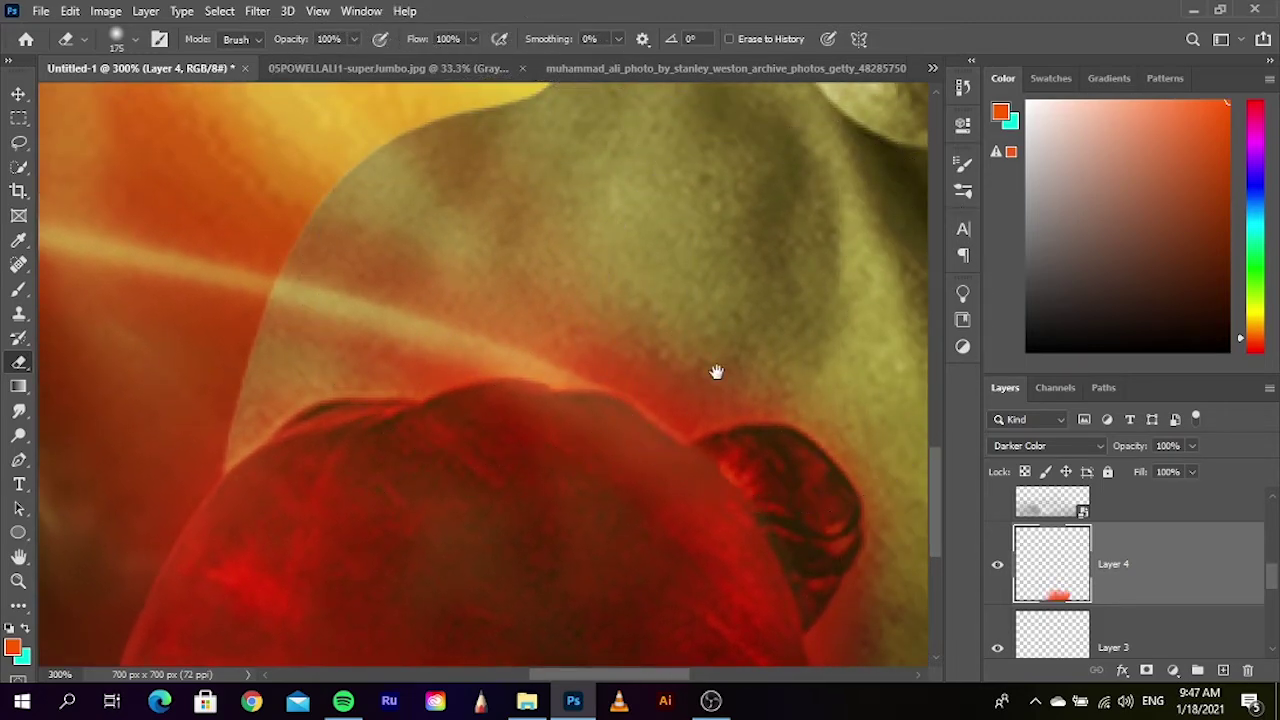
{"action": "left_click_drag", "start_coordinate": [485, 425], "coordinate": [198, 288]}
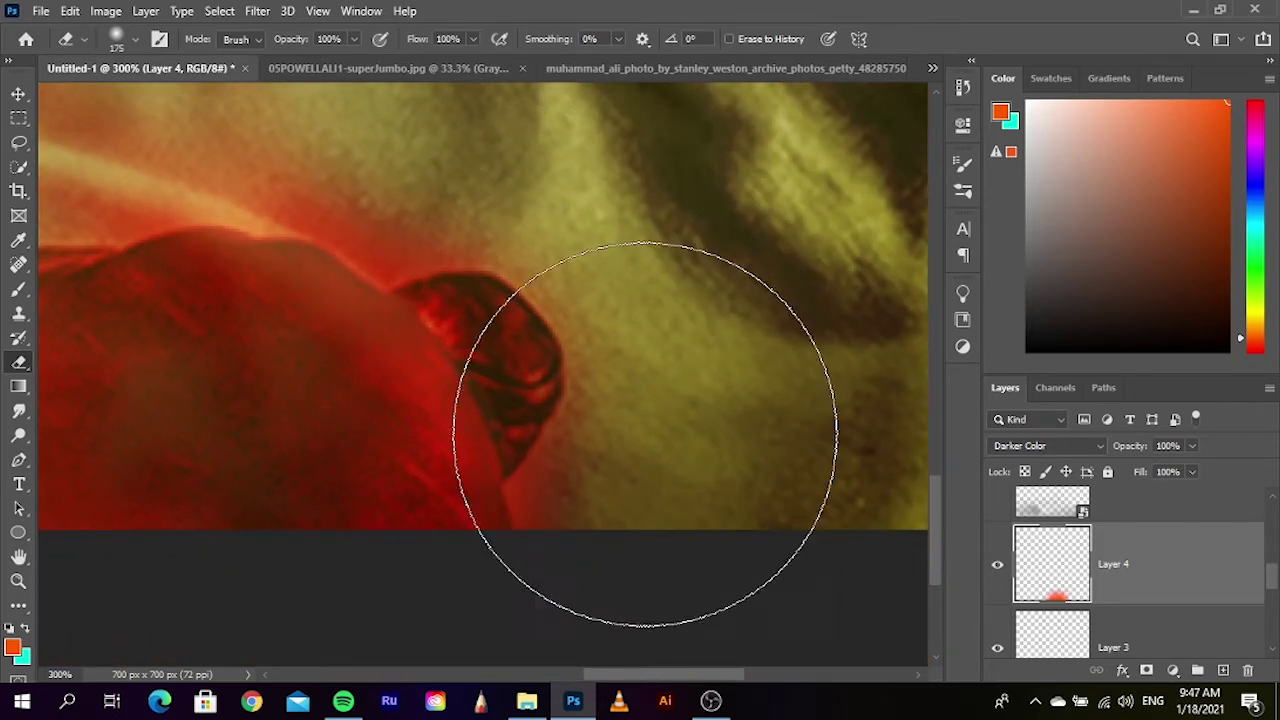
- Change Layer 4's blend mode to Overlay and set the paint colour to yellow
{"action": "left_click", "coordinate": [1058, 446]}
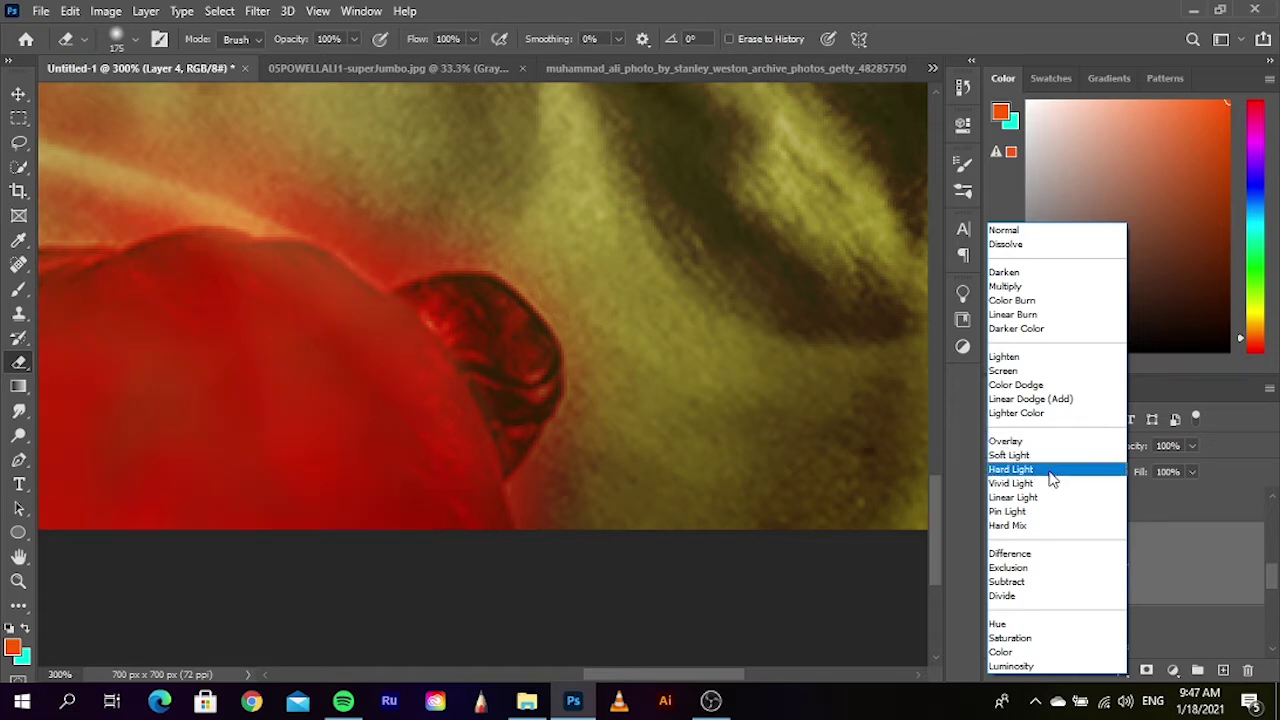
{"action": "left_click", "coordinate": [1042, 442]}
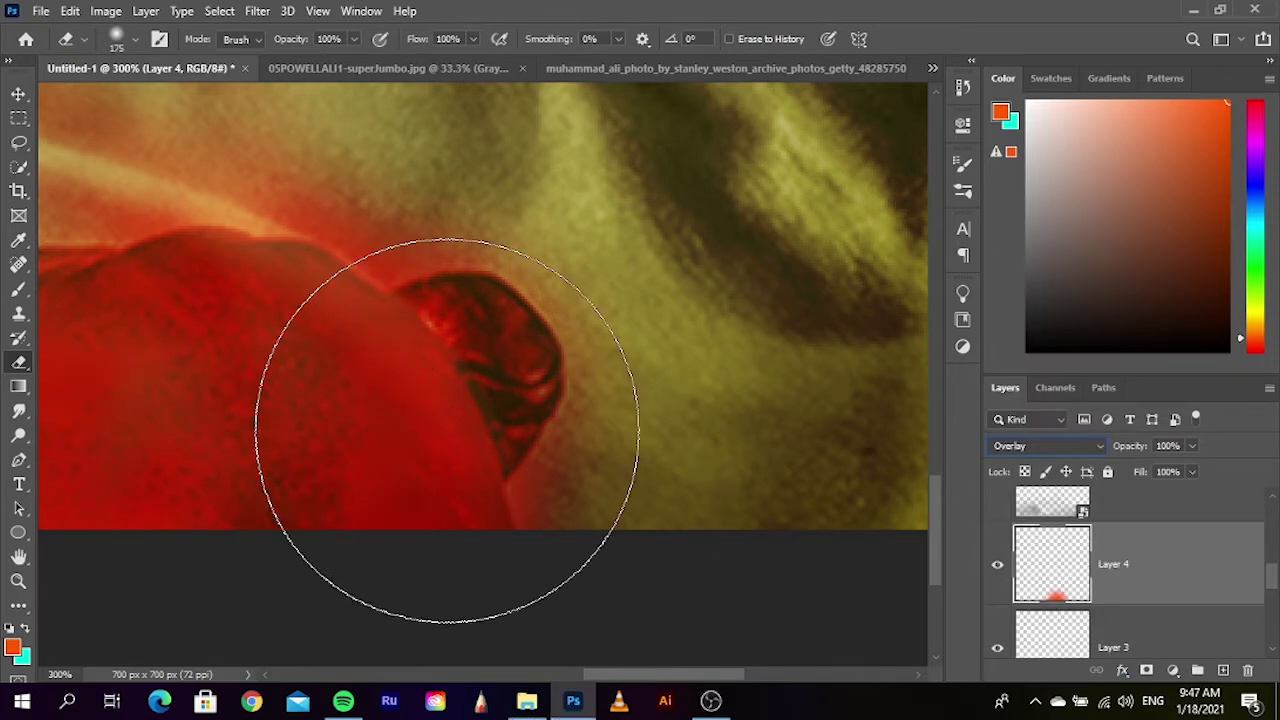
{"action": "left_click_drag", "start_coordinate": [1245, 348], "coordinate": [1257, 327]}
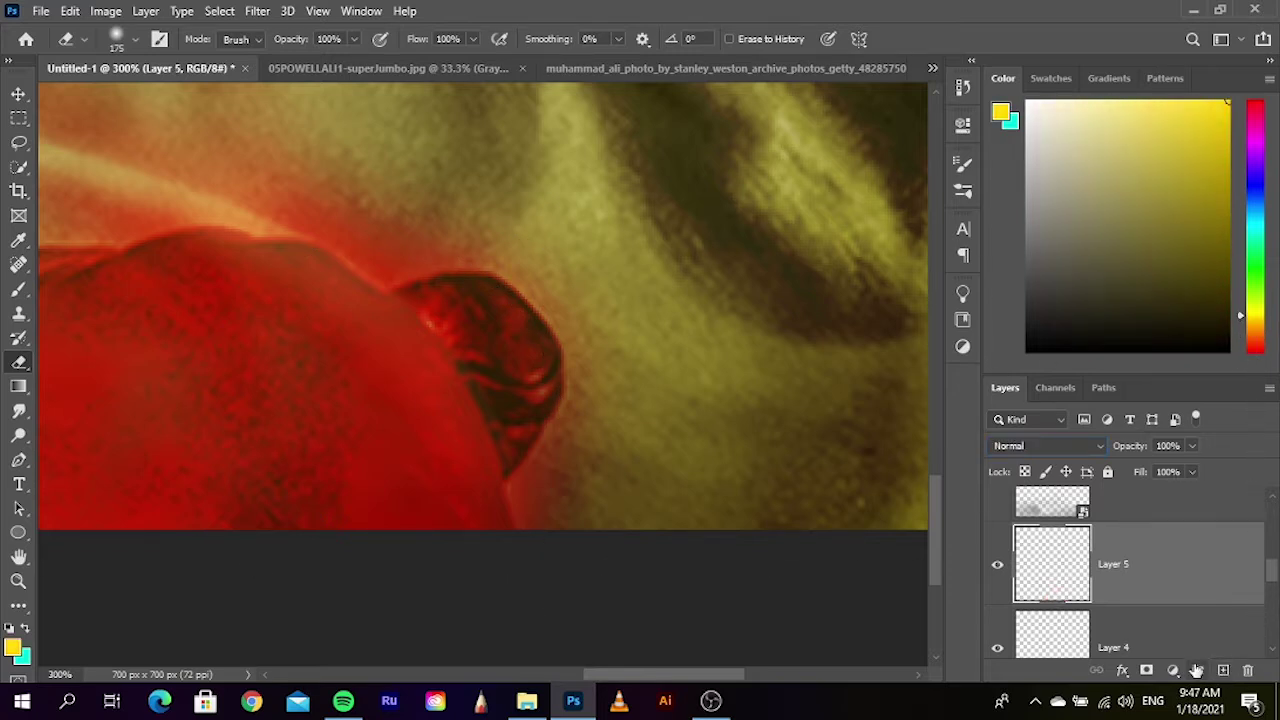
- Paint yellow over the glove on Layer 5 and blend it as Overlay
{"action": "scroll", "coordinate": [343, 366], "scroll_direction": "left", "scroll_amount": 3}
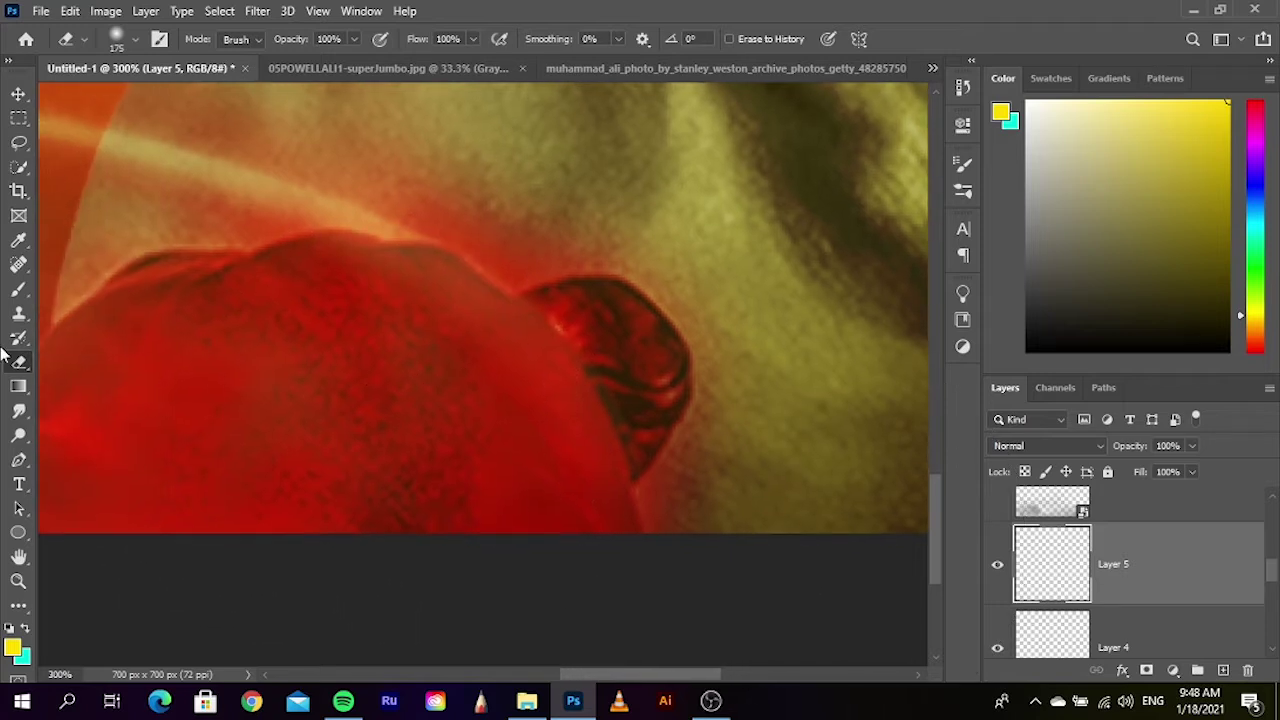
{"action": "left_click", "coordinate": [18, 290]}
{"action": "scroll", "coordinate": [370, 480], "scroll_direction": "left", "scroll_amount": 3}
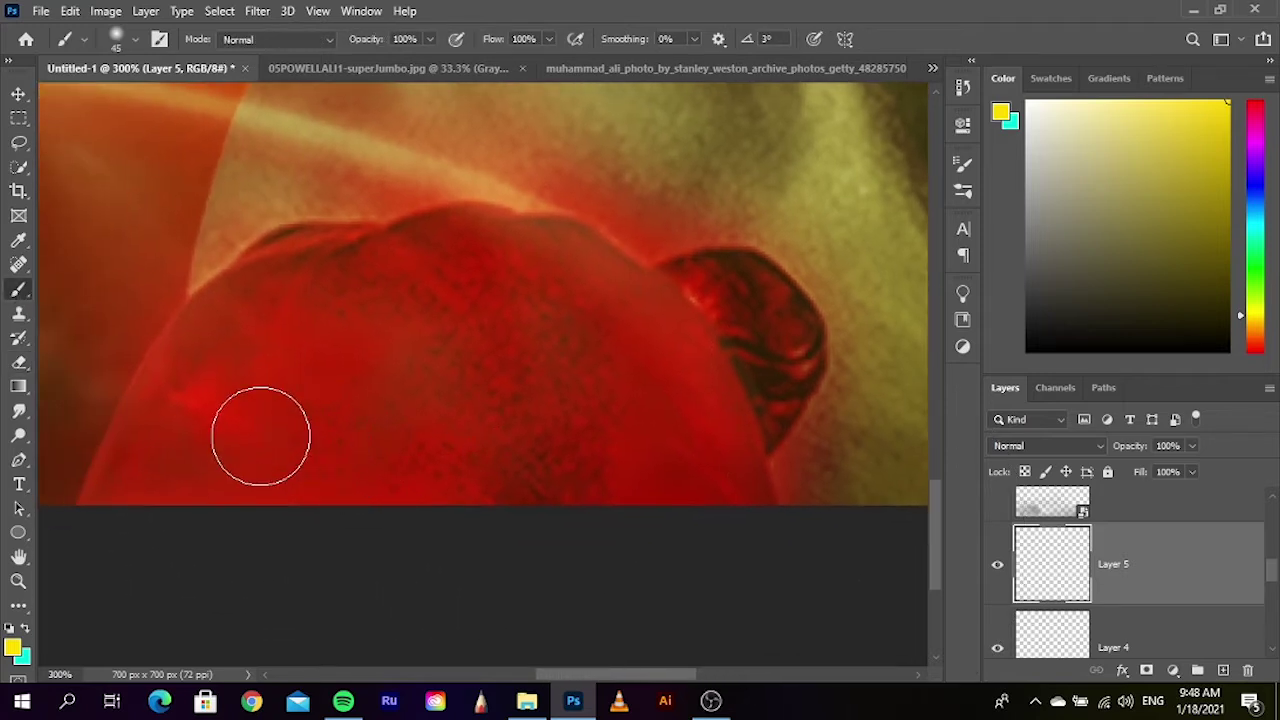
{"action": "key", "text": "bracketright"}
{"action": "key", "text": "bracketright"}
{"action": "key", "text": "bracketright"}
{"action": "key", "text": "bracketright"}
{"action": "mouse_move", "coordinate": [263, 460]}
{"action": "left_mouse_down"}
{"action": "mouse_move", "coordinate": [185, 500]}
{"action": "mouse_move", "coordinate": [334, 380]}
{"action": "mouse_move", "coordinate": [477, 400]}
{"action": "mouse_move", "coordinate": [370, 517]}
{"action": "mouse_move", "coordinate": [443, 537]}
{"action": "mouse_move", "coordinate": [537, 534]}
{"action": "mouse_move", "coordinate": [531, 403]}
{"action": "mouse_move", "coordinate": [311, 381]}
{"action": "mouse_move", "coordinate": [479, 567]}
{"action": "left_mouse_up"}
{"action": "left_click", "coordinate": [1073, 447]}
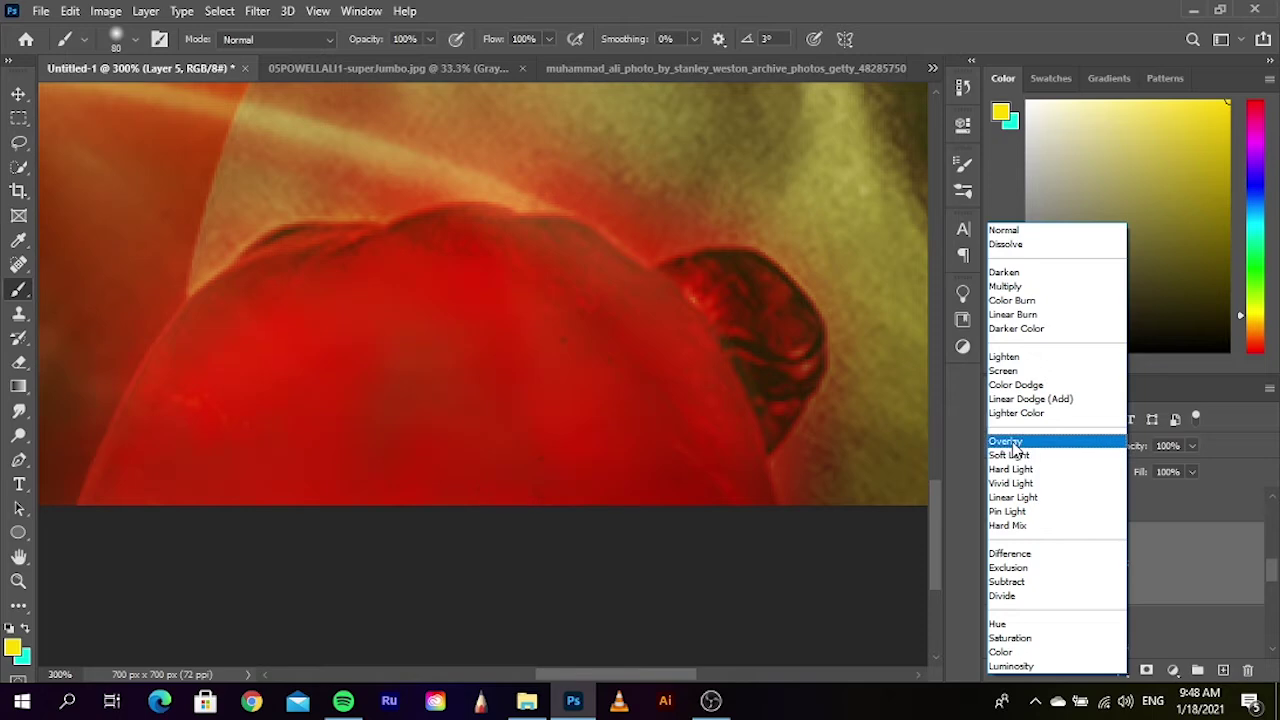
{"action": "left_click", "coordinate": [1008, 441]}
- Delete Layer 5 and Layer 4, confirming each deletion
{"action": "right_click", "coordinate": [1162, 592]}
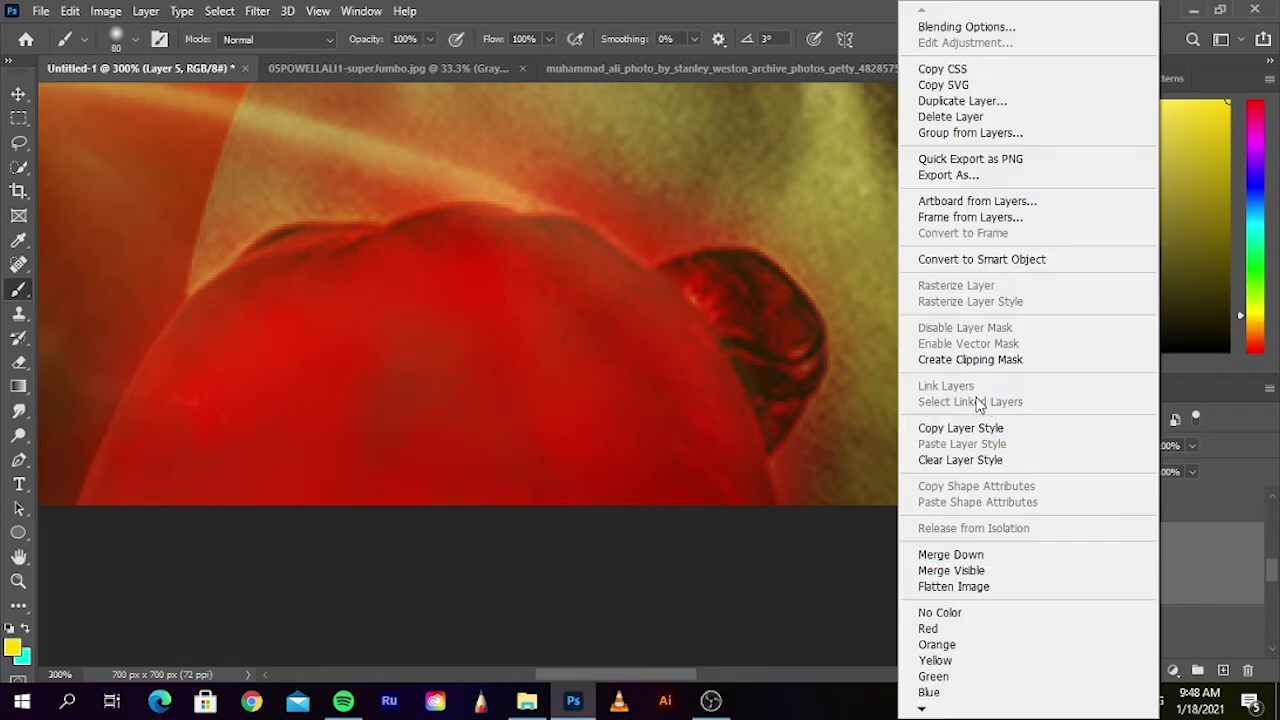
{"action": "left_click", "coordinate": [849, 540]}
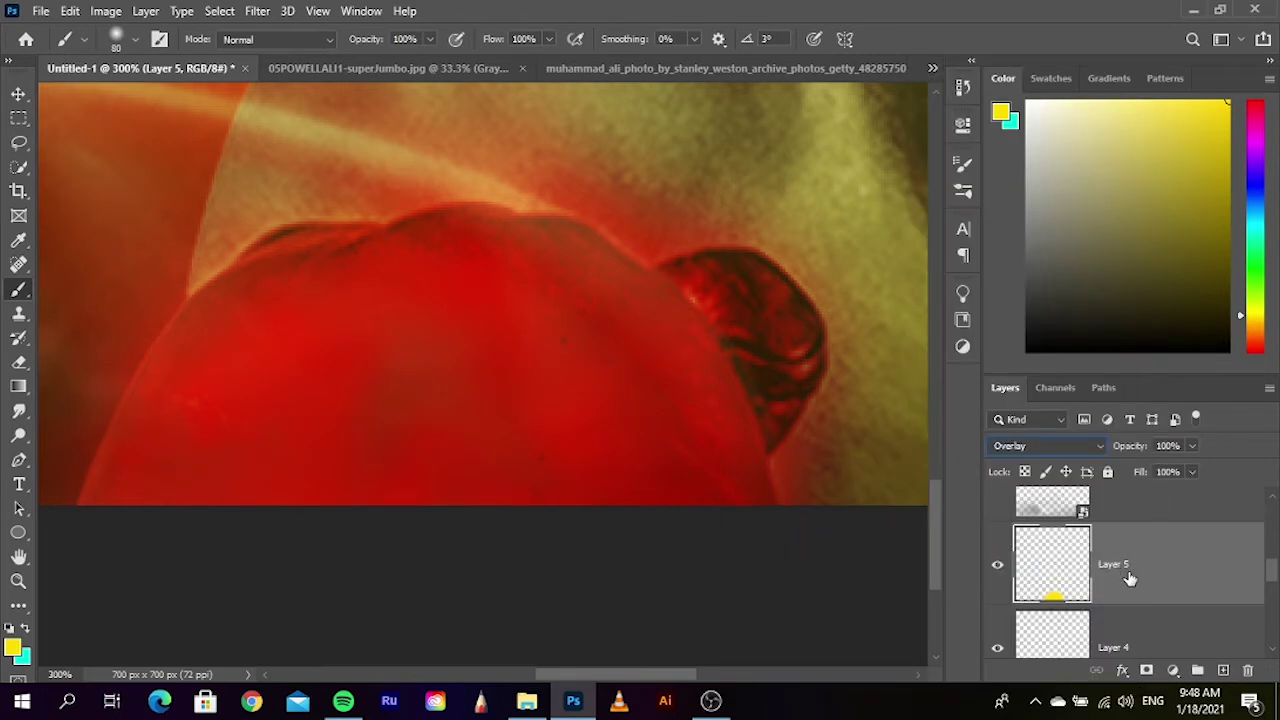
{"action": "right_click", "coordinate": [1130, 578]}
{"action": "left_click", "coordinate": [1030, 115]}
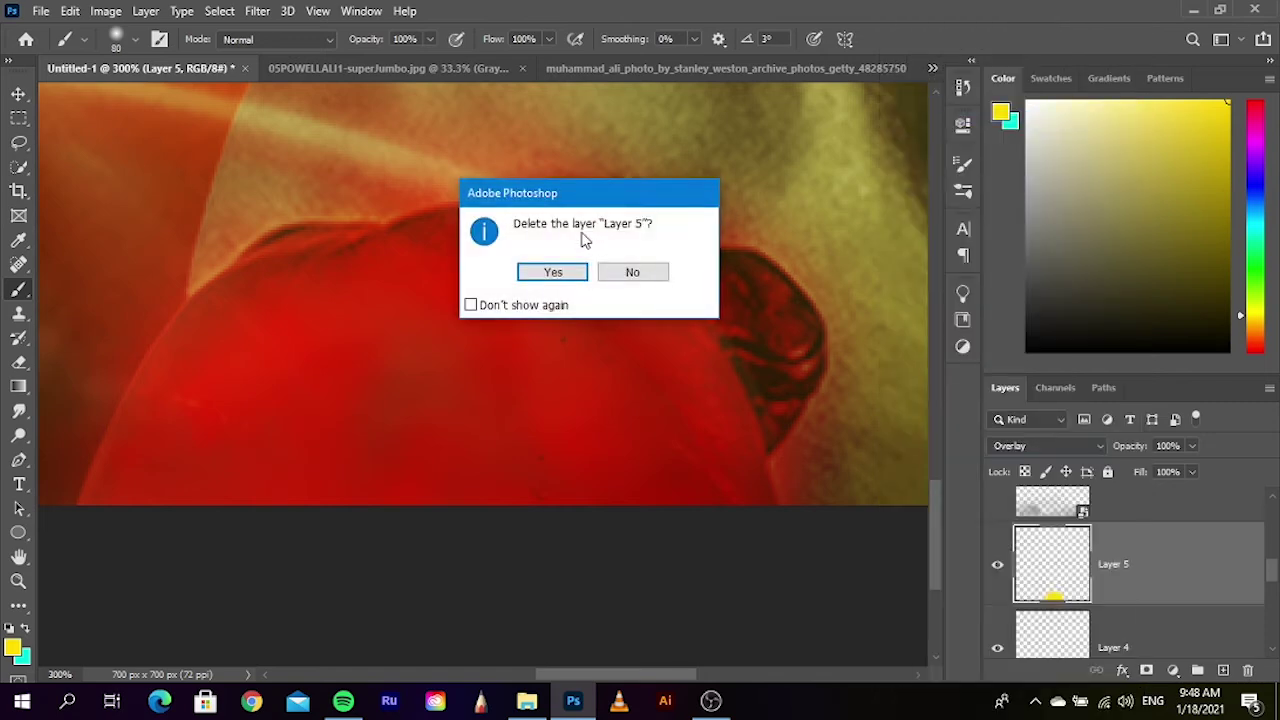
{"action": "left_click", "coordinate": [552, 273]}
{"action": "right_click", "coordinate": [1169, 571]}
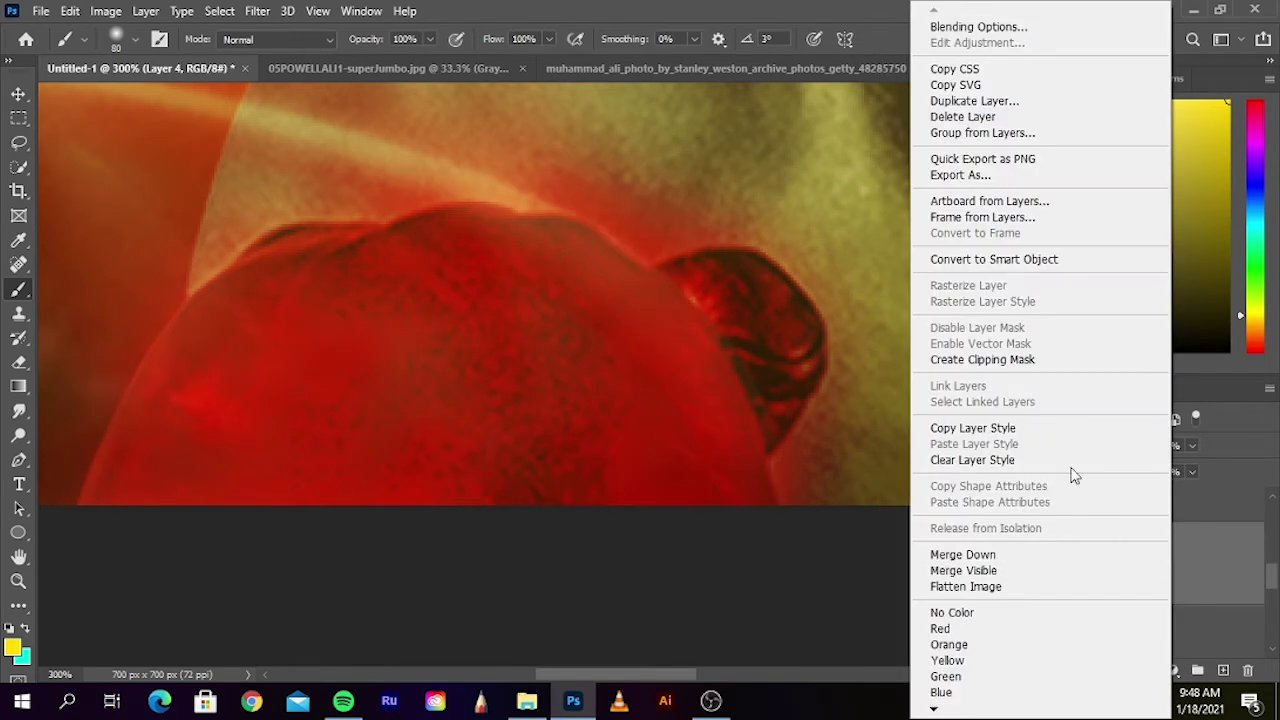
{"action": "left_click", "coordinate": [1003, 118]}
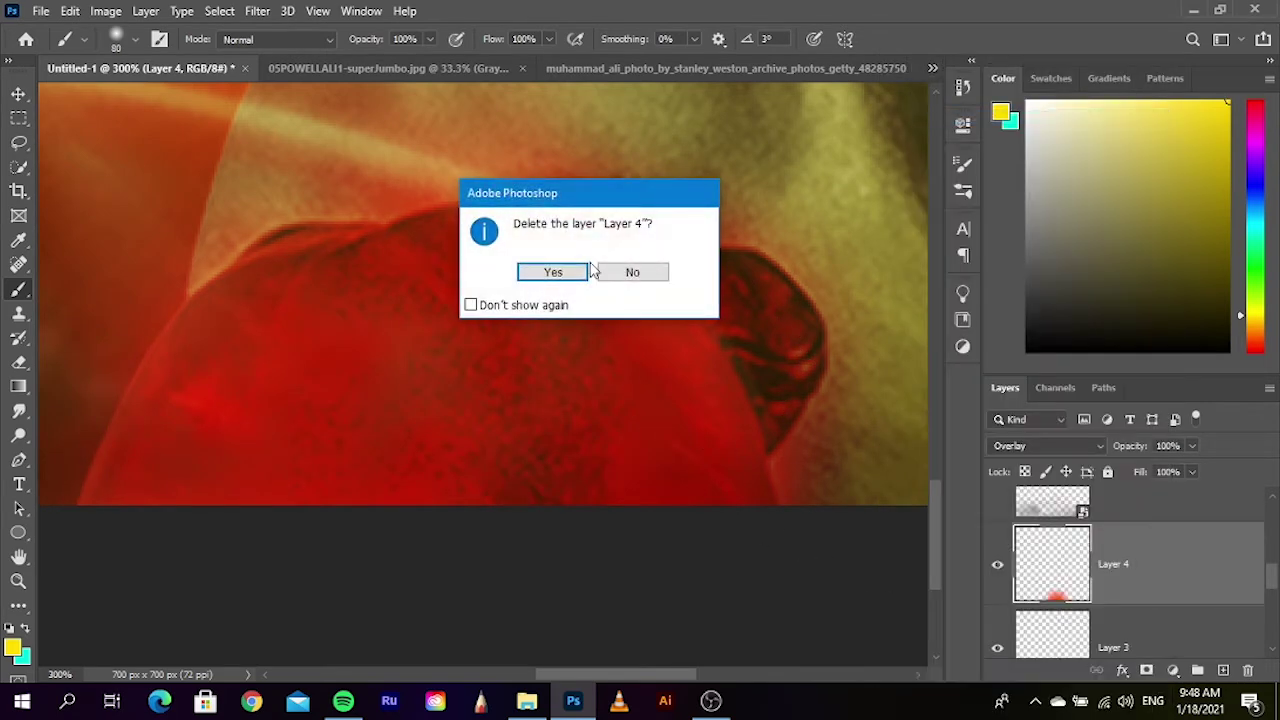
{"action": "left_click", "coordinate": [532, 273]}
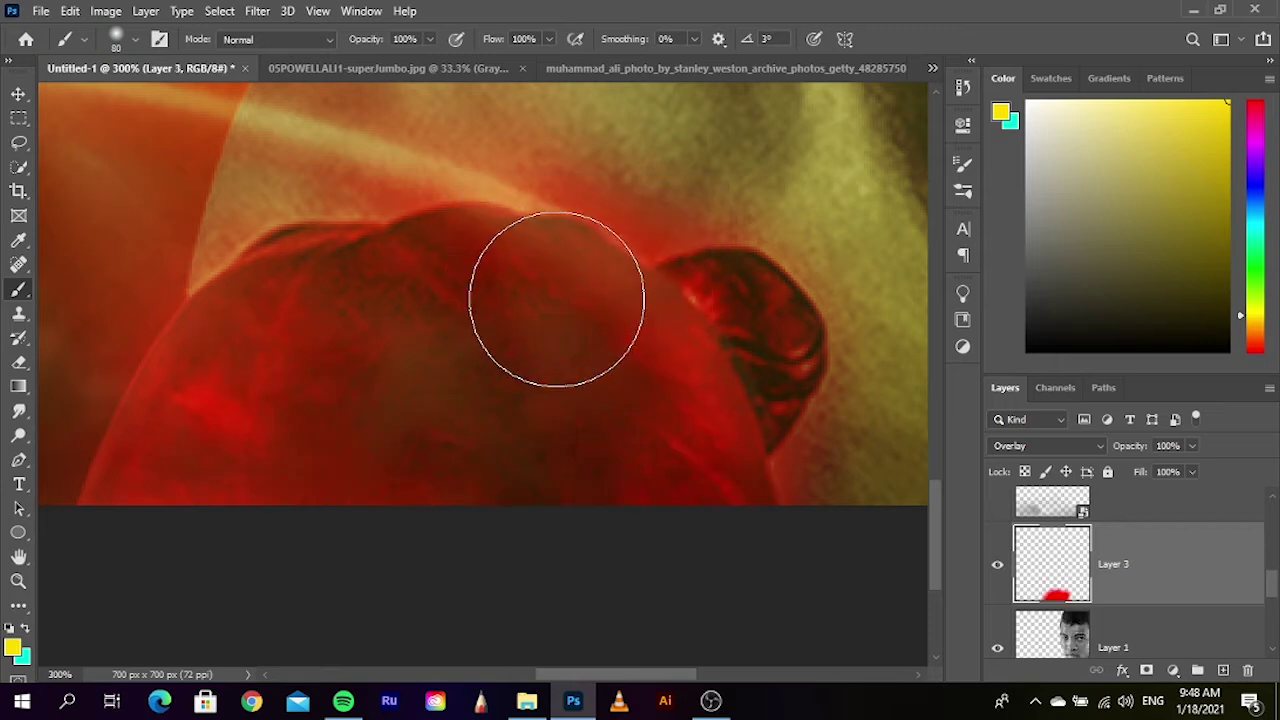
- Add a new Overlay-blended layer above Layer 1 and ready an enlarged brush
{"action": "left_click", "coordinate": [18, 93]}
{"action": "scroll", "coordinate": [517, 329], "scroll_direction": "down", "scroll_amount": 3}
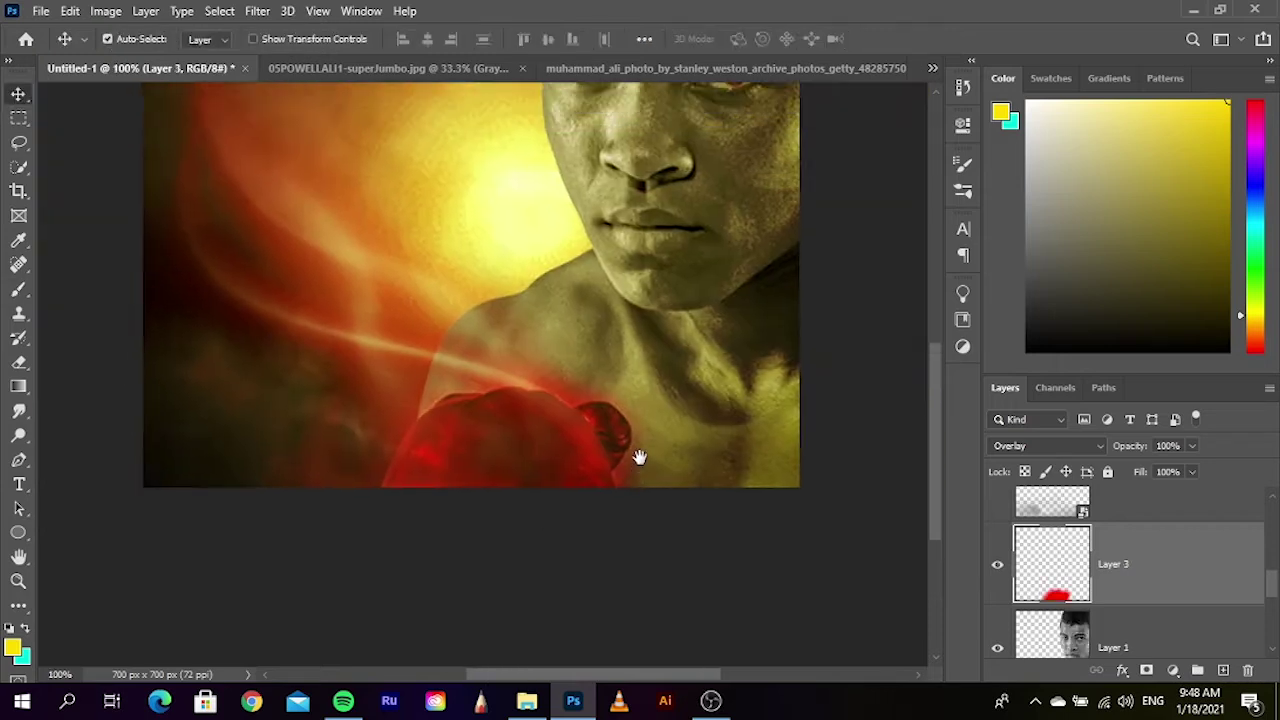
{"action": "scroll", "coordinate": [540, 400], "scroll_direction": "up", "scroll_amount": 5}
{"action": "left_click_drag", "start_coordinate": [541, 407], "coordinate": [532, 419]}
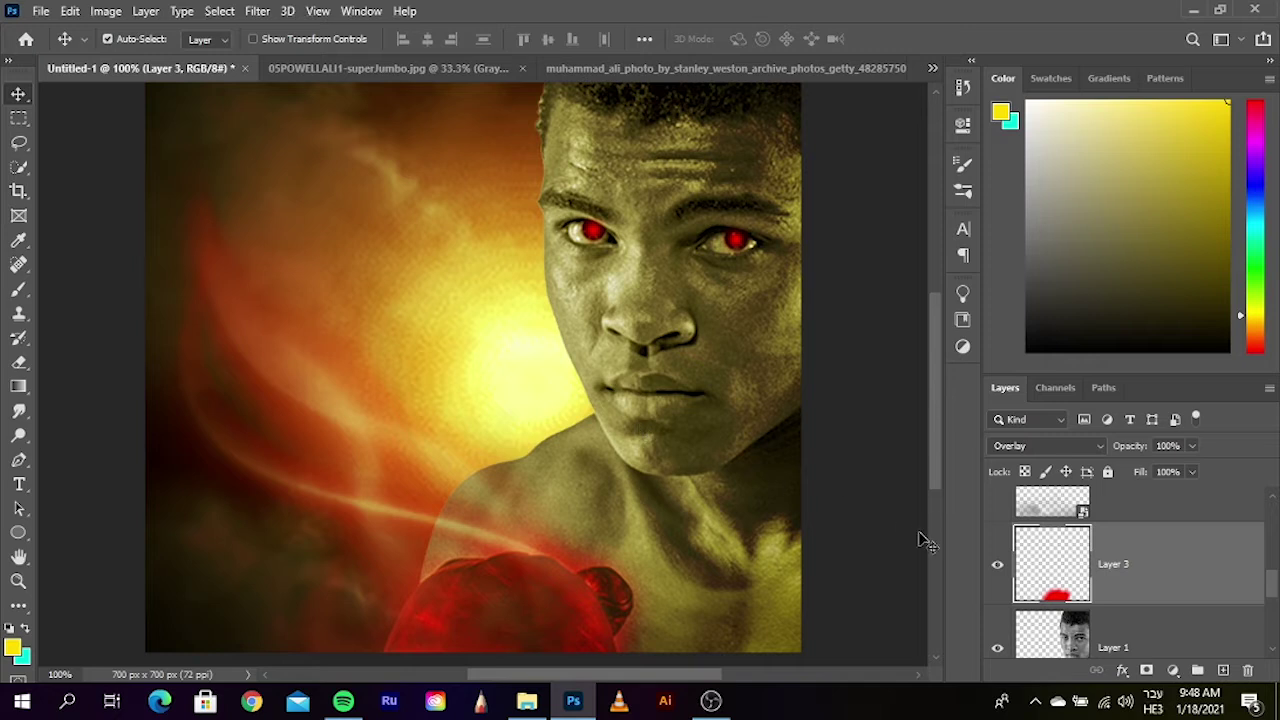
{"action": "left_click", "coordinate": [882, 515]}
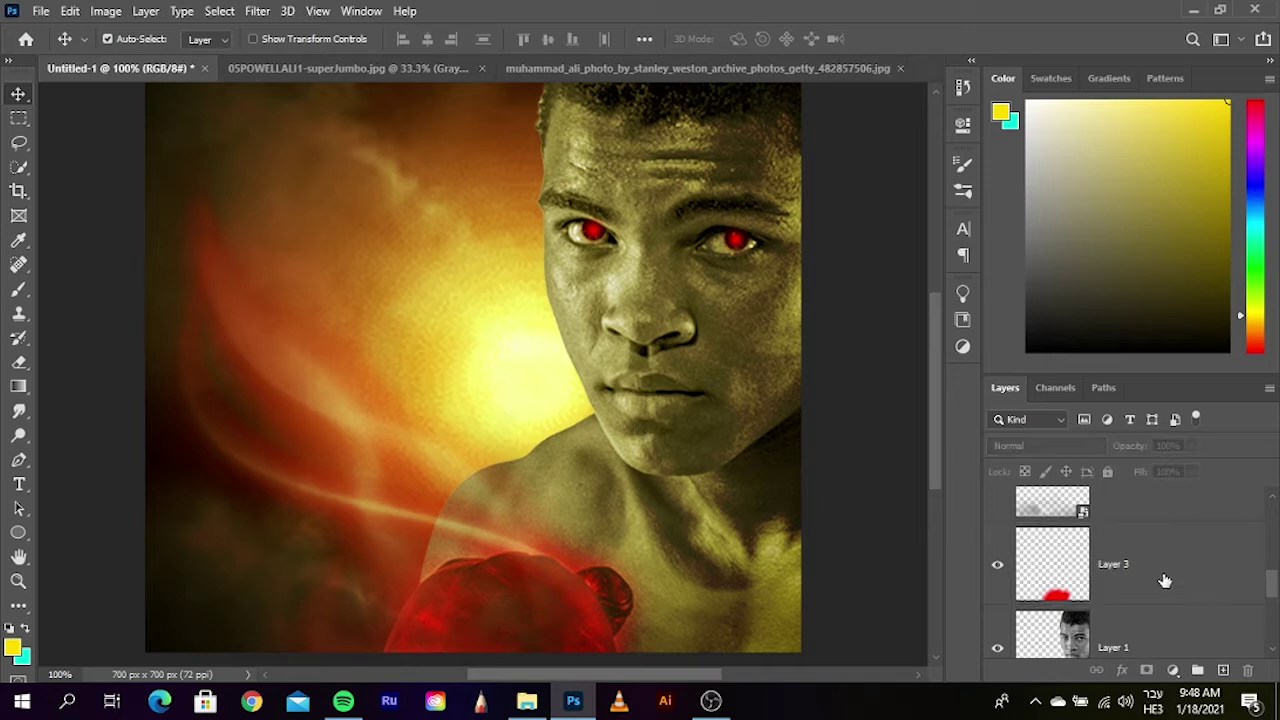
{"action": "left_click", "coordinate": [1176, 622]}
{"action": "left_click", "coordinate": [1223, 671]}
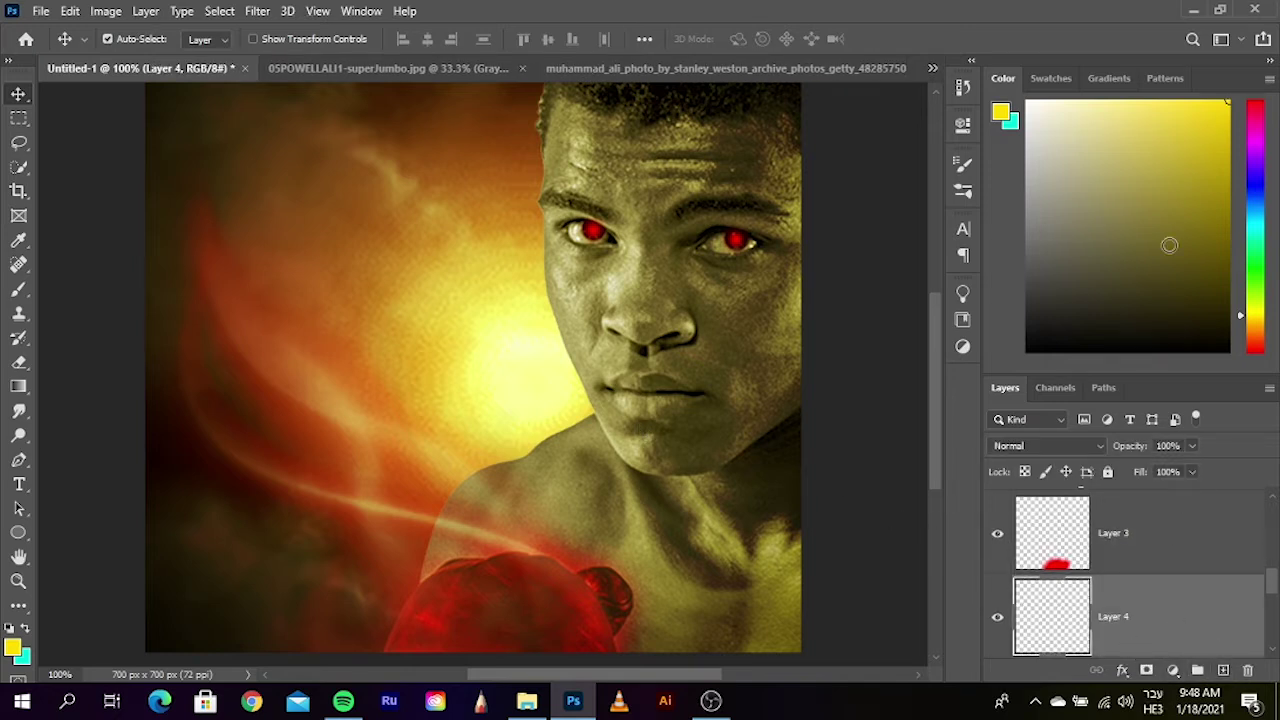
{"action": "left_click", "coordinate": [18, 290]}
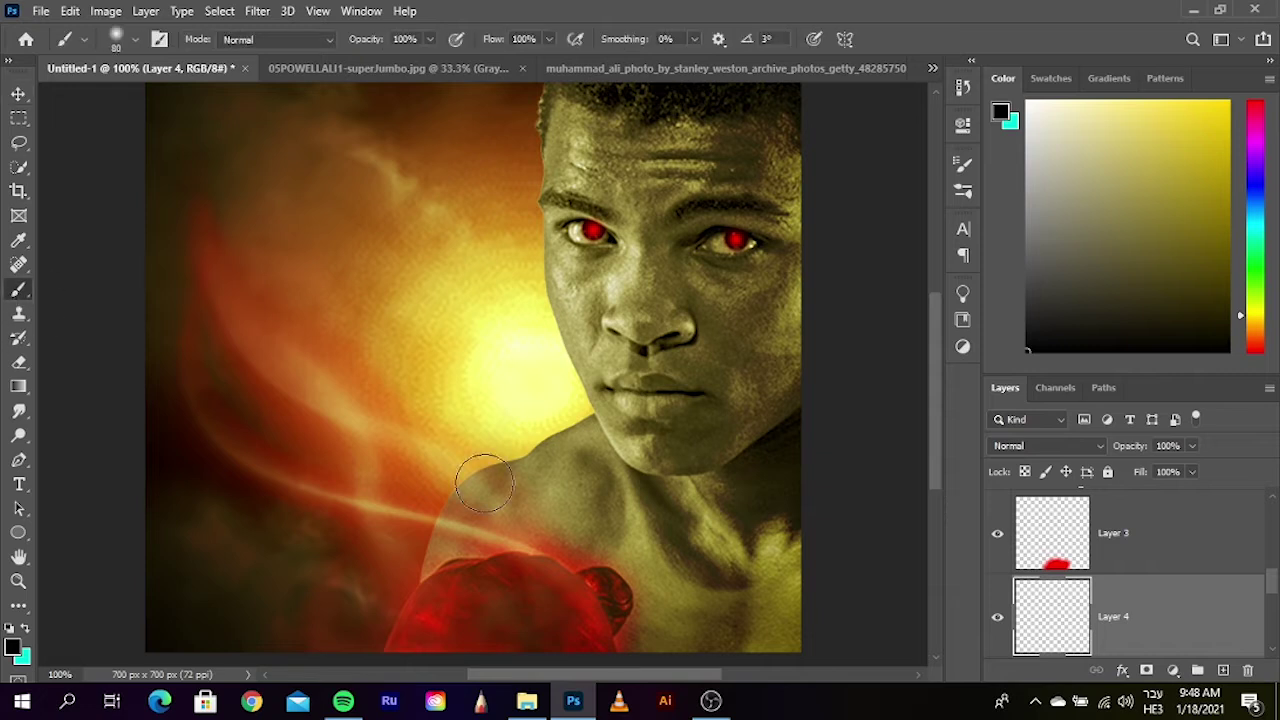
{"action": "key", "text": "bracketright"}
{"action": "left_click", "coordinate": [1040, 446]}
{"action": "left_click", "coordinate": [1035, 450]}
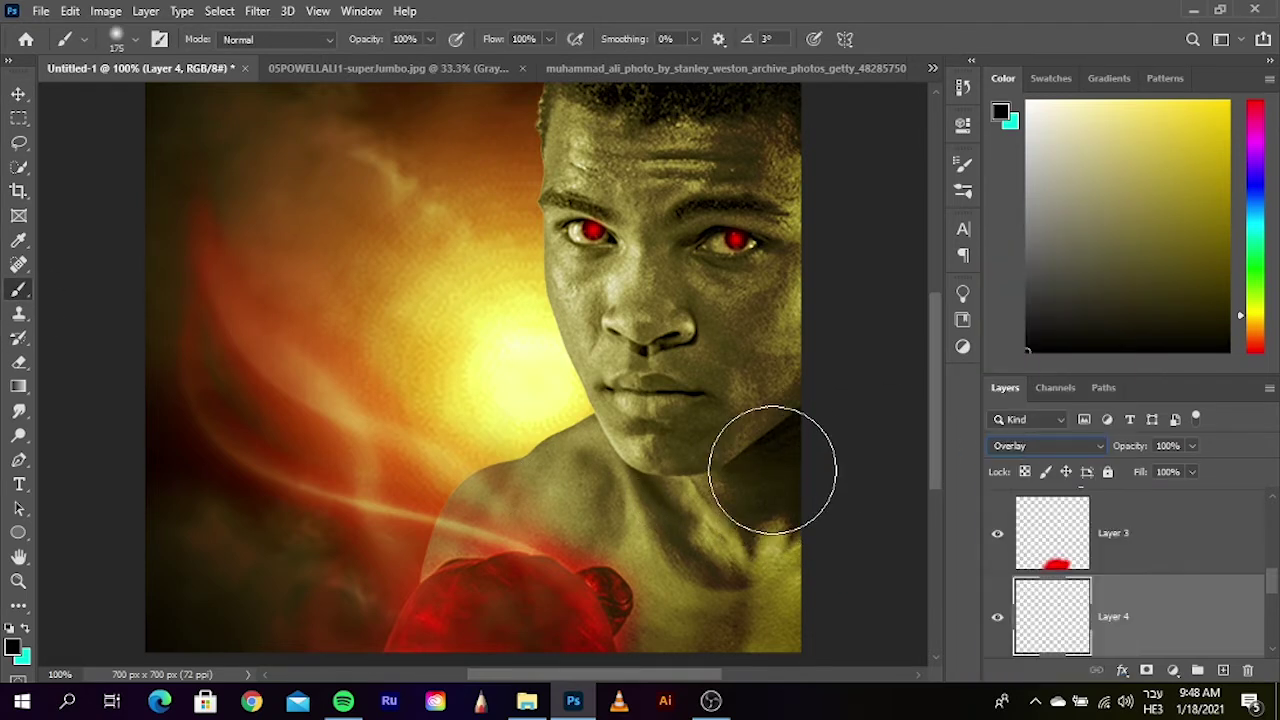
- Darken the right edge near the shoulder in black, undoing the neck and chin strokes
{"action": "mouse_move", "coordinate": [771, 471]}
{"action": "left_mouse_down"}
{"action": "mouse_move", "coordinate": [813, 439]}
{"action": "mouse_move", "coordinate": [797, 537]}
{"action": "mouse_move", "coordinate": [775, 547]}
{"action": "left_mouse_up"}
{"action": "key", "text": "bracketright"}
{"action": "key", "text": "bracketright"}
{"action": "key", "text": "bracketright"}
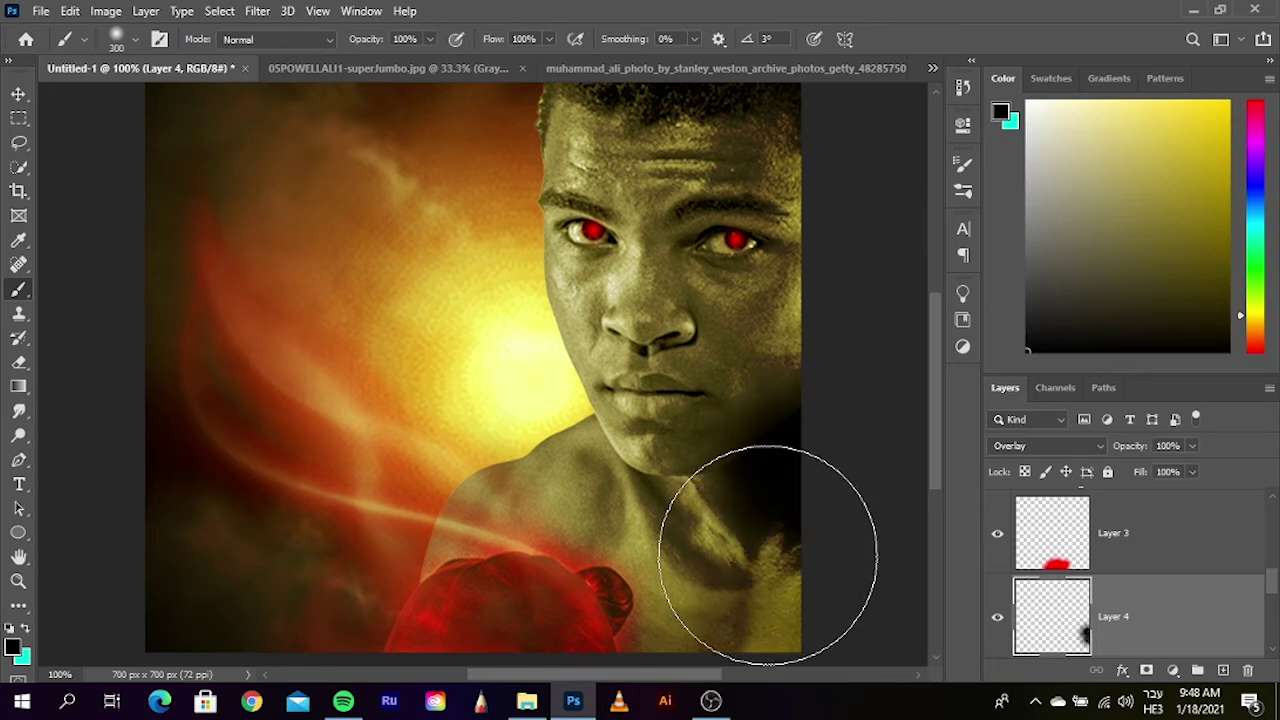
{"action": "key", "text": "bracketright"}
{"action": "left_click", "coordinate": [758, 558]}
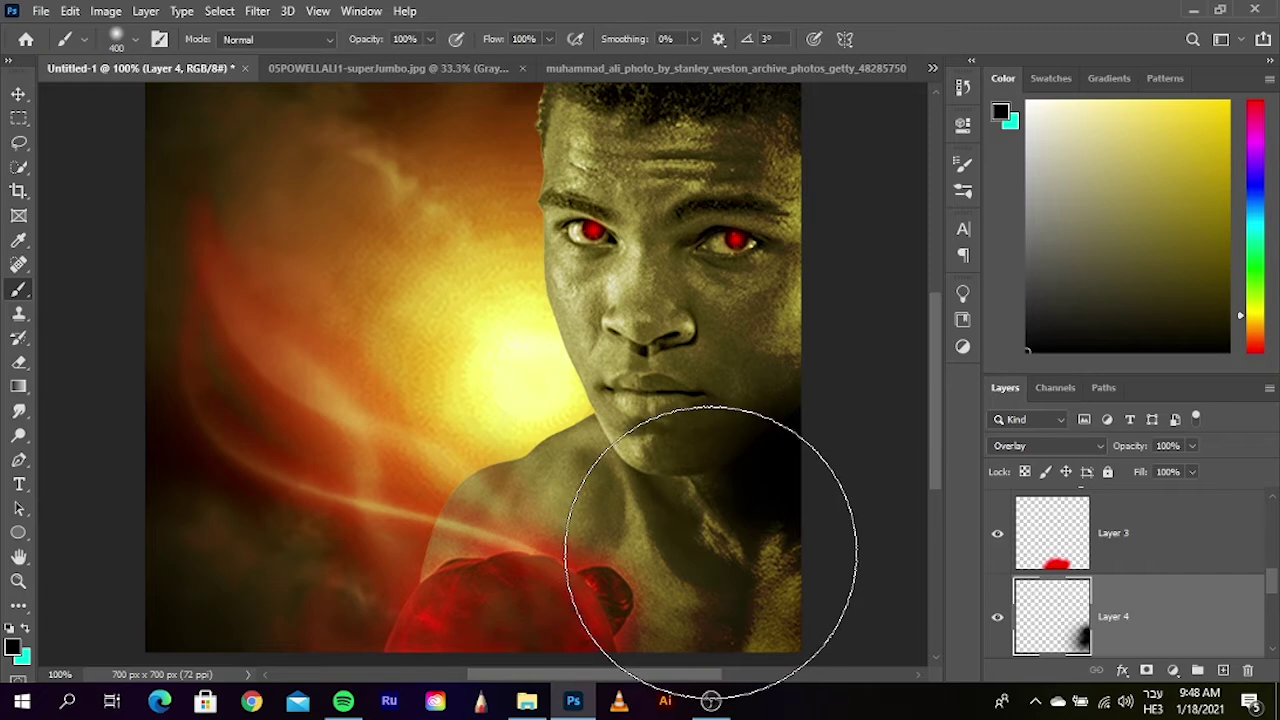
{"action": "left_click", "coordinate": [710, 562]}
{"action": "key", "text": "ctrl+z"}
{"action": "key", "text": "bracketleft"}
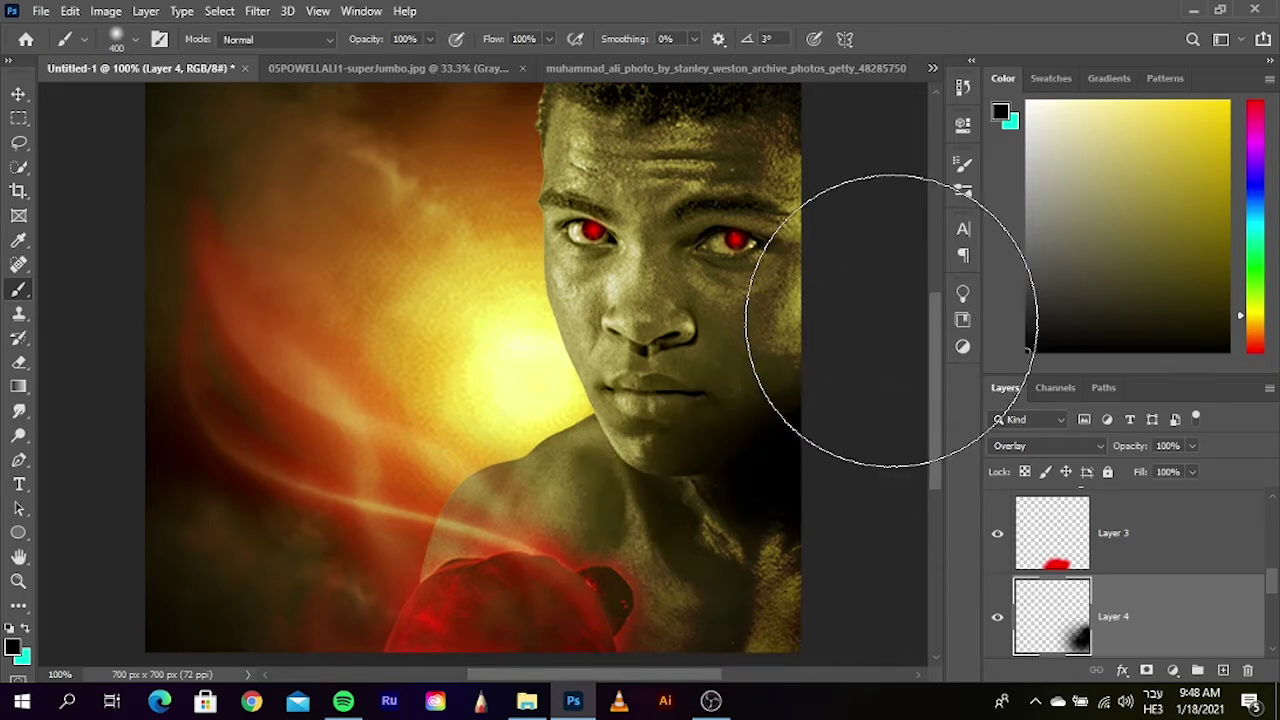
{"action": "key", "text": "bracketleft"}
{"action": "key", "text": "bracketleft"}
{"action": "key", "text": "bracketleft"}
{"action": "key", "text": "bracketleft"}
{"action": "key", "text": "bracketleft"}
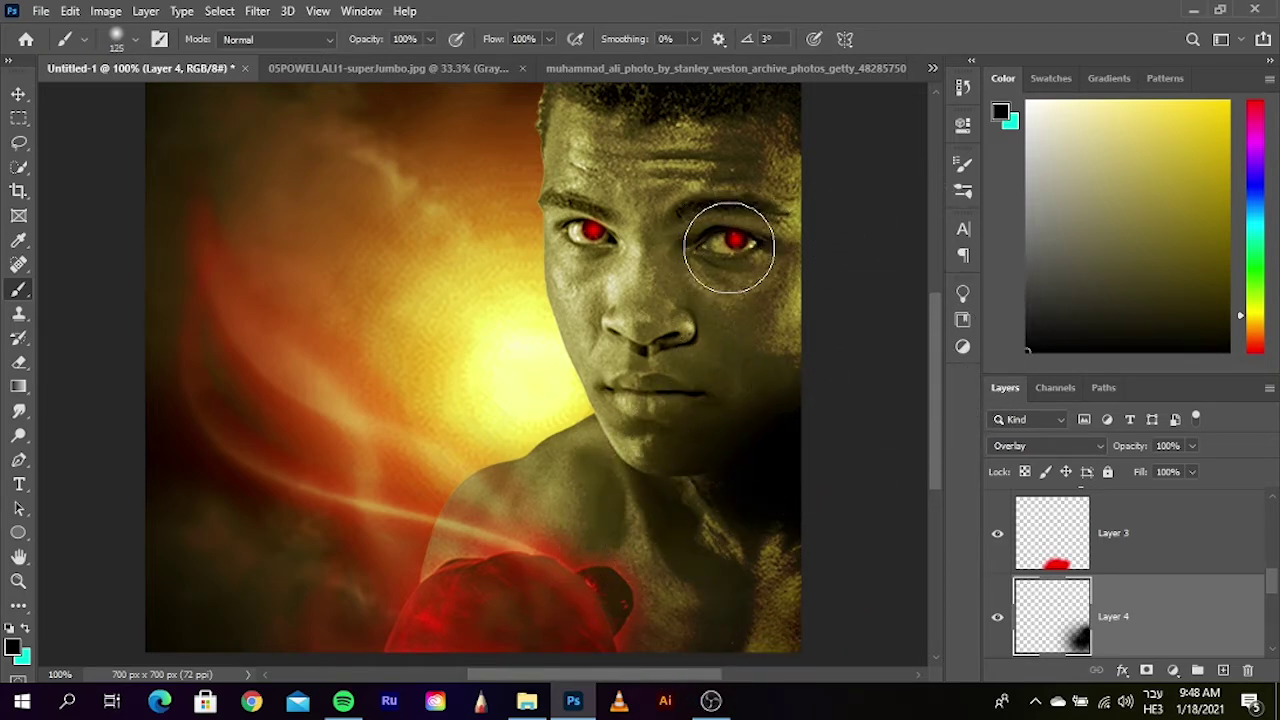
- Paint black around both eyes and across the forehead above them
{"action": "left_click", "coordinate": [729, 248]}
{"action": "left_click", "coordinate": [577, 241]}
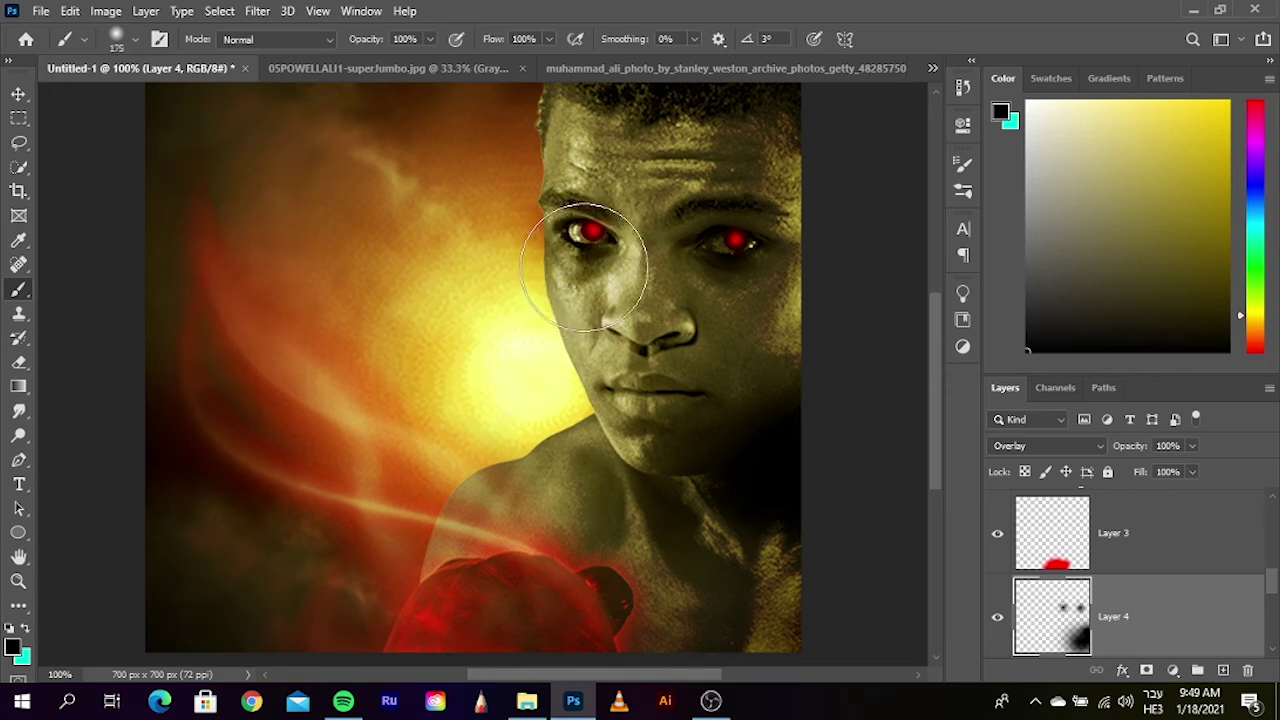
{"action": "left_click", "coordinate": [584, 267]}
{"action": "left_click", "coordinate": [572, 180]}
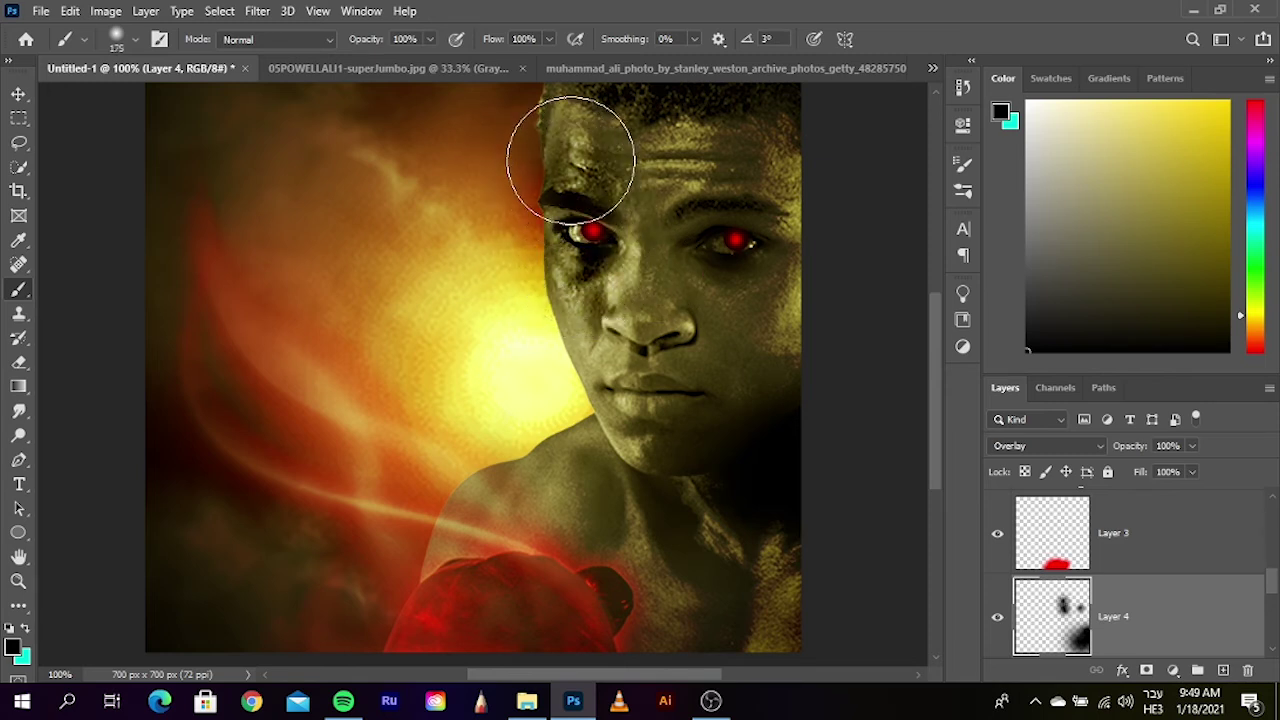
{"action": "left_click_drag", "start_coordinate": [579, 357], "coordinate": [587, 413]}
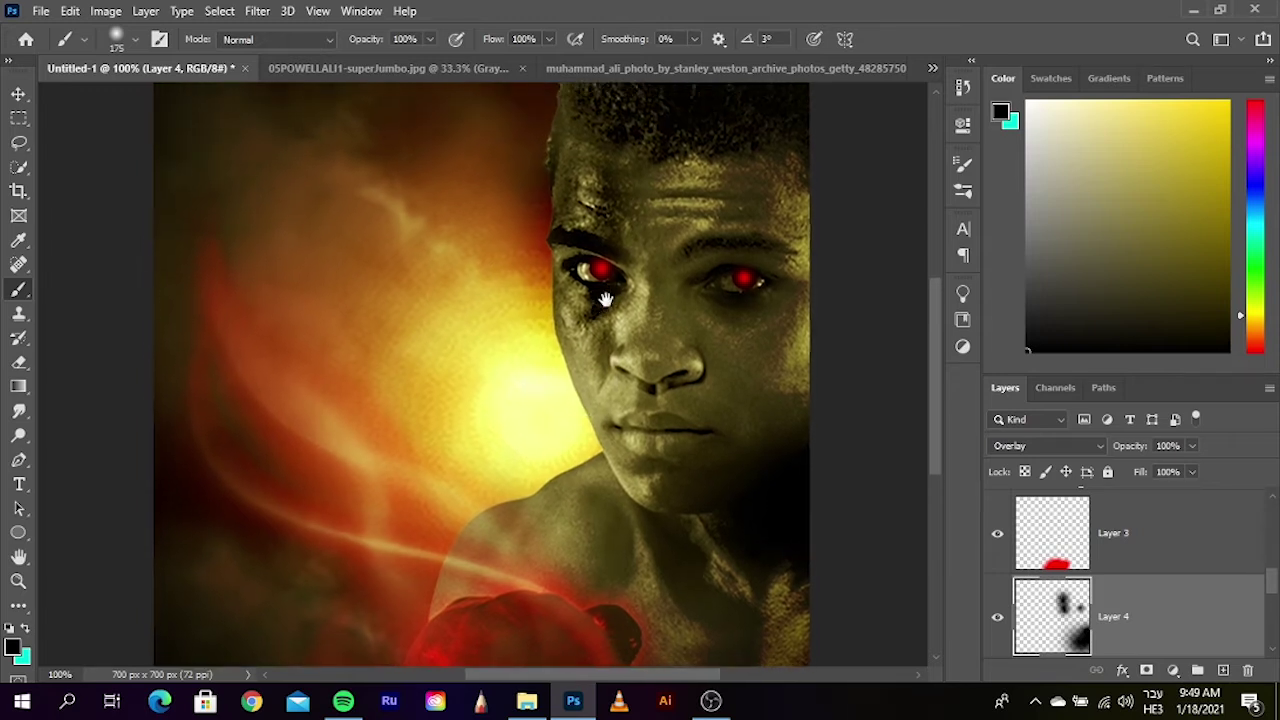
{"action": "left_click", "coordinate": [749, 243]}
{"action": "left_click", "coordinate": [763, 195]}
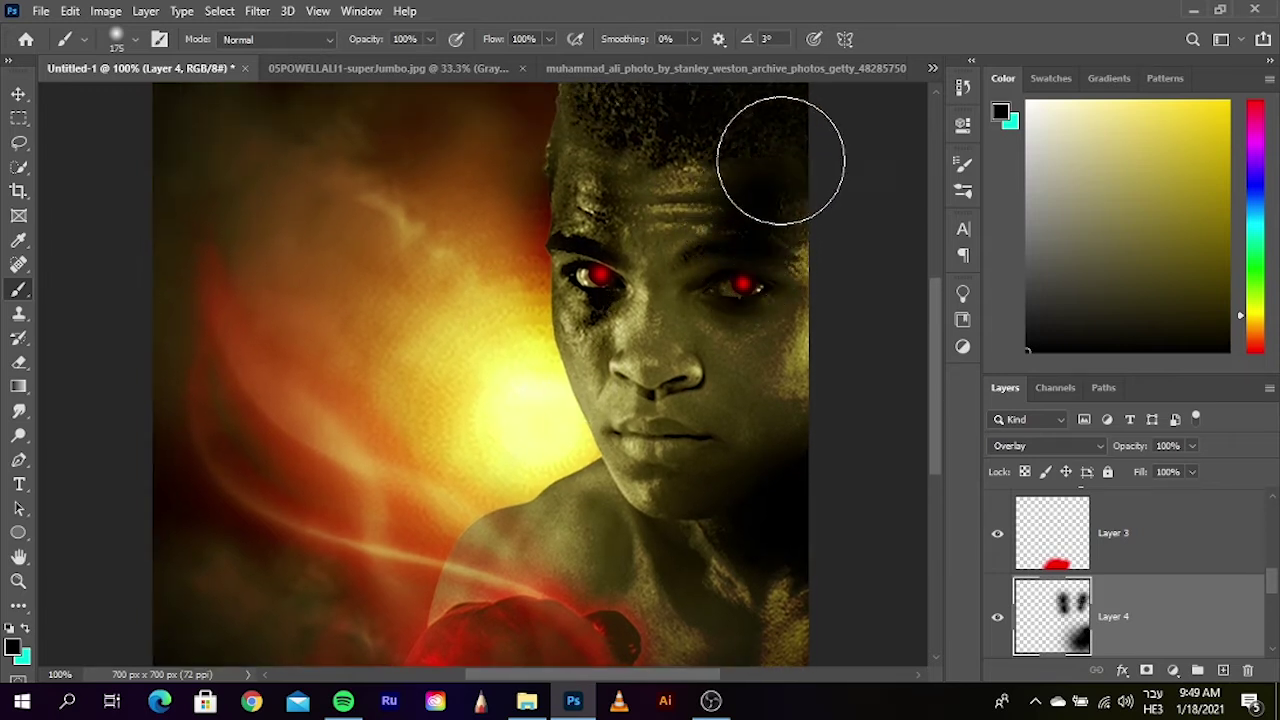
{"action": "left_click", "coordinate": [783, 162]}
{"action": "left_click", "coordinate": [1098, 444]}
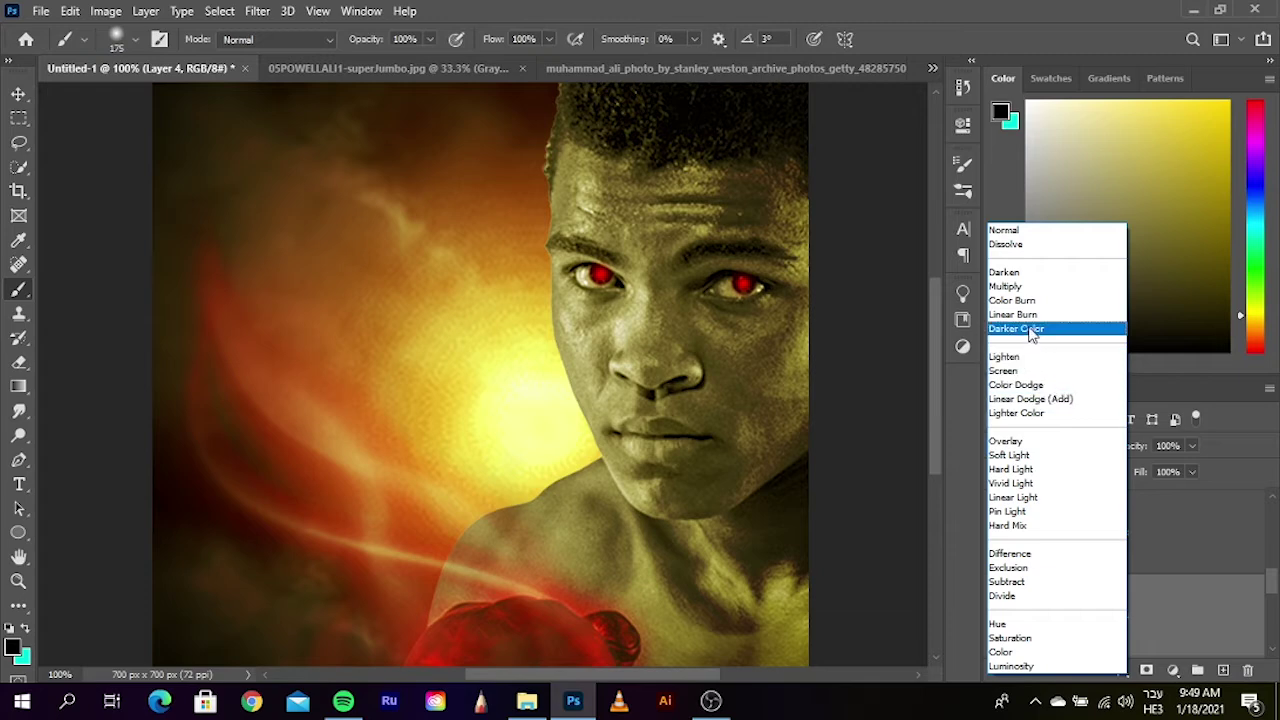
- Switch the dark layer to Soft Light and paint dark smoke strokes across the shoulder
{"action": "left_click", "coordinate": [1015, 456]}
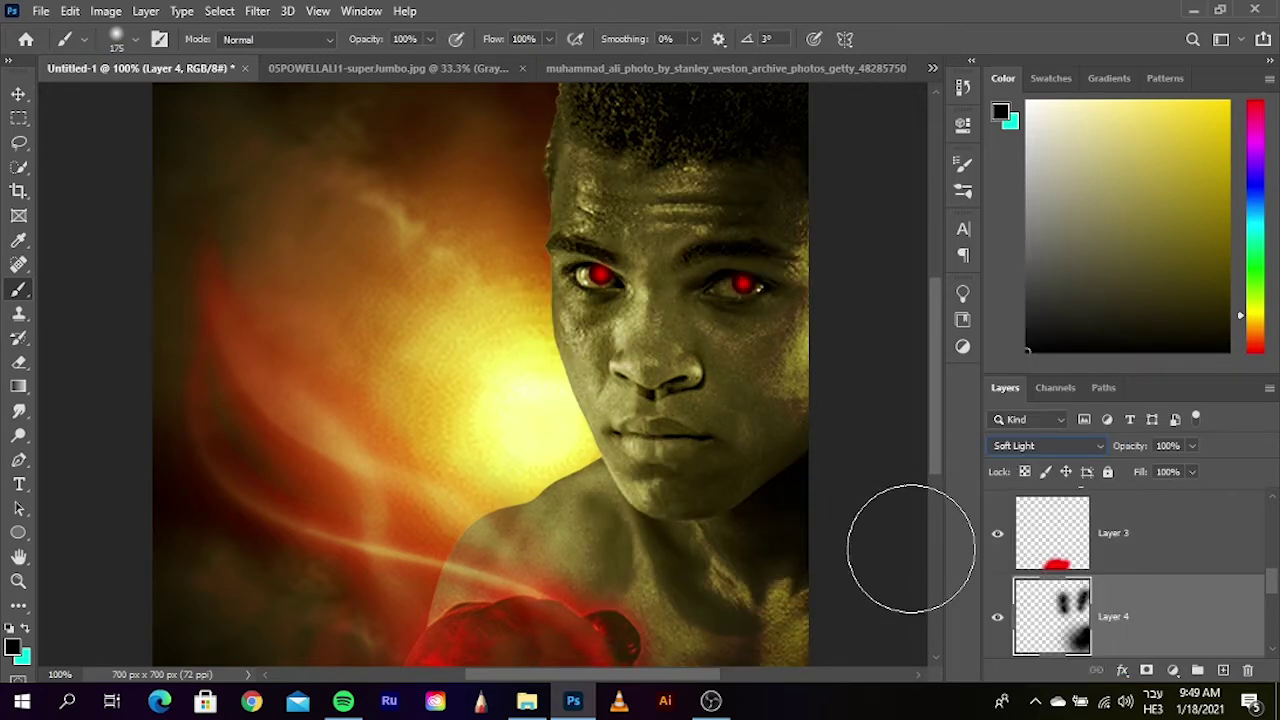
{"action": "scroll", "coordinate": [860, 423], "scroll_direction": "left", "scroll_amount": 2}
{"action": "scroll", "coordinate": [788, 466], "scroll_direction": "down", "scroll_amount": 3}
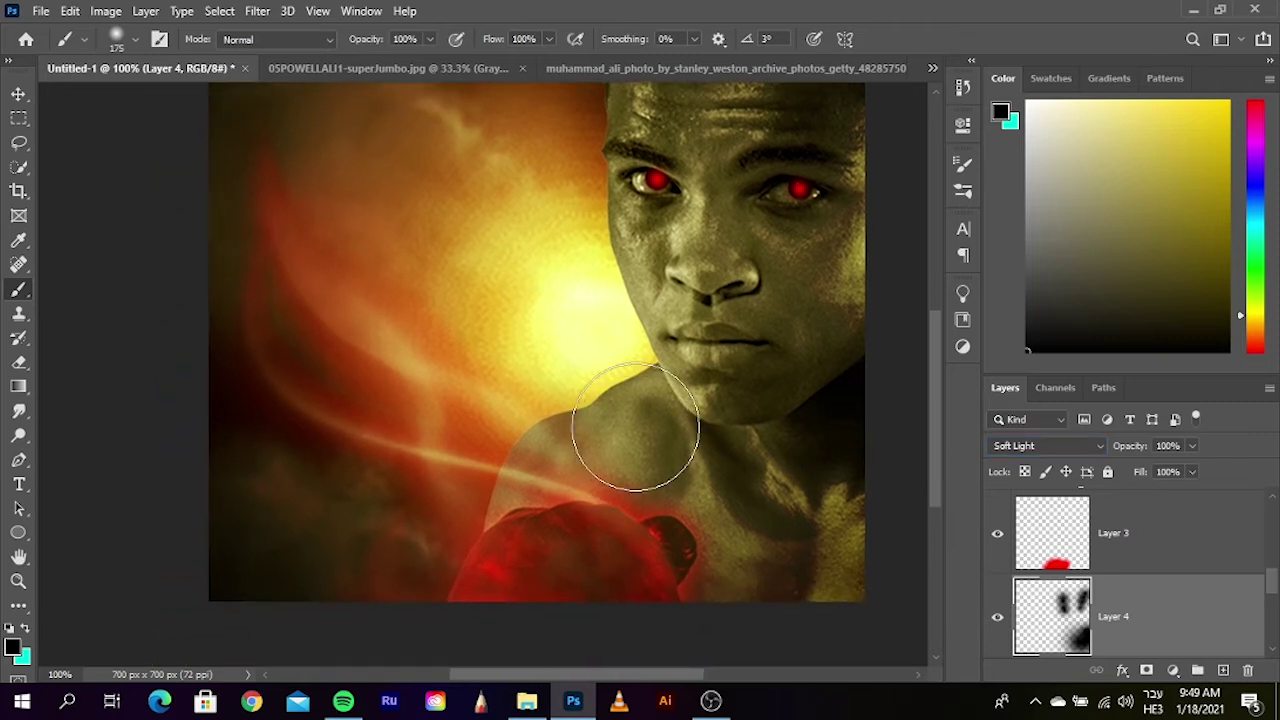
{"action": "mouse_move", "coordinate": [635, 428]}
{"action": "left_mouse_down"}
{"action": "mouse_move", "coordinate": [508, 494]}
{"action": "mouse_move", "coordinate": [477, 537]}
{"action": "mouse_move", "coordinate": [482, 595]}
{"action": "left_mouse_up"}
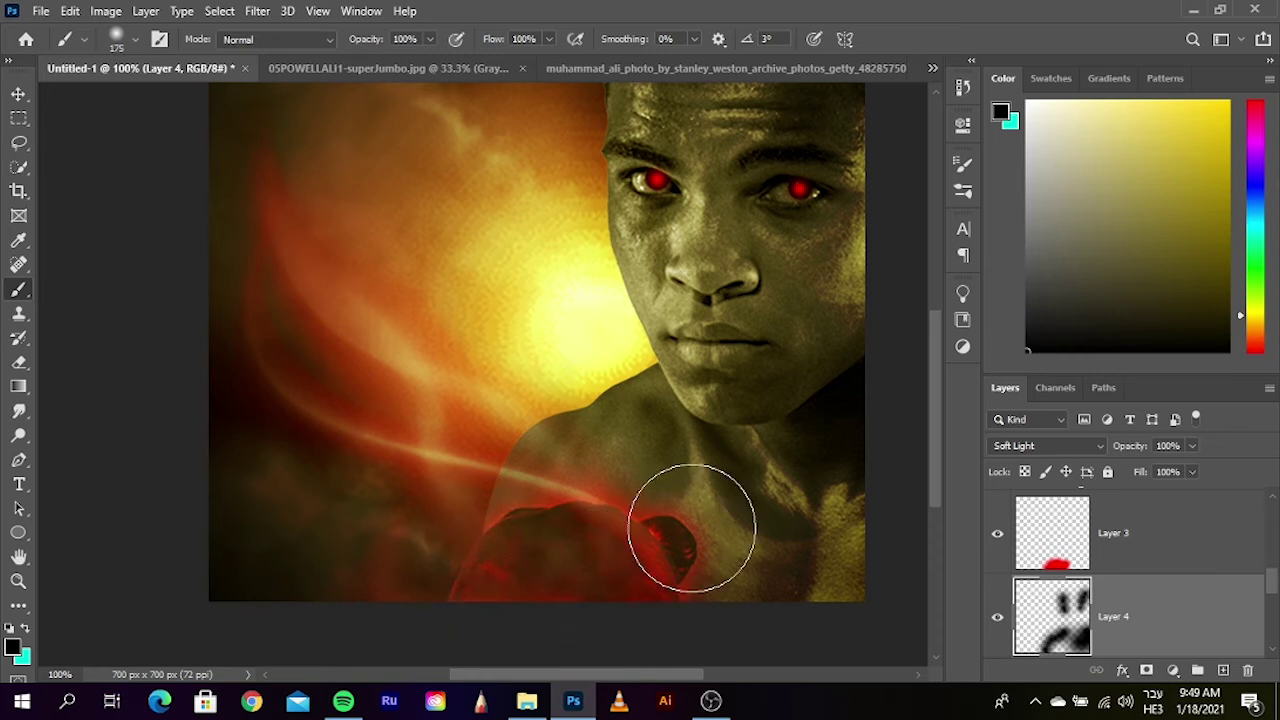
{"action": "mouse_move", "coordinate": [666, 434]}
{"action": "left_mouse_down"}
{"action": "mouse_move", "coordinate": [703, 349]}
{"action": "mouse_move", "coordinate": [734, 346]}
{"action": "mouse_move", "coordinate": [651, 366]}
{"action": "mouse_move", "coordinate": [683, 420]}
{"action": "mouse_move", "coordinate": [723, 423]}
{"action": "mouse_move", "coordinate": [751, 380]}
{"action": "mouse_move", "coordinate": [752, 300]}
{"action": "mouse_move", "coordinate": [809, 280]}
{"action": "mouse_move", "coordinate": [834, 171]}
{"action": "mouse_move", "coordinate": [790, 157]}
{"action": "left_mouse_up"}
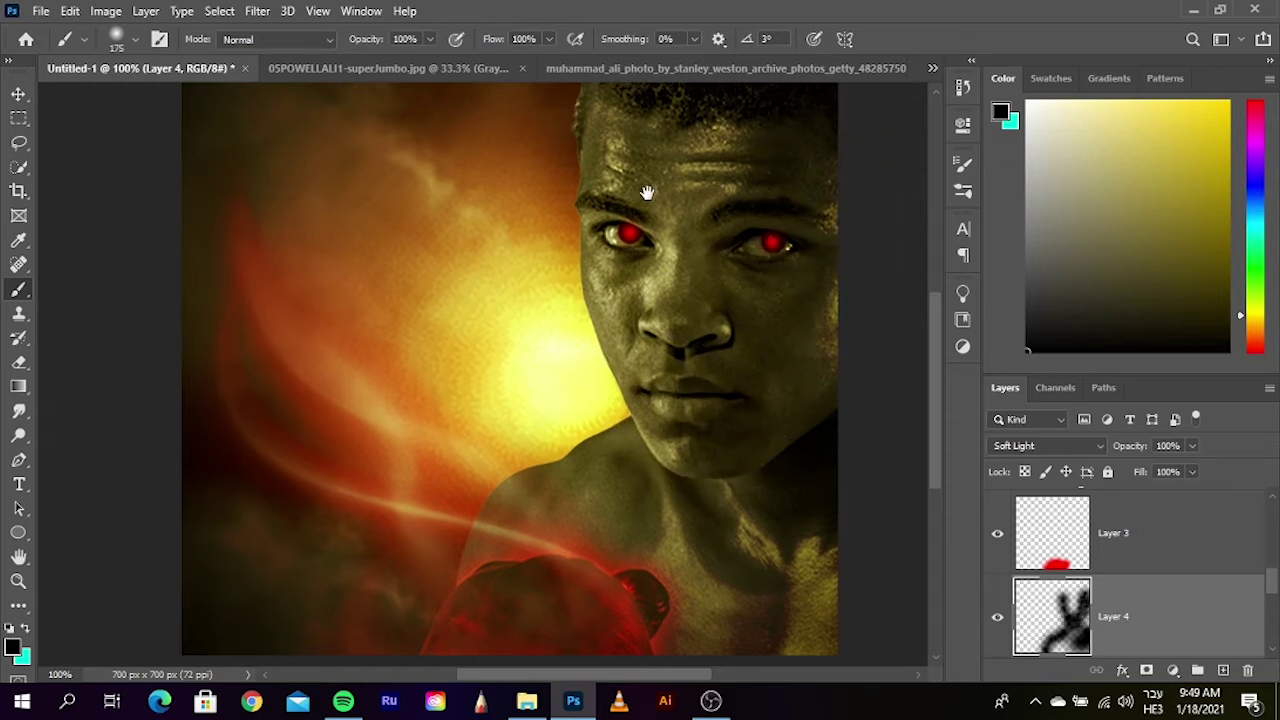
{"action": "left_click_drag", "start_coordinate": [651, 194], "coordinate": [663, 271]}
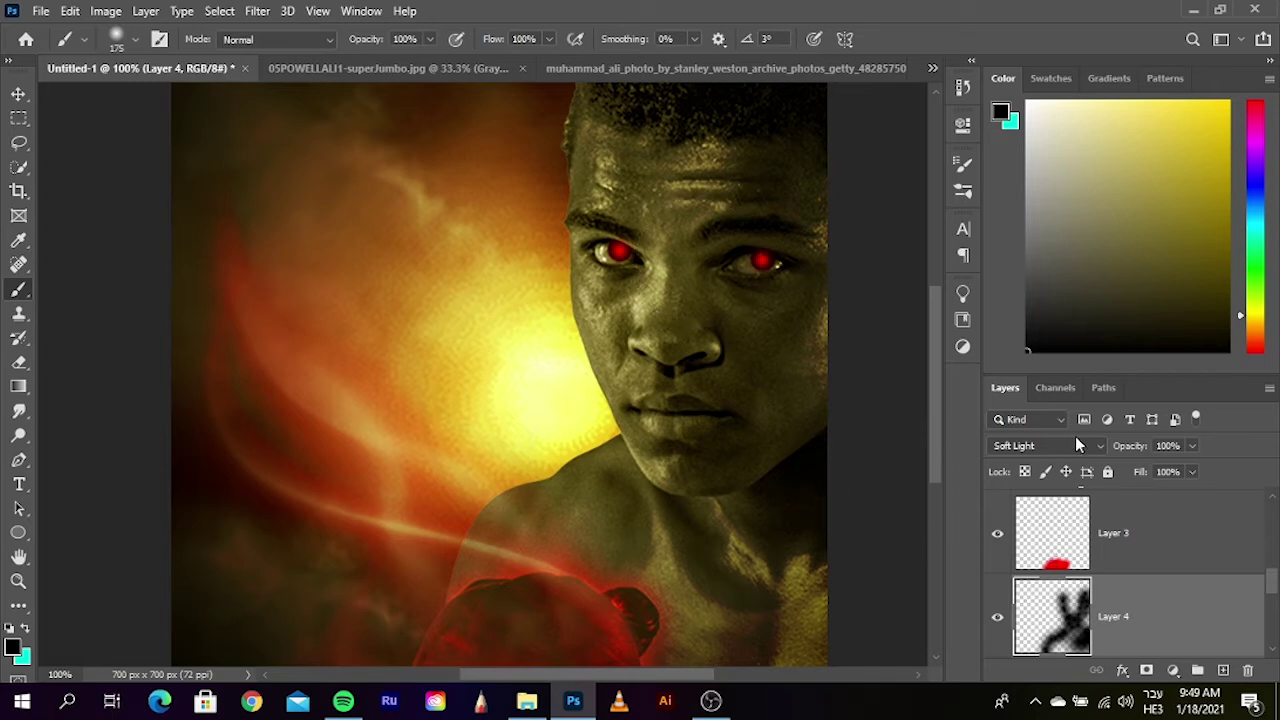
- Blend Layer 4 as Overlay and set the Eraser size to 600 px
{"action": "left_click", "coordinate": [1077, 443]}
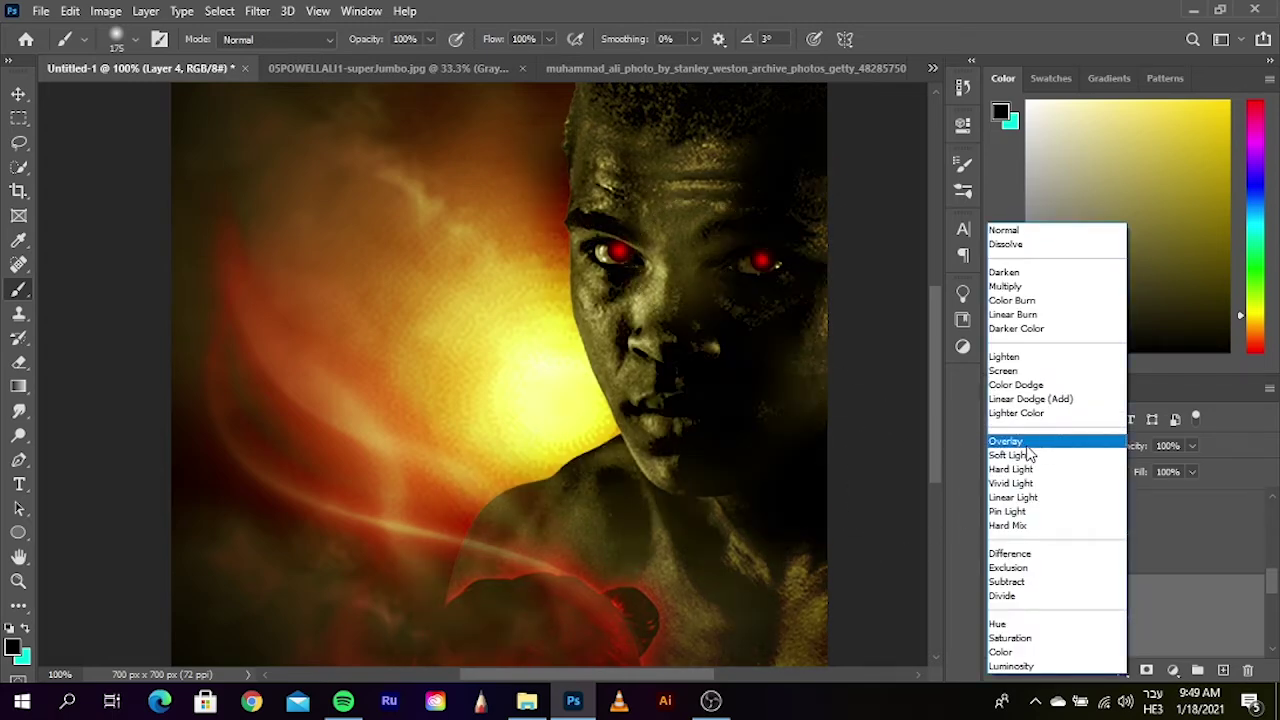
{"action": "left_click", "coordinate": [1027, 445]}
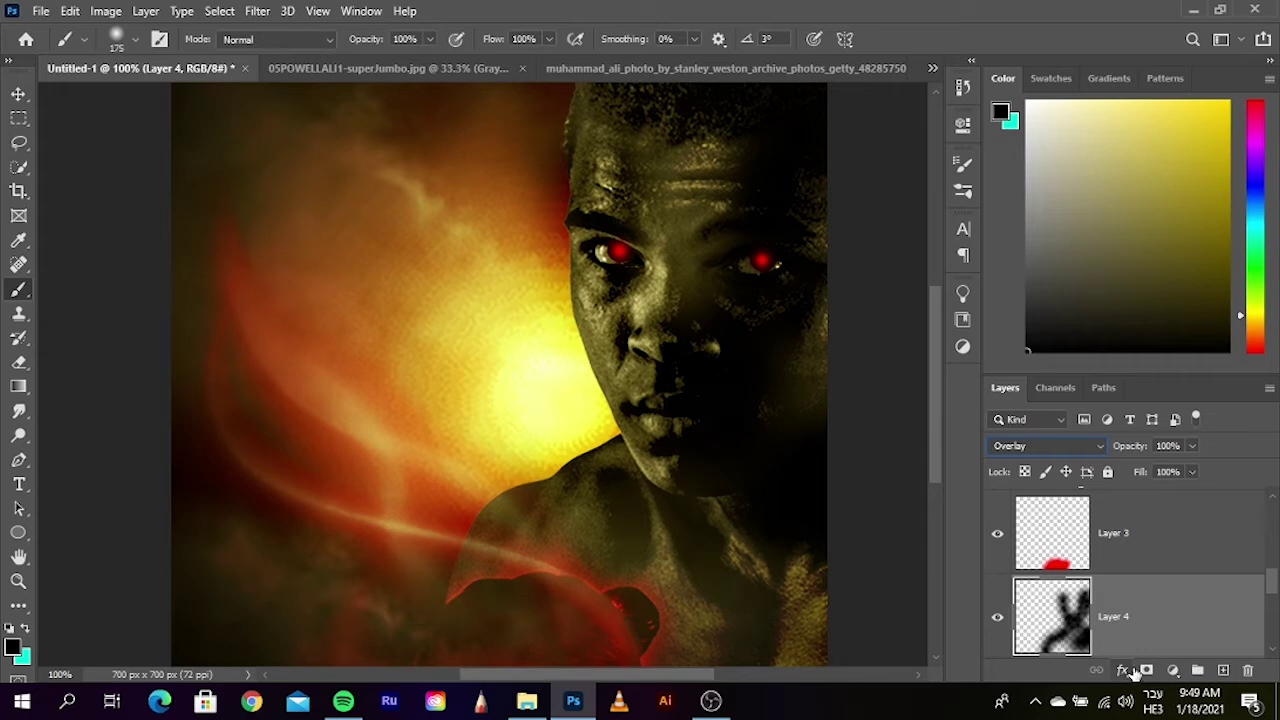
{"action": "left_click", "coordinate": [20, 363]}
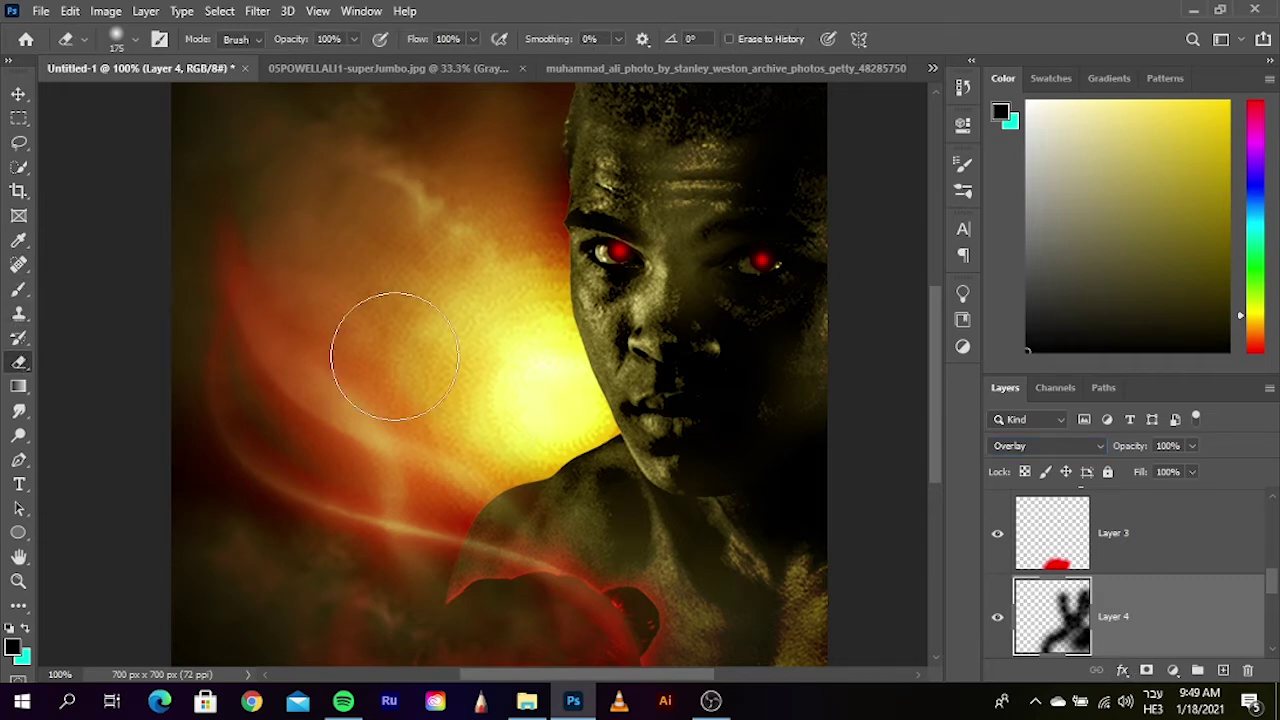
{"action": "key", "text": "bracketright"}
{"action": "key", "text": "bracketright"}
{"action": "key", "text": "bracketright"}
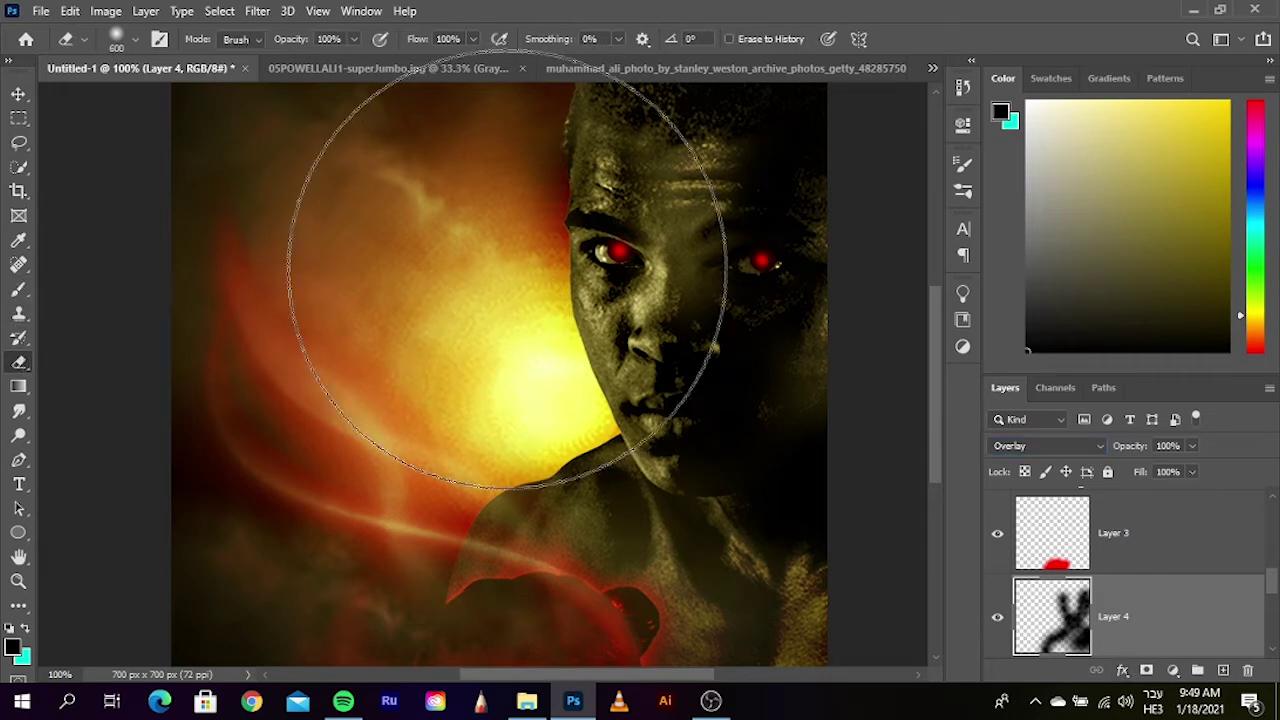
- Erase the dark shading off the face and lower figure, undoing the final stroke
{"action": "left_click_drag", "start_coordinate": [470, 250], "coordinate": [480, 380]}
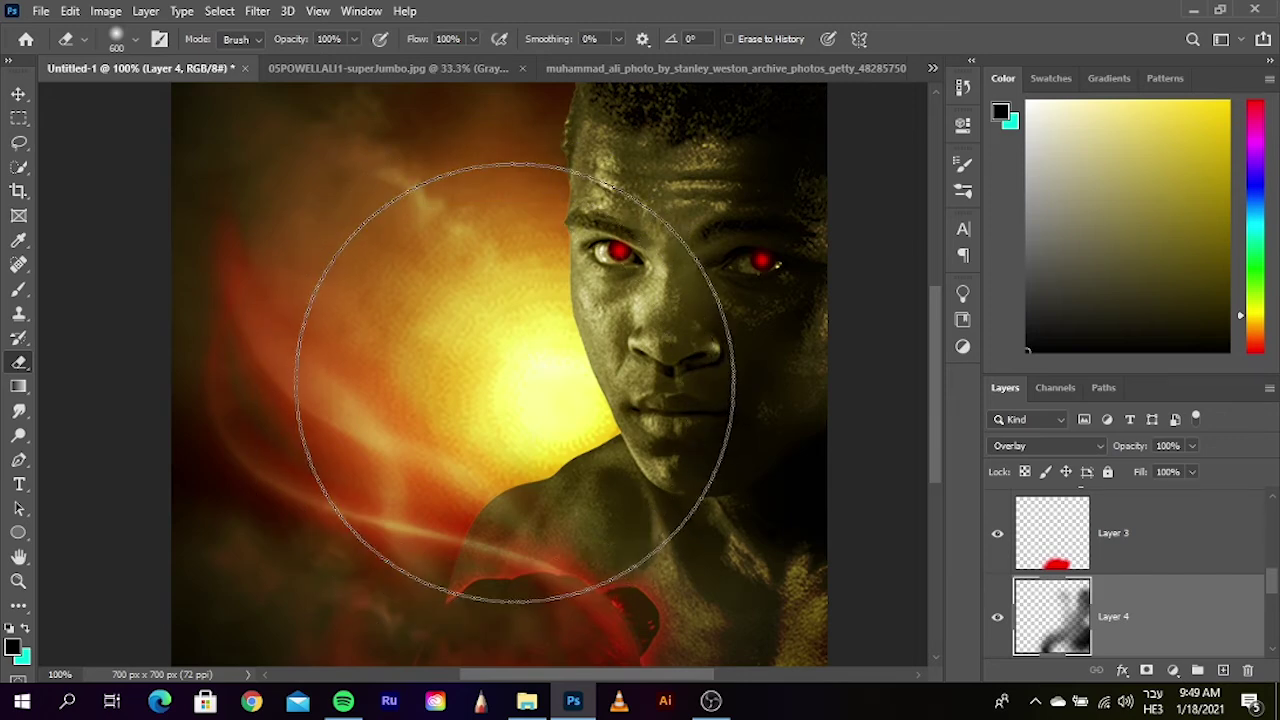
{"action": "left_click_drag", "start_coordinate": [371, 471], "coordinate": [386, 514]}
{"action": "mouse_move", "coordinate": [464, 364]}
{"action": "left_mouse_down"}
{"action": "mouse_move", "coordinate": [464, 324]}
{"action": "mouse_move", "coordinate": [466, 348]}
{"action": "left_mouse_up"}
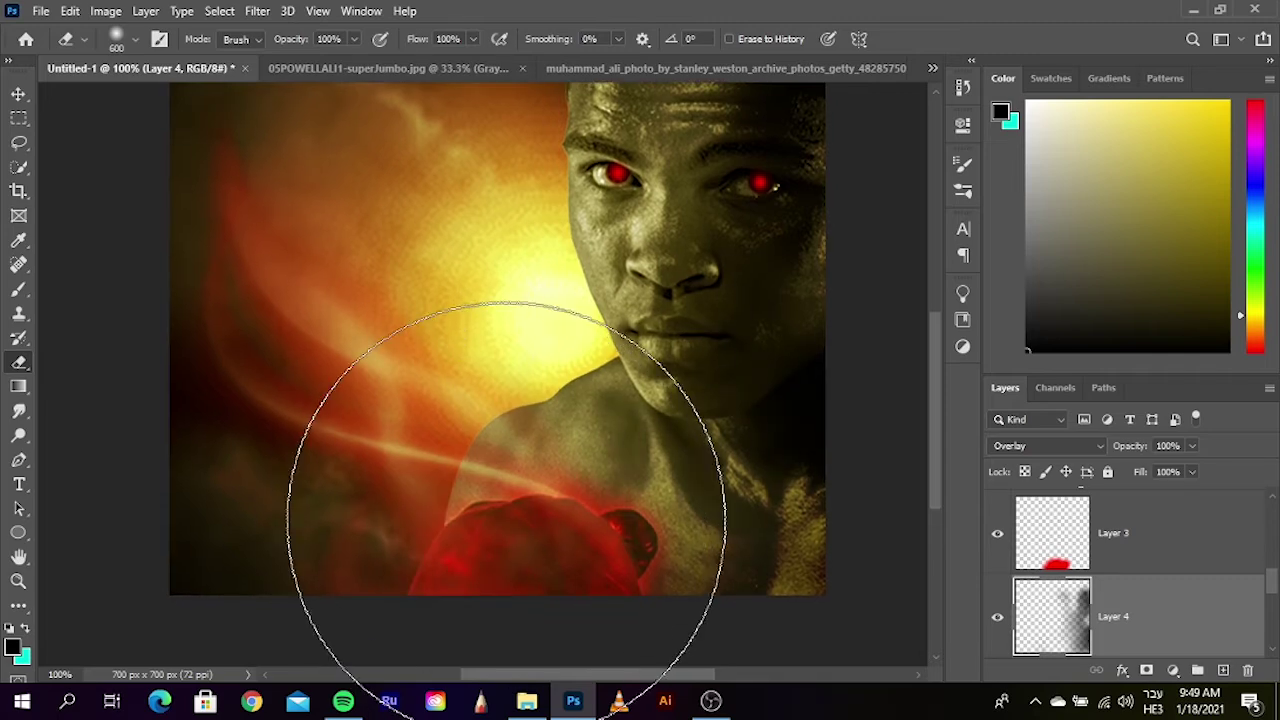
{"action": "scroll", "coordinate": [494, 306], "scroll_direction": "up", "scroll_amount": 5}
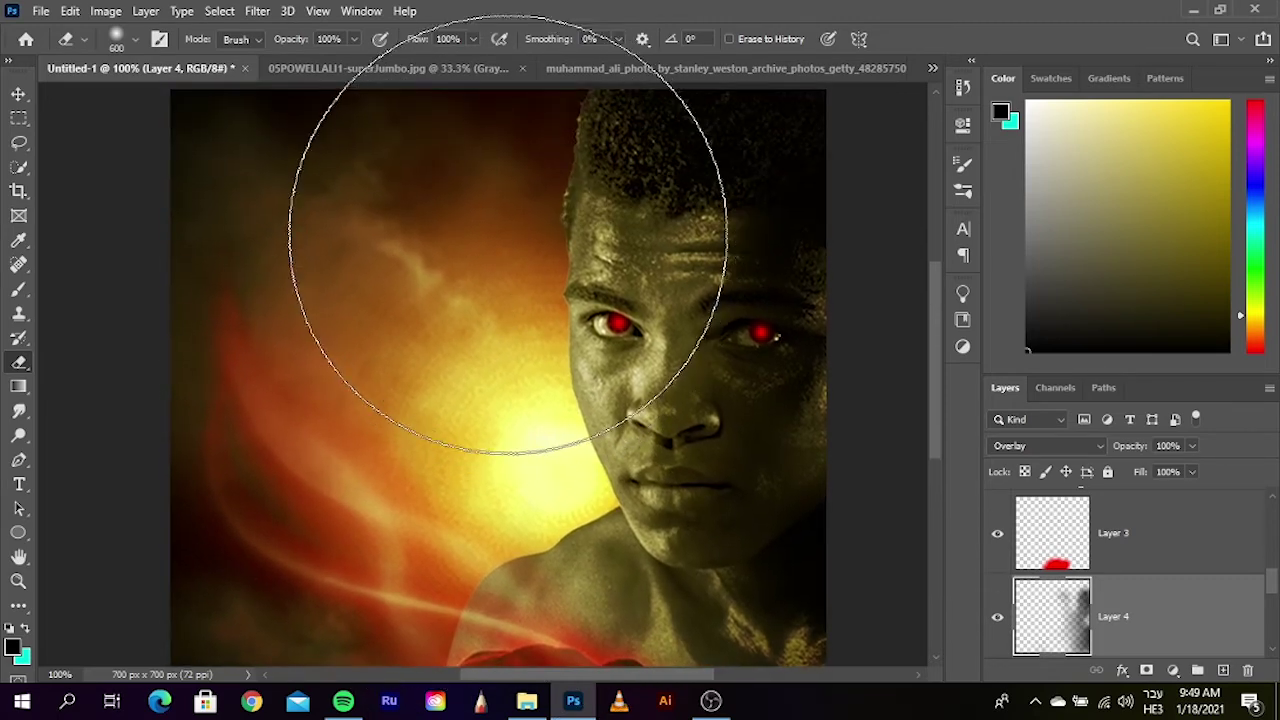
{"action": "key", "text": "ctrl+z"}
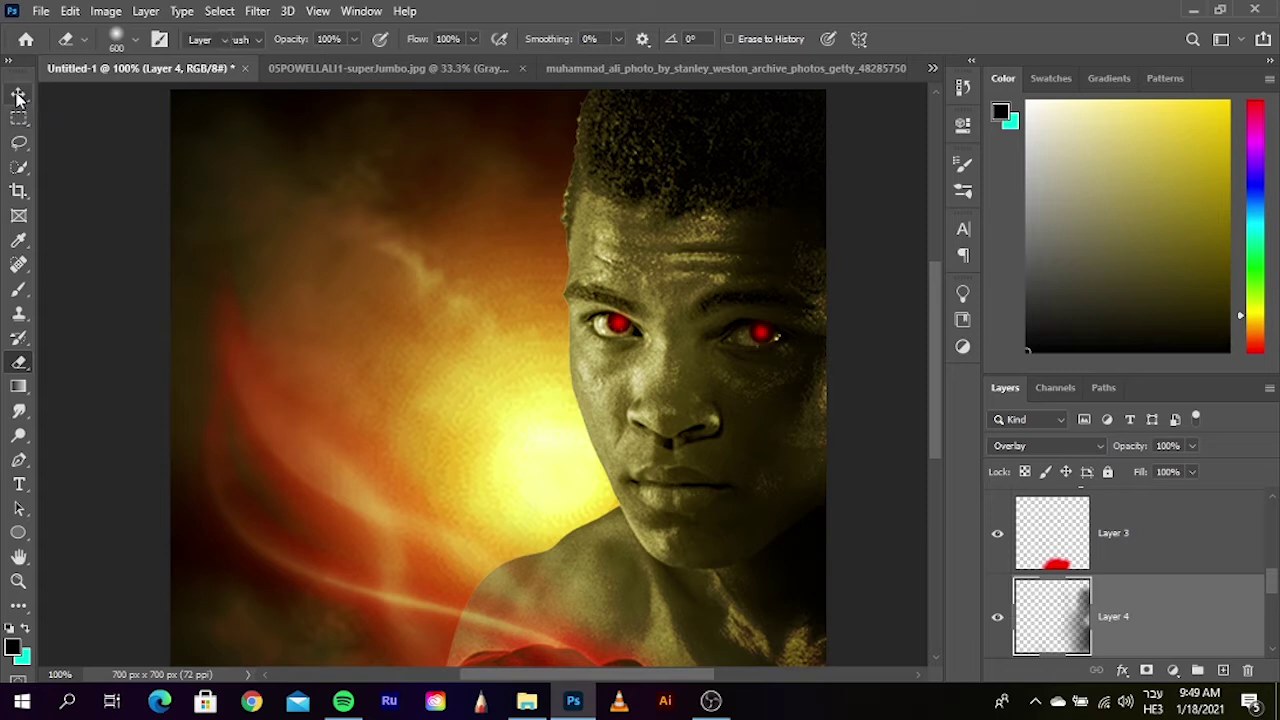
{"action": "left_click", "coordinate": [18, 94]}
{"action": "left_click", "coordinate": [860, 558]}
- Select the Gradient Fill 1 layer and check the energy effects folder in Explorer
{"action": "scroll", "coordinate": [1152, 576], "scroll_direction": "up", "scroll_amount": 3}
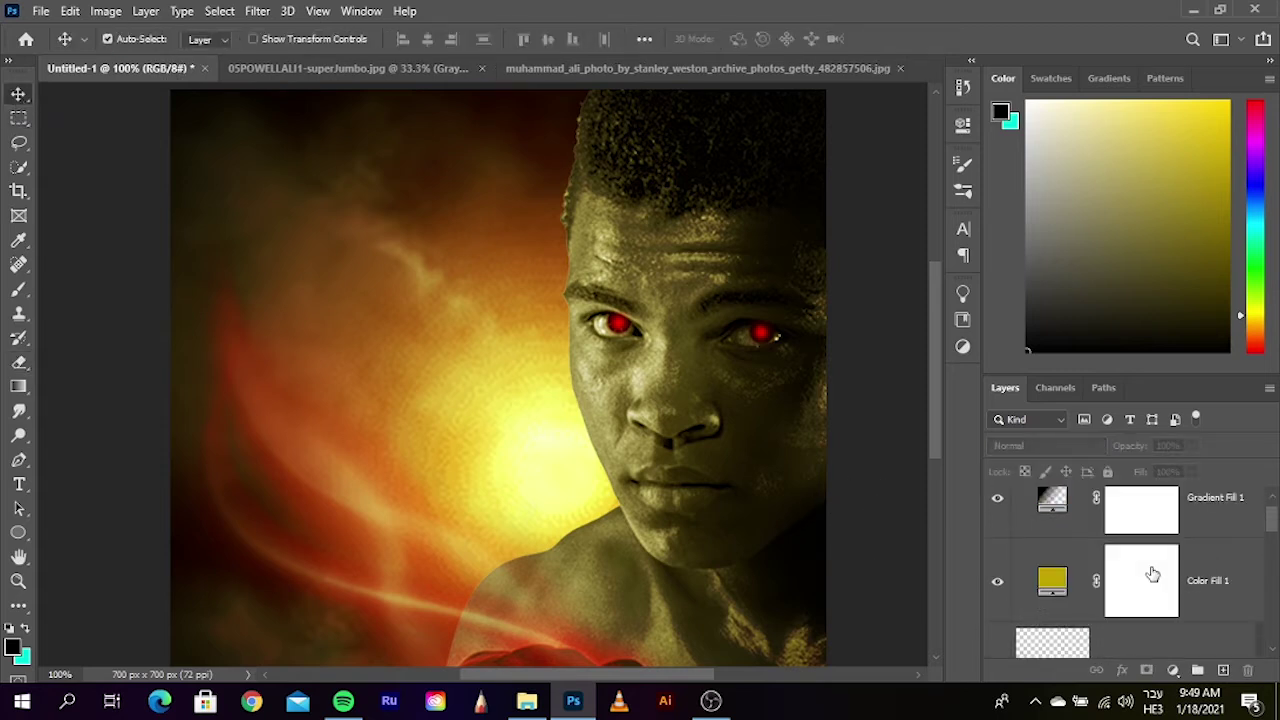
{"action": "left_click", "coordinate": [1219, 538]}
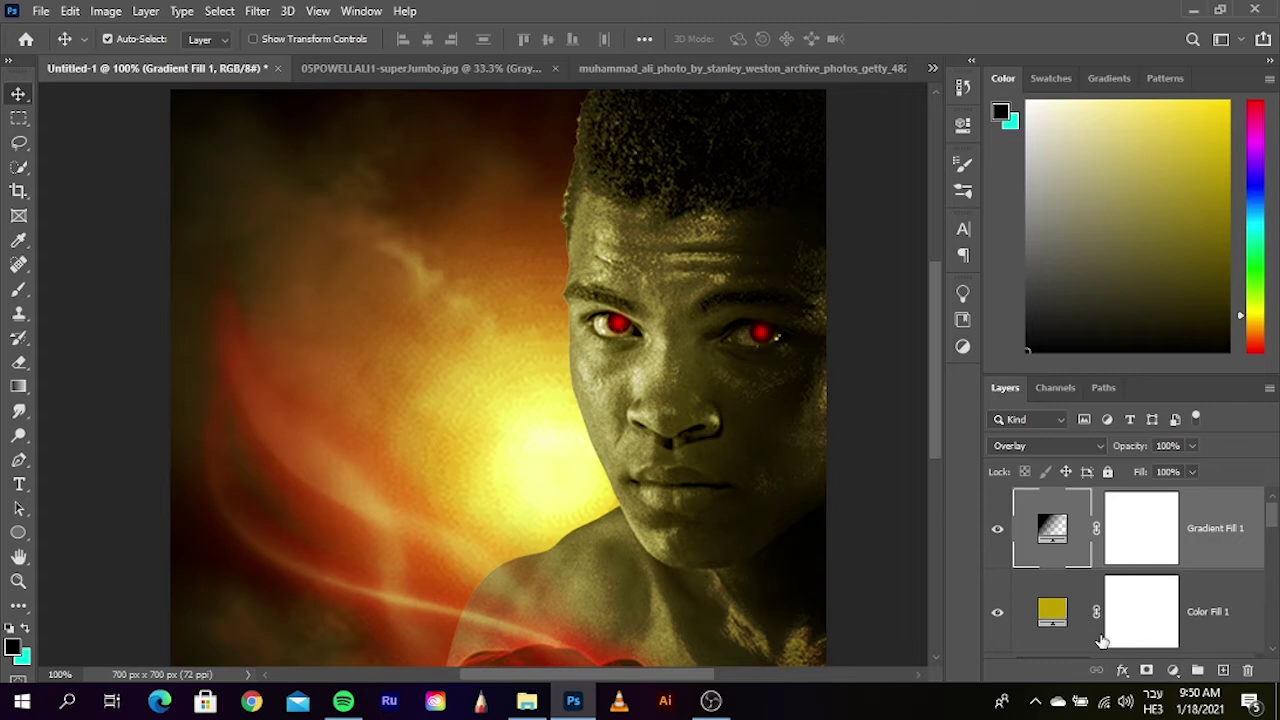
{"action": "key", "text": "ctrl+minus"}
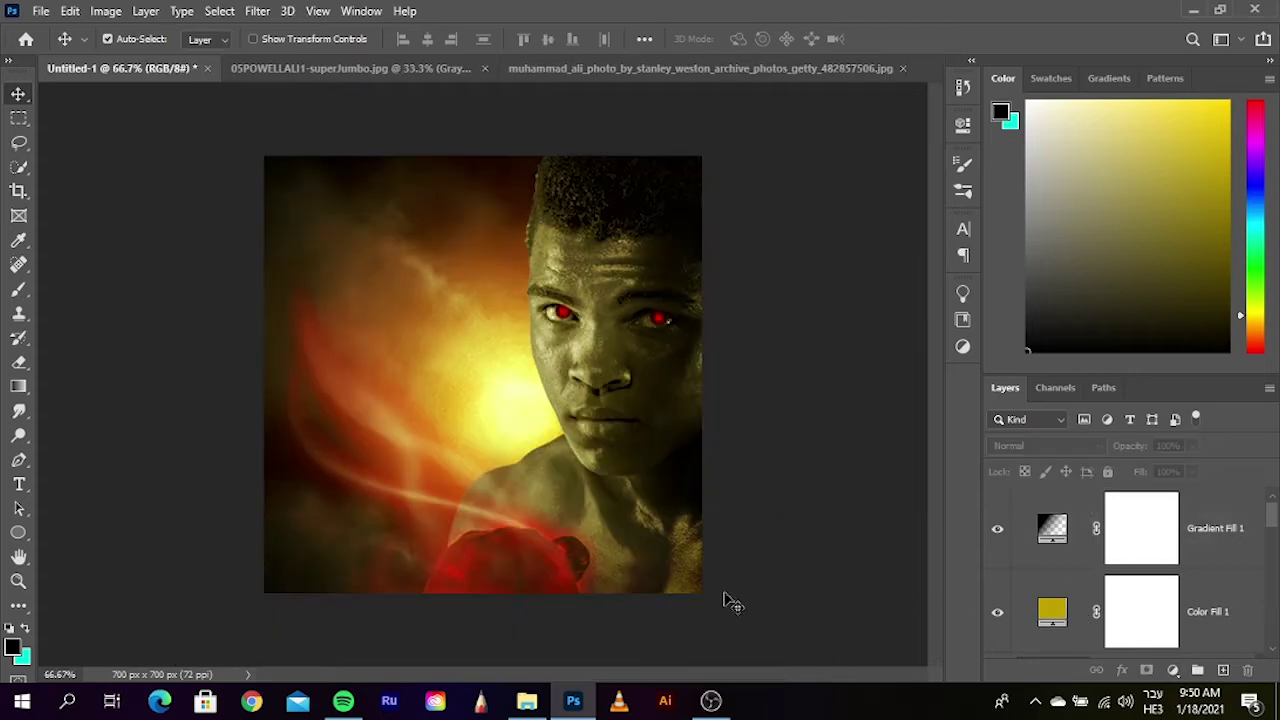
{"action": "left_click", "coordinate": [527, 700]}
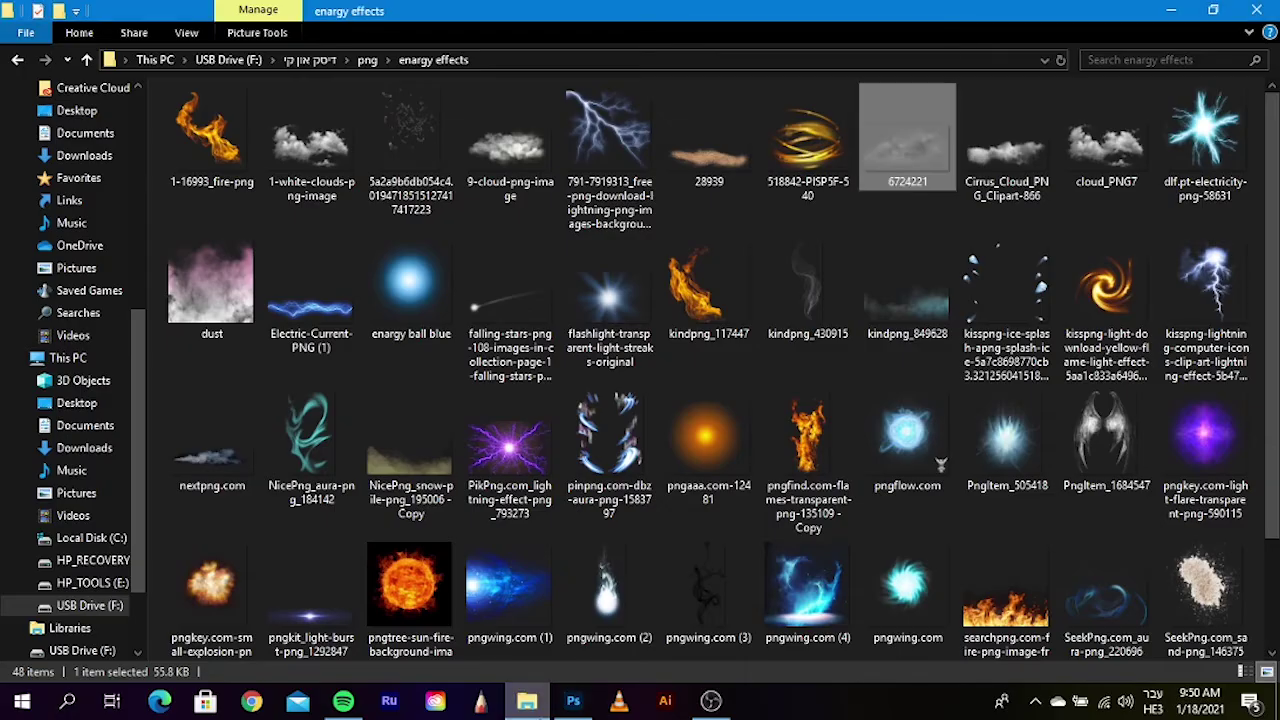
{"action": "left_click", "coordinate": [829, 240]}
{"action": "left_click", "coordinate": [1170, 11]}
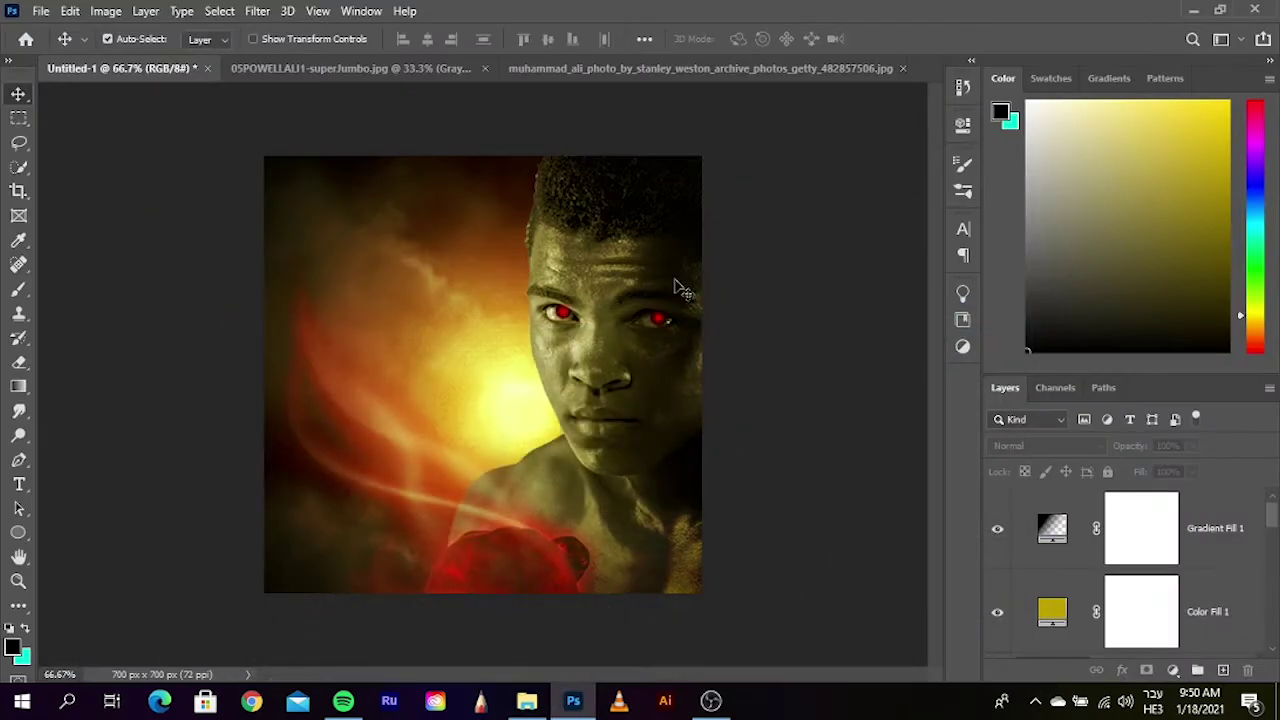
- Drag the cut-out profile from 05POWELLALI1-superJumbo.jpg into Untitled-1 as Layer 5
{"action": "left_click", "coordinate": [276, 68]}
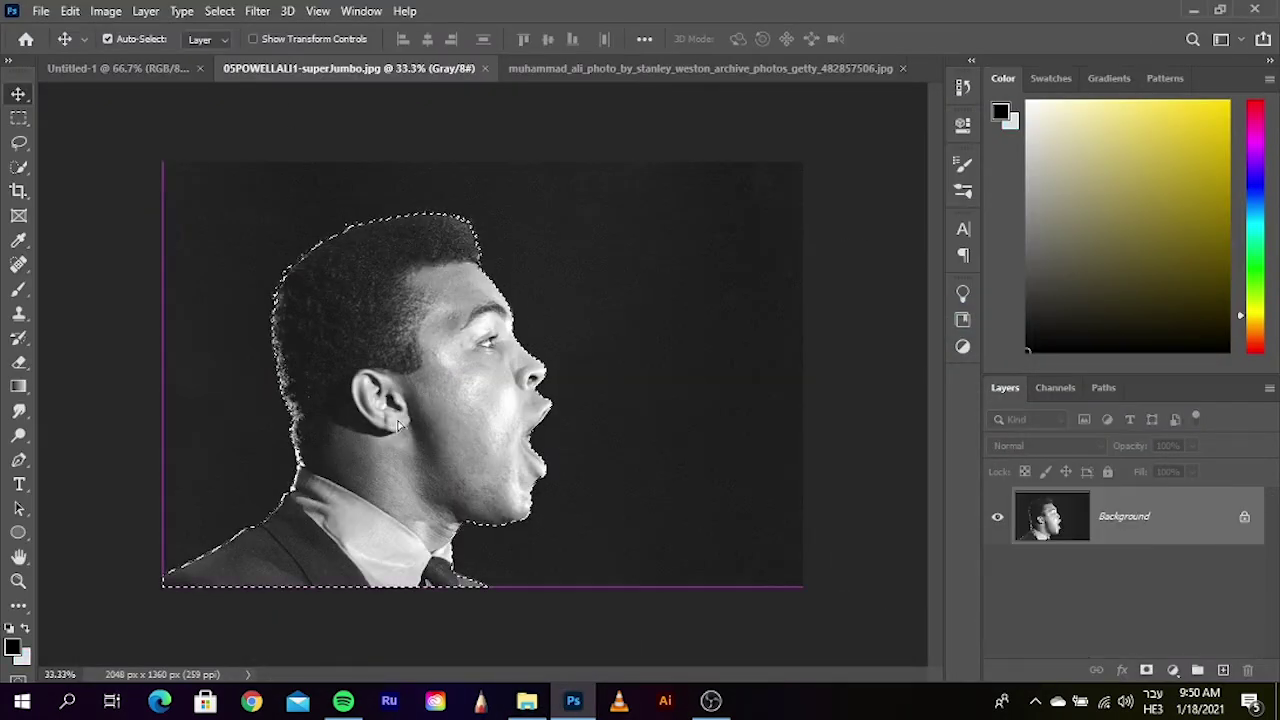
{"action": "left_click_drag", "start_coordinate": [393, 428], "coordinate": [173, 80]}
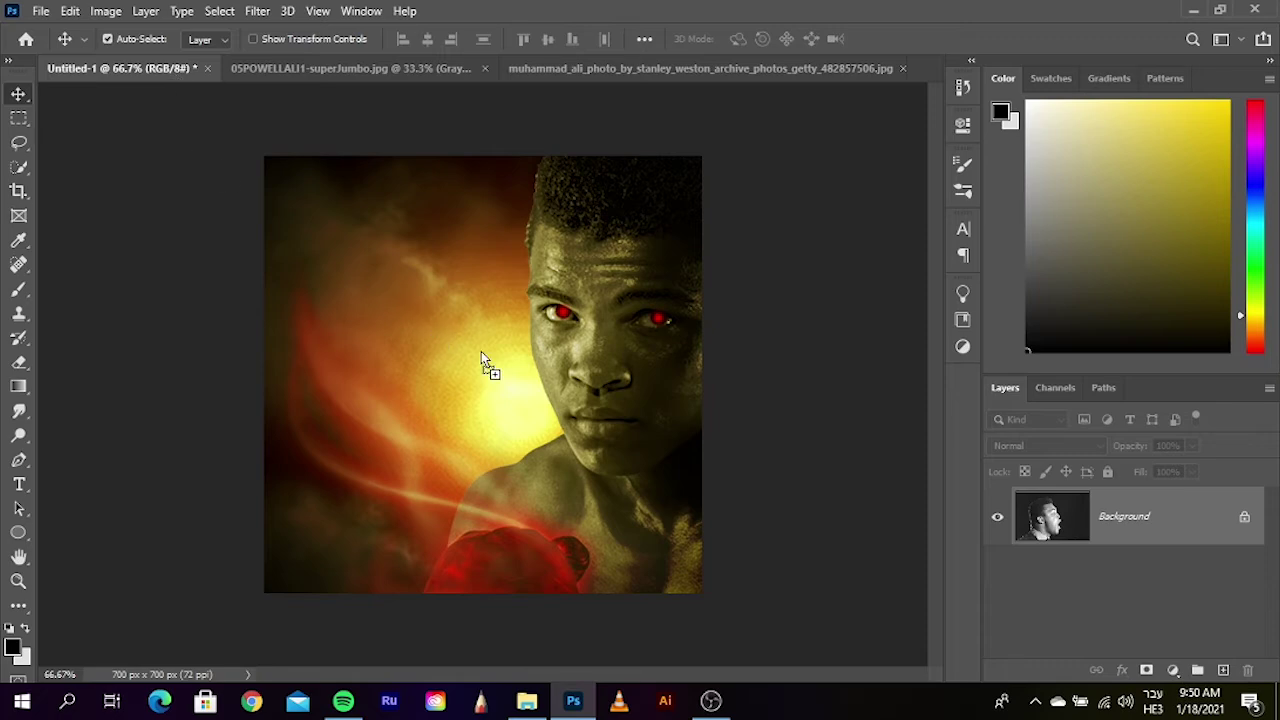
{"action": "left_click_drag", "start_coordinate": [481, 352], "coordinate": [510, 374]}
- Flip the Layer 5 profile portrait horizontally with Free Transform
{"action": "right_click", "coordinate": [513, 379]}
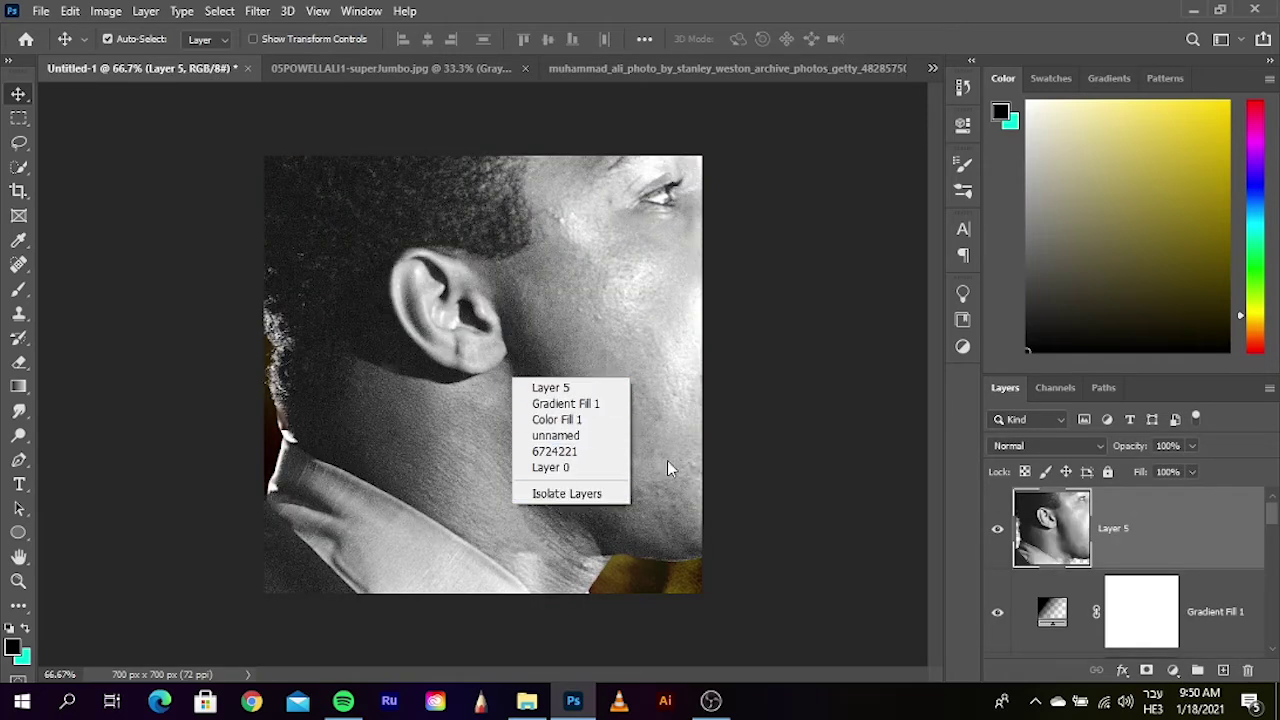
{"action": "key", "text": "Escape"}
{"action": "key", "text": "ctrl+t"}
{"action": "right_click", "coordinate": [512, 370]}
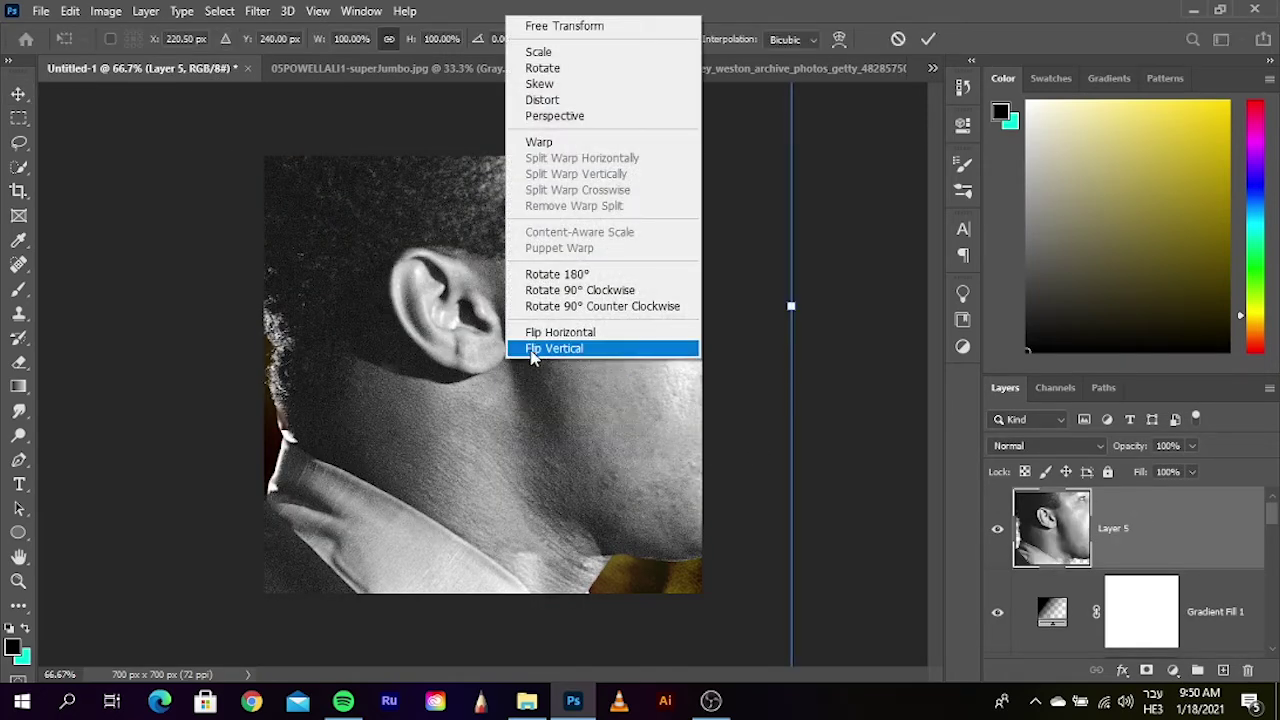
{"action": "left_click", "coordinate": [544, 332]}
{"action": "key", "text": "ctrl+minus"}
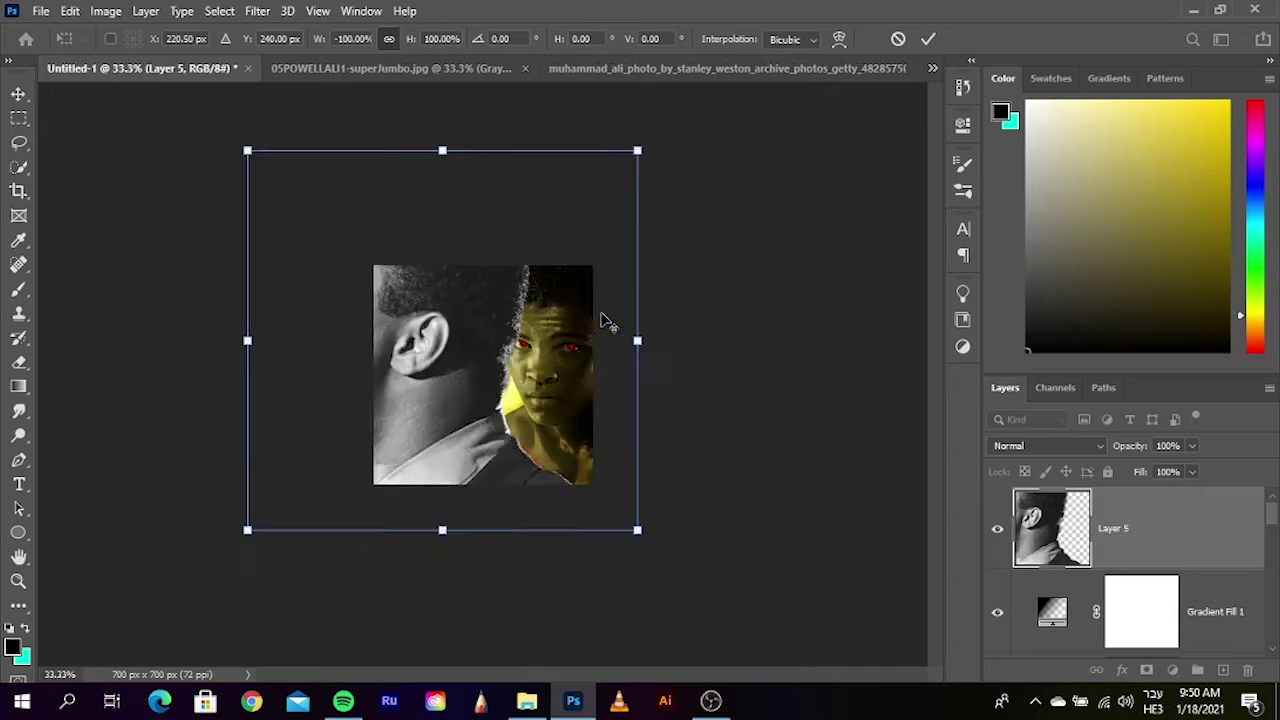
{"action": "key", "text": "ctrl+minus"}
- Scale the profile to about 63%, shift it right and down, and restack it above Layer 0
{"action": "left_click_drag", "start_coordinate": [595, 207], "coordinate": [543, 251]}
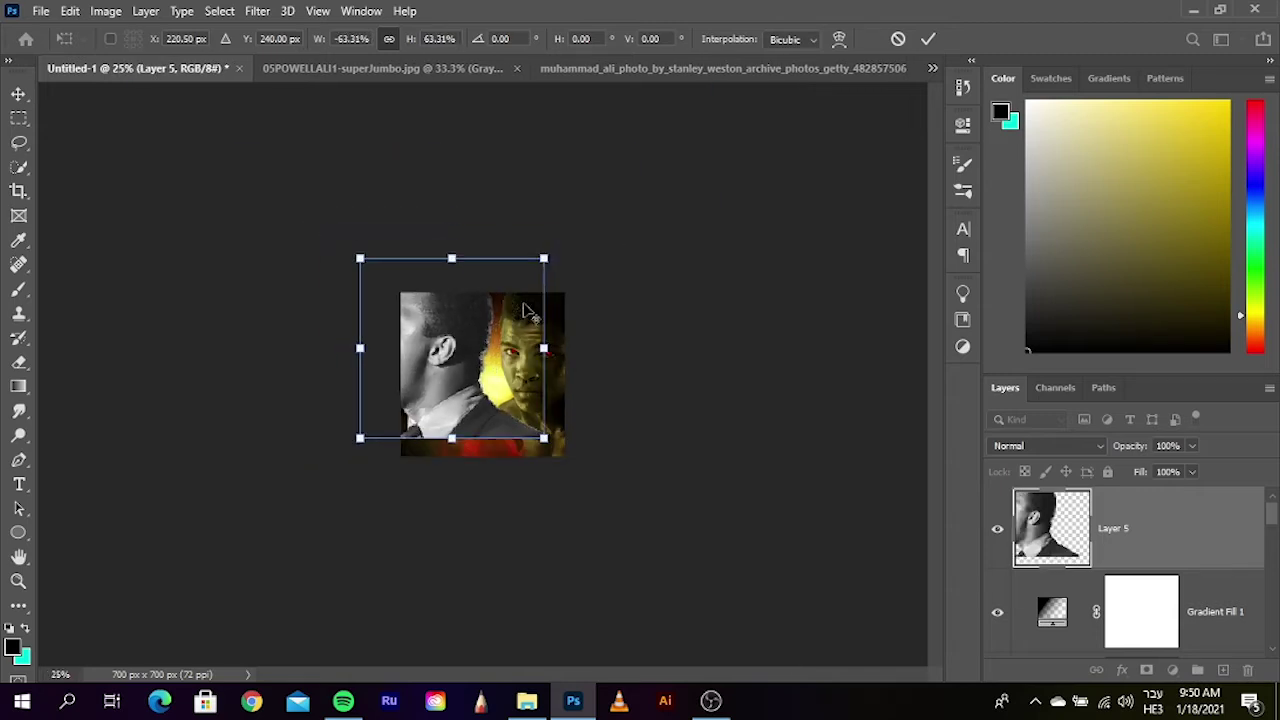
{"action": "mouse_move", "coordinate": [448, 394]}
{"action": "left_mouse_down"}
{"action": "mouse_move", "coordinate": [507, 420]}
{"action": "mouse_move", "coordinate": [565, 420]}
{"action": "left_mouse_up"}
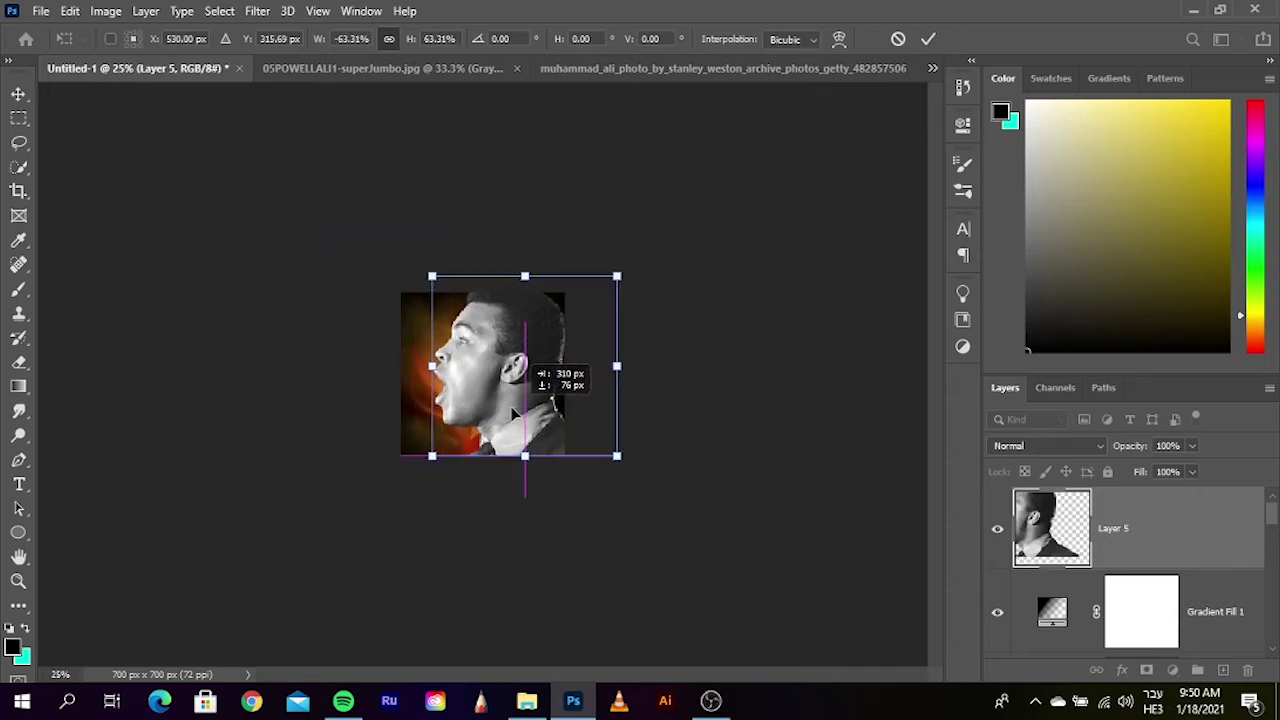
{"action": "key", "text": "Return"}
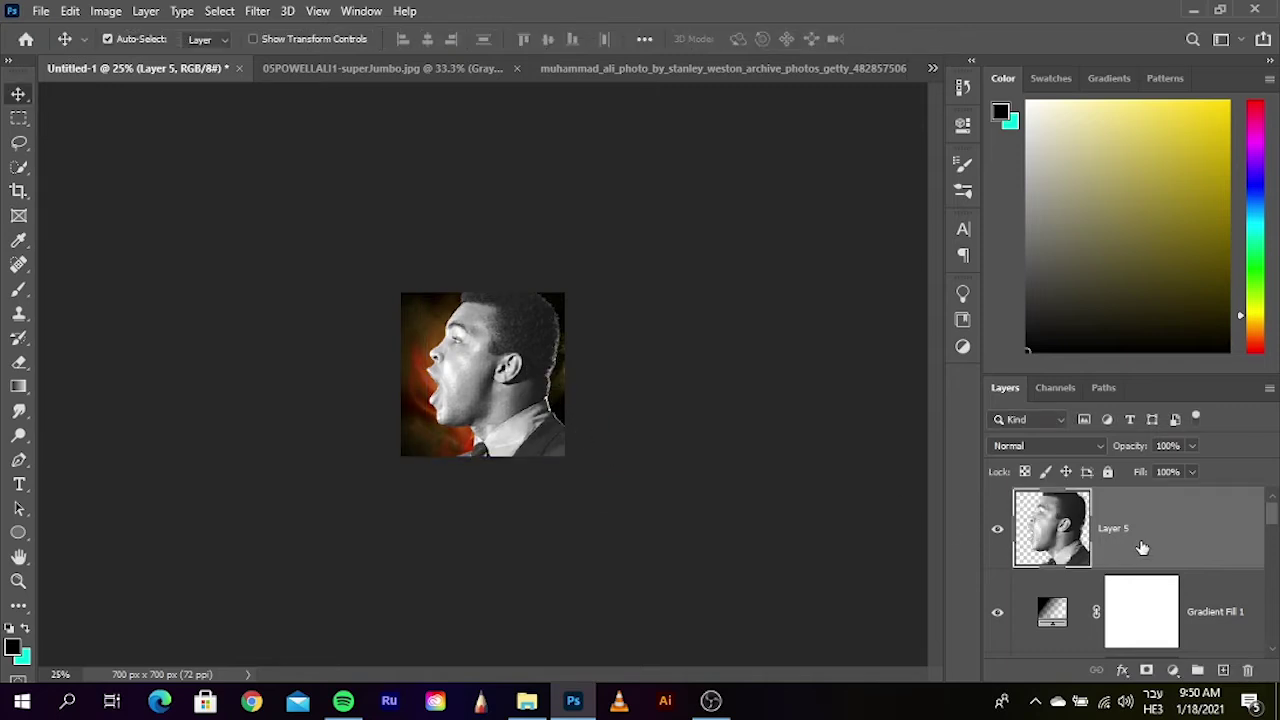
{"action": "mouse_move", "coordinate": [1142, 547]}
{"action": "left_mouse_down"}
{"action": "mouse_move", "coordinate": [1085, 678]}
{"action": "mouse_move", "coordinate": [1060, 565]}
{"action": "left_mouse_up"}
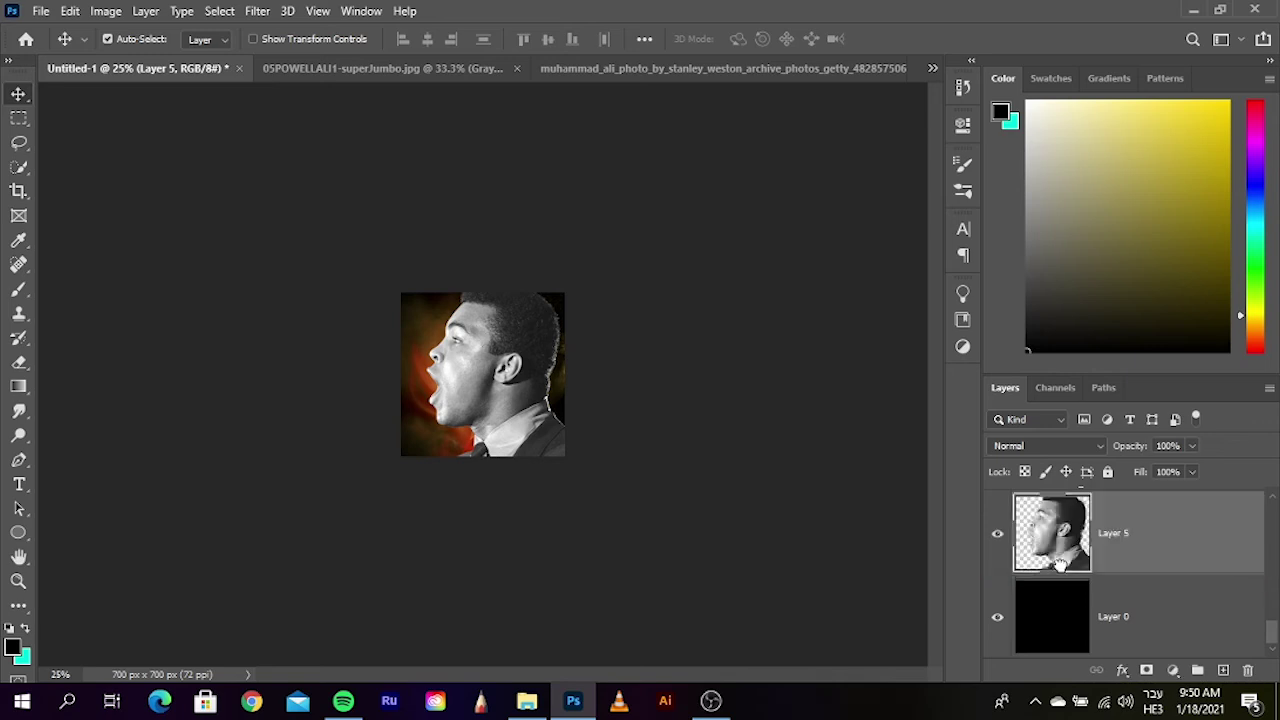
{"action": "left_click", "coordinate": [617, 447]}
- Resize the side profile to about 73% and reposition it slightly up and left
{"action": "key", "text": "ctrl+plus"}
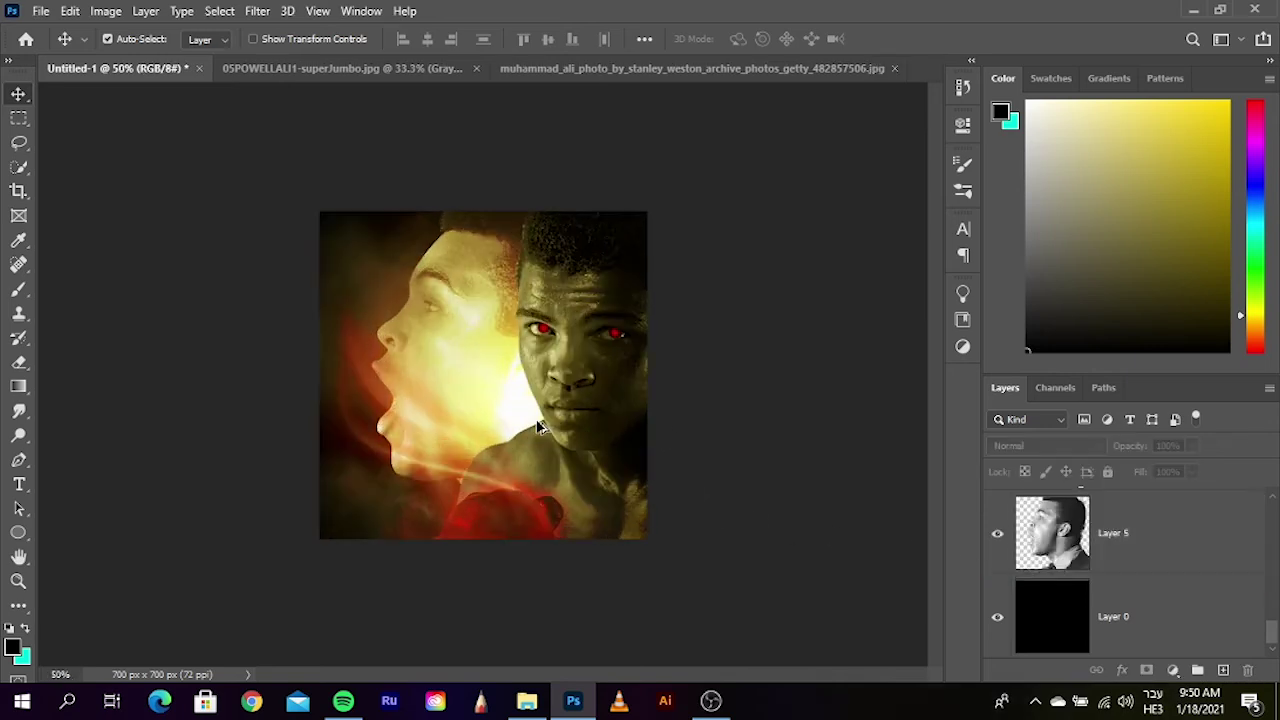
{"action": "key", "text": "ctrl+plus"}
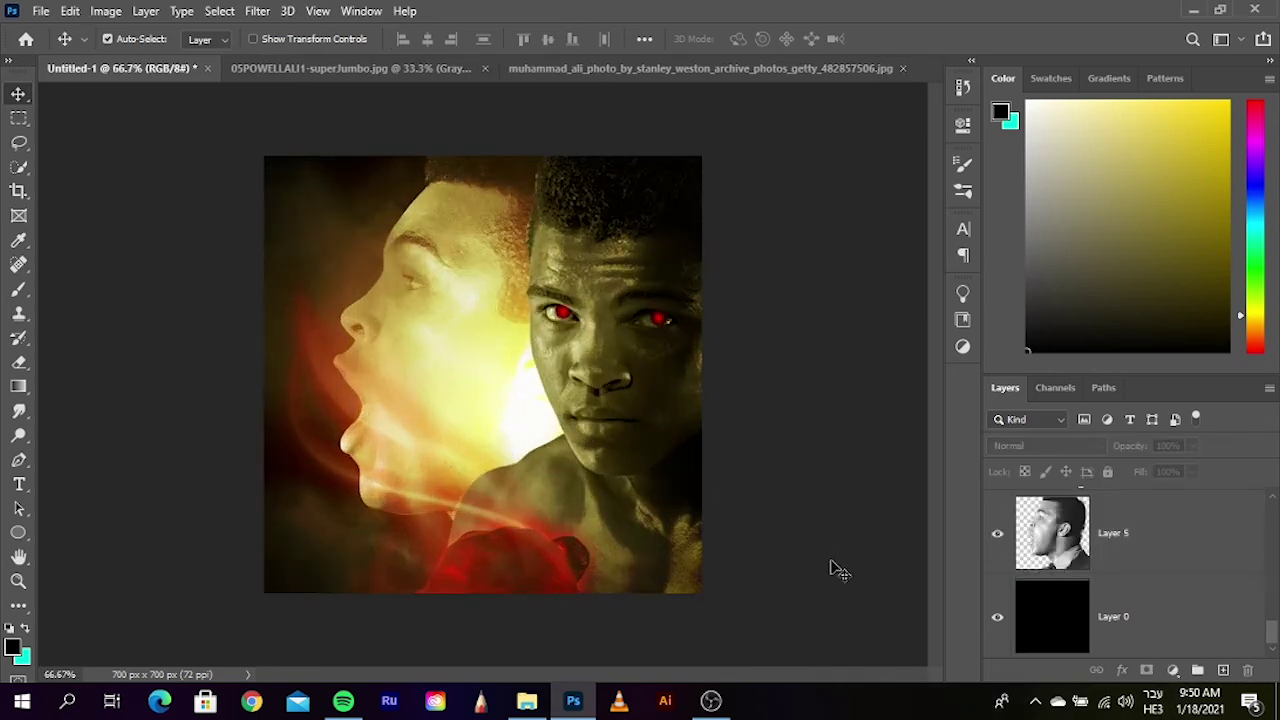
{"action": "left_click_drag", "start_coordinate": [1212, 563], "coordinate": [1092, 553]}
{"action": "key", "text": "ctrl+t"}
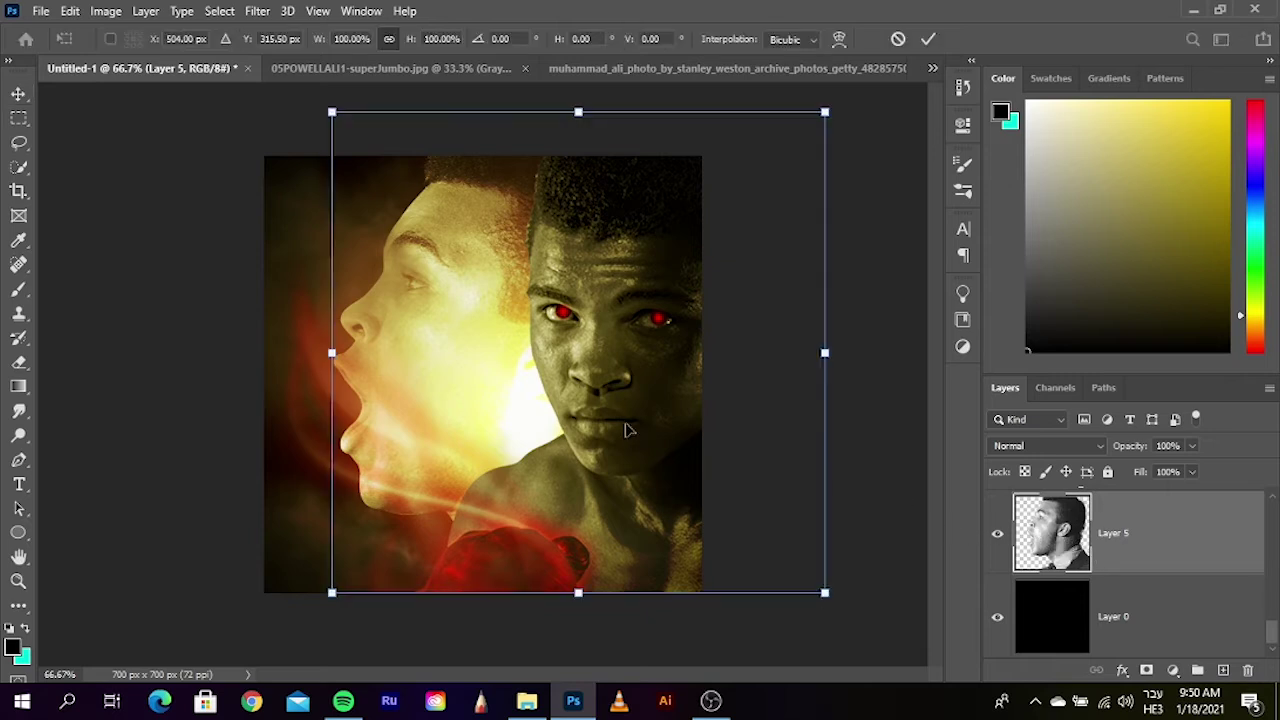
{"action": "mouse_move", "coordinate": [593, 414]}
{"action": "left_mouse_down"}
{"action": "mouse_move", "coordinate": [662, 412]}
{"action": "mouse_move", "coordinate": [645, 407]}
{"action": "left_mouse_up"}
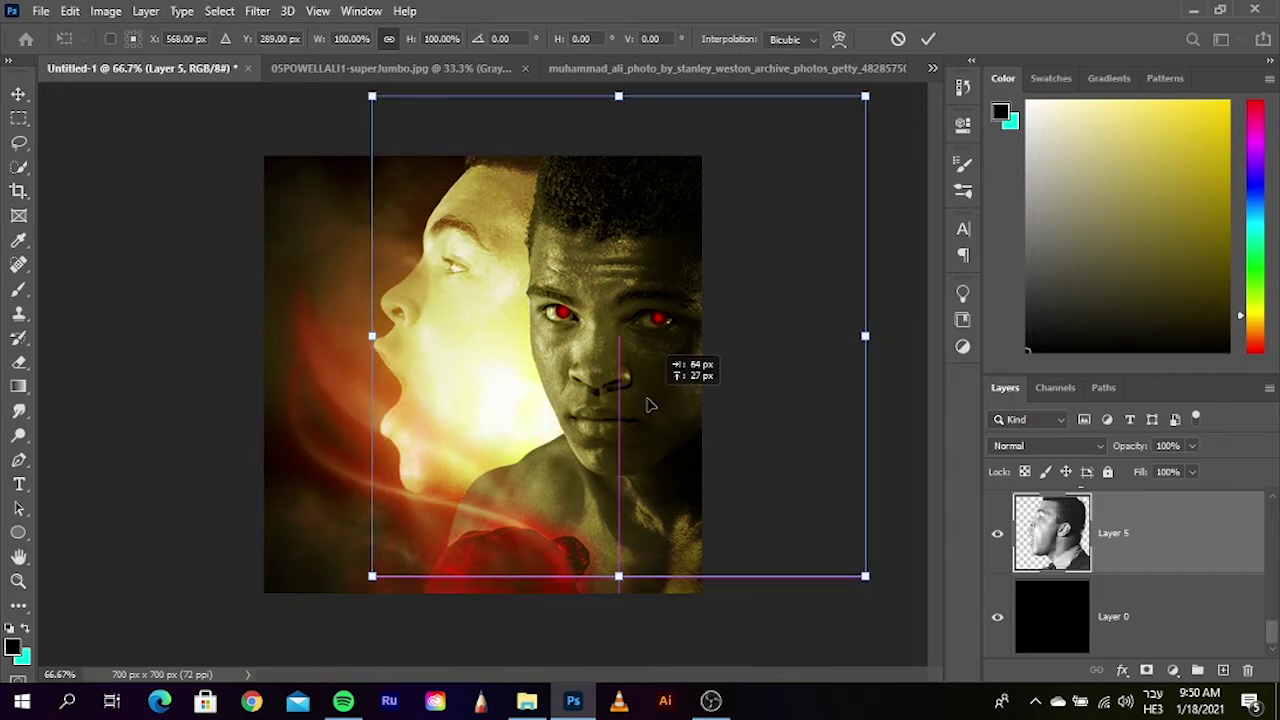
{"action": "left_click_drag", "start_coordinate": [867, 114], "coordinate": [797, 177]}
{"action": "mouse_move", "coordinate": [743, 291]}
{"action": "left_mouse_down"}
{"action": "mouse_move", "coordinate": [711, 266]}
{"action": "mouse_move", "coordinate": [683, 270]}
{"action": "left_mouse_up"}
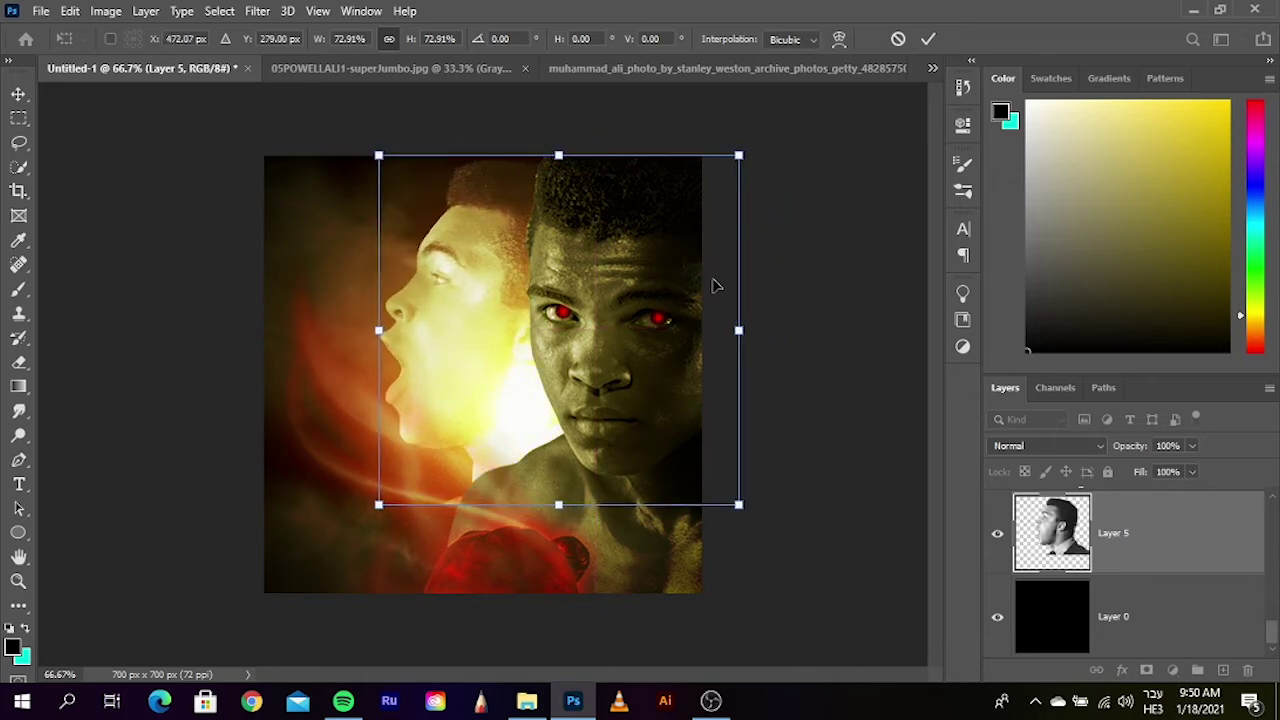
{"action": "key", "text": "Return"}
- Restack Layer 5 directly below Layer 1 and nudge the profile slightly right
{"action": "left_click_drag", "start_coordinate": [1118, 564], "coordinate": [1132, 572]}
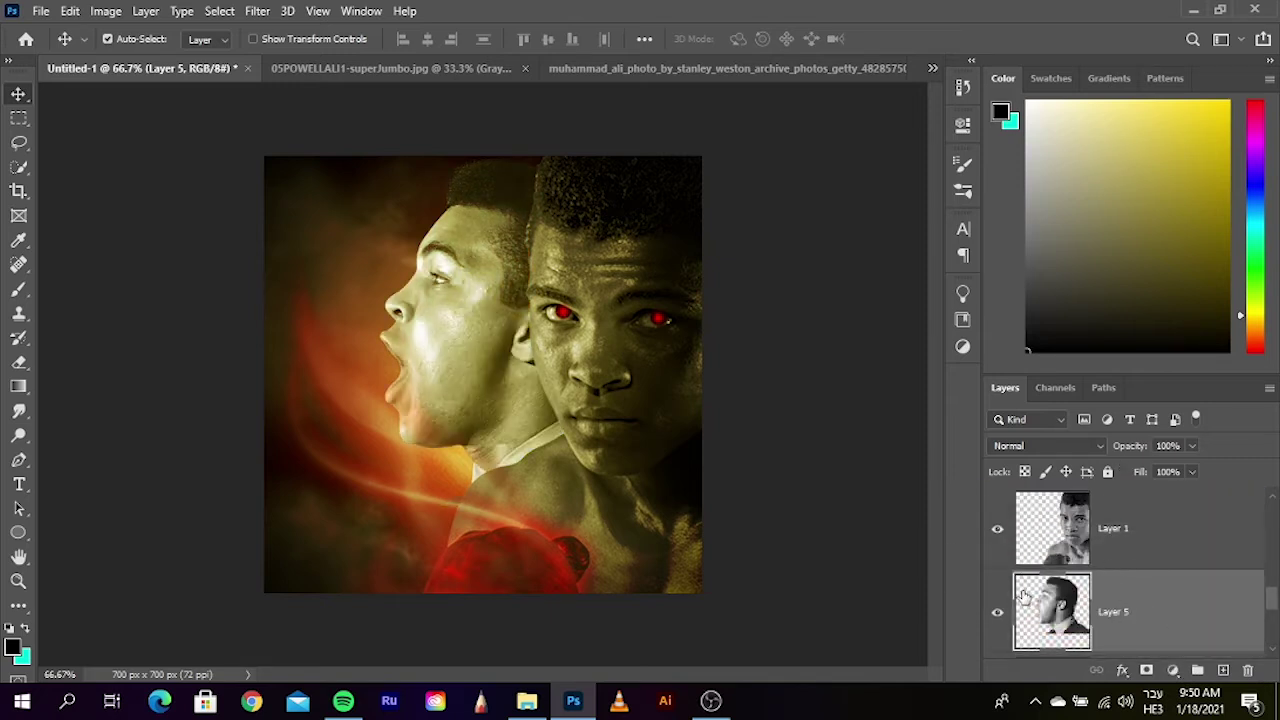
{"action": "key", "text": "ctrl+t"}
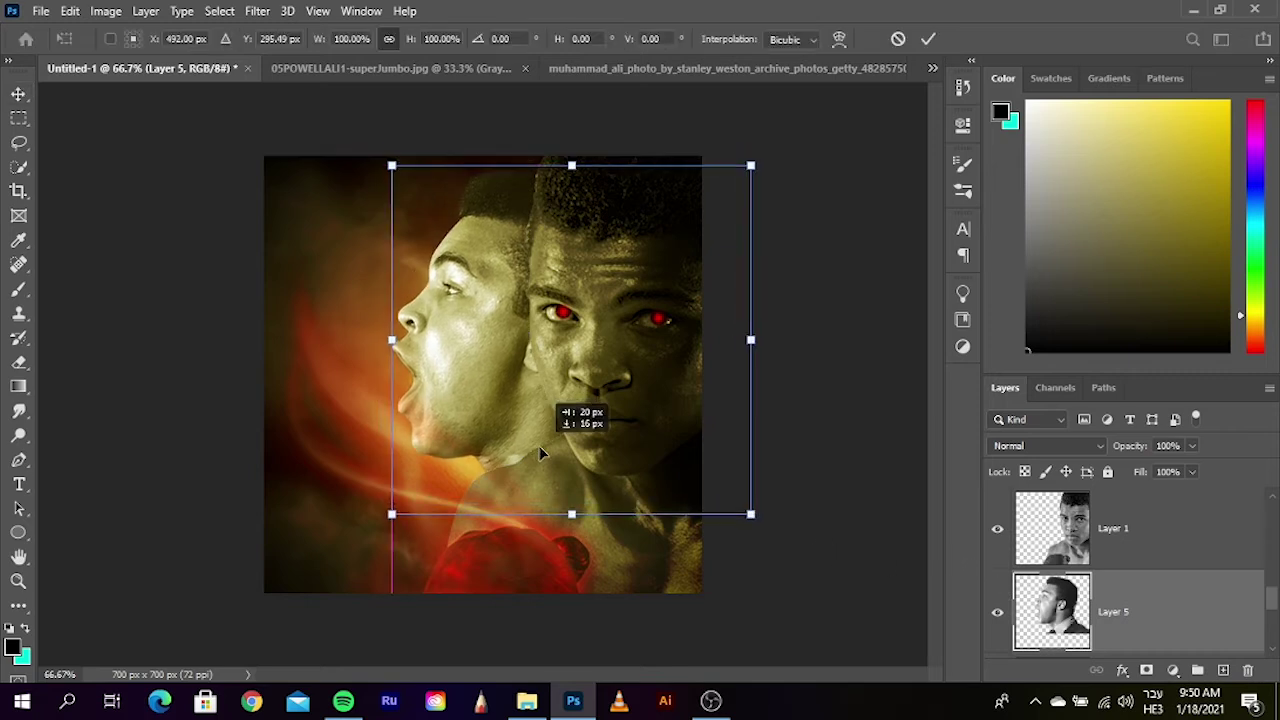
{"action": "left_click_drag", "start_coordinate": [537, 450], "coordinate": [537, 462]}
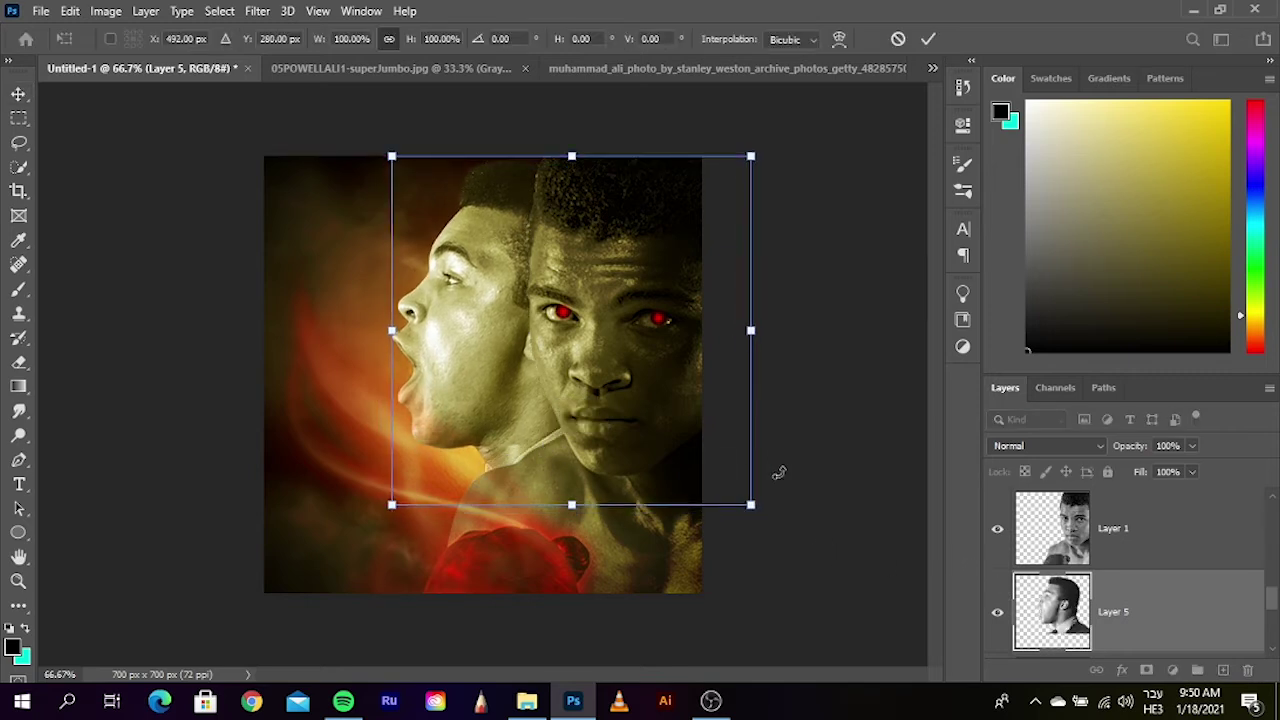
{"action": "key", "text": "Return"}
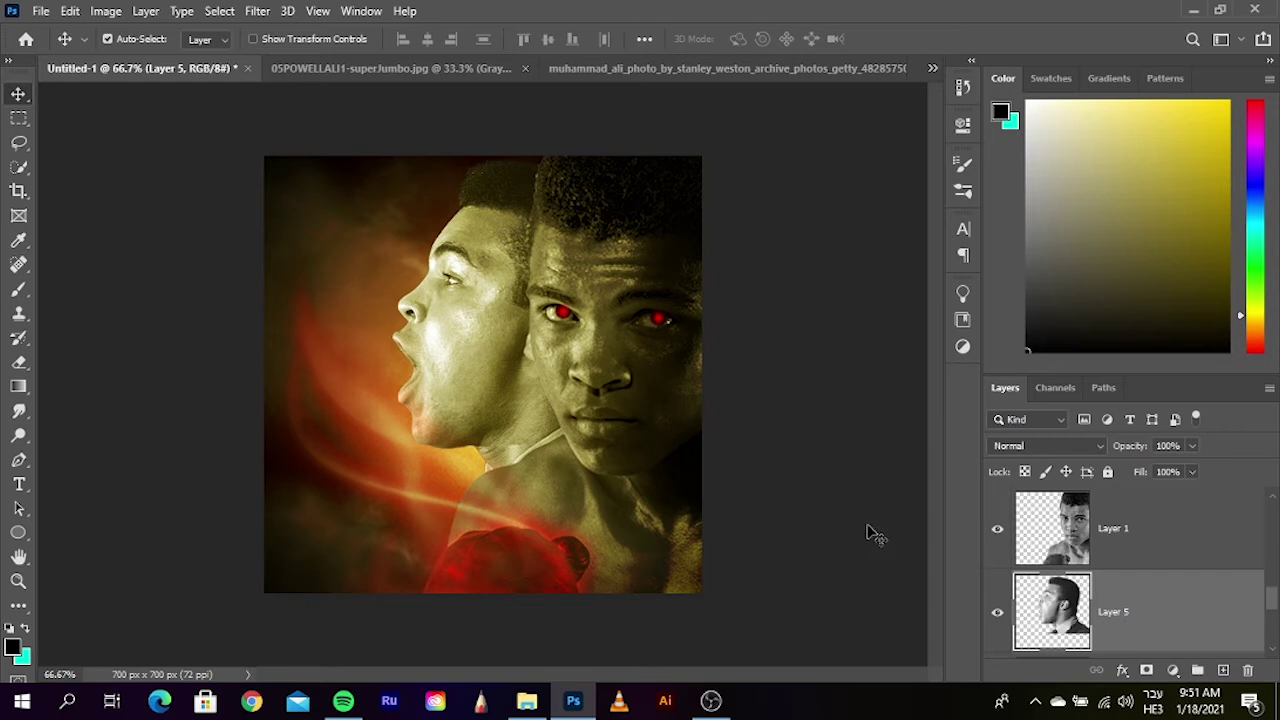
{"action": "left_click", "coordinate": [864, 540]}
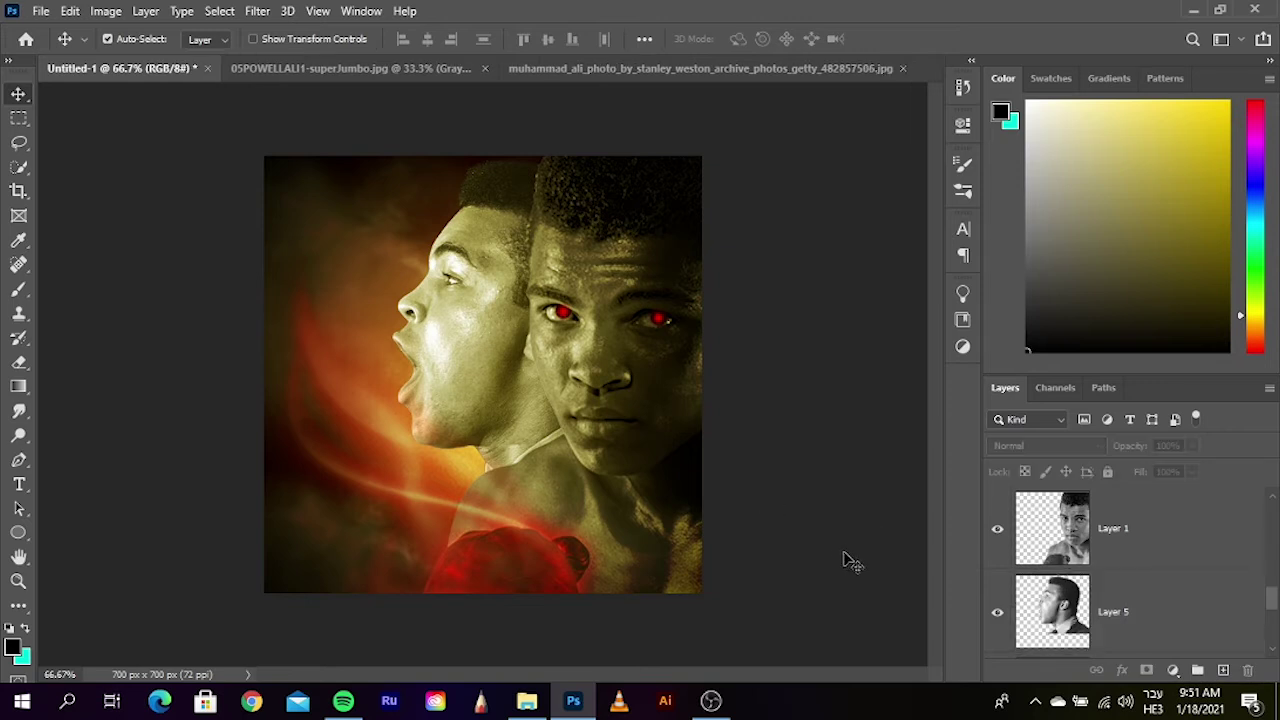
- Delete the side-profile Layer 5 from the composite and zoom back out
{"action": "scroll", "coordinate": [493, 388], "scroll_direction": "up", "scroll_amount": 1}
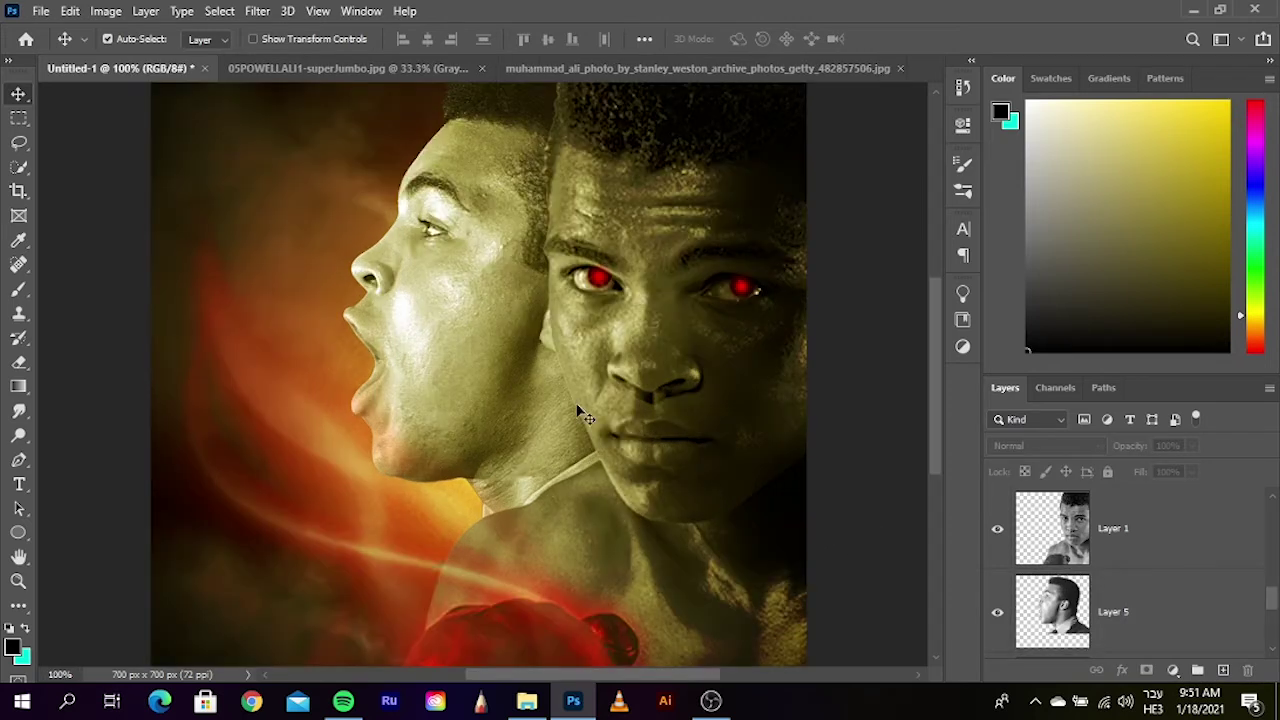
{"action": "left_click_drag", "start_coordinate": [633, 420], "coordinate": [655, 430]}
{"action": "left_click", "coordinate": [1158, 617]}
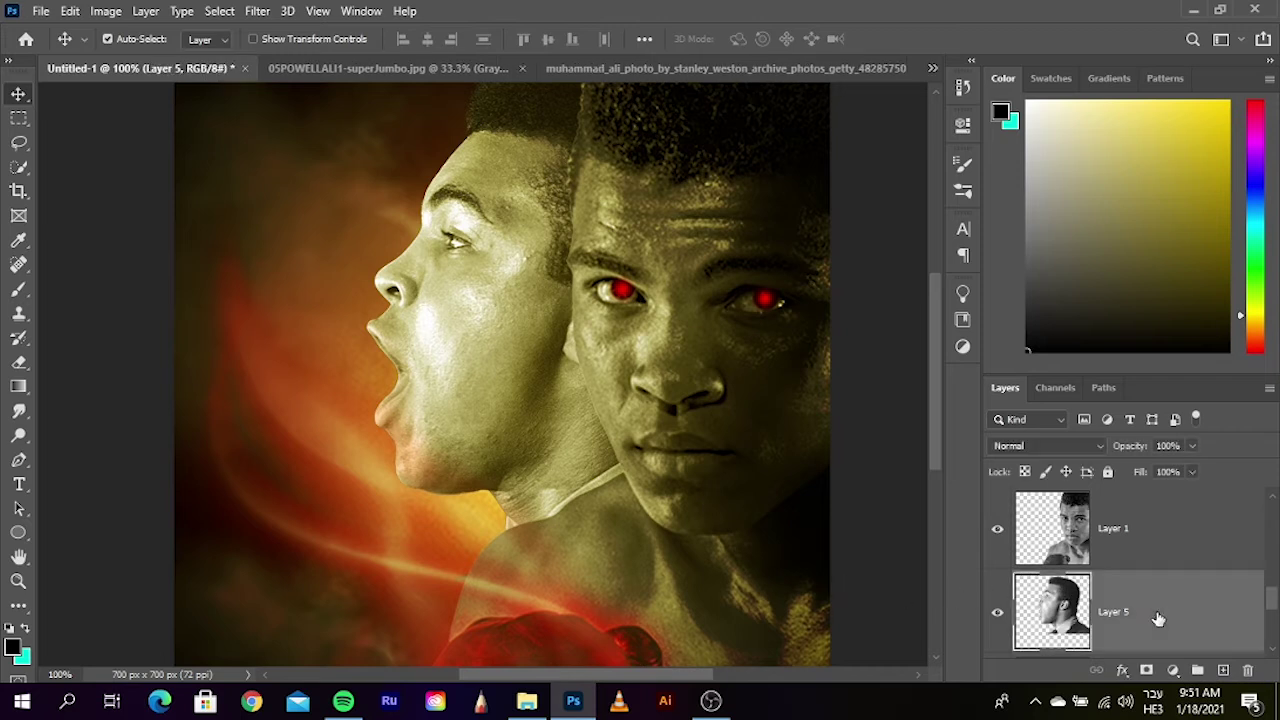
{"action": "key", "text": "Delete"}
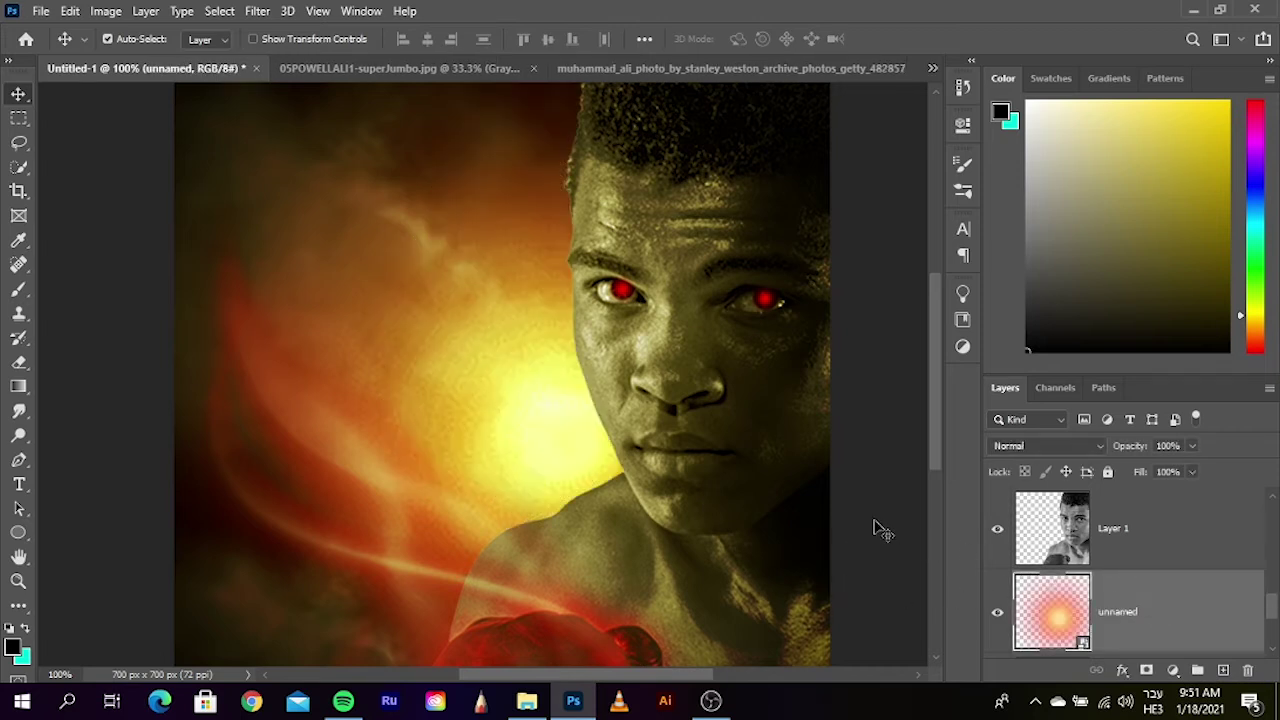
{"action": "left_click", "coordinate": [873, 530]}
{"action": "scroll", "coordinate": [577, 535], "scroll_direction": "down", "scroll_amount": 1}
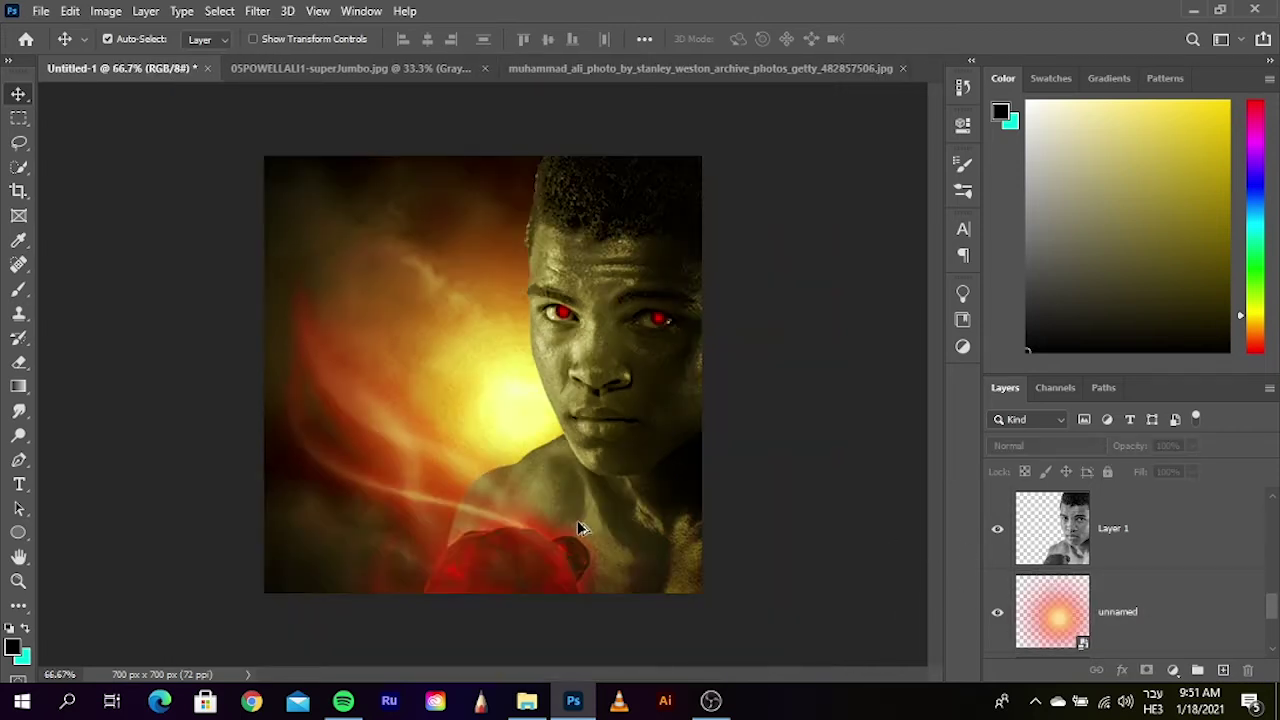
{"action": "scroll", "coordinate": [1128, 588], "scroll_direction": "up", "scroll_amount": 5}
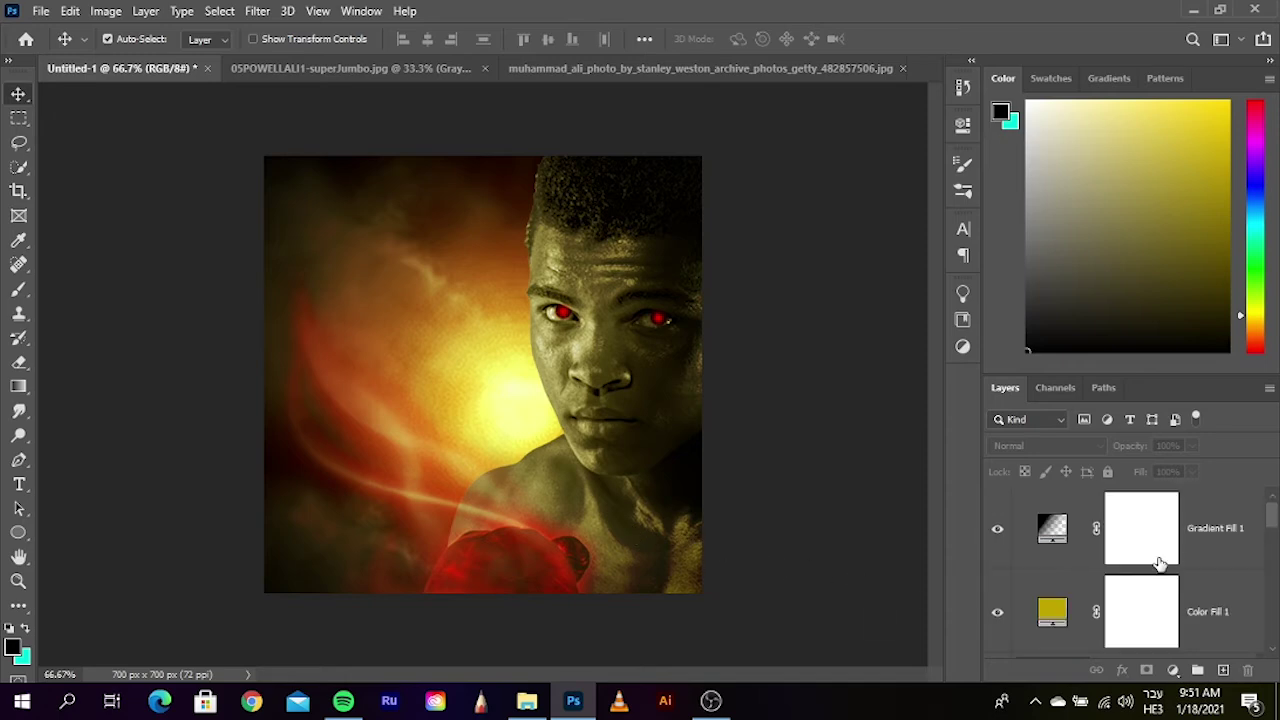
- Drag kindpng_430915 from the energy effects folder toward the Photoshop composite
{"action": "left_click", "coordinate": [527, 700]}
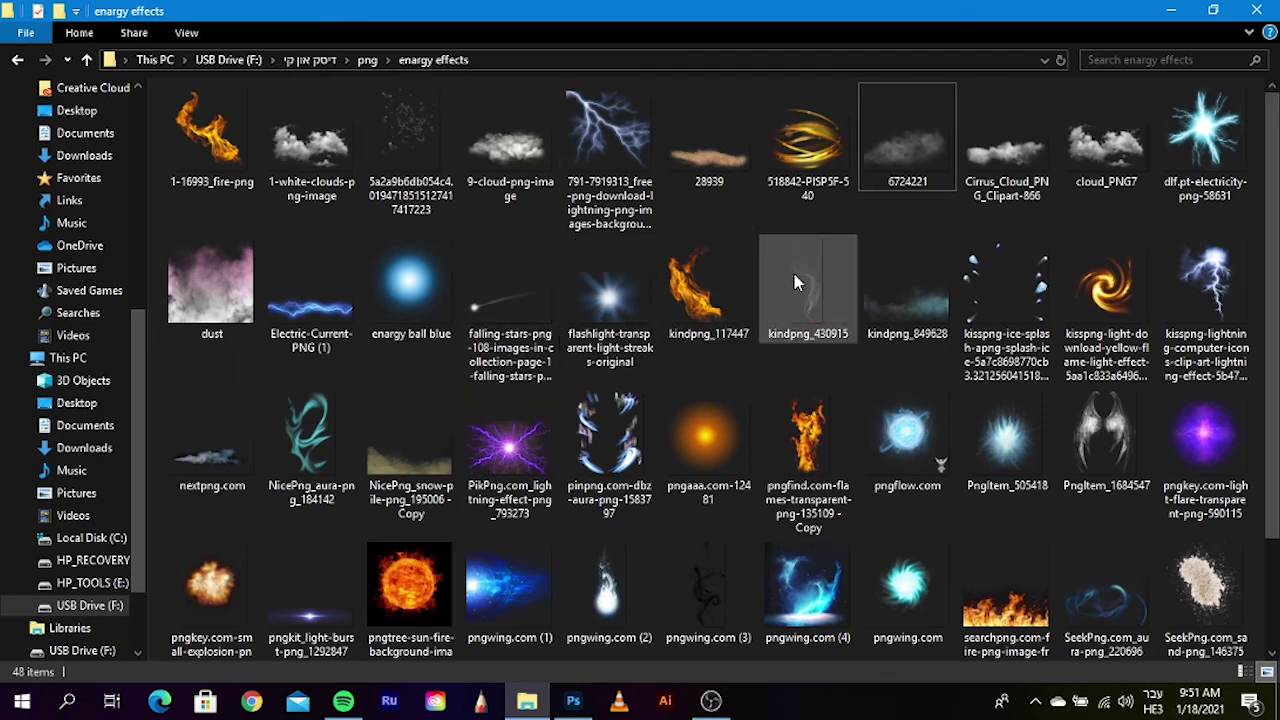
{"action": "scroll", "coordinate": [780, 400], "scroll_direction": "down", "scroll_amount": 2}
{"action": "scroll", "coordinate": [753, 469], "scroll_direction": "up", "scroll_amount": 2}
{"action": "mouse_move", "coordinate": [811, 327]}
{"action": "left_mouse_down"}
{"action": "mouse_move", "coordinate": [563, 680]}
{"action": "mouse_move", "coordinate": [533, 393]}
{"action": "left_mouse_up"}
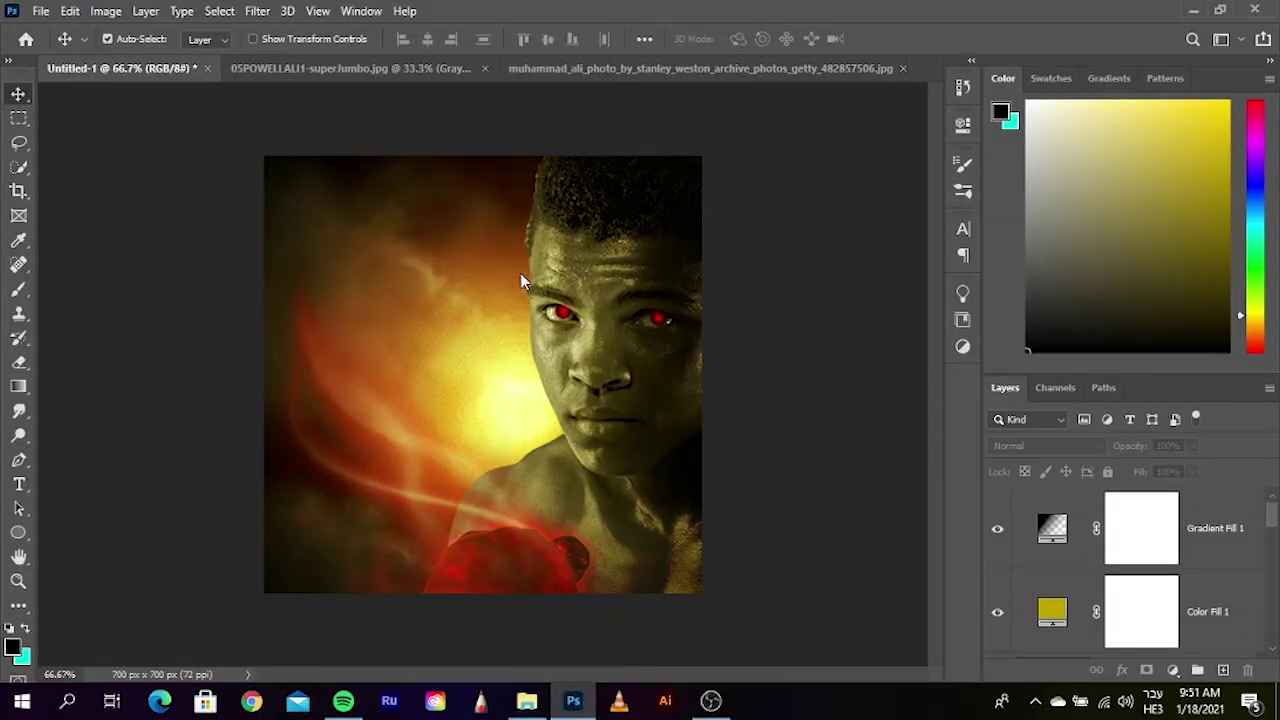
- Place the kindpng_430915 smoke rotated −37.81°, moved up-left toward the left eye
{"action": "left_click_drag", "start_coordinate": [530, 332], "coordinate": [551, 379]}
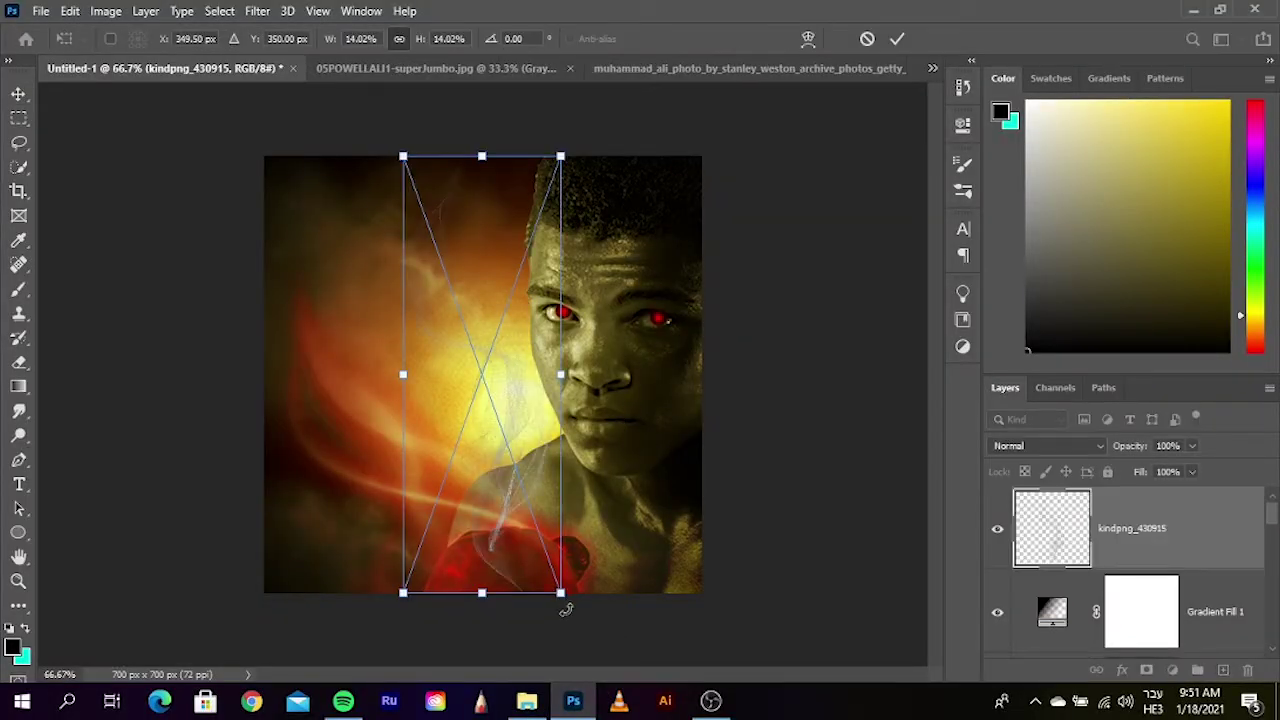
{"action": "left_click_drag", "start_coordinate": [565, 610], "coordinate": [739, 539]}
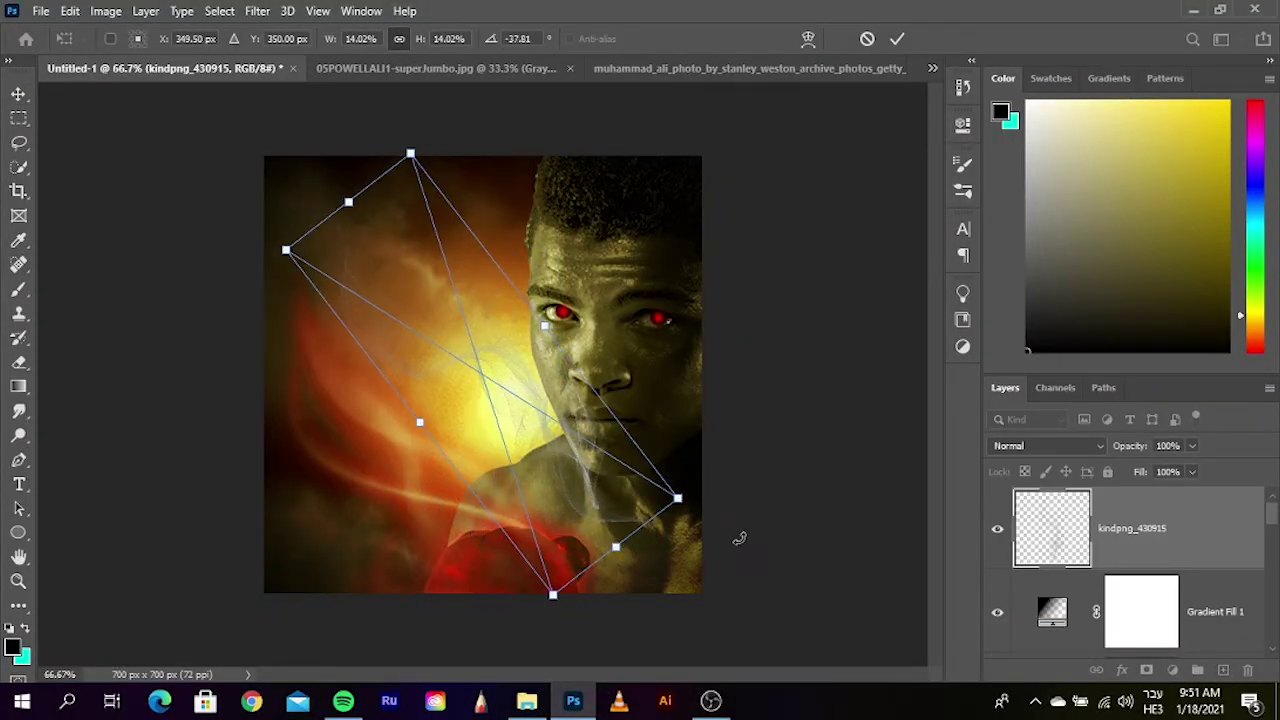
{"action": "mouse_move", "coordinate": [576, 463]}
{"action": "left_mouse_down"}
{"action": "mouse_move", "coordinate": [477, 281]}
{"action": "mouse_move", "coordinate": [492, 281]}
{"action": "left_mouse_up"}
{"action": "scroll", "coordinate": [550, 360], "scroll_direction": "up", "scroll_amount": 3}
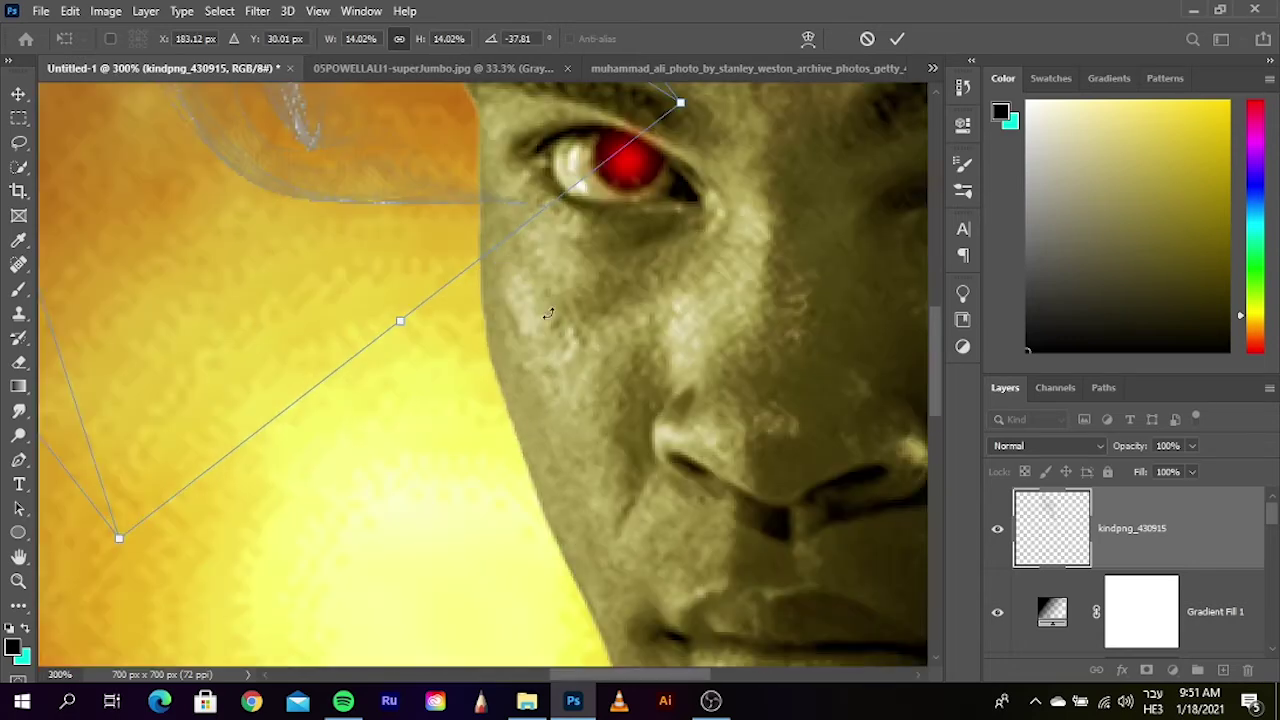
{"action": "left_click_drag", "start_coordinate": [466, 211], "coordinate": [521, 206]}
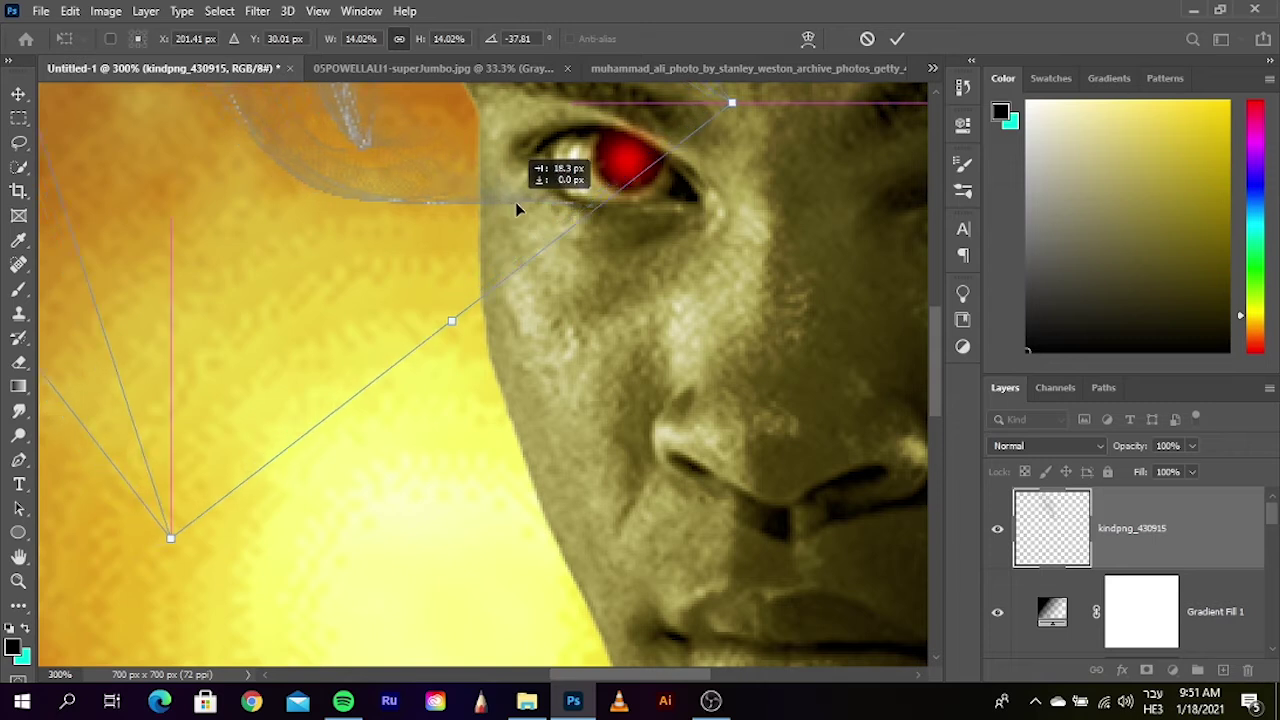
- Fine-tune the smoke's position, commit the placement, and restack it just above smoke 2
{"action": "key", "text": "Up"}
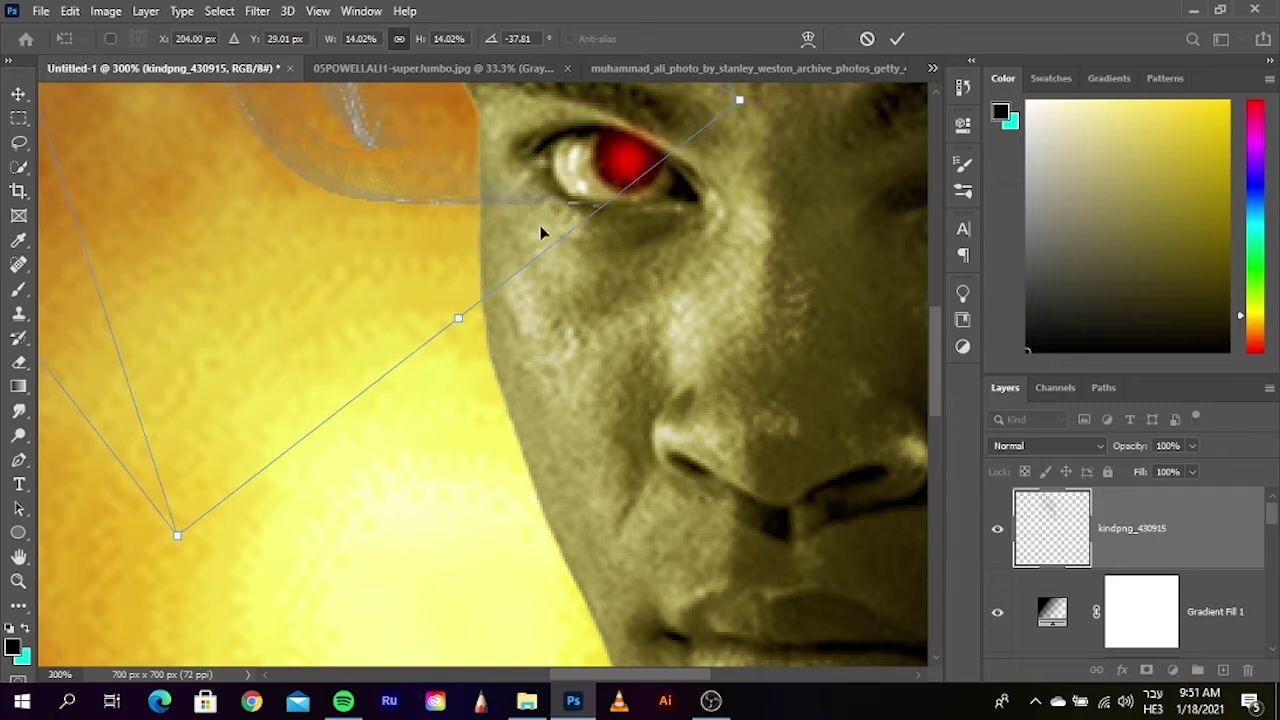
{"action": "key", "text": "Up"}
{"action": "key", "text": "Up"}
{"action": "key", "text": "Down"}
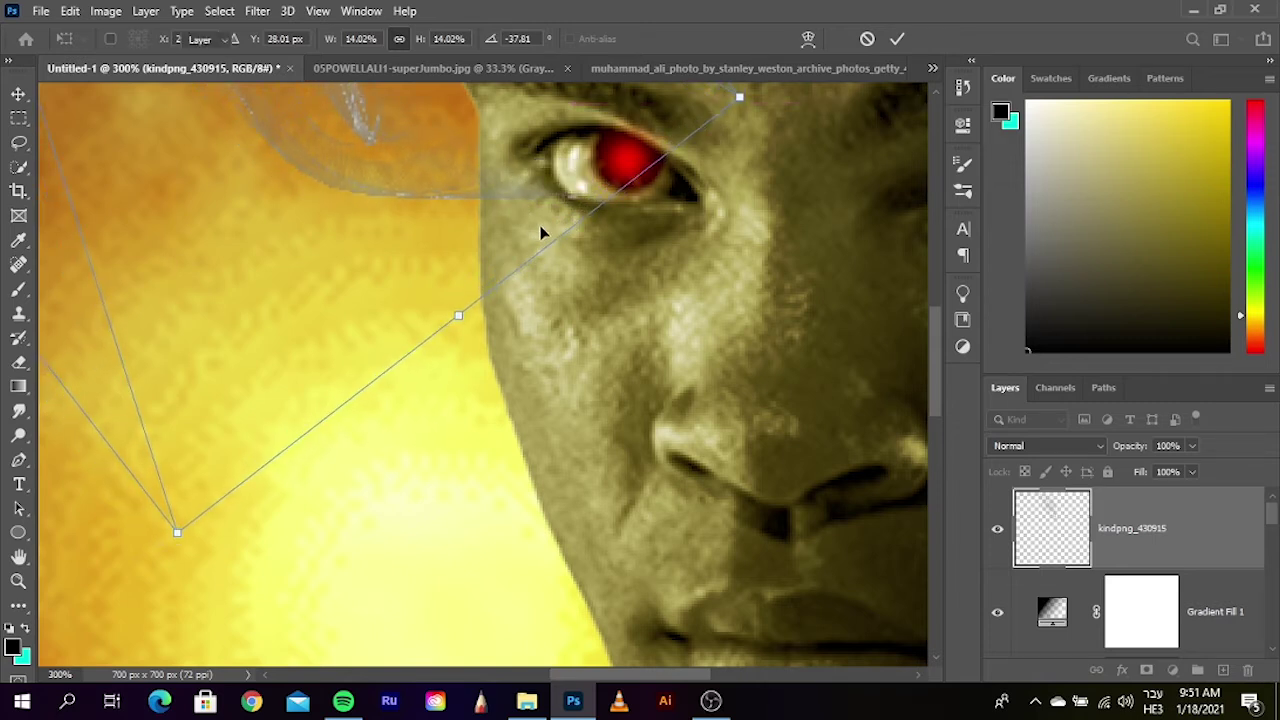
{"action": "key", "text": "Return"}
{"action": "key", "text": "ctrl+minus"}
{"action": "key", "text": "ctrl+minus"}
{"action": "key", "text": "ctrl+minus"}
{"action": "key", "text": "ctrl+minus"}
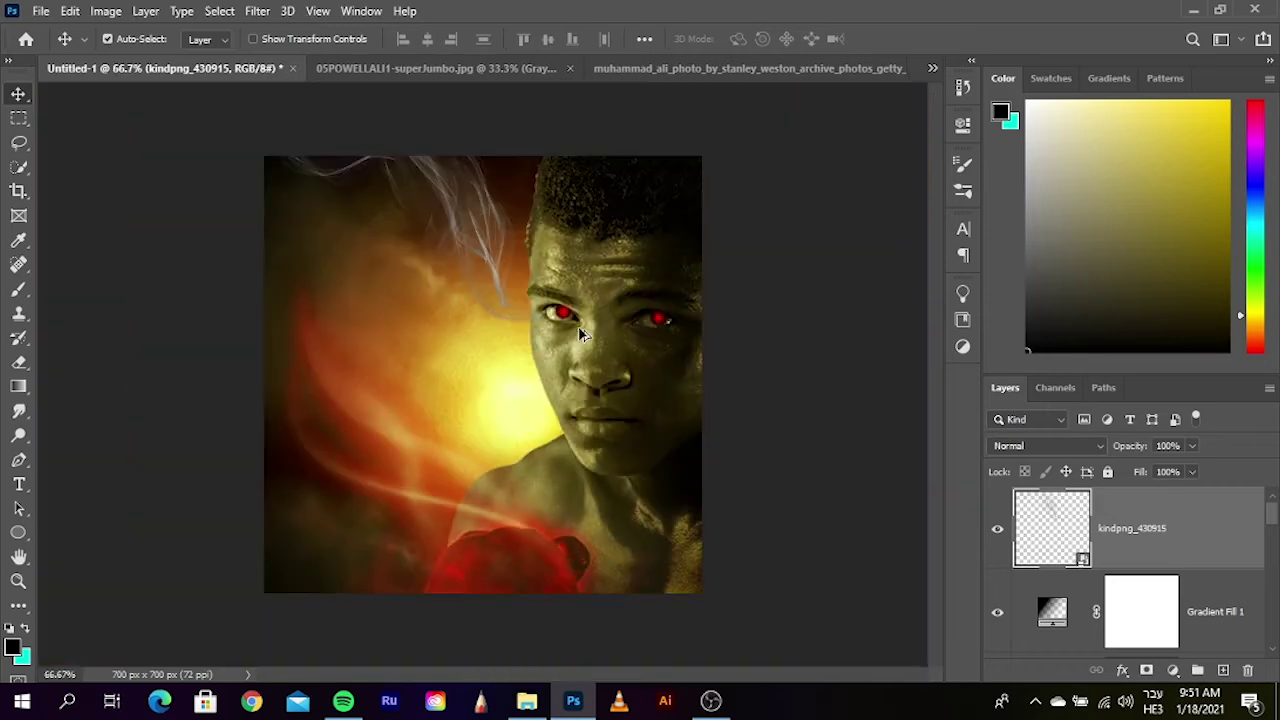
{"action": "left_click_drag", "start_coordinate": [1145, 572], "coordinate": [1086, 503]}
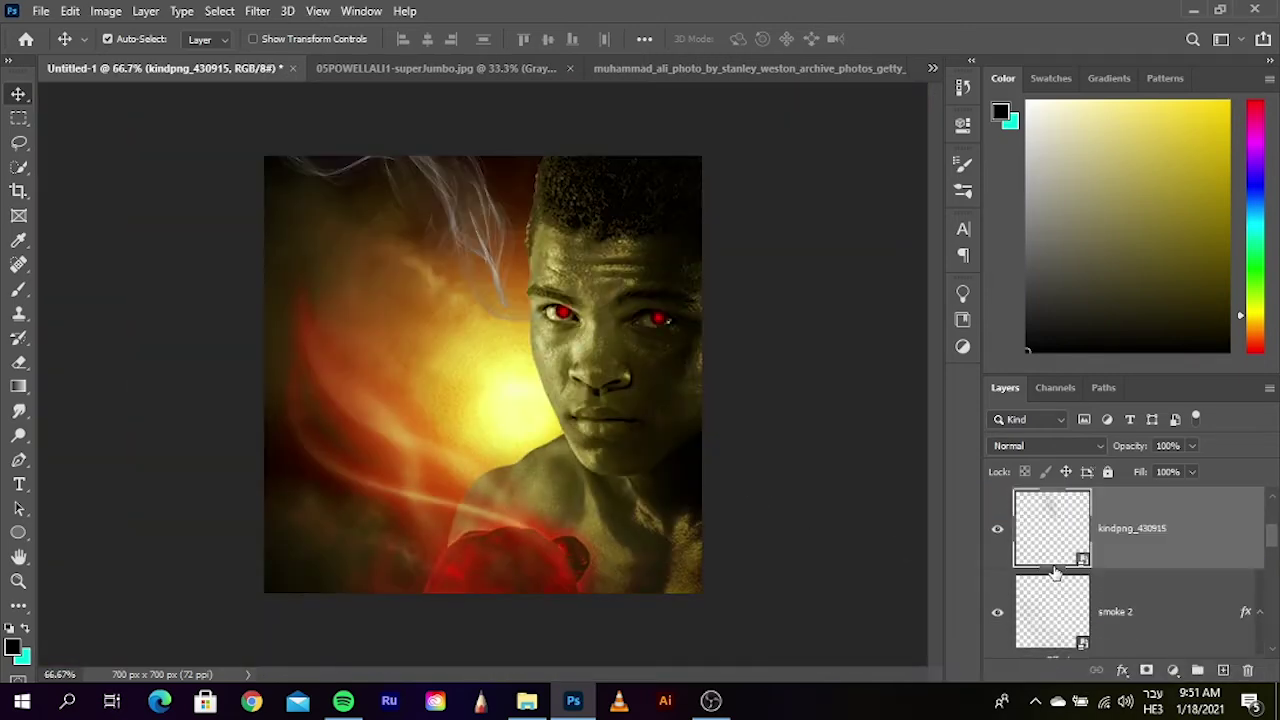
- Give the kindpng_430915 smoke a #000000 Color Overlay at Normal blend, 100% opacity
{"action": "left_click", "coordinate": [1121, 672]}
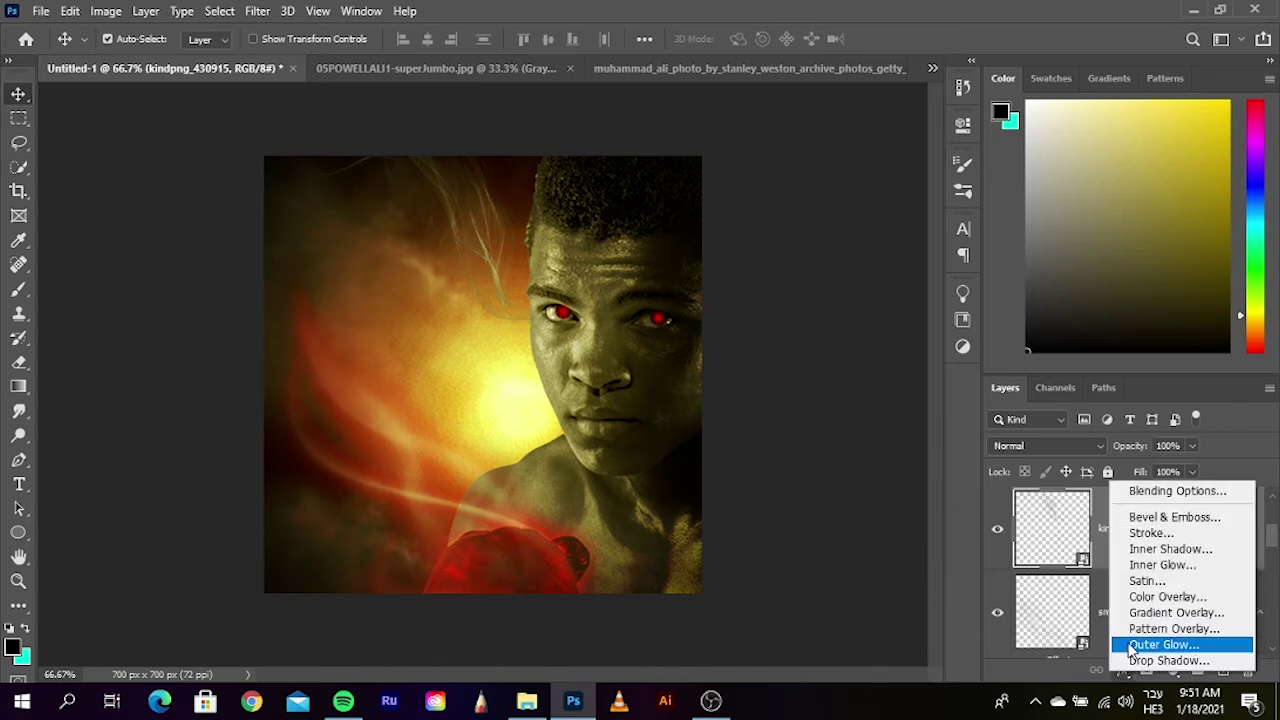
{"action": "left_click", "coordinate": [1170, 598]}
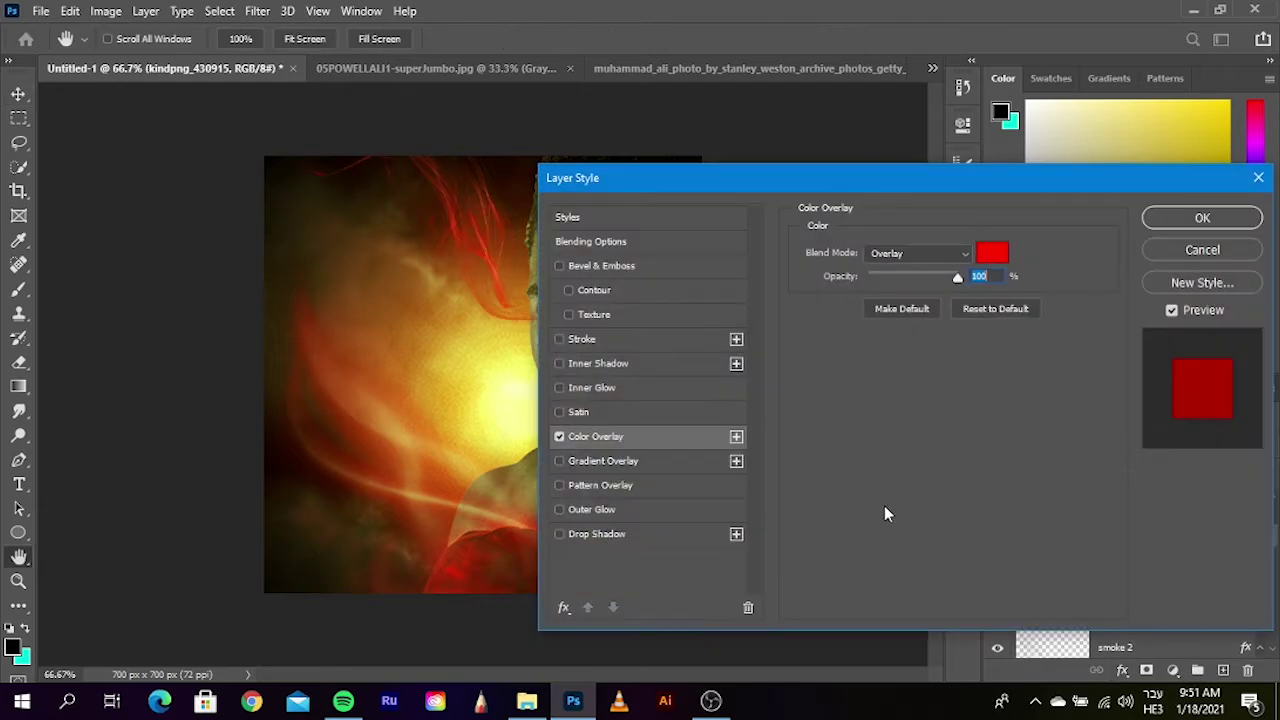
{"action": "left_click", "coordinate": [994, 254]}
{"action": "type", "text": "000000"}
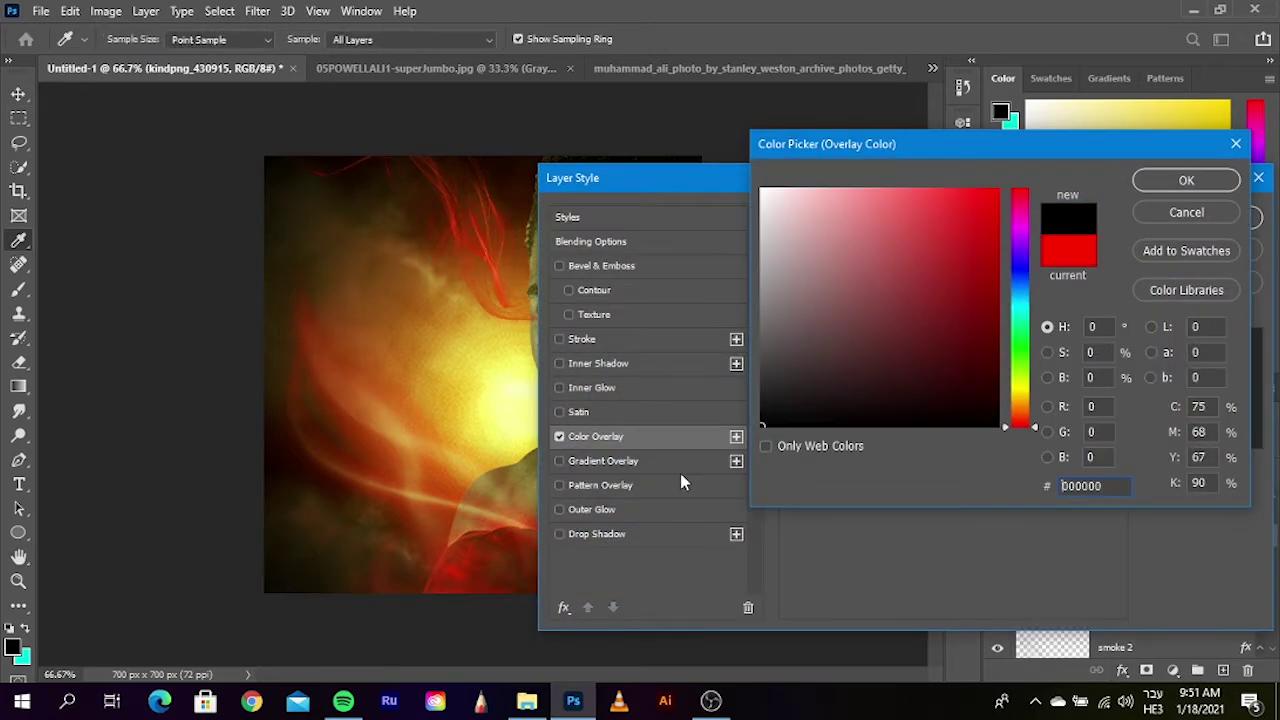
{"action": "left_click", "coordinate": [1186, 180]}
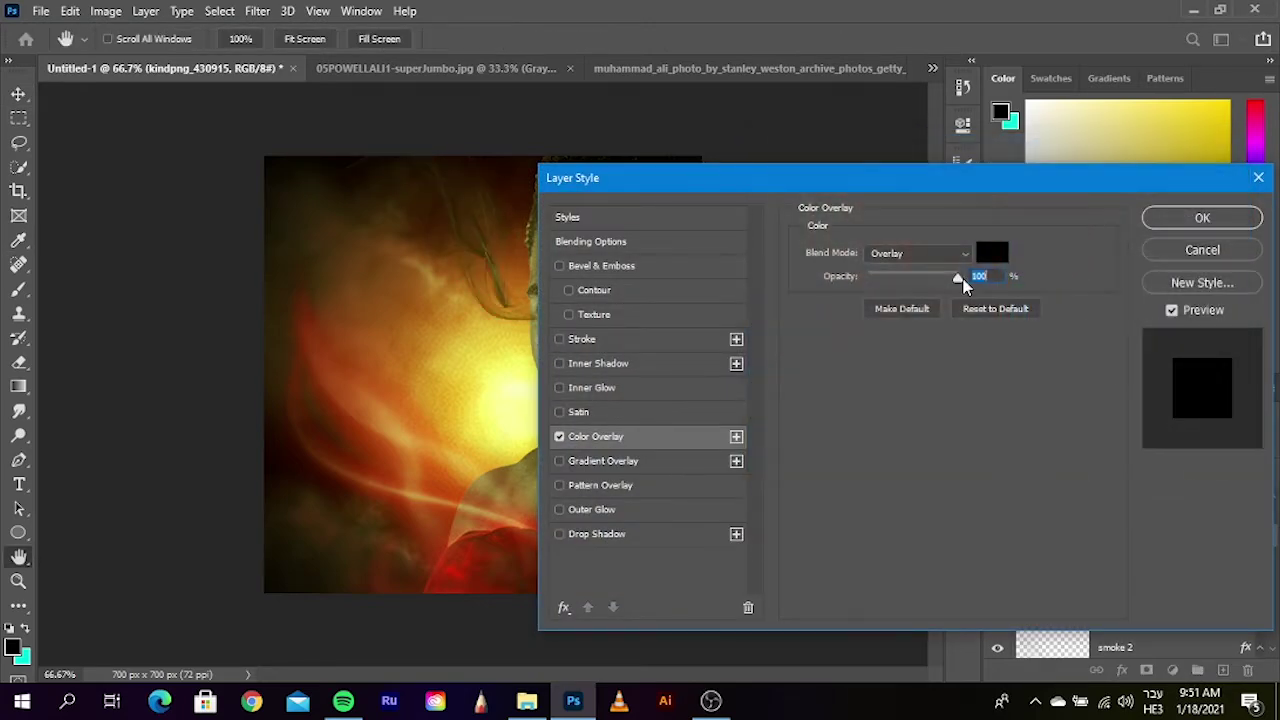
{"action": "left_click", "coordinate": [905, 252]}
{"action": "left_click", "coordinate": [900, 231]}
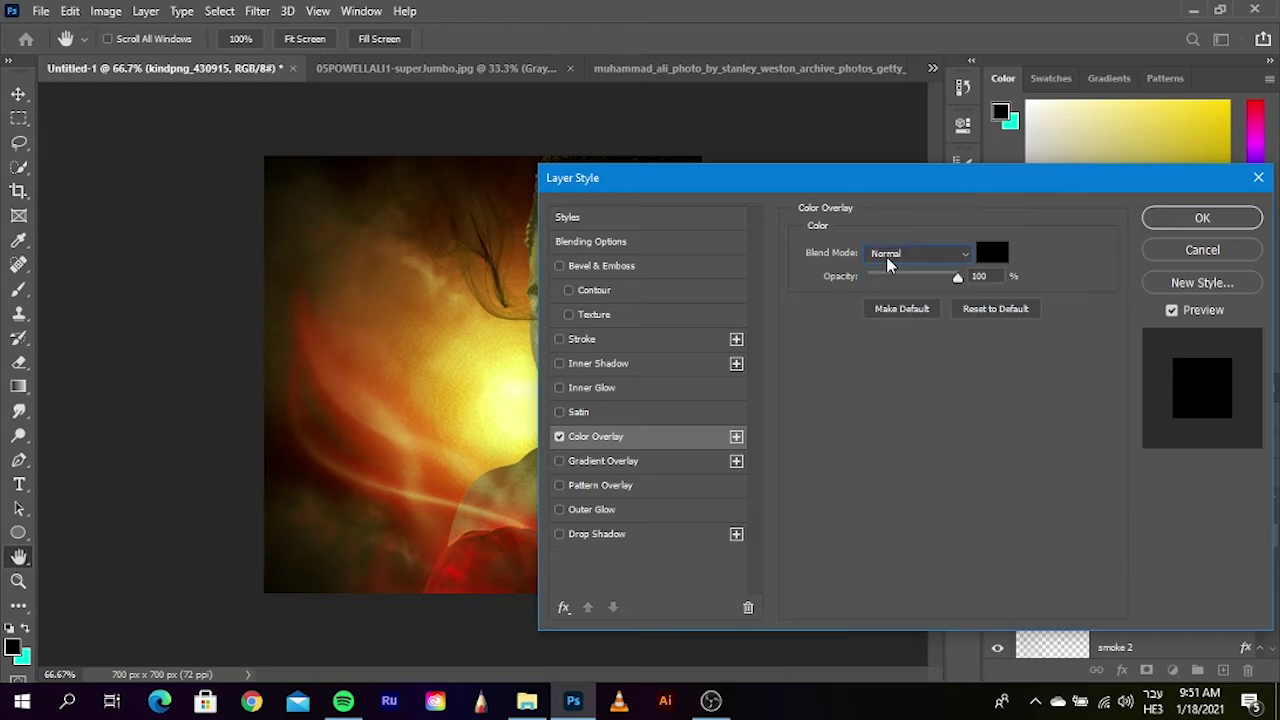
{"action": "left_click", "coordinate": [1196, 220]}
{"action": "left_click", "coordinate": [840, 377]}
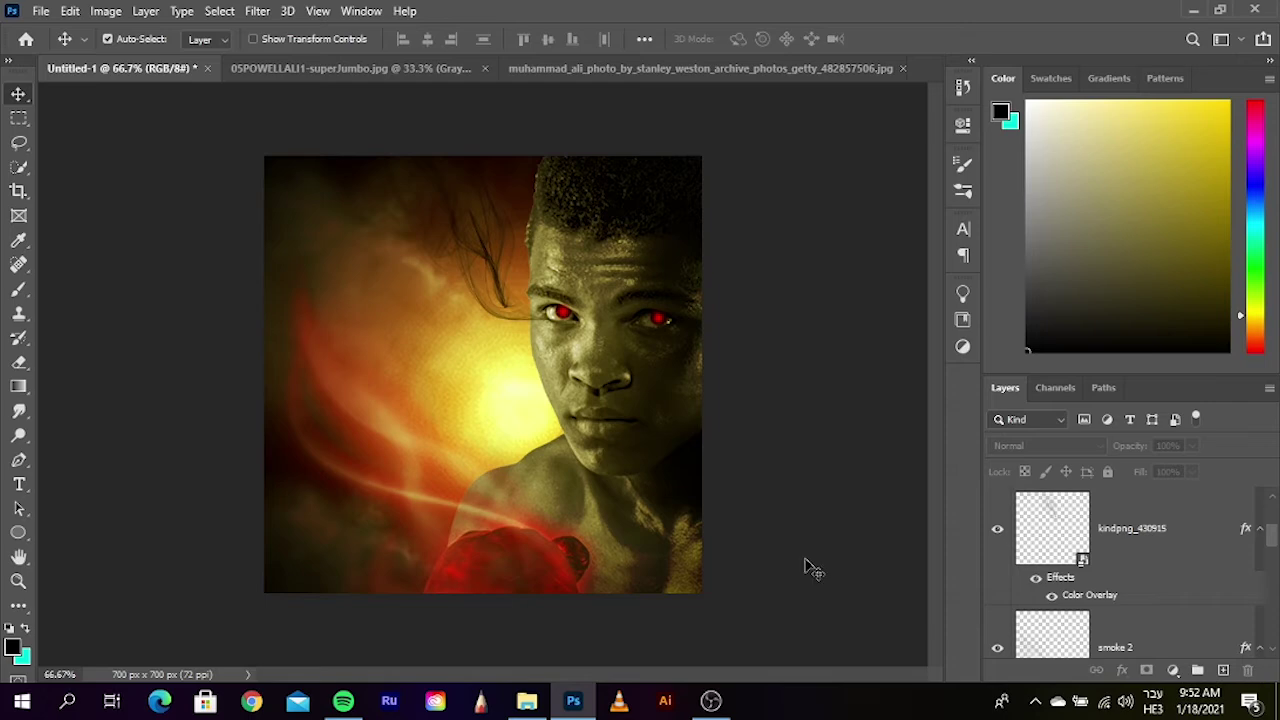
- Try placing the pngflow.com energy ball behind the boxer's face, then discard it
{"action": "left_click", "coordinate": [527, 700]}
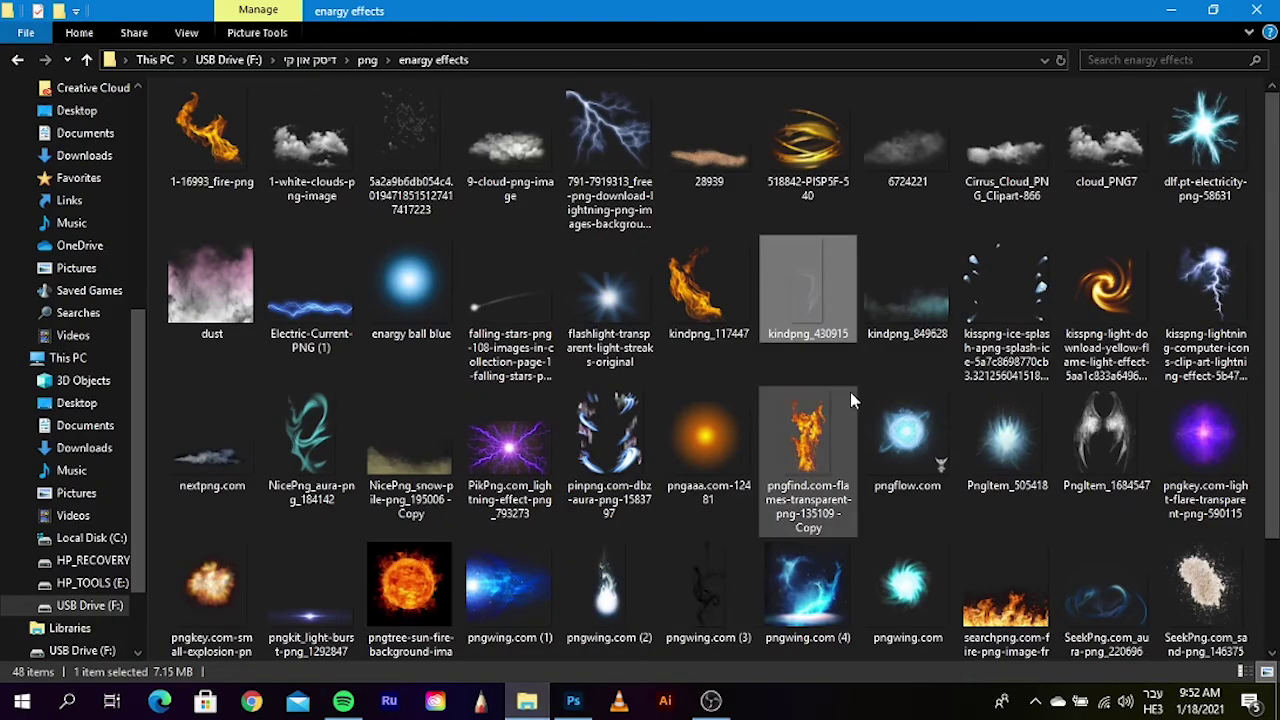
{"action": "mouse_move", "coordinate": [907, 440]}
{"action": "left_mouse_down"}
{"action": "mouse_move", "coordinate": [593, 688]}
{"action": "mouse_move", "coordinate": [499, 467]}
{"action": "left_mouse_up"}
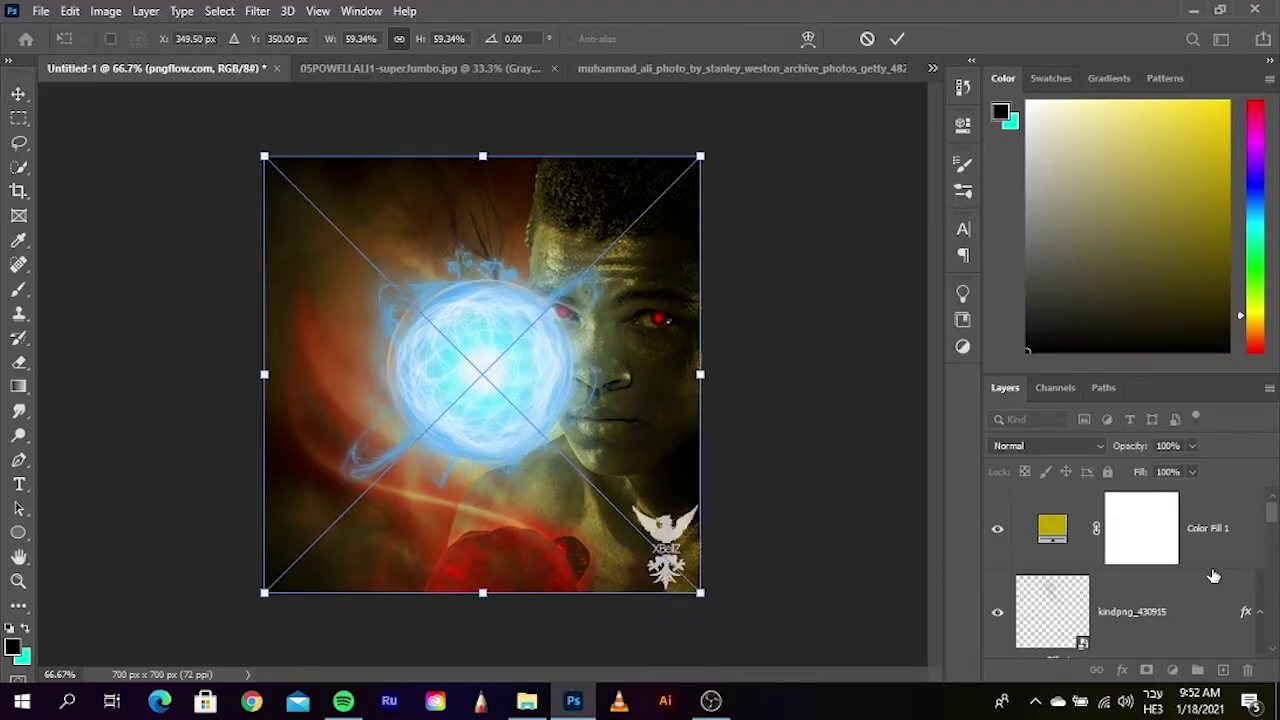
{"action": "mouse_move", "coordinate": [1048, 528]}
{"action": "left_mouse_down"}
{"action": "mouse_move", "coordinate": [1082, 714]}
{"action": "mouse_move", "coordinate": [1091, 659]}
{"action": "left_mouse_up"}
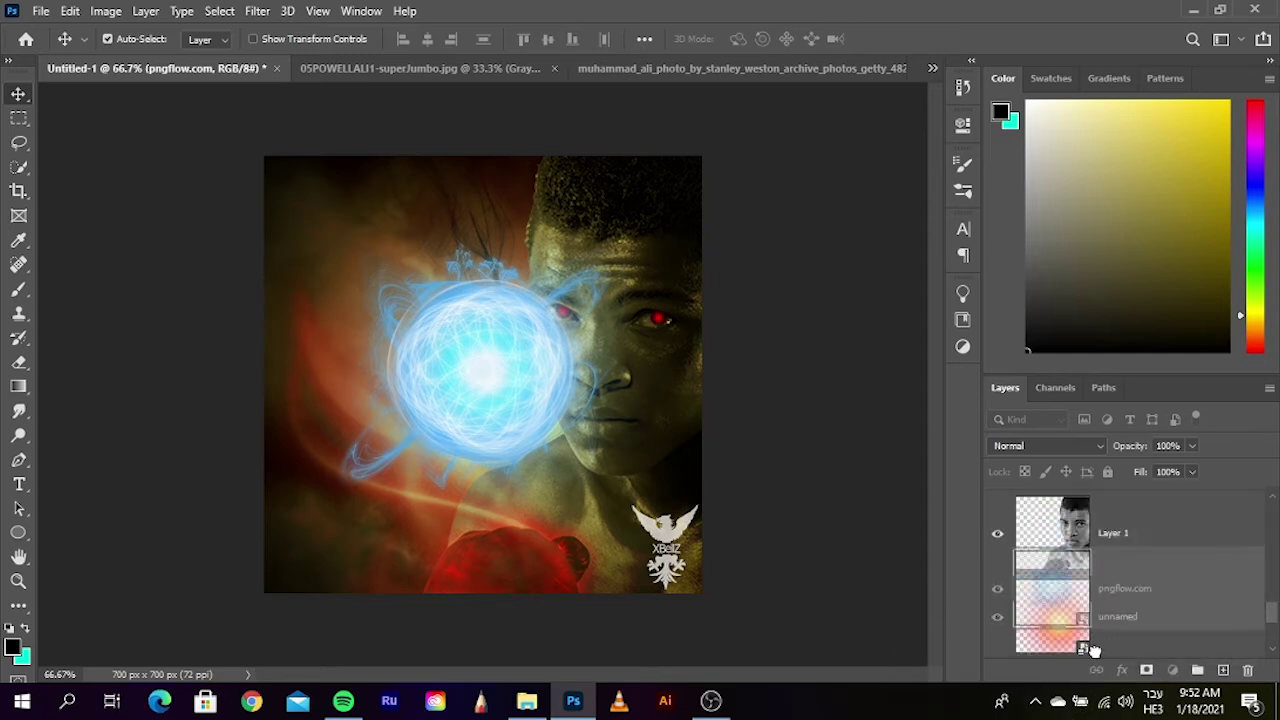
{"action": "left_click_drag", "start_coordinate": [1091, 659], "coordinate": [1097, 565]}
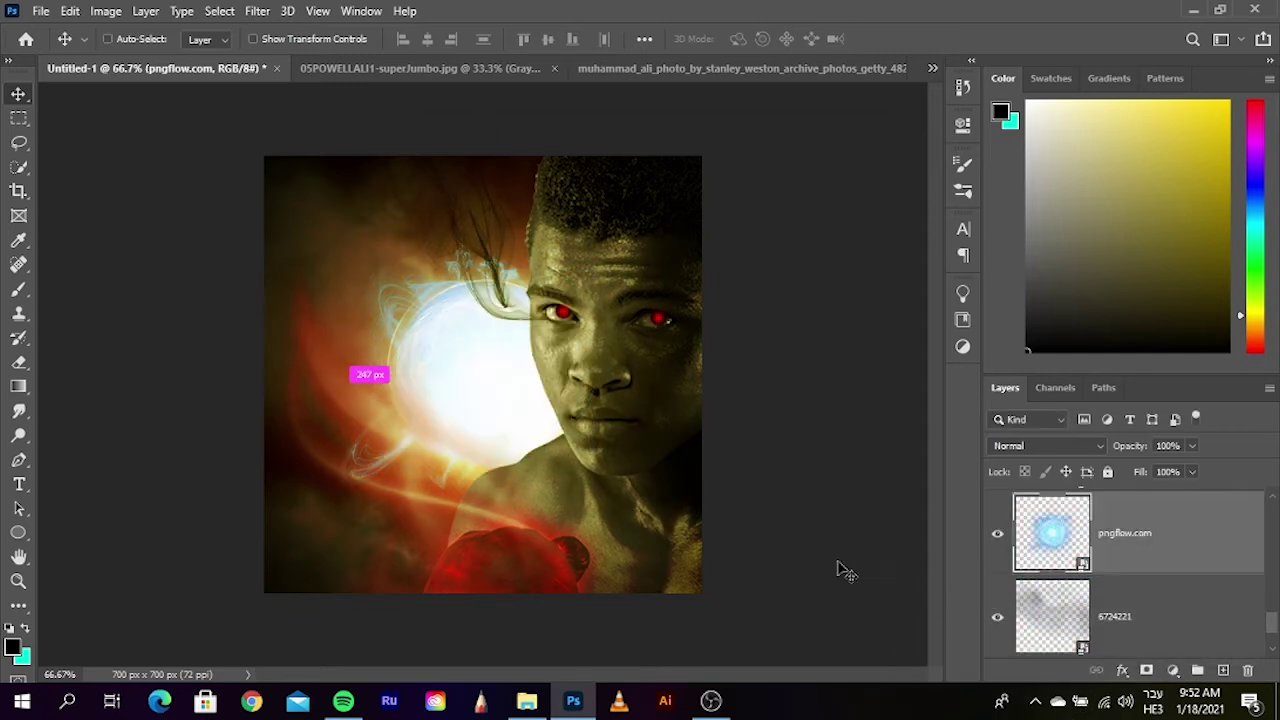
{"action": "key", "text": "ctrl+t"}
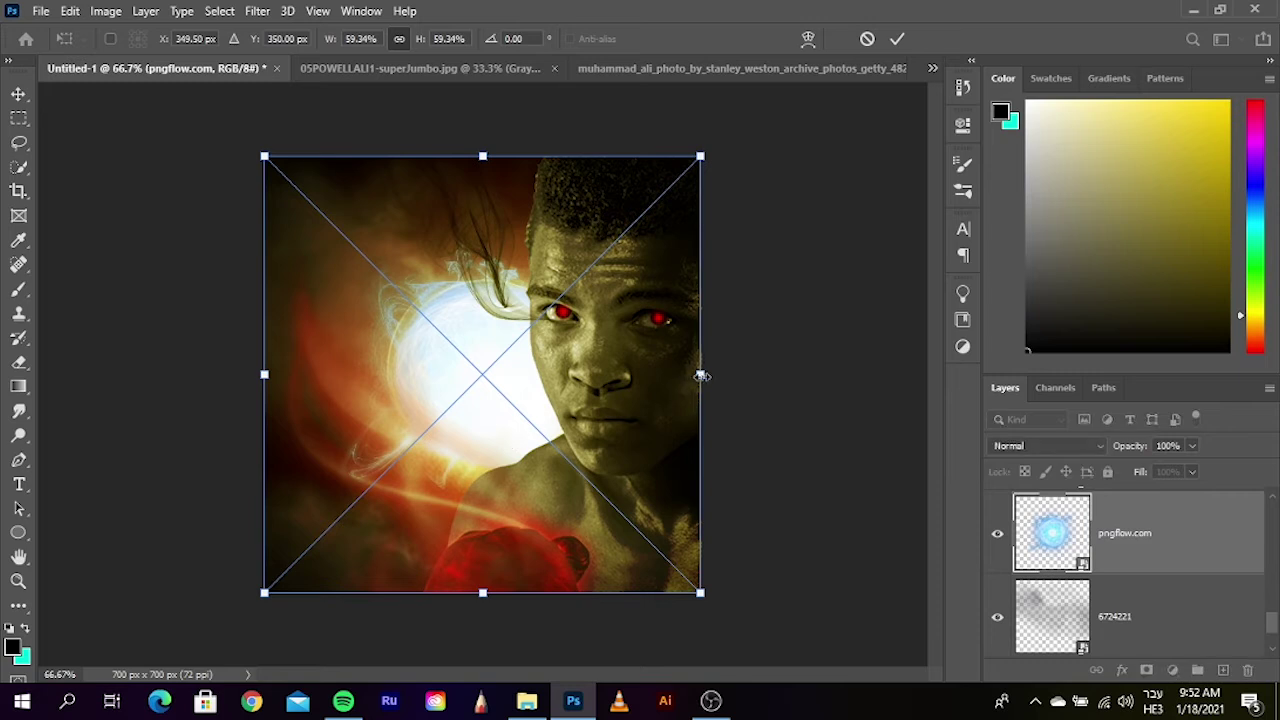
{"action": "left_click_drag", "start_coordinate": [701, 375], "coordinate": [817, 373]}
{"action": "left_click_drag", "start_coordinate": [537, 486], "coordinate": [607, 489]}
{"action": "key", "text": "Escape"}
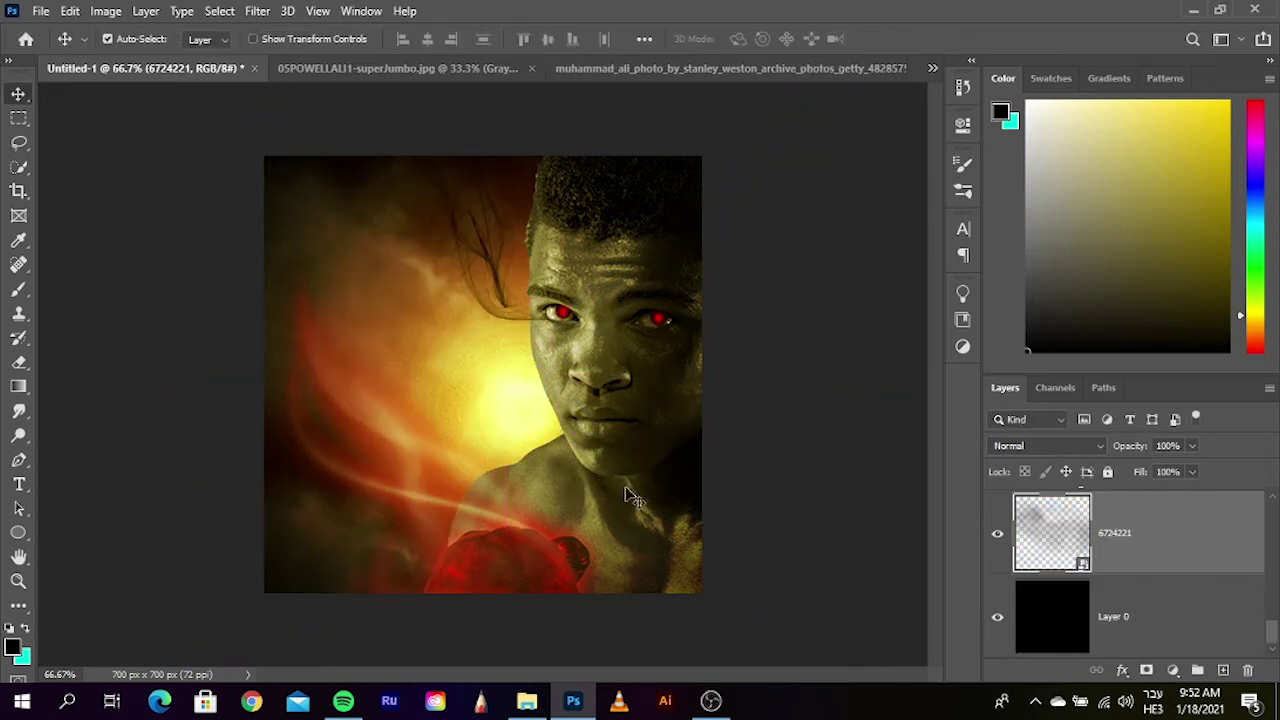
{"action": "left_click", "coordinate": [822, 531]}
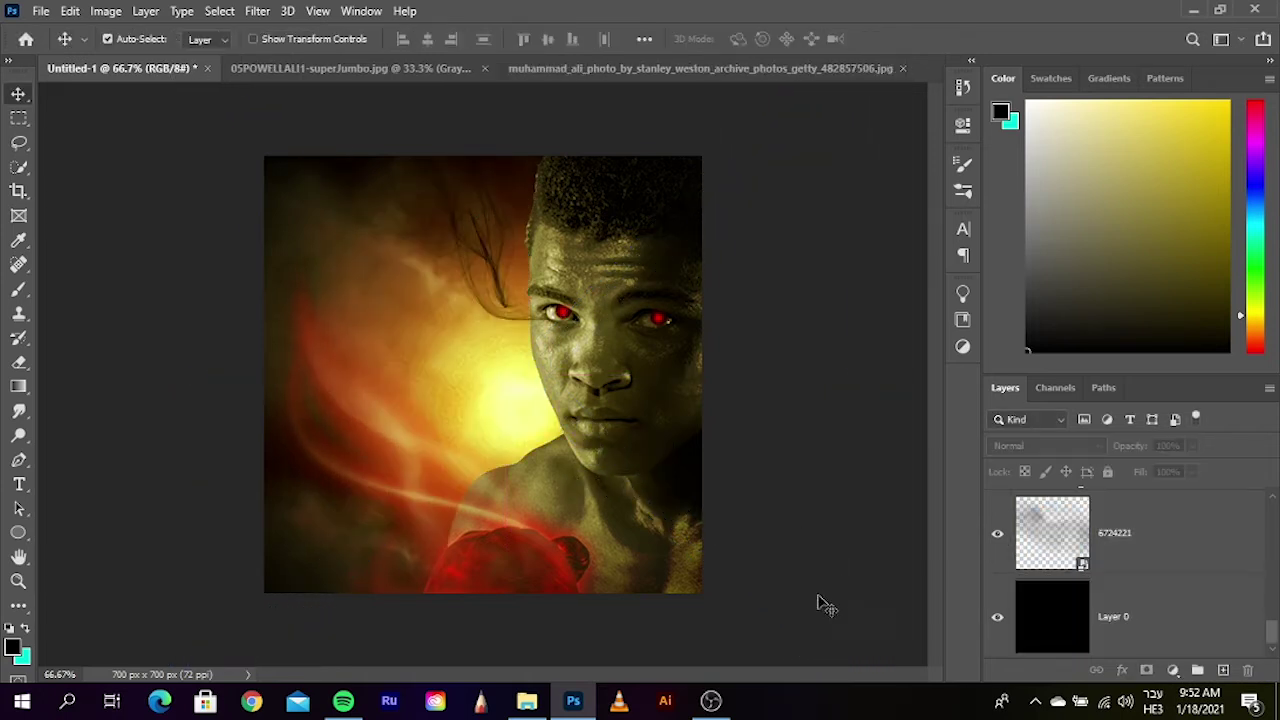
- Place the 9-cloud-png-image clouds, widened and moved to the bottom of the canvas
{"action": "left_click", "coordinate": [527, 700]}
{"action": "left_click", "coordinate": [851, 351]}
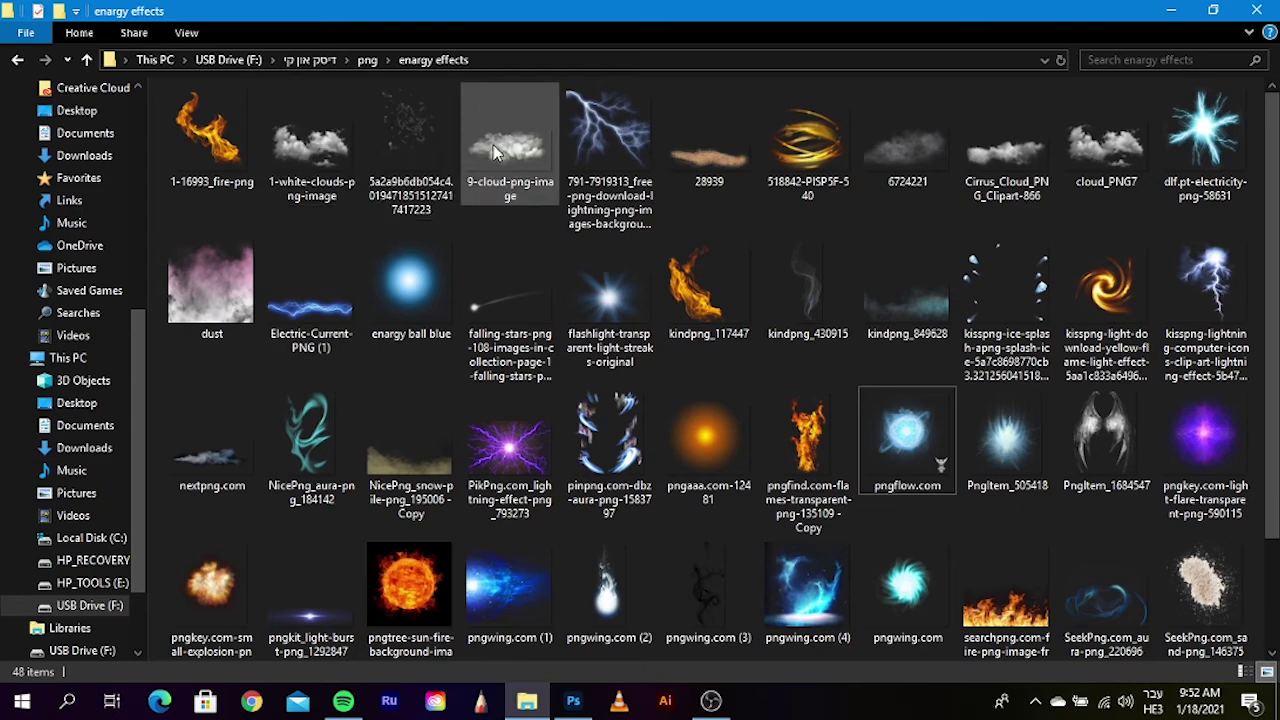
{"action": "mouse_move", "coordinate": [505, 150]}
{"action": "left_mouse_down"}
{"action": "mouse_move", "coordinate": [573, 705]}
{"action": "mouse_move", "coordinate": [470, 455]}
{"action": "mouse_move", "coordinate": [540, 425]}
{"action": "mouse_move", "coordinate": [540, 457]}
{"action": "left_mouse_up"}
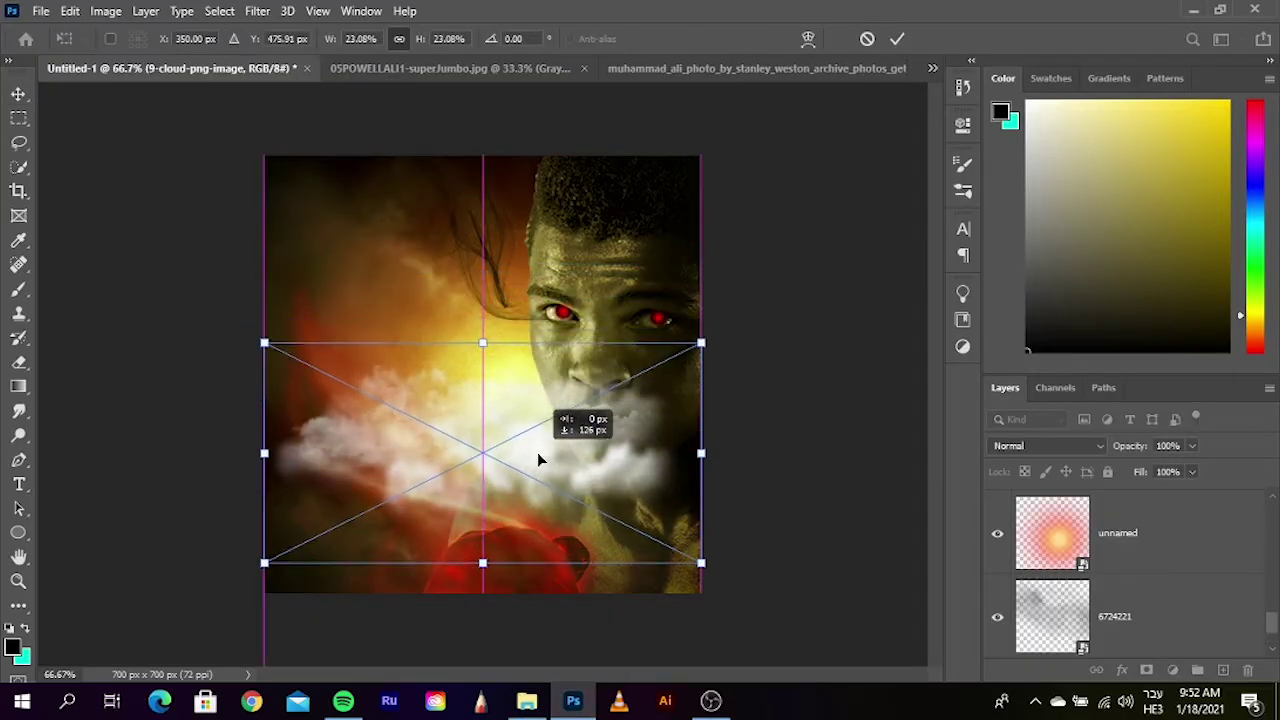
{"action": "left_click_drag", "start_coordinate": [483, 343], "coordinate": [504, 225]}
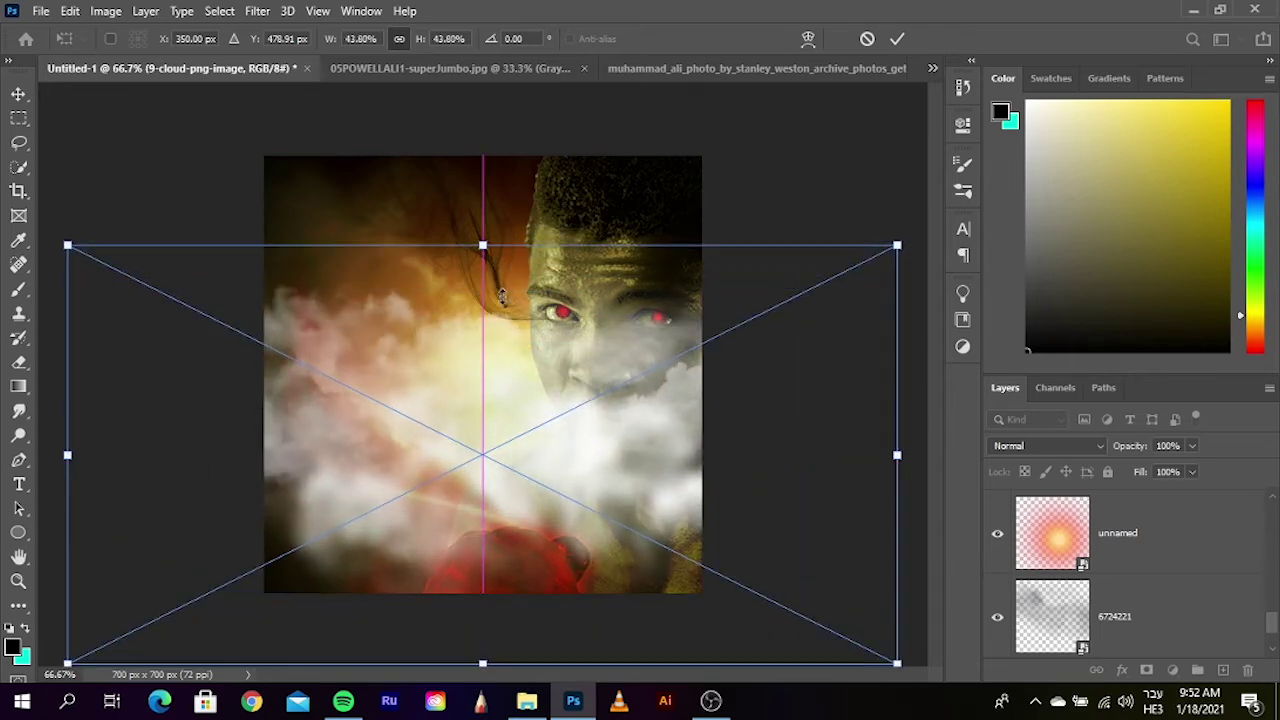
{"action": "left_click_drag", "start_coordinate": [485, 390], "coordinate": [494, 503]}
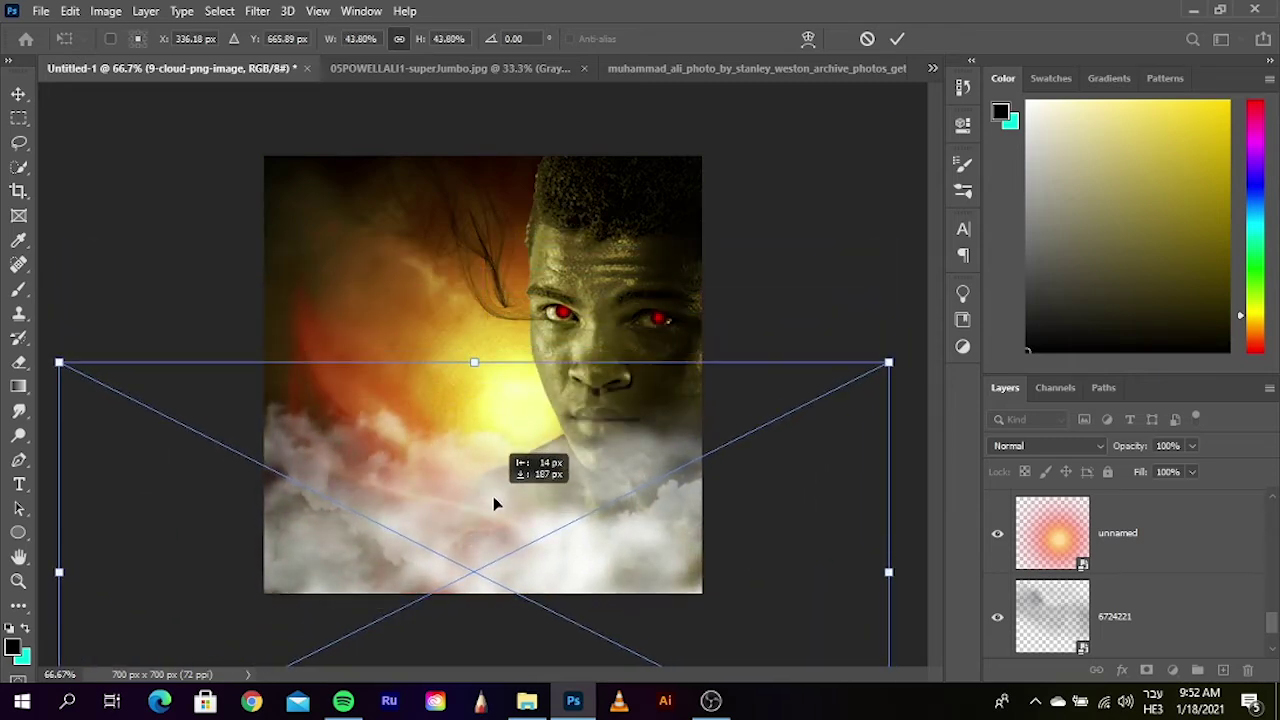
{"action": "key", "text": "Return"}
{"action": "key", "text": "ctrl+shift+alt+n"}
- Move the cloud layer lower in the stack and blend it with Hard Light
{"action": "scroll", "coordinate": [1115, 585], "scroll_direction": "up", "scroll_amount": 10}
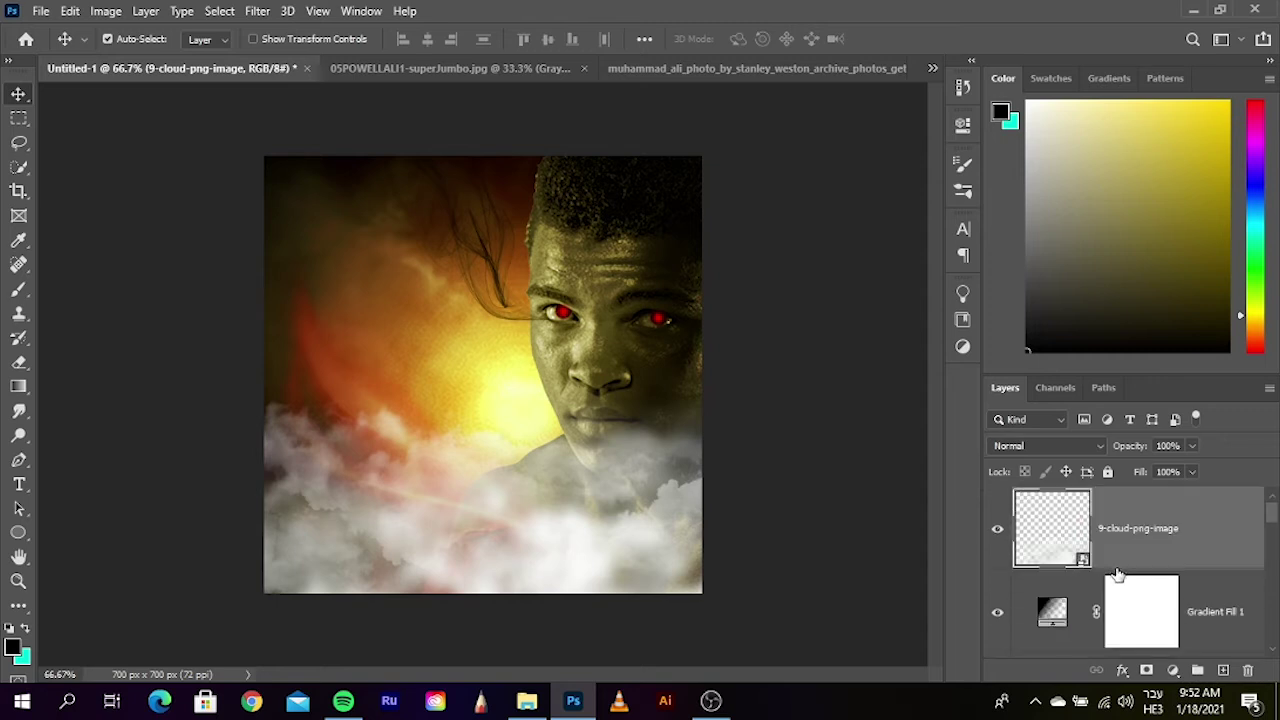
{"action": "scroll", "coordinate": [1115, 580], "scroll_direction": "down", "scroll_amount": 8}
{"action": "mouse_move", "coordinate": [1085, 625]}
{"action": "left_mouse_down"}
{"action": "mouse_move", "coordinate": [1085, 640]}
{"action": "mouse_move", "coordinate": [1097, 620]}
{"action": "left_mouse_up"}
{"action": "left_click", "coordinate": [1040, 456]}
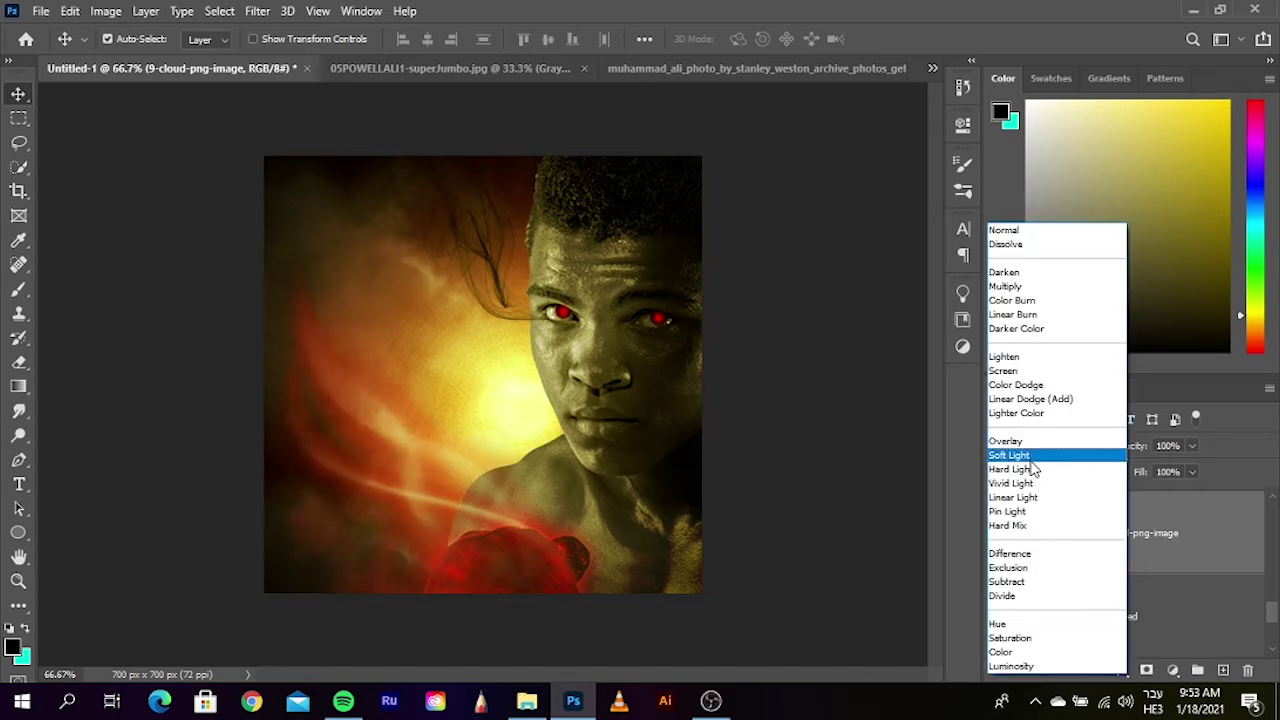
{"action": "left_click", "coordinate": [1035, 470]}
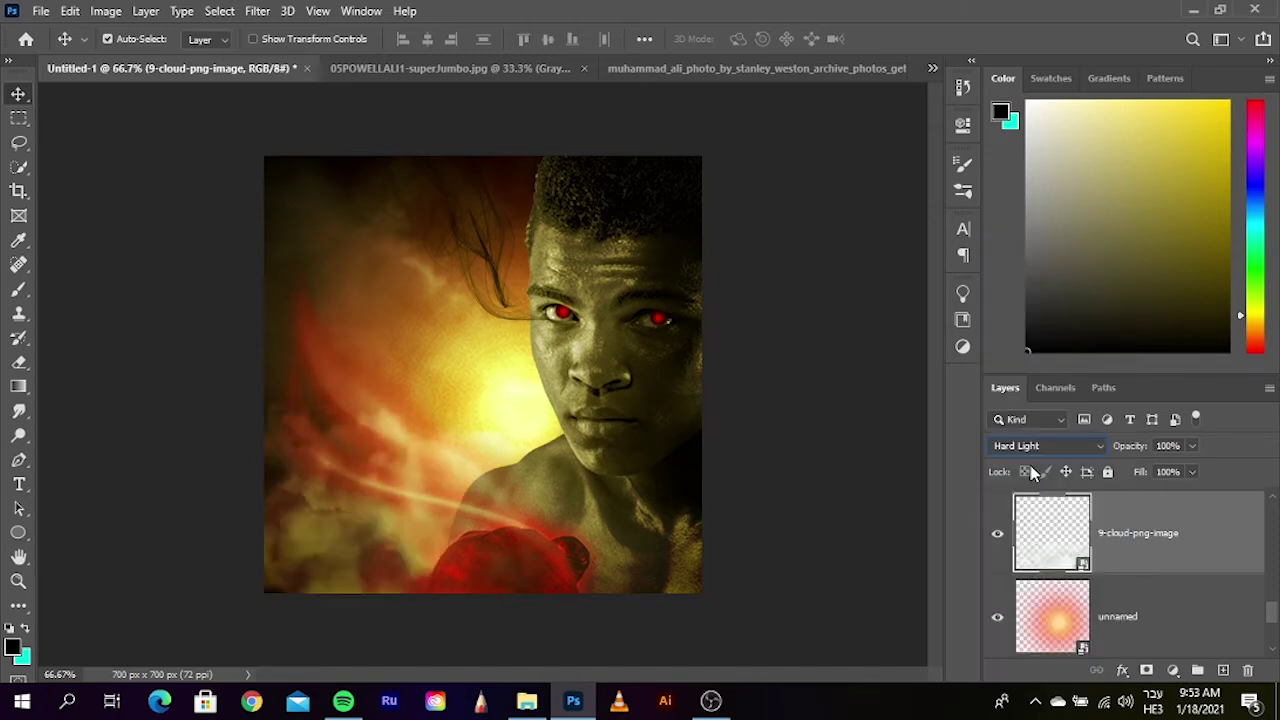
{"action": "left_click", "coordinate": [868, 567]}
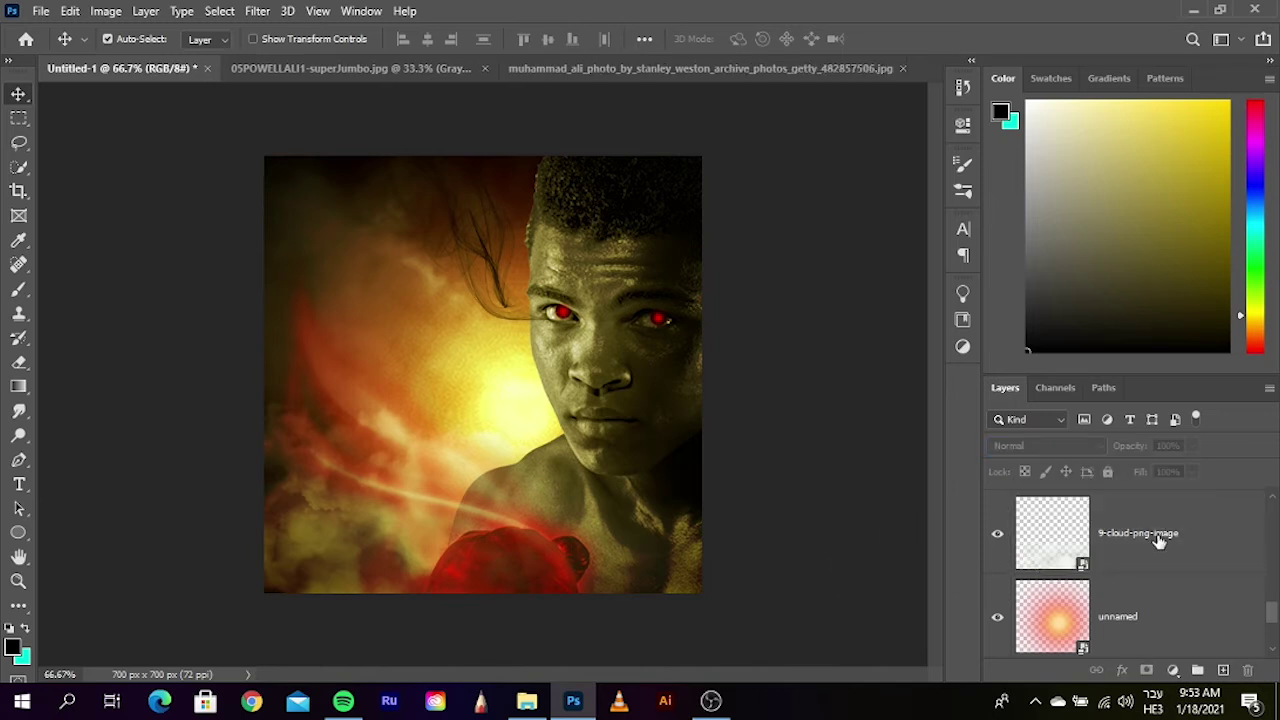
- Add a layer mask to the boxer's Layer 1
{"action": "scroll", "coordinate": [1090, 620], "scroll_direction": "down", "scroll_amount": 1}
{"action": "scroll", "coordinate": [1097, 628], "scroll_direction": "down", "scroll_amount": 1}
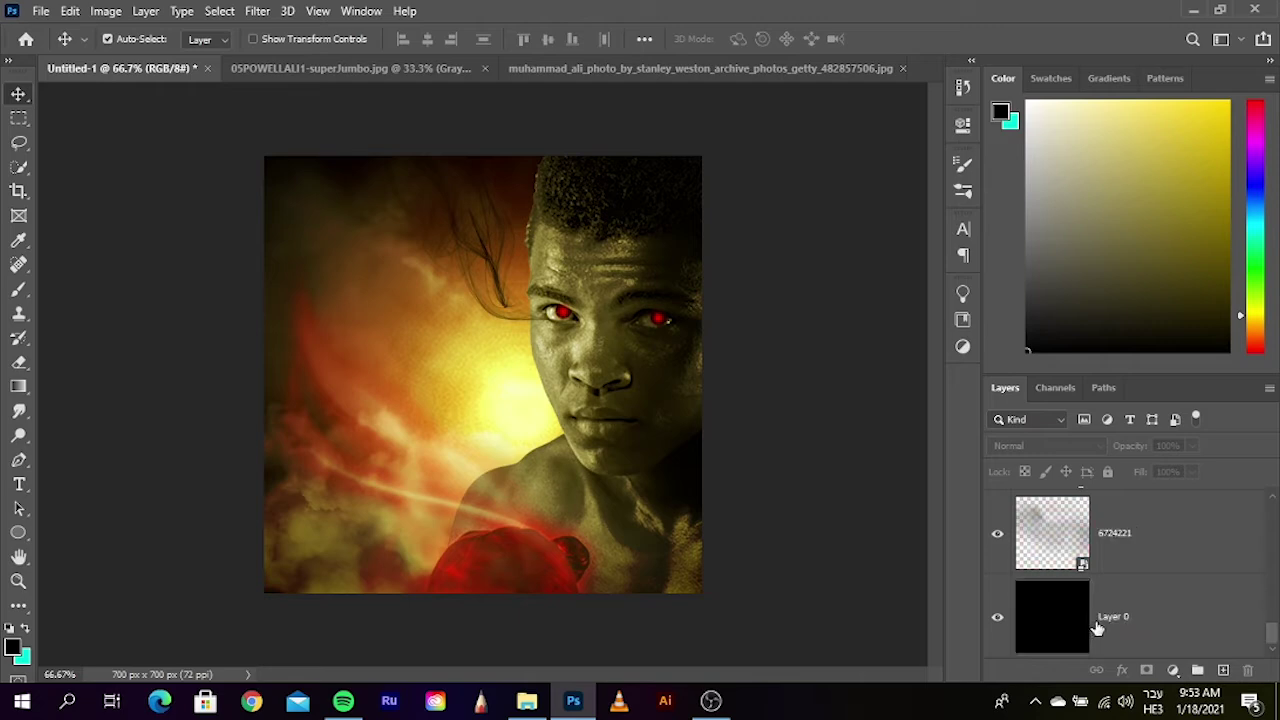
{"action": "scroll", "coordinate": [1097, 628], "scroll_direction": "up", "scroll_amount": 2}
{"action": "left_click", "coordinate": [1118, 622]}
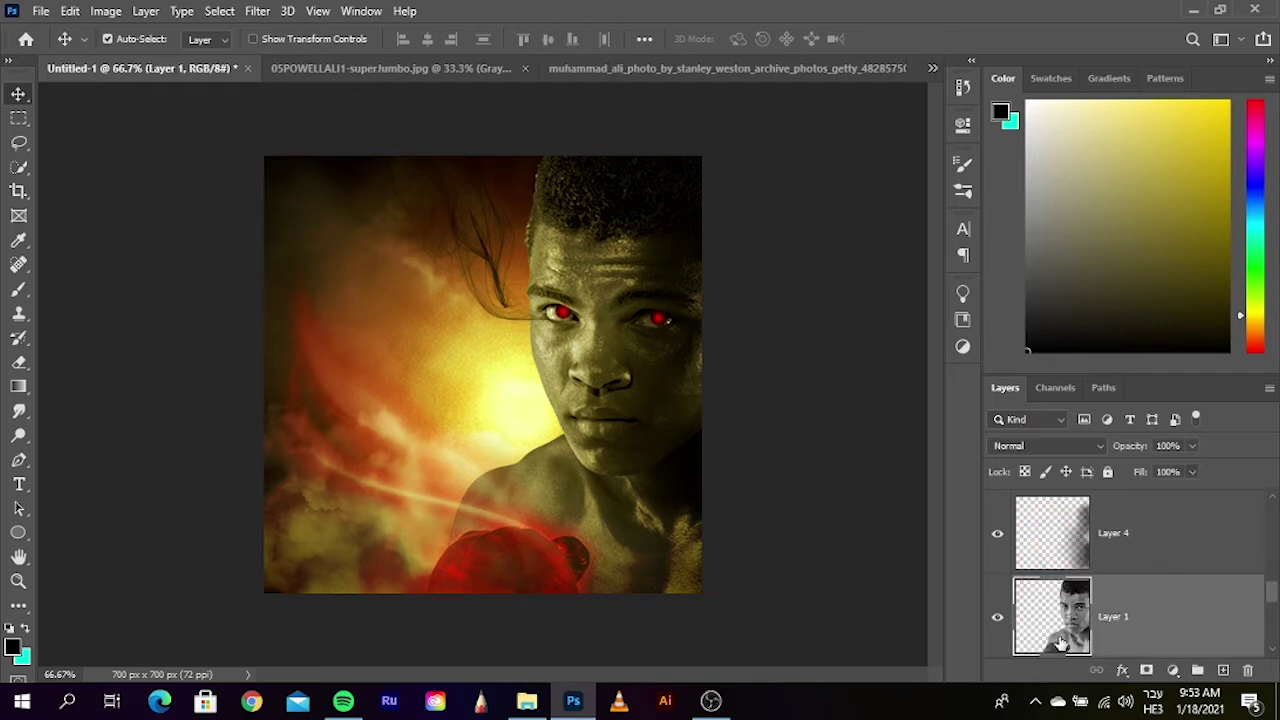
{"action": "scroll", "coordinate": [541, 530], "scroll_direction": "up", "scroll_amount": 1}
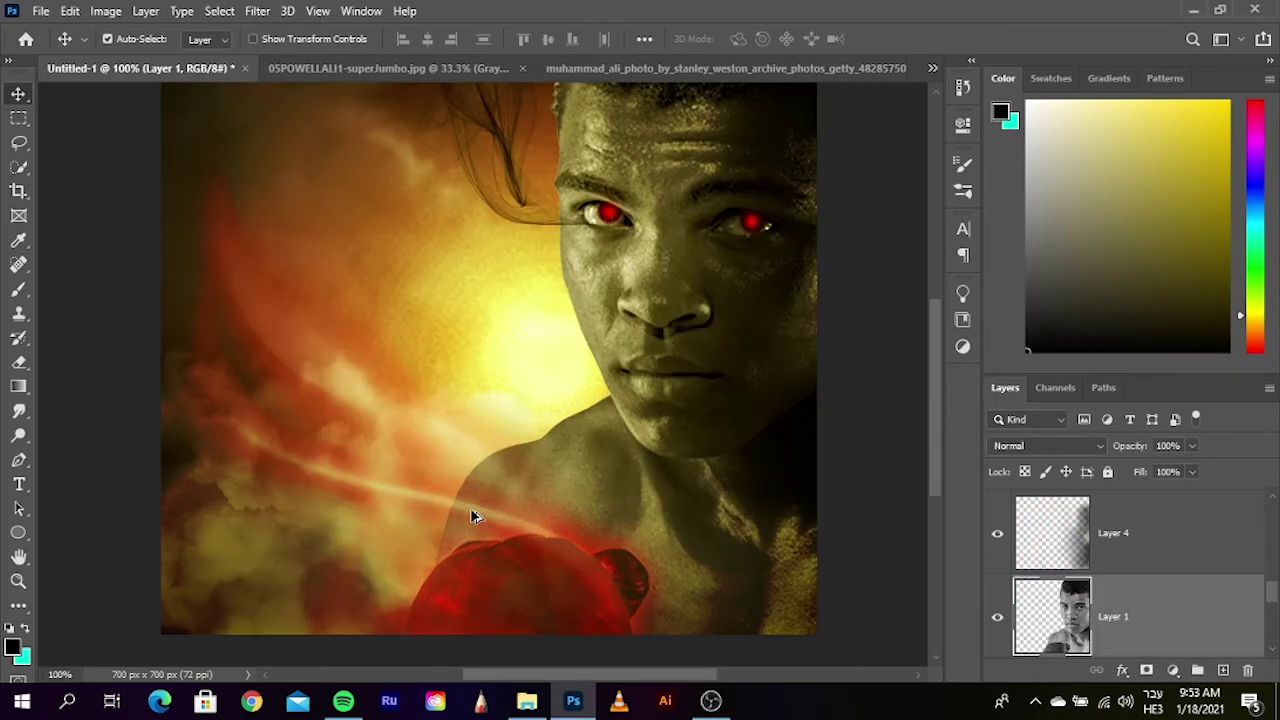
{"action": "scroll", "coordinate": [471, 514], "scroll_direction": "up", "scroll_amount": 1}
{"action": "left_click_drag", "start_coordinate": [554, 477], "coordinate": [680, 434]}
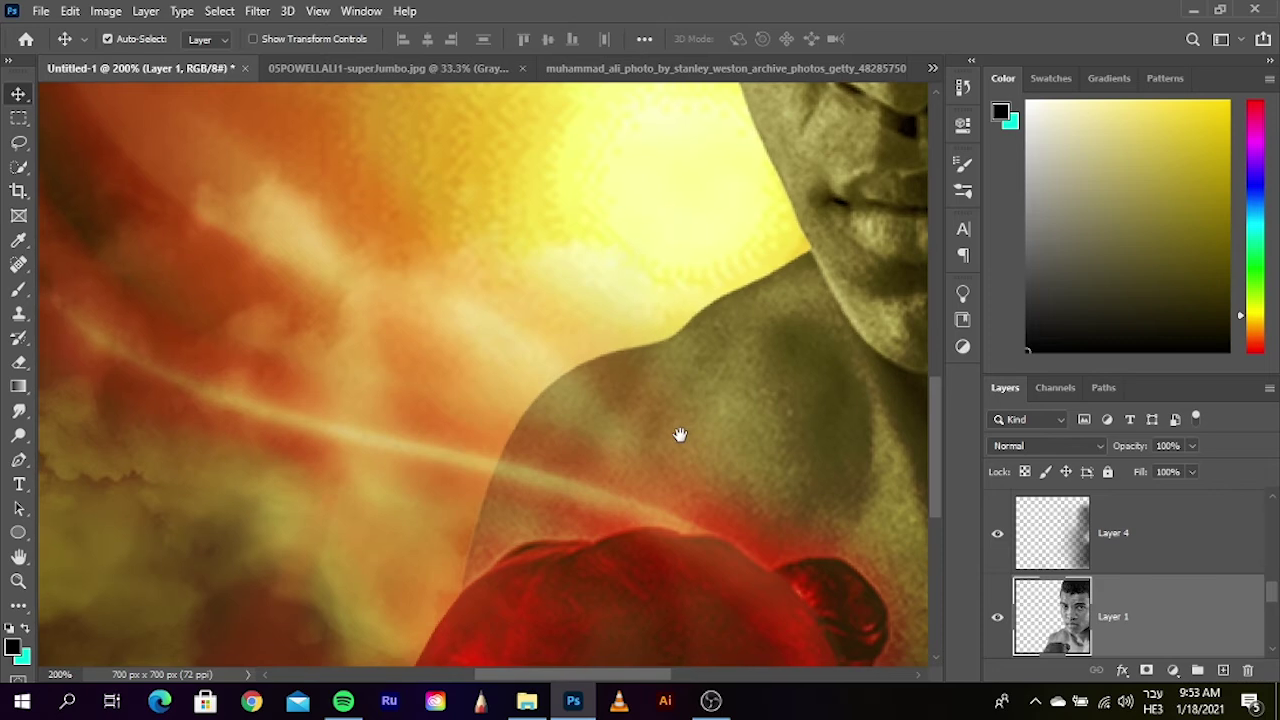
{"action": "left_click", "coordinate": [1146, 670]}
- Fade the boxer's lower-left shoulder edge on the mask with a 250 px eraser
{"action": "left_click", "coordinate": [18, 364]}
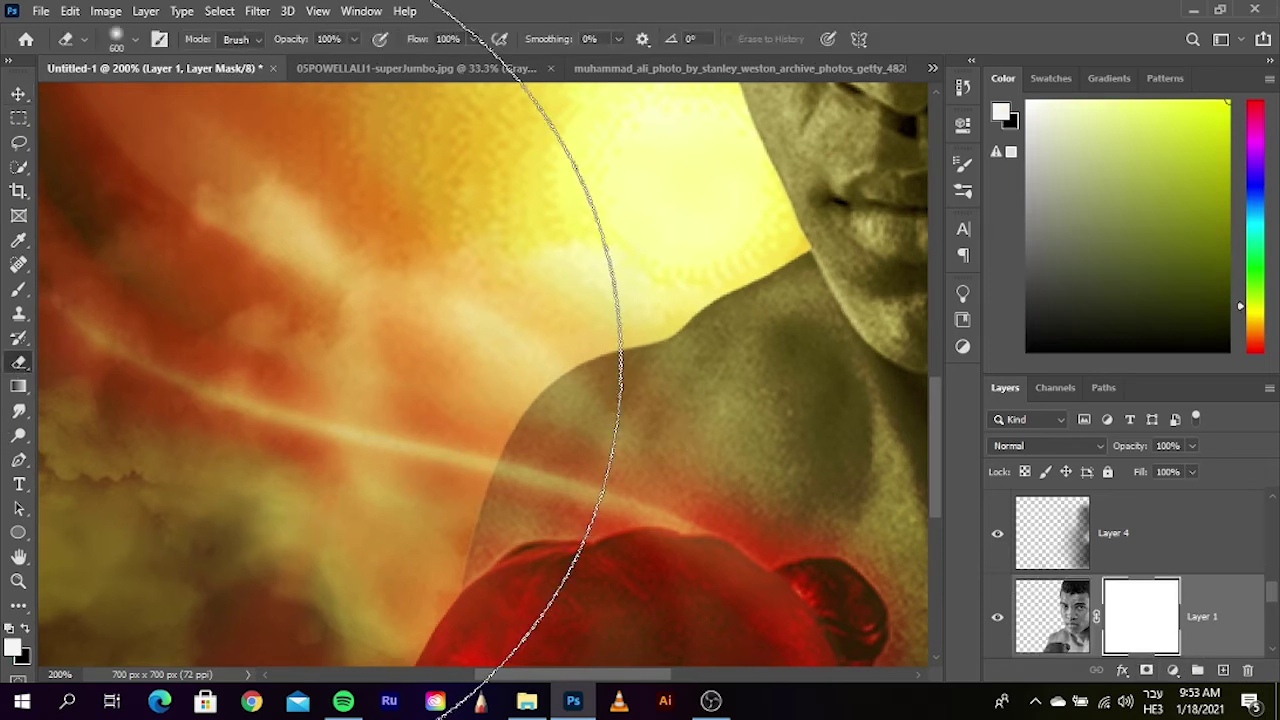
{"action": "key", "text": "bracketleft"}
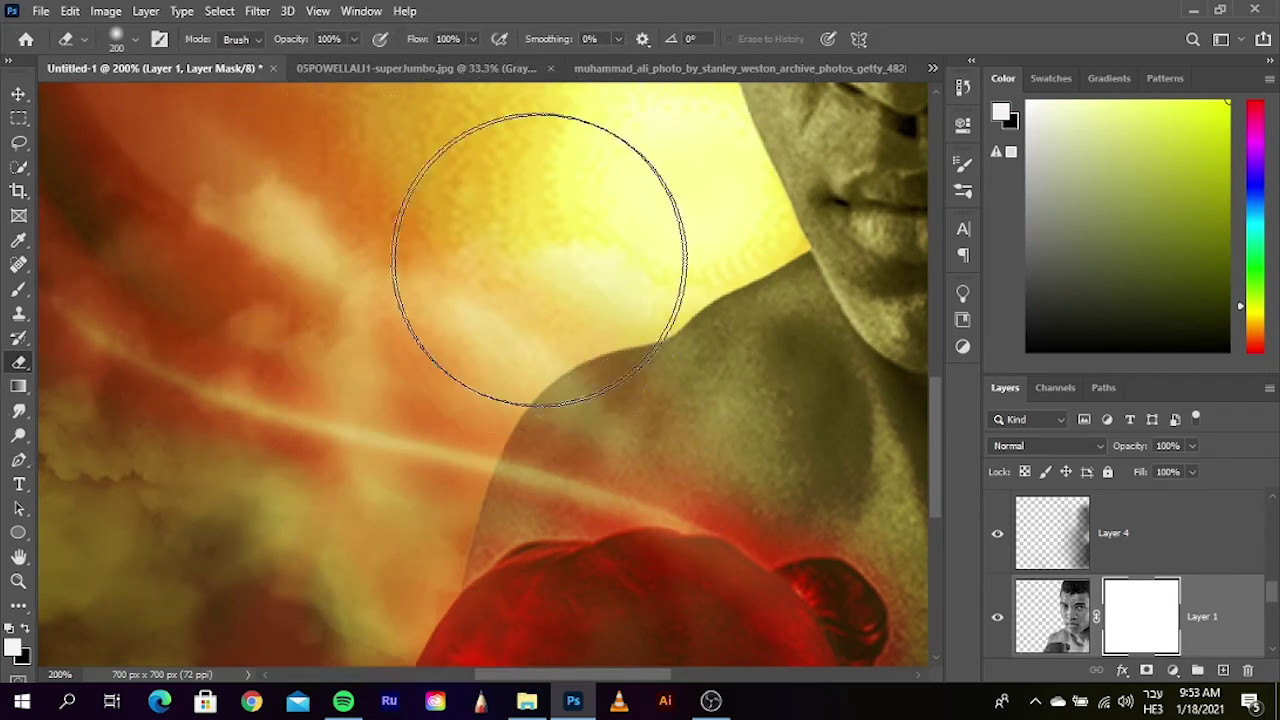
{"action": "mouse_move", "coordinate": [602, 294]}
{"action": "left_mouse_down"}
{"action": "mouse_move", "coordinate": [333, 418]}
{"action": "mouse_move", "coordinate": [386, 314]}
{"action": "mouse_move", "coordinate": [306, 320]}
{"action": "mouse_move", "coordinate": [214, 400]}
{"action": "left_mouse_up"}
{"action": "left_click_drag", "start_coordinate": [307, 436], "coordinate": [318, 330]}
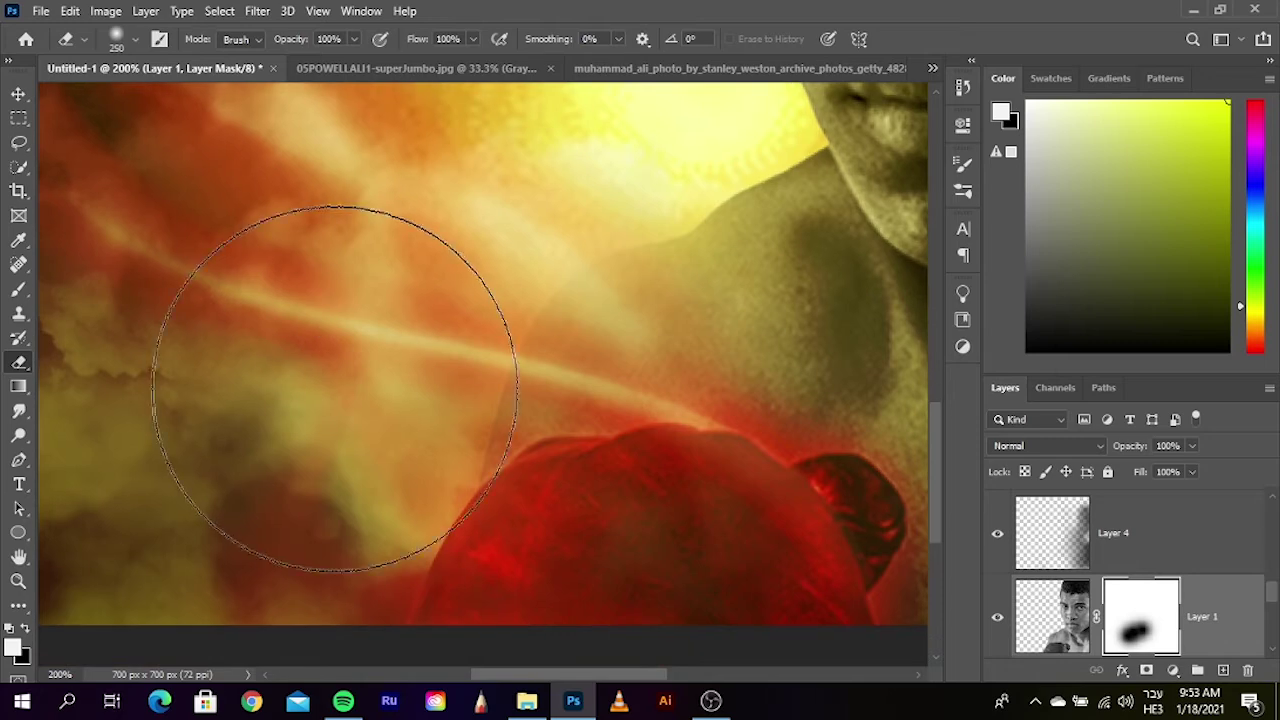
{"action": "key", "text": "ctrl+minus"}
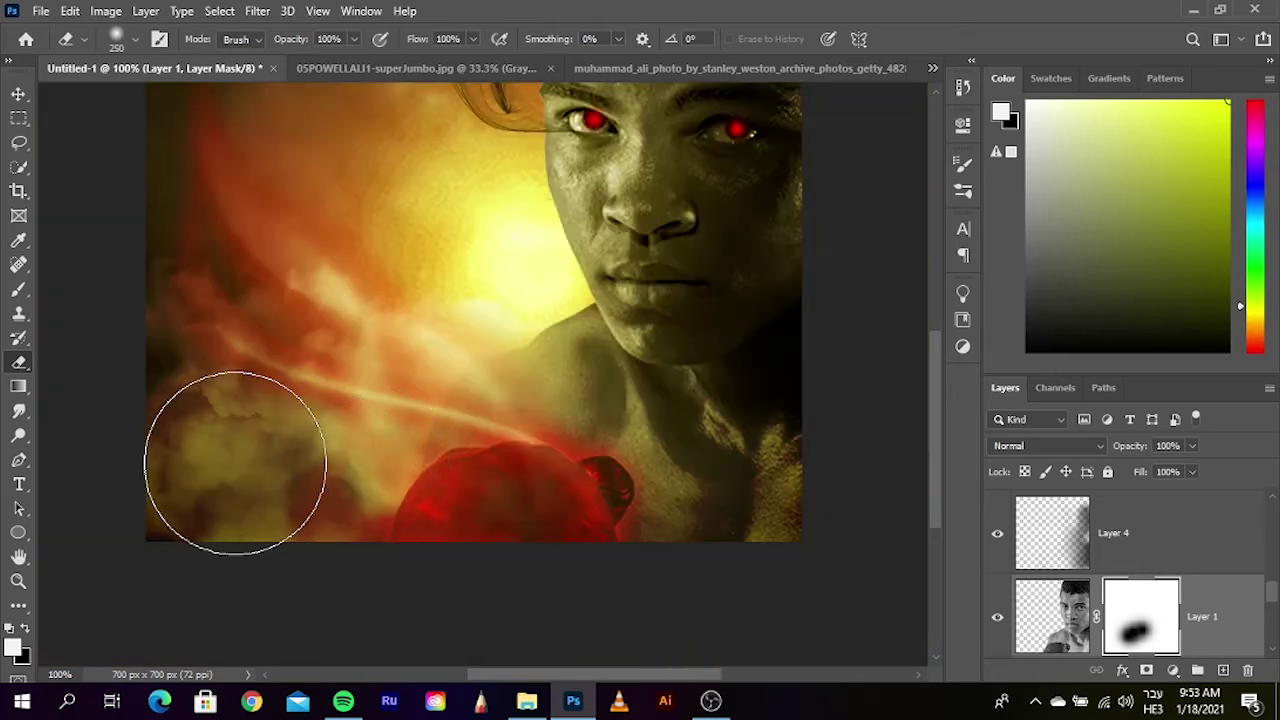
{"action": "left_click", "coordinate": [18, 93]}
{"action": "key", "text": "ctrl+0"}
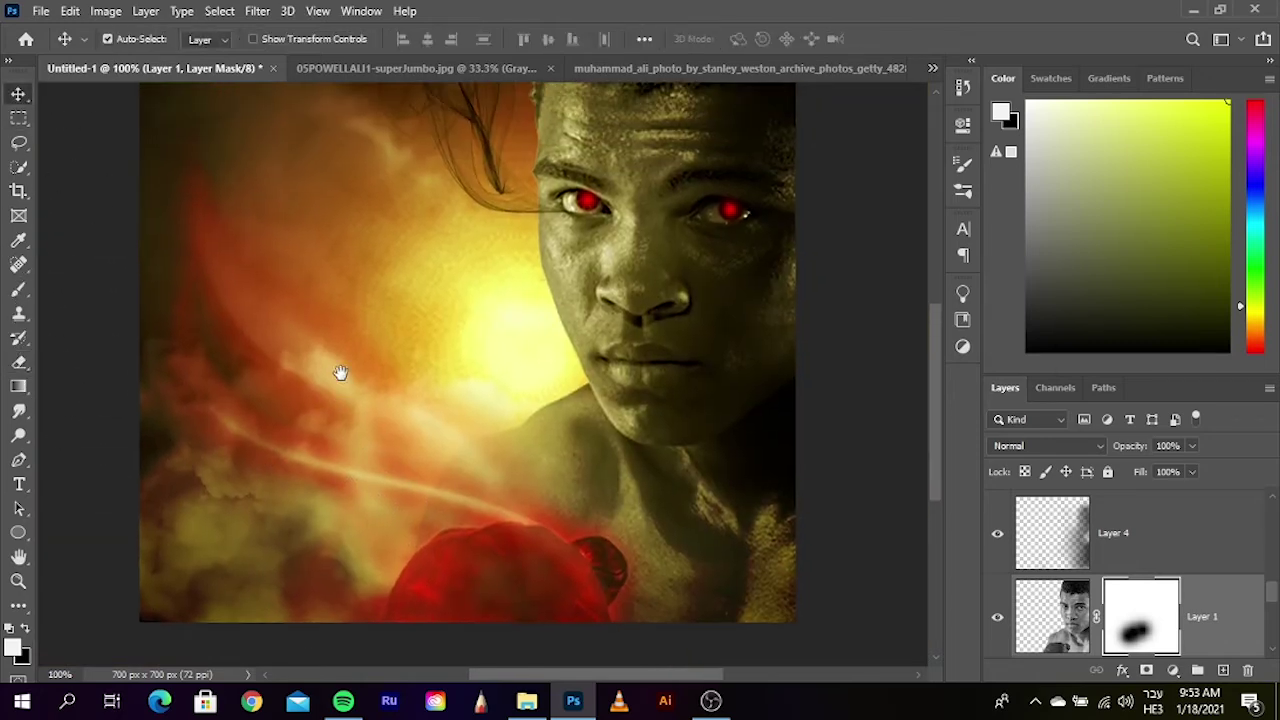
{"action": "key", "text": "ctrl+minus"}
{"action": "left_click", "coordinate": [840, 525]}
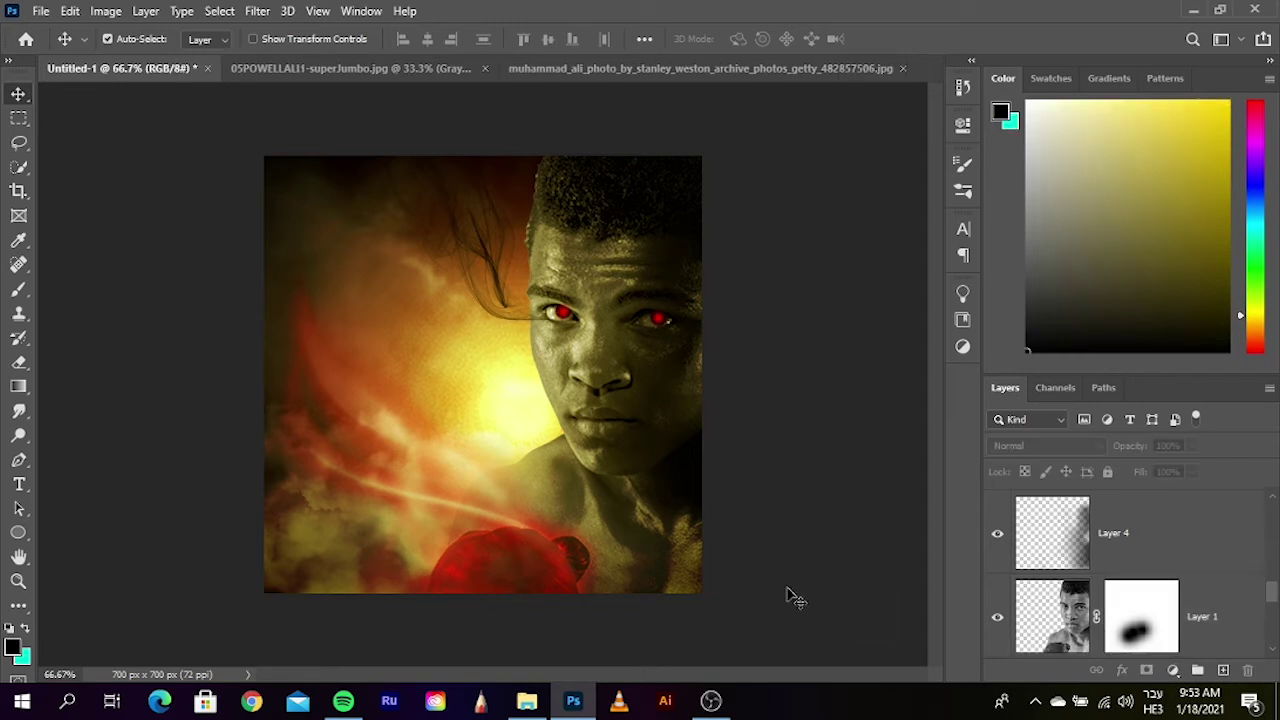
- Remove the red smoke streak on the smoke 2 layer
{"action": "scroll", "coordinate": [1109, 583], "scroll_direction": "up", "scroll_amount": 1}
{"action": "scroll", "coordinate": [1109, 583], "scroll_direction": "up", "scroll_amount": 1}
{"action": "scroll", "coordinate": [1124, 577], "scroll_direction": "up", "scroll_amount": 1}
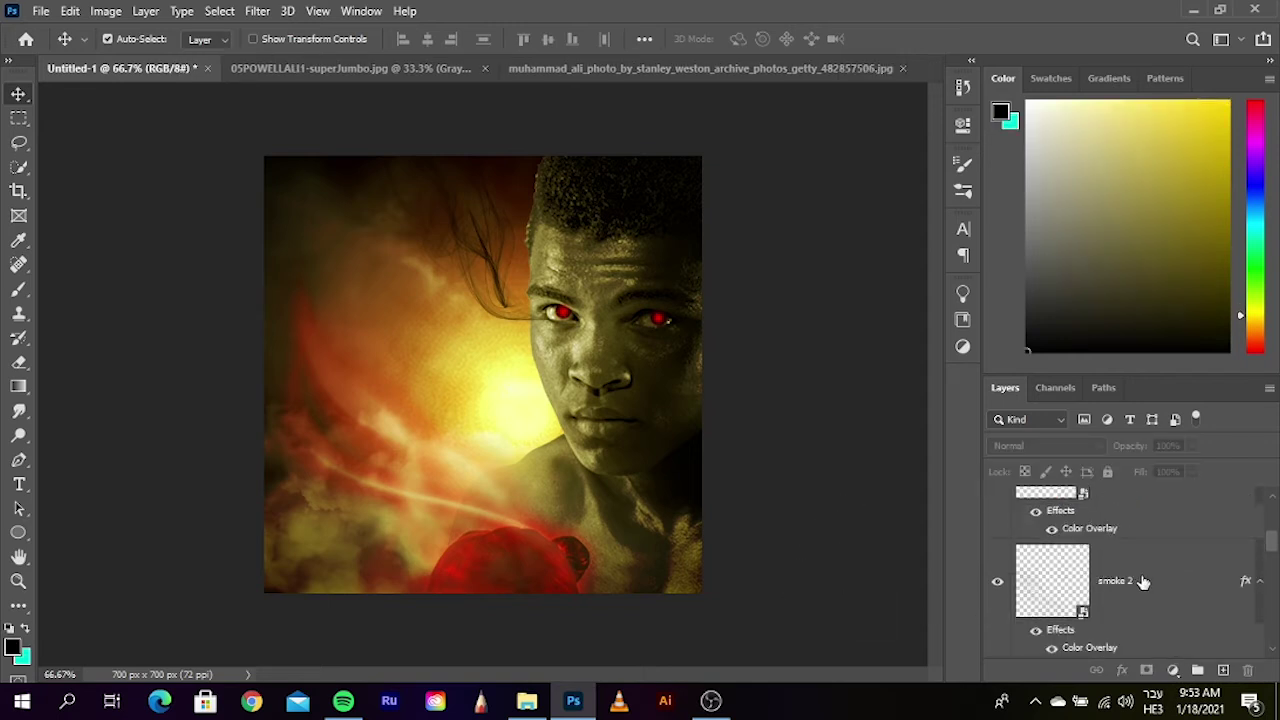
{"action": "left_click", "coordinate": [1143, 581]}
{"action": "key", "text": "ctrl+z"}
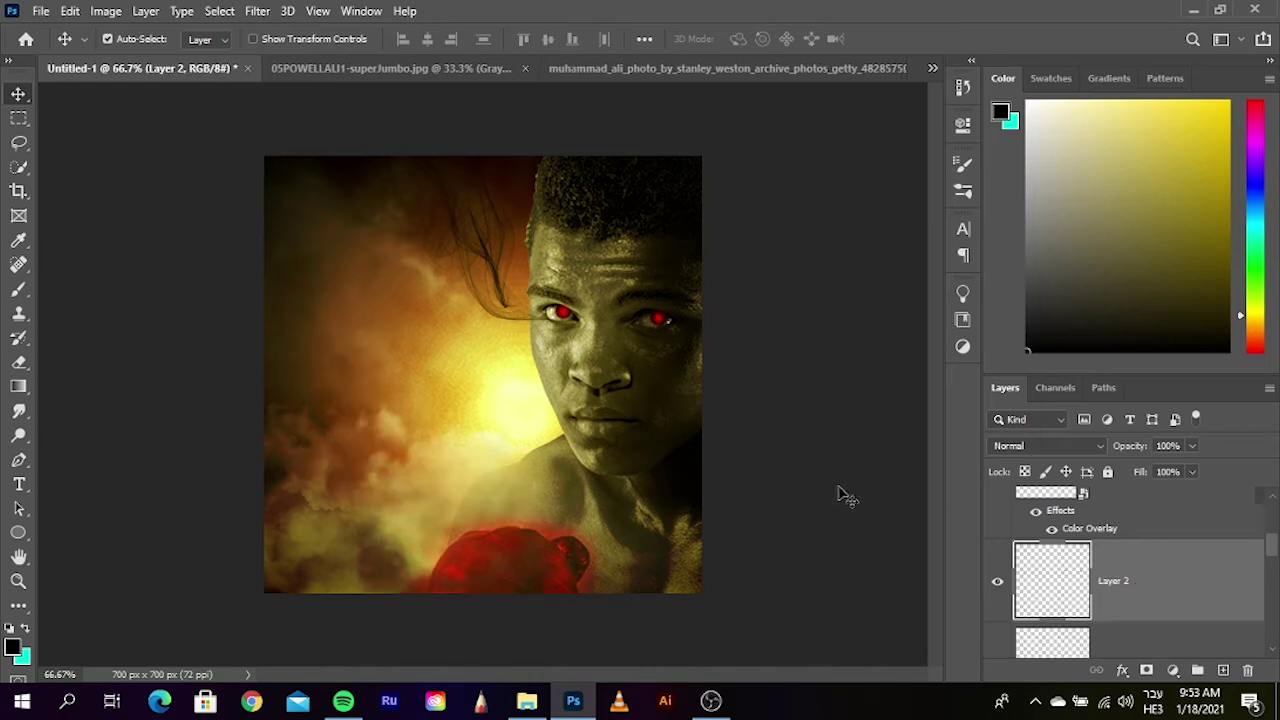
{"action": "left_click", "coordinate": [850, 523]}
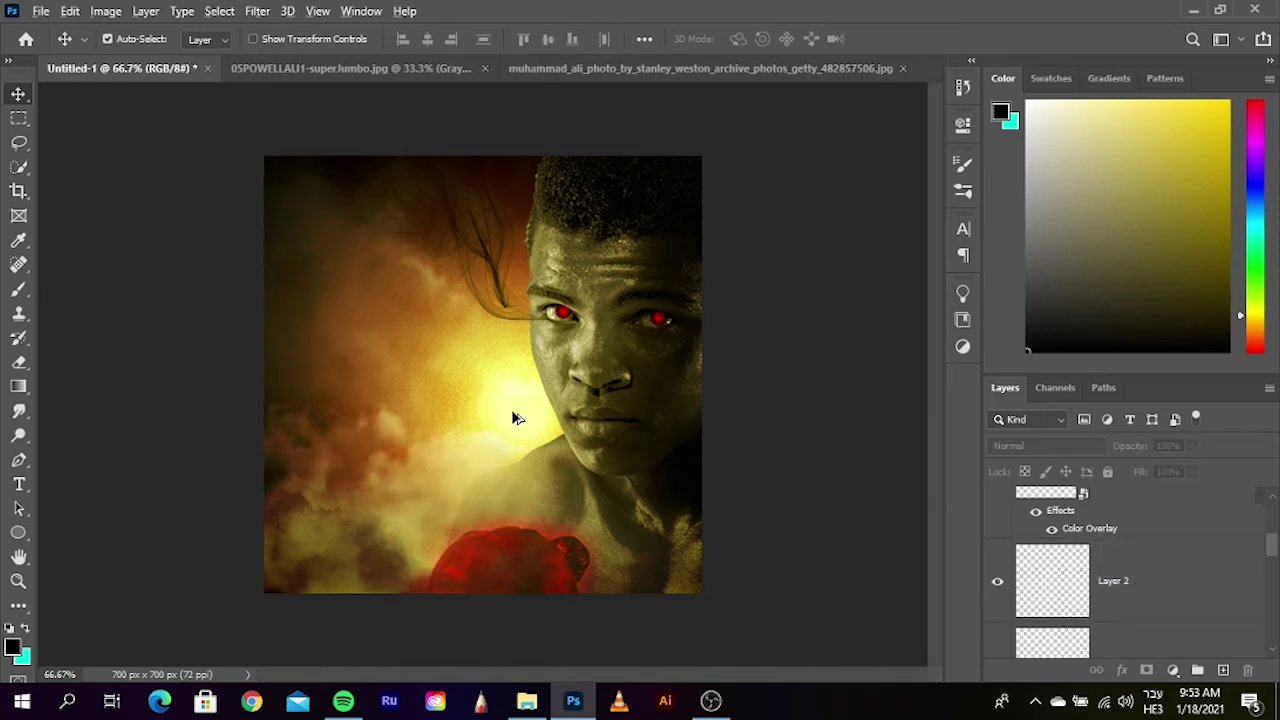
{"action": "scroll", "coordinate": [512, 418], "scroll_direction": "up", "scroll_amount": 1}
{"action": "scroll", "coordinate": [522, 423], "scroll_direction": "down", "scroll_amount": 1}
{"action": "scroll", "coordinate": [1150, 615], "scroll_direction": "up", "scroll_amount": 3}
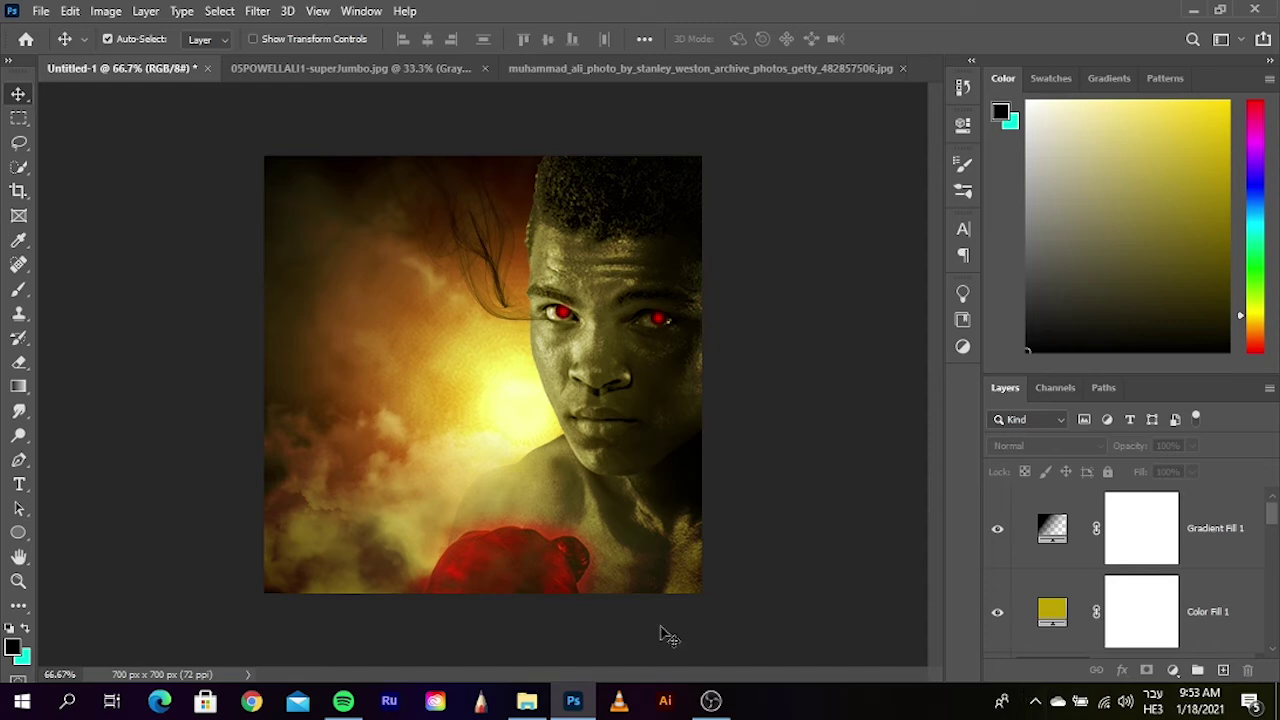
- Place the stretched light-streak burst just above the unnamed layer, blended with Overlay
{"action": "left_click", "coordinate": [527, 701]}
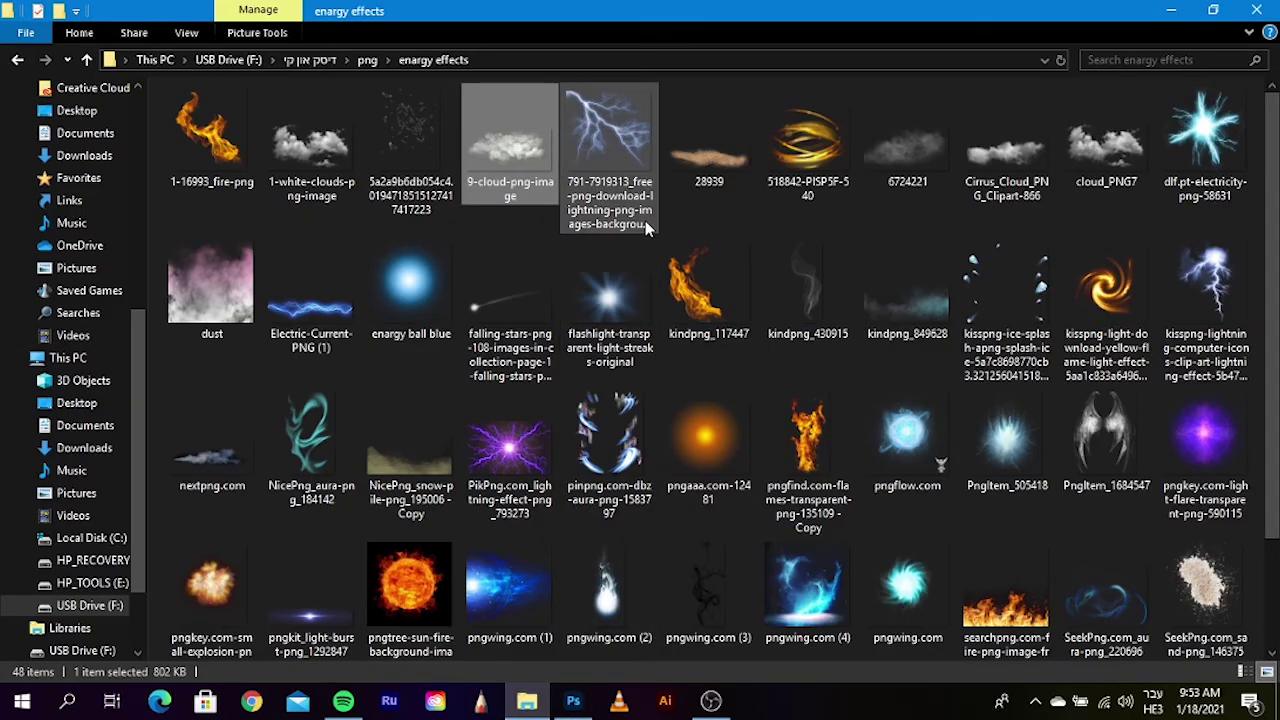
{"action": "mouse_move", "coordinate": [610, 298]}
{"action": "left_mouse_down"}
{"action": "mouse_move", "coordinate": [588, 708]}
{"action": "mouse_move", "coordinate": [460, 410]}
{"action": "mouse_move", "coordinate": [495, 603]}
{"action": "left_mouse_up"}
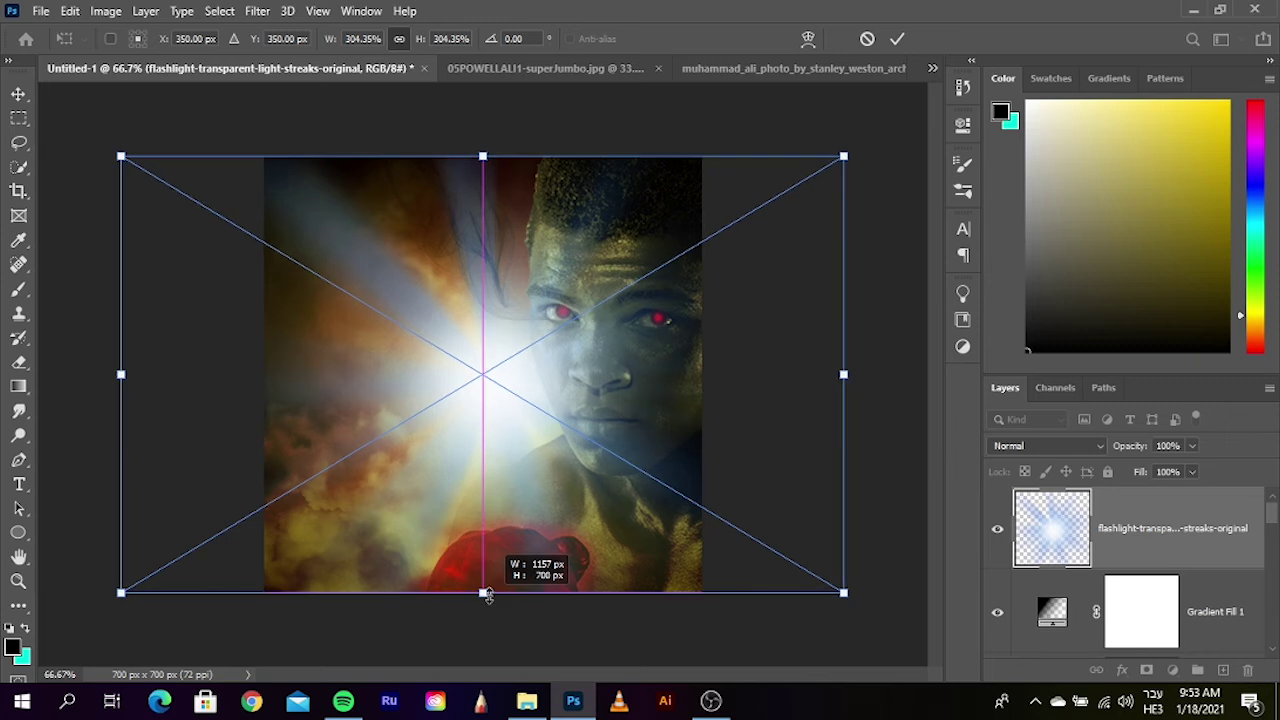
{"action": "left_click_drag", "start_coordinate": [495, 603], "coordinate": [495, 593]}
{"action": "key", "text": "Return"}
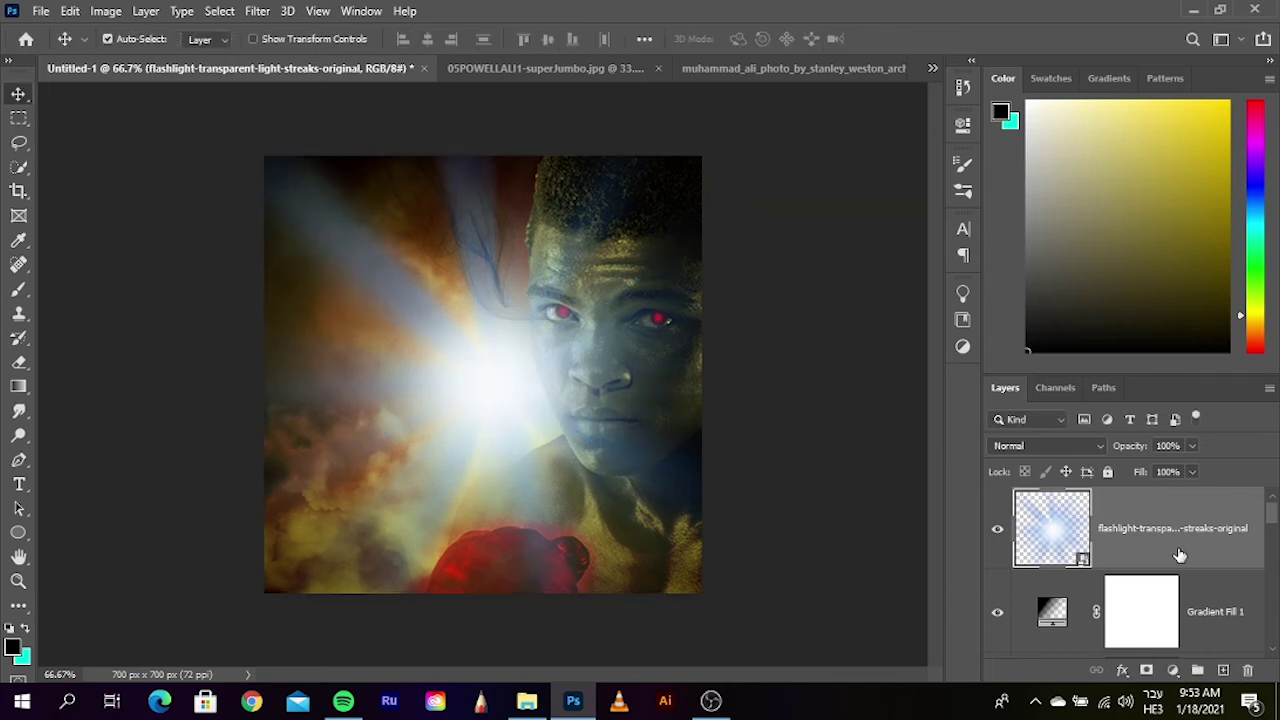
{"action": "left_click_drag", "start_coordinate": [1180, 555], "coordinate": [1093, 650]}
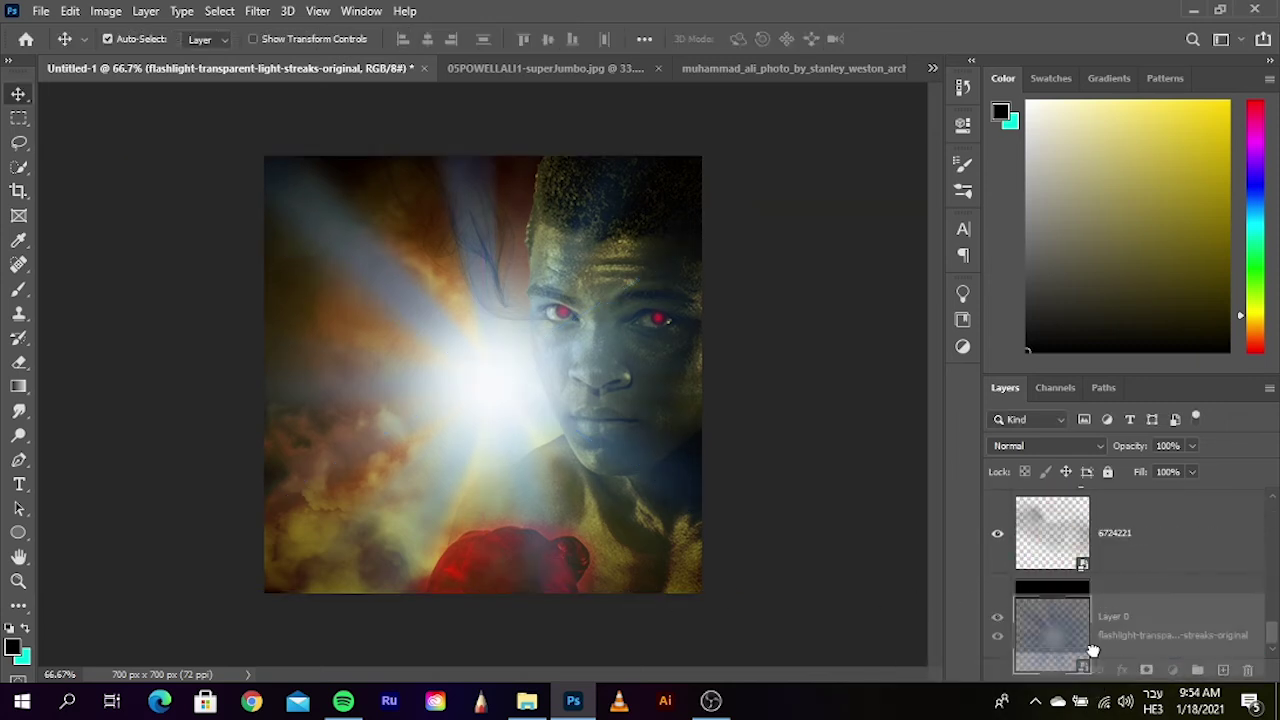
{"action": "left_click_drag", "start_coordinate": [1093, 650], "coordinate": [1106, 585]}
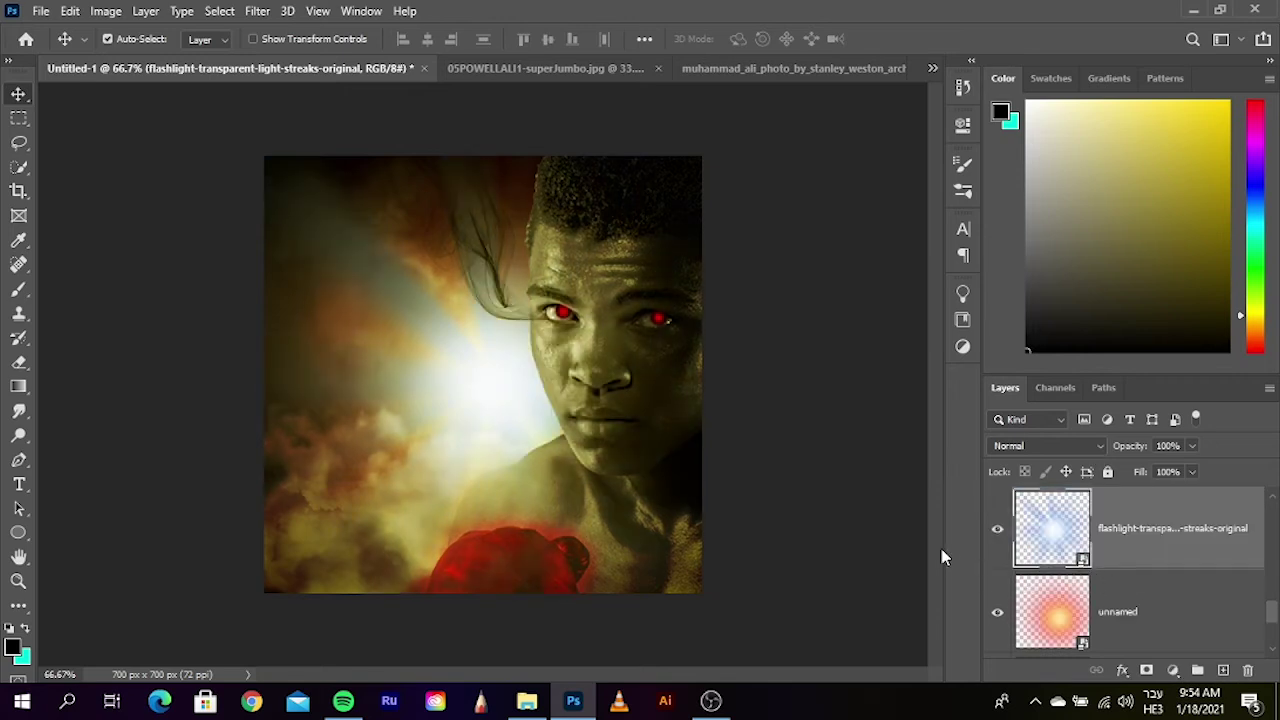
{"action": "left_click", "coordinate": [1085, 446]}
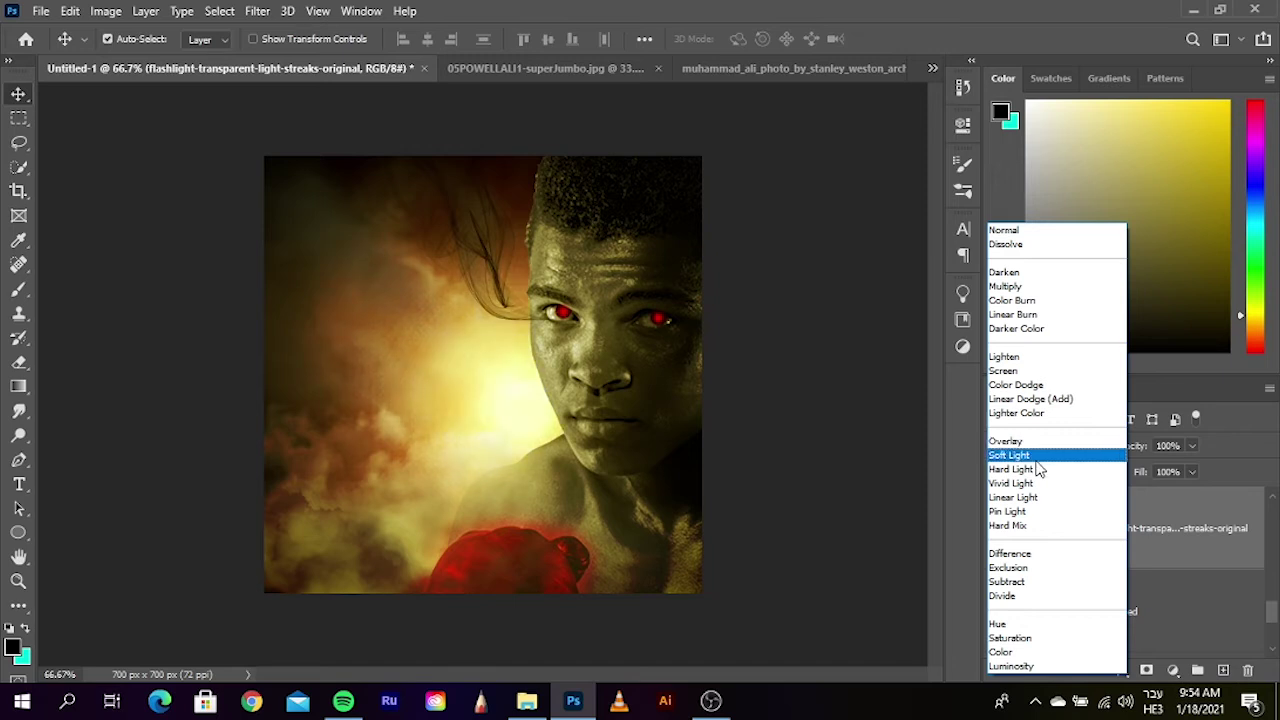
{"action": "left_click", "coordinate": [1037, 445]}
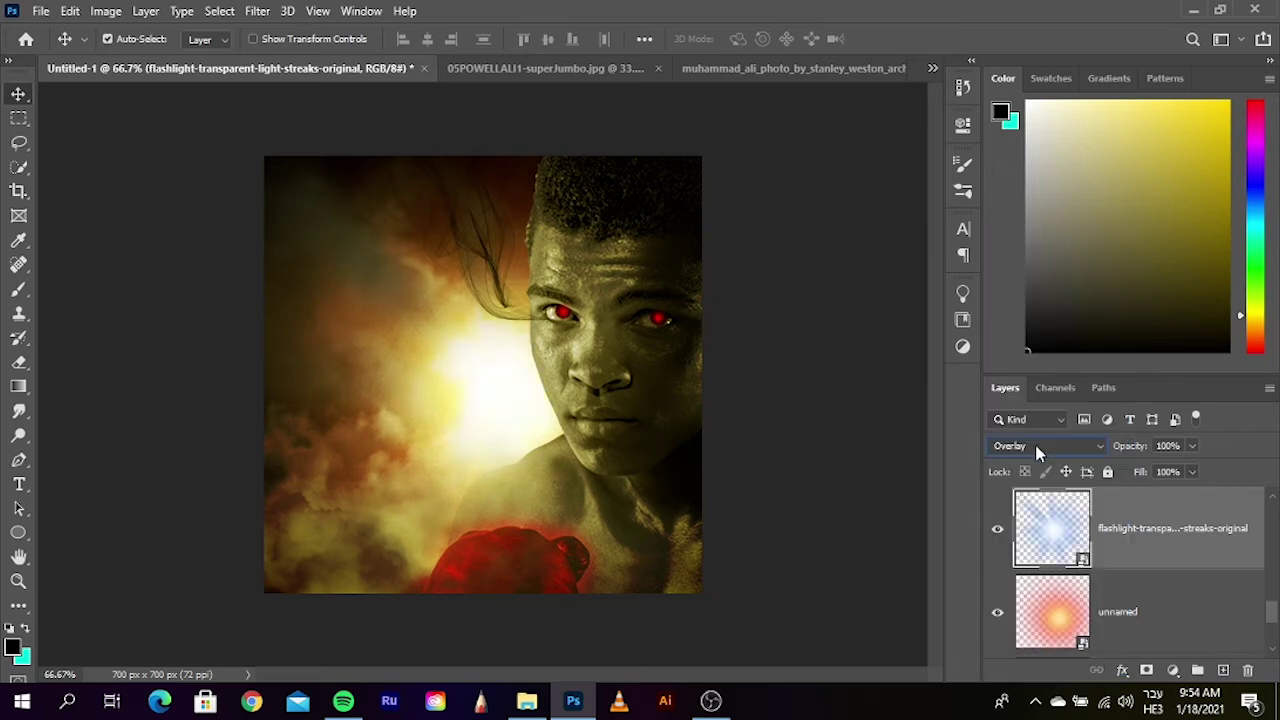
{"action": "left_click", "coordinate": [821, 546]}
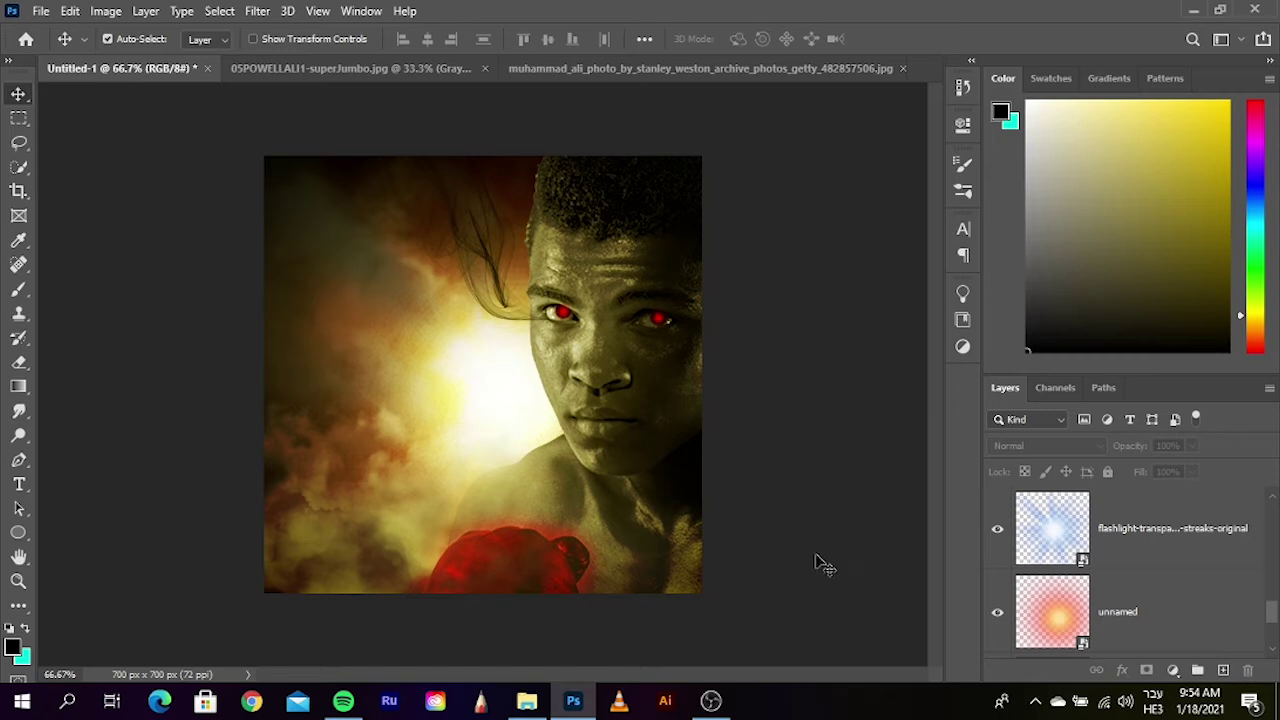
- Shift the light burst slightly right beside the boxer's face
{"action": "left_click", "coordinate": [1148, 544]}
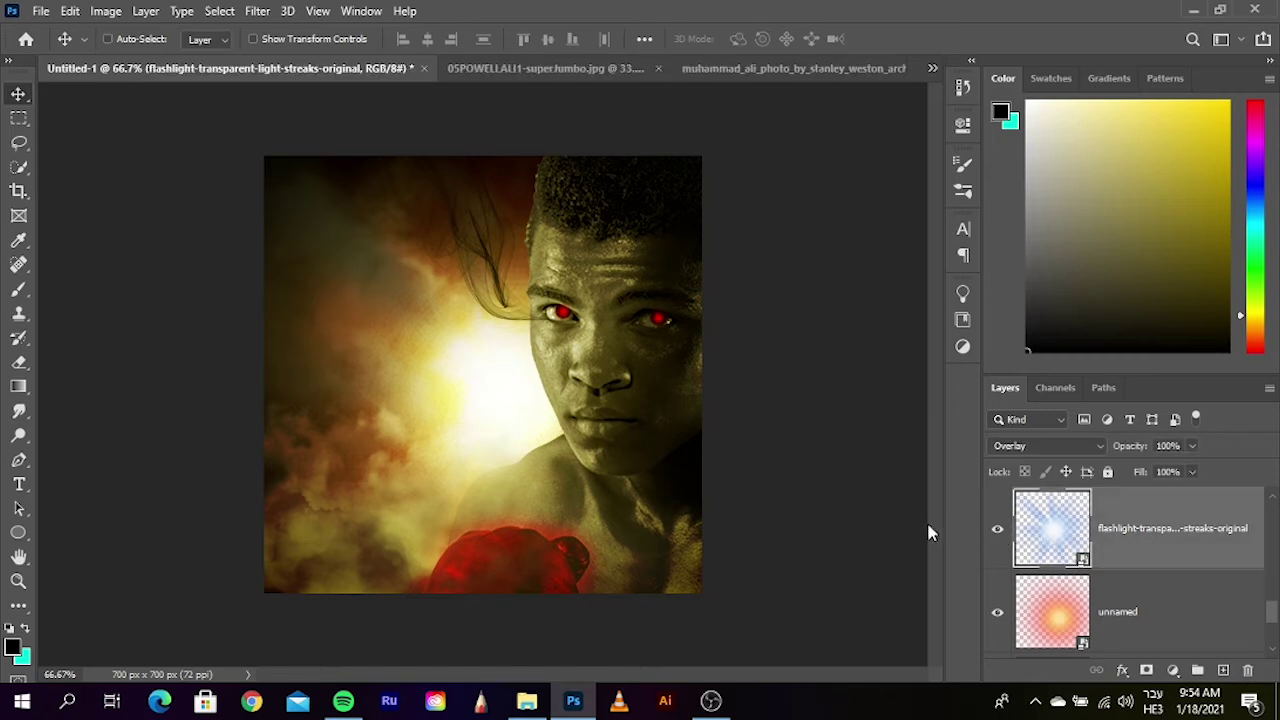
{"action": "key", "text": "ctrl+t"}
{"action": "mouse_move", "coordinate": [598, 437]}
{"action": "left_mouse_down"}
{"action": "mouse_move", "coordinate": [660, 437]}
{"action": "mouse_move", "coordinate": [593, 443]}
{"action": "mouse_move", "coordinate": [552, 424]}
{"action": "left_mouse_up"}
{"action": "key", "text": "Return"}
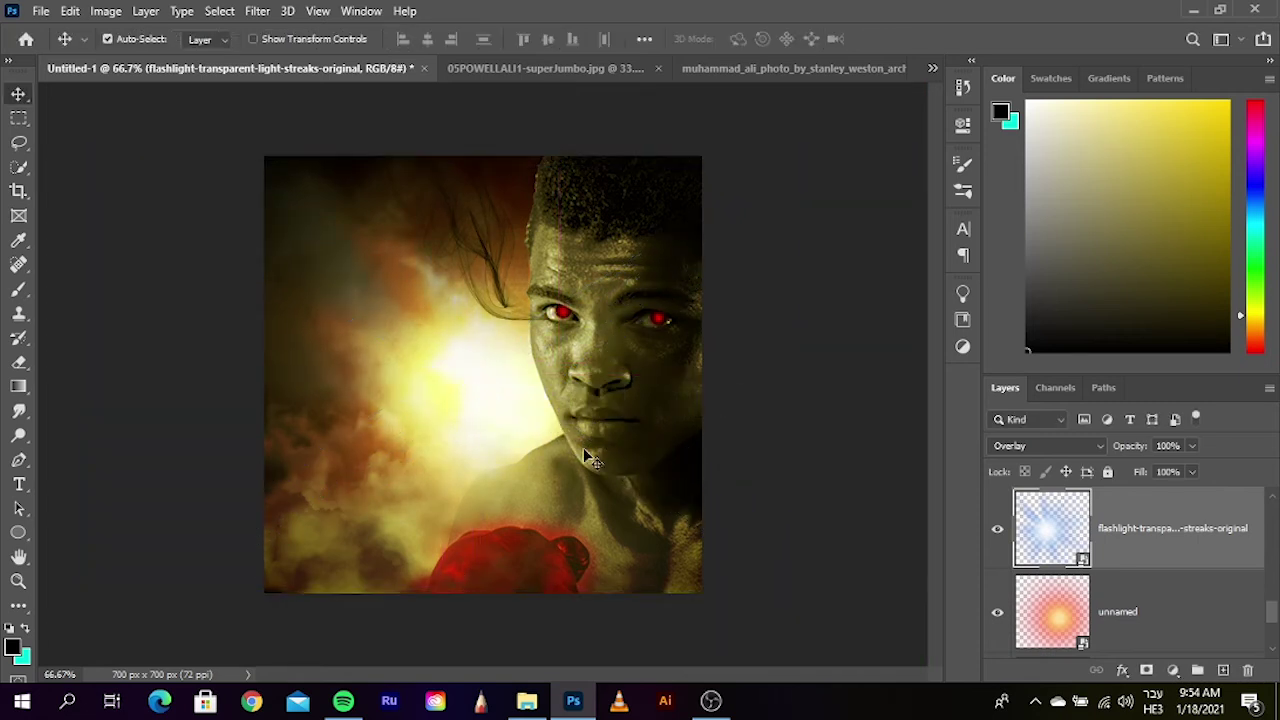
{"action": "left_click", "coordinate": [869, 491]}
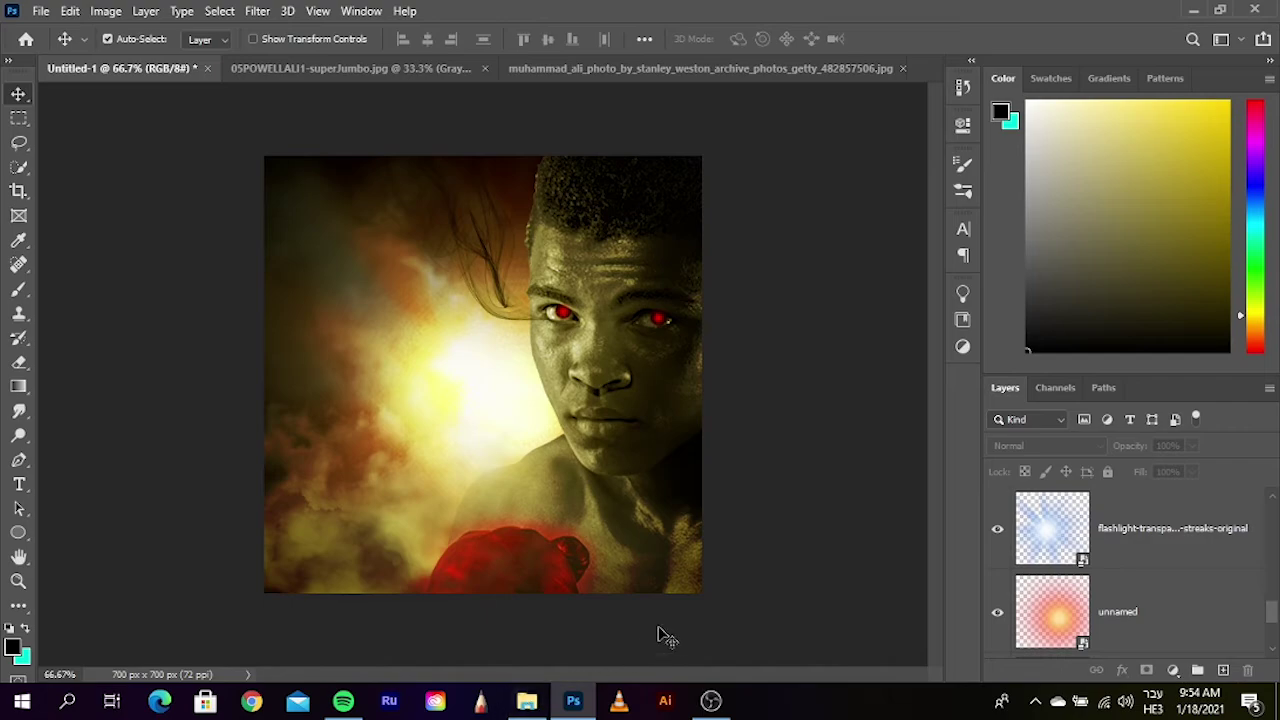
- Open the USB drive's layers folder and drag the ember-sparks image into Photoshop
{"action": "left_click", "coordinate": [527, 700]}
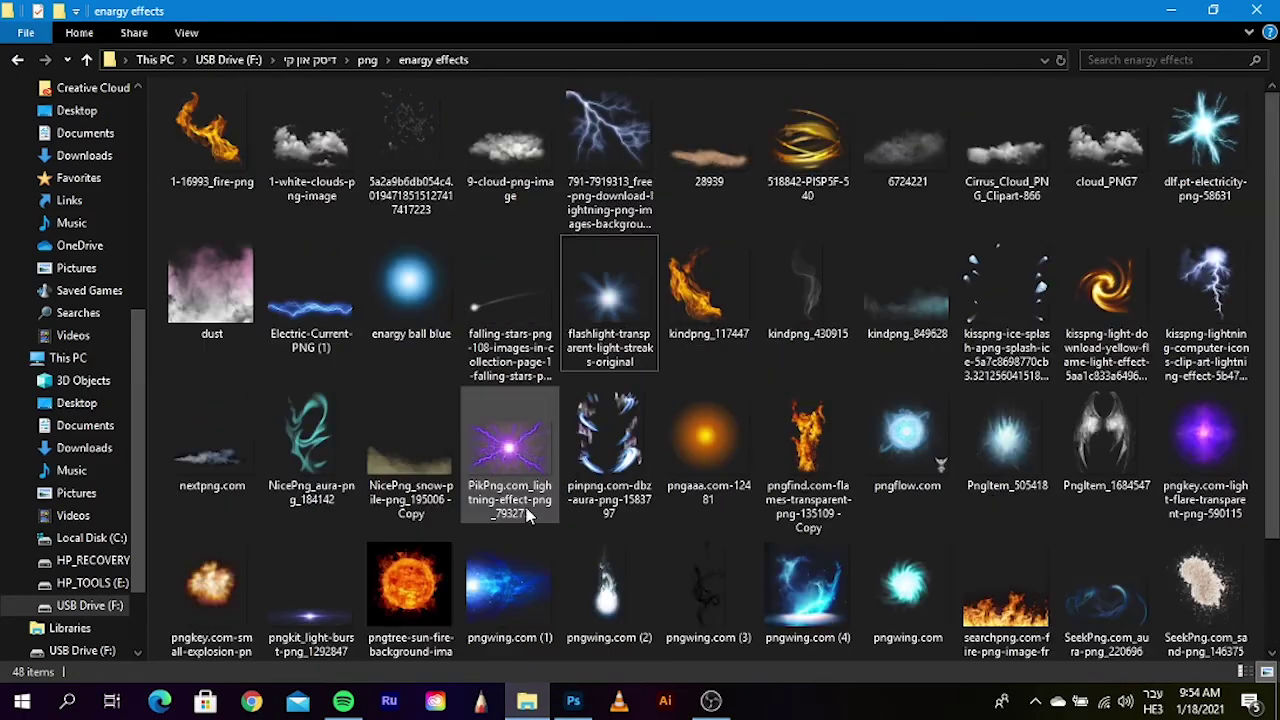
{"action": "left_click", "coordinate": [320, 61]}
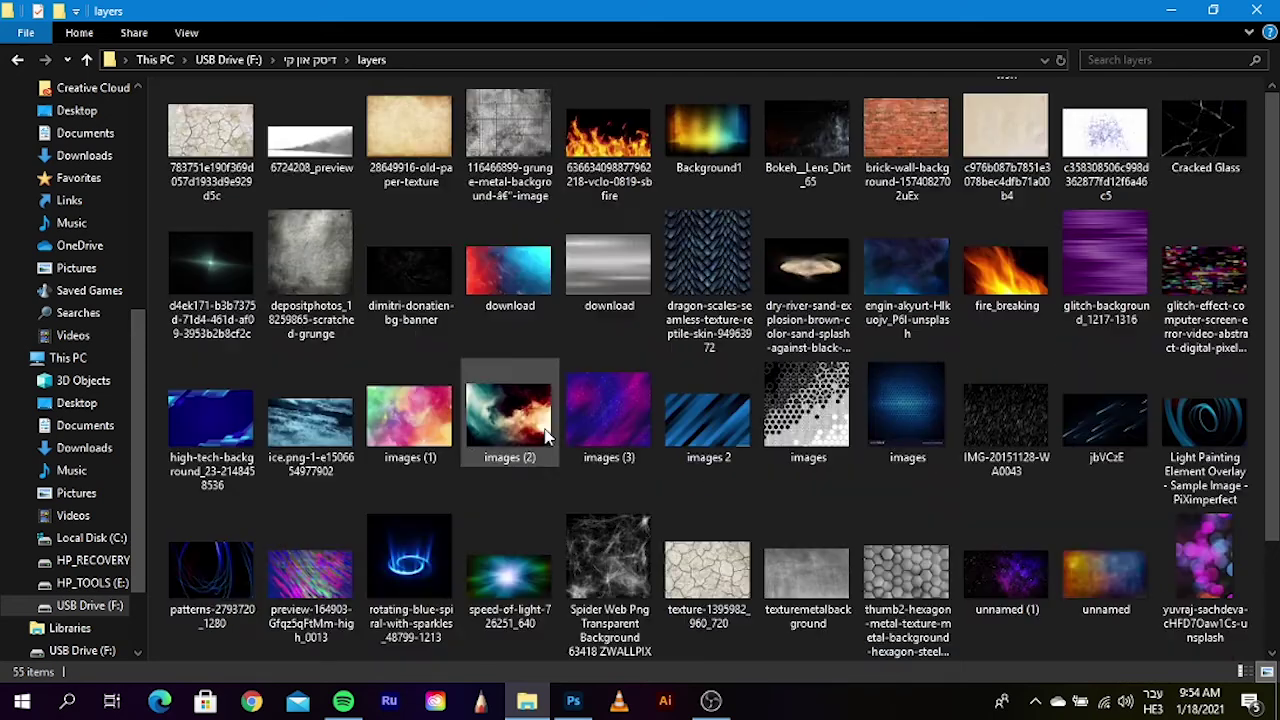
{"action": "scroll", "coordinate": [690, 410], "scroll_direction": "down", "scroll_amount": 1}
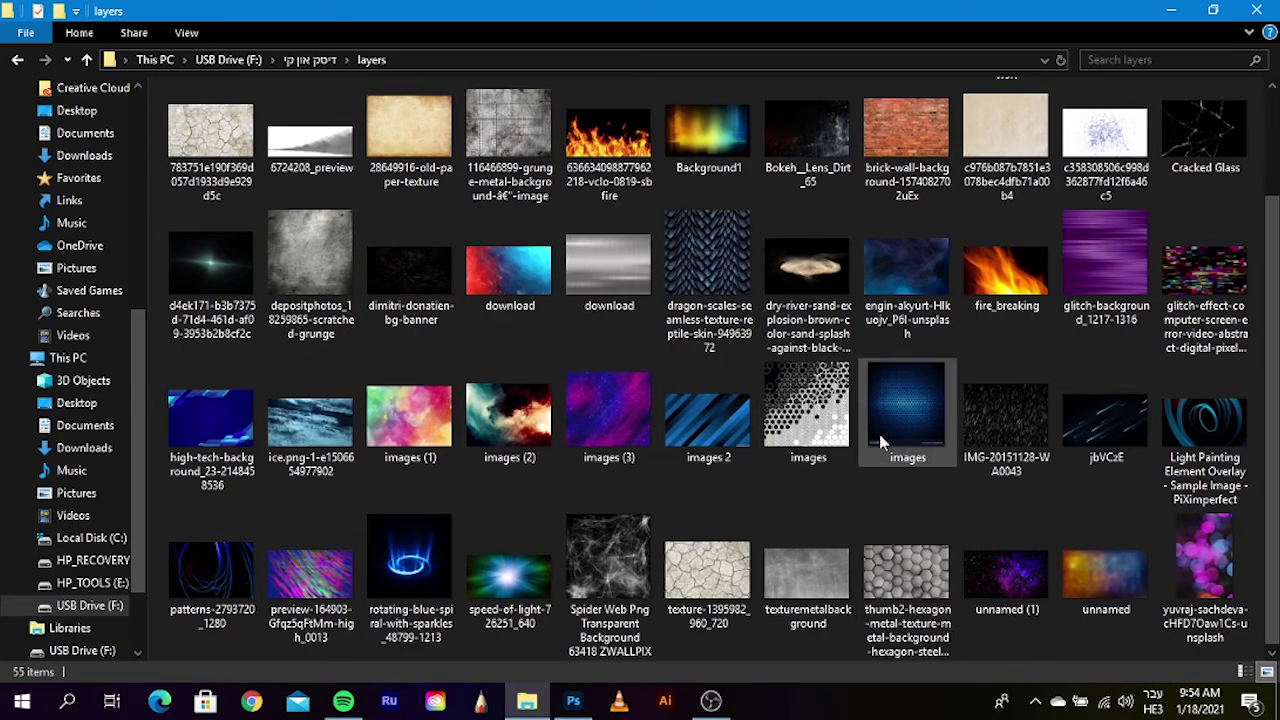
{"action": "scroll", "coordinate": [342, 363], "scroll_direction": "up", "scroll_amount": 1}
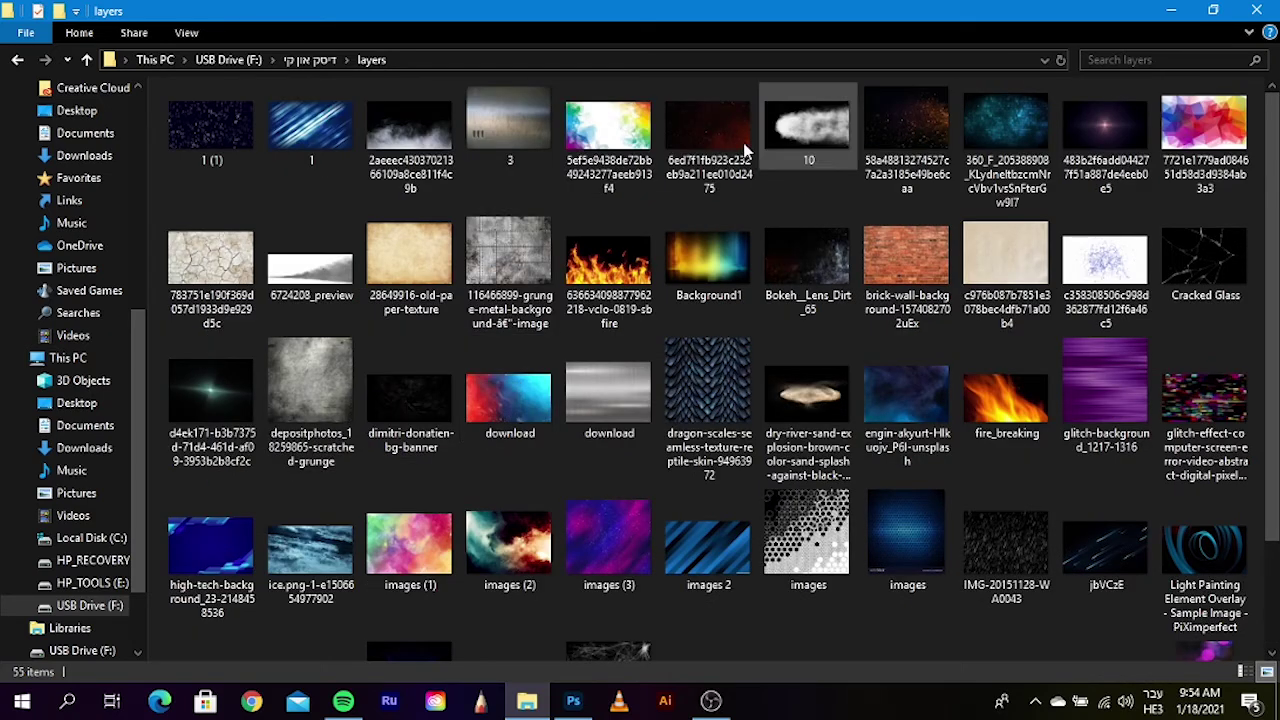
{"action": "mouse_move", "coordinate": [917, 121]}
{"action": "left_mouse_down"}
{"action": "mouse_move", "coordinate": [531, 514]}
{"action": "mouse_move", "coordinate": [580, 490]}
{"action": "left_mouse_up"}
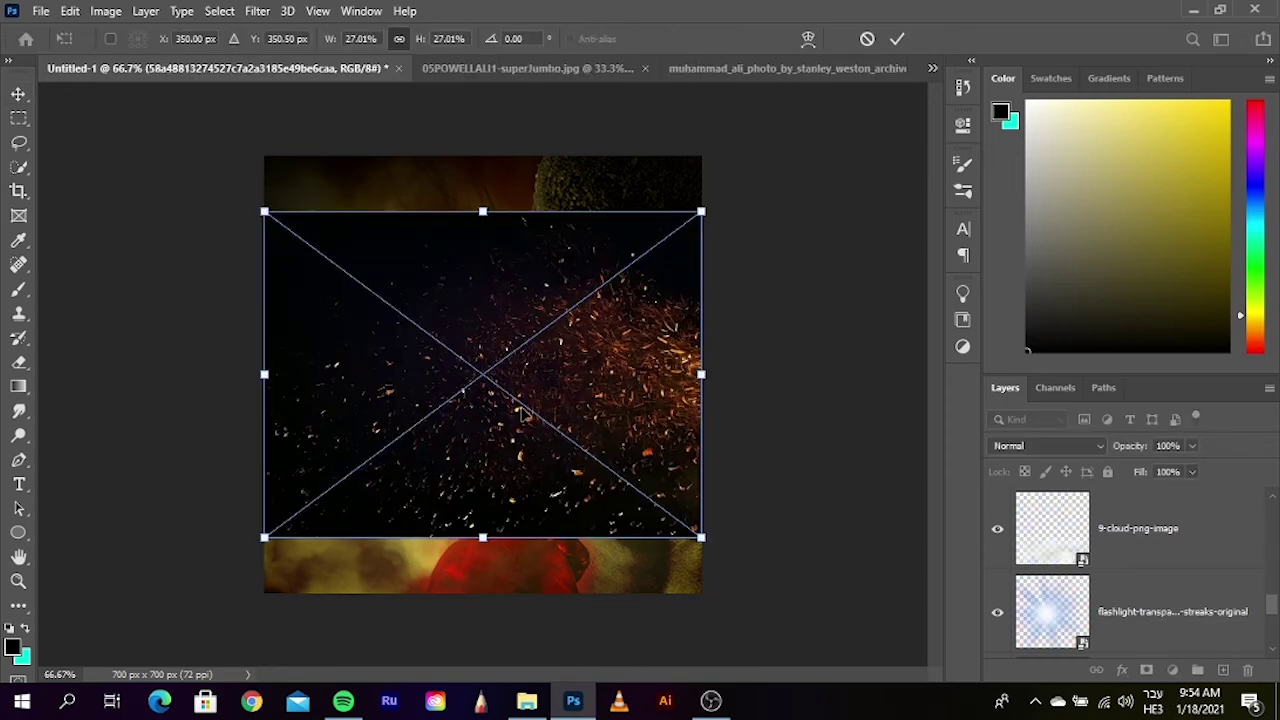
- Flip the sparks image horizontally, enlarge it over the canvas, and blend with Screen
{"action": "right_click", "coordinate": [526, 414]}
{"action": "left_click", "coordinate": [590, 381]}
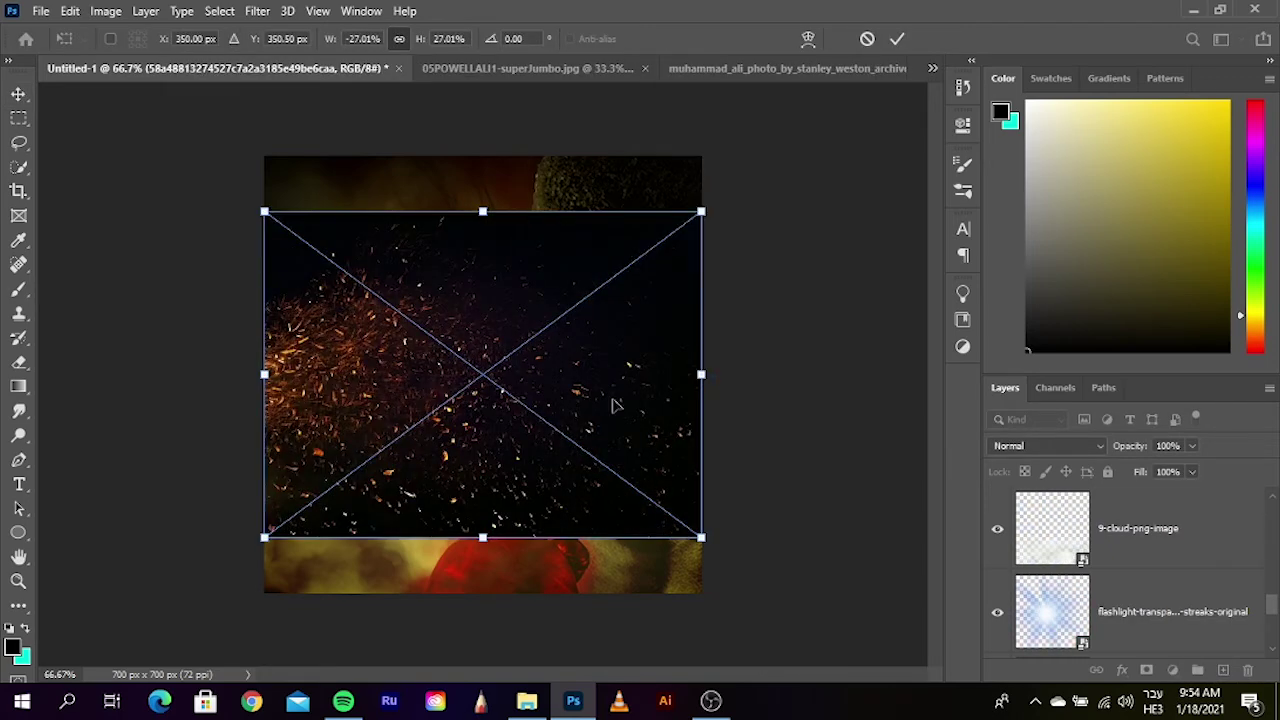
{"action": "left_click_drag", "start_coordinate": [481, 207], "coordinate": [483, 156]}
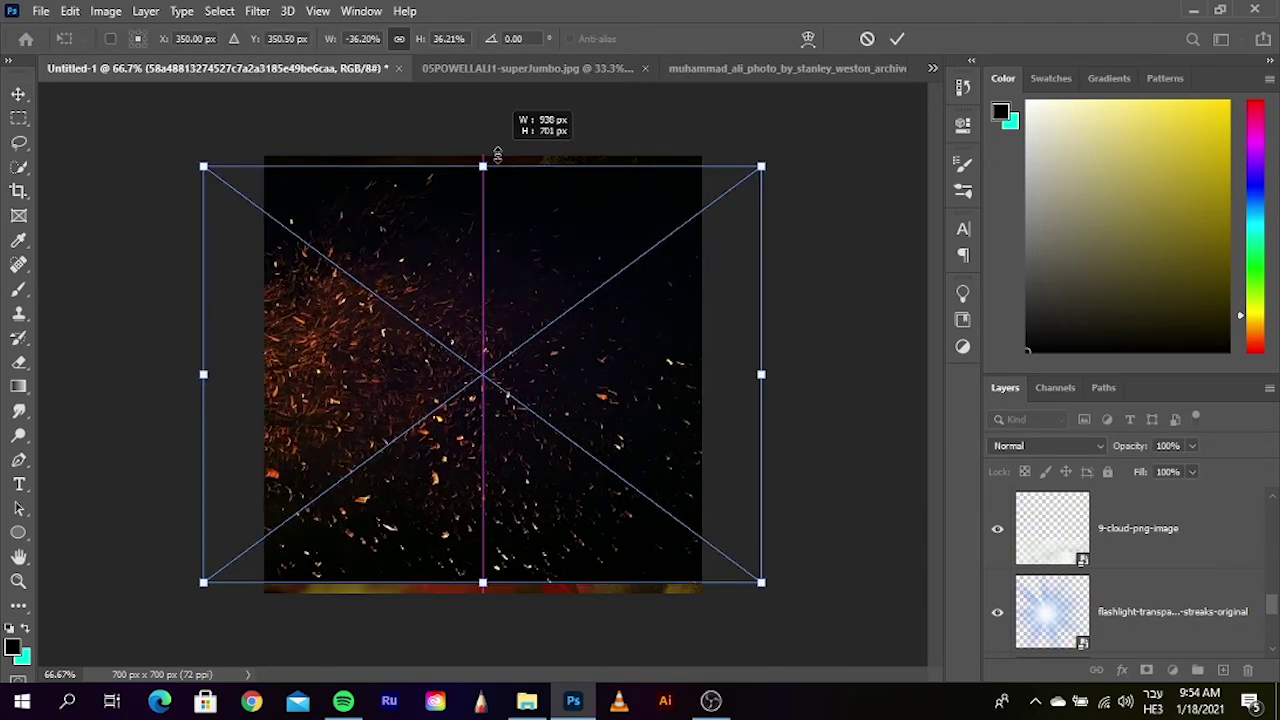
{"action": "key", "text": "Return"}
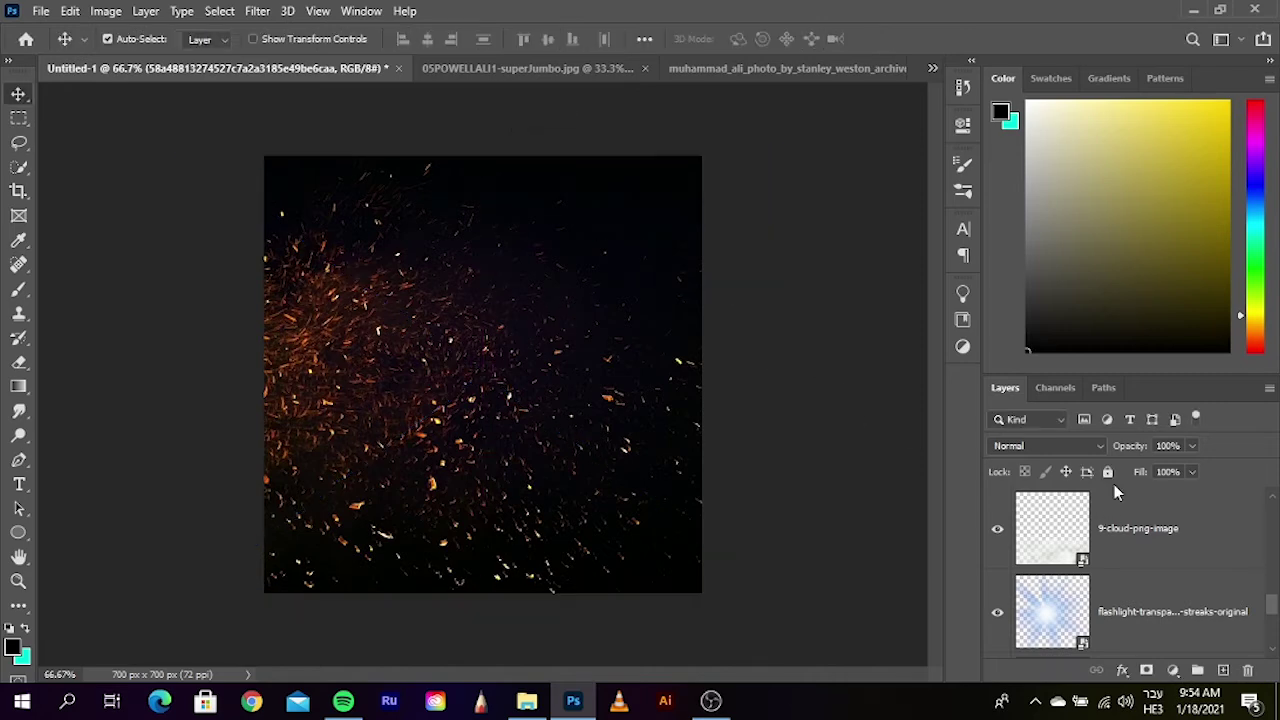
{"action": "left_click", "coordinate": [1048, 445]}
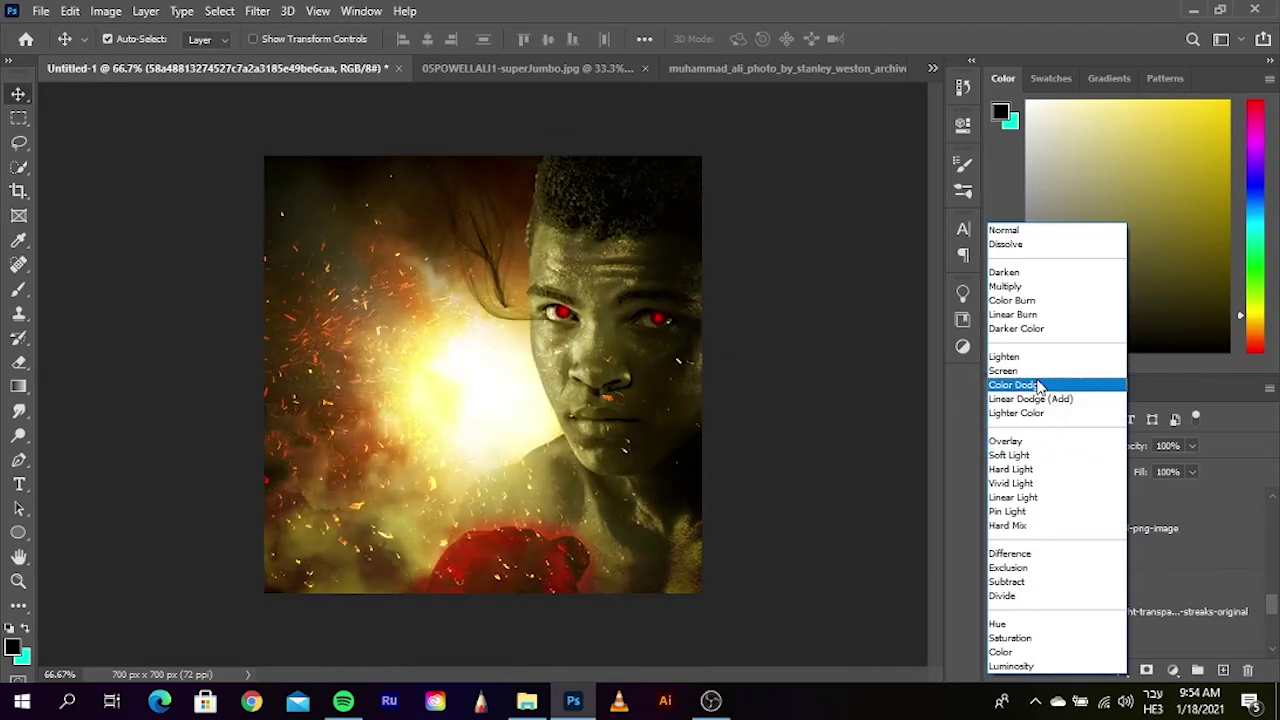
{"action": "left_click", "coordinate": [1039, 372]}
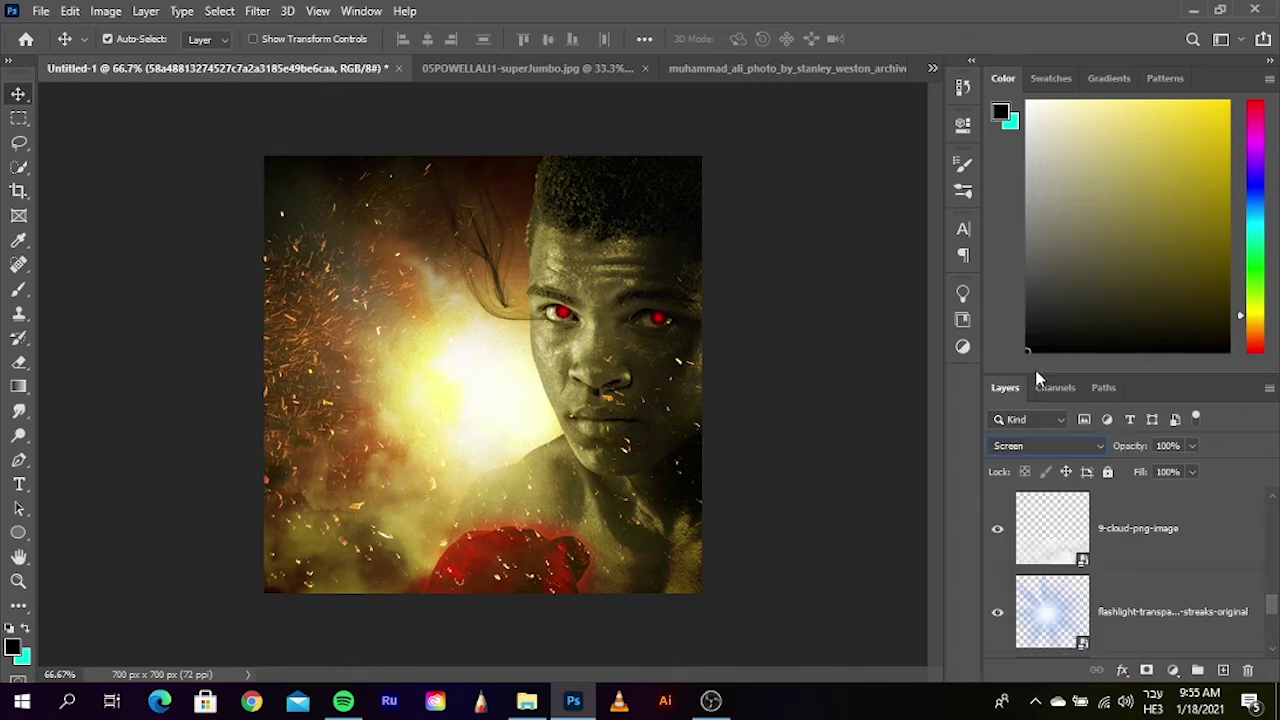
- Rotate the sparks layer about 157° and enlarge it further
{"action": "key", "text": "ctrl+t"}
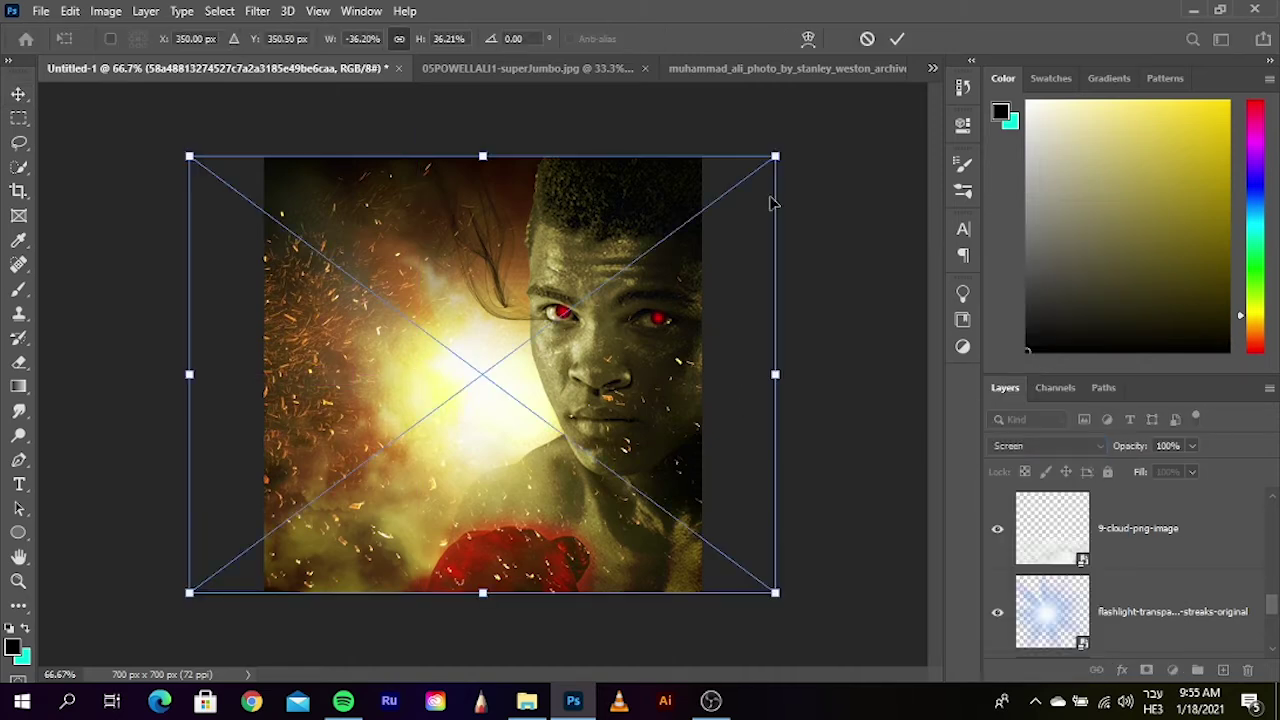
{"action": "left_click_drag", "start_coordinate": [810, 152], "coordinate": [655, 103]}
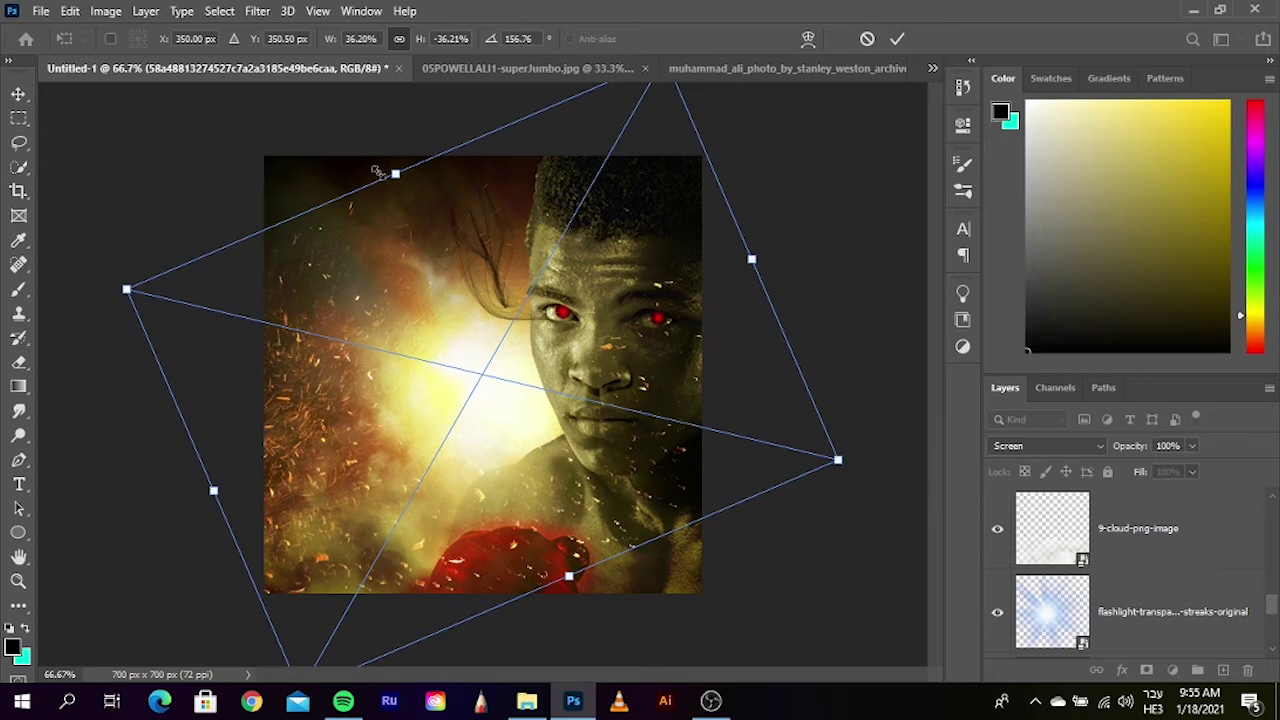
{"action": "left_click_drag", "start_coordinate": [393, 174], "coordinate": [353, 106]}
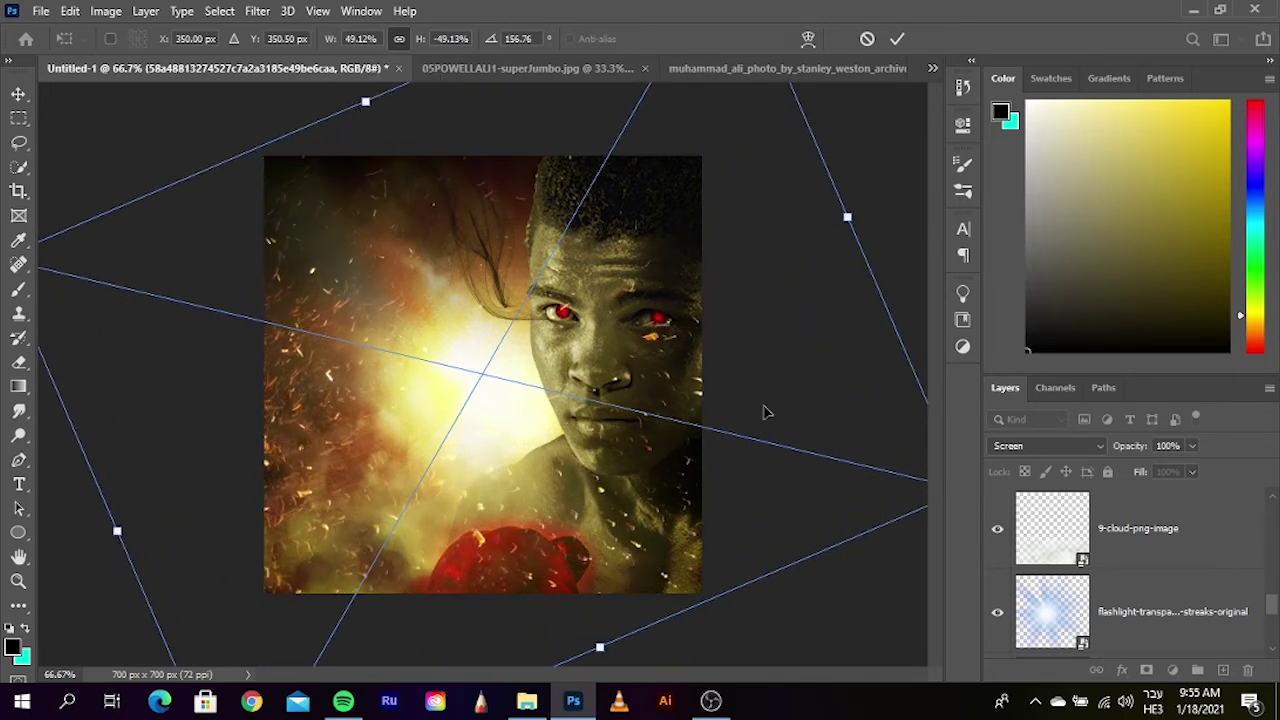
{"action": "key", "text": "Return"}
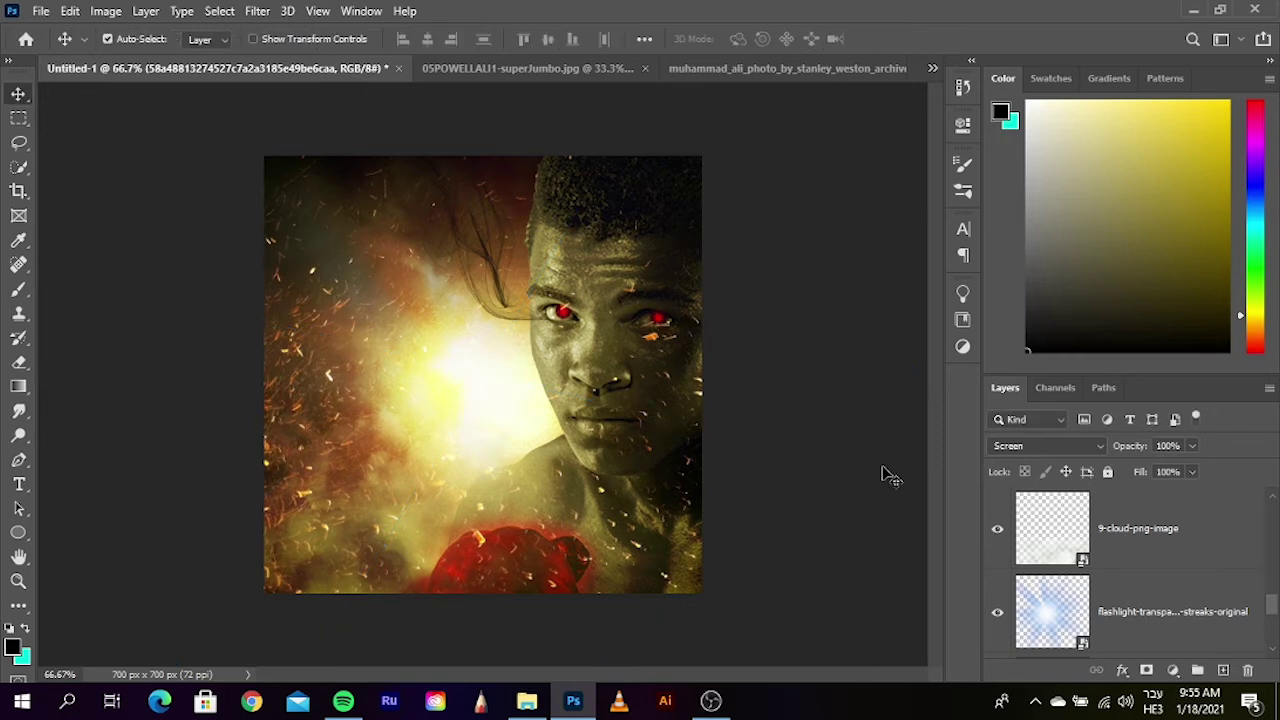
- Move the sparks layer below Color Fill 1 and give it a layer mask
{"action": "scroll", "coordinate": [1211, 564], "scroll_direction": "up", "scroll_amount": 5}
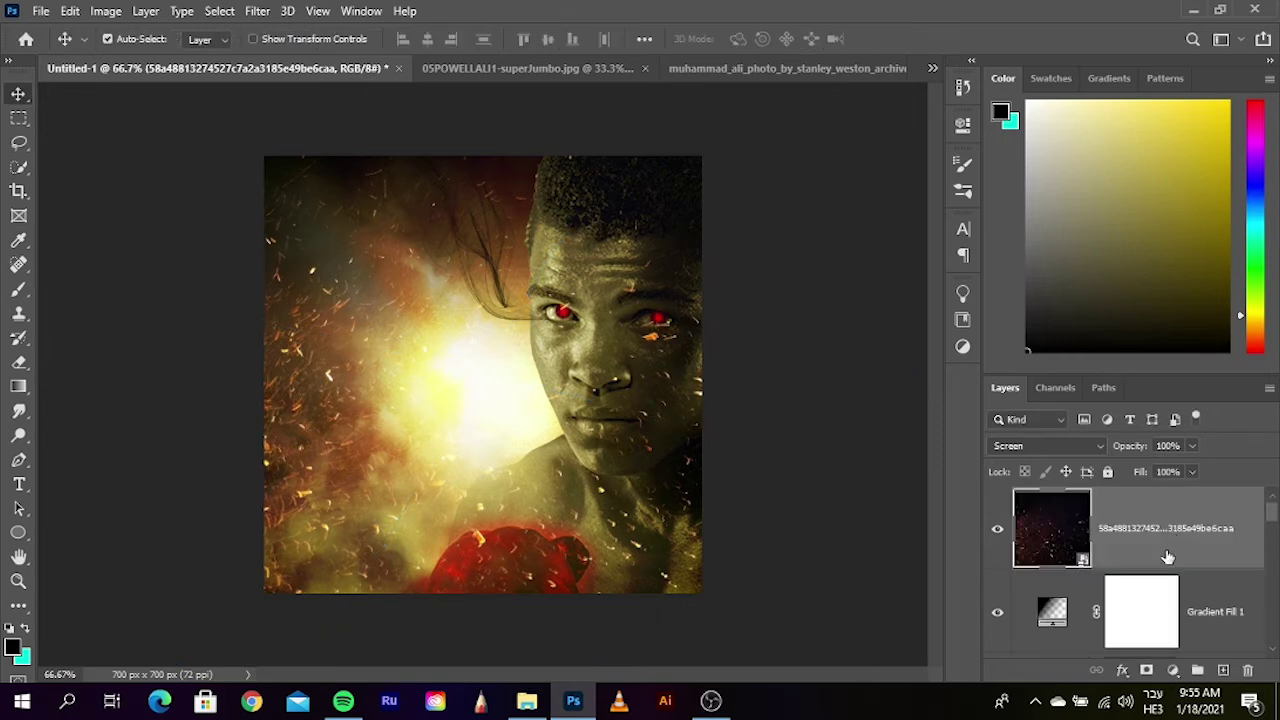
{"action": "left_click_drag", "start_coordinate": [1185, 547], "coordinate": [1090, 600]}
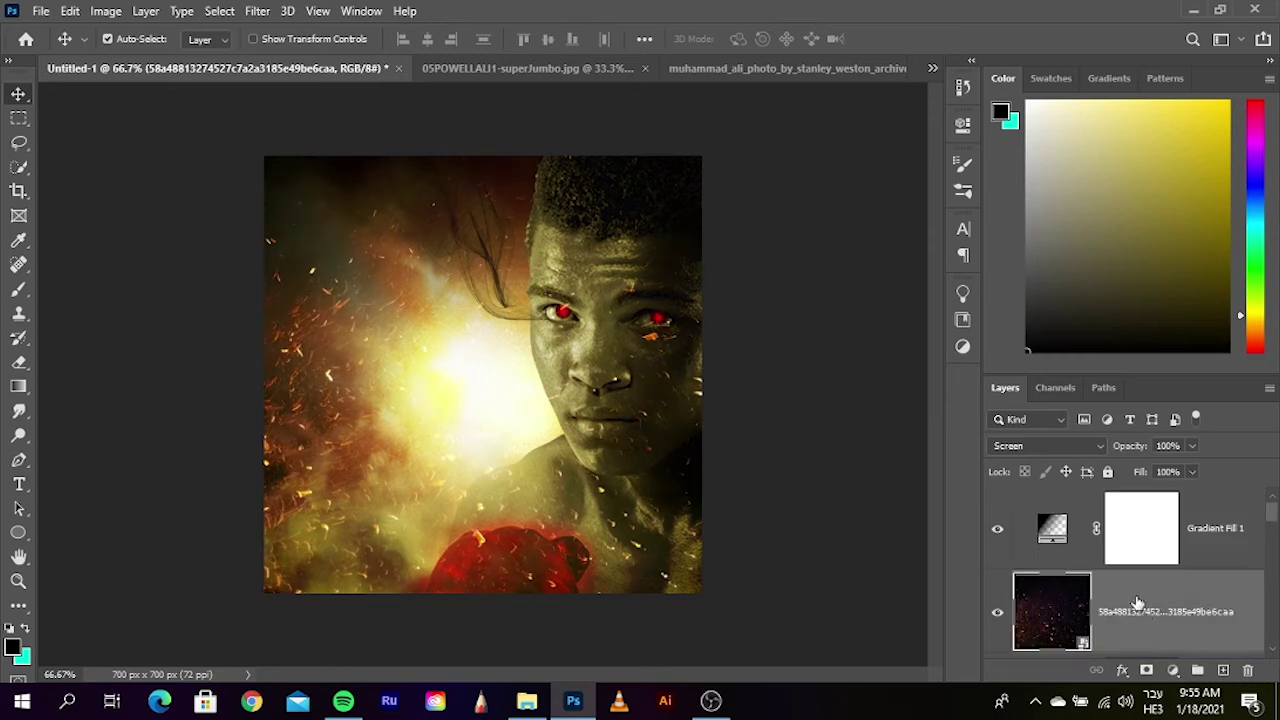
{"action": "scroll", "coordinate": [1114, 547], "scroll_direction": "down", "scroll_amount": 1}
{"action": "left_click_drag", "start_coordinate": [1114, 547], "coordinate": [1125, 640]}
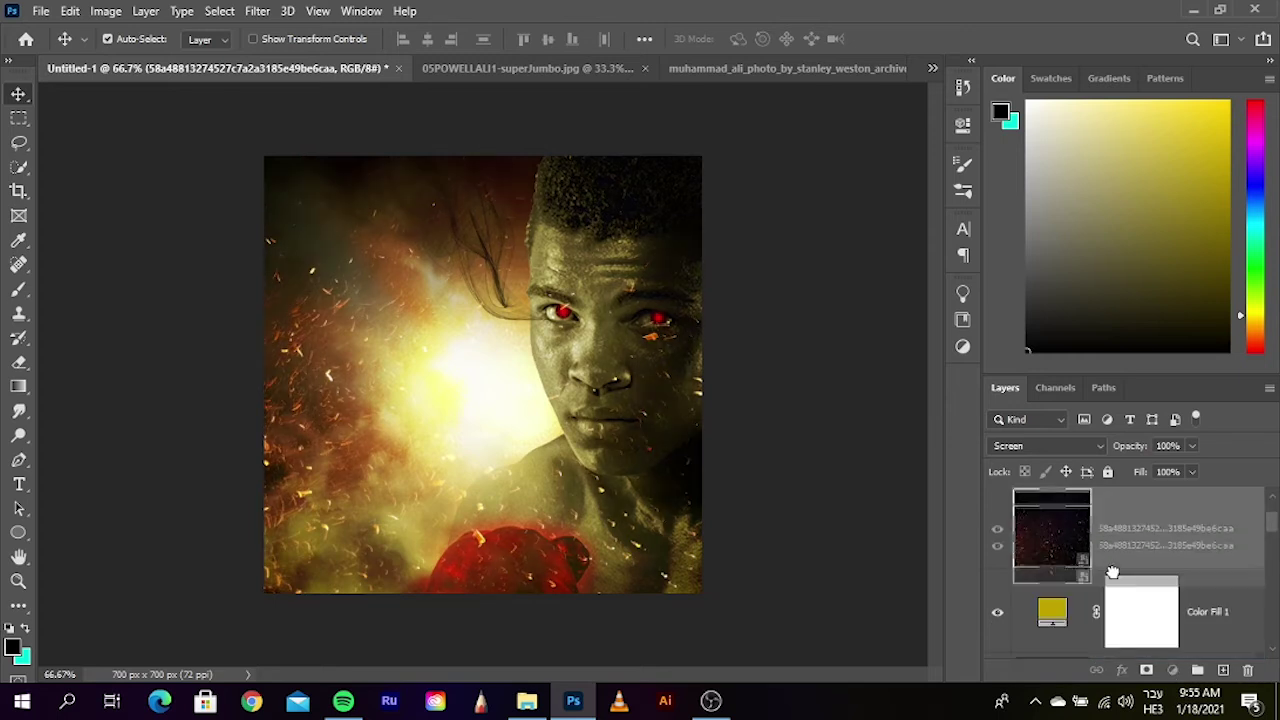
{"action": "left_click", "coordinate": [1147, 670]}
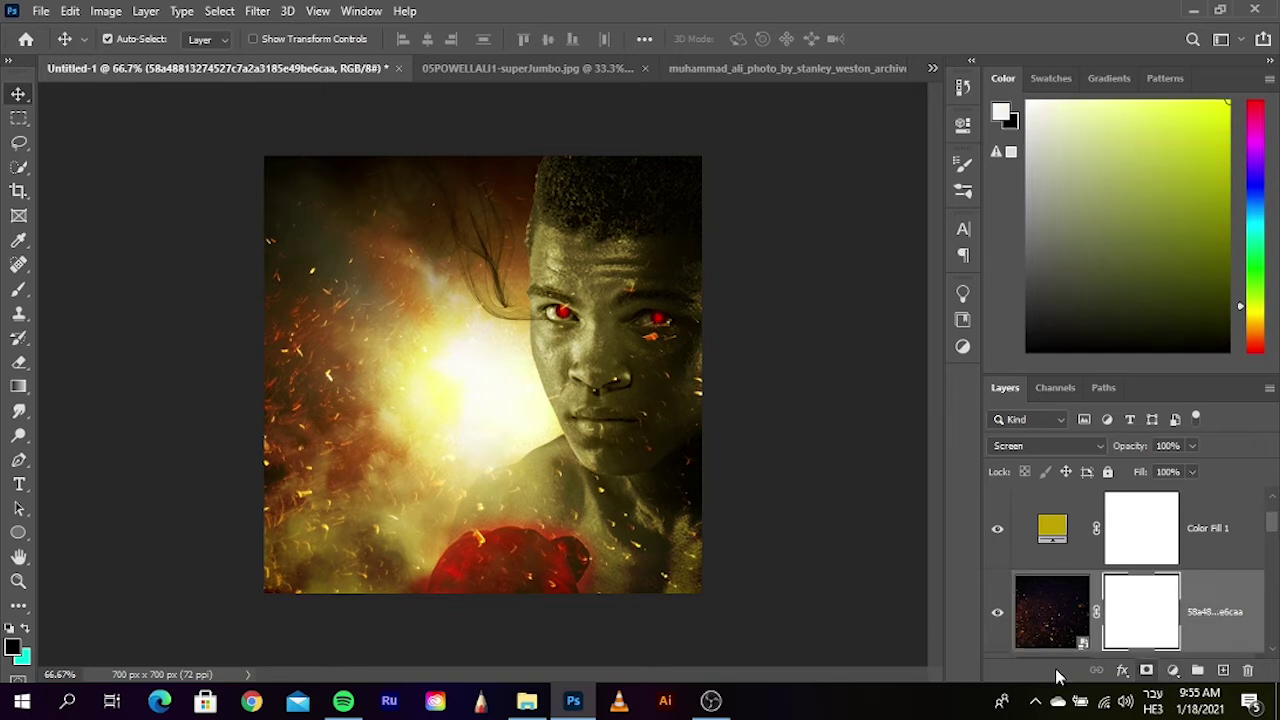
- Mask the sparks off the face and upper-left hair with a 700 px soft eraser
{"action": "left_click", "coordinate": [19, 291]}
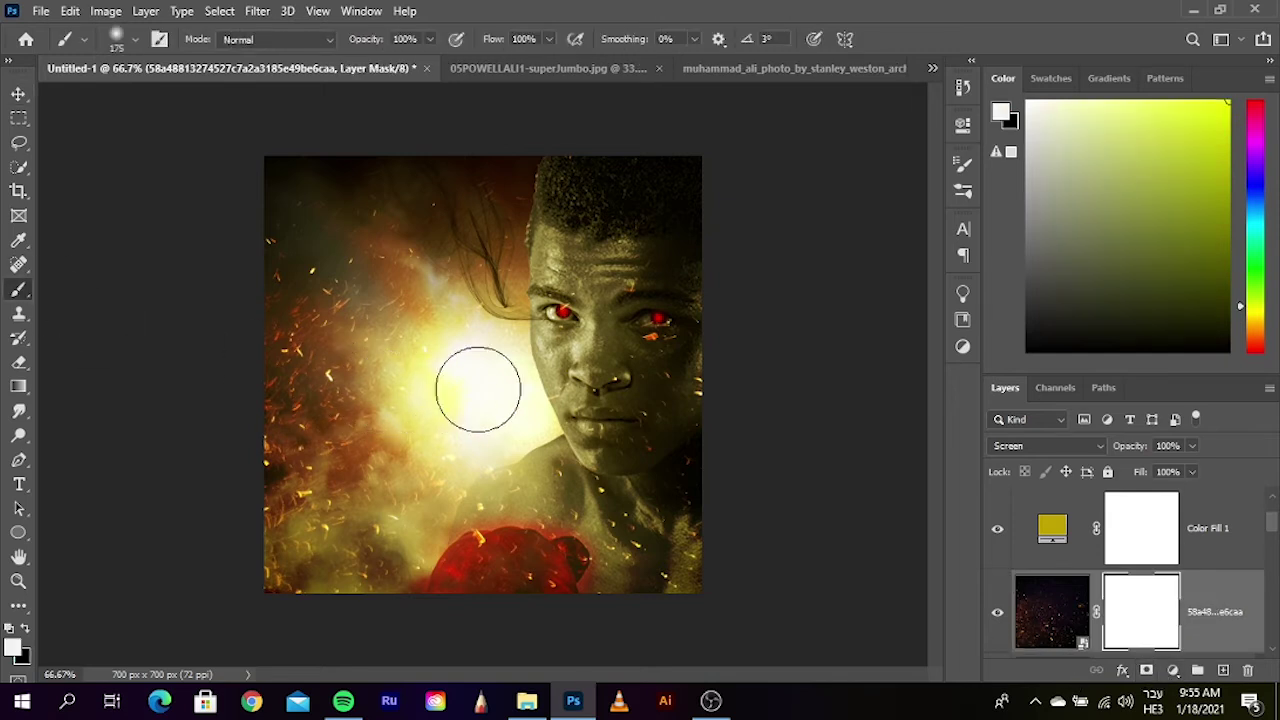
{"action": "key", "text": "bracketright"}
{"action": "key", "text": "bracketright"}
{"action": "key", "text": "bracketright"}
{"action": "key", "text": "bracketright"}
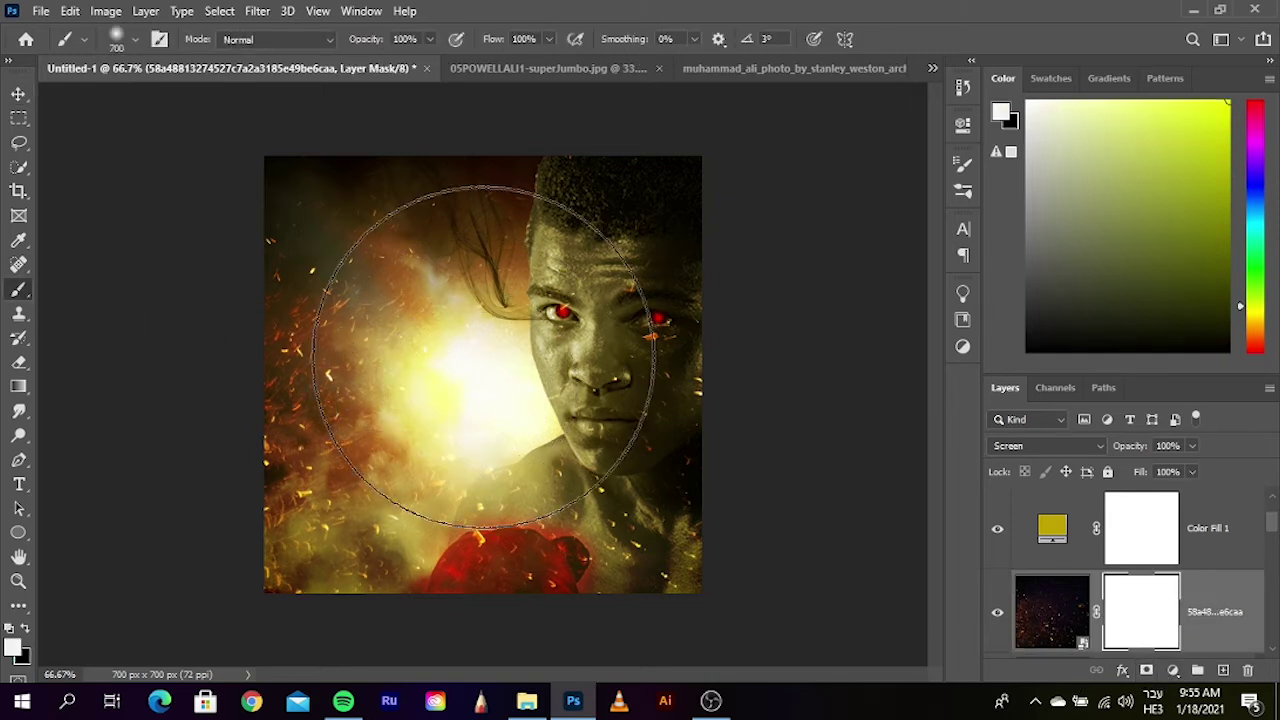
{"action": "mouse_move", "coordinate": [505, 348]}
{"action": "left_mouse_down"}
{"action": "mouse_move", "coordinate": [571, 314]}
{"action": "mouse_move", "coordinate": [528, 300]}
{"action": "mouse_move", "coordinate": [543, 286]}
{"action": "mouse_move", "coordinate": [624, 430]}
{"action": "left_mouse_up"}
{"action": "left_click", "coordinate": [19, 362]}
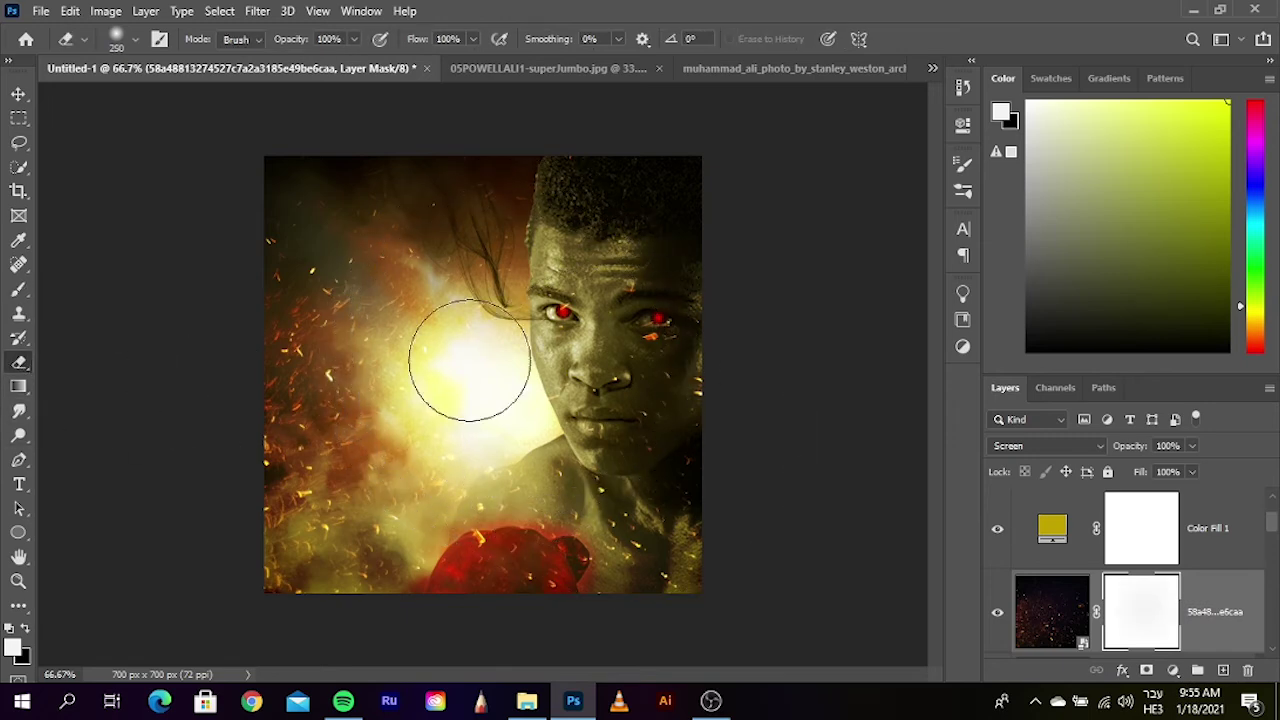
{"action": "key", "text": "bracketright"}
{"action": "key", "text": "bracketright"}
{"action": "key", "text": "bracketright"}
{"action": "key", "text": "bracketright"}
{"action": "key", "text": "bracketright"}
{"action": "key", "text": "bracketright"}
{"action": "left_click", "coordinate": [545, 335]}
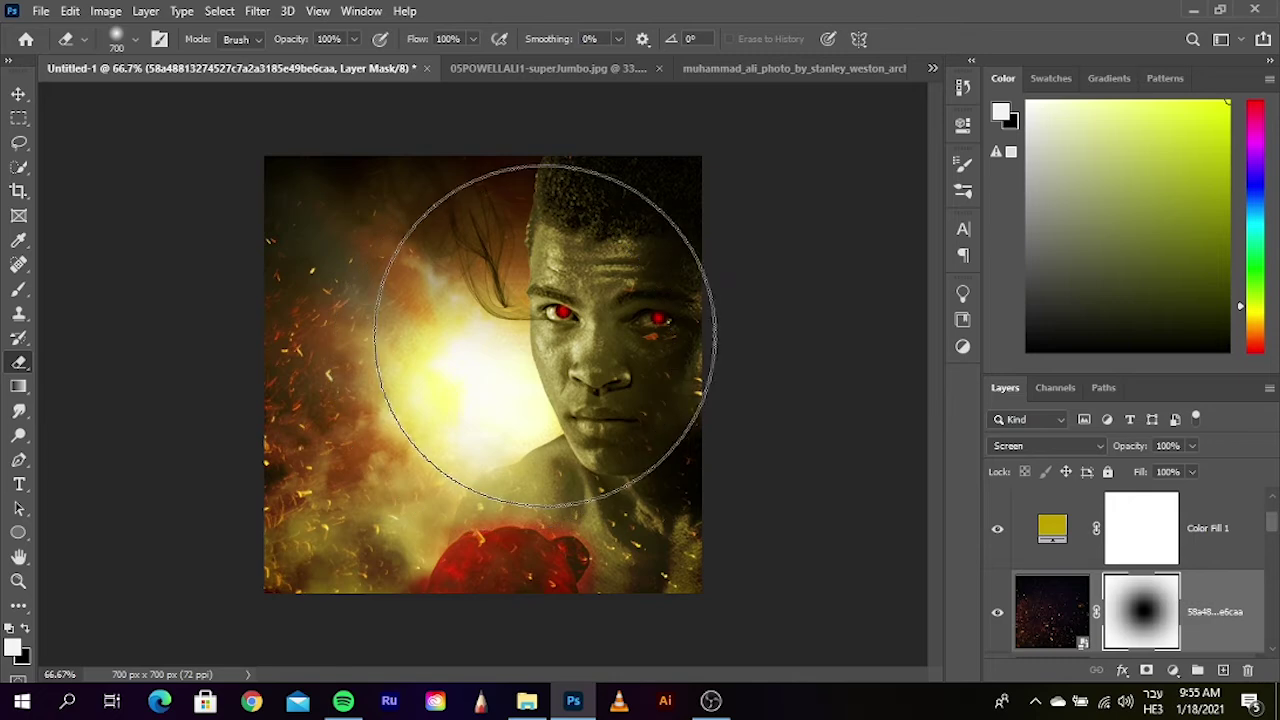
{"action": "mouse_move", "coordinate": [545, 336]}
{"action": "left_mouse_down"}
{"action": "mouse_move", "coordinate": [543, 320]}
{"action": "mouse_move", "coordinate": [563, 343]}
{"action": "mouse_move", "coordinate": [520, 291]}
{"action": "mouse_move", "coordinate": [546, 313]}
{"action": "mouse_move", "coordinate": [566, 395]}
{"action": "mouse_move", "coordinate": [523, 391]}
{"action": "mouse_move", "coordinate": [451, 300]}
{"action": "mouse_move", "coordinate": [477, 293]}
{"action": "mouse_move", "coordinate": [543, 191]}
{"action": "mouse_move", "coordinate": [434, 191]}
{"action": "mouse_move", "coordinate": [610, 241]}
{"action": "left_mouse_up"}
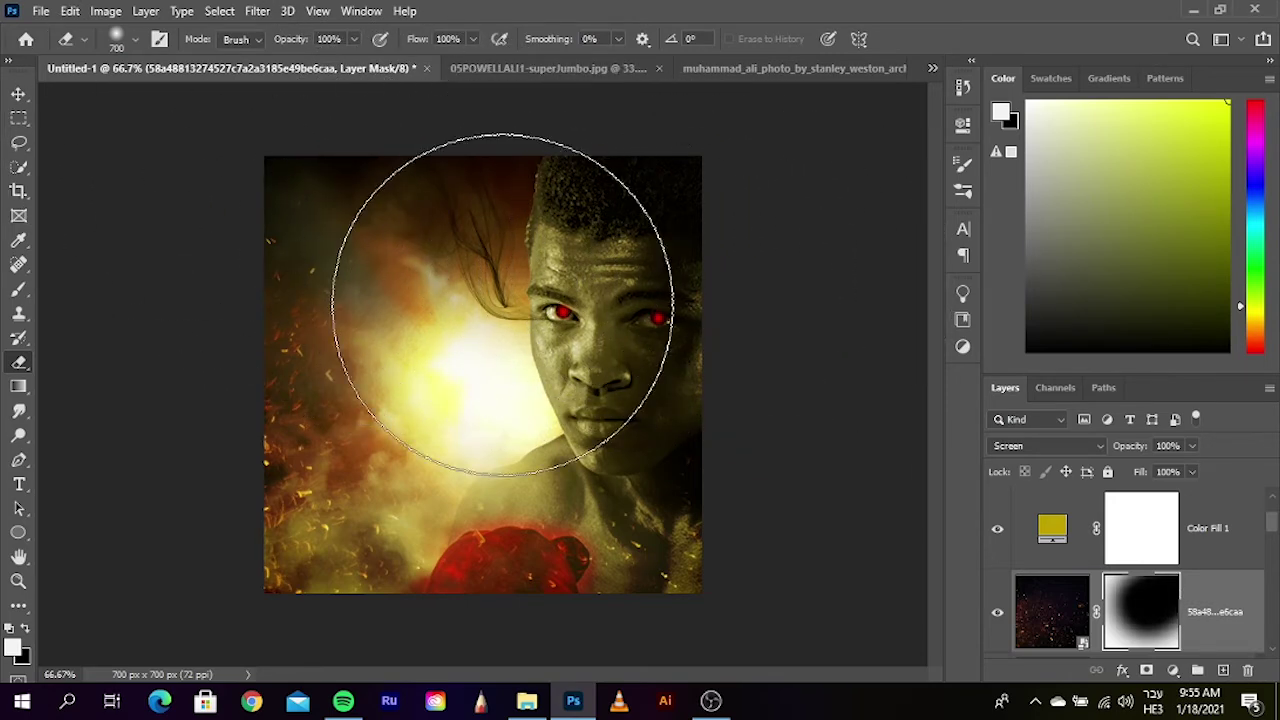
{"action": "mouse_move", "coordinate": [502, 304]}
{"action": "left_mouse_down"}
{"action": "mouse_move", "coordinate": [434, 234]}
{"action": "mouse_move", "coordinate": [429, 171]}
{"action": "mouse_move", "coordinate": [432, 185]}
{"action": "left_mouse_up"}
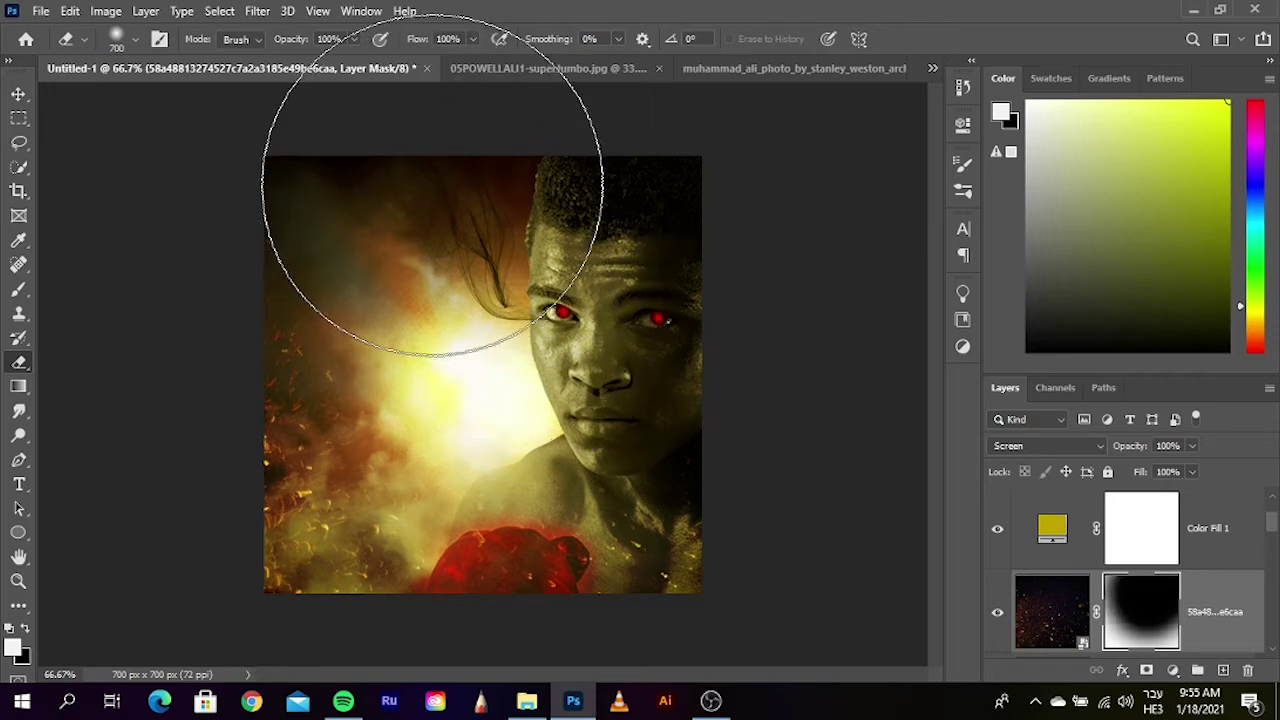
- Return to the Move tool and bring up the File Explorer layers folder
{"action": "left_click", "coordinate": [20, 93]}
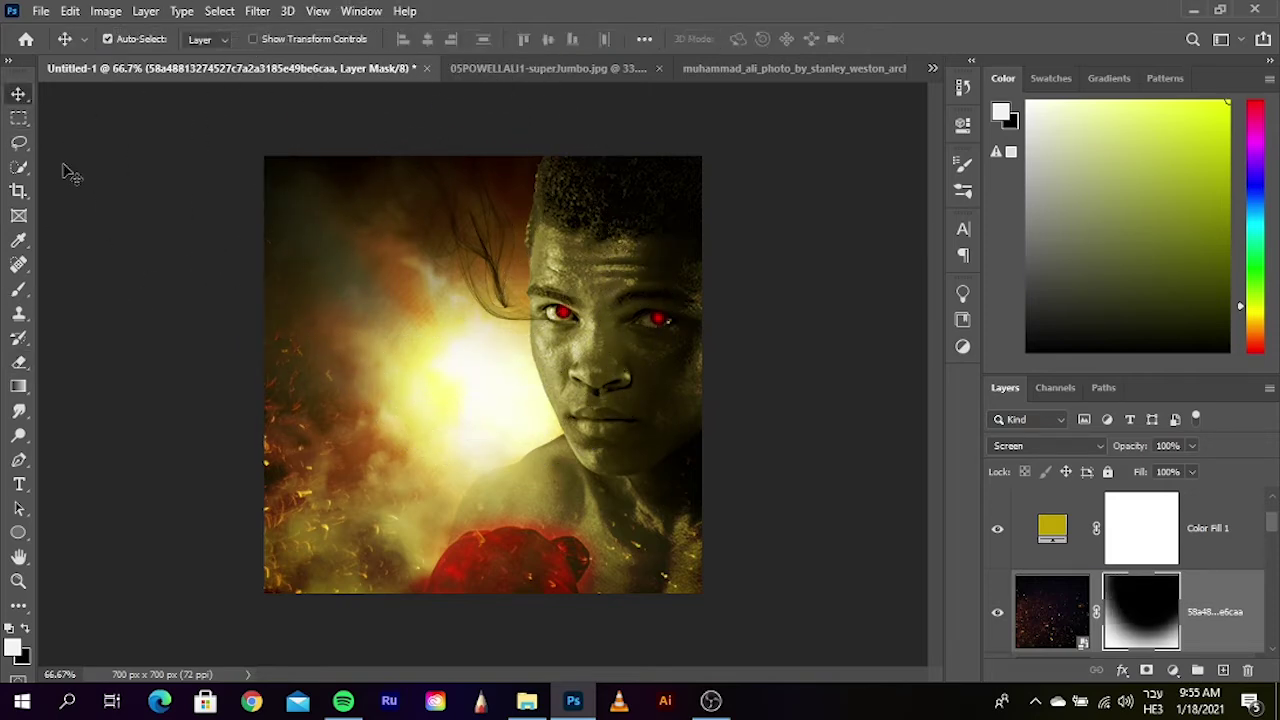
{"action": "left_click", "coordinate": [125, 260]}
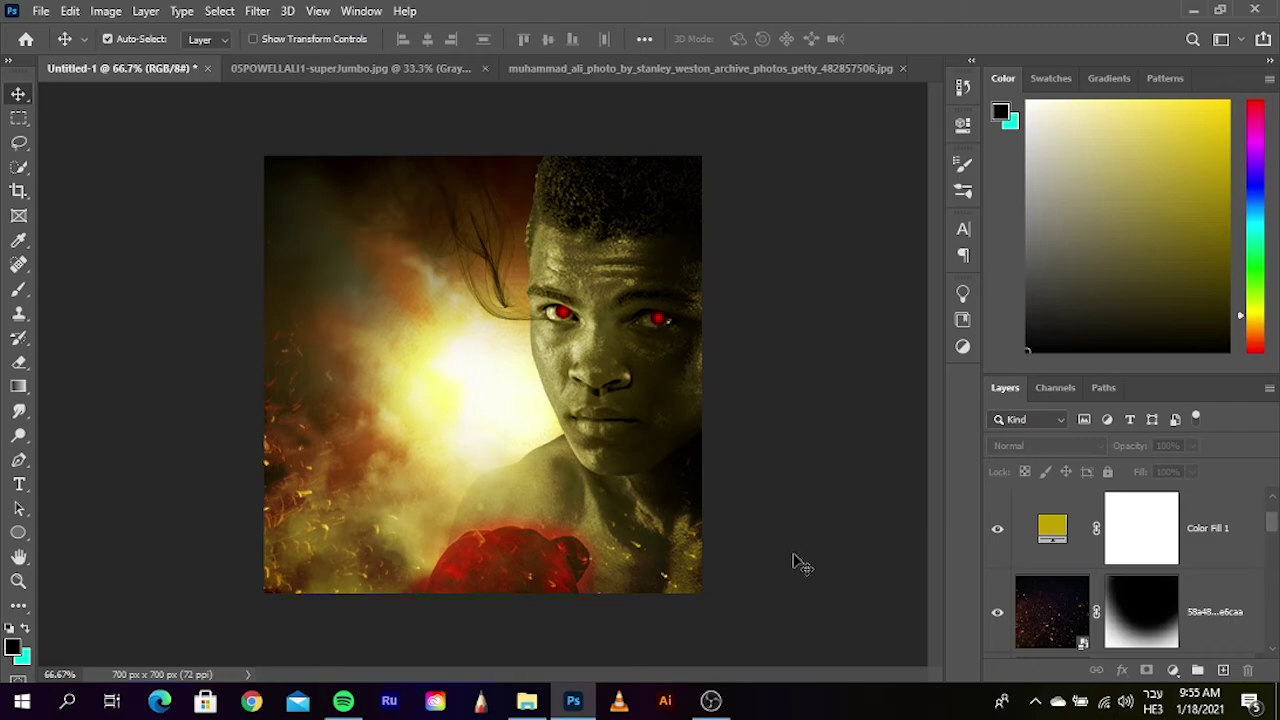
{"action": "left_click", "coordinate": [535, 703]}
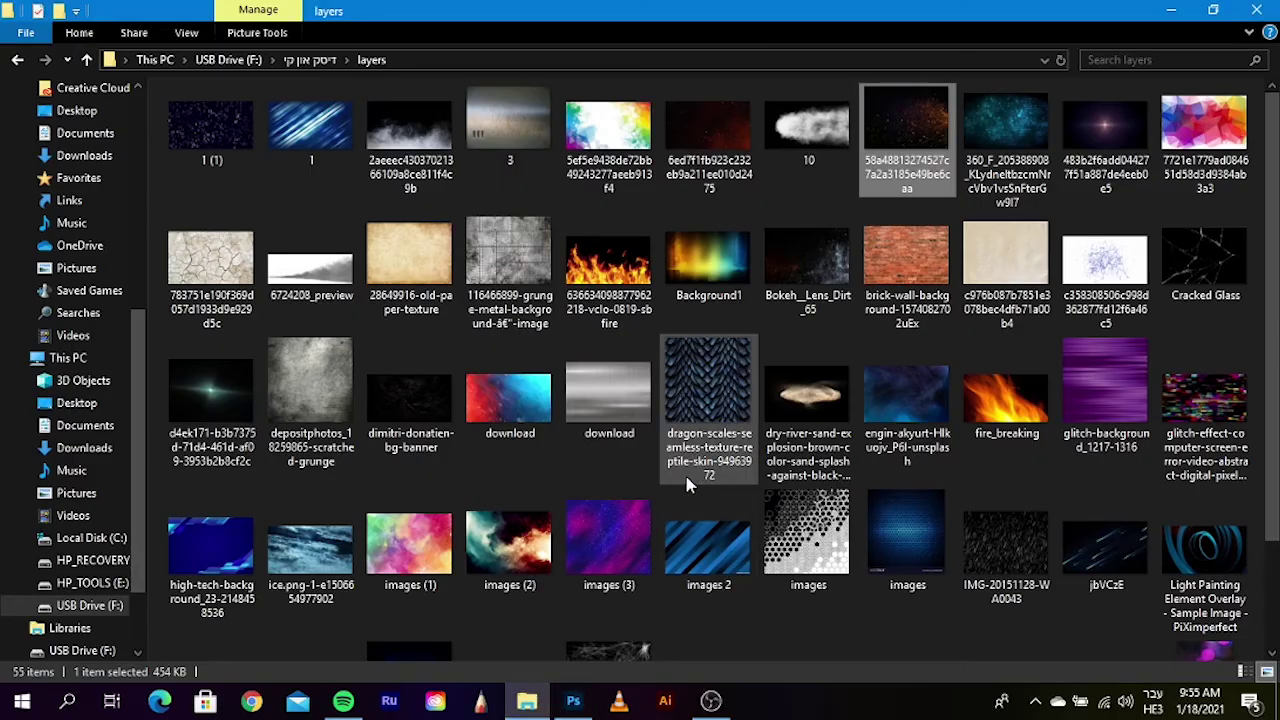
{"action": "scroll", "coordinate": [700, 490], "scroll_direction": "down", "scroll_amount": 1}
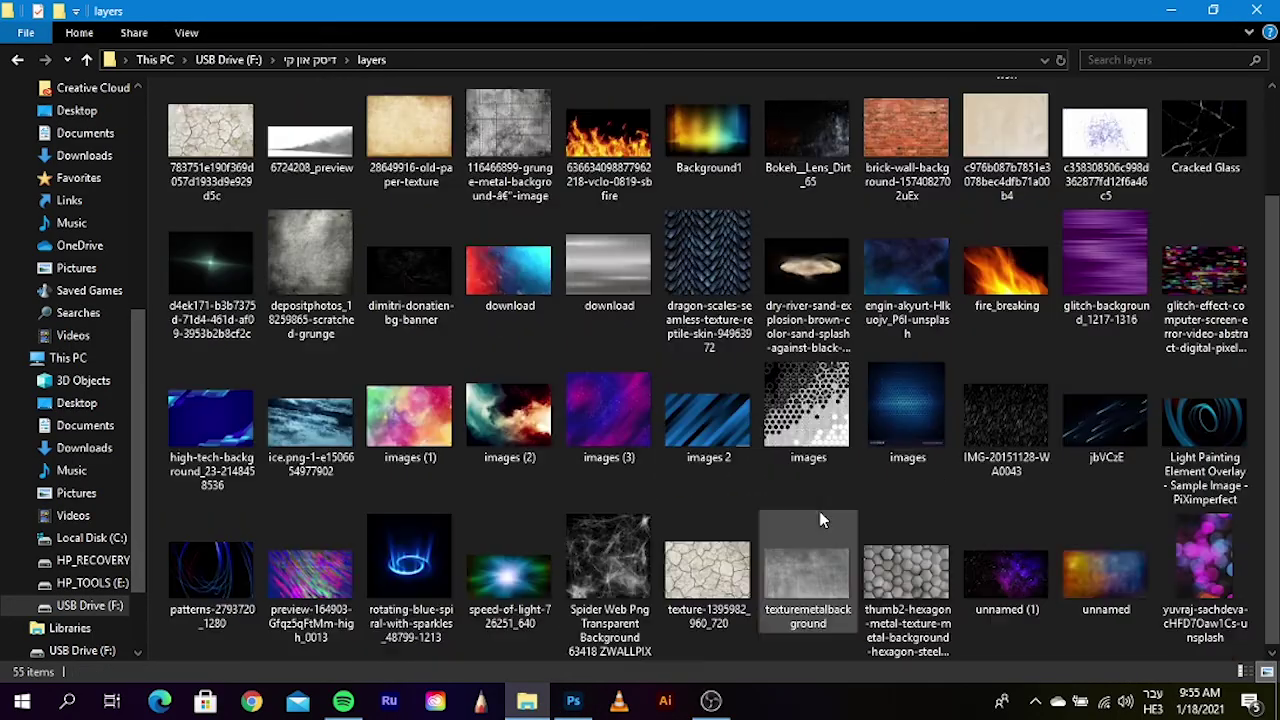
- Place the fire_breaking image flipped horizontally at the canvas bottom, blended with Screen
{"action": "left_click_drag", "start_coordinate": [1010, 285], "coordinate": [458, 555]}
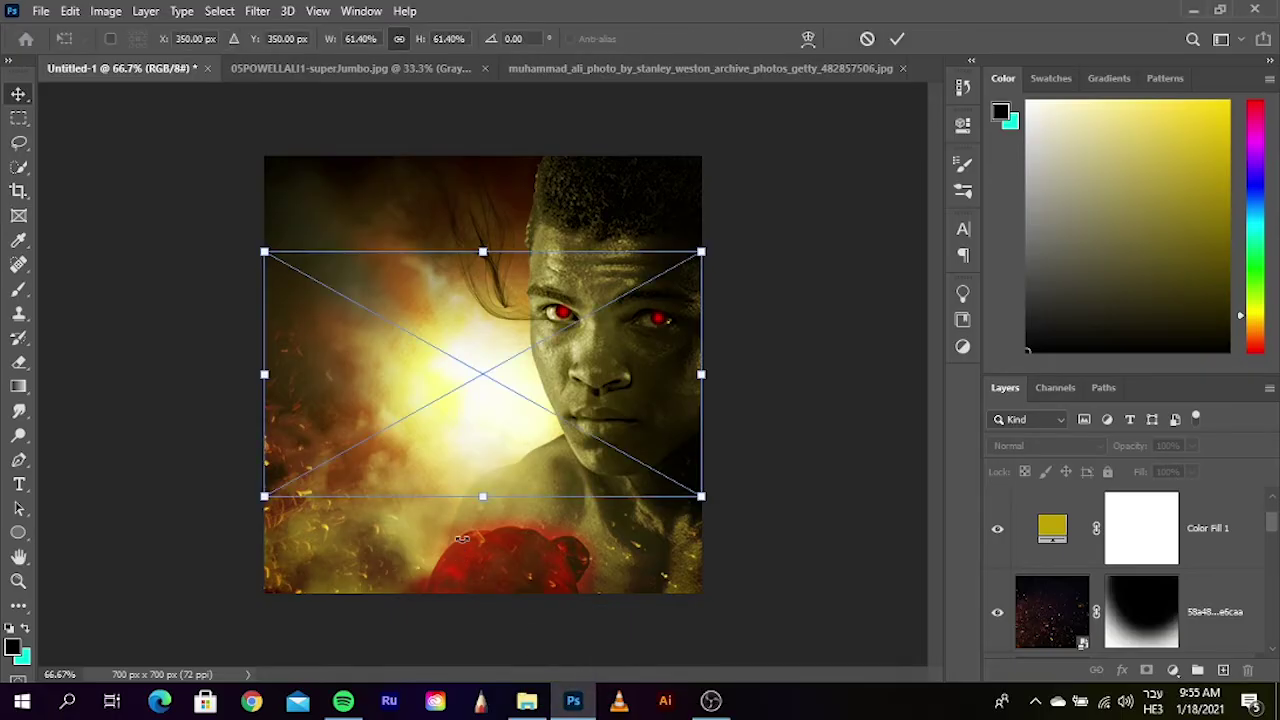
{"action": "right_click", "coordinate": [530, 432]}
{"action": "left_click", "coordinate": [574, 401]}
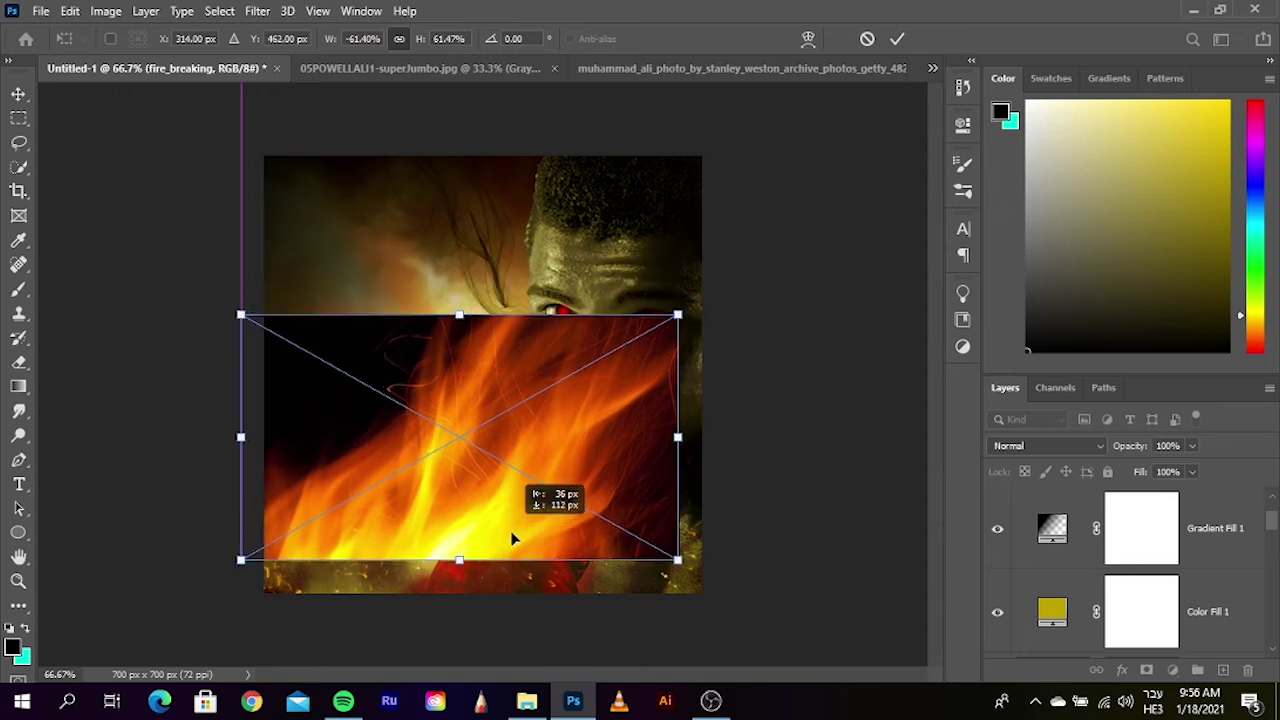
{"action": "left_click_drag", "start_coordinate": [522, 474], "coordinate": [538, 570]}
{"action": "left_click", "coordinate": [1020, 448]}
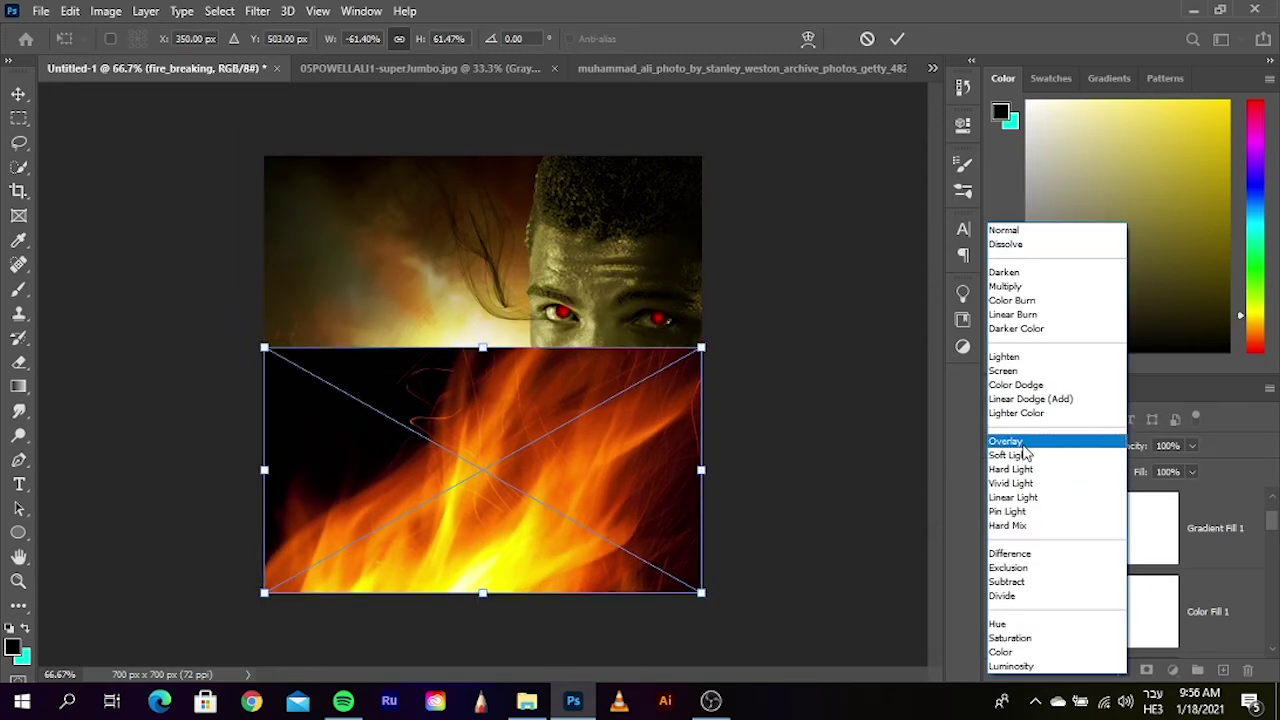
{"action": "left_click", "coordinate": [1003, 370]}
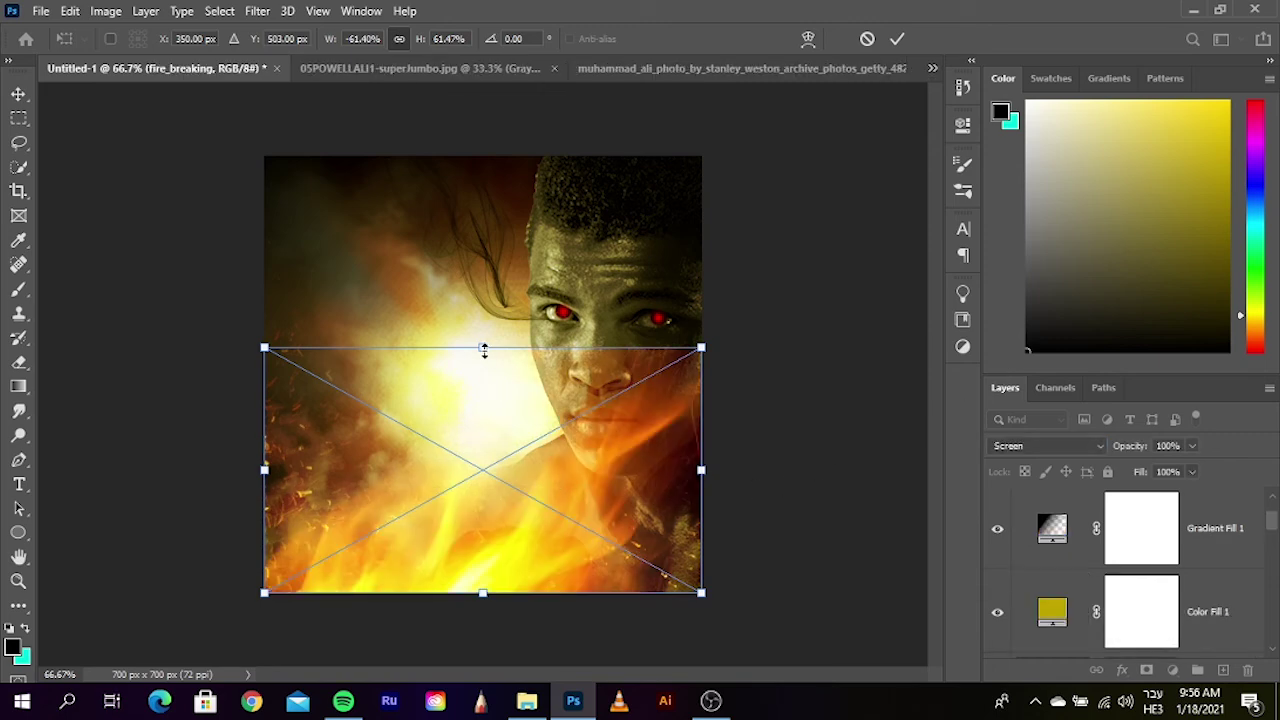
- Enlarge the fire up-right and move fire_breaking below Color Fill 1
{"action": "left_click_drag", "start_coordinate": [483, 350], "coordinate": [522, 220]}
{"action": "left_click_drag", "start_coordinate": [541, 362], "coordinate": [605, 306]}
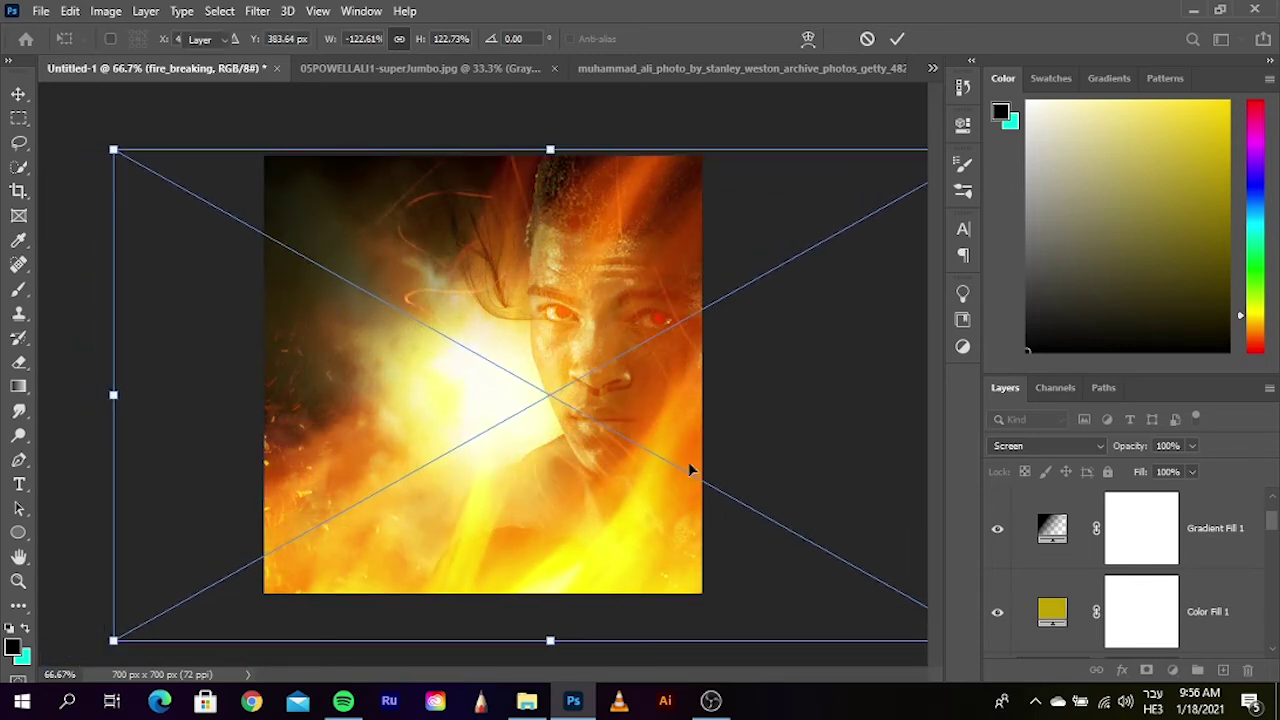
{"action": "key", "text": "Return"}
{"action": "scroll", "coordinate": [1114, 600], "scroll_direction": "up", "scroll_amount": 2}
{"action": "mouse_move", "coordinate": [1114, 545]}
{"action": "left_mouse_down"}
{"action": "mouse_move", "coordinate": [1125, 677]}
{"action": "mouse_move", "coordinate": [1096, 620]}
{"action": "mouse_move", "coordinate": [1108, 572]}
{"action": "left_mouse_up"}
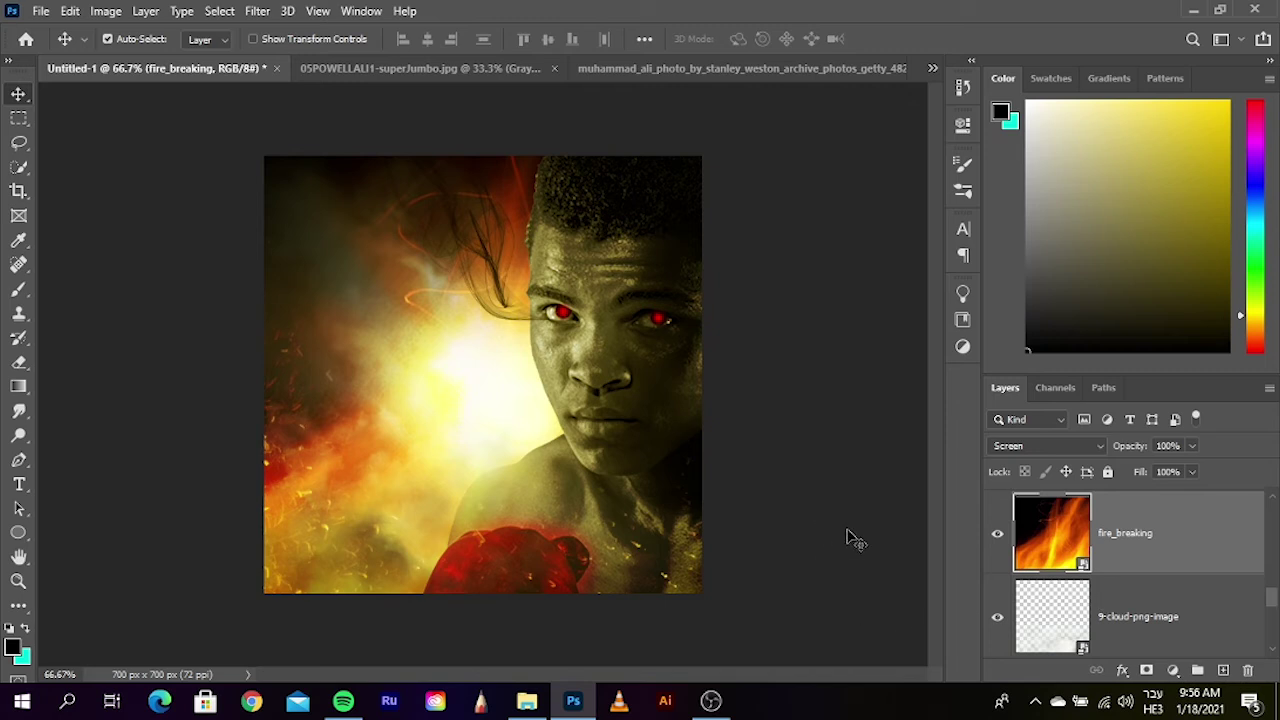
- Set the fire layer to Linear Dodge (Add) and place it just above Layer 0
{"action": "left_click", "coordinate": [1075, 449]}
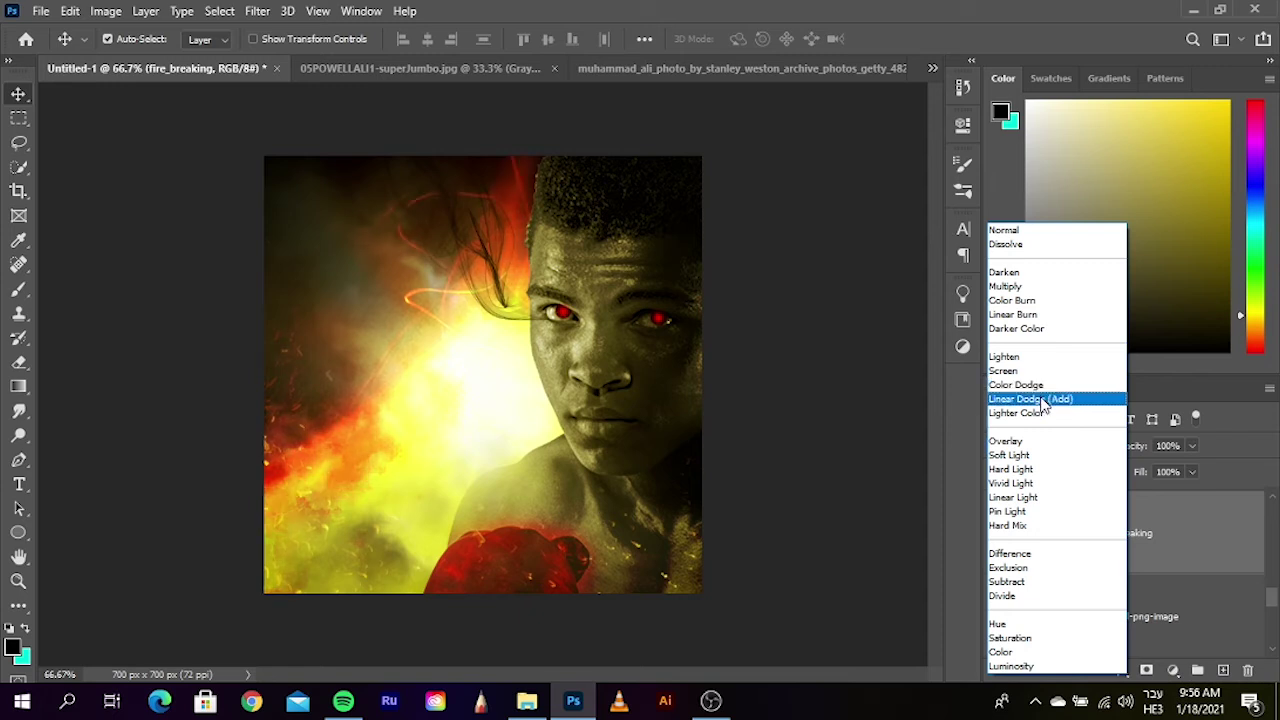
{"action": "left_click", "coordinate": [1042, 400]}
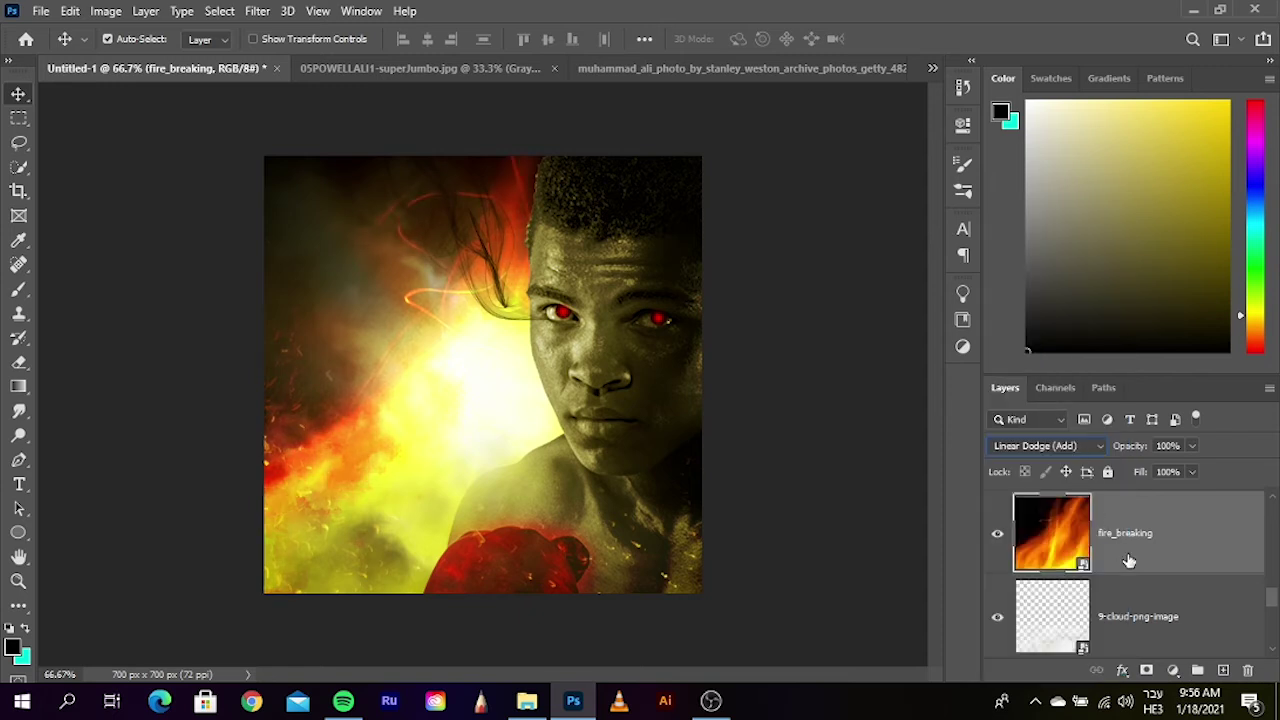
{"action": "mouse_move", "coordinate": [1129, 561]}
{"action": "left_mouse_down"}
{"action": "mouse_move", "coordinate": [1083, 607]}
{"action": "mouse_move", "coordinate": [1090, 620]}
{"action": "left_mouse_up"}
{"action": "mouse_move", "coordinate": [1088, 553]}
{"action": "left_mouse_down"}
{"action": "mouse_move", "coordinate": [1105, 594]}
{"action": "mouse_move", "coordinate": [1088, 608]}
{"action": "left_mouse_up"}
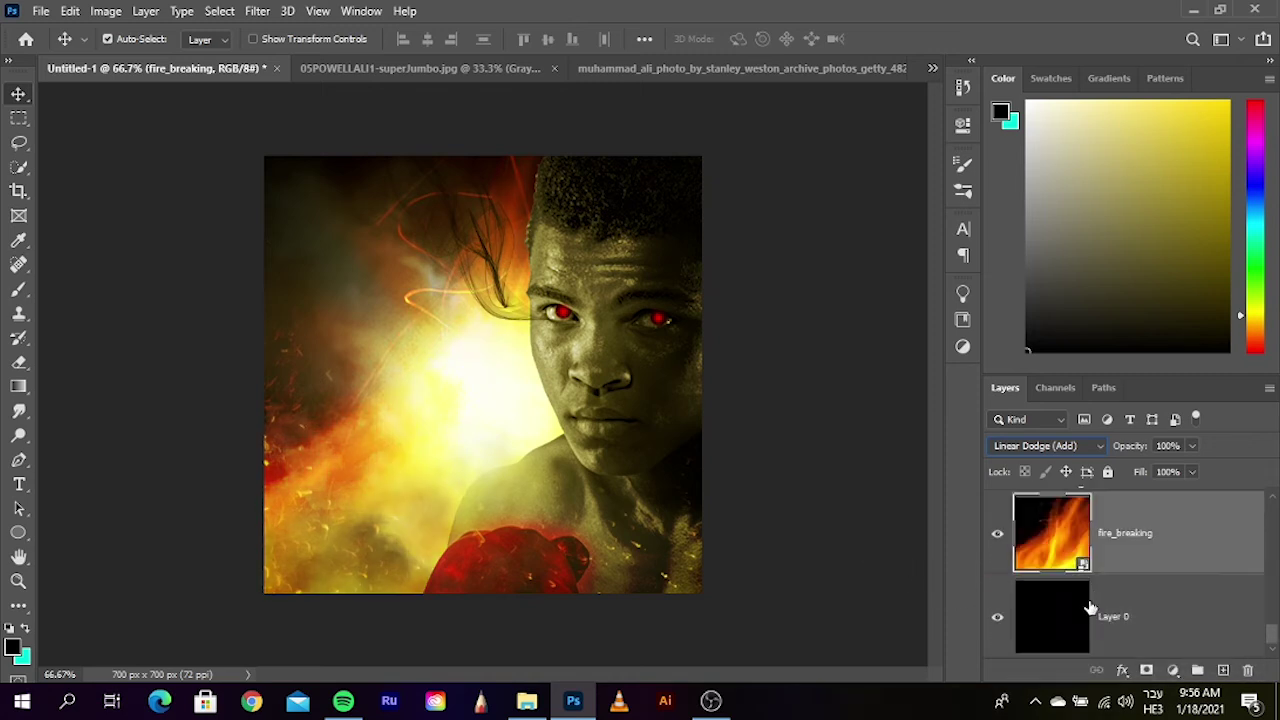
{"action": "left_click", "coordinate": [785, 541]}
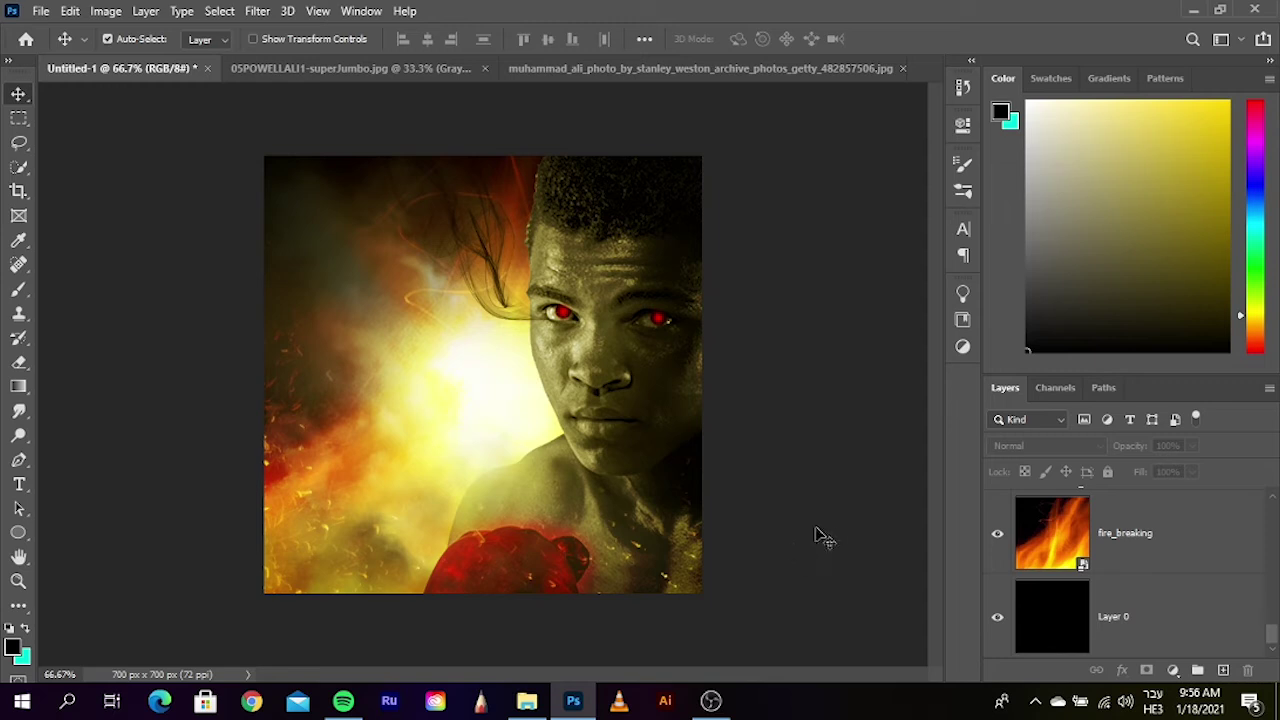
- Rotate the fire layer about 170°, nearly upside down
{"action": "left_click", "coordinate": [1102, 558]}
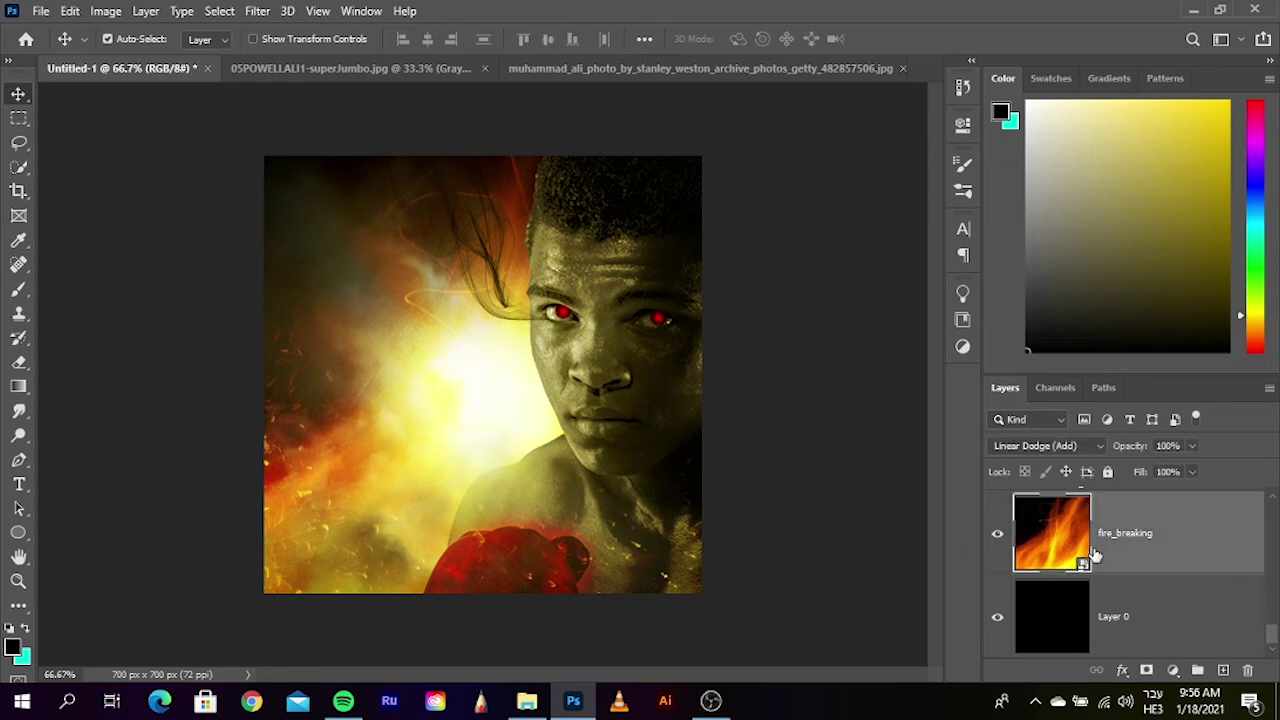
{"action": "key", "text": "ctrl+t"}
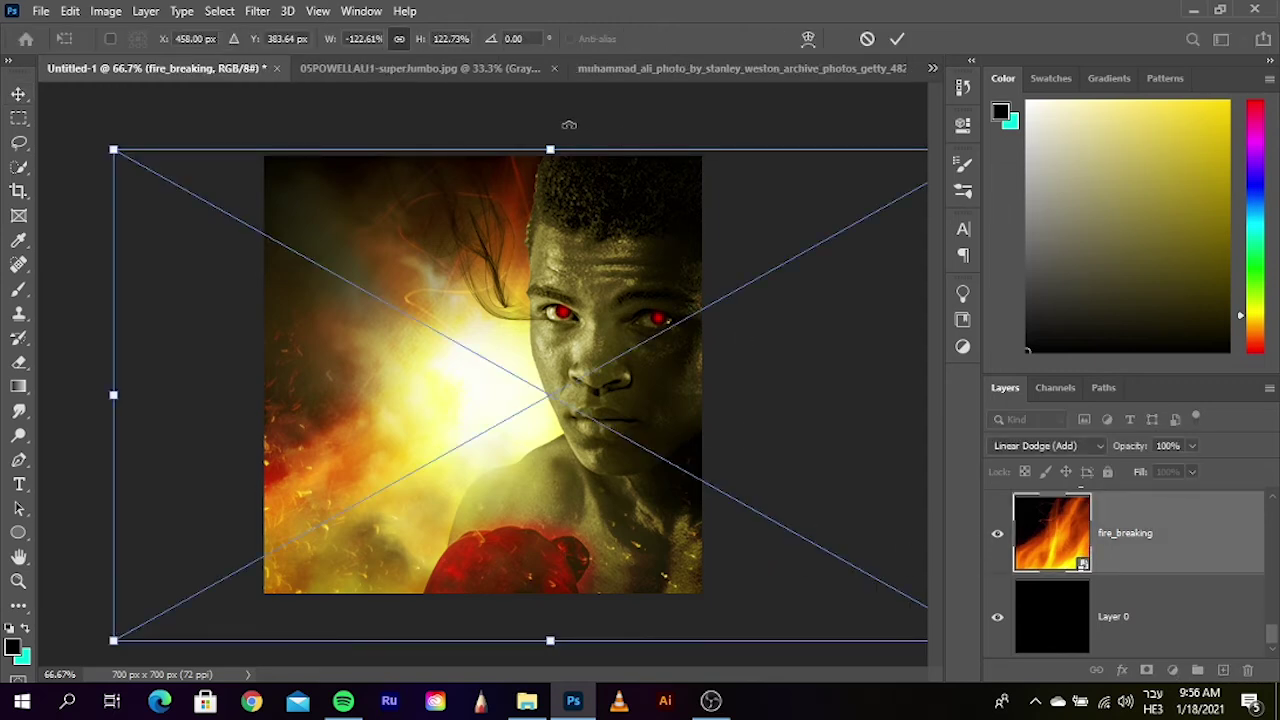
{"action": "left_click_drag", "start_coordinate": [568, 125], "coordinate": [524, 127]}
{"action": "mouse_move", "coordinate": [641, 307]}
{"action": "left_mouse_down"}
{"action": "mouse_move", "coordinate": [656, 312]}
{"action": "mouse_move", "coordinate": [614, 288]}
{"action": "left_mouse_up"}
{"action": "left_click_drag", "start_coordinate": [704, 401], "coordinate": [704, 401]}
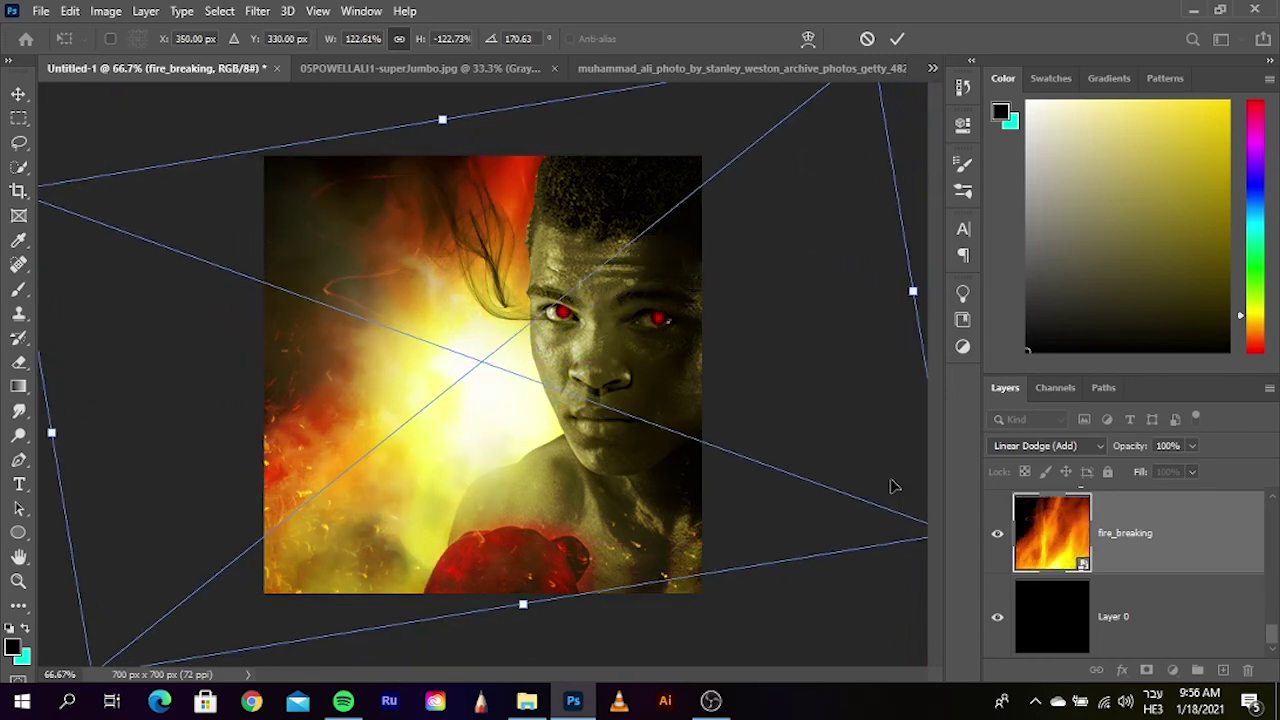
{"action": "key", "text": "Return"}
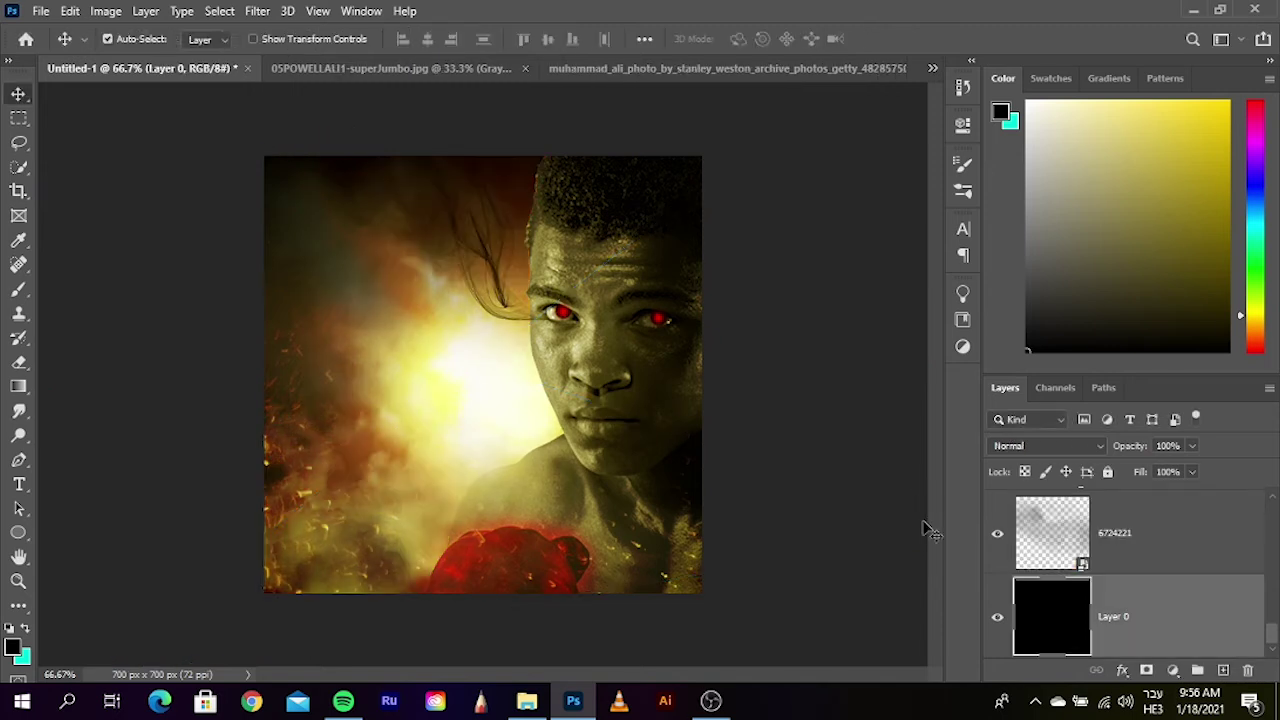
- Erase Layer 1's mask with an 800–900 px eraser so the lower-right shoulder fades softly
{"action": "left_click", "coordinate": [840, 530]}
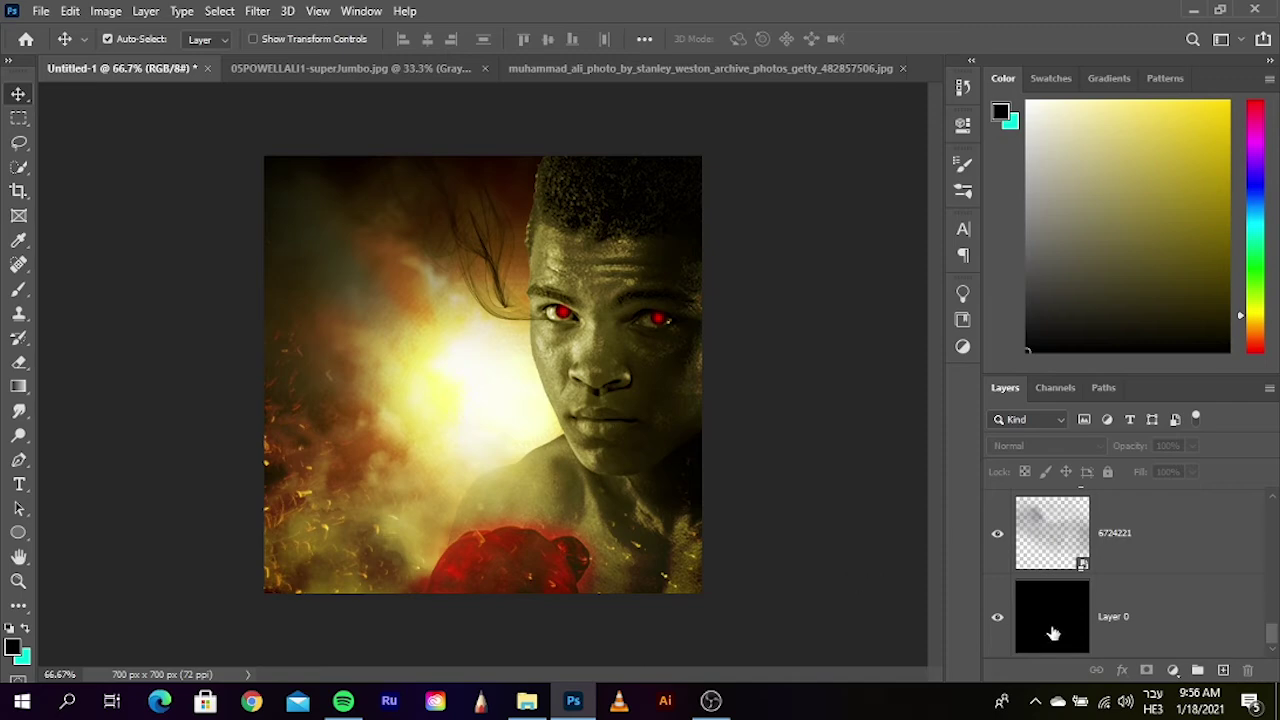
{"action": "scroll", "coordinate": [1052, 632], "scroll_direction": "up", "scroll_amount": 1}
{"action": "scroll", "coordinate": [1100, 610], "scroll_direction": "up", "scroll_amount": 2}
{"action": "scroll", "coordinate": [1148, 597], "scroll_direction": "up", "scroll_amount": 2}
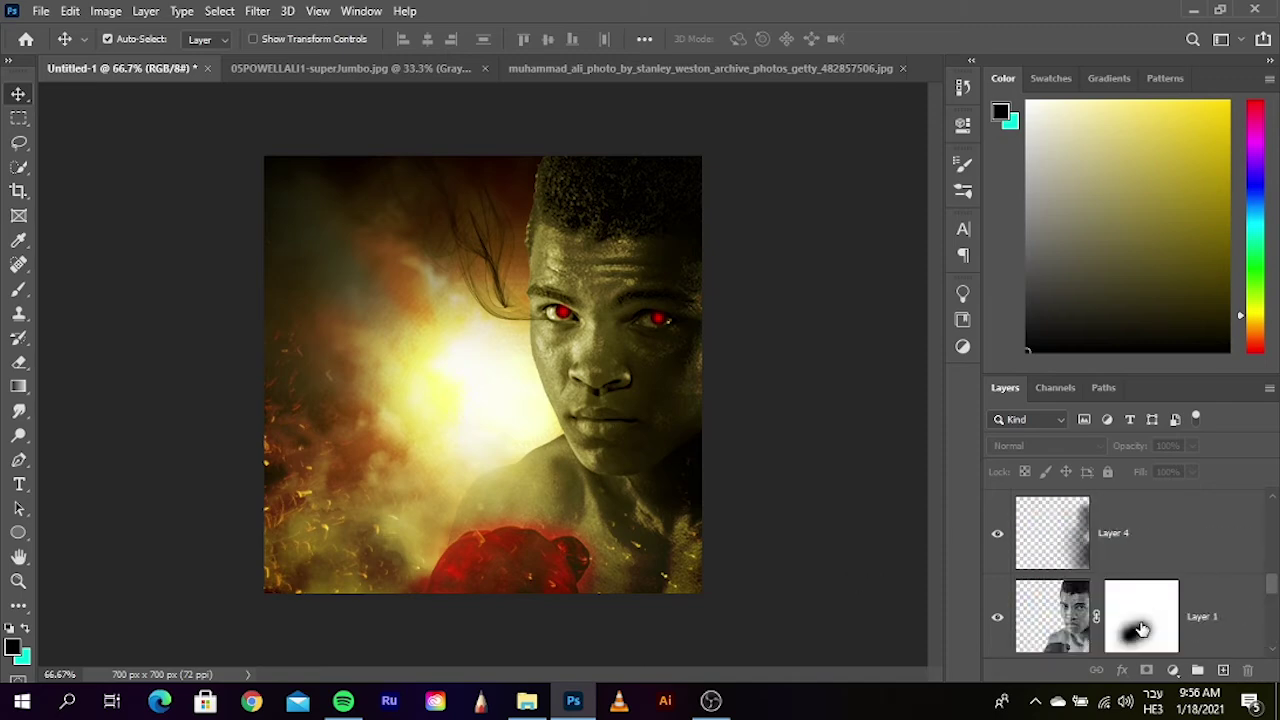
{"action": "left_click", "coordinate": [1141, 629]}
{"action": "left_click", "coordinate": [15, 368]}
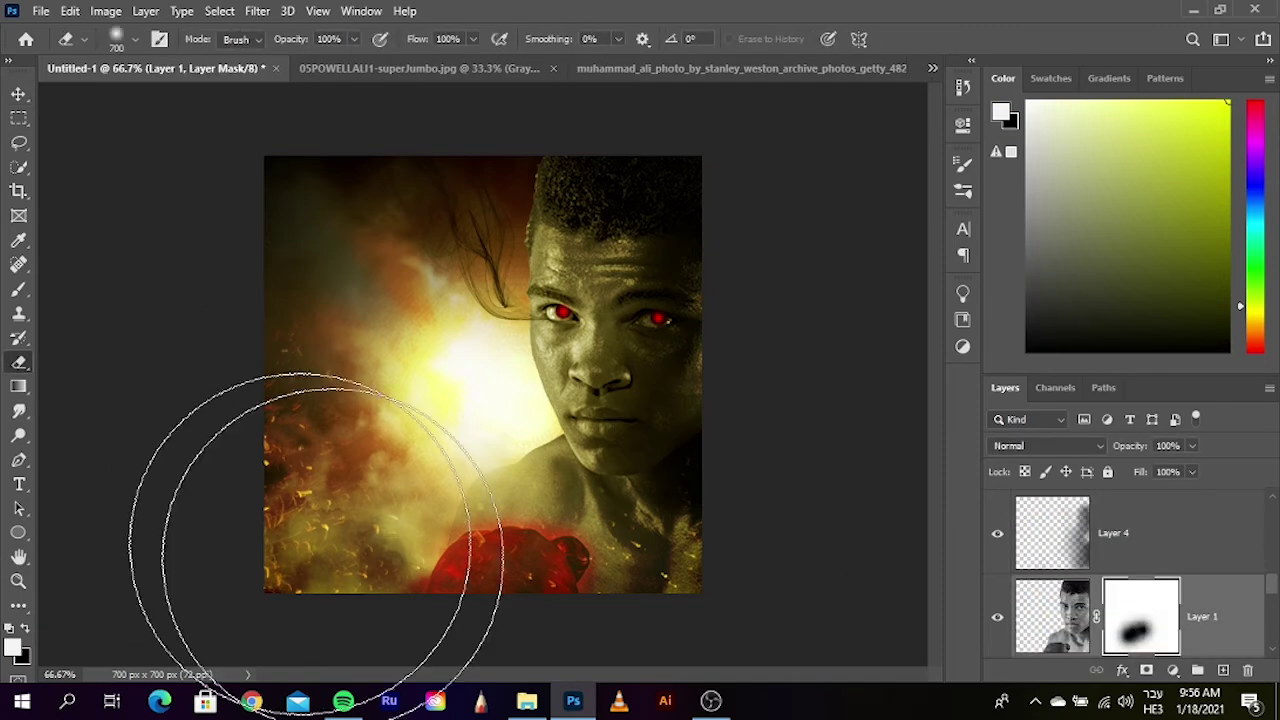
{"action": "key", "text": "ctrl+minus"}
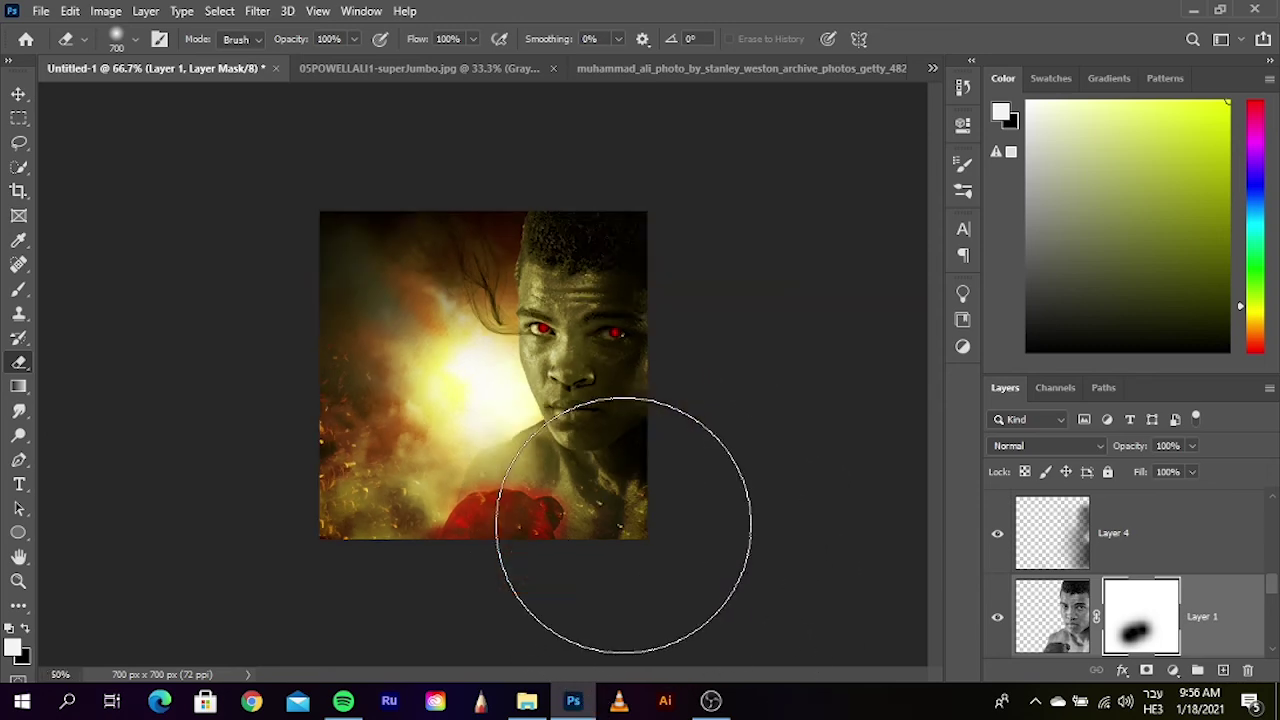
{"action": "key", "text": "bracketright"}
{"action": "key", "text": "bracketright"}
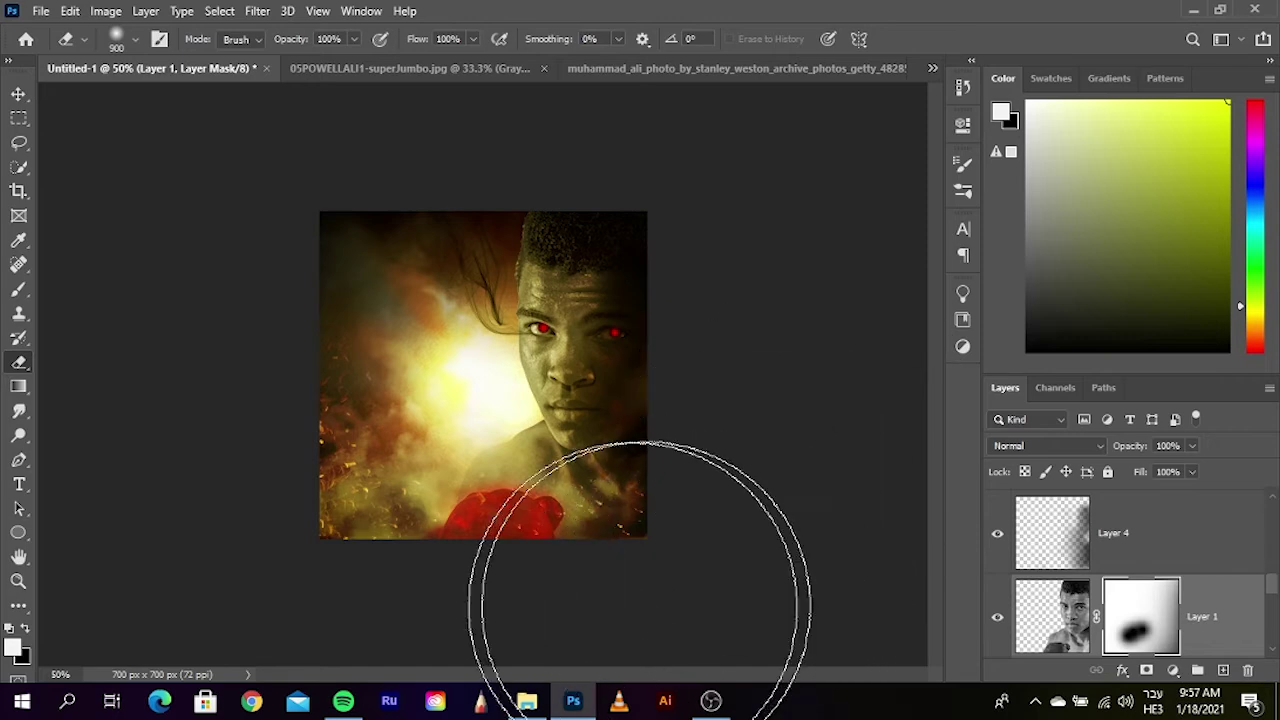
{"action": "key", "text": "bracketleft"}
{"action": "key", "text": "bracketleft"}
{"action": "key", "text": "bracketleft"}
{"action": "key", "text": "bracketleft"}
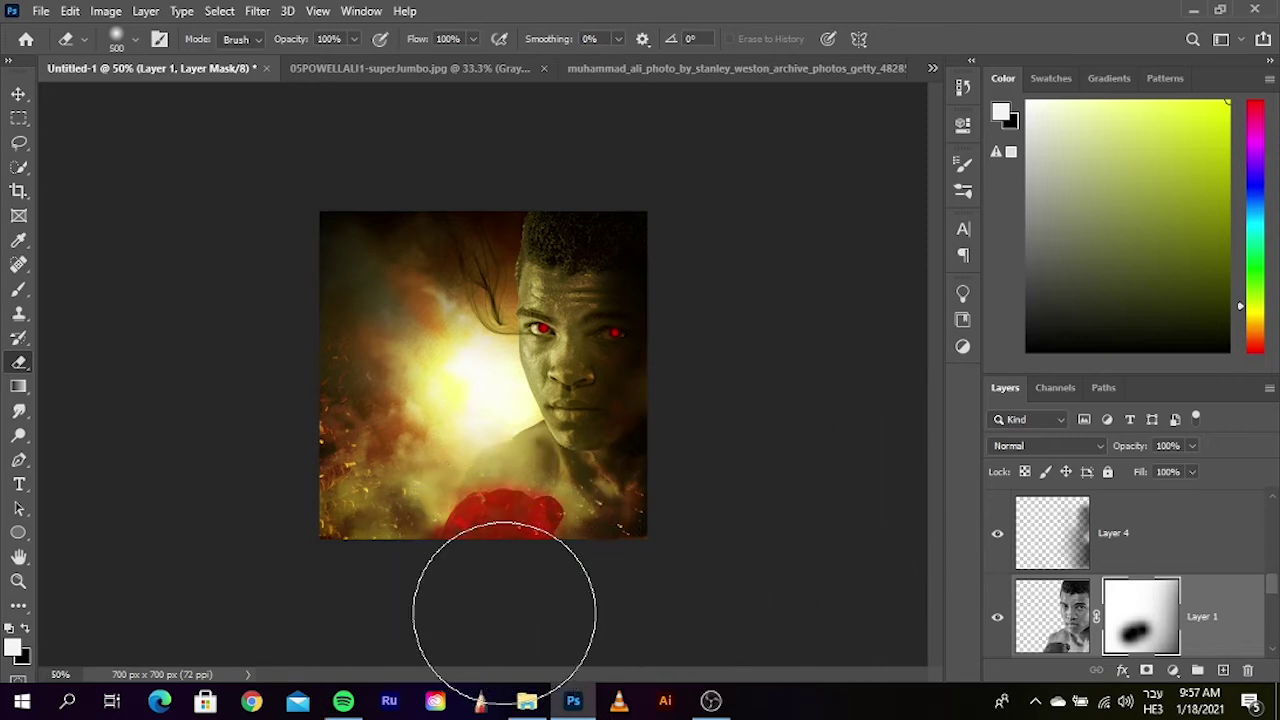
{"action": "left_click", "coordinate": [18, 93]}
{"action": "left_click", "coordinate": [298, 385]}
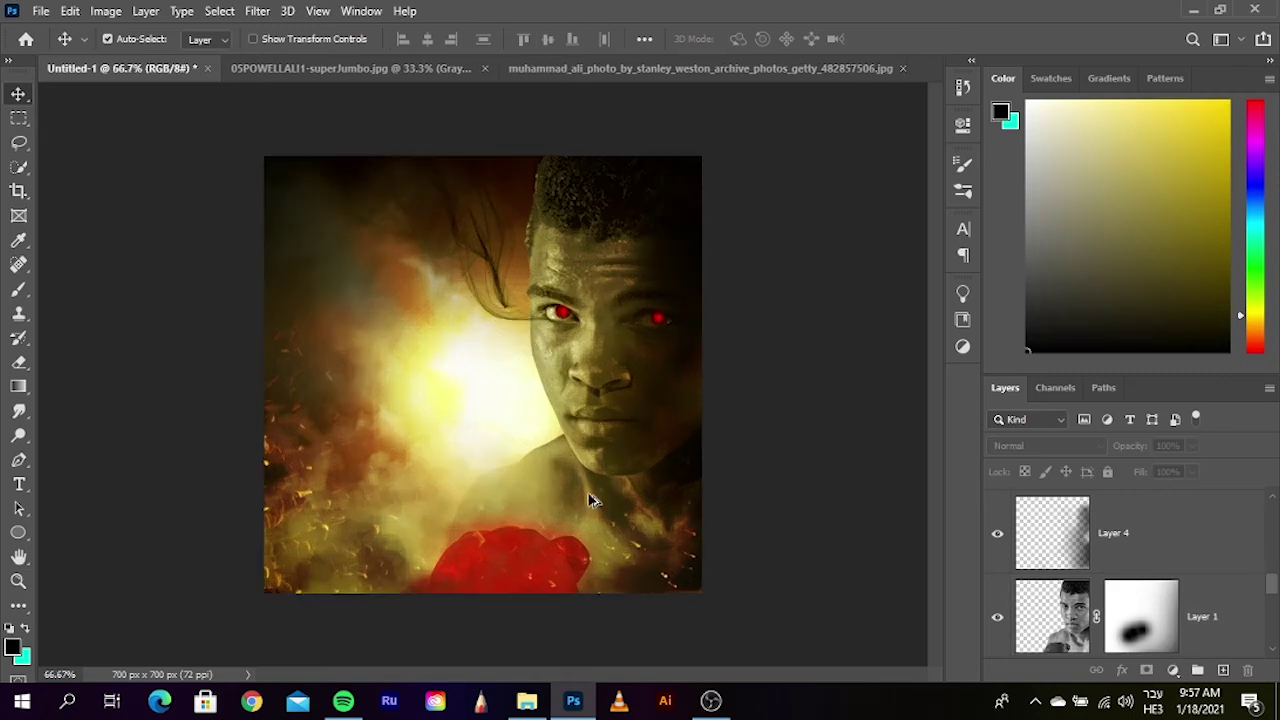
- Select the kindpng_430915 hair-strand layer and drag it toward the boxer's left eye
{"action": "scroll", "coordinate": [586, 500], "scroll_direction": "up", "scroll_amount": 1}
{"action": "scroll", "coordinate": [366, 509], "scroll_direction": "up", "scroll_amount": 1}
{"action": "scroll", "coordinate": [537, 451], "scroll_direction": "up", "scroll_amount": 1}
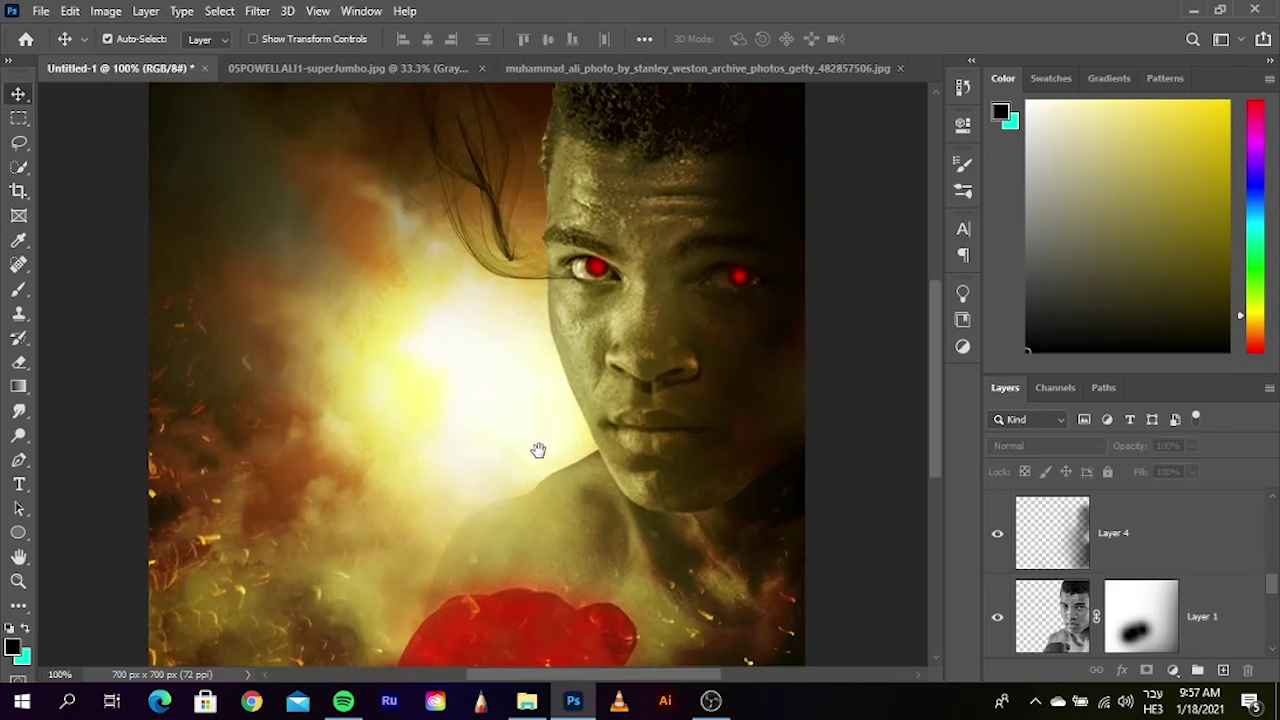
{"action": "scroll", "coordinate": [571, 460], "scroll_direction": "up", "scroll_amount": 1}
{"action": "scroll", "coordinate": [620, 453], "scroll_direction": "down", "scroll_amount": 1}
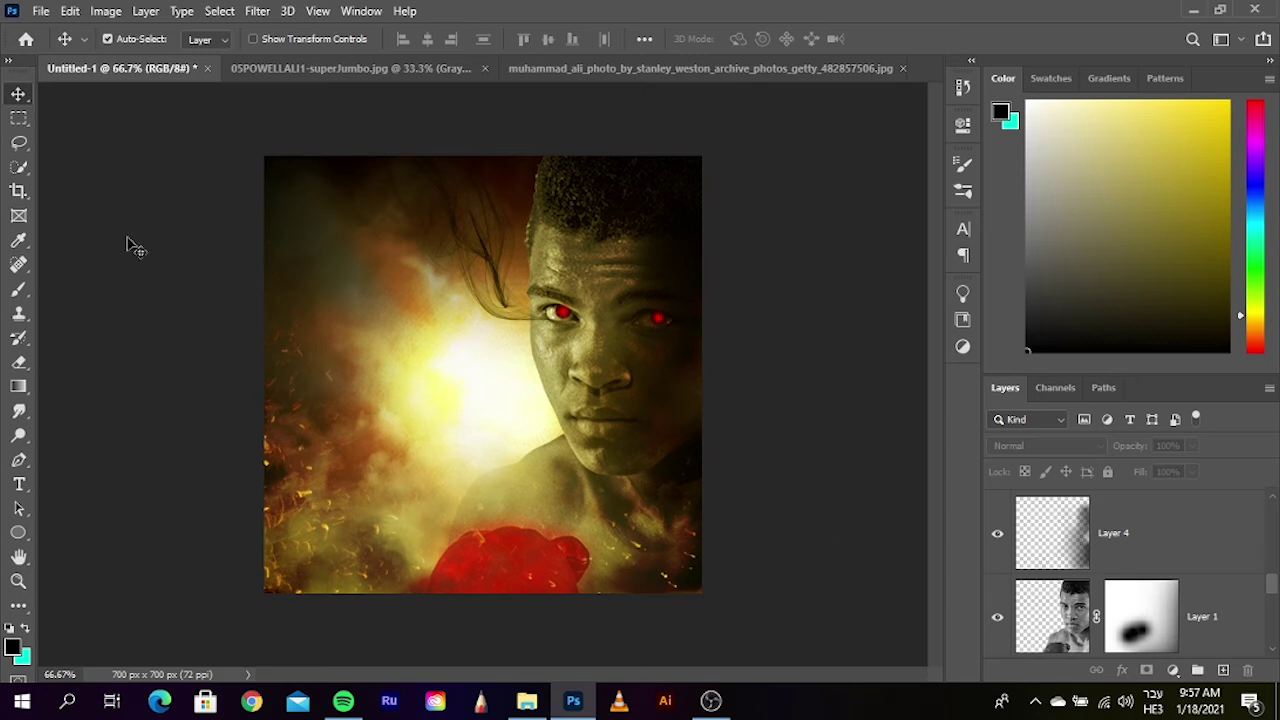
{"action": "scroll", "coordinate": [1110, 608], "scroll_direction": "up", "scroll_amount": 1}
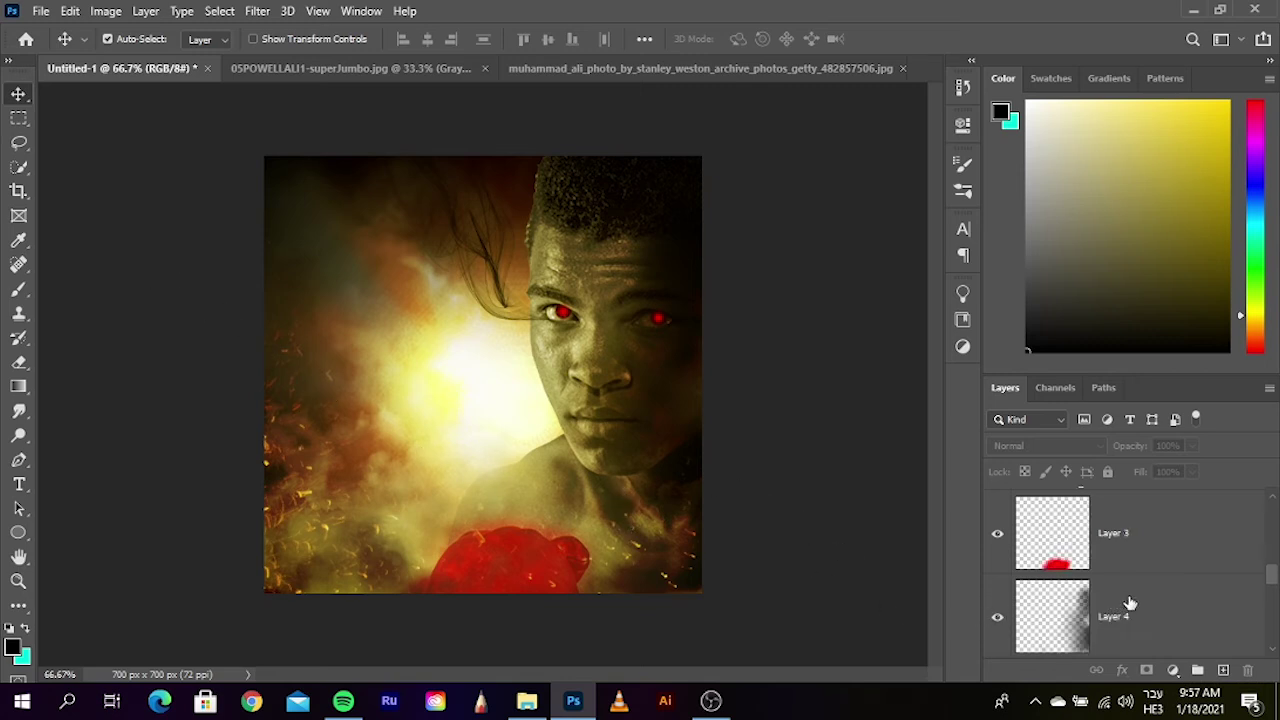
{"action": "scroll", "coordinate": [1135, 600], "scroll_direction": "up", "scroll_amount": 1}
{"action": "scroll", "coordinate": [1143, 600], "scroll_direction": "up", "scroll_amount": 1}
{"action": "scroll", "coordinate": [1146, 594], "scroll_direction": "up", "scroll_amount": 1}
{"action": "scroll", "coordinate": [1148, 591], "scroll_direction": "up", "scroll_amount": 1}
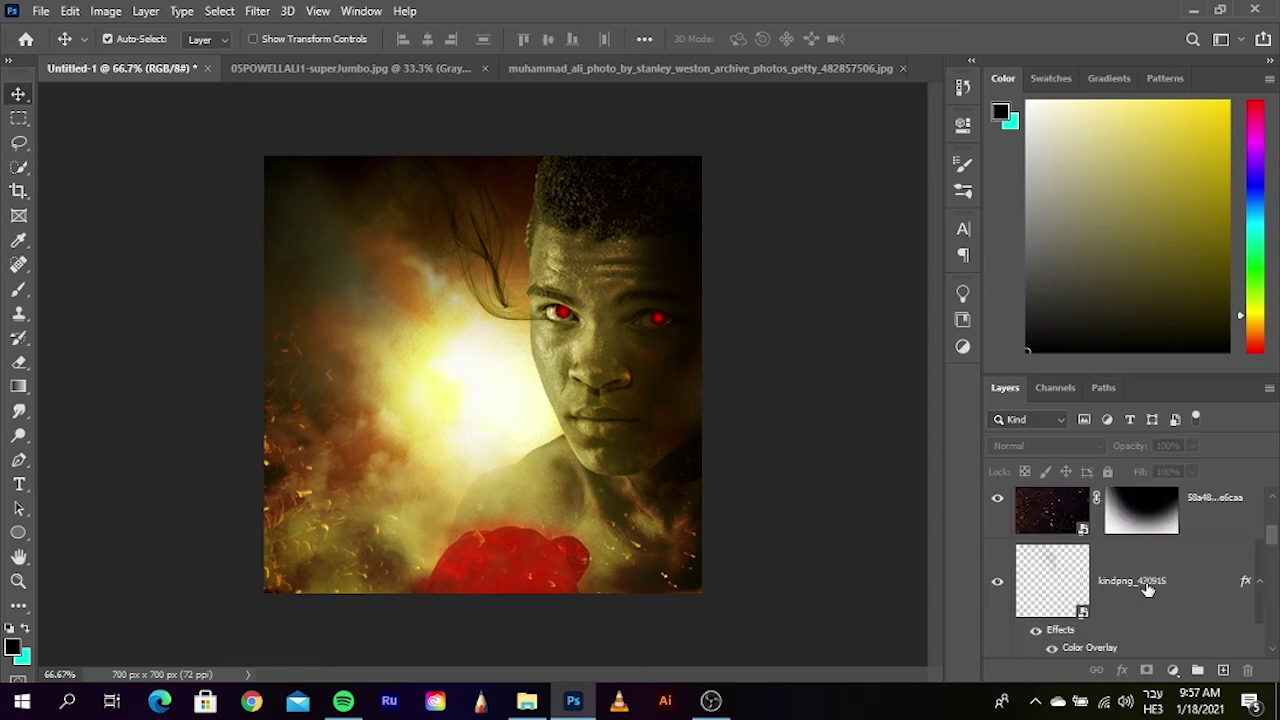
{"action": "left_click", "coordinate": [1150, 594]}
{"action": "left_click_drag", "start_coordinate": [829, 519], "coordinate": [487, 295]}
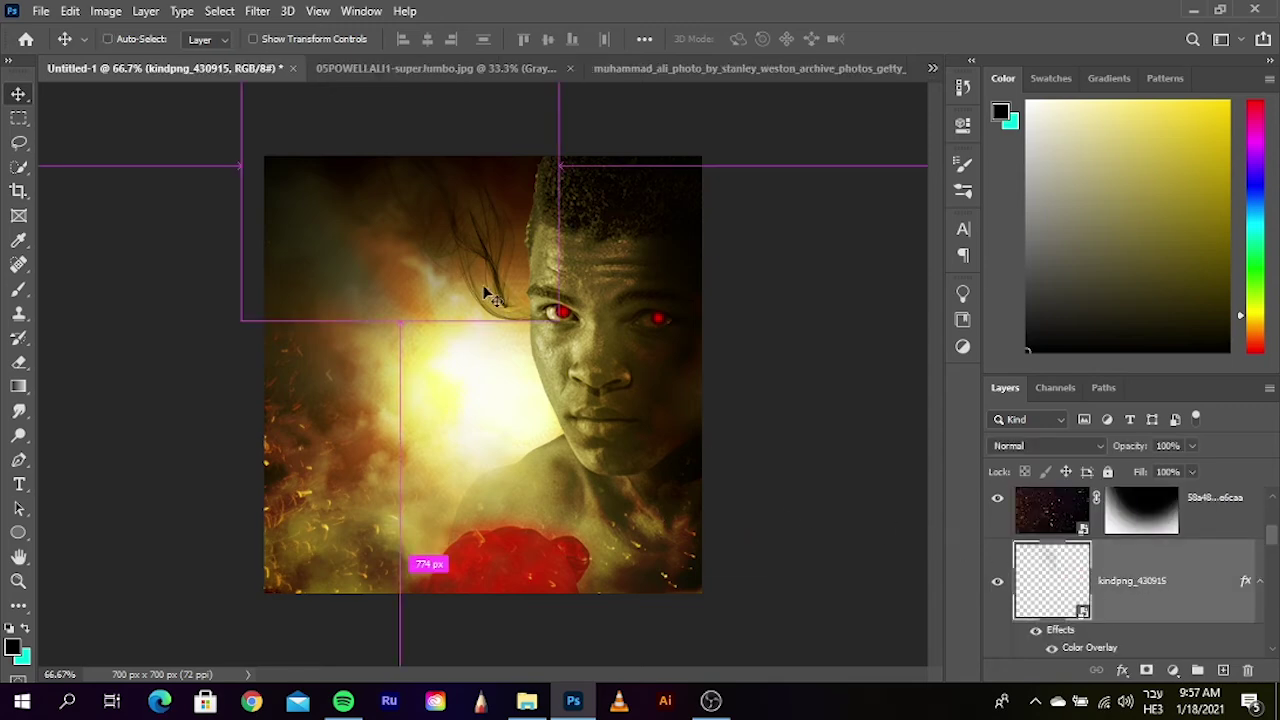
- At 200% zoom, nudge the hair strands up three steps so the tip reaches the eye
{"action": "key", "text": "ctrl+plus"}
{"action": "key", "text": "ctrl+plus"}
{"action": "scroll", "coordinate": [603, 368], "scroll_direction": "right", "scroll_amount": 2}
{"action": "scroll", "coordinate": [540, 378], "scroll_direction": "up", "scroll_amount": 1}
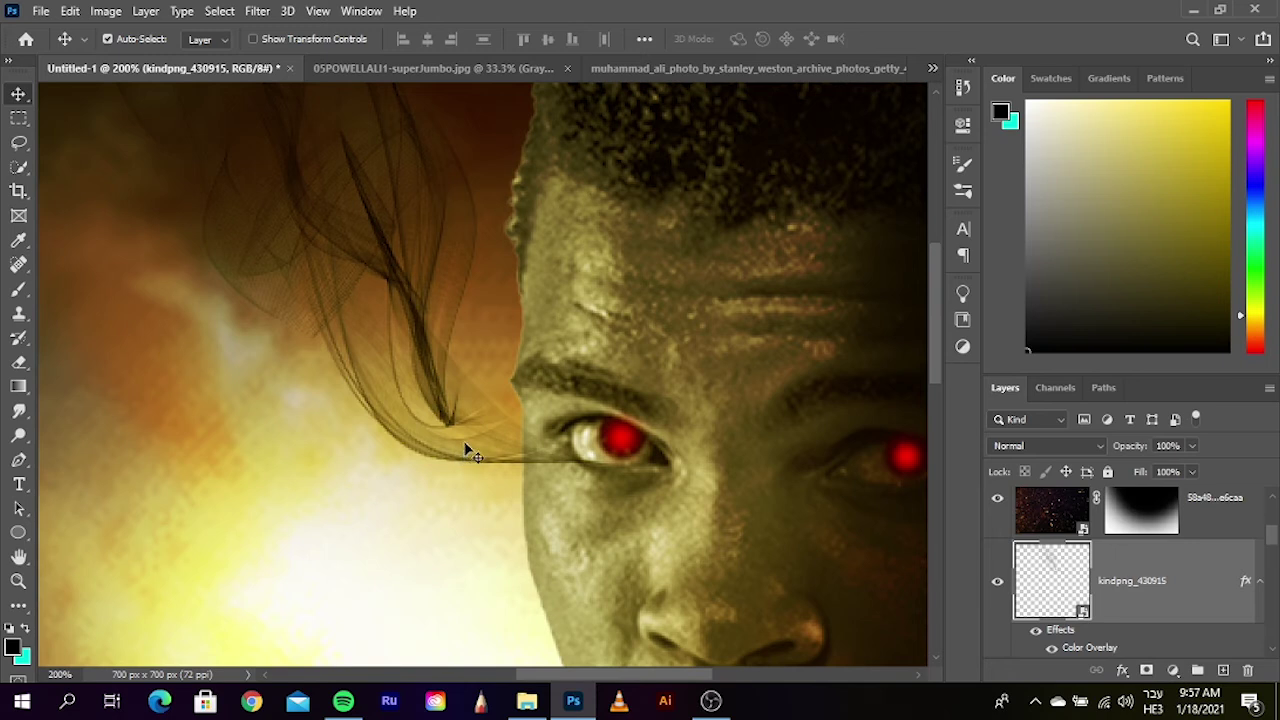
{"action": "key", "text": "Up"}
{"action": "key", "text": "Up"}
{"action": "key", "text": "Up"}
{"action": "key", "text": "Up"}
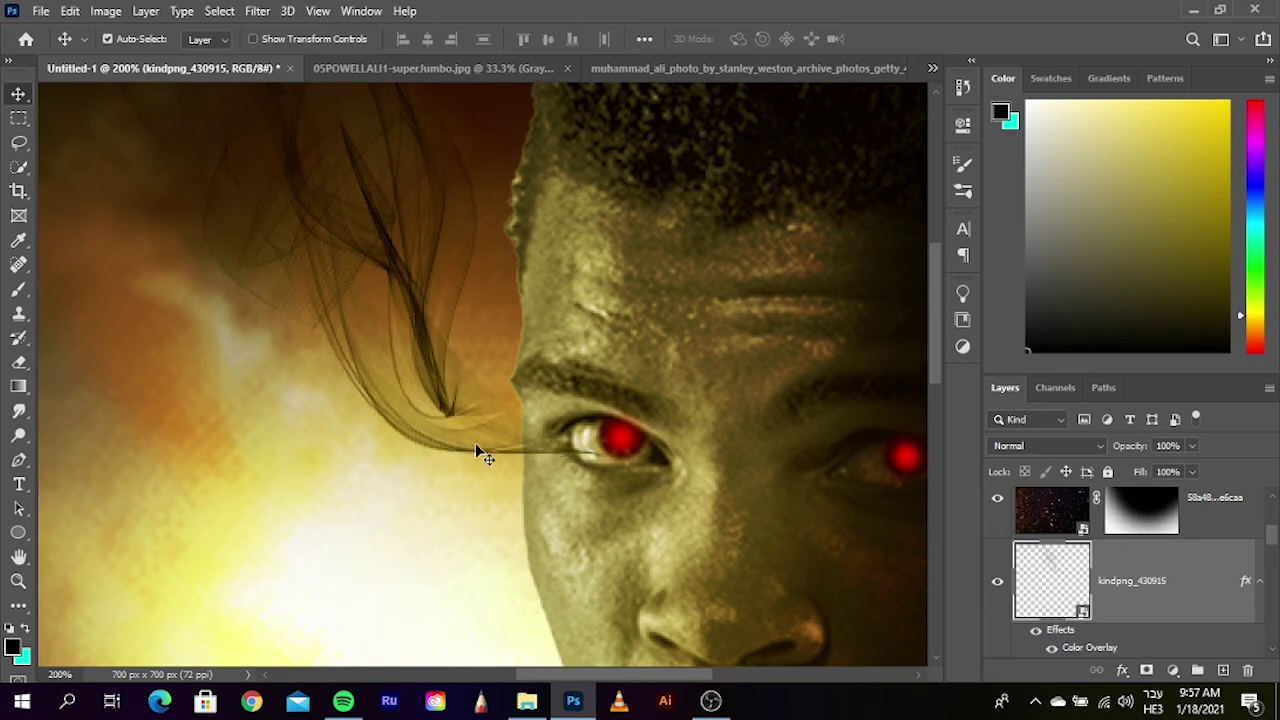
{"action": "key", "text": "Up"}
{"action": "key", "text": "Up"}
{"action": "key", "text": "Up"}
{"action": "key", "text": "Up"}
{"action": "key", "text": "Up"}
{"action": "key", "text": "Up"}
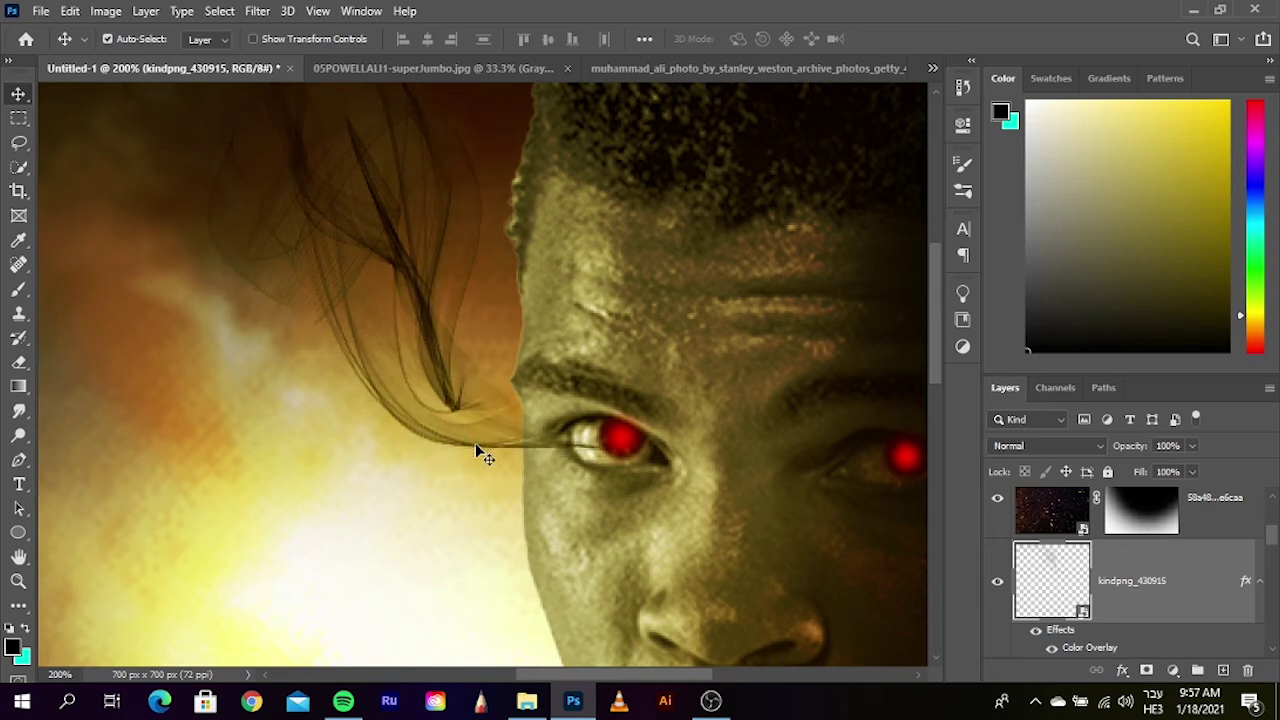
{"action": "key", "text": "Up"}
{"action": "key", "text": "Up"}
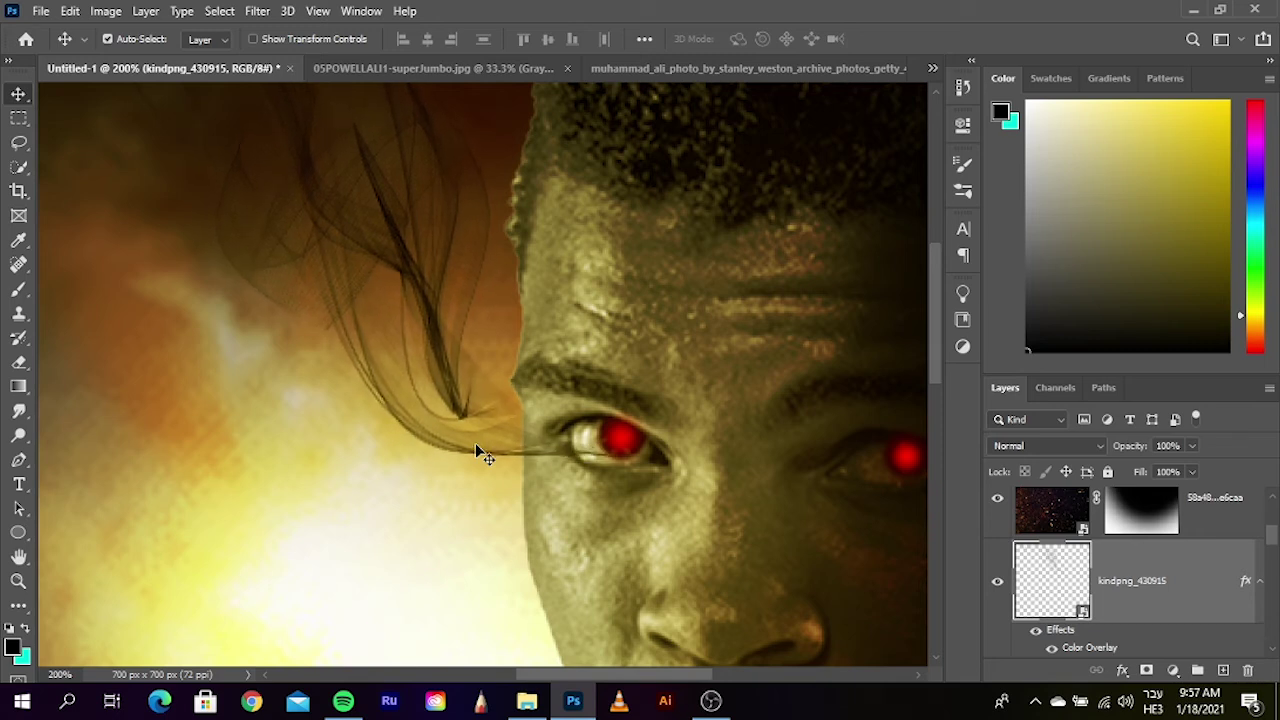
{"action": "scroll", "coordinate": [655, 440], "scroll_direction": "down", "scroll_amount": 3}
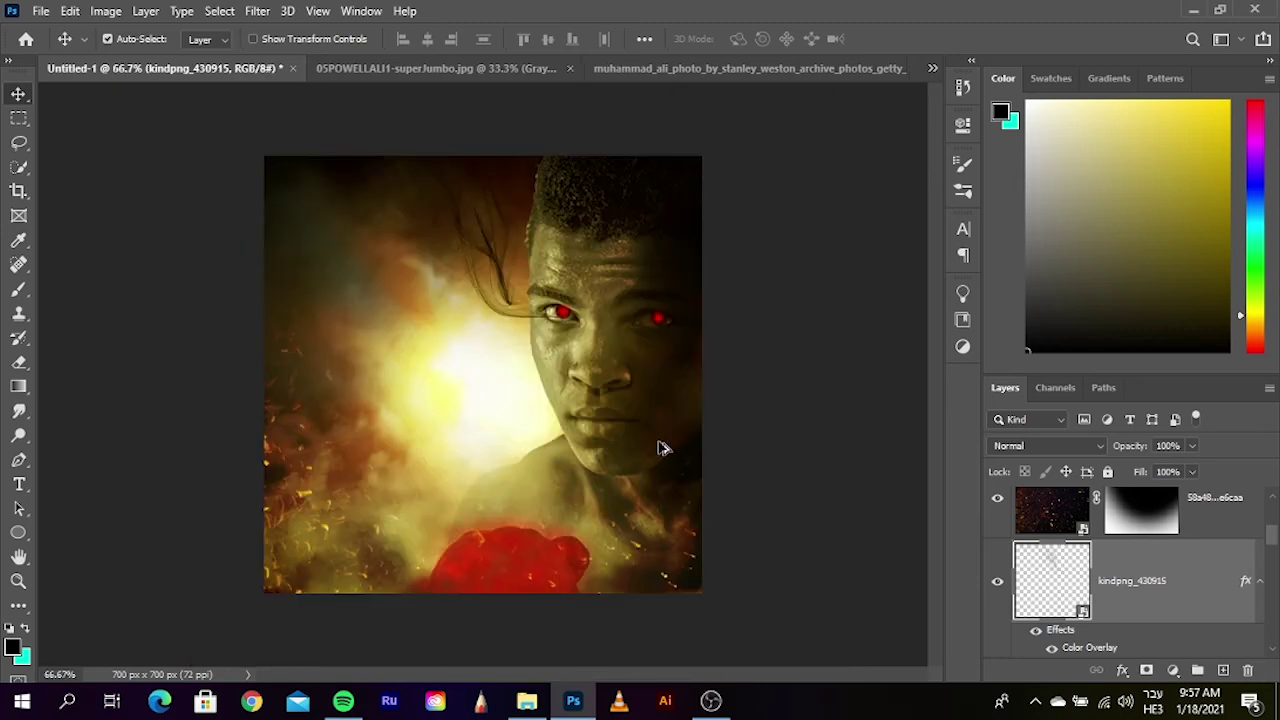
- Reselect kindpng_430915, nudge it one step right, then zoom back out to the full composite
{"action": "left_click", "coordinate": [792, 462]}
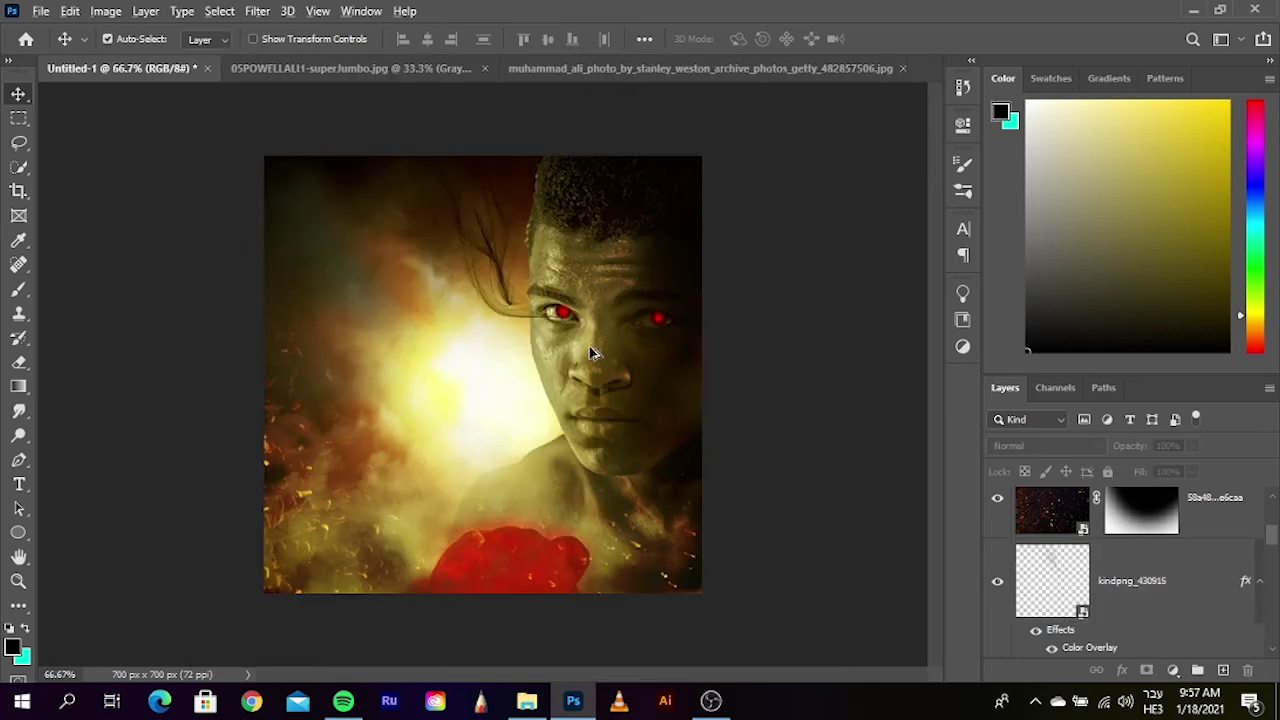
{"action": "scroll", "coordinate": [590, 352], "scroll_direction": "up", "scroll_amount": 3}
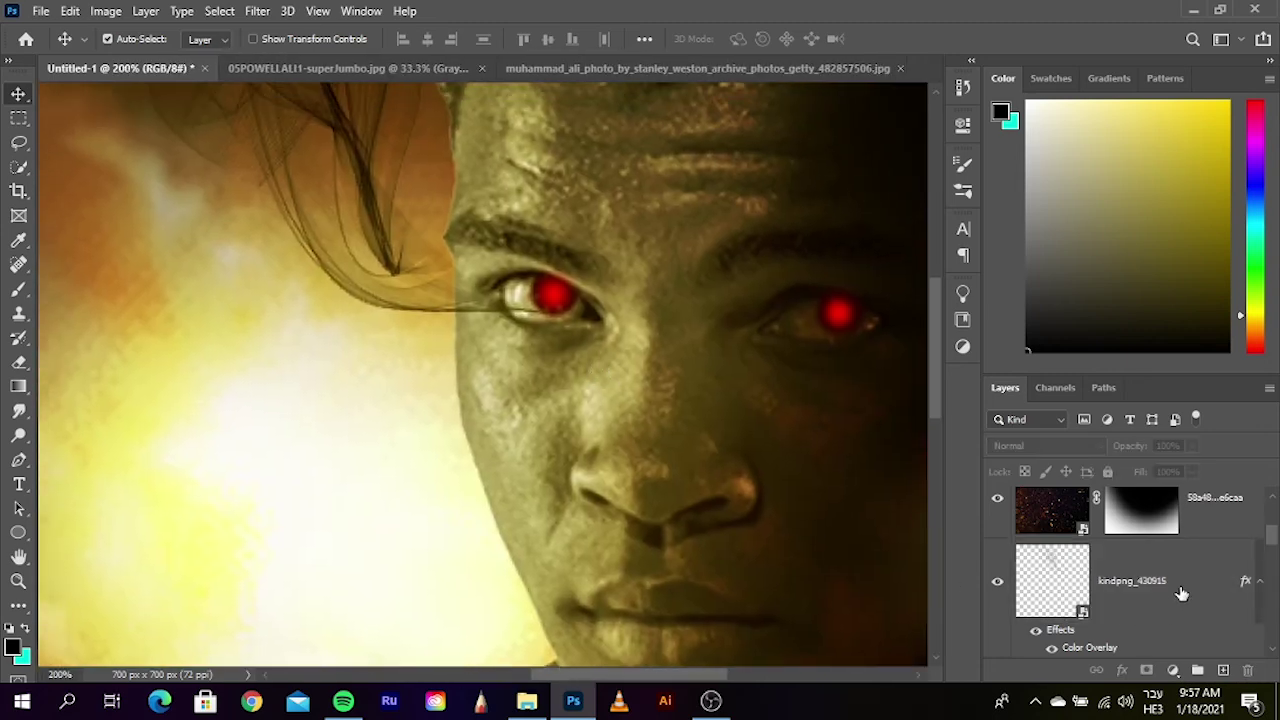
{"action": "left_click", "coordinate": [1181, 594]}
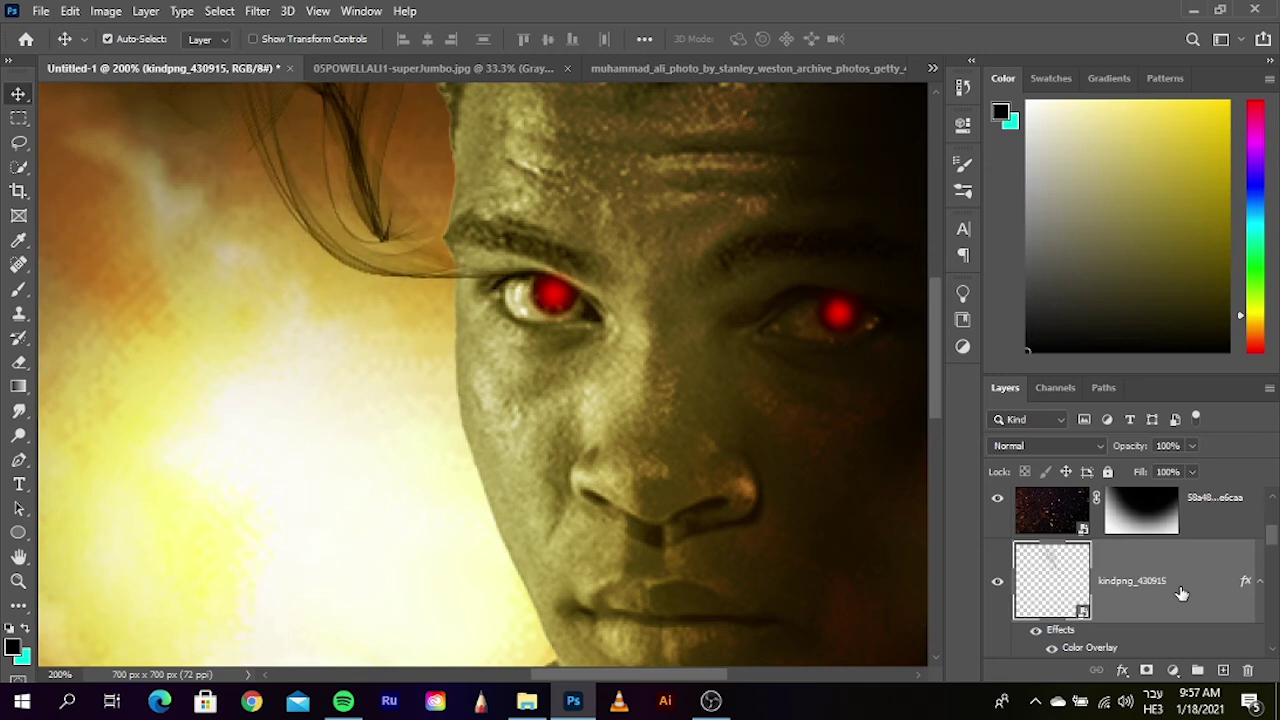
{"action": "key", "text": "Right"}
{"action": "key", "text": "Right"}
{"action": "key", "text": "Right"}
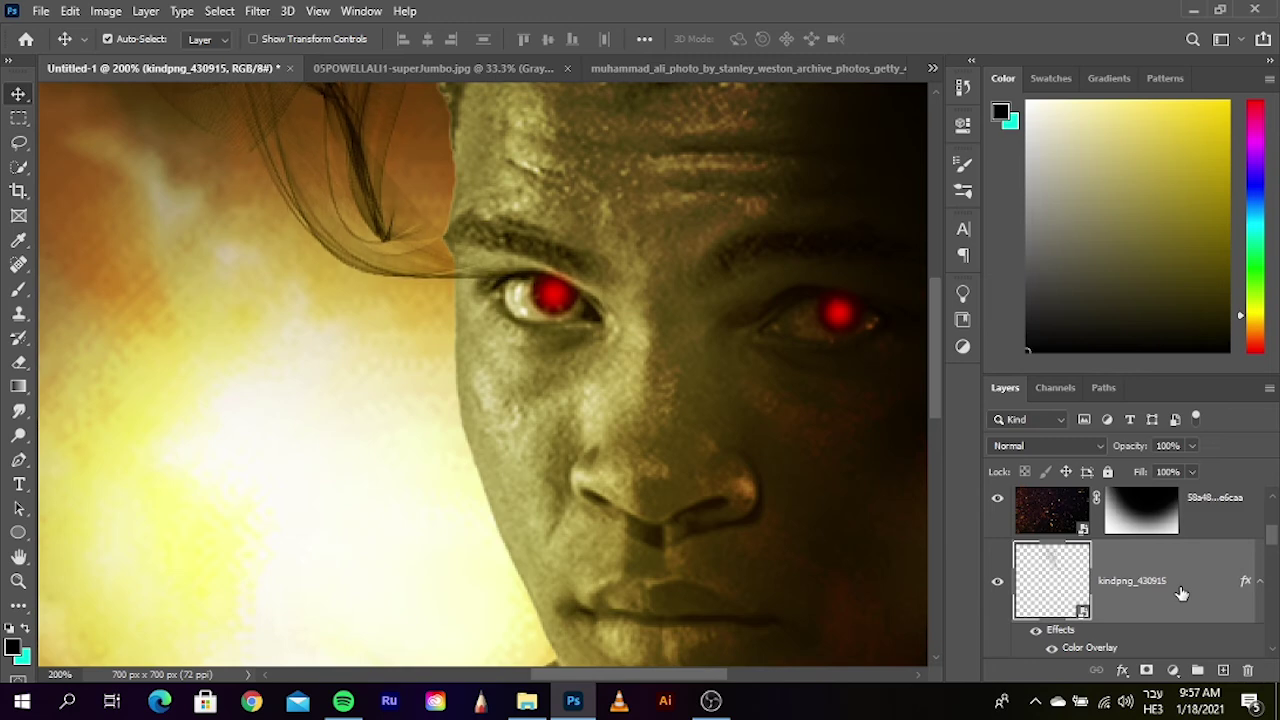
{"action": "key", "text": "ctrl+minus"}
{"action": "key", "text": "ctrl+minus"}
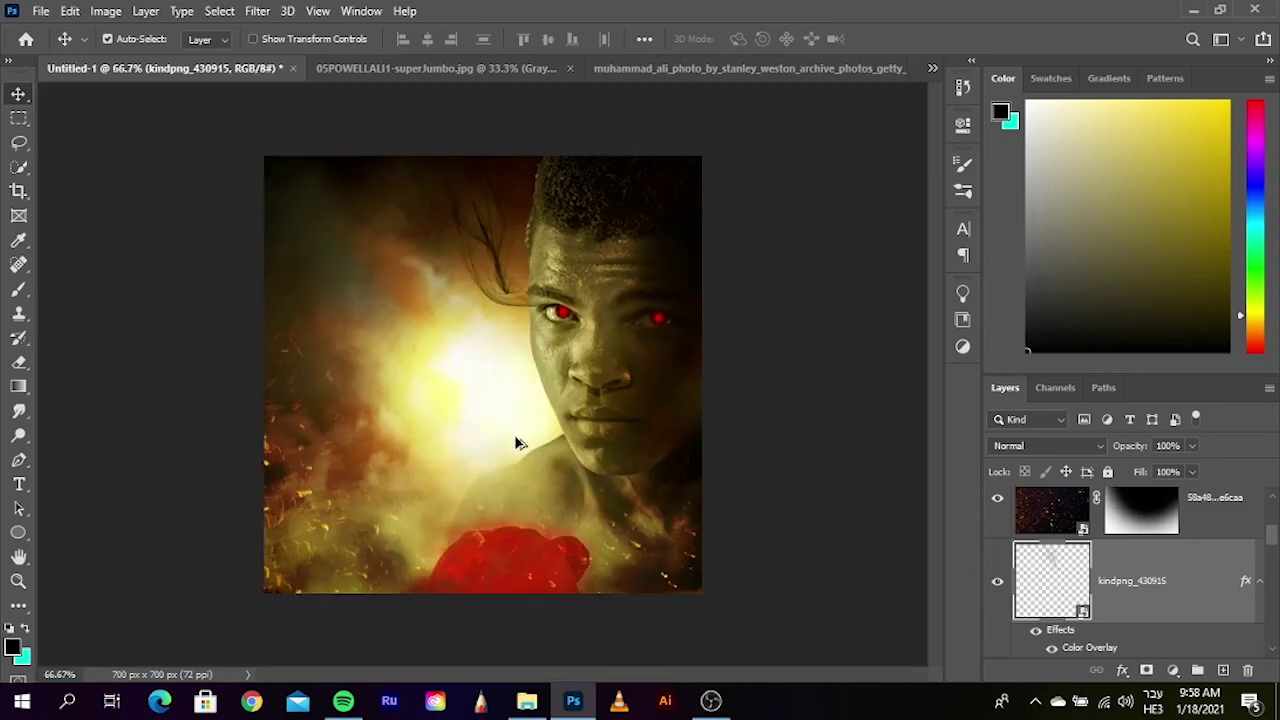
{"action": "left_click", "coordinate": [824, 483]}
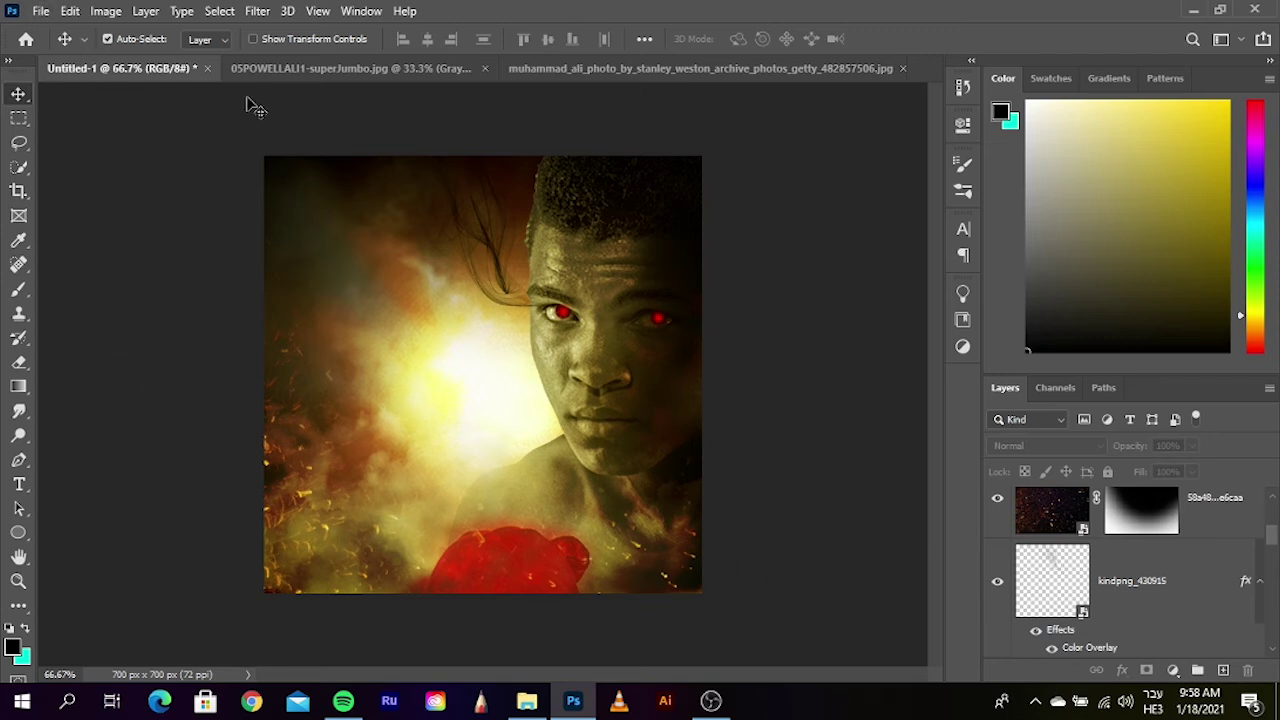
- Close the greyscale source photo and the other source photo, leaving only the composite
{"action": "left_click", "coordinate": [416, 68]}
{"action": "left_click", "coordinate": [483, 68]}
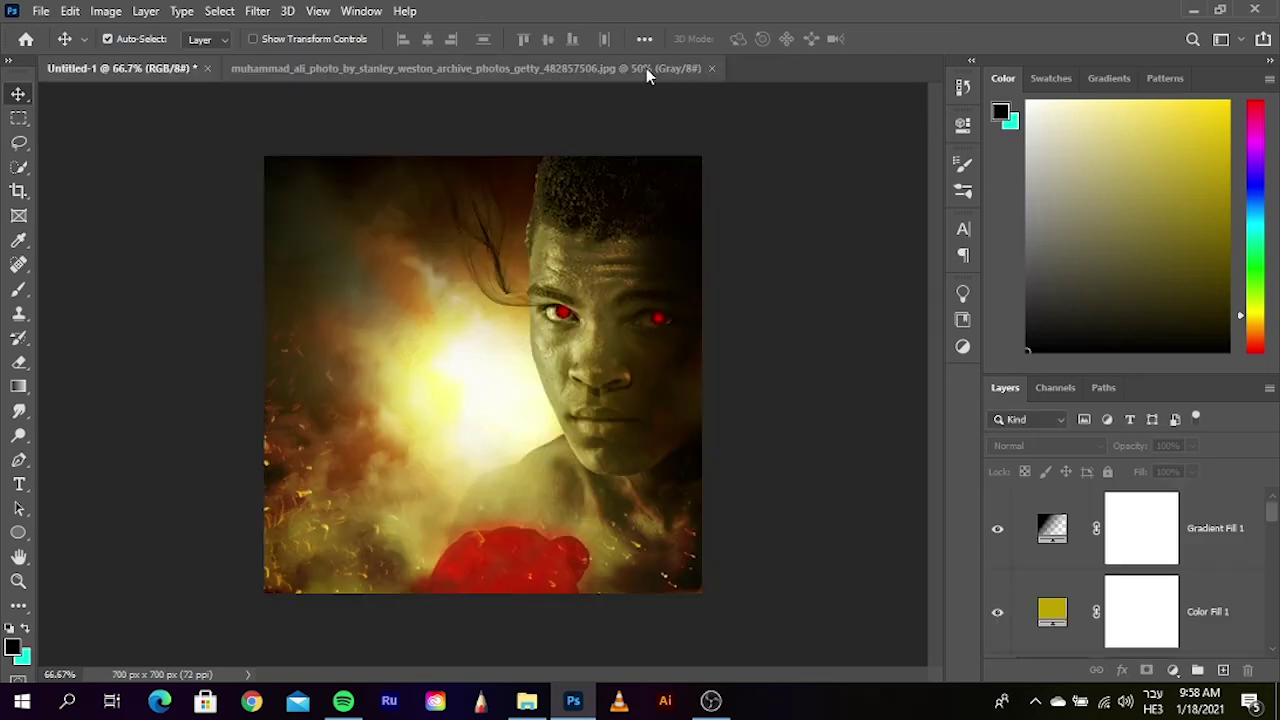
{"action": "left_click", "coordinate": [712, 68]}
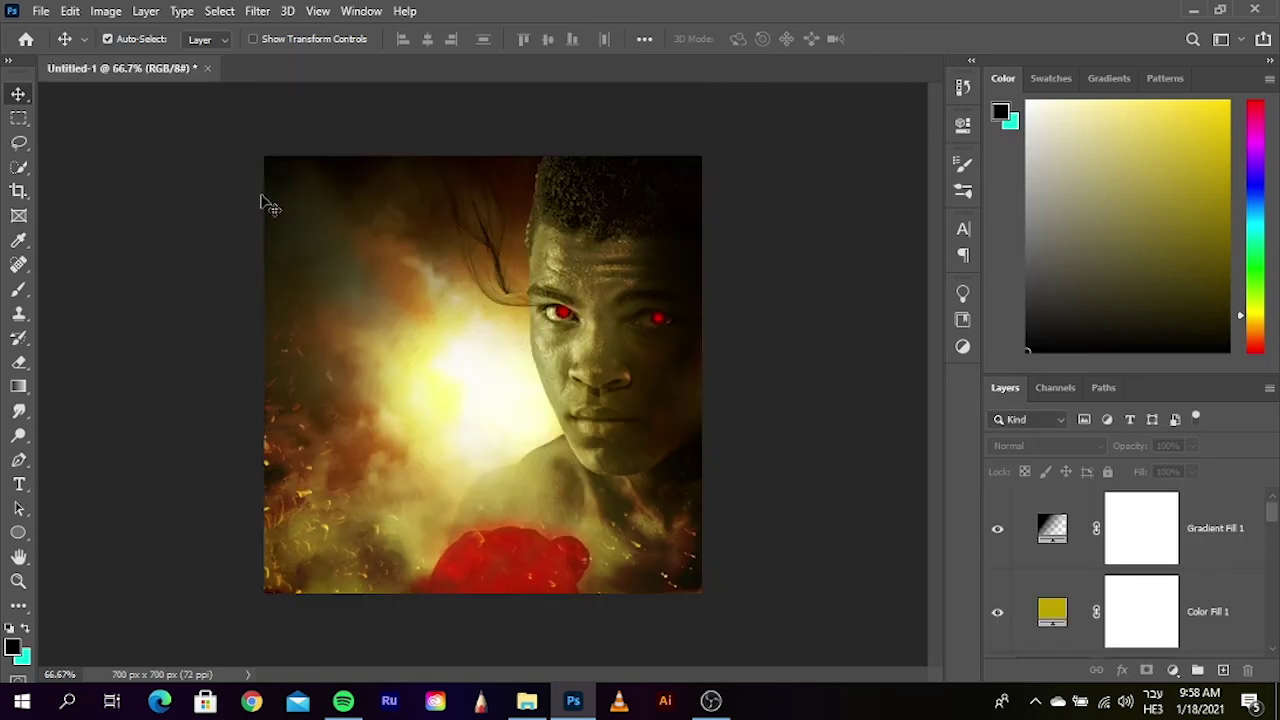
{"action": "left_click", "coordinate": [41, 11]}
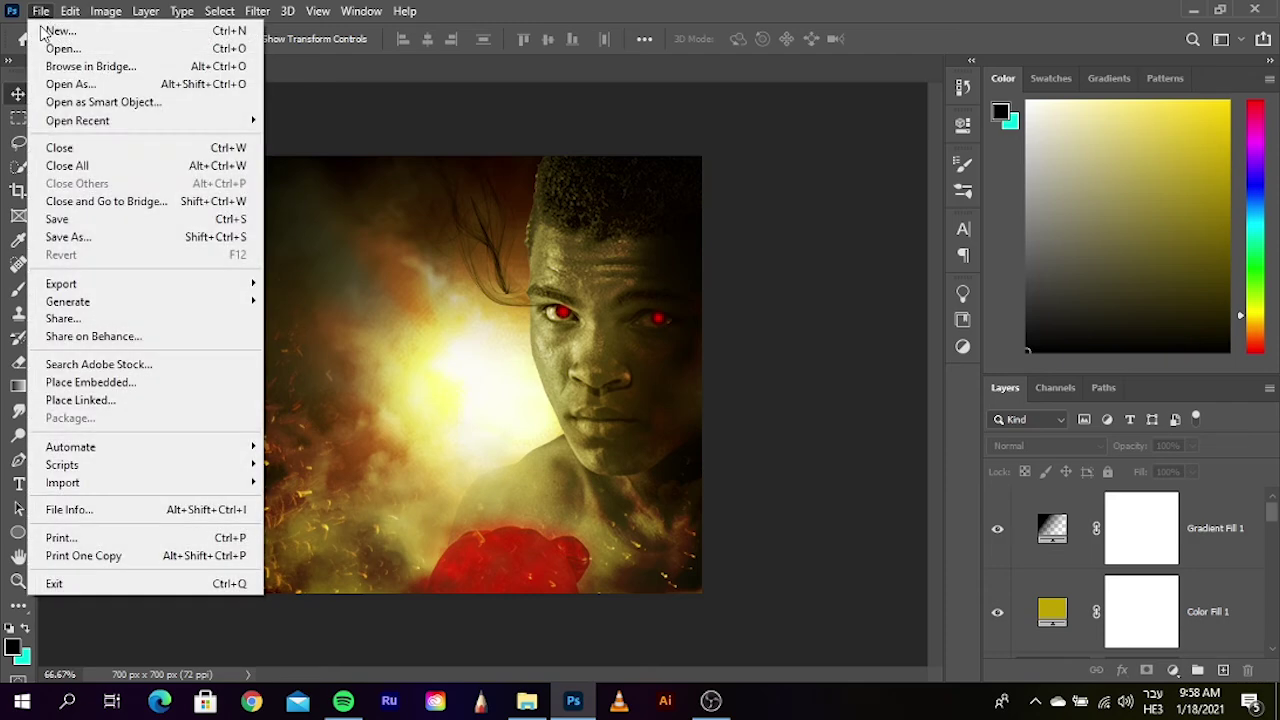
{"action": "left_click", "coordinate": [572, 174]}
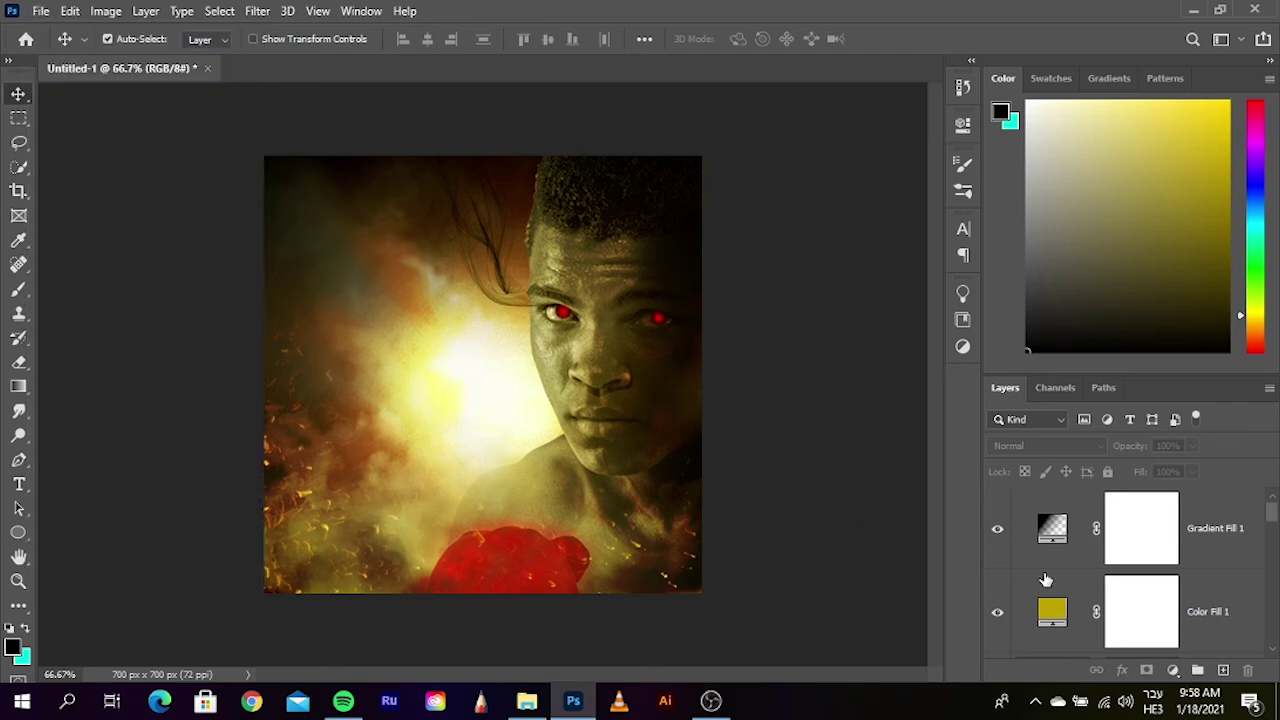
- Select the 6724221 layer and add a blank layer mask to it
{"action": "scroll", "coordinate": [1150, 595], "scroll_direction": "down", "scroll_amount": 1}
{"action": "scroll", "coordinate": [1150, 595], "scroll_direction": "down", "scroll_amount": 1}
{"action": "scroll", "coordinate": [1150, 605], "scroll_direction": "down", "scroll_amount": 1}
{"action": "scroll", "coordinate": [1150, 607], "scroll_direction": "down", "scroll_amount": 1}
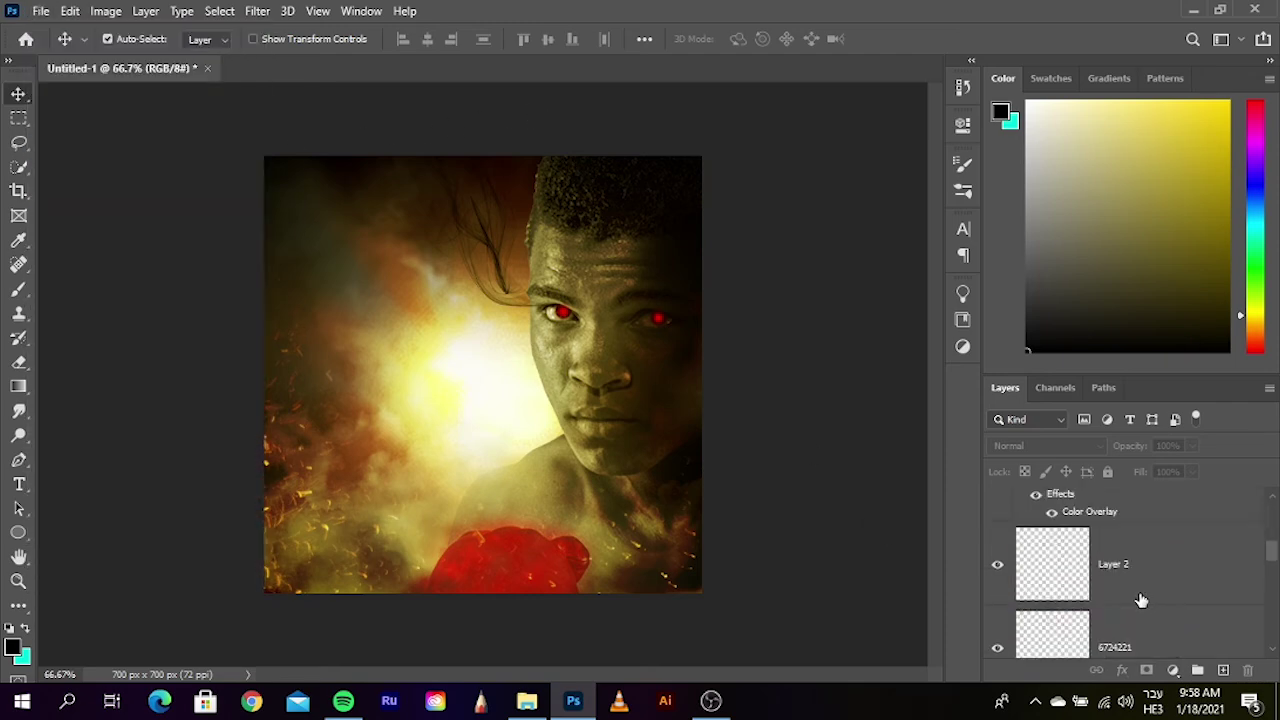
{"action": "scroll", "coordinate": [1145, 605], "scroll_direction": "down", "scroll_amount": 2}
{"action": "scroll", "coordinate": [1118, 598], "scroll_direction": "down", "scroll_amount": 1}
{"action": "scroll", "coordinate": [1113, 595], "scroll_direction": "down", "scroll_amount": 1}
{"action": "scroll", "coordinate": [1113, 595], "scroll_direction": "down", "scroll_amount": 1}
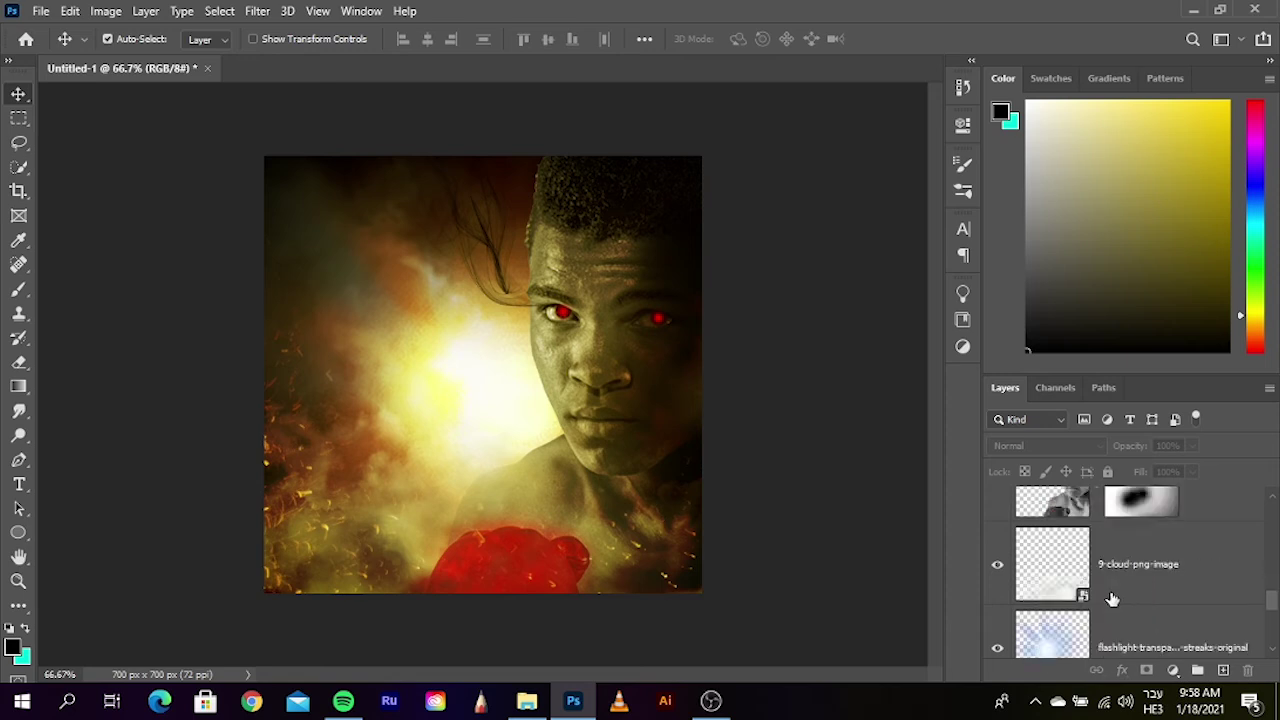
{"action": "scroll", "coordinate": [1113, 595], "scroll_direction": "down", "scroll_amount": 1}
{"action": "scroll", "coordinate": [1113, 596], "scroll_direction": "down", "scroll_amount": 1}
{"action": "left_click", "coordinate": [1125, 564]}
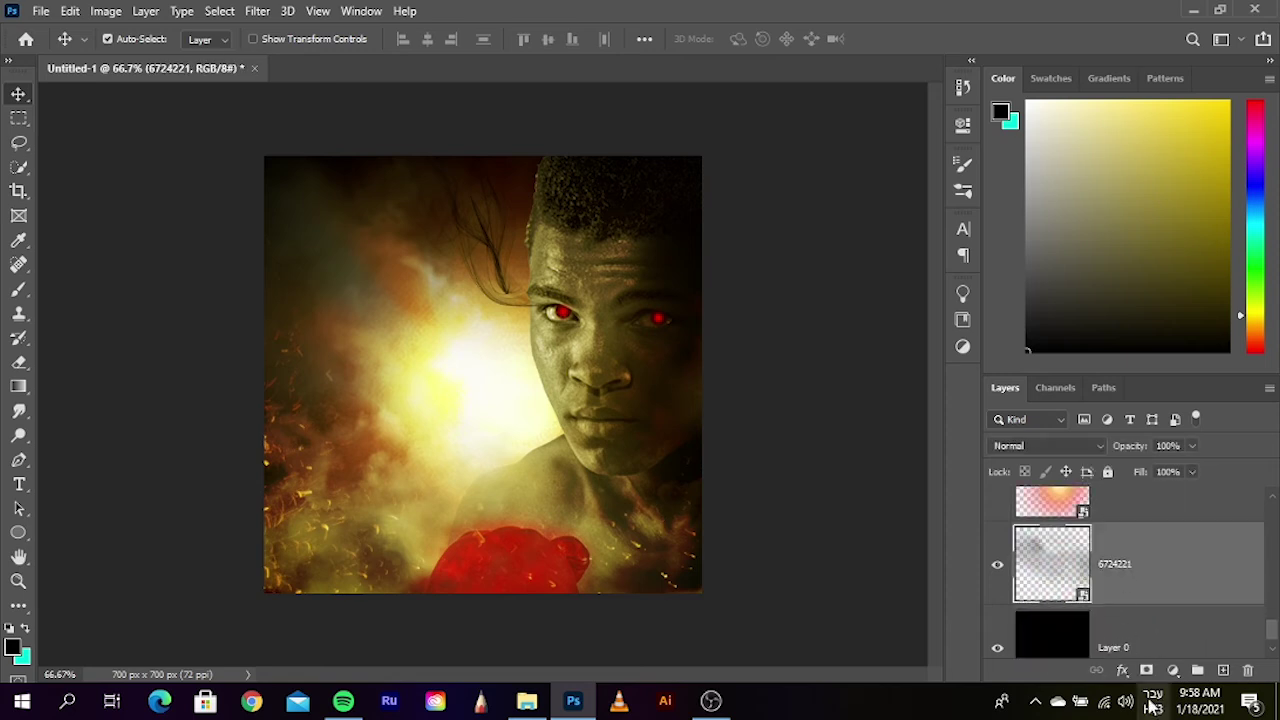
{"action": "left_click", "coordinate": [1146, 670]}
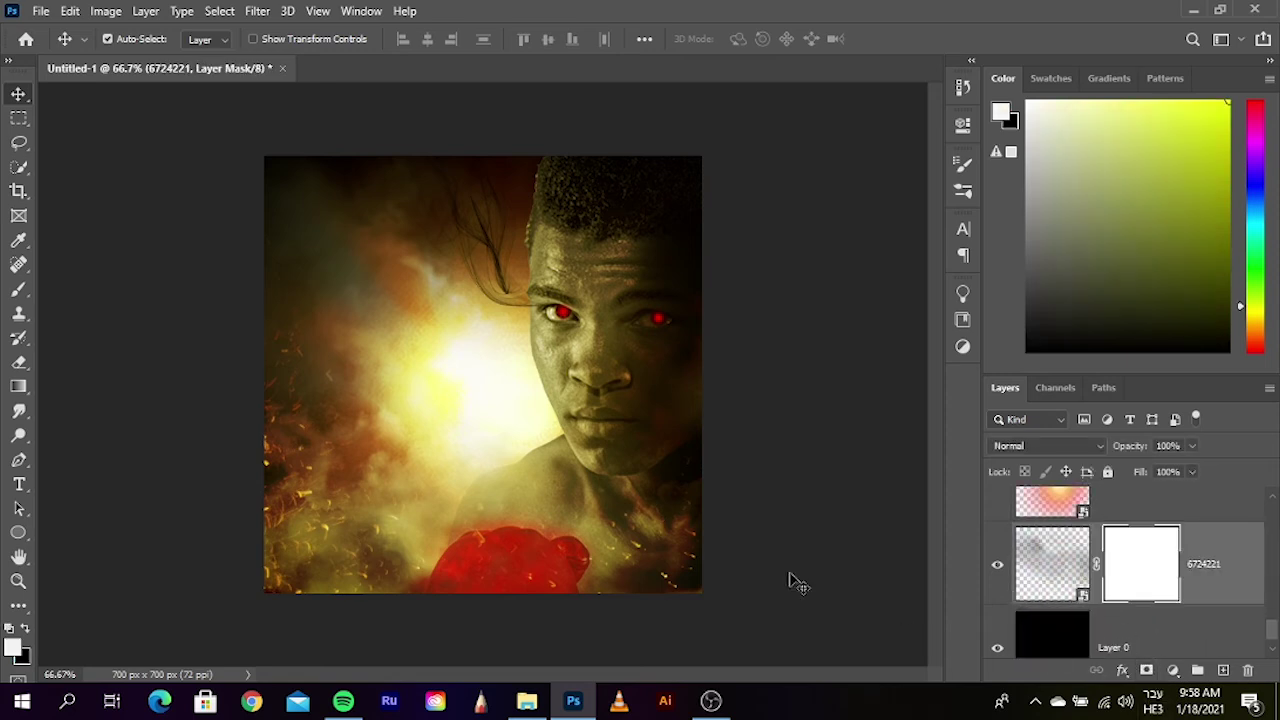
- Erase the left side of the 6724221 layer with an 800 eraser, then shrink it to 600
{"action": "left_click", "coordinate": [19, 362]}
{"action": "key", "text": "bracketright"}
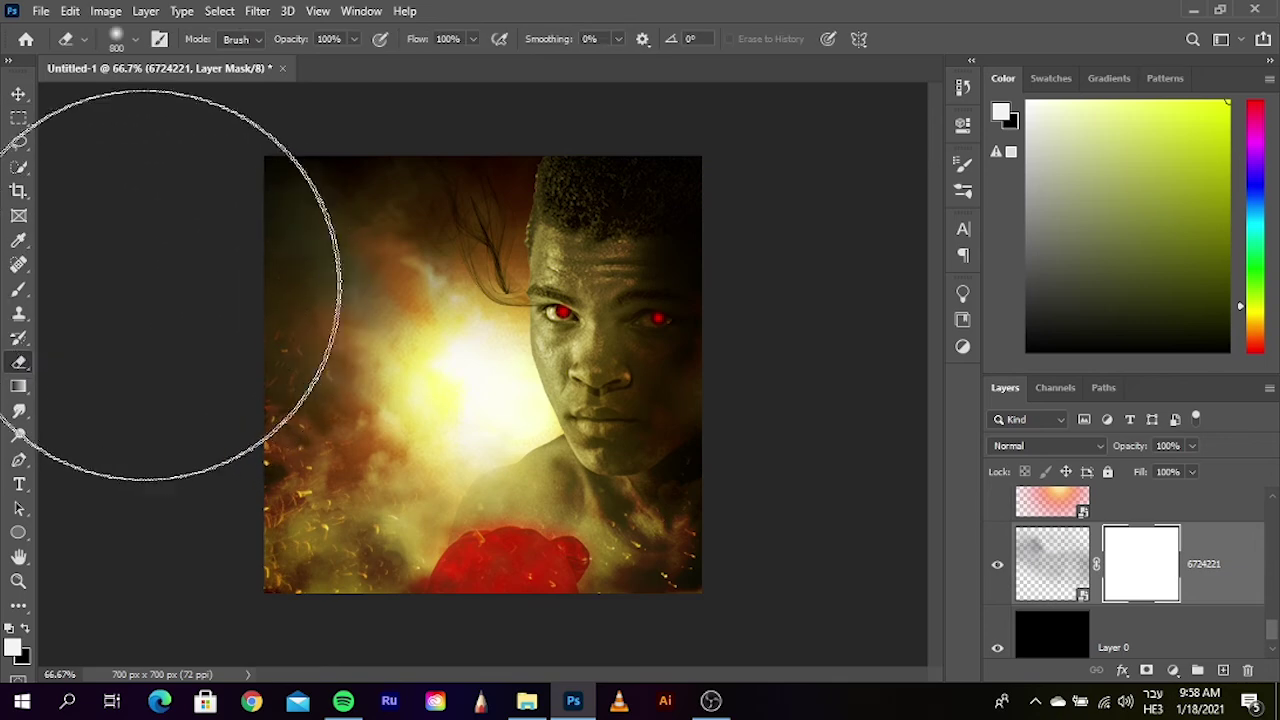
{"action": "key", "text": "bracketright"}
{"action": "left_click", "coordinate": [186, 262]}
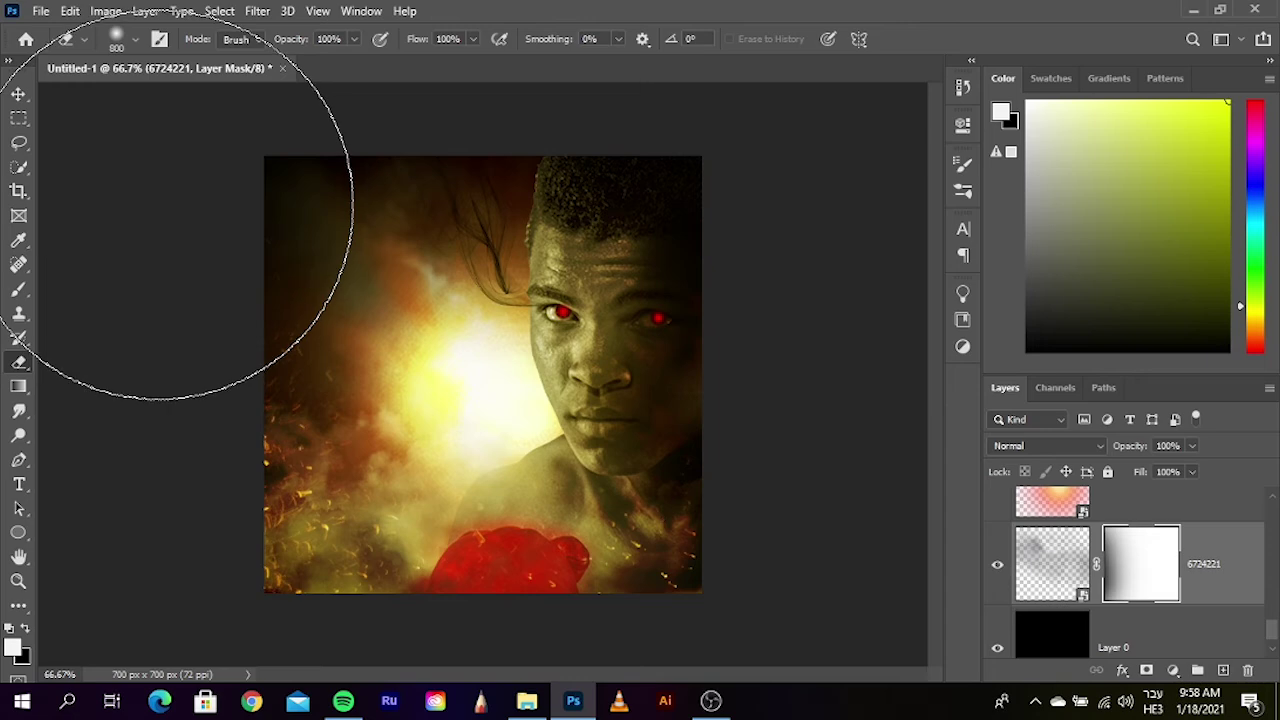
{"action": "key", "text": "bracketleft"}
{"action": "key", "text": "bracketleft"}
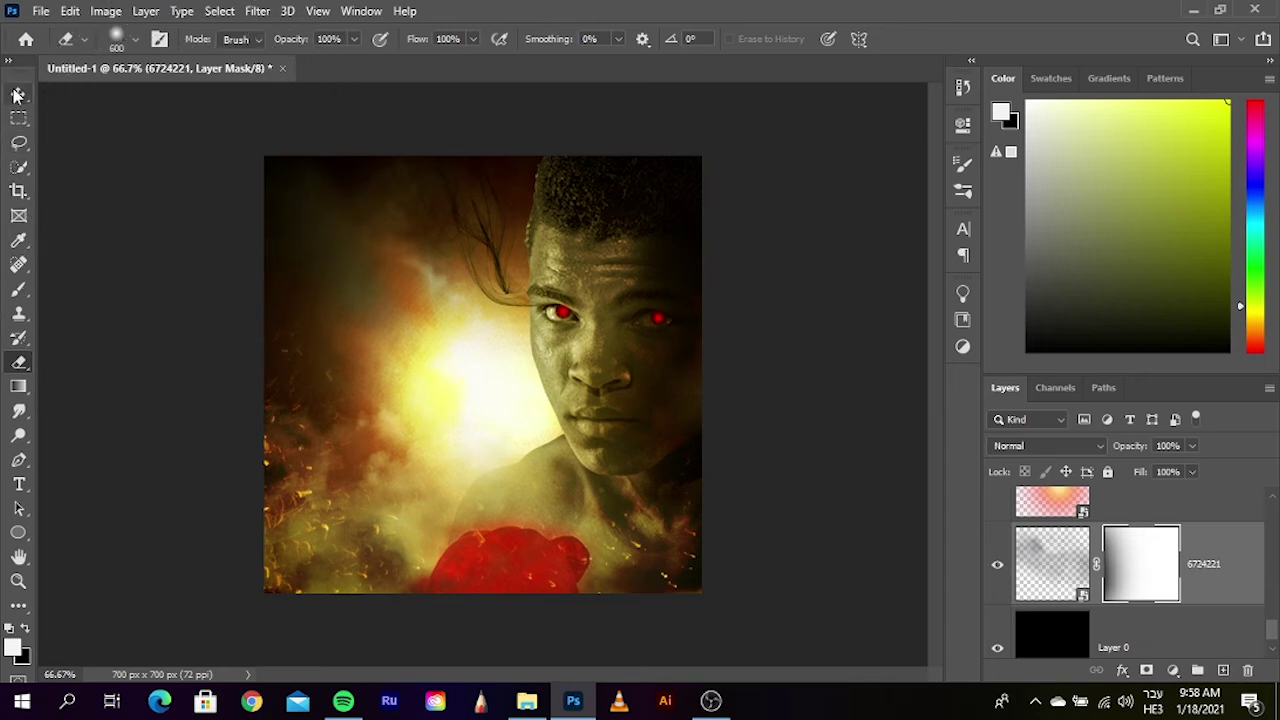
{"action": "left_click", "coordinate": [18, 94]}
- Reselect the 6724221 layer and add a layer mask to it
{"action": "scroll", "coordinate": [1110, 560], "scroll_direction": "up", "scroll_amount": 1}
{"action": "scroll", "coordinate": [1176, 583], "scroll_direction": "up", "scroll_amount": 2}
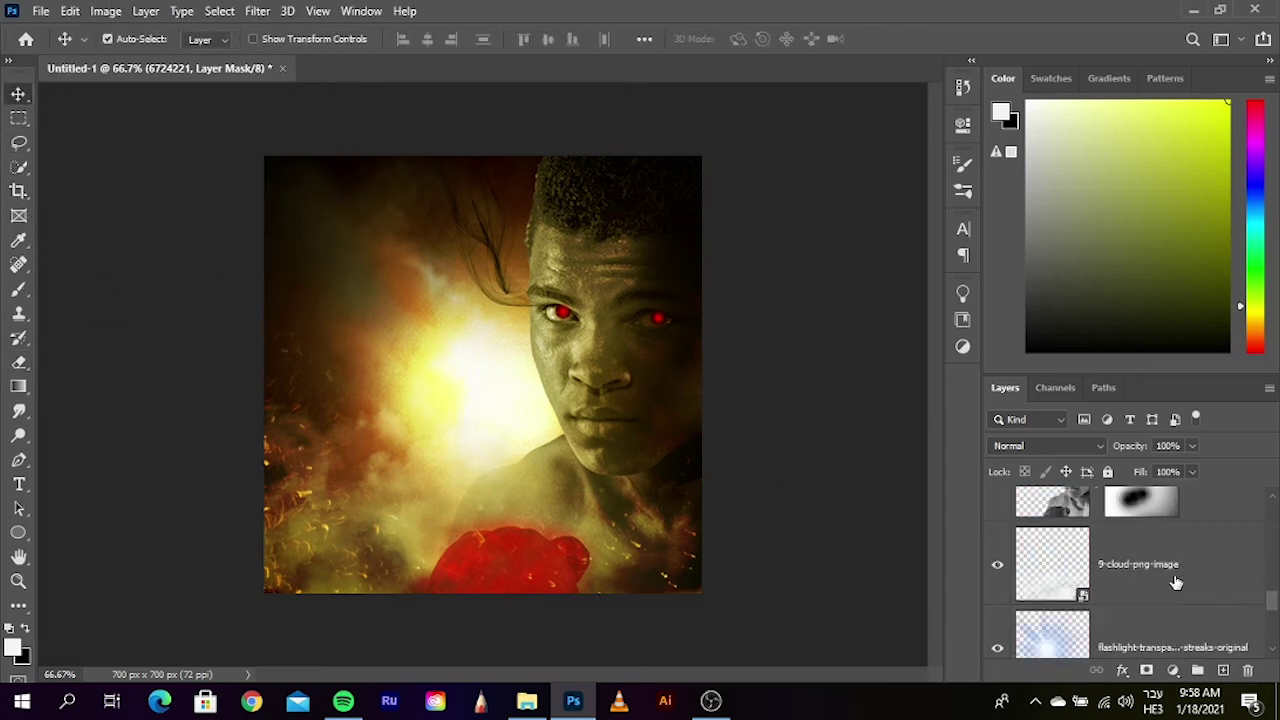
{"action": "scroll", "coordinate": [1175, 580], "scroll_direction": "up", "scroll_amount": 1}
{"action": "scroll", "coordinate": [1150, 578], "scroll_direction": "up", "scroll_amount": 1}
{"action": "scroll", "coordinate": [1128, 578], "scroll_direction": "up", "scroll_amount": 1}
{"action": "scroll", "coordinate": [1126, 560], "scroll_direction": "up", "scroll_amount": 1}
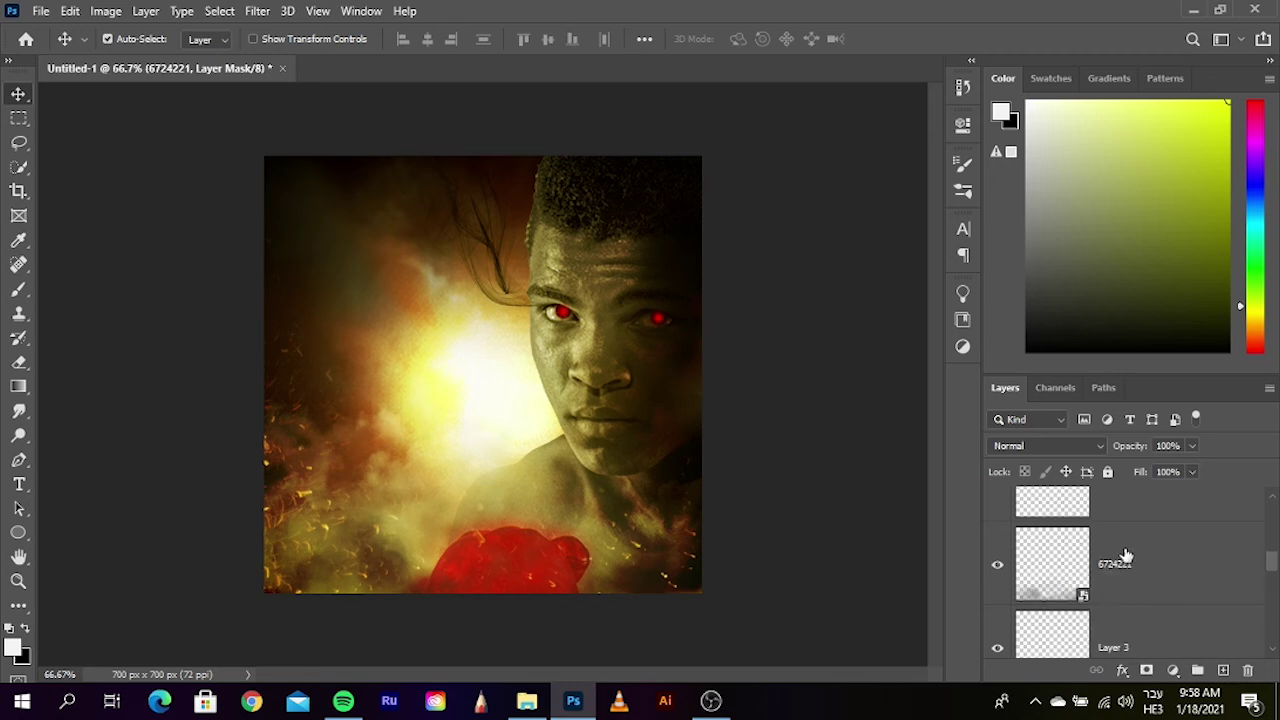
{"action": "left_click", "coordinate": [1147, 584]}
{"action": "left_click", "coordinate": [1147, 670]}
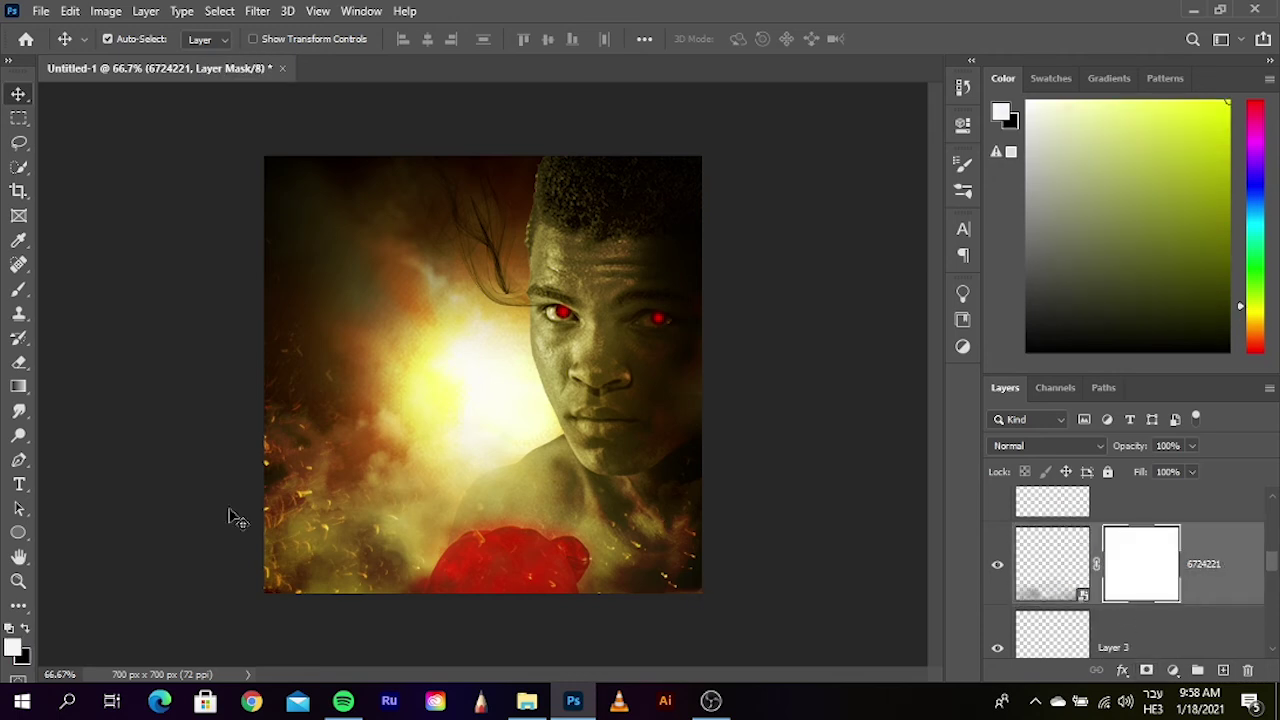
- Erase the mask's bottom-left and bottom-right corners with a 400 brush, then select the Background layer
{"action": "left_click", "coordinate": [19, 362]}
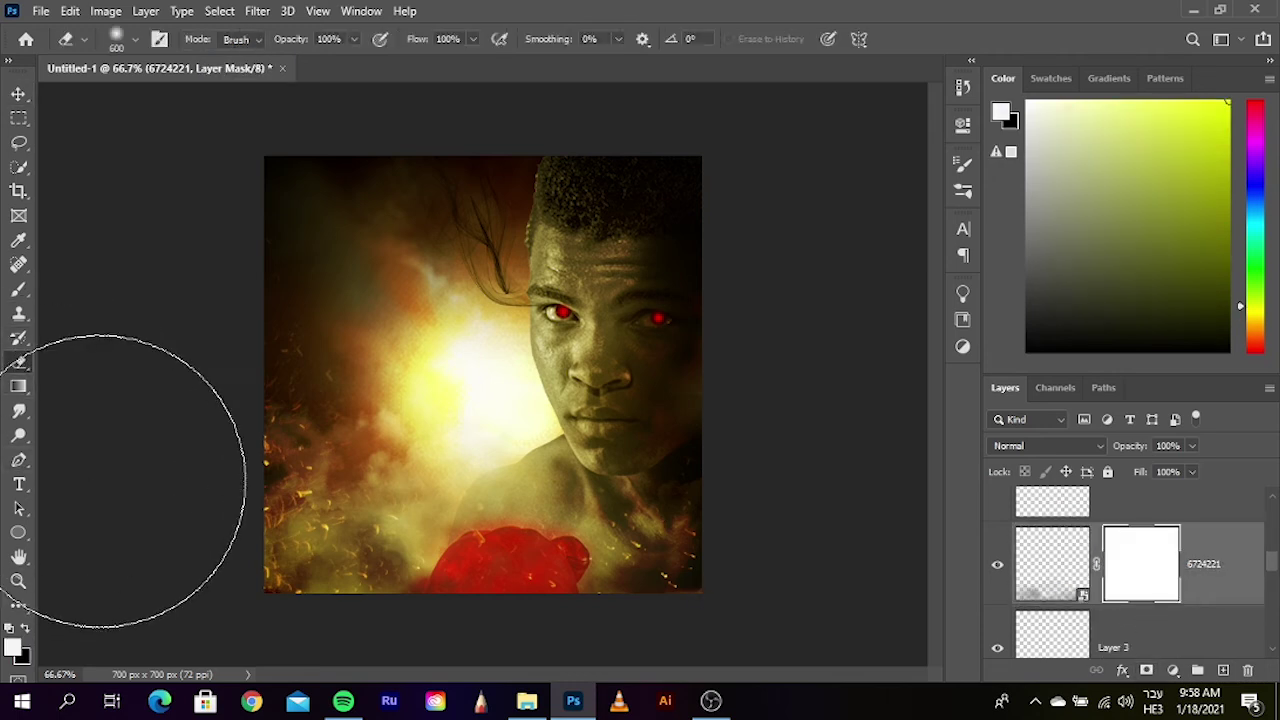
{"action": "mouse_move", "coordinate": [172, 477]}
{"action": "left_mouse_down"}
{"action": "mouse_move", "coordinate": [171, 543]}
{"action": "mouse_move", "coordinate": [155, 467]}
{"action": "mouse_move", "coordinate": [200, 537]}
{"action": "left_mouse_up"}
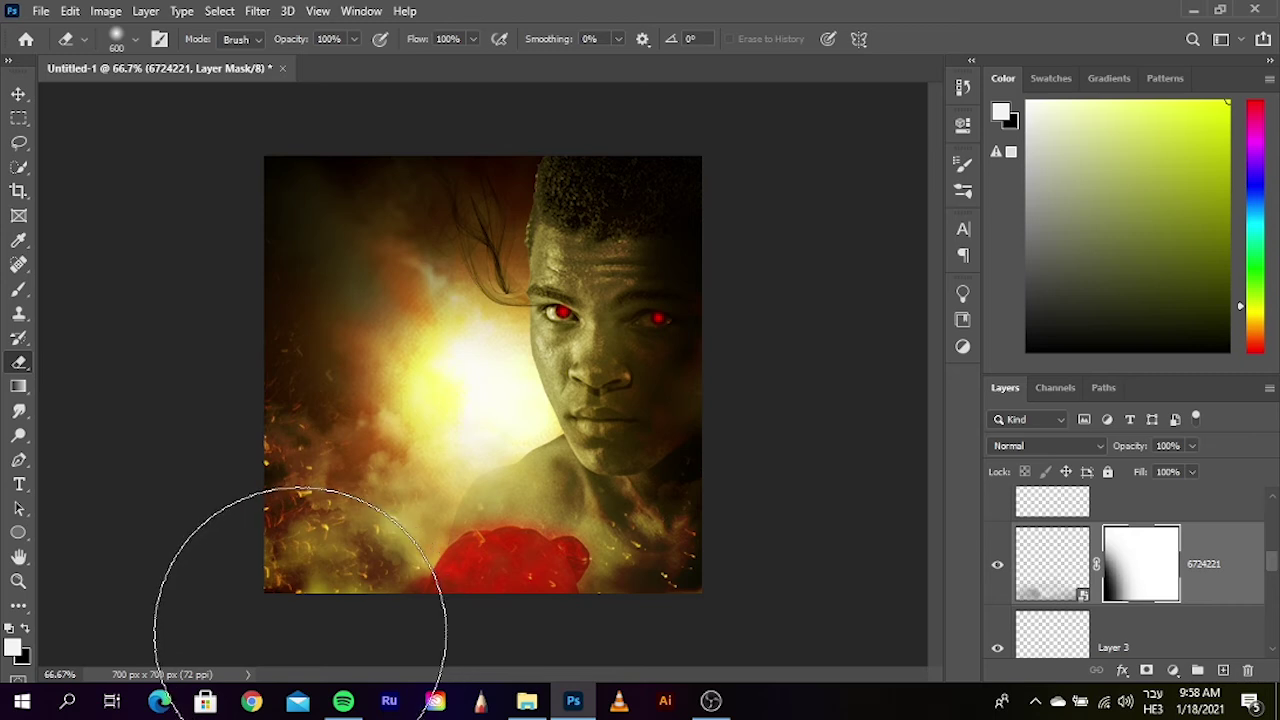
{"action": "key", "text": "bracketleft"}
{"action": "key", "text": "bracketleft"}
{"action": "key", "text": "bracketleft"}
{"action": "mouse_move", "coordinate": [297, 600]}
{"action": "left_mouse_down"}
{"action": "mouse_move", "coordinate": [439, 633]}
{"action": "mouse_move", "coordinate": [700, 600]}
{"action": "mouse_move", "coordinate": [643, 580]}
{"action": "mouse_move", "coordinate": [666, 591]}
{"action": "left_mouse_up"}
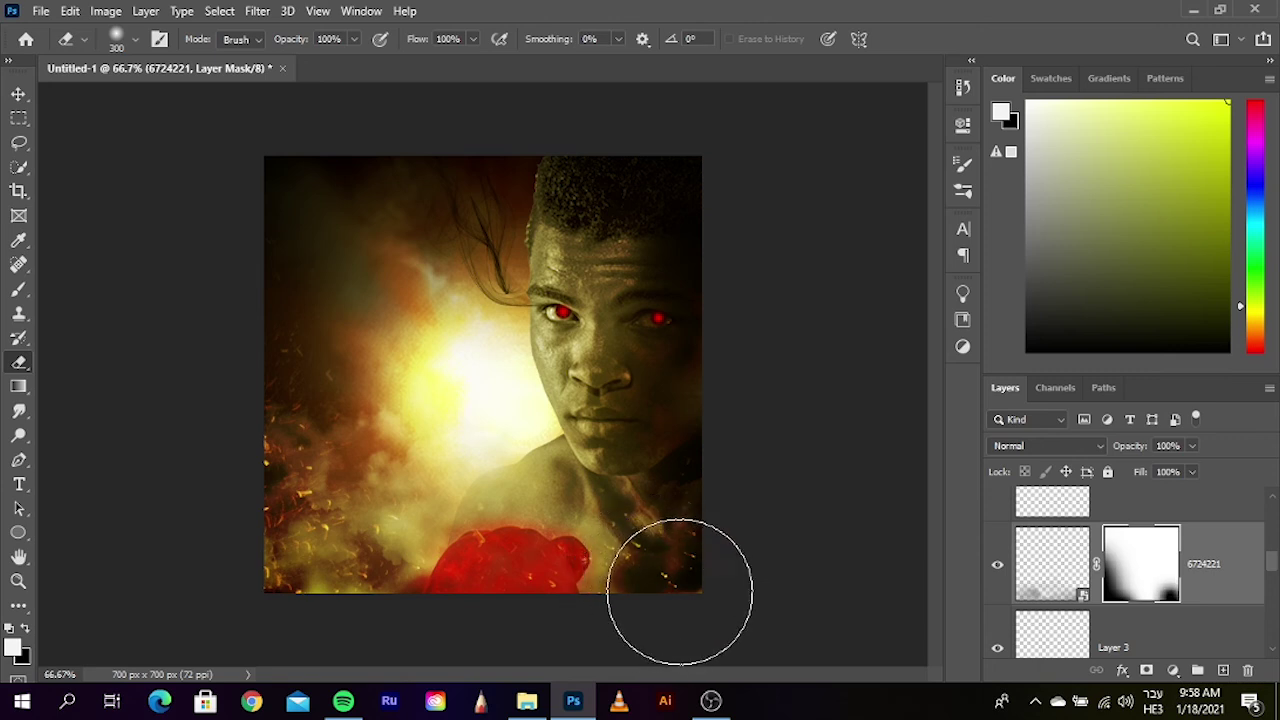
{"action": "left_click", "coordinate": [19, 94]}
{"action": "left_click", "coordinate": [305, 358]}
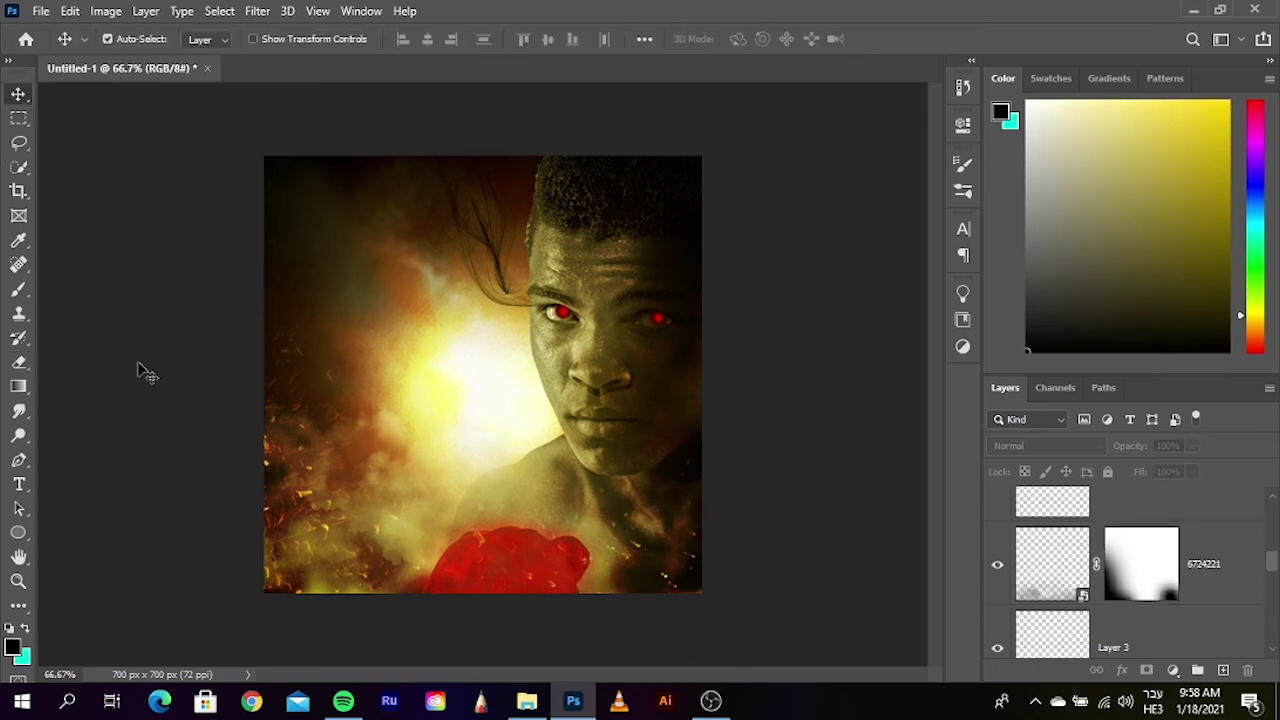
- Save As to the computer under a new name as JPEG, accepting Maximum quality 10, Progressive
{"action": "left_click", "coordinate": [41, 12]}
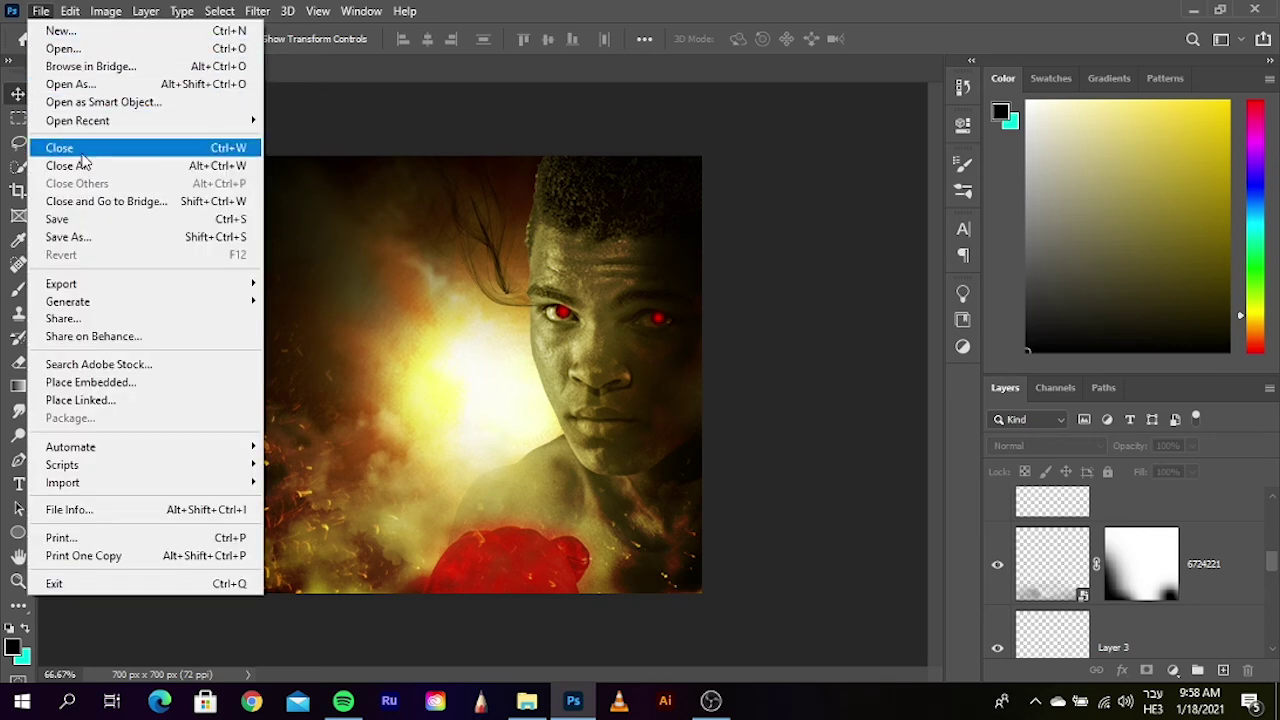
{"action": "left_click", "coordinate": [88, 240]}
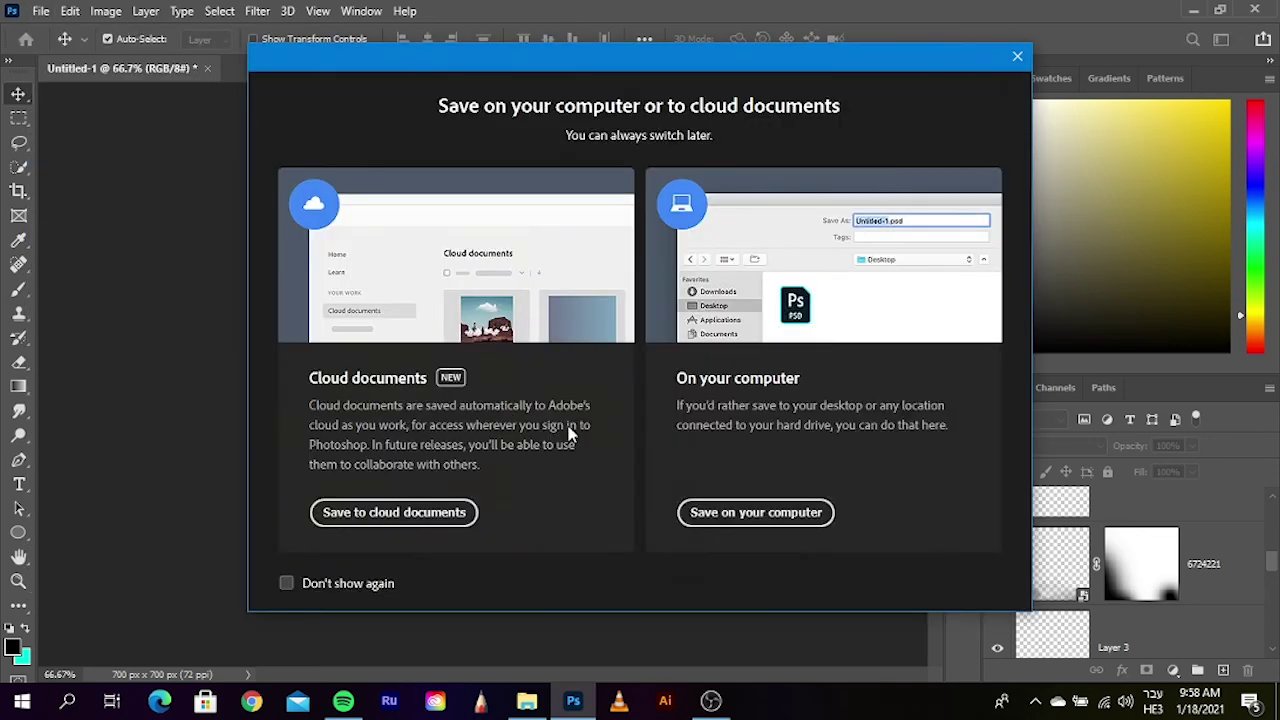
{"action": "left_click", "coordinate": [800, 512]}
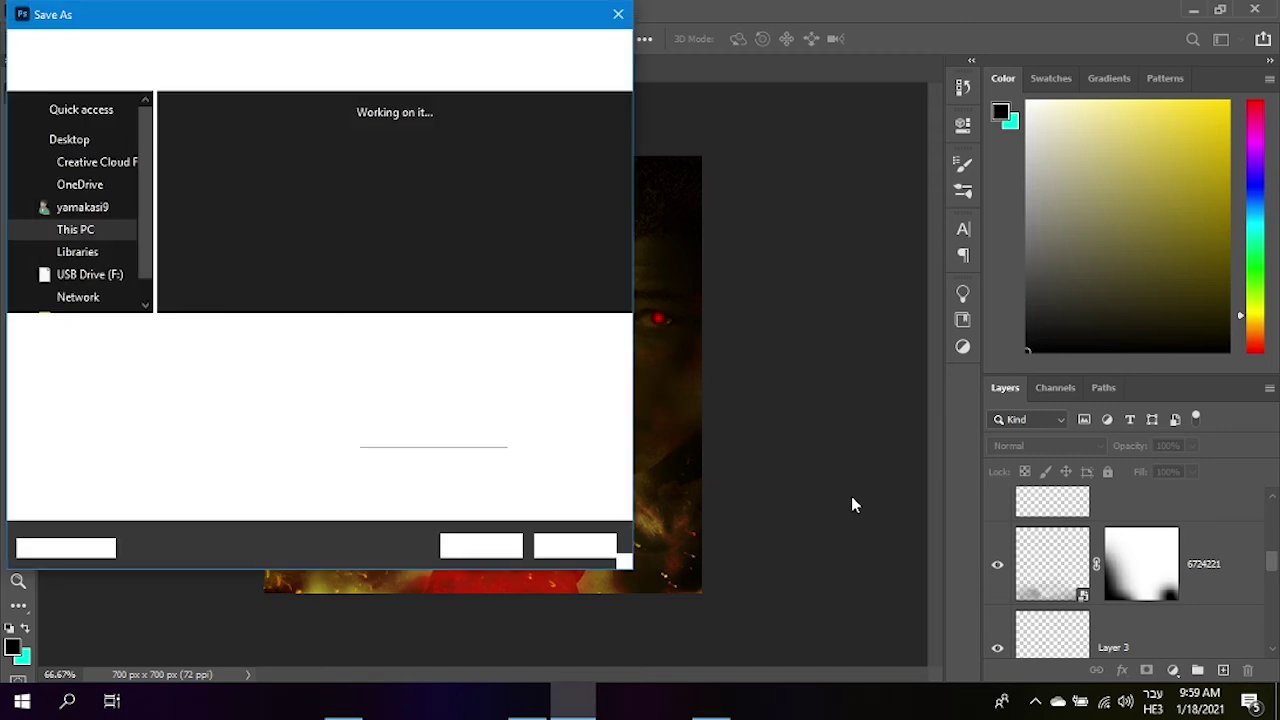
{"action": "key", "text": "BackSpace"}
{"action": "type", "text": "מוחמד אלי"}
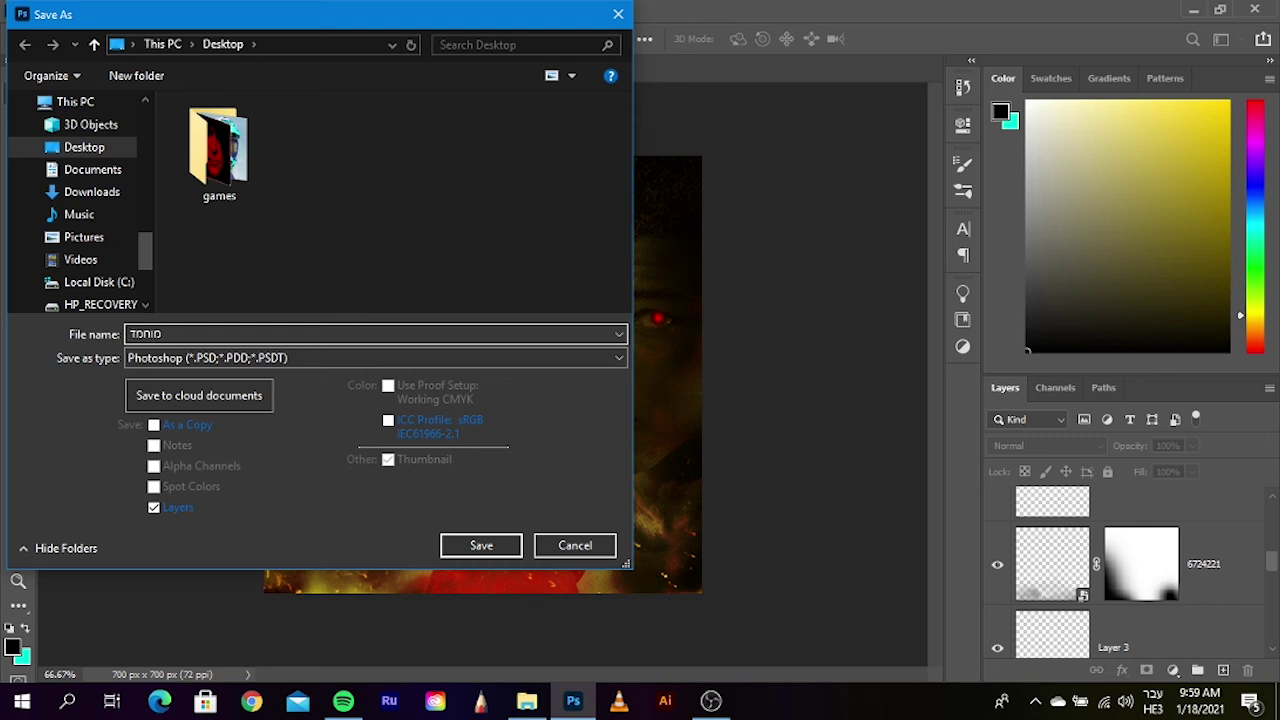
{"action": "left_click", "coordinate": [272, 362]}
{"action": "left_click", "coordinate": [248, 499]}
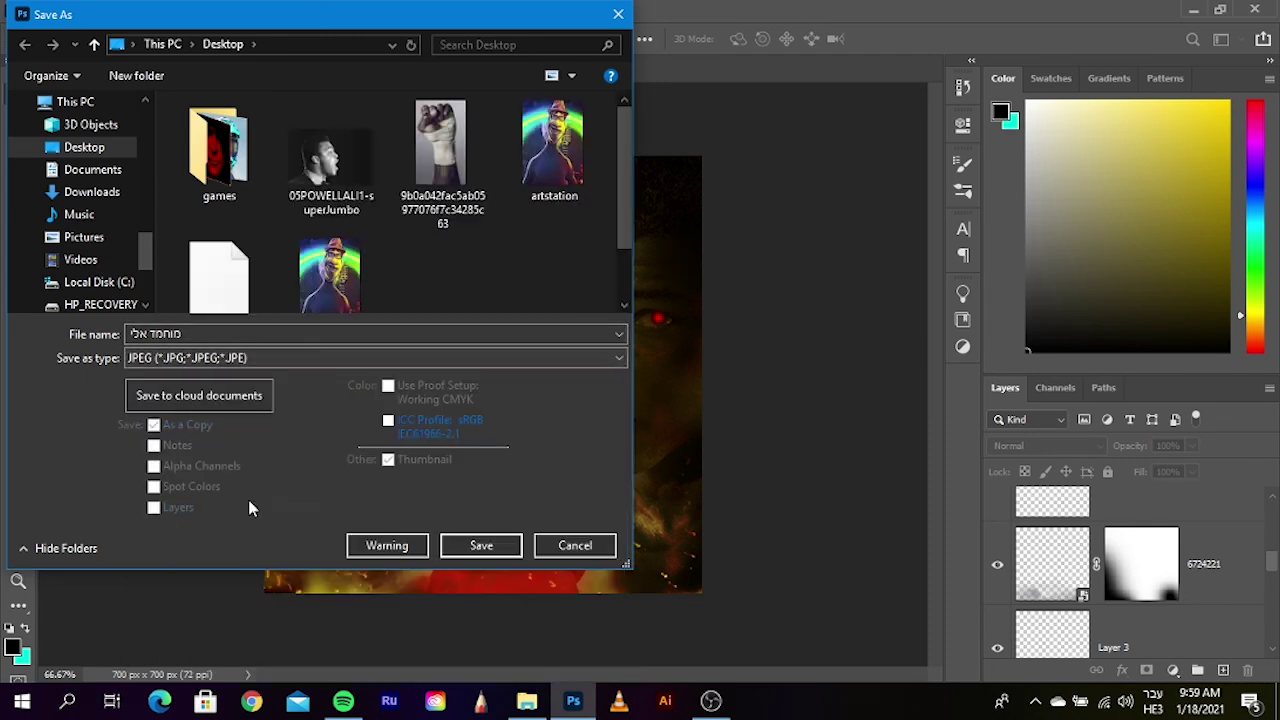
{"action": "left_click", "coordinate": [481, 545]}
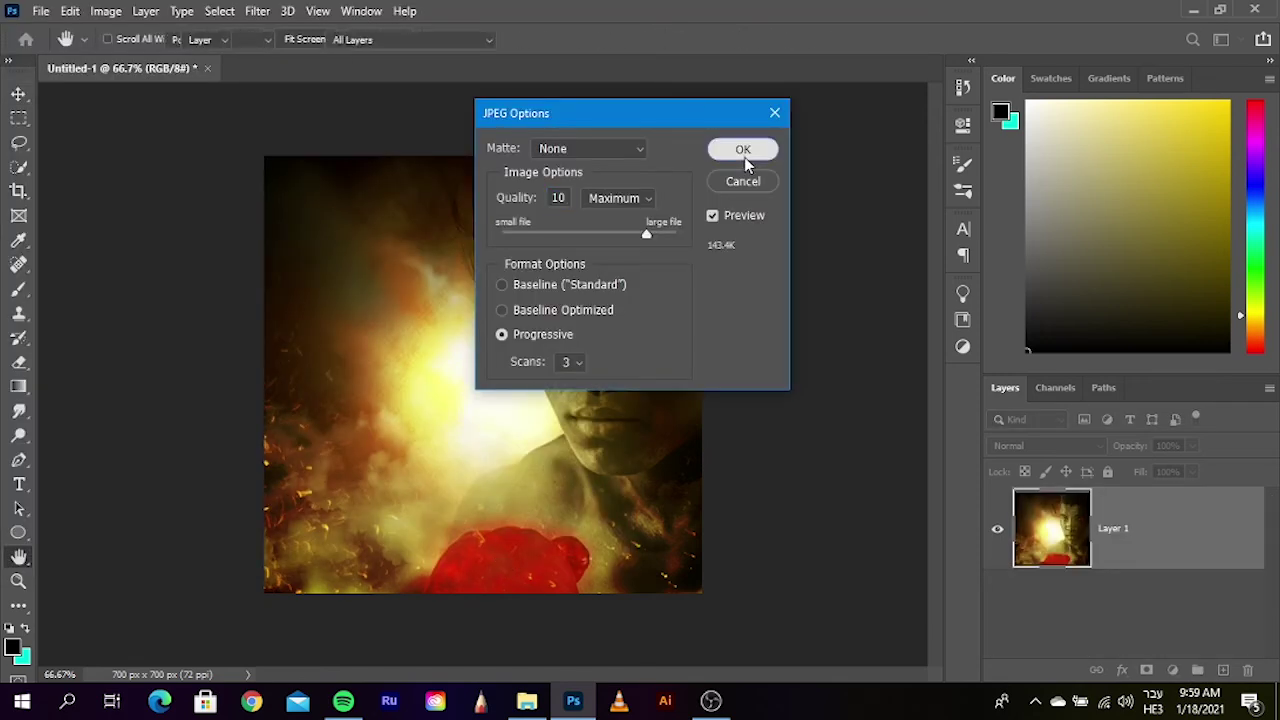
{"action": "left_click", "coordinate": [743, 152]}
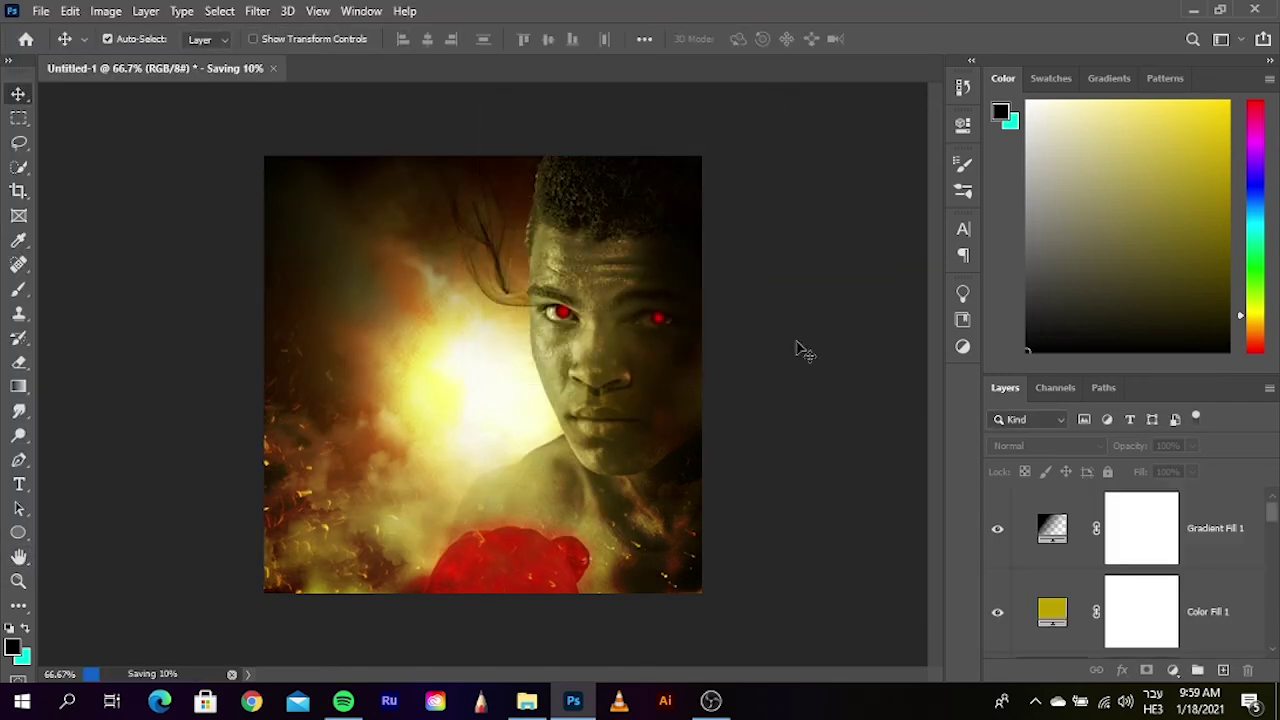
- Minimize Photoshop and the layers folder window, then launch Google Chrome from the taskbar
{"action": "left_click", "coordinate": [1193, 12]}
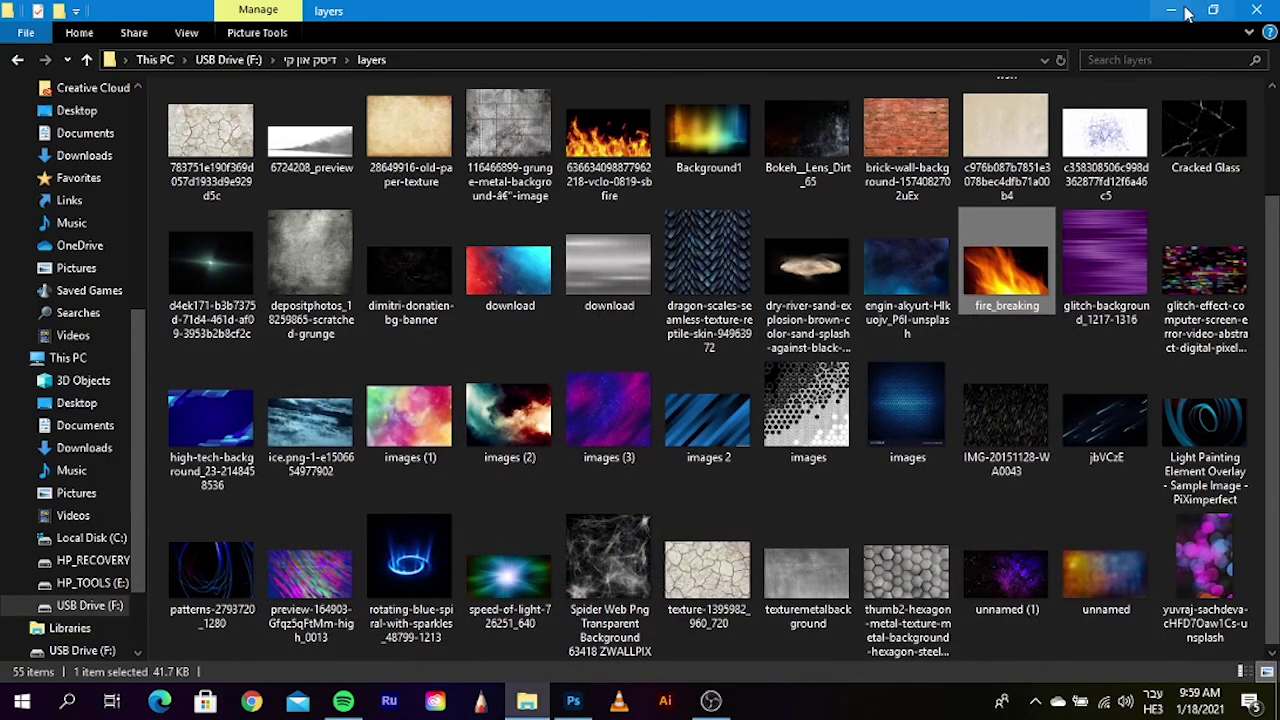
{"action": "left_click", "coordinate": [1174, 12]}
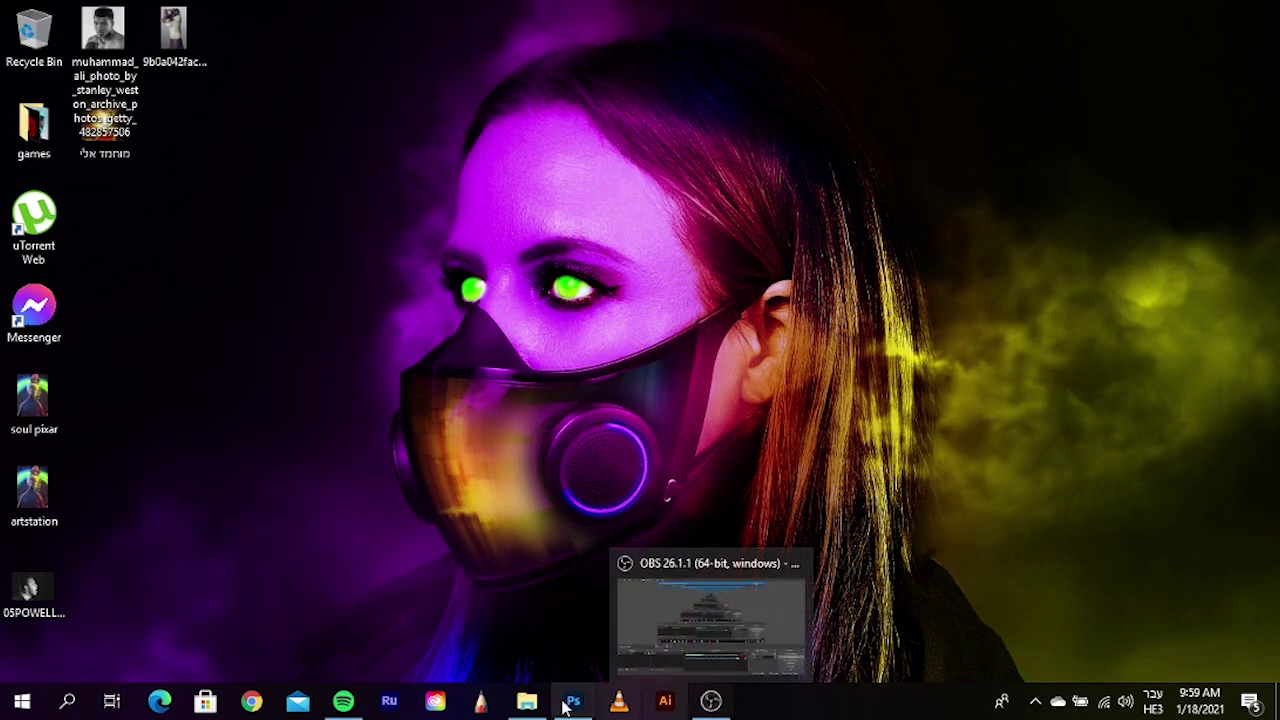
{"action": "left_click", "coordinate": [253, 703]}
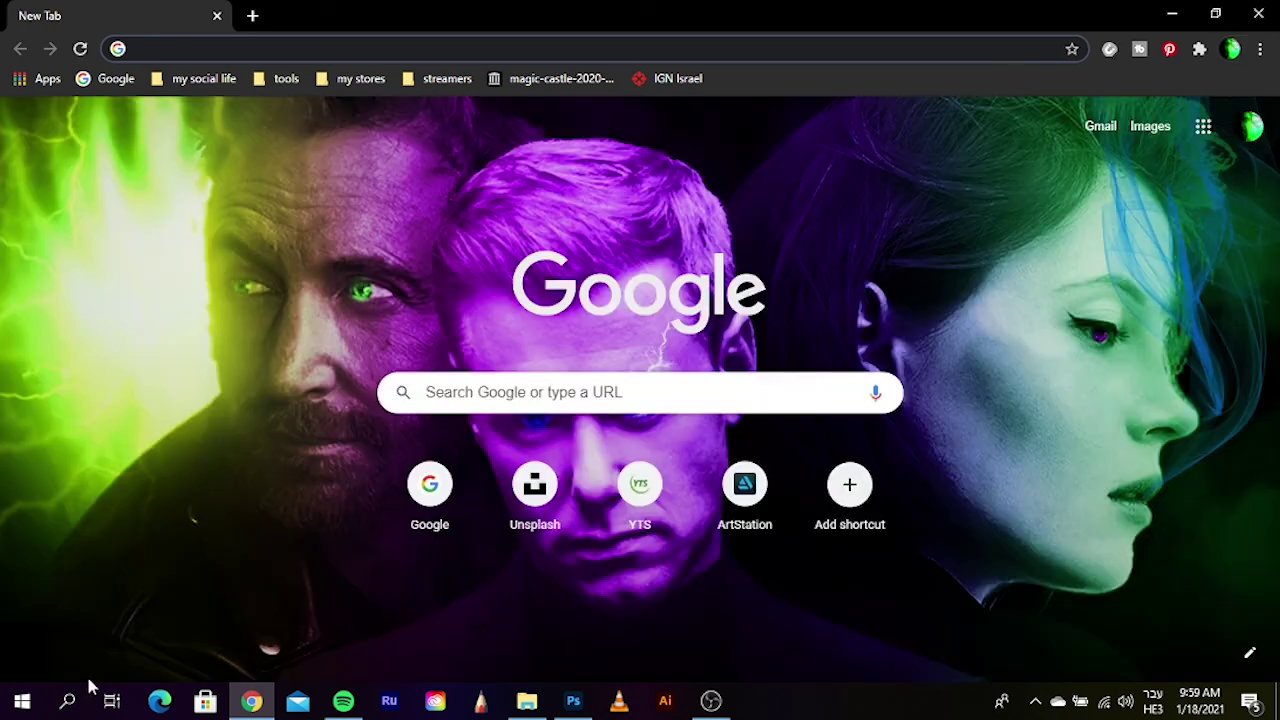
- Dismiss the Start menu and open the 'my social life' bookmarks folder in Chrome
{"action": "left_click", "coordinate": [25, 710]}
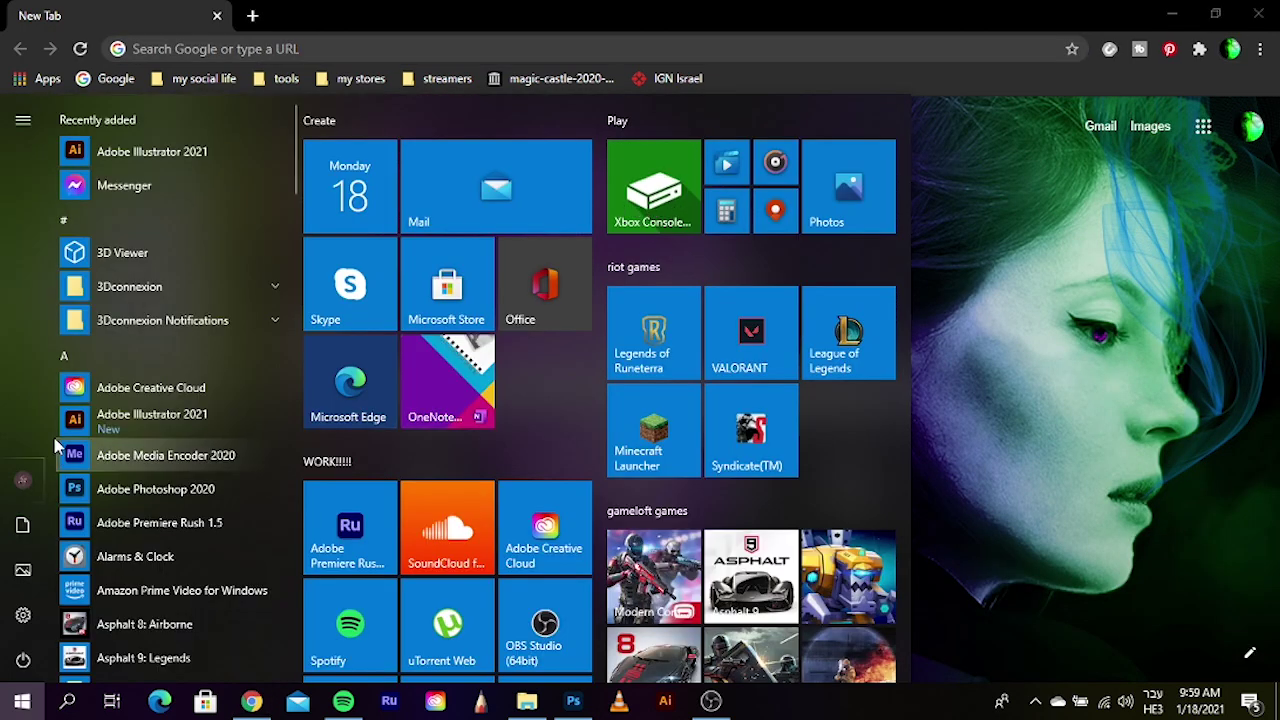
{"action": "scroll", "coordinate": [200, 480], "scroll_direction": "down", "scroll_amount": 2}
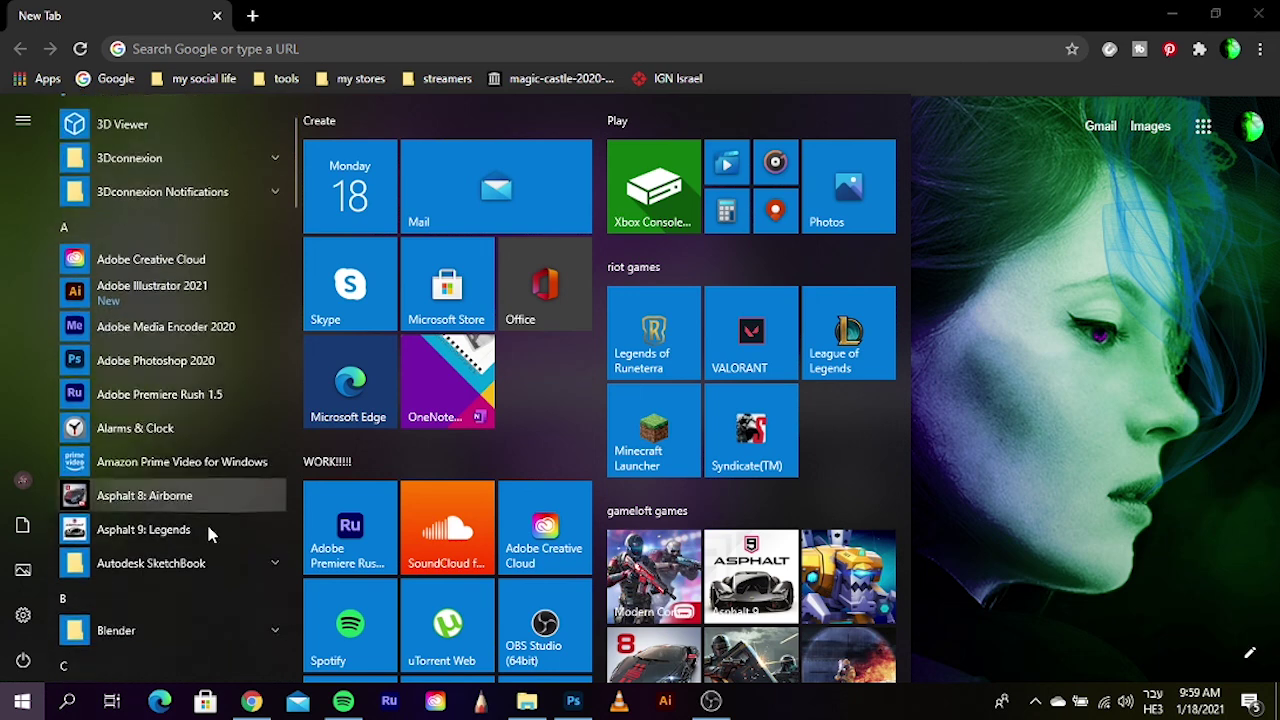
{"action": "scroll", "coordinate": [205, 530], "scroll_direction": "down", "scroll_amount": 2}
{"action": "scroll", "coordinate": [186, 533], "scroll_direction": "down", "scroll_amount": 3}
{"action": "scroll", "coordinate": [150, 380], "scroll_direction": "down", "scroll_amount": 1}
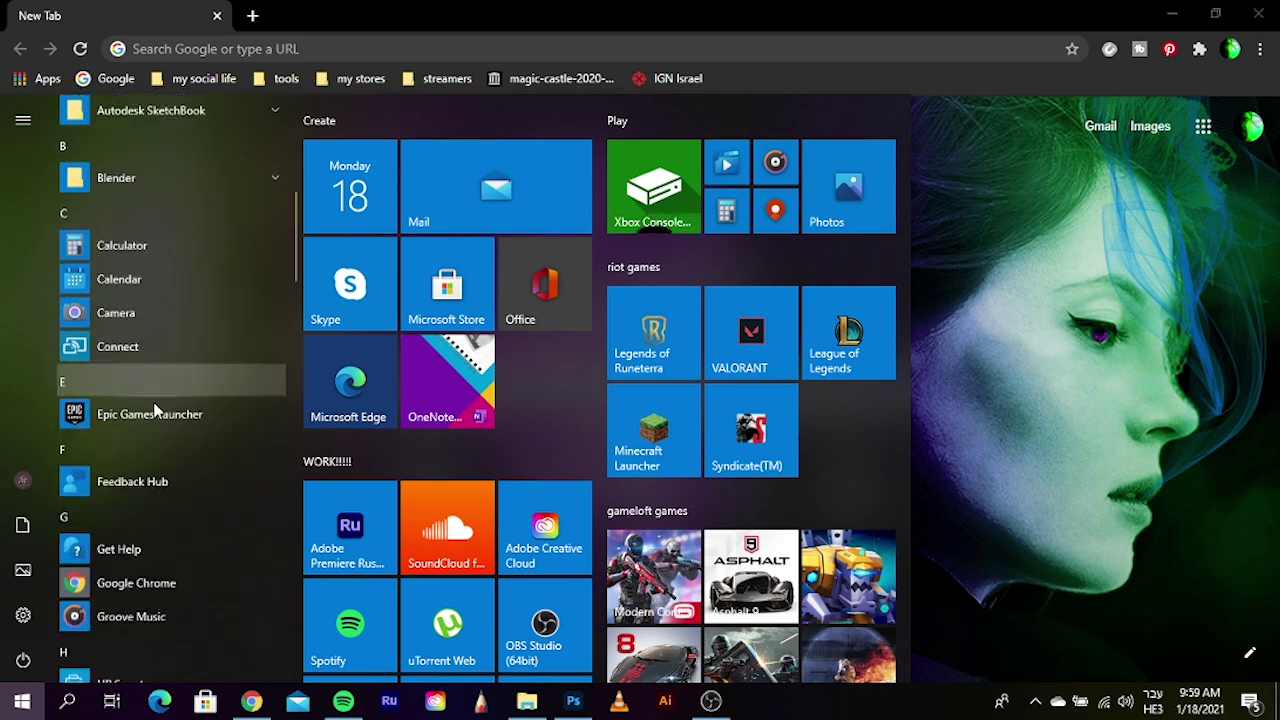
{"action": "scroll", "coordinate": [150, 460], "scroll_direction": "down", "scroll_amount": 2}
{"action": "scroll", "coordinate": [144, 495], "scroll_direction": "down", "scroll_amount": 3}
{"action": "scroll", "coordinate": [144, 495], "scroll_direction": "down", "scroll_amount": 2}
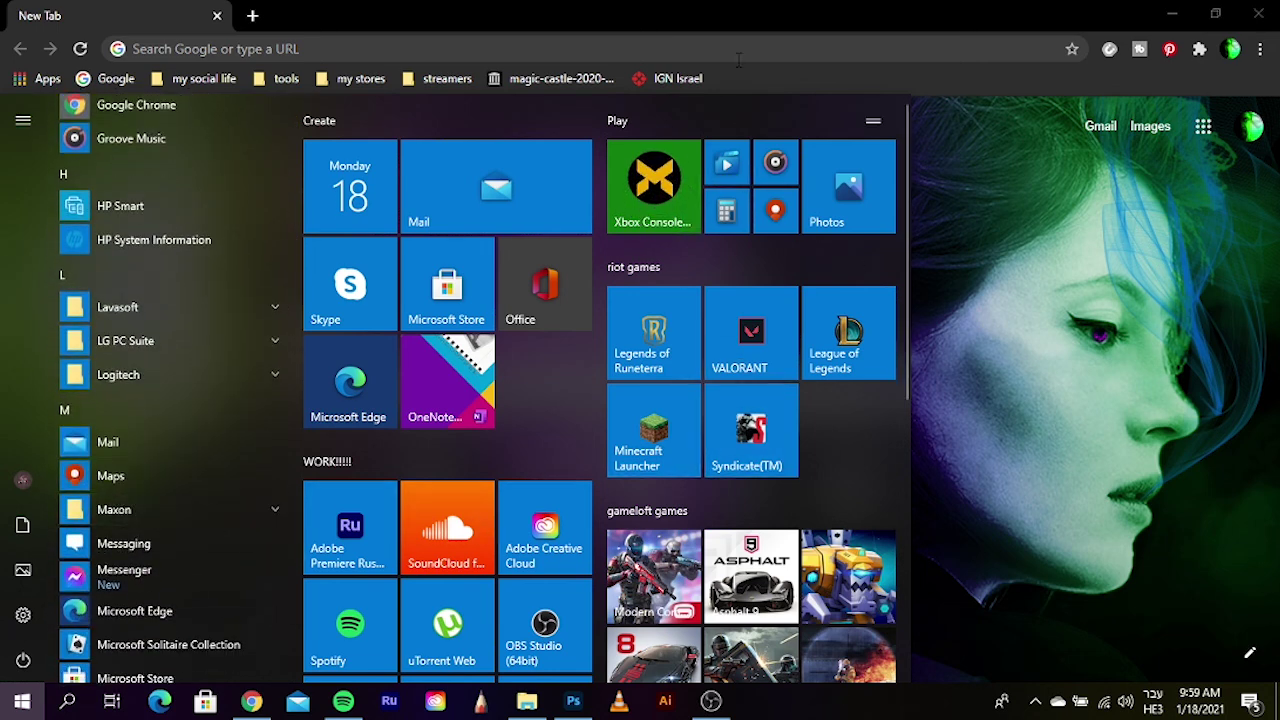
{"action": "left_click", "coordinate": [708, 42]}
{"action": "left_click", "coordinate": [185, 80]}
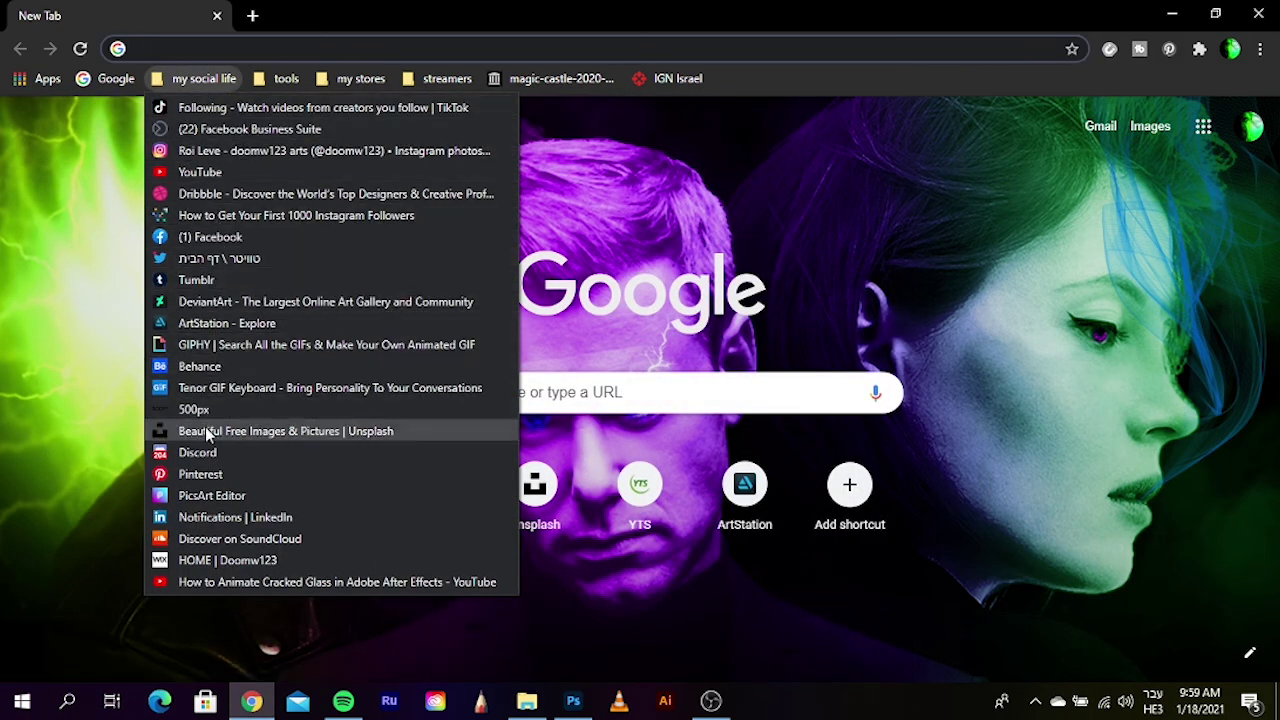
- Open the PicsArt Editor bookmark, choose Log in with Email, then minimize Chrome and show OBS
{"action": "left_click", "coordinate": [217, 495]}
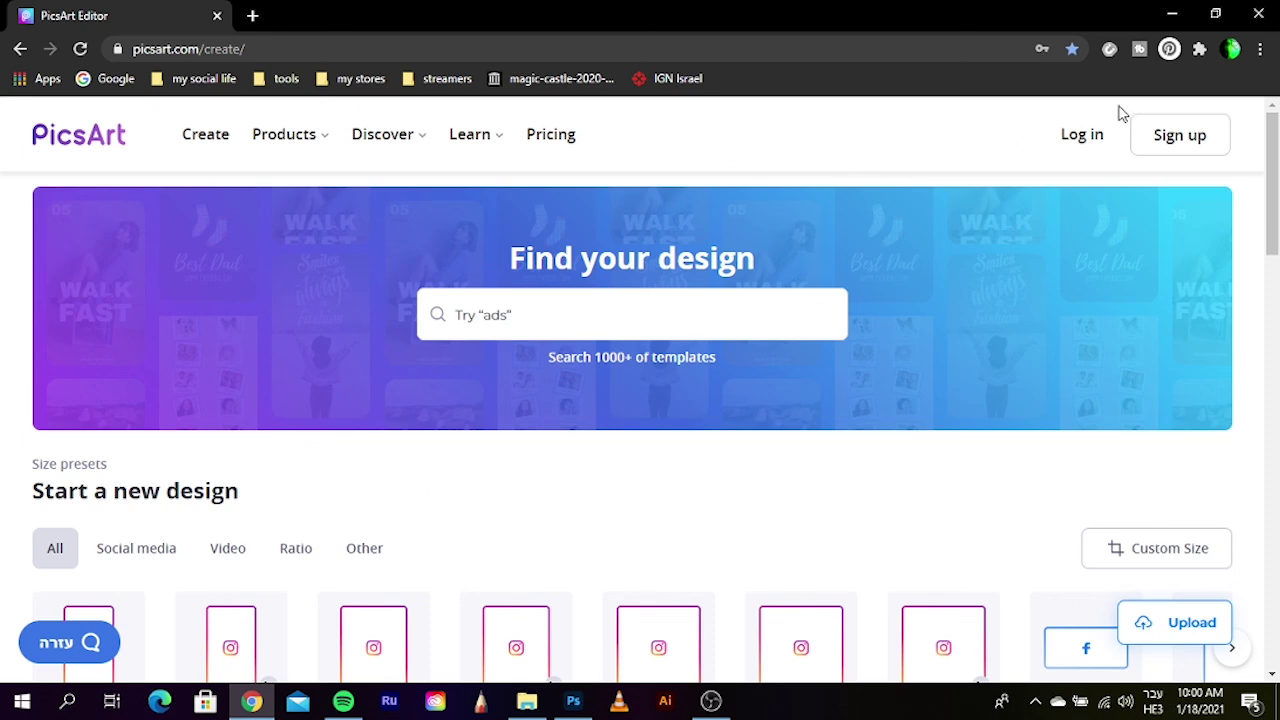
{"action": "left_click", "coordinate": [1077, 150]}
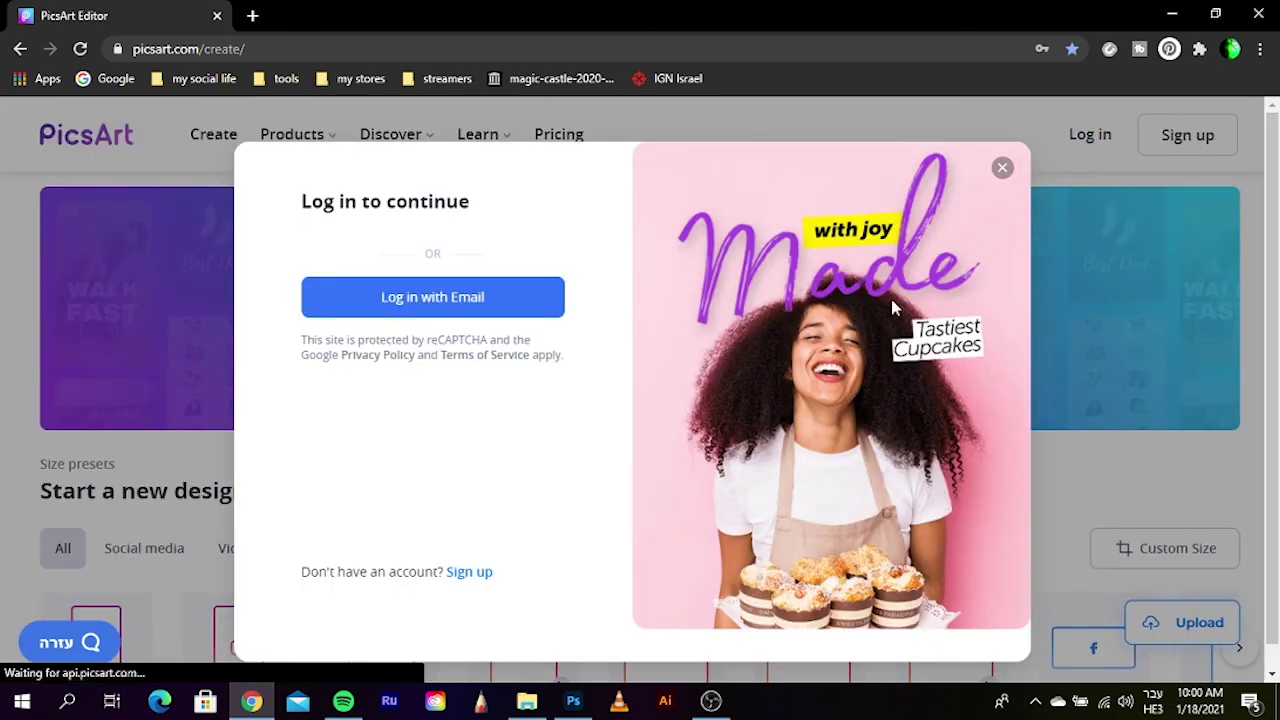
{"action": "left_click", "coordinate": [462, 312]}
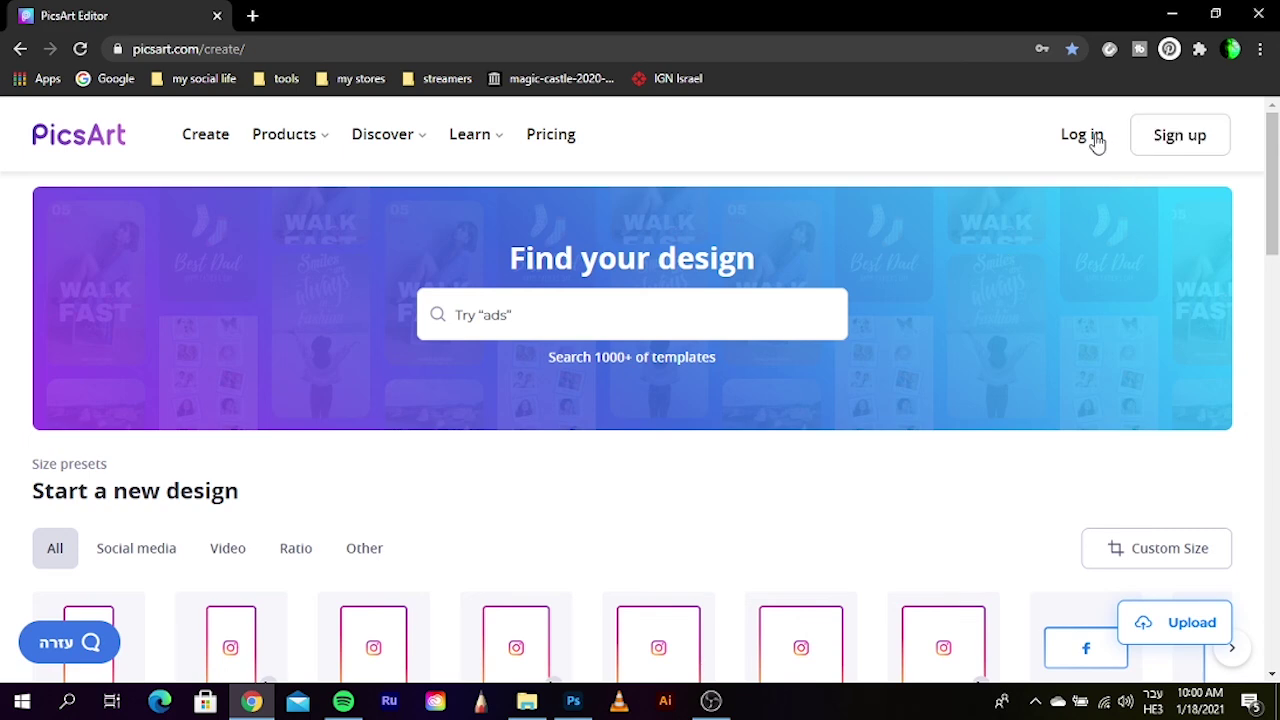
{"action": "left_click", "coordinate": [1258, 14]}
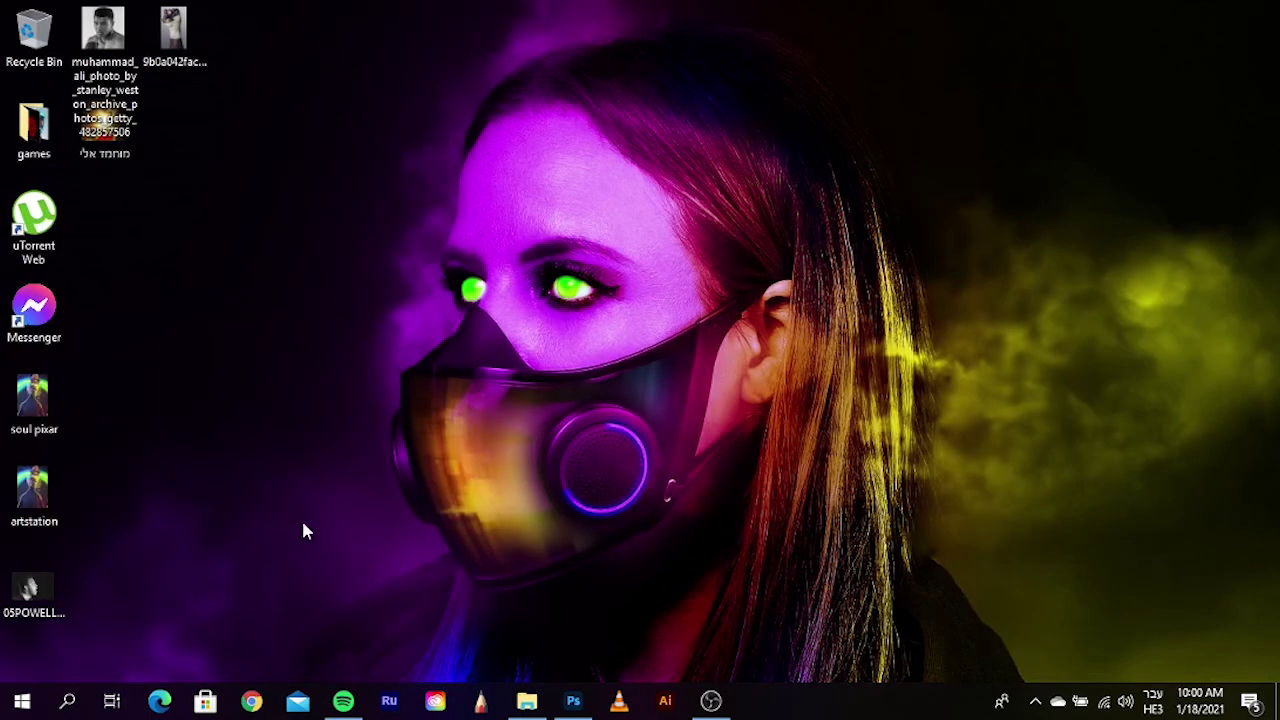
{"action": "left_click", "coordinate": [711, 700]}
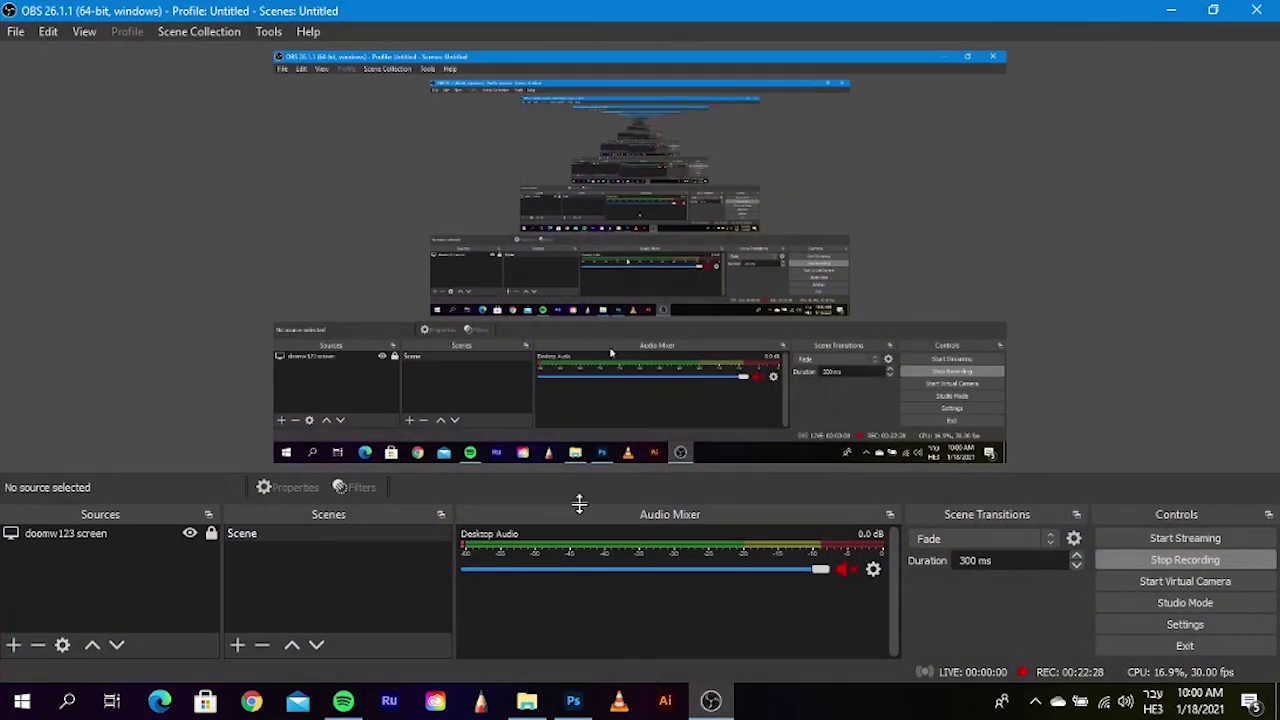